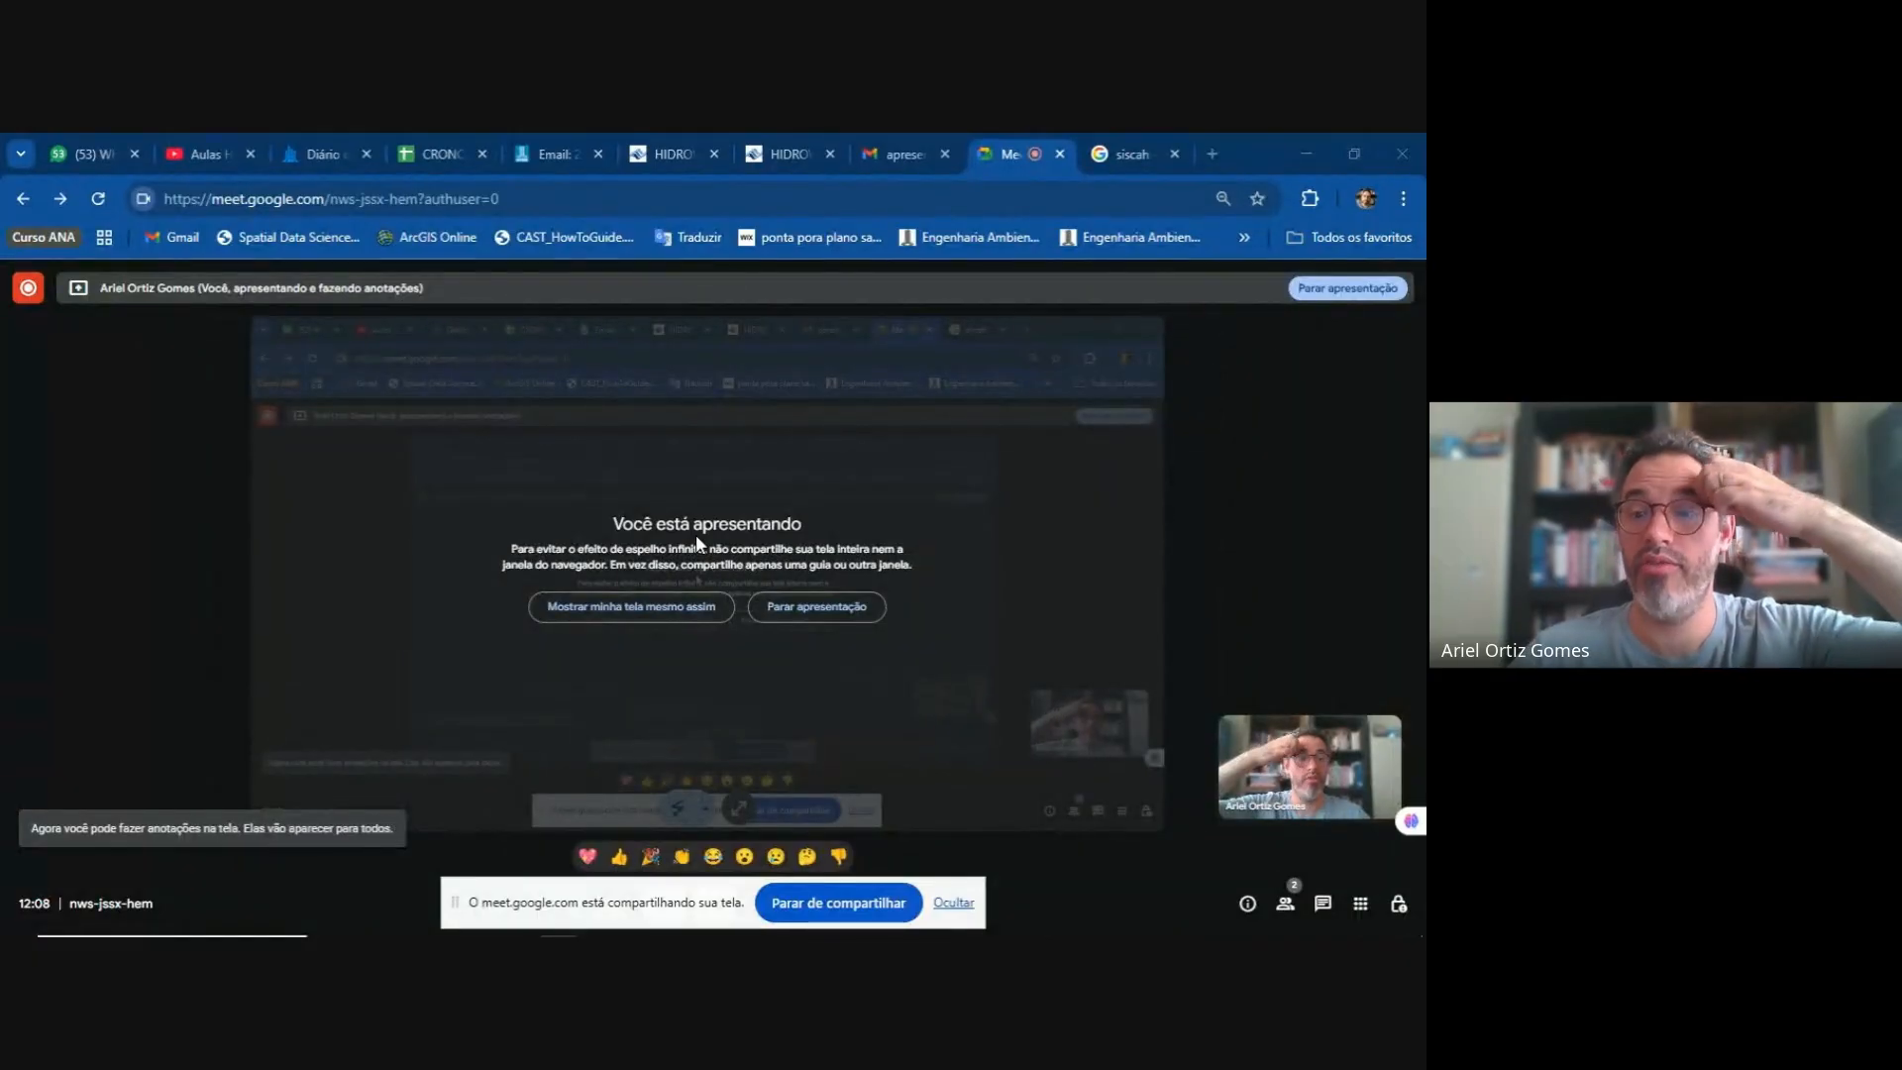
- Search Google for SISCAH and open the GPRH software page from the results
{"action": "left_click", "coordinate": [1129, 157]}
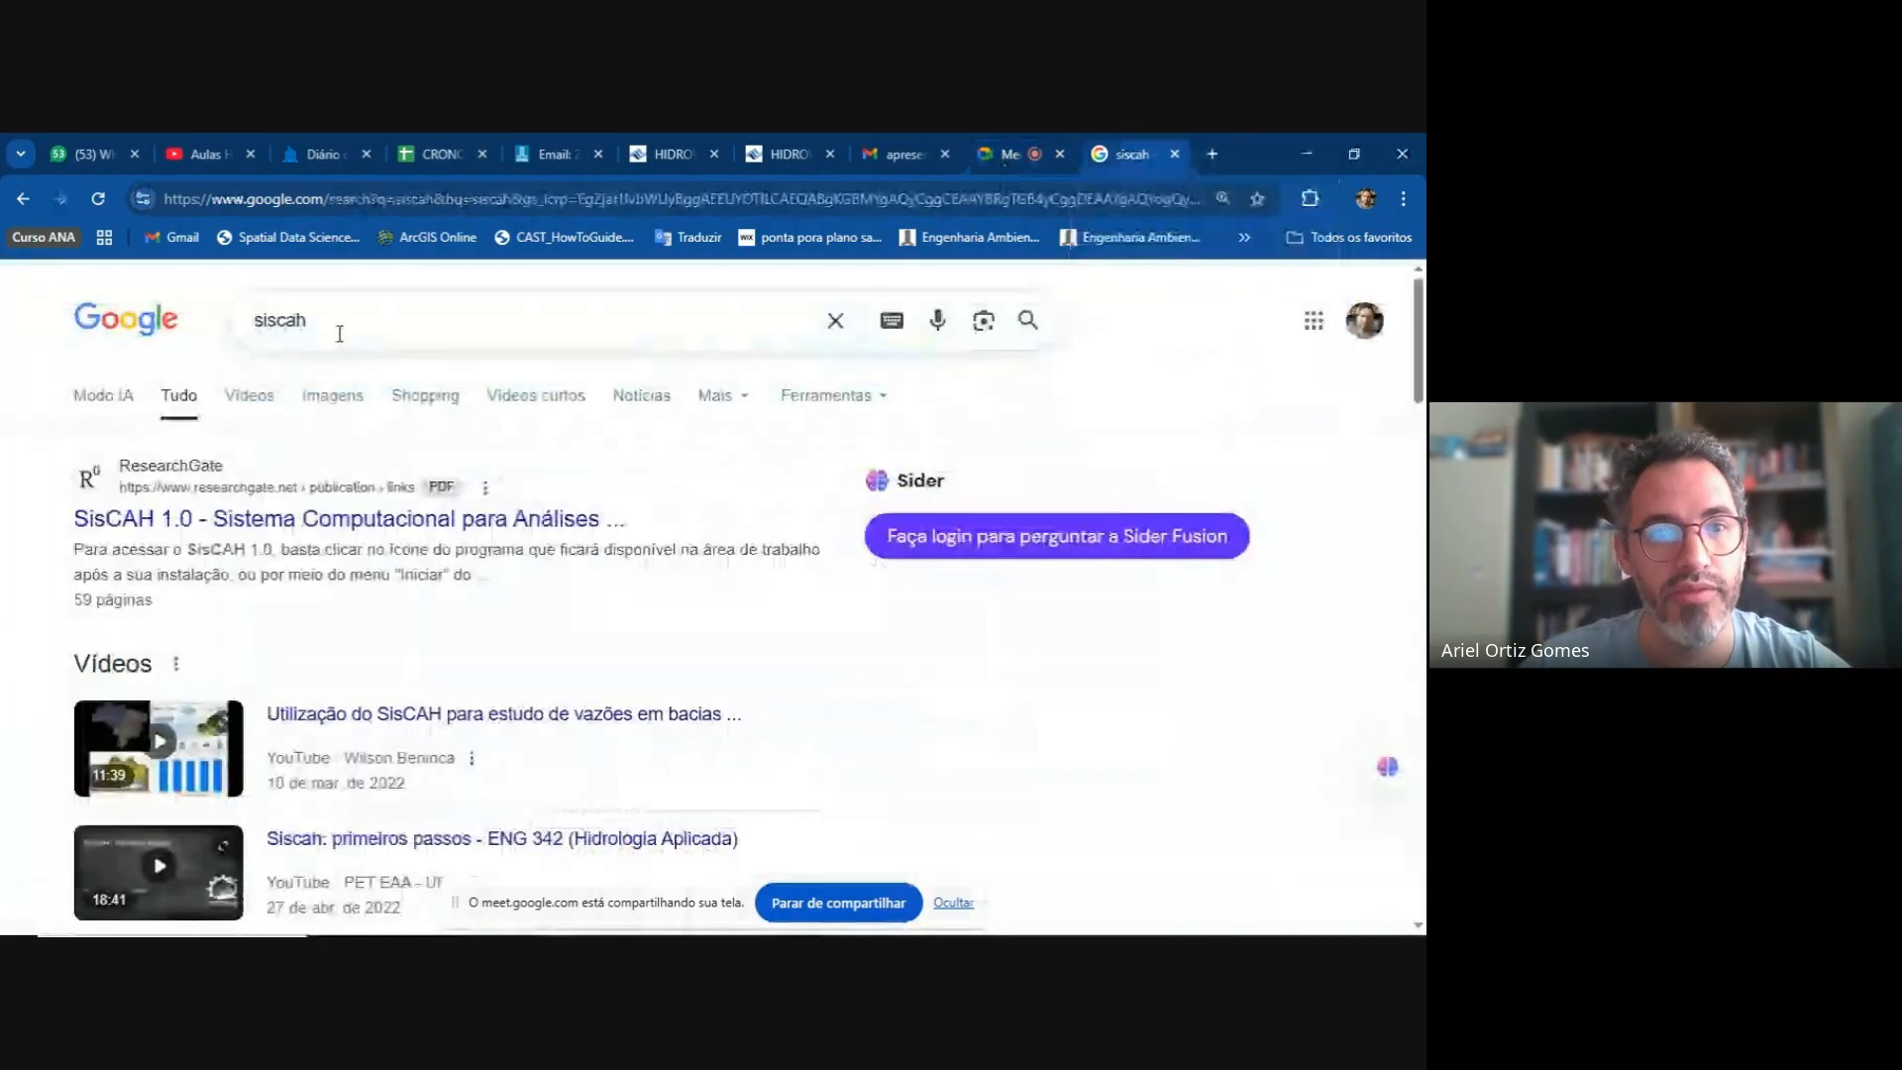
{"action": "left_click", "coordinate": [327, 326]}
{"action": "type", "text": "SISCAH"}
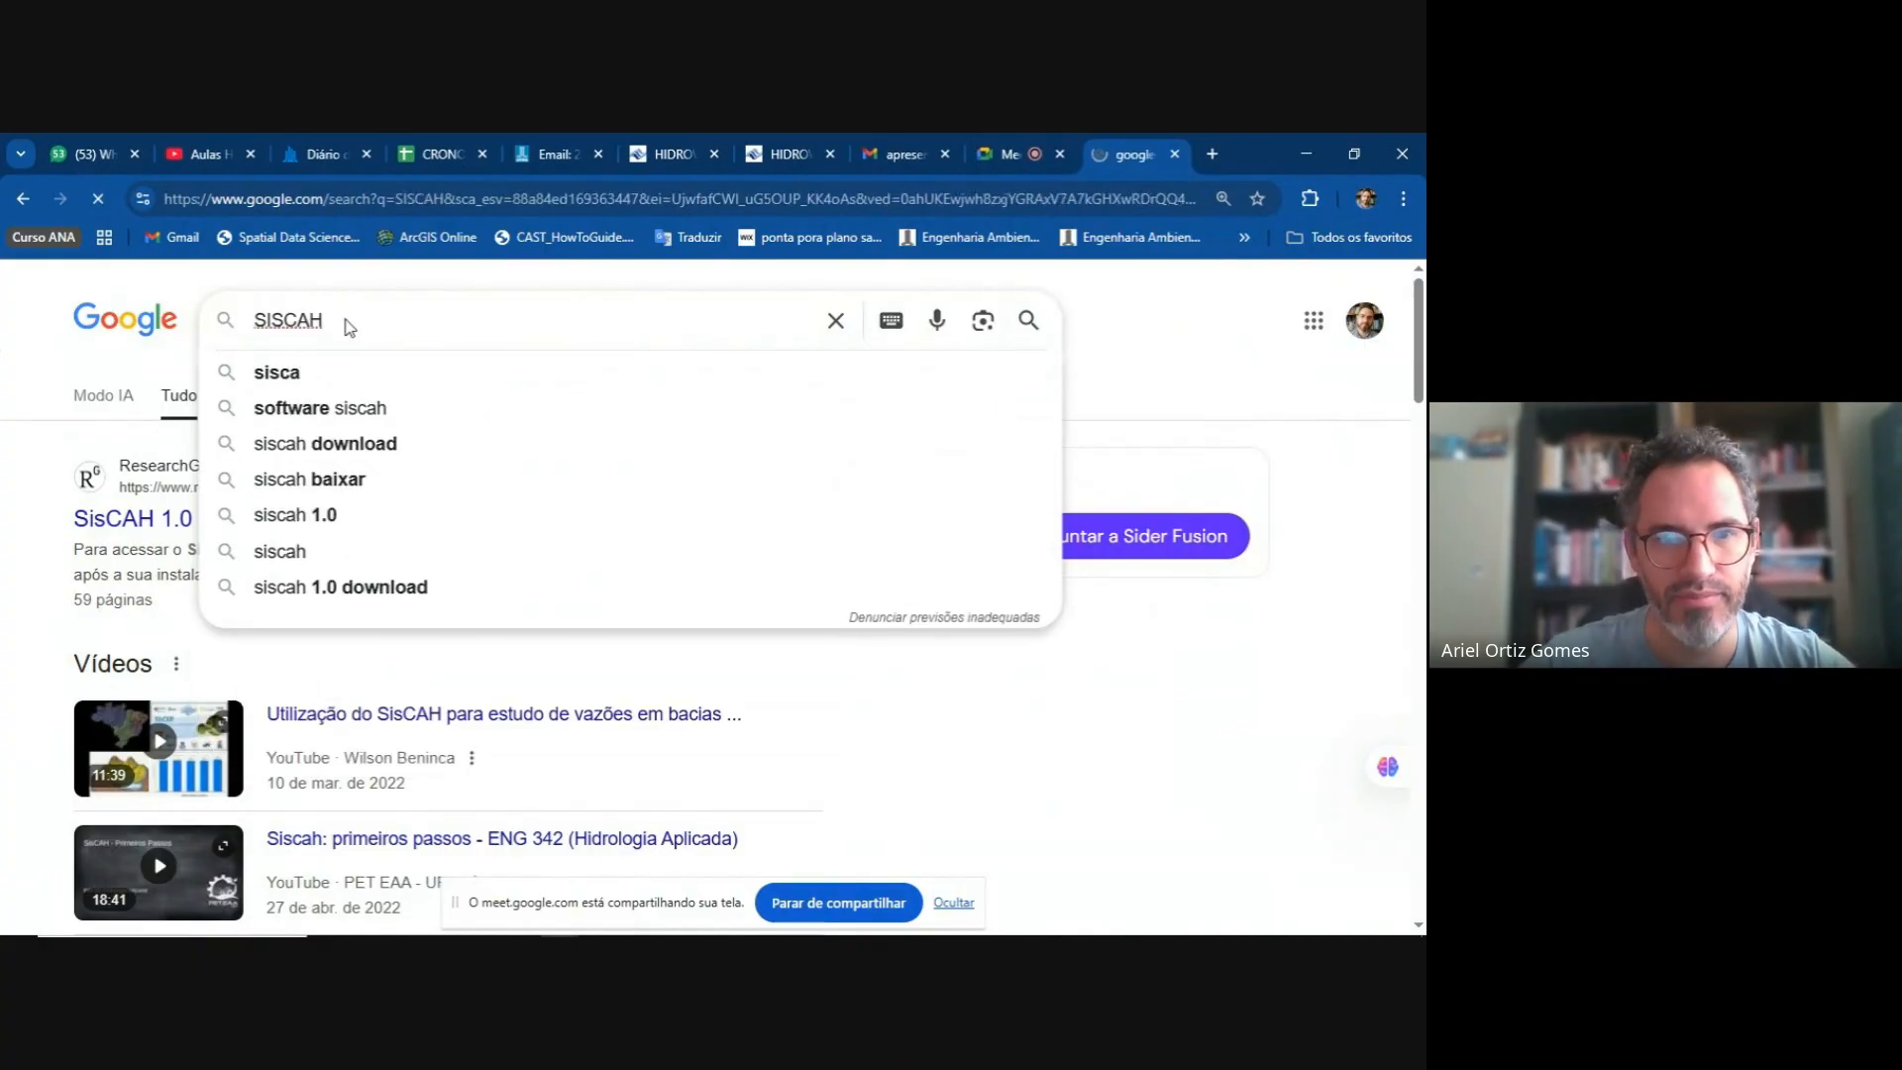
{"action": "key", "text": "Return"}
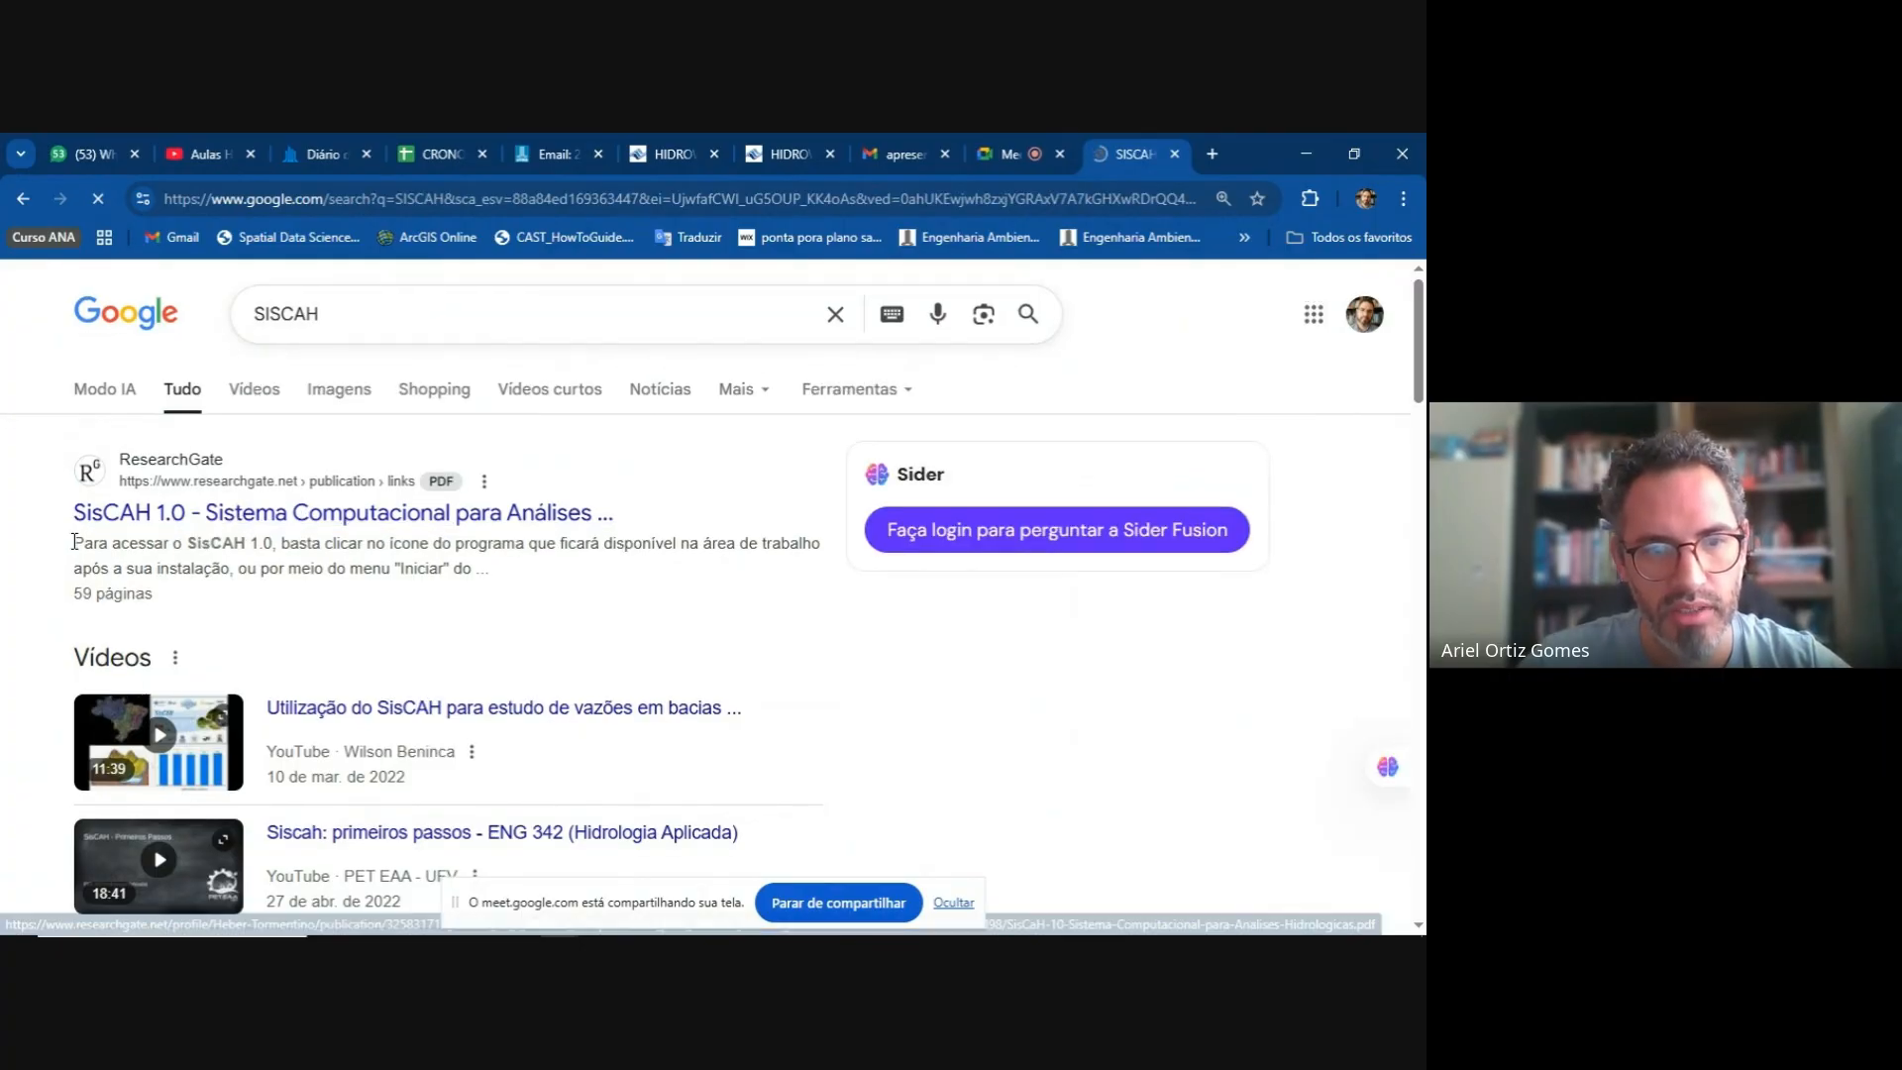
{"action": "scroll", "coordinate": [213, 538], "scroll_direction": "down", "scroll_amount": 1}
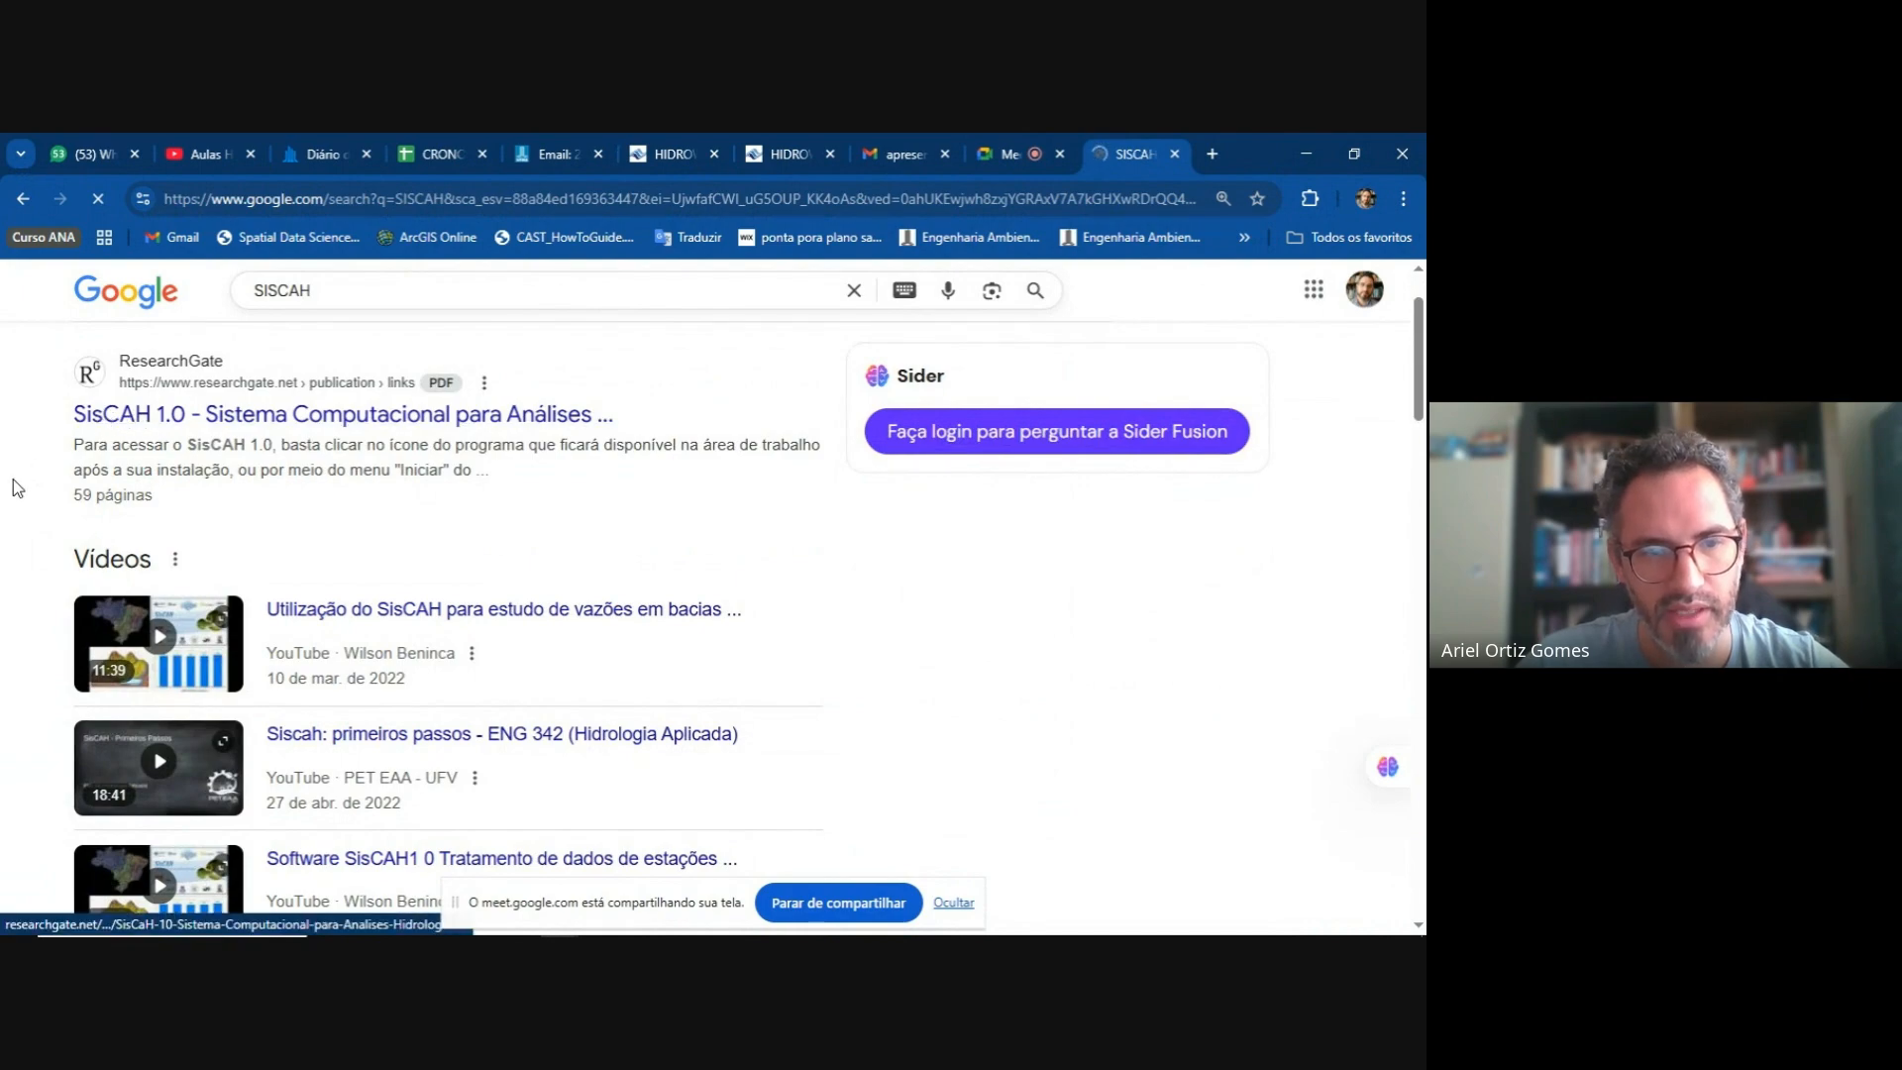
{"action": "scroll", "coordinate": [18, 492], "scroll_direction": "down", "scroll_amount": 2}
{"action": "scroll", "coordinate": [9, 689], "scroll_direction": "down", "scroll_amount": 3}
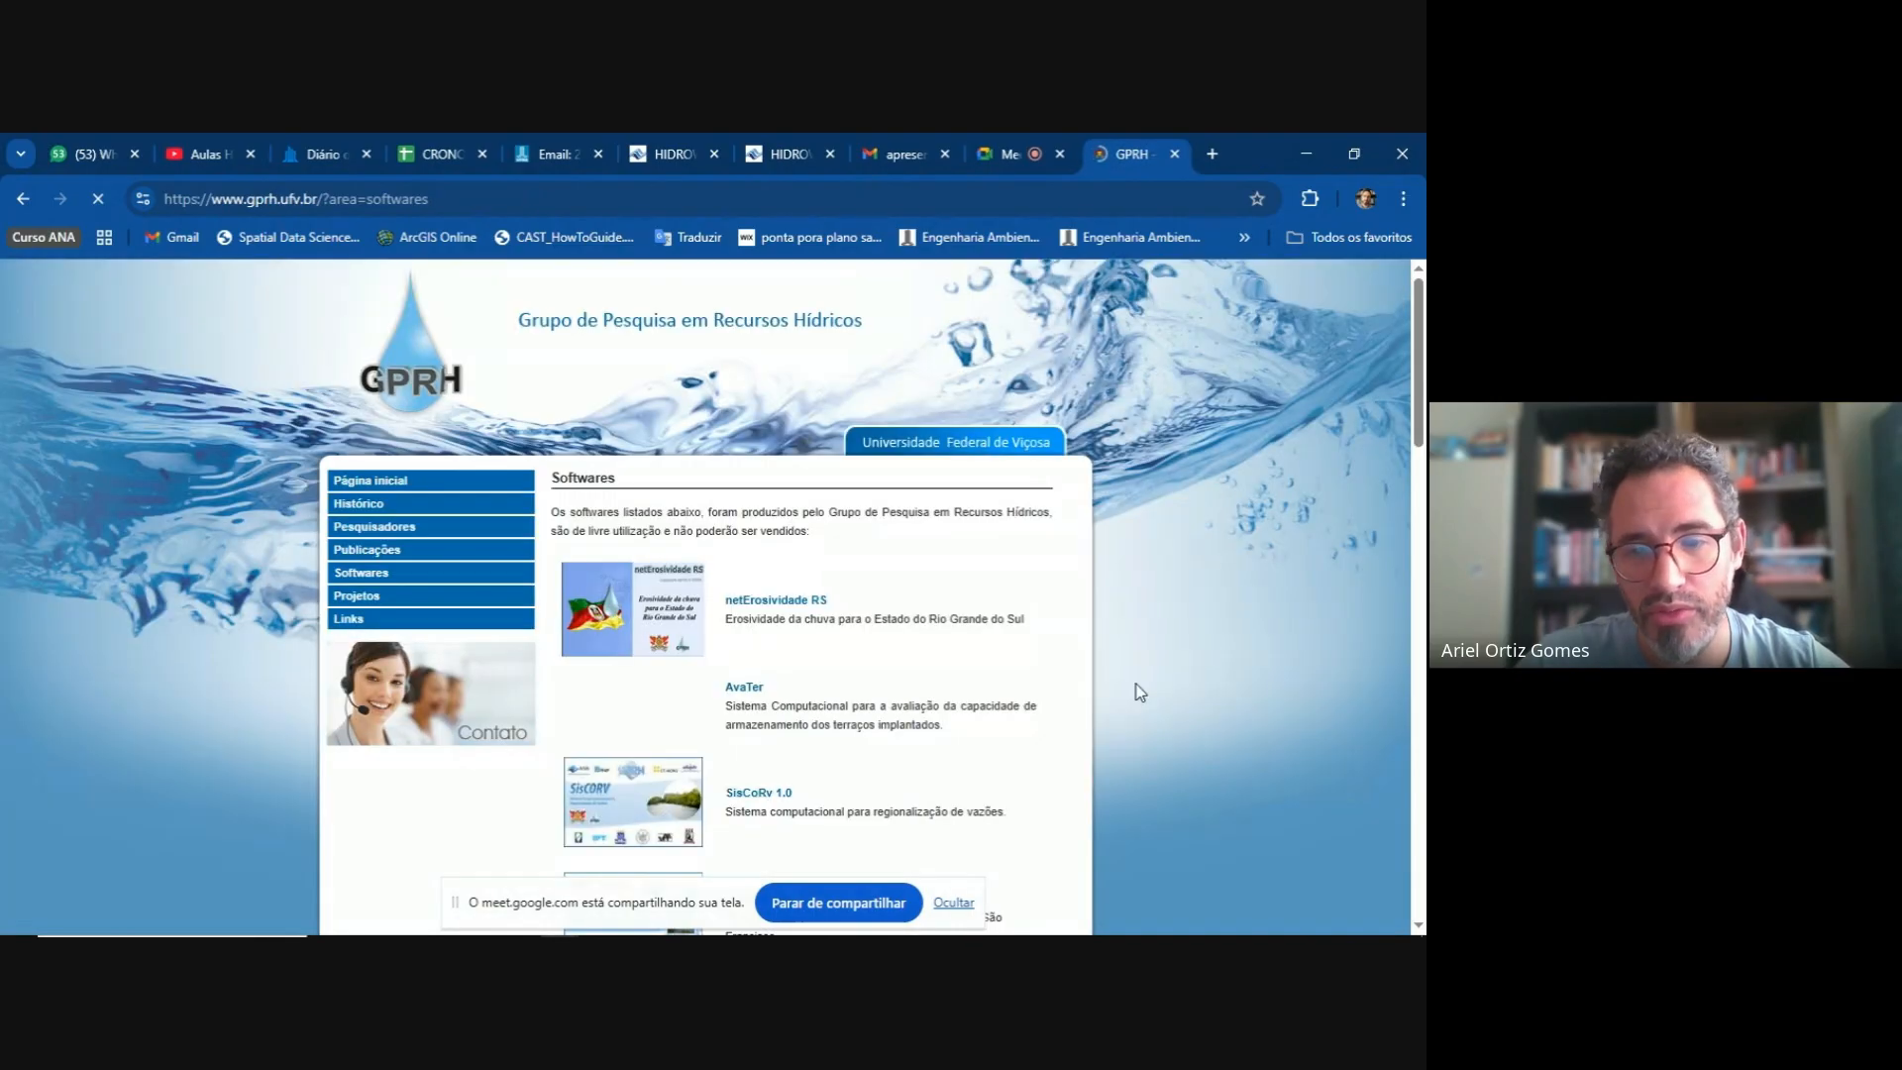
- Enlarge the GPRH page to 125%, download the SisCAH1.0 installer from the software list and check it among the recent downloads
{"action": "key", "text": "ctrl+plus"}
{"action": "key", "text": "ctrl+plus"}
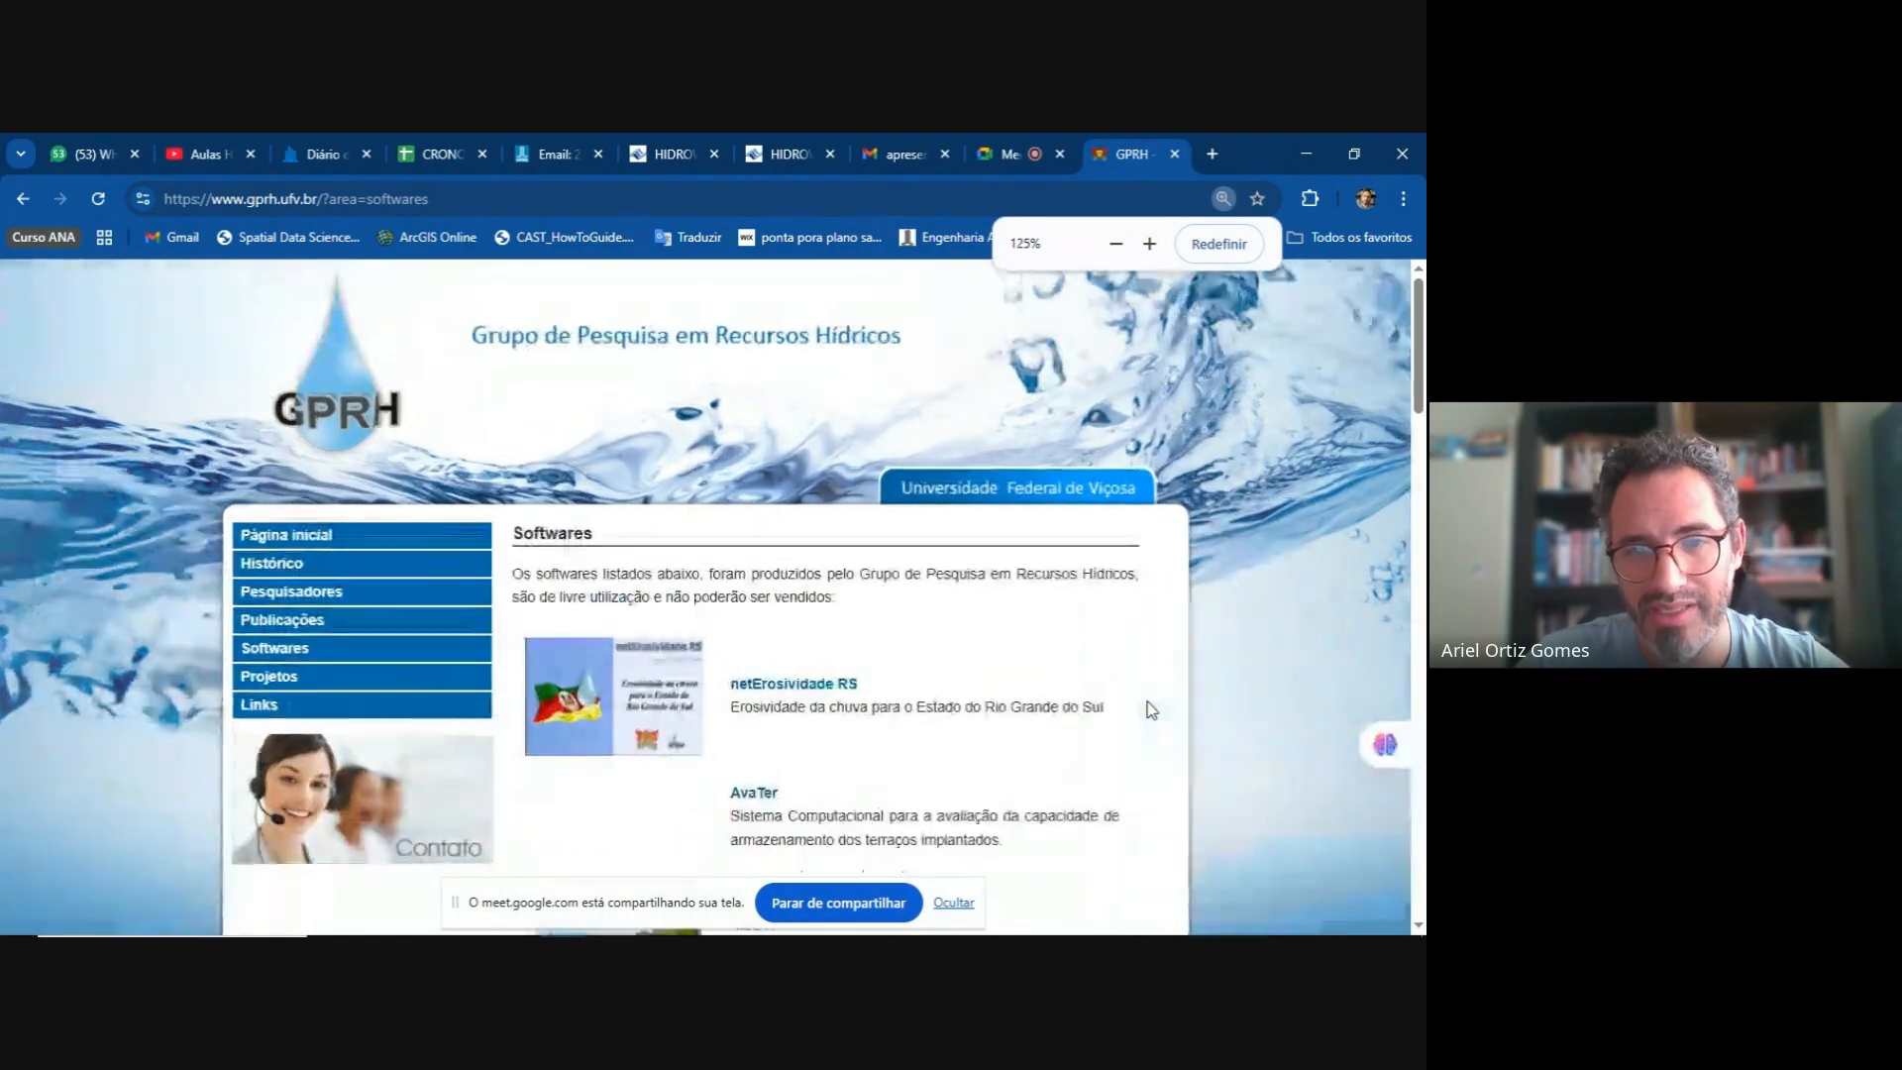
{"action": "scroll", "coordinate": [991, 637], "scroll_direction": "down", "scroll_amount": 3}
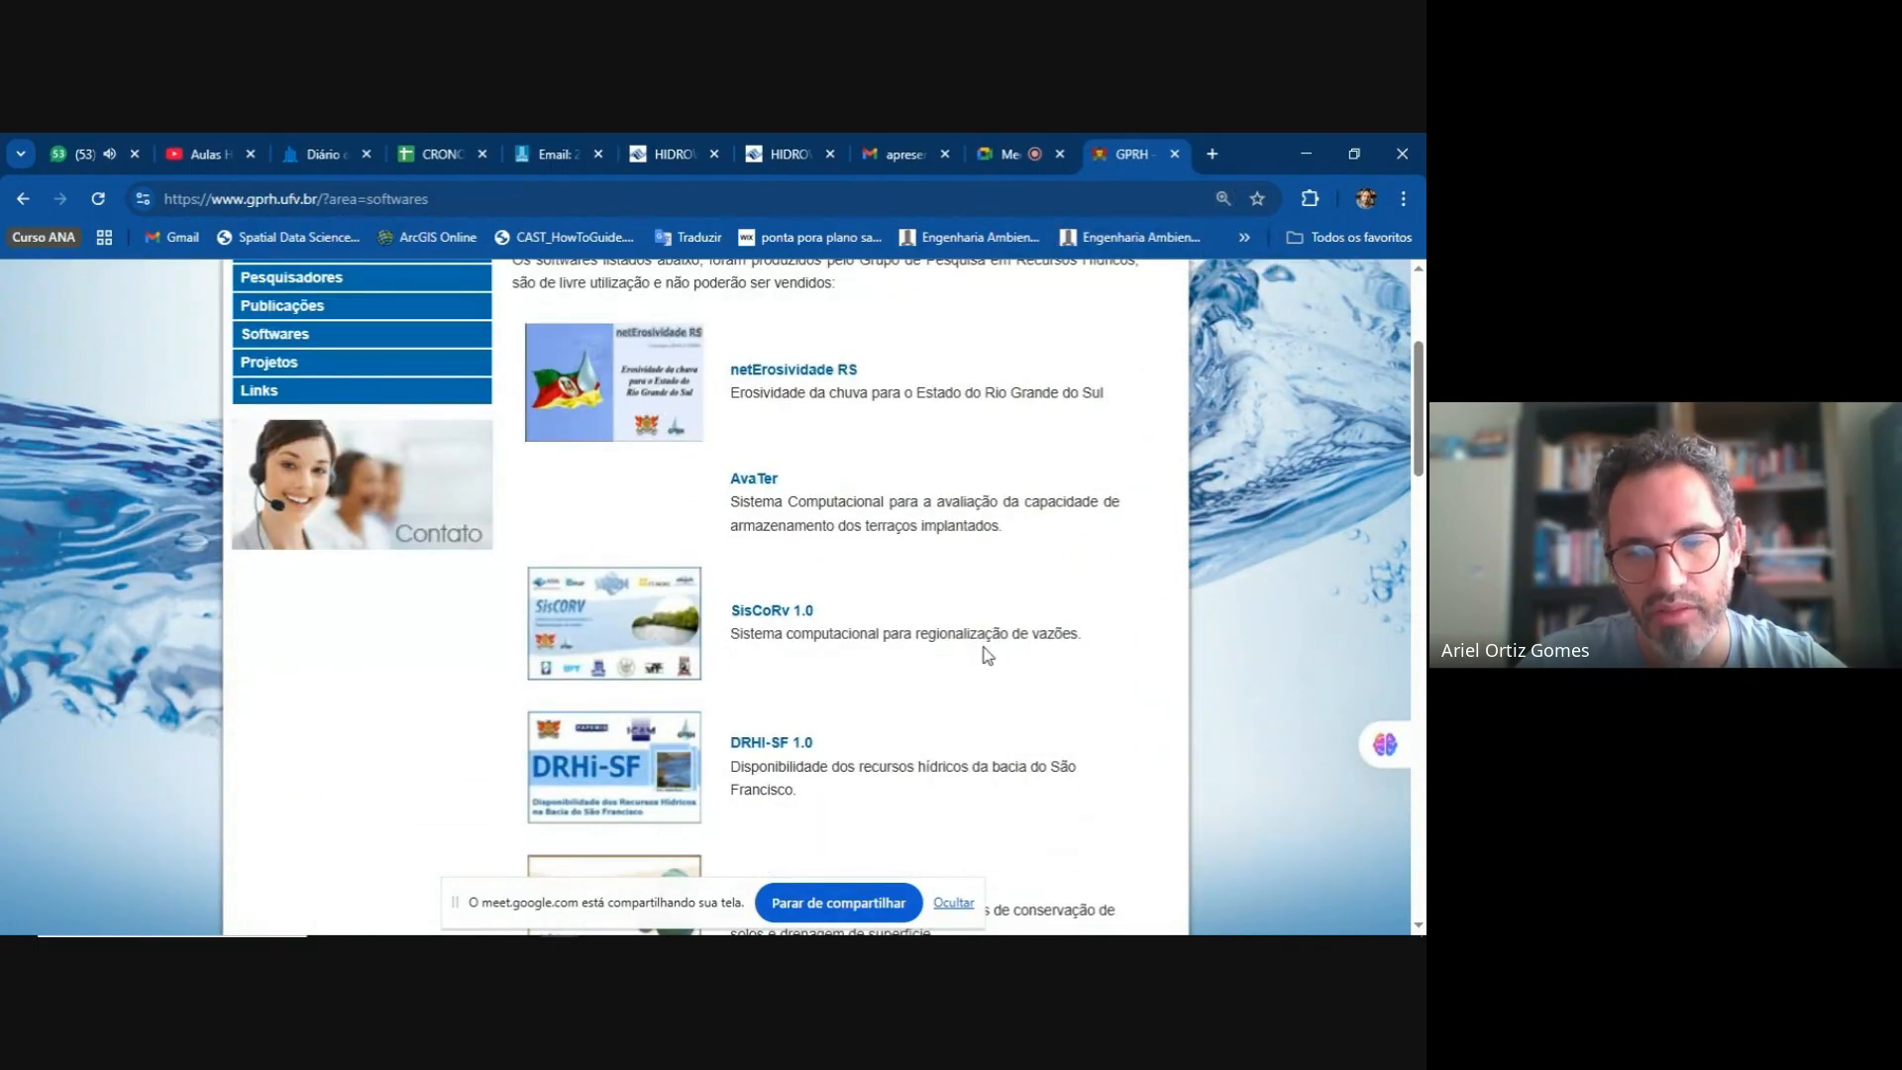
{"action": "scroll", "coordinate": [987, 650], "scroll_direction": "down", "scroll_amount": 1}
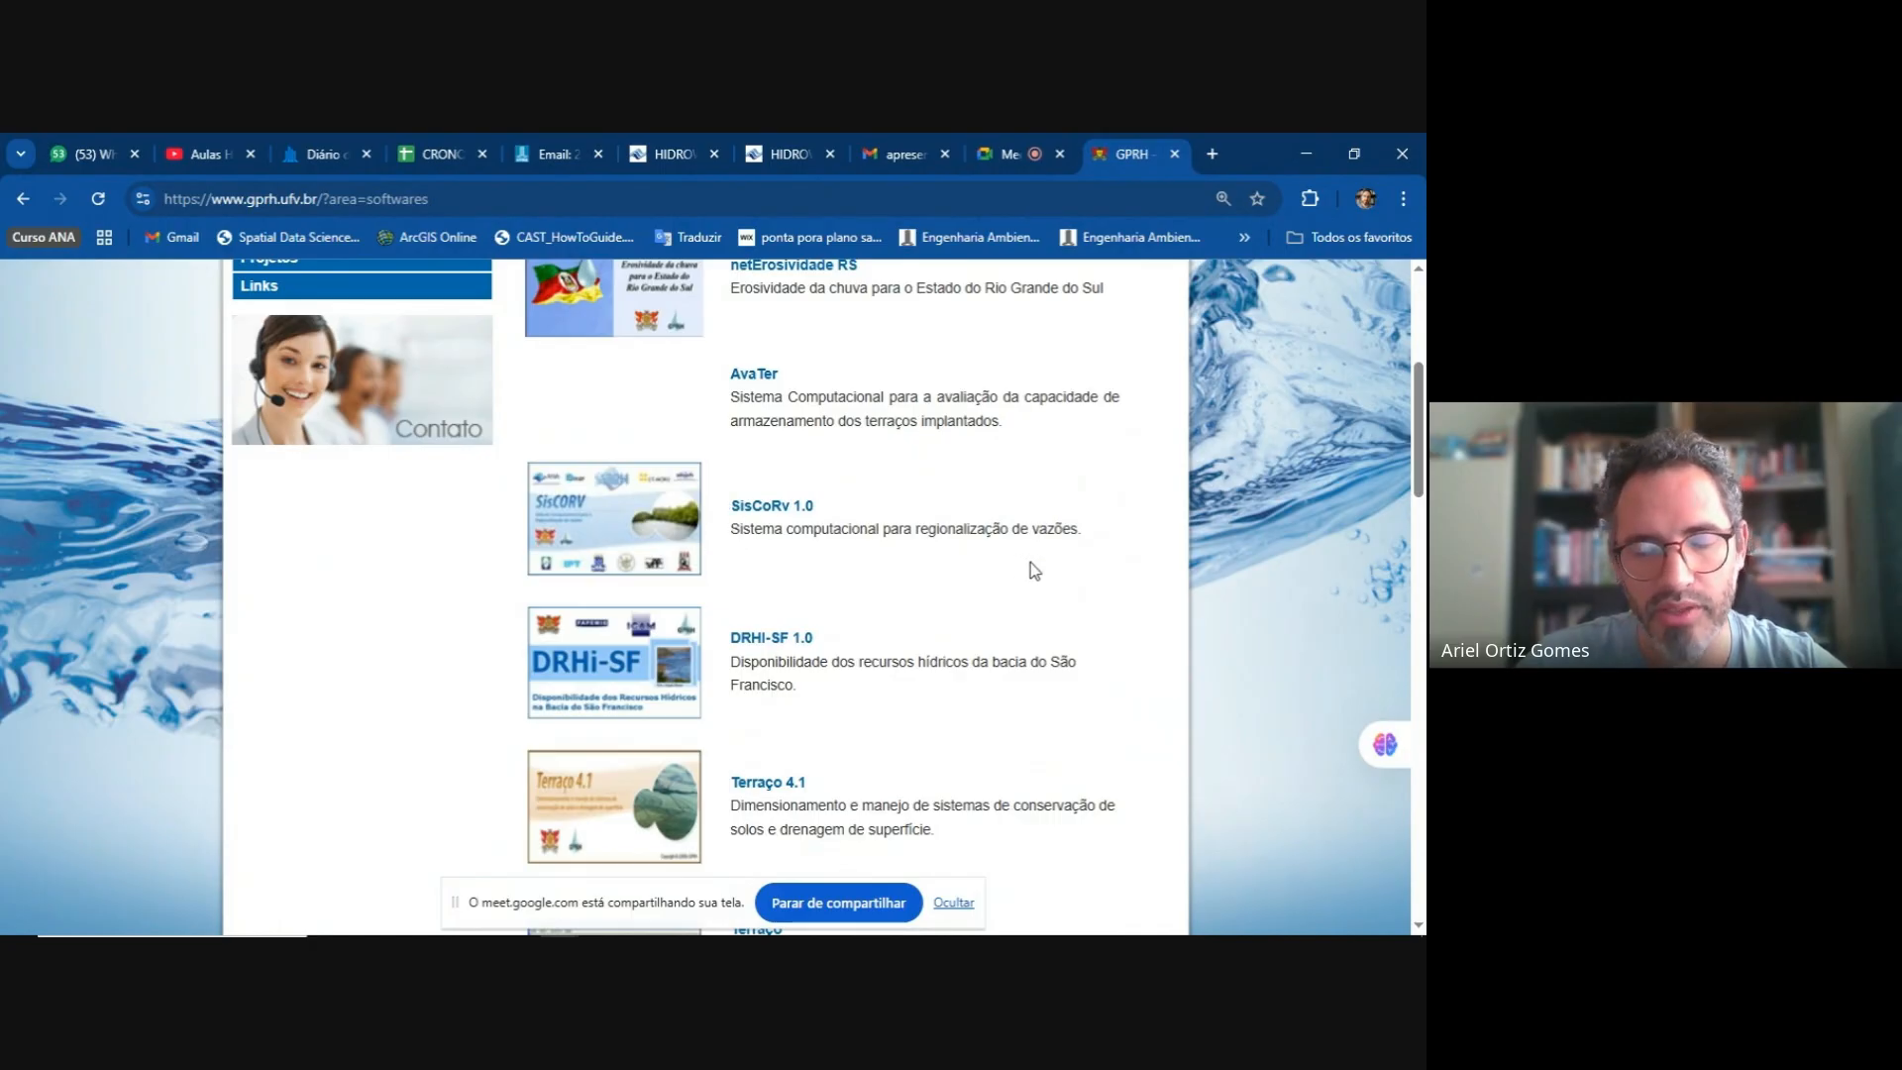
{"action": "scroll", "coordinate": [1074, 582], "scroll_direction": "down", "scroll_amount": 5}
{"action": "scroll", "coordinate": [1059, 591], "scroll_direction": "down", "scroll_amount": 2}
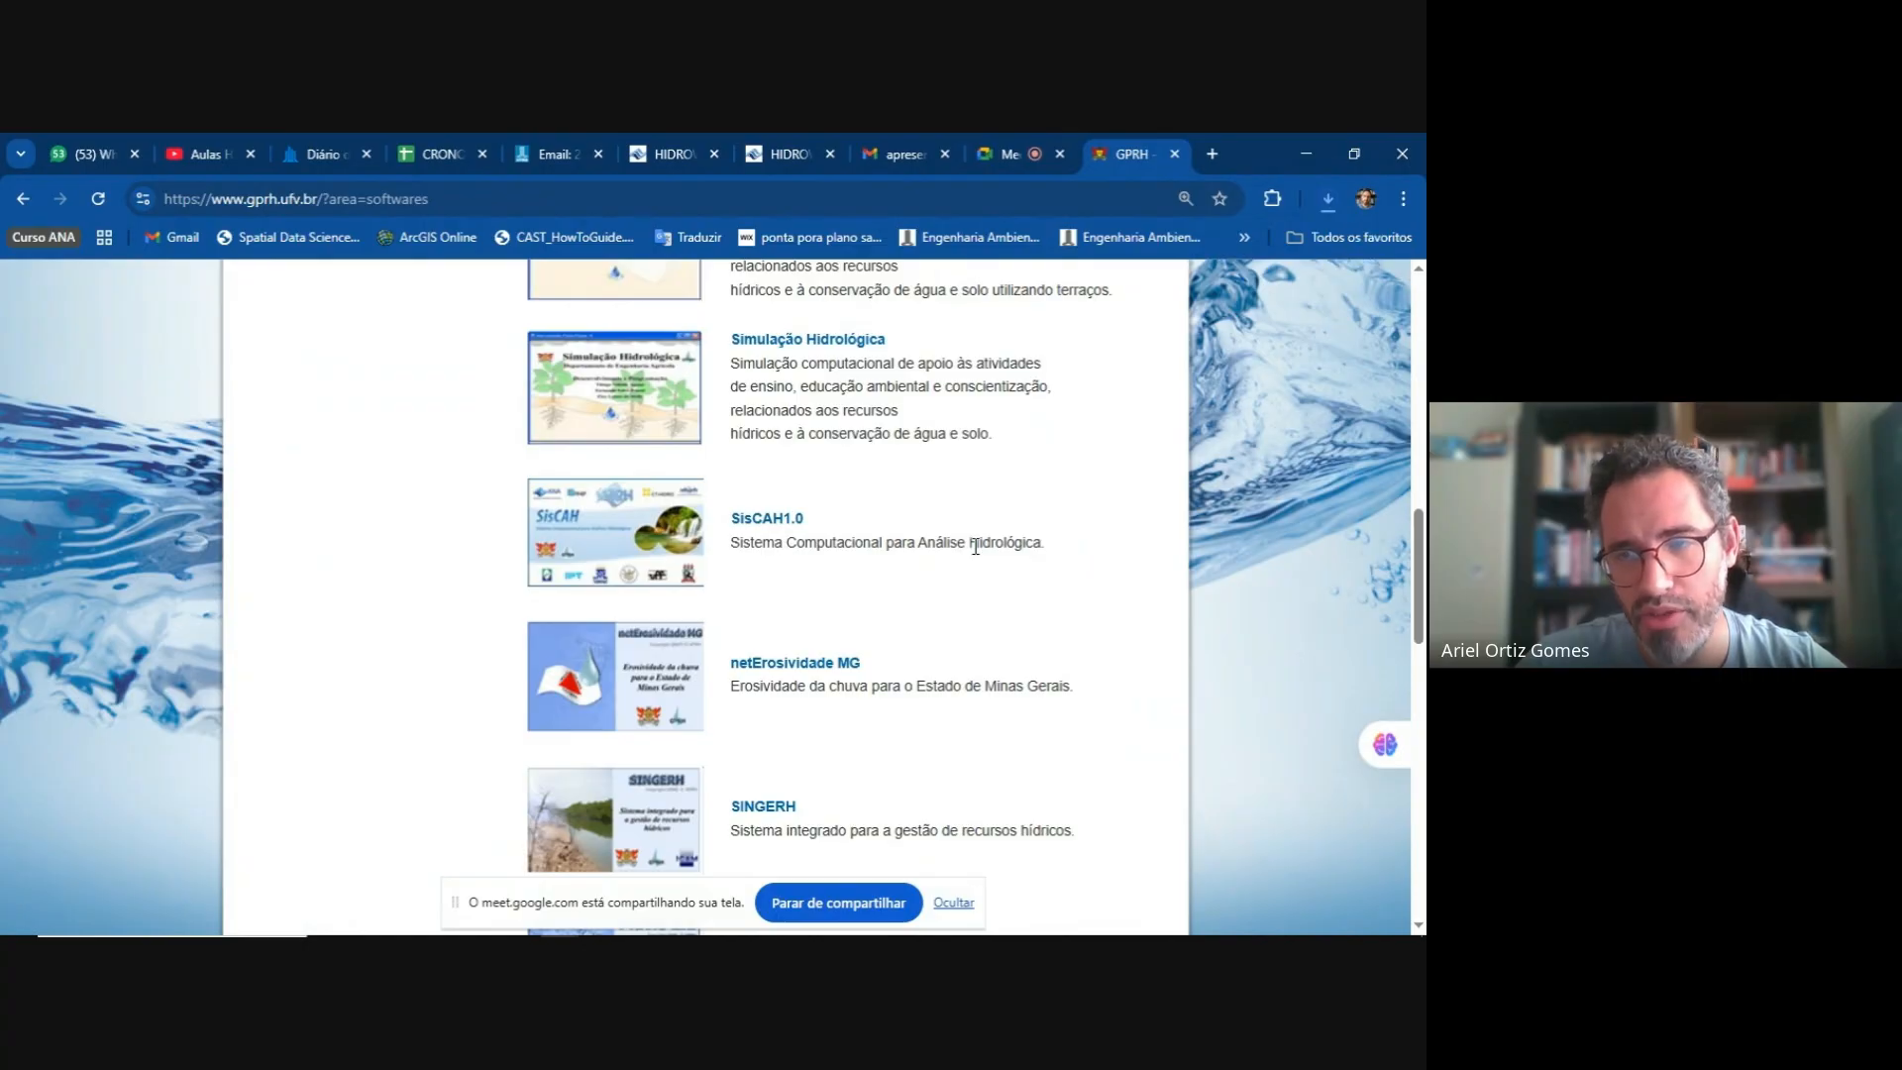
{"action": "left_click", "coordinate": [1328, 199]}
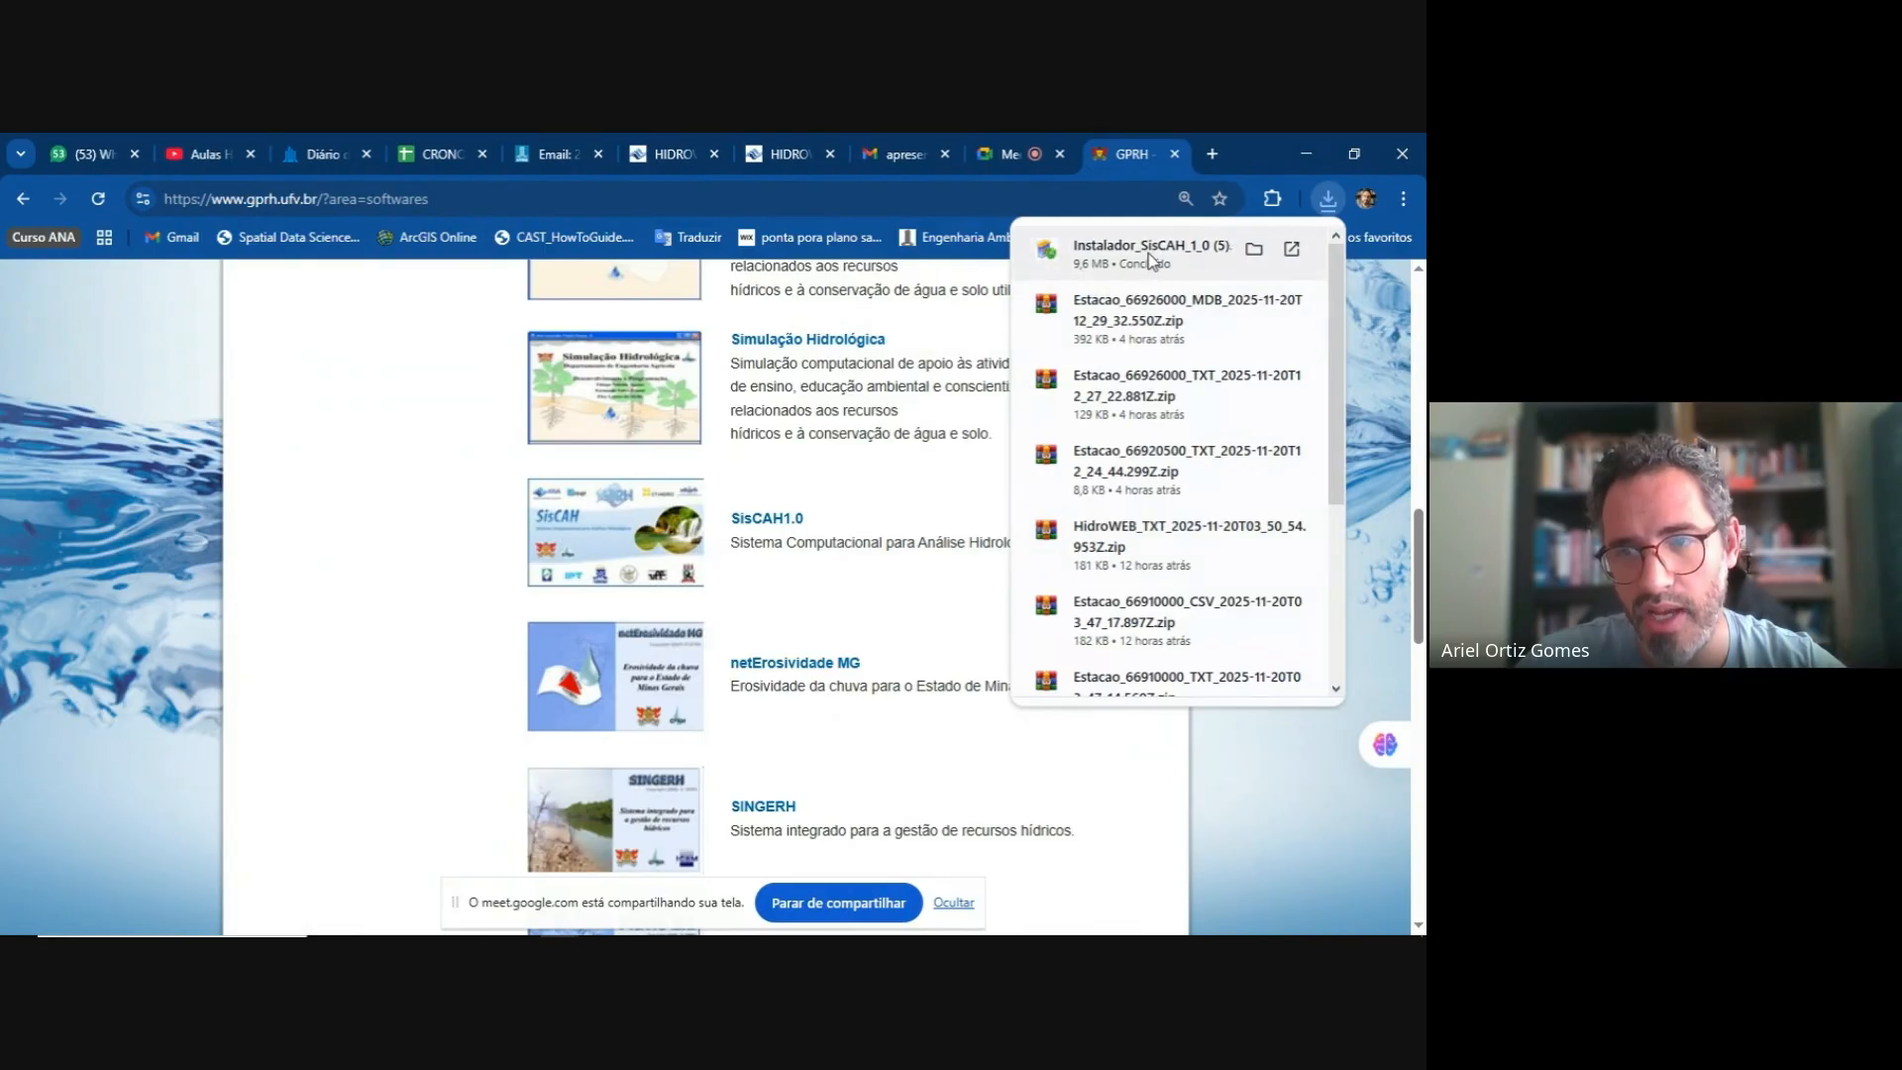
{"action": "left_click", "coordinate": [830, 476]}
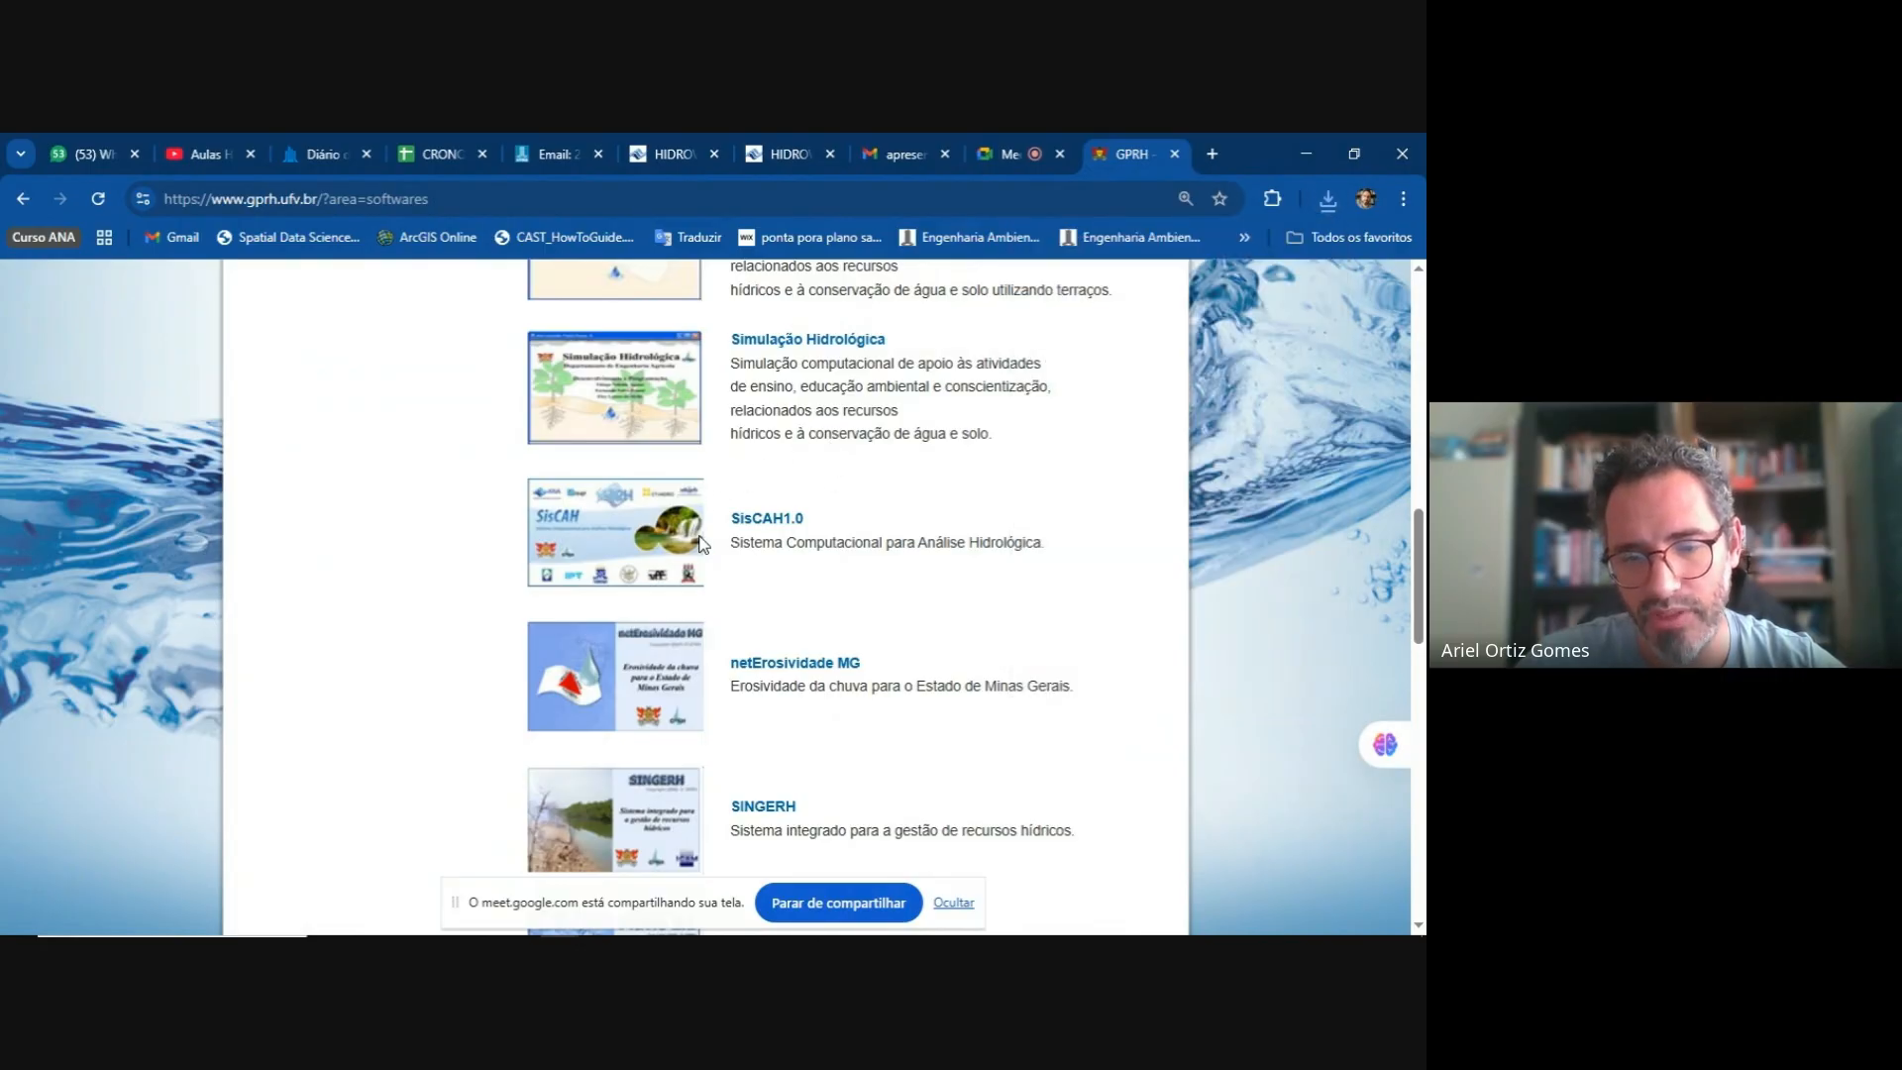
- Switch to the SisCAH 1.0 program that is already running
{"action": "mouse_move", "coordinate": [646, 933]}
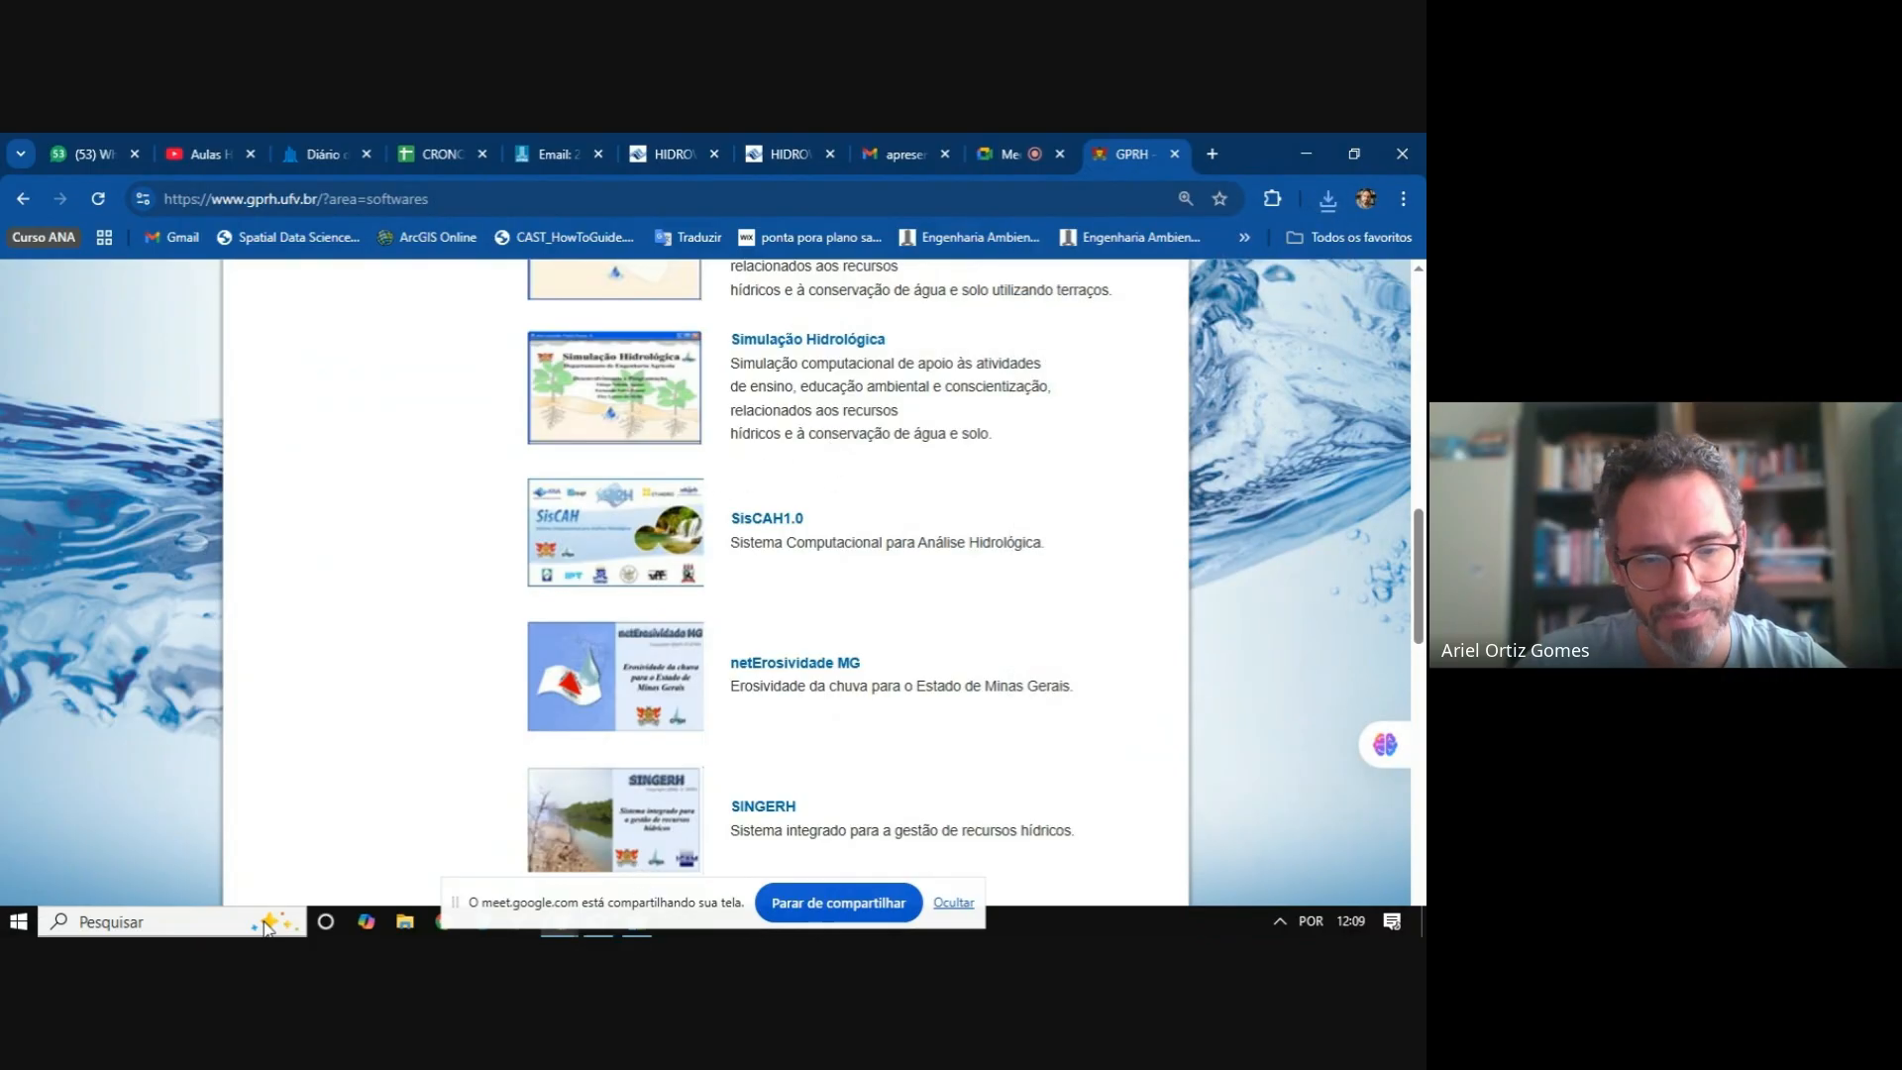
{"action": "left_click", "coordinate": [943, 920]}
{"action": "left_click", "coordinate": [637, 923]}
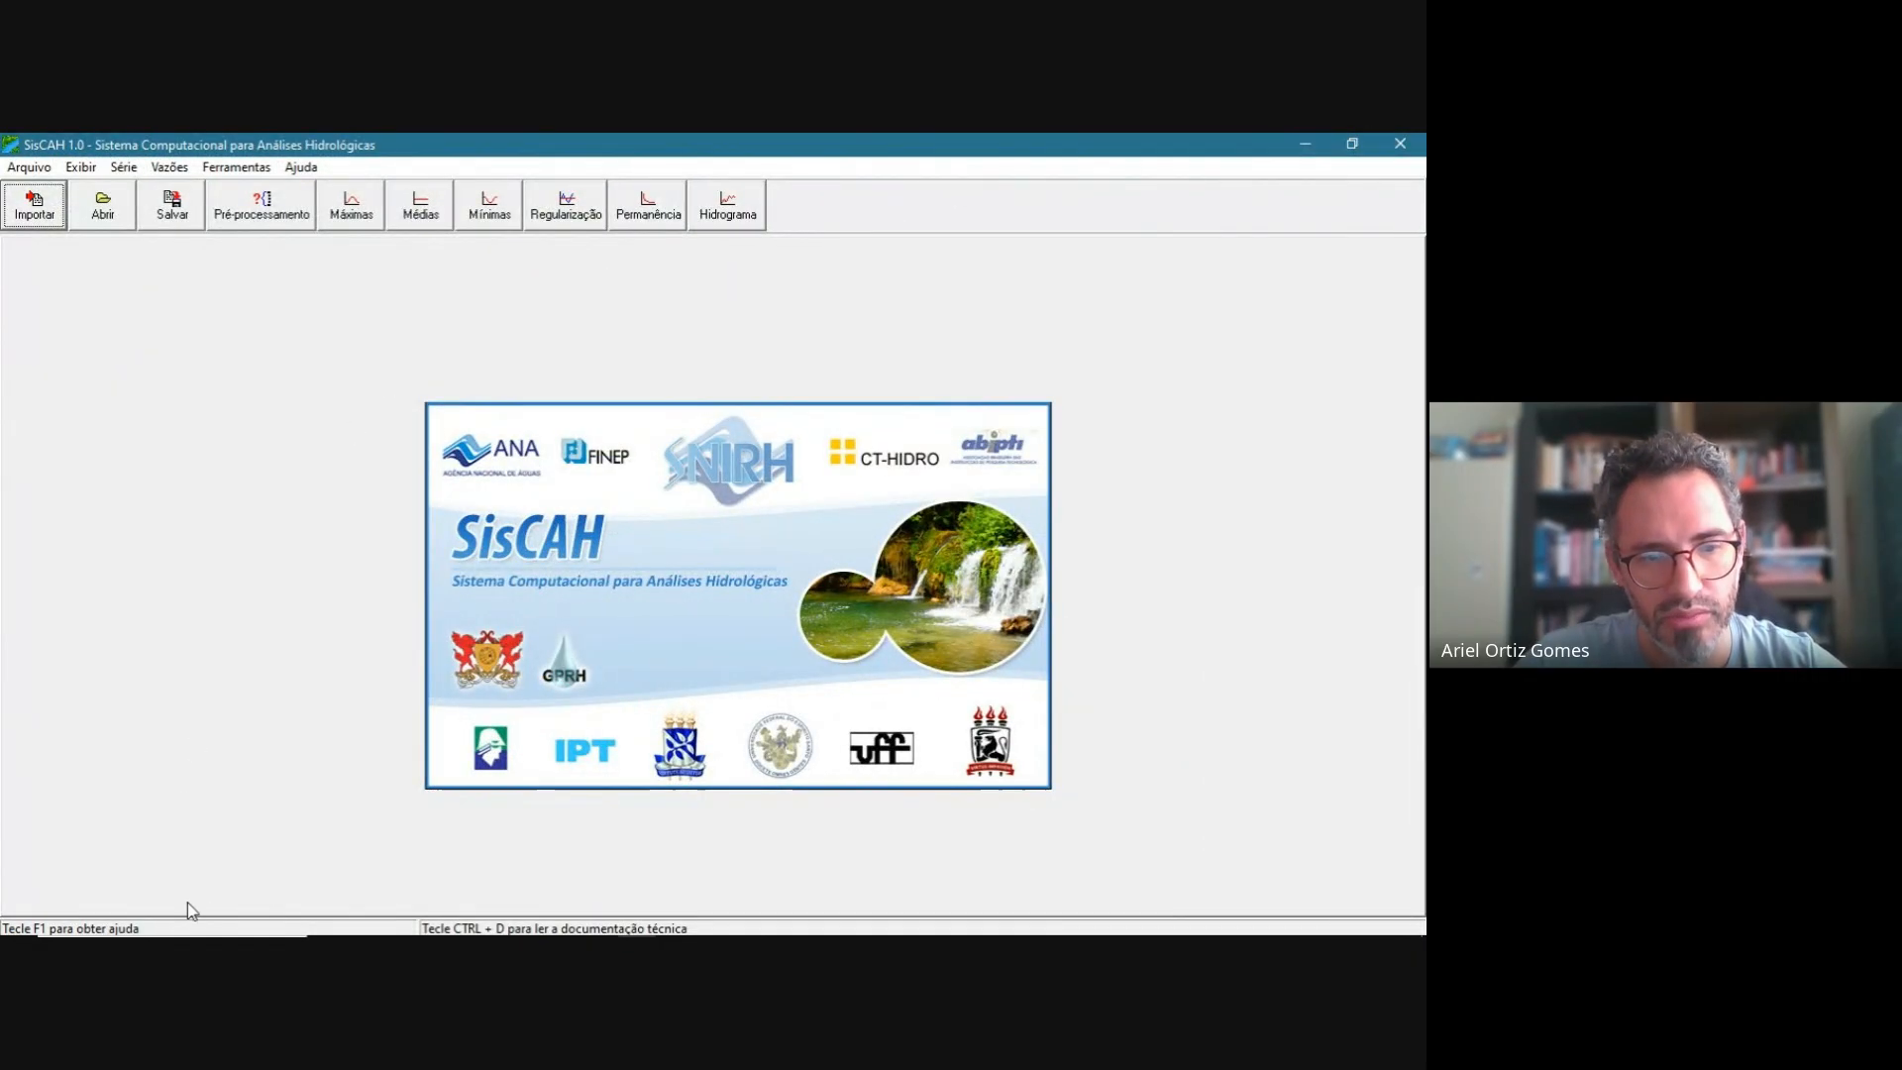
- Look up the installed SisCAH application in the Windows search and return to the program window
{"action": "left_click", "coordinate": [117, 924]}
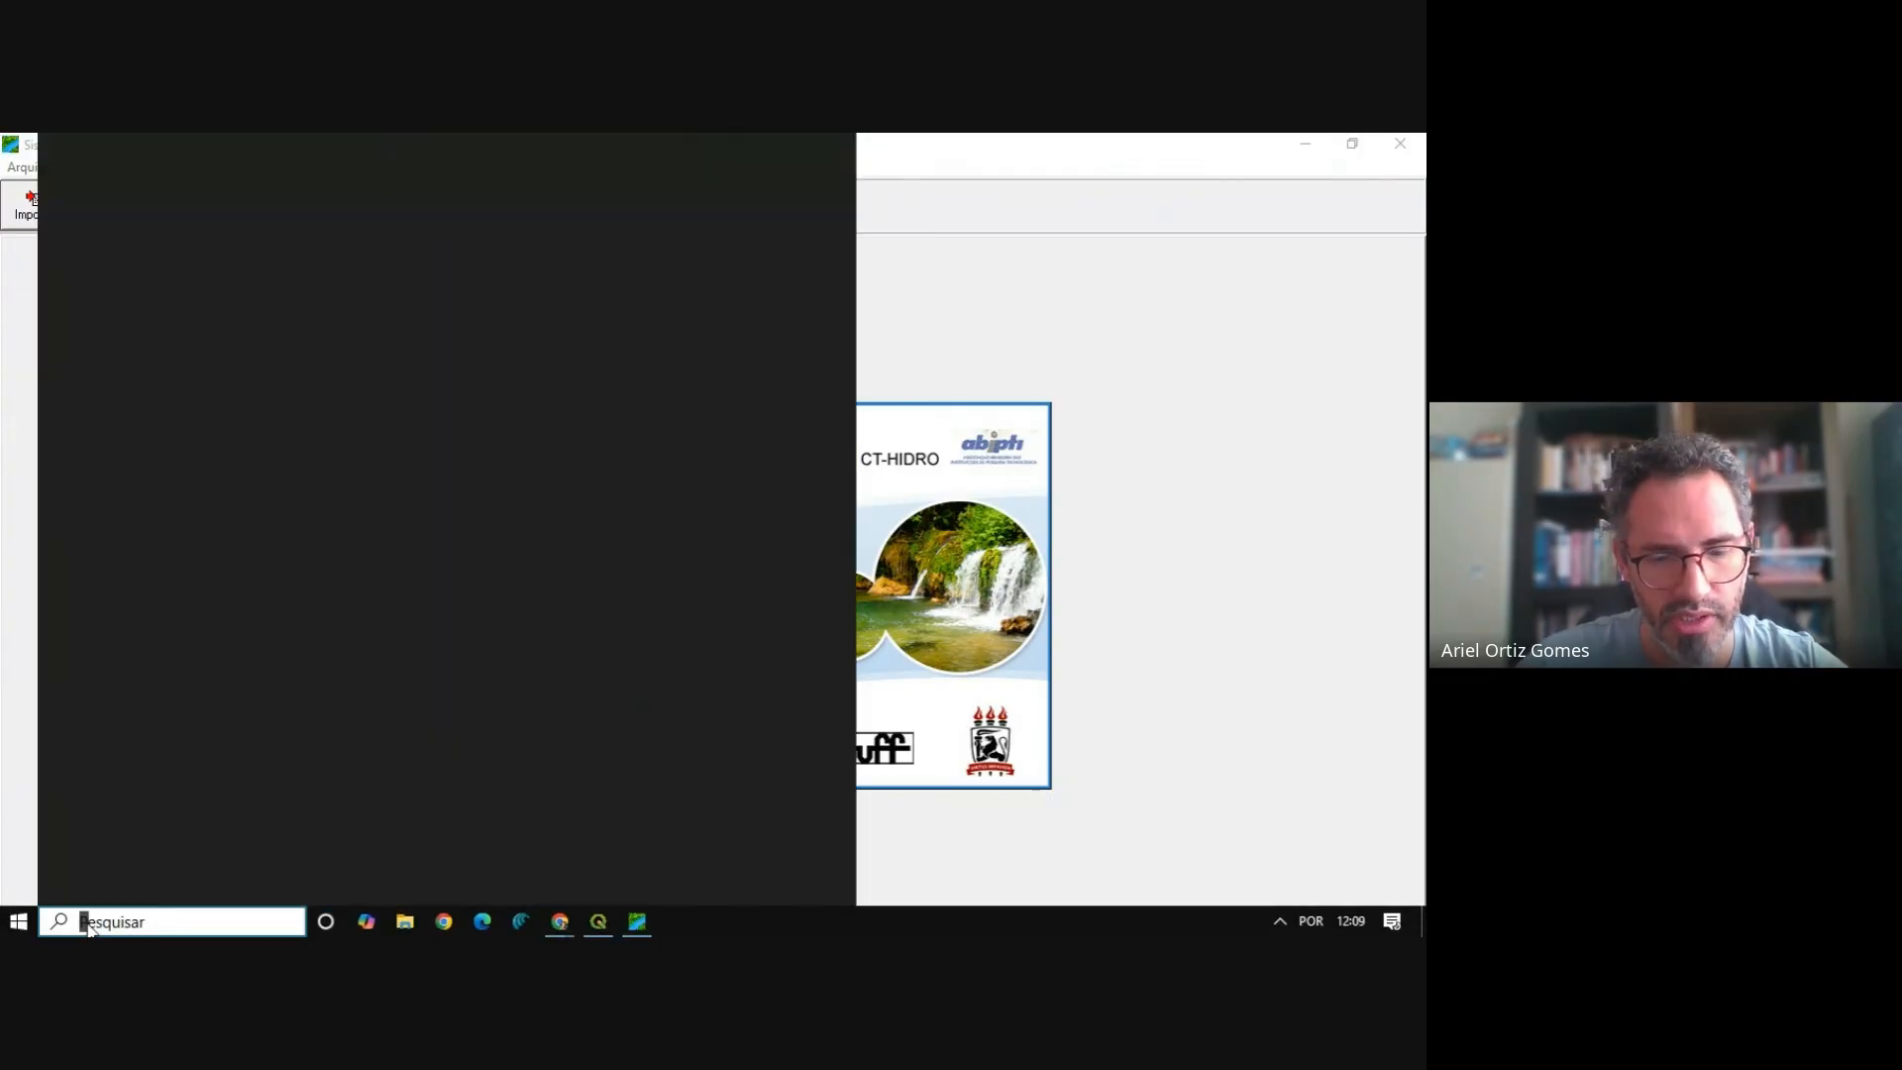
{"action": "type", "text": "siscah"}
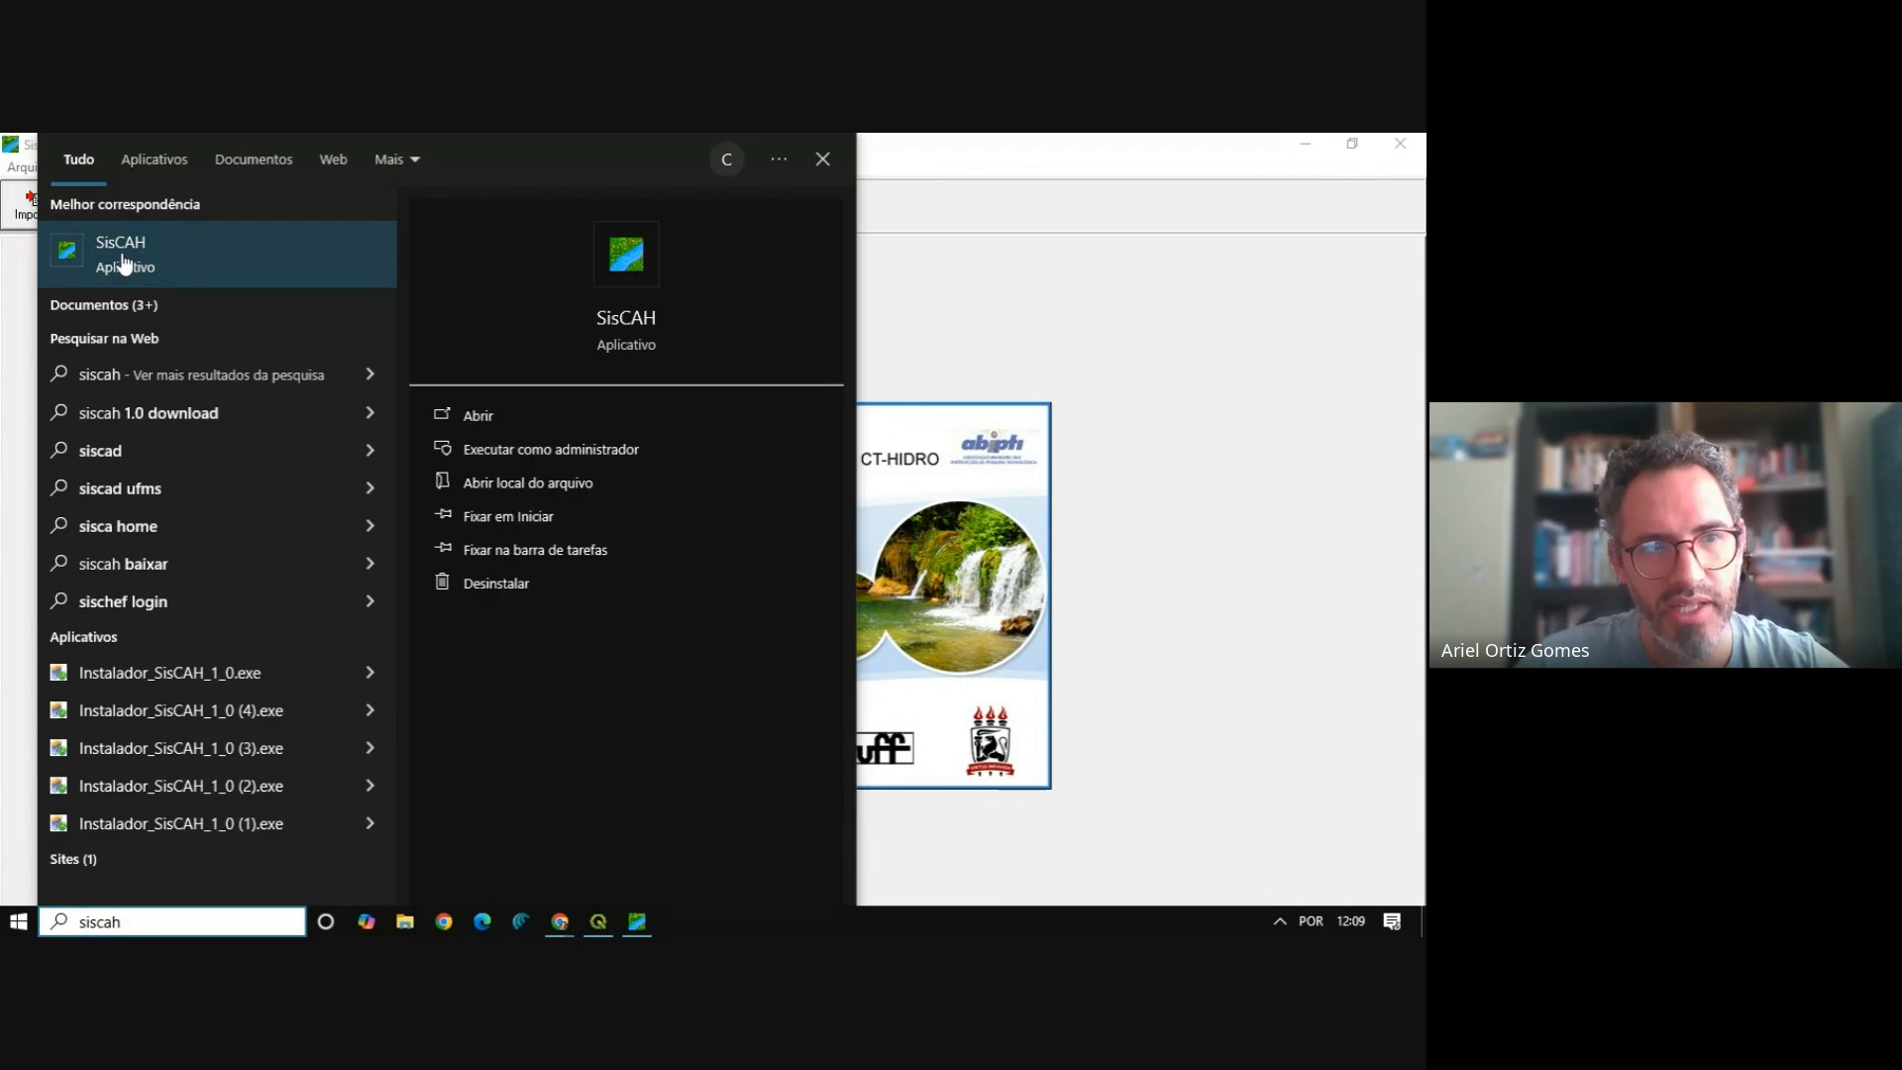
{"action": "left_click", "coordinate": [986, 180]}
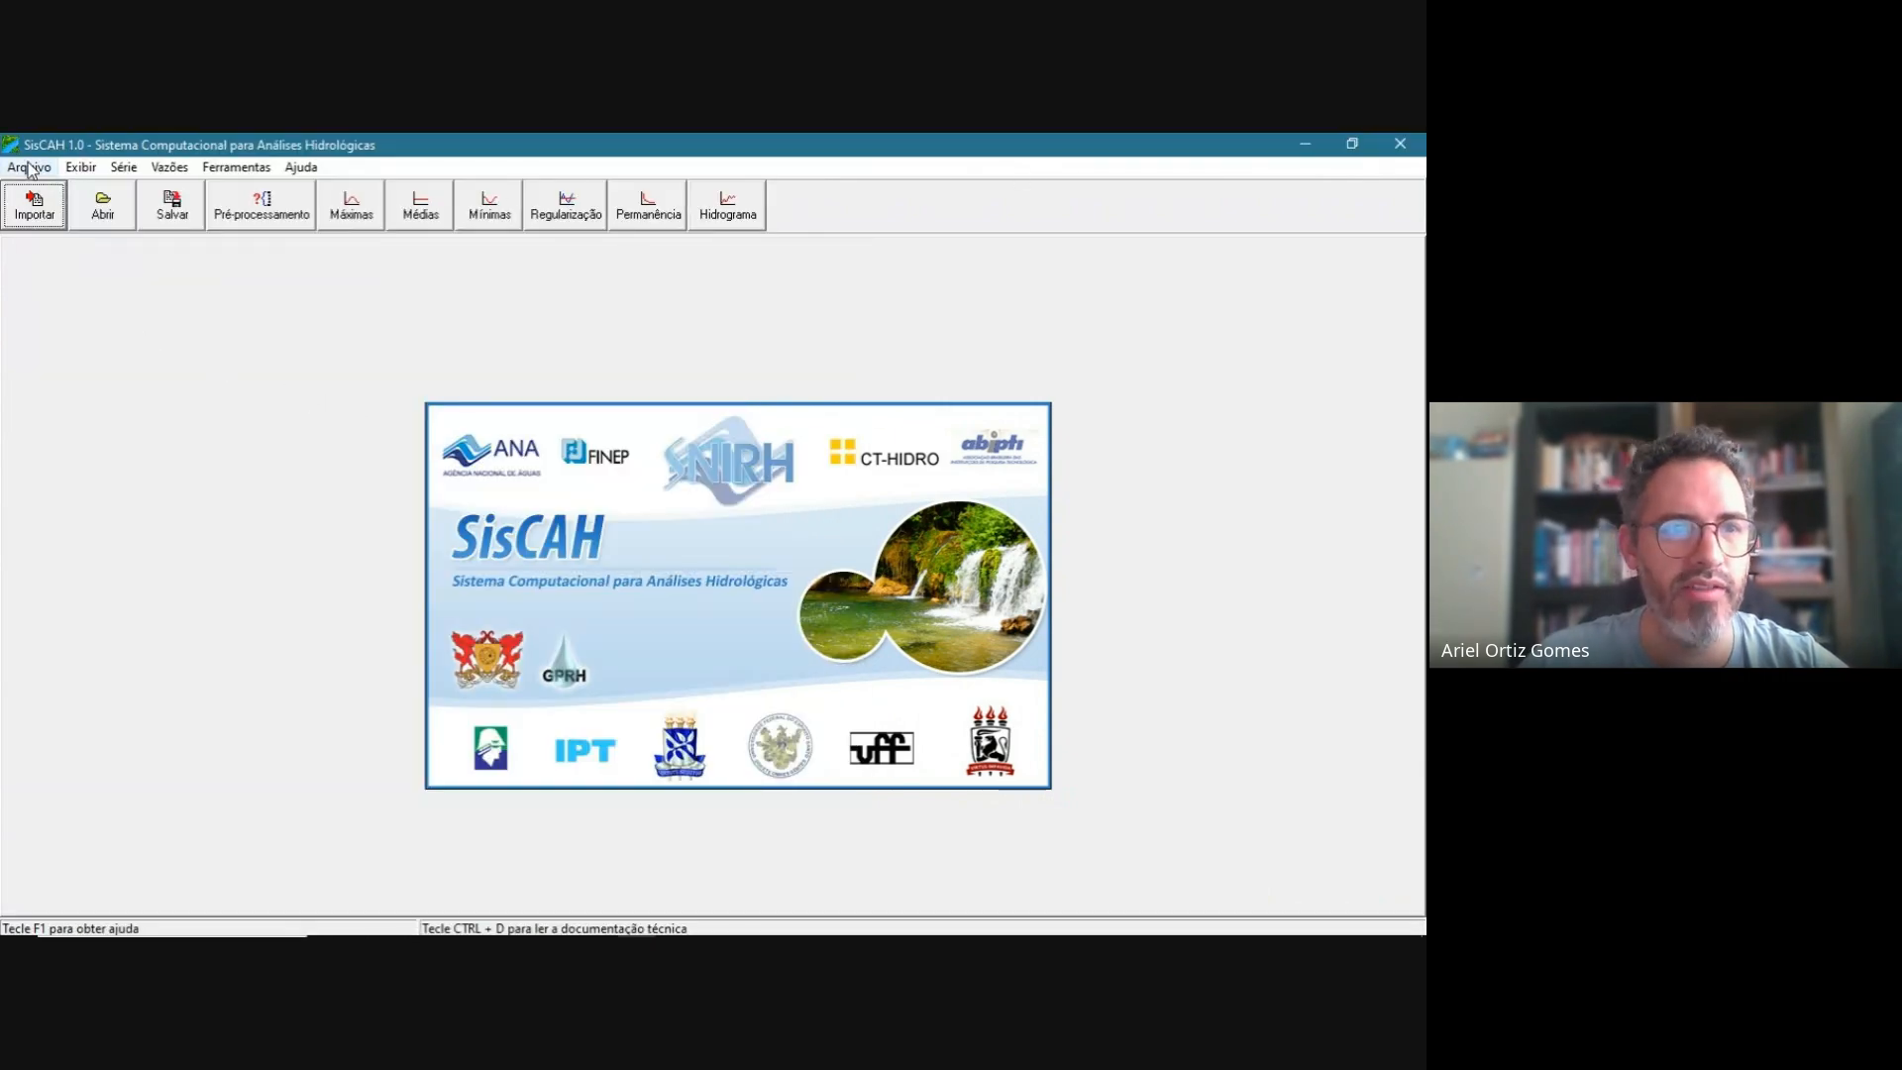
- Open the Webservice station import window, check its Webservice options and close the window
{"action": "left_click", "coordinate": [31, 207]}
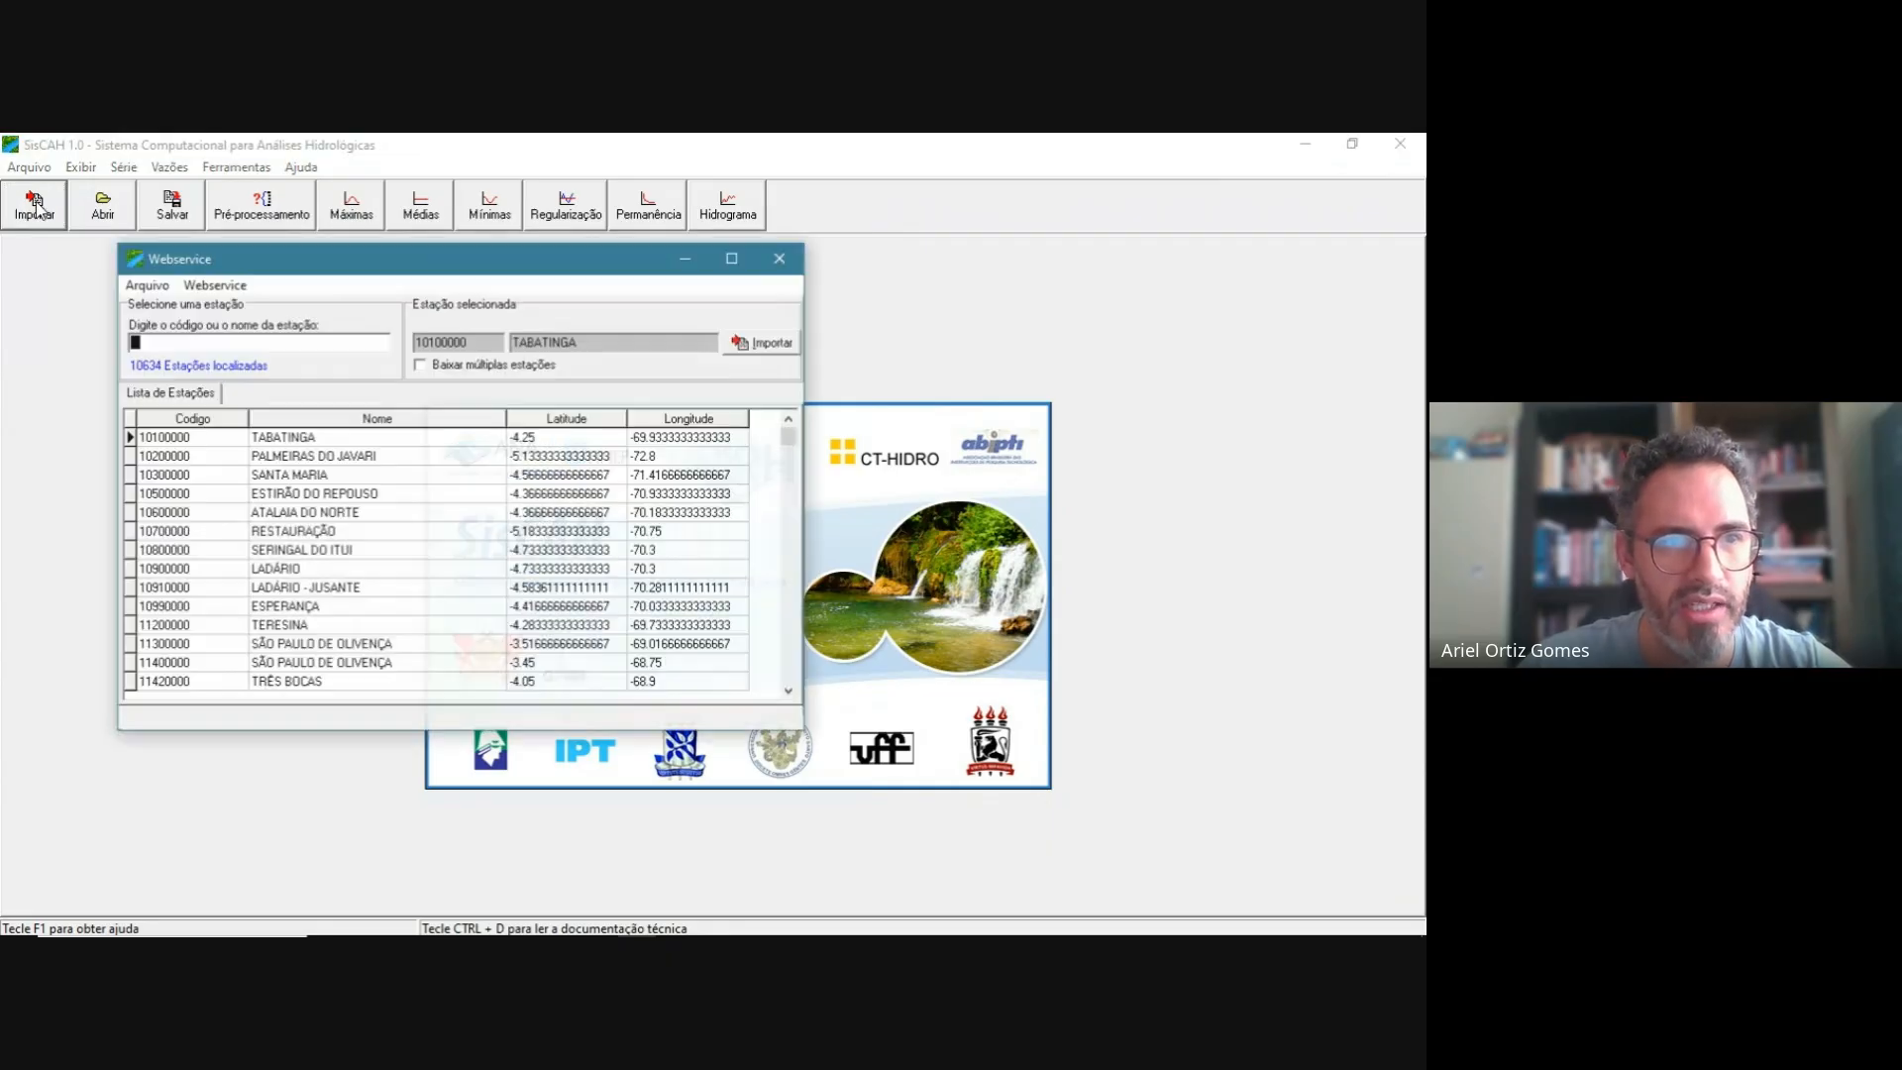
{"action": "left_click_drag", "start_coordinate": [311, 258], "coordinate": [331, 248]}
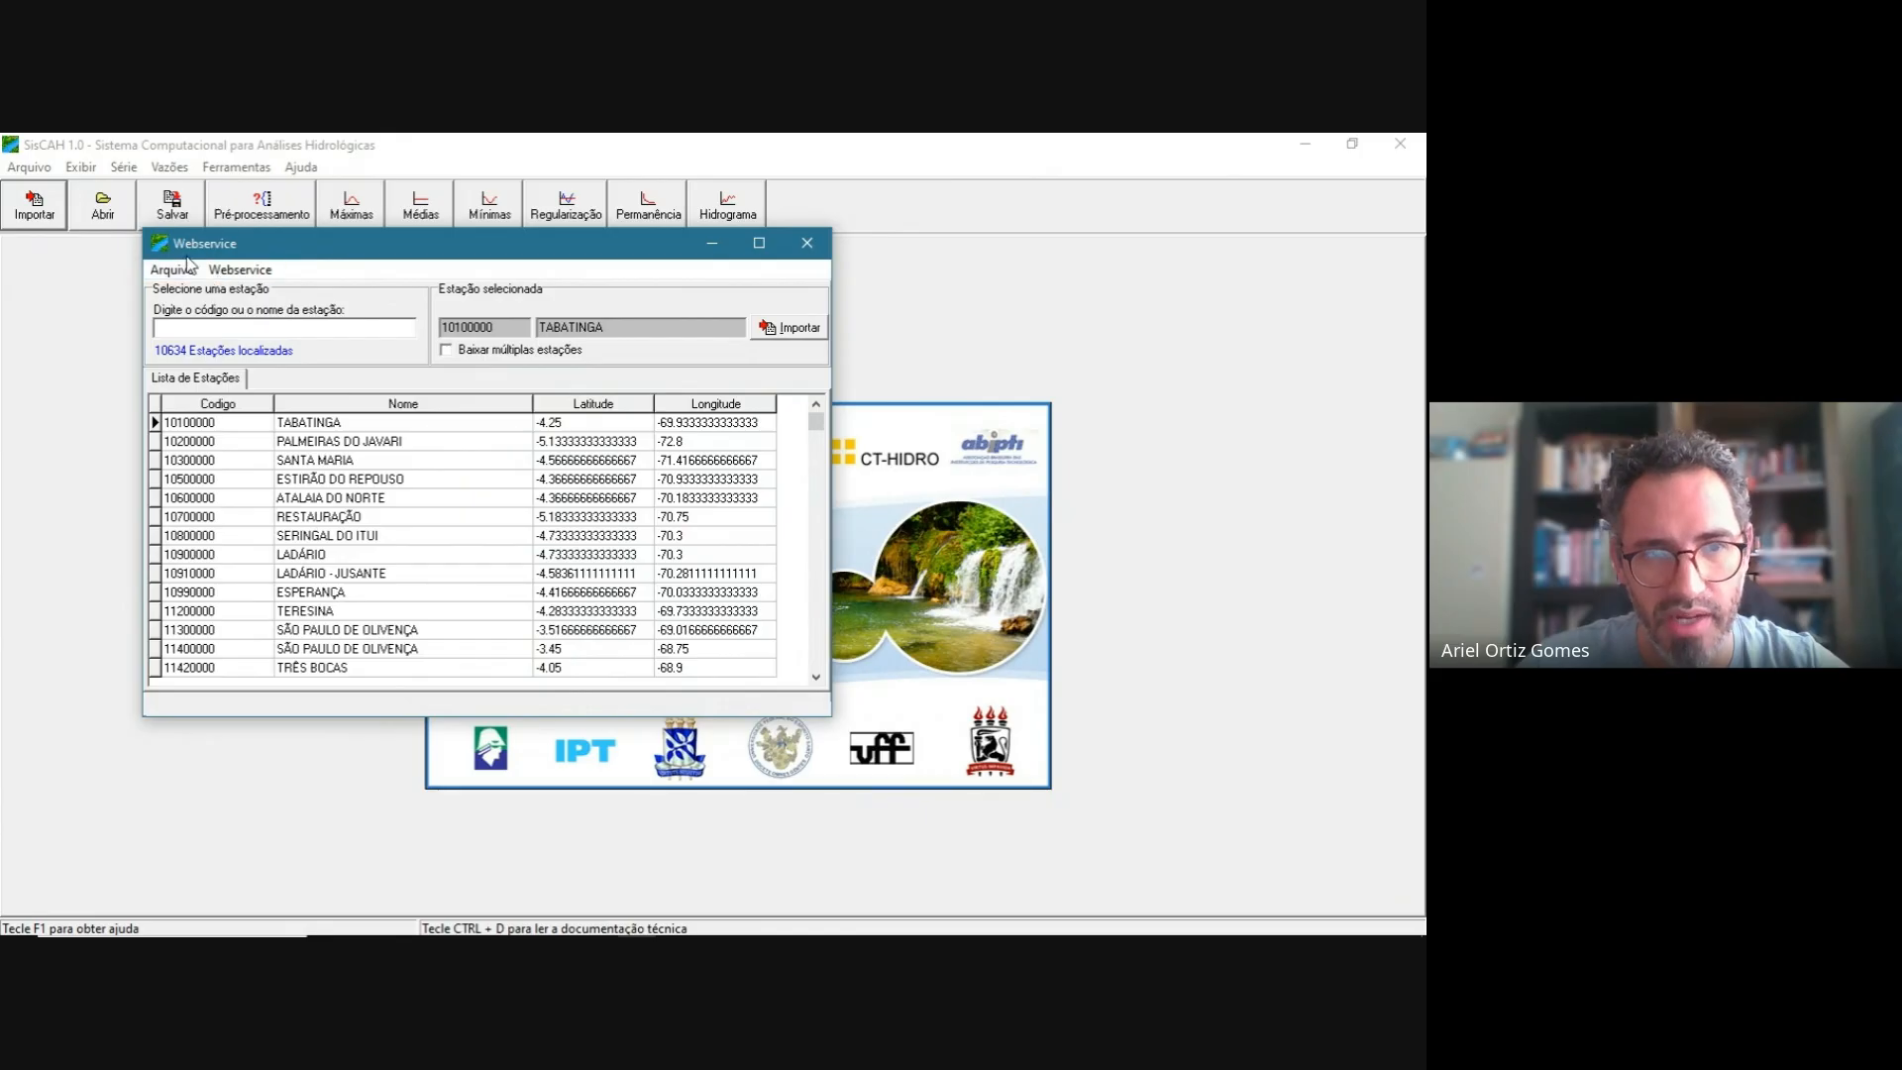
{"action": "left_click", "coordinate": [241, 269]}
{"action": "left_click", "coordinate": [347, 269]}
{"action": "left_click", "coordinate": [243, 269]}
{"action": "left_click", "coordinate": [656, 278]}
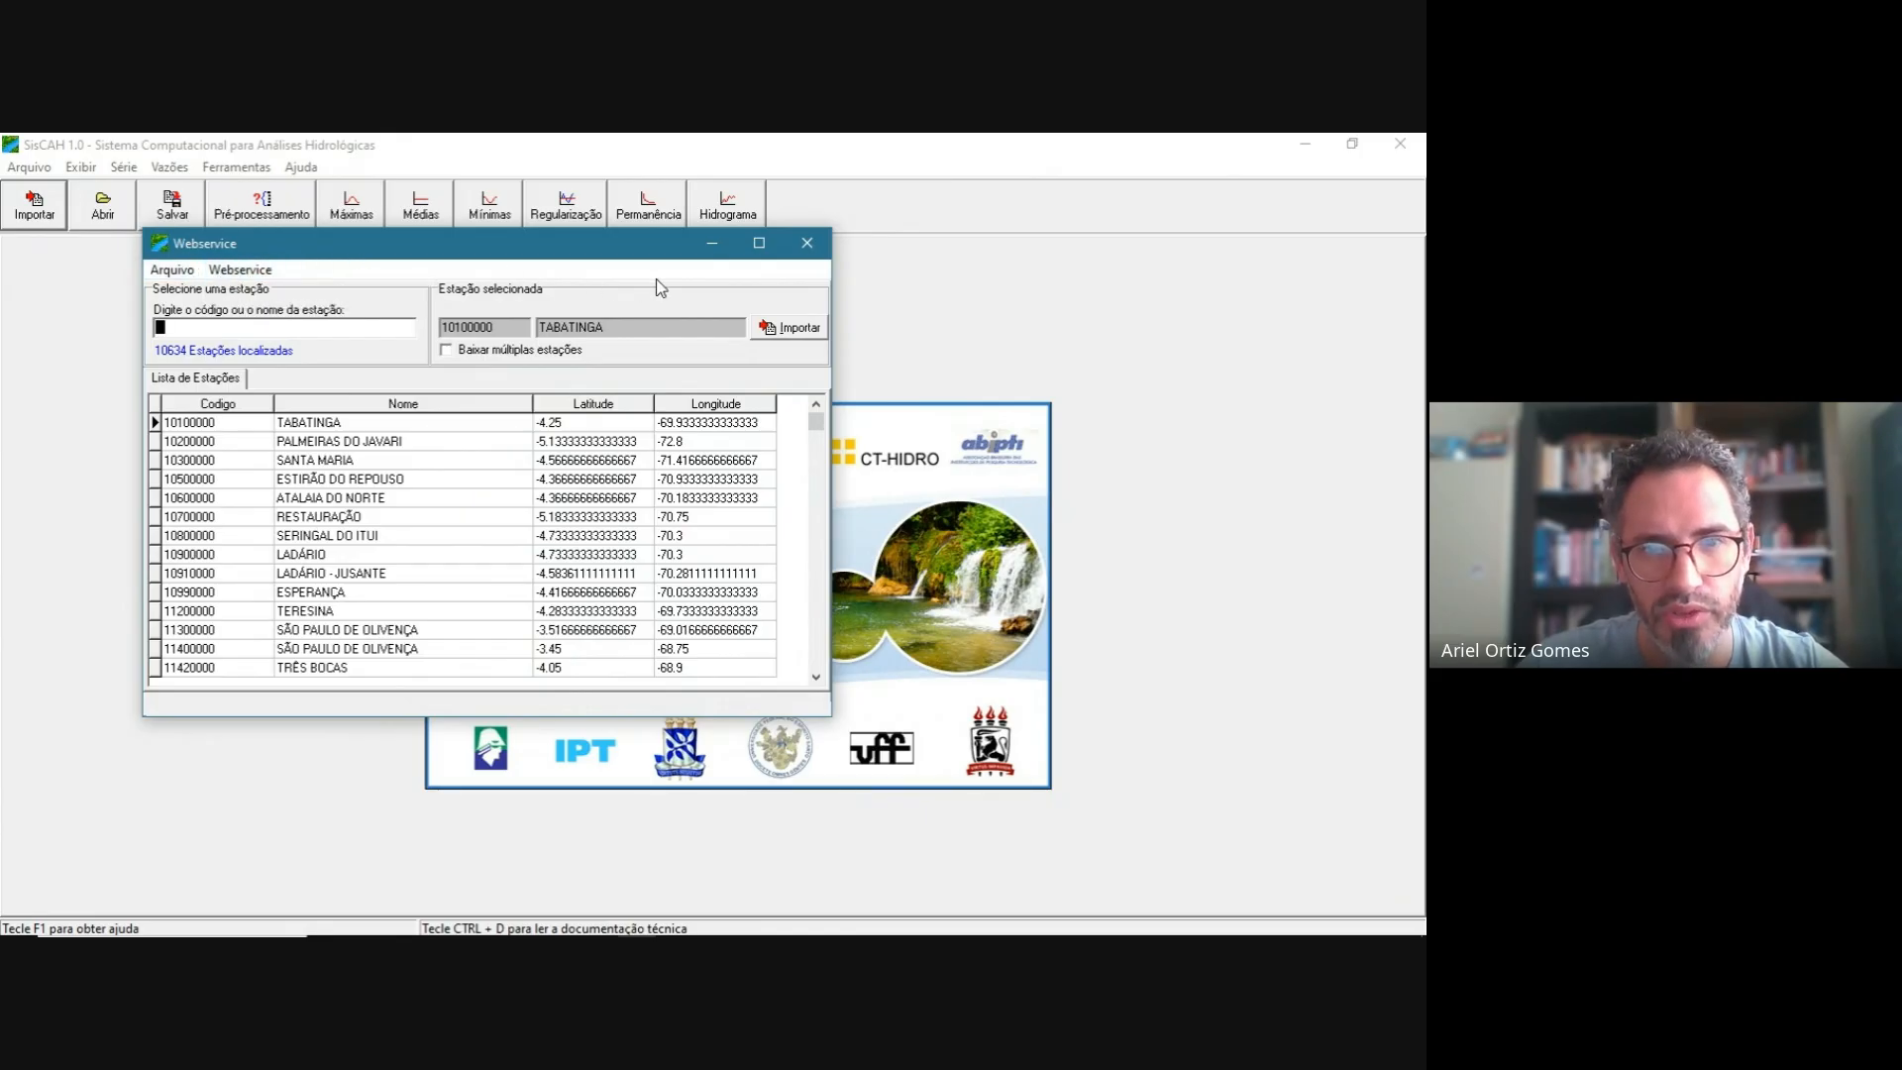
{"action": "left_click", "coordinate": [807, 243]}
- Review the available data import sources: ANA WebService, MDB, TXT and manually created data files
{"action": "left_click", "coordinate": [24, 166]}
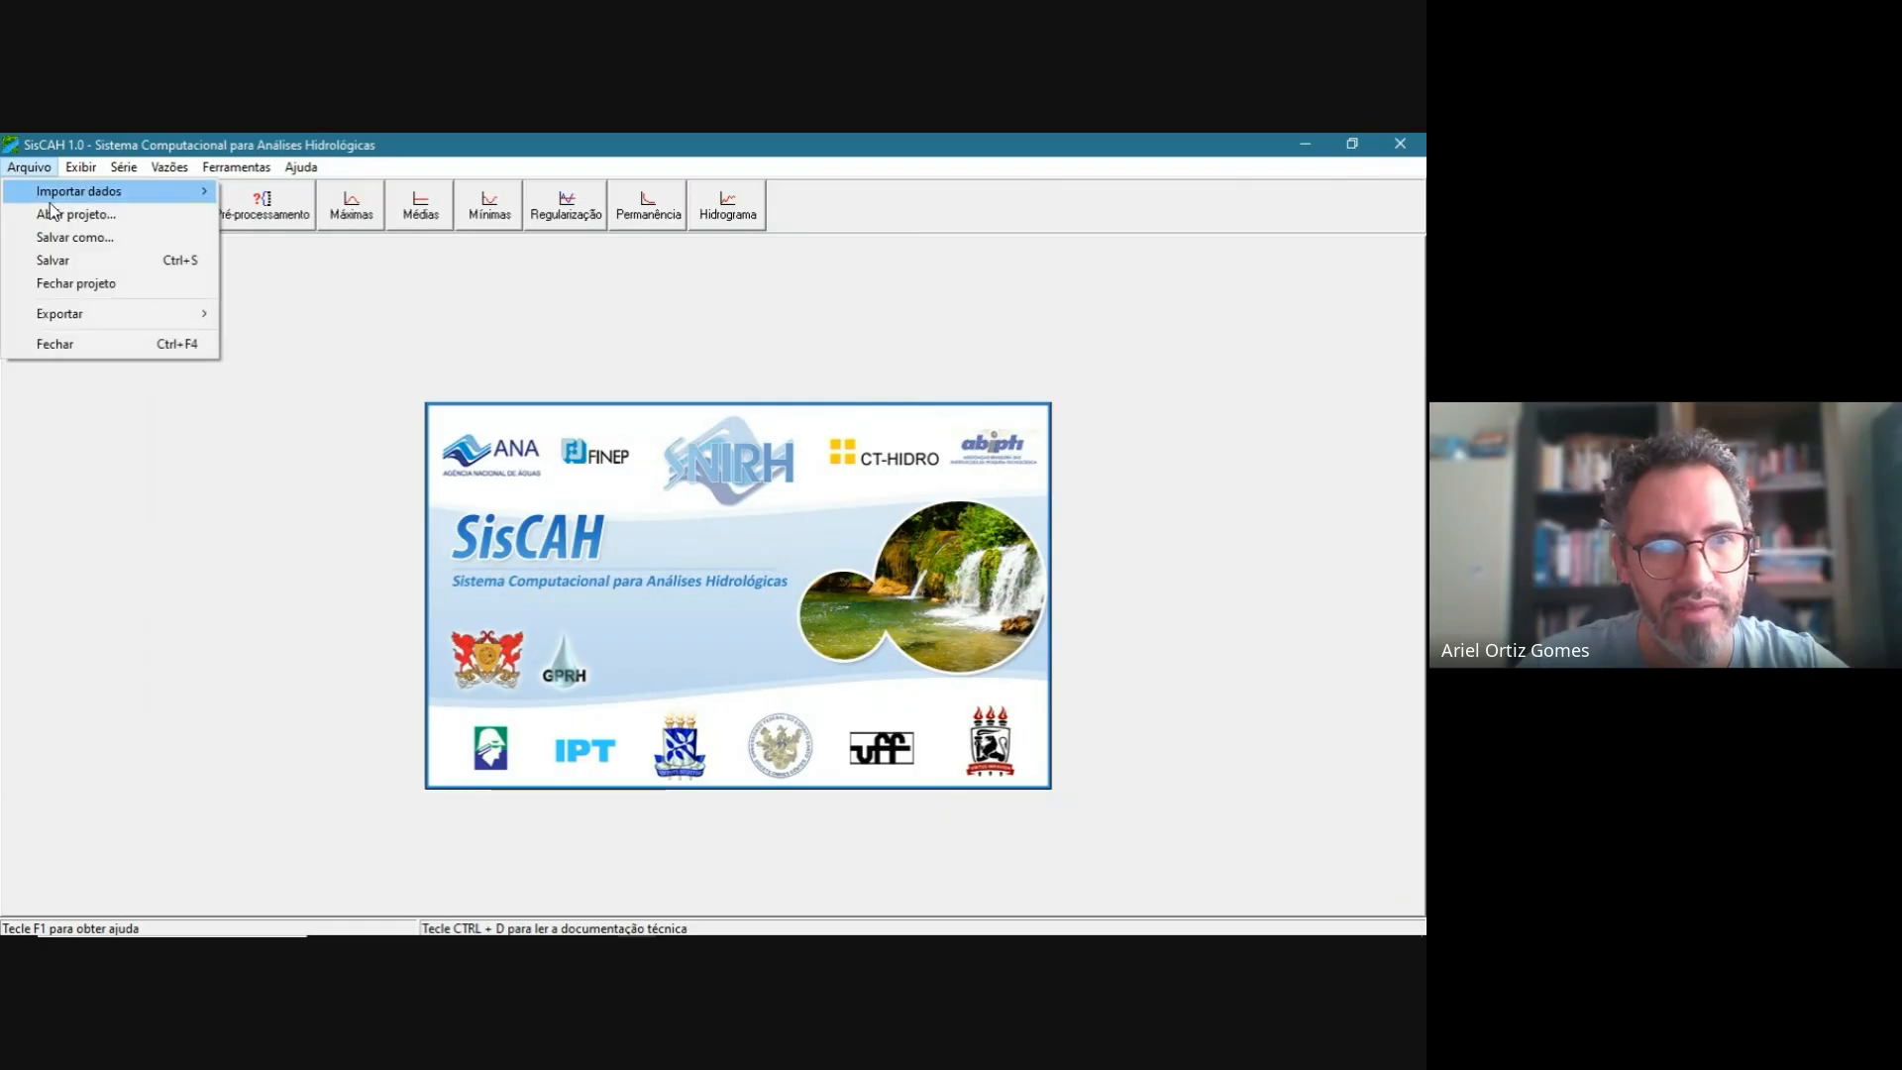
{"action": "mouse_move", "coordinate": [109, 200]}
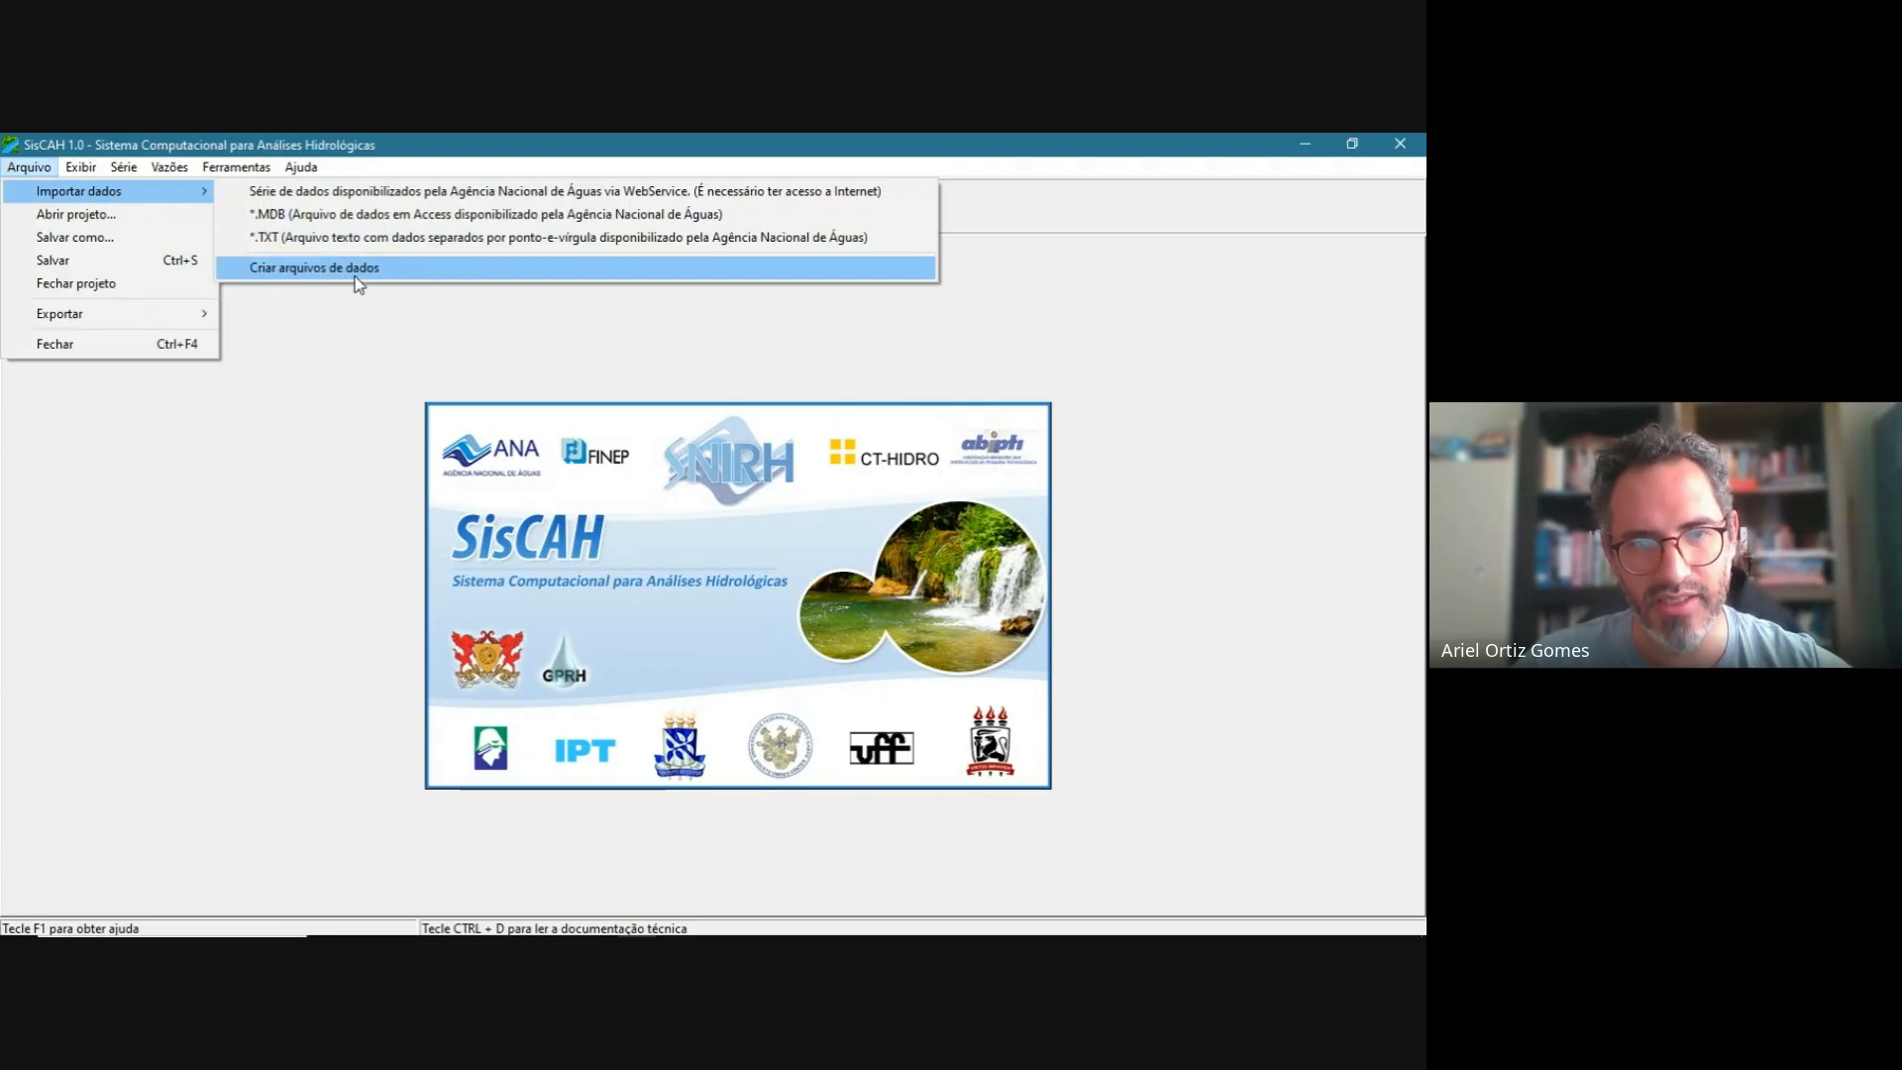
{"action": "left_click", "coordinate": [375, 135]}
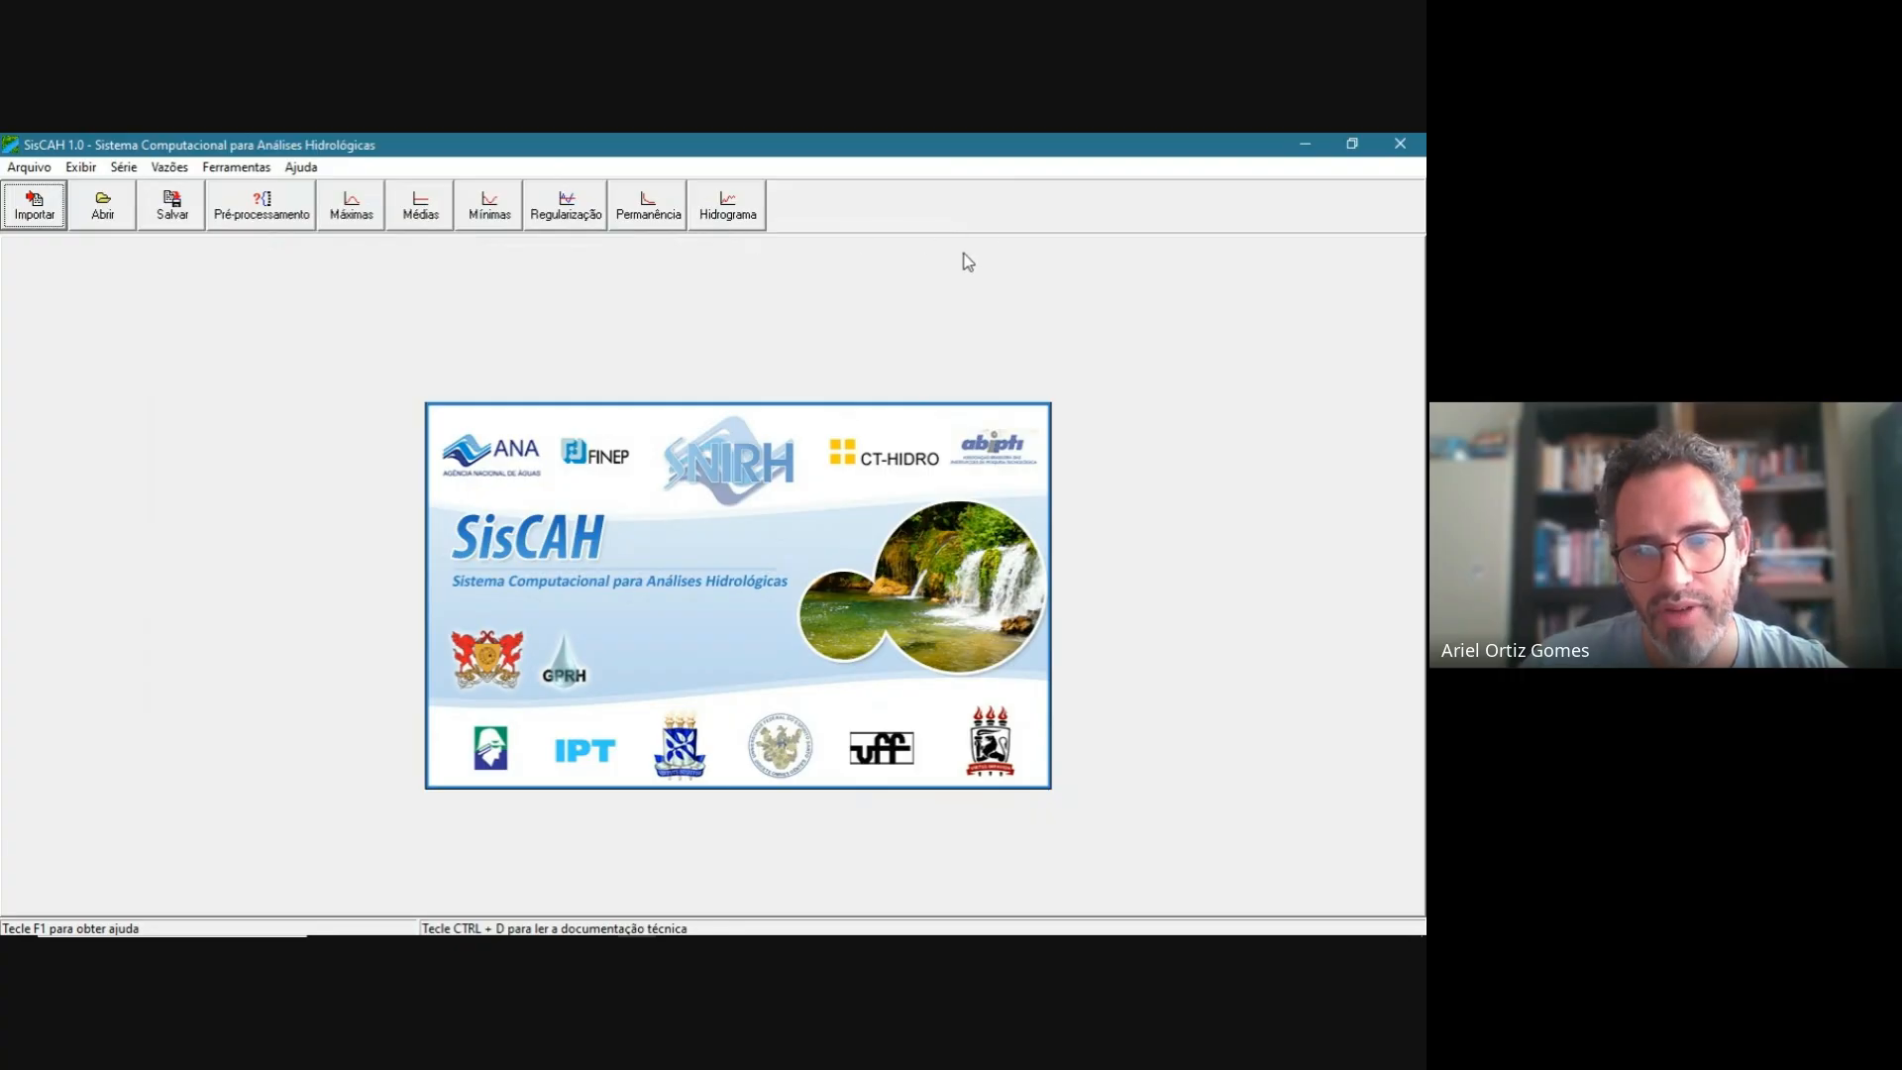
- Return to the browser, search for hidroweb in a new tab and open the HIDROWEB portal
{"action": "left_click", "coordinate": [1303, 149]}
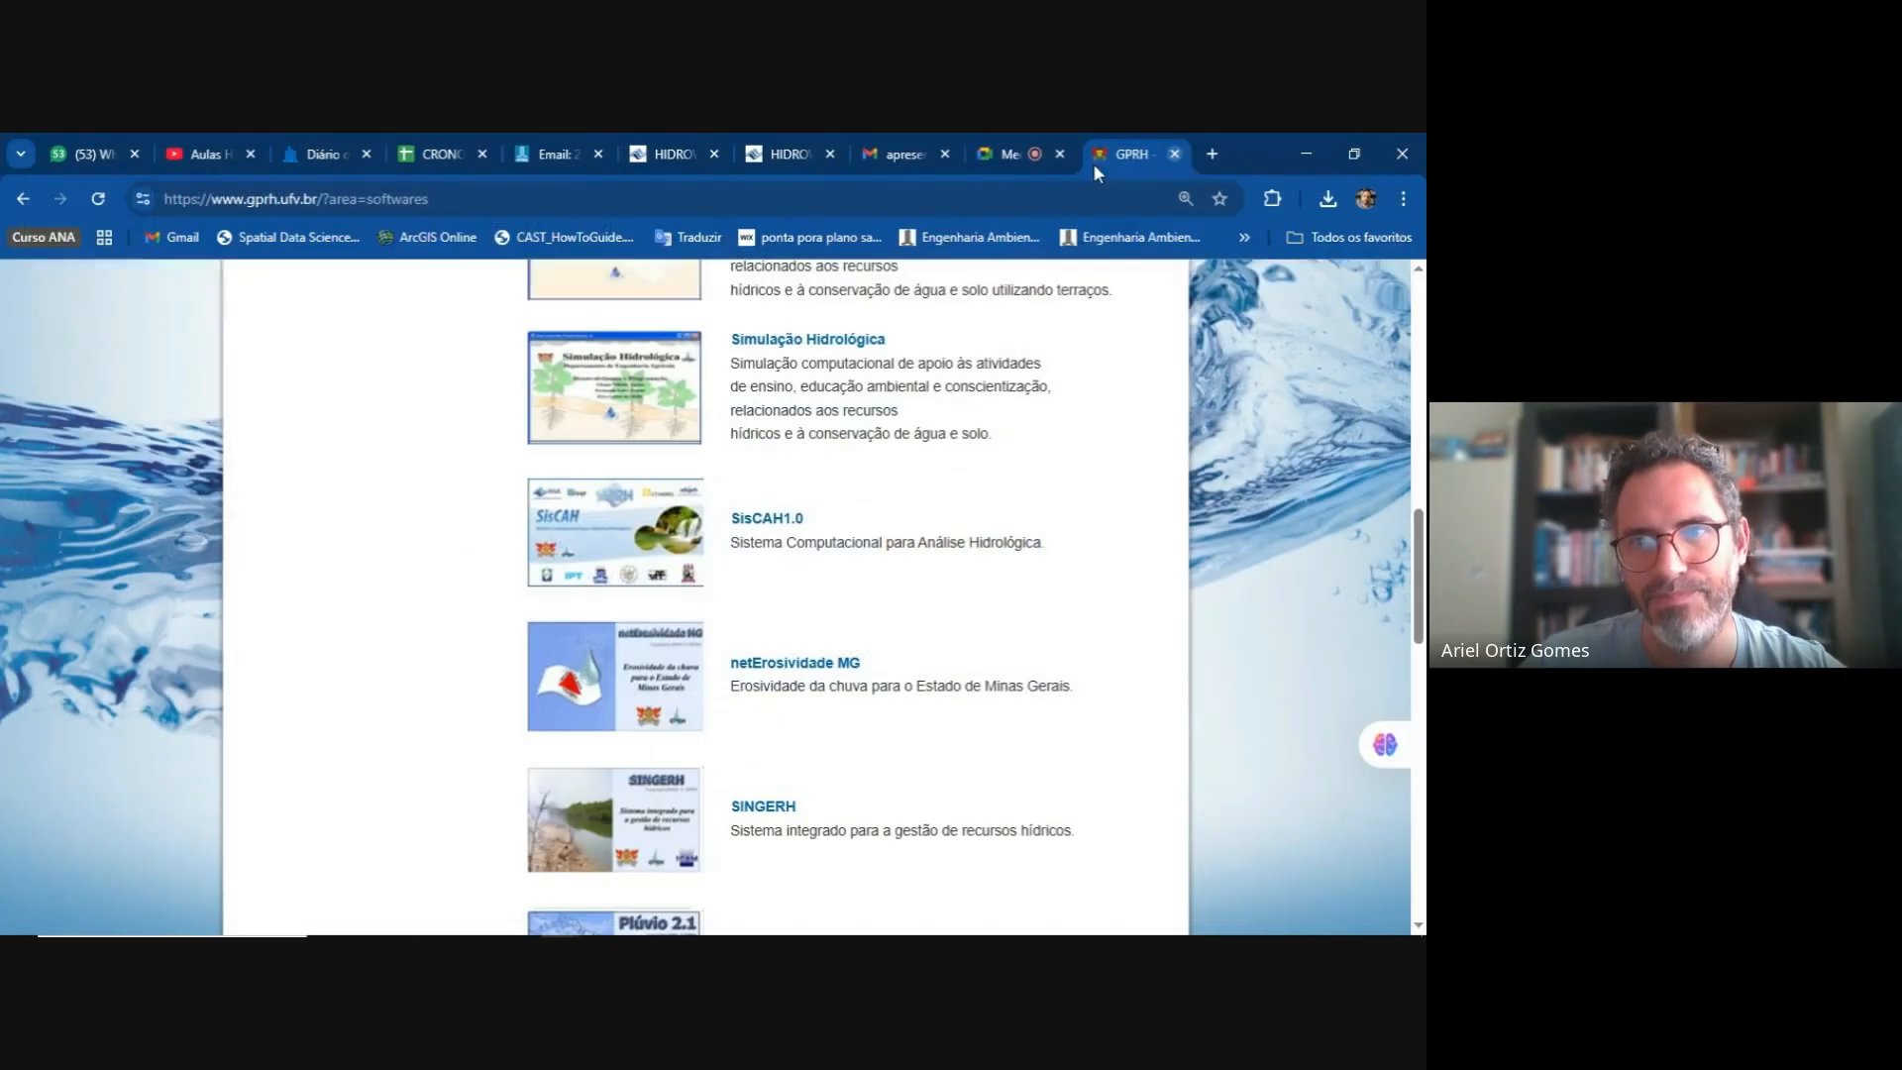
{"action": "left_click", "coordinate": [1213, 154]}
{"action": "type", "text": "hidro"}
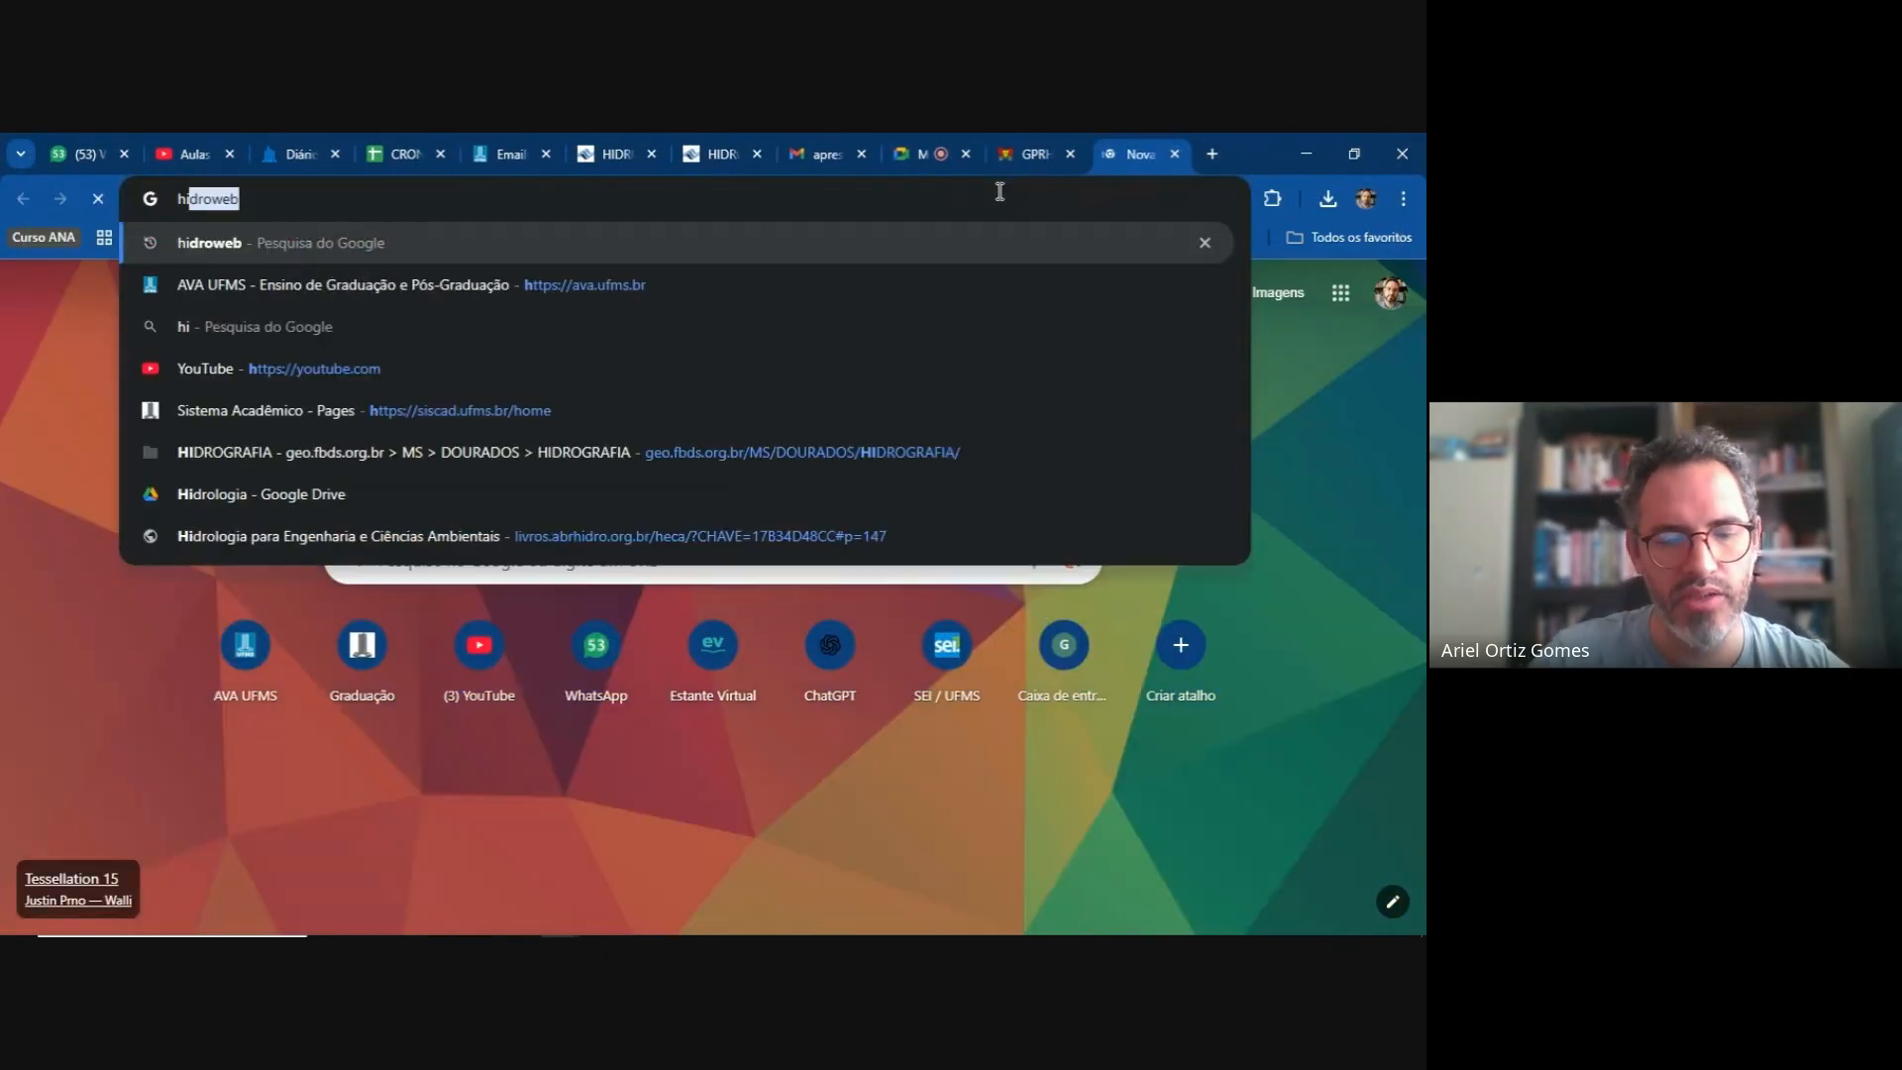
{"action": "type", "text": "web"}
{"action": "key", "text": "Return"}
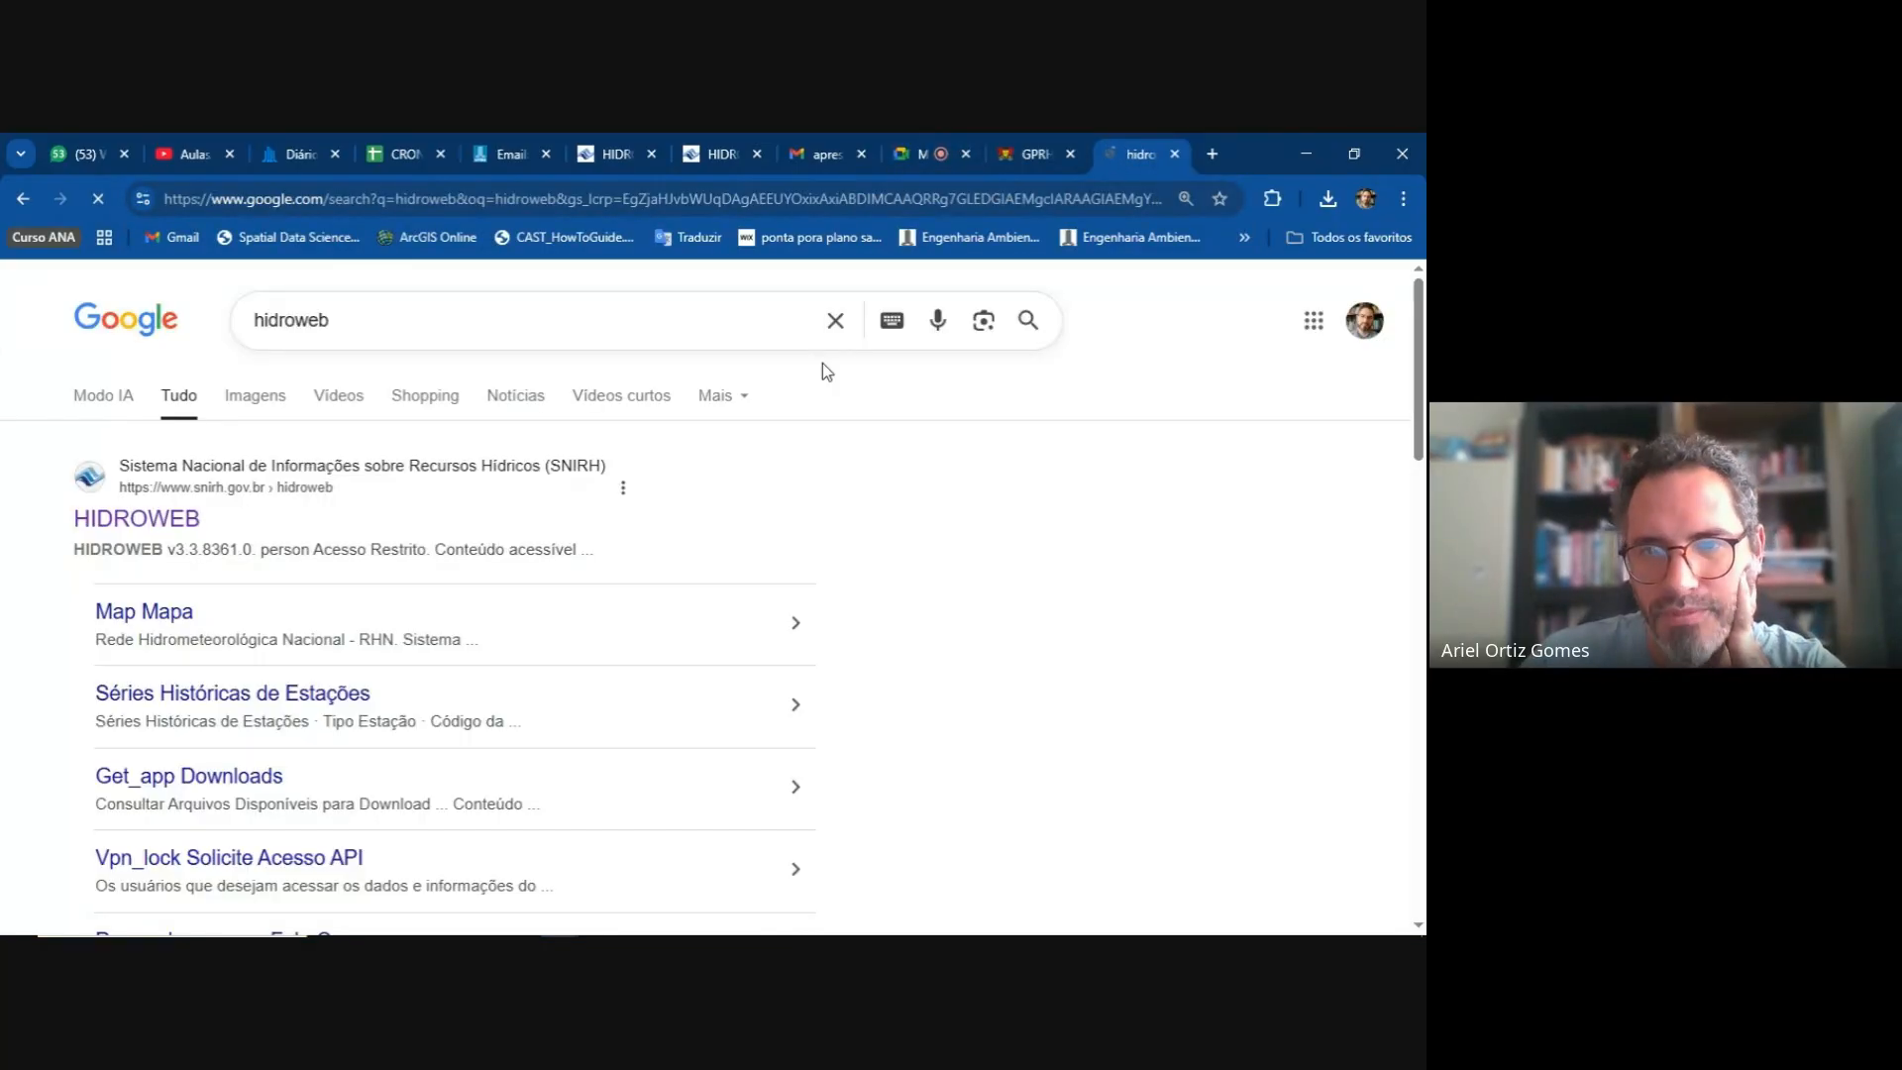
{"action": "left_click", "coordinate": [163, 523]}
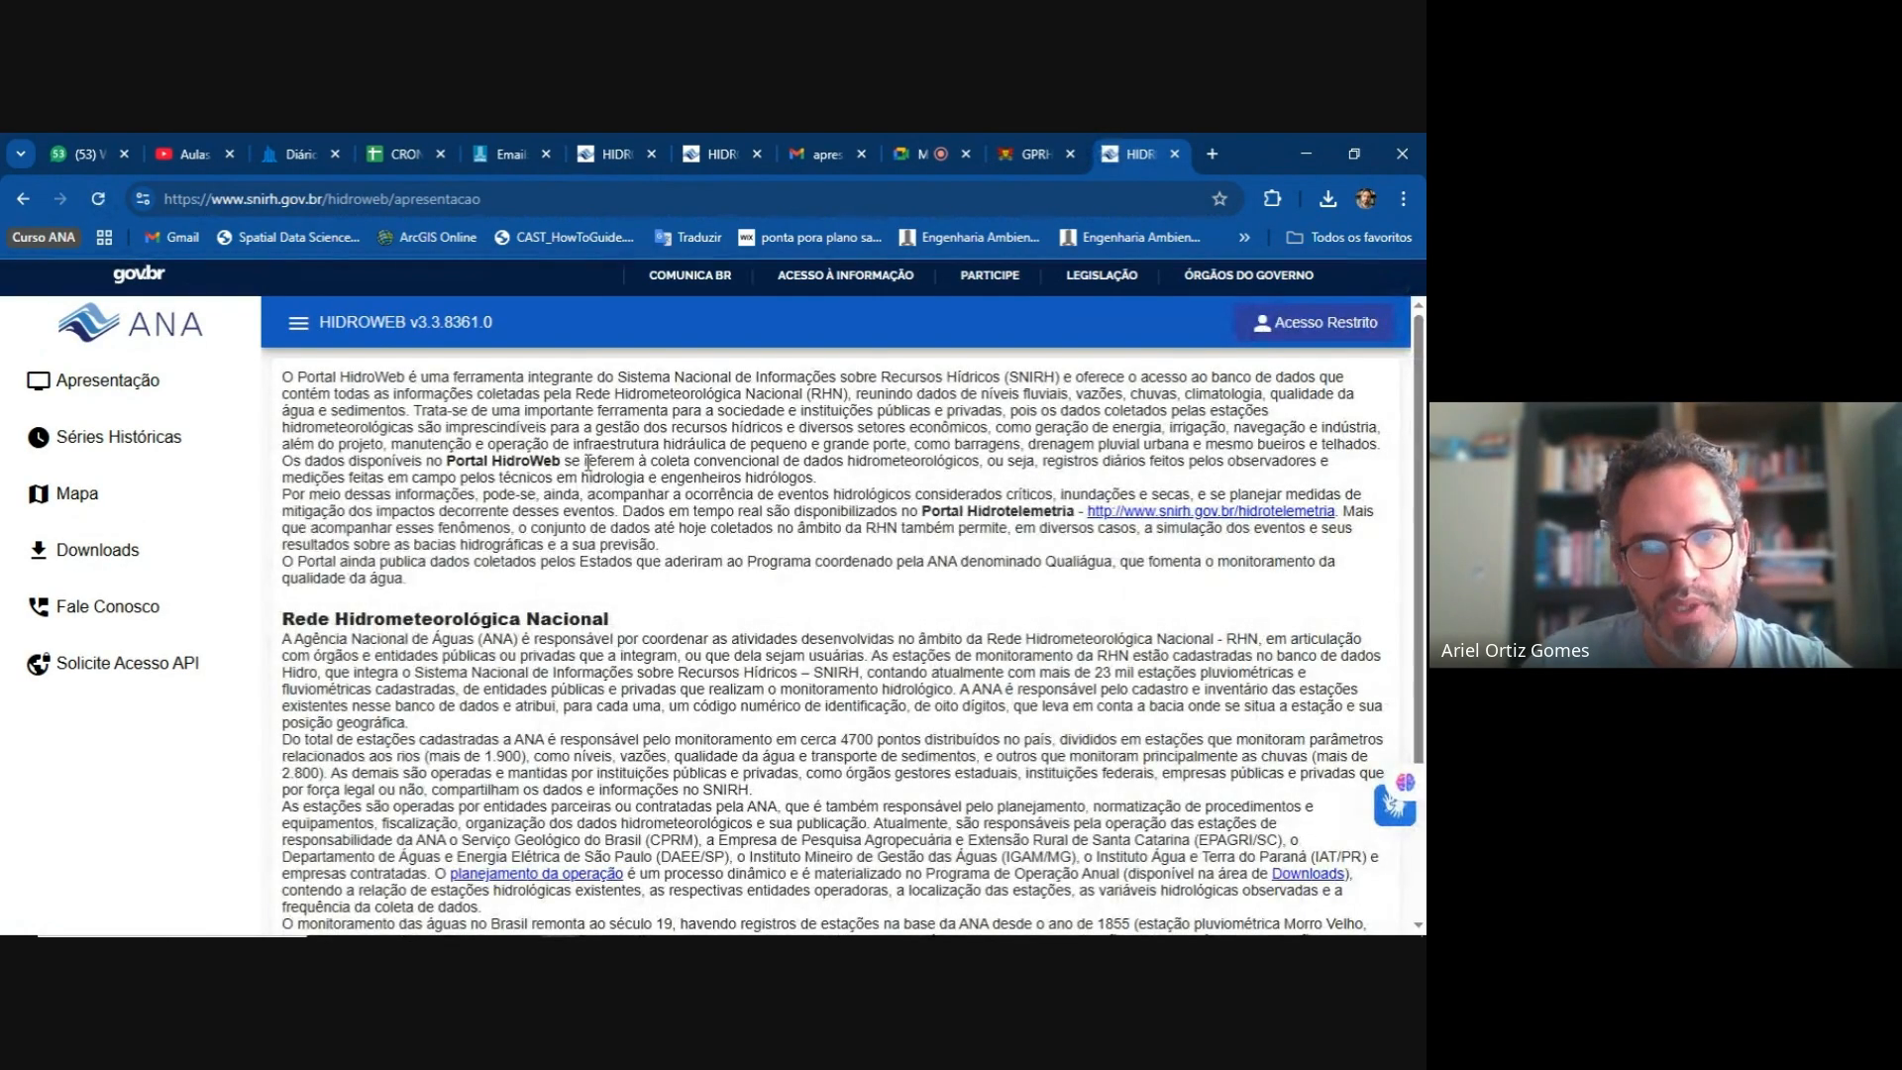
- Read the portal's presentation text on Portal HidroWeb and the Rede Hidrometeorológica Nacional
{"action": "left_click_drag", "start_coordinate": [446, 450], "coordinate": [545, 479]}
{"action": "left_click", "coordinate": [397, 594]}
{"action": "scroll", "coordinate": [345, 622], "scroll_direction": "down", "scroll_amount": 1}
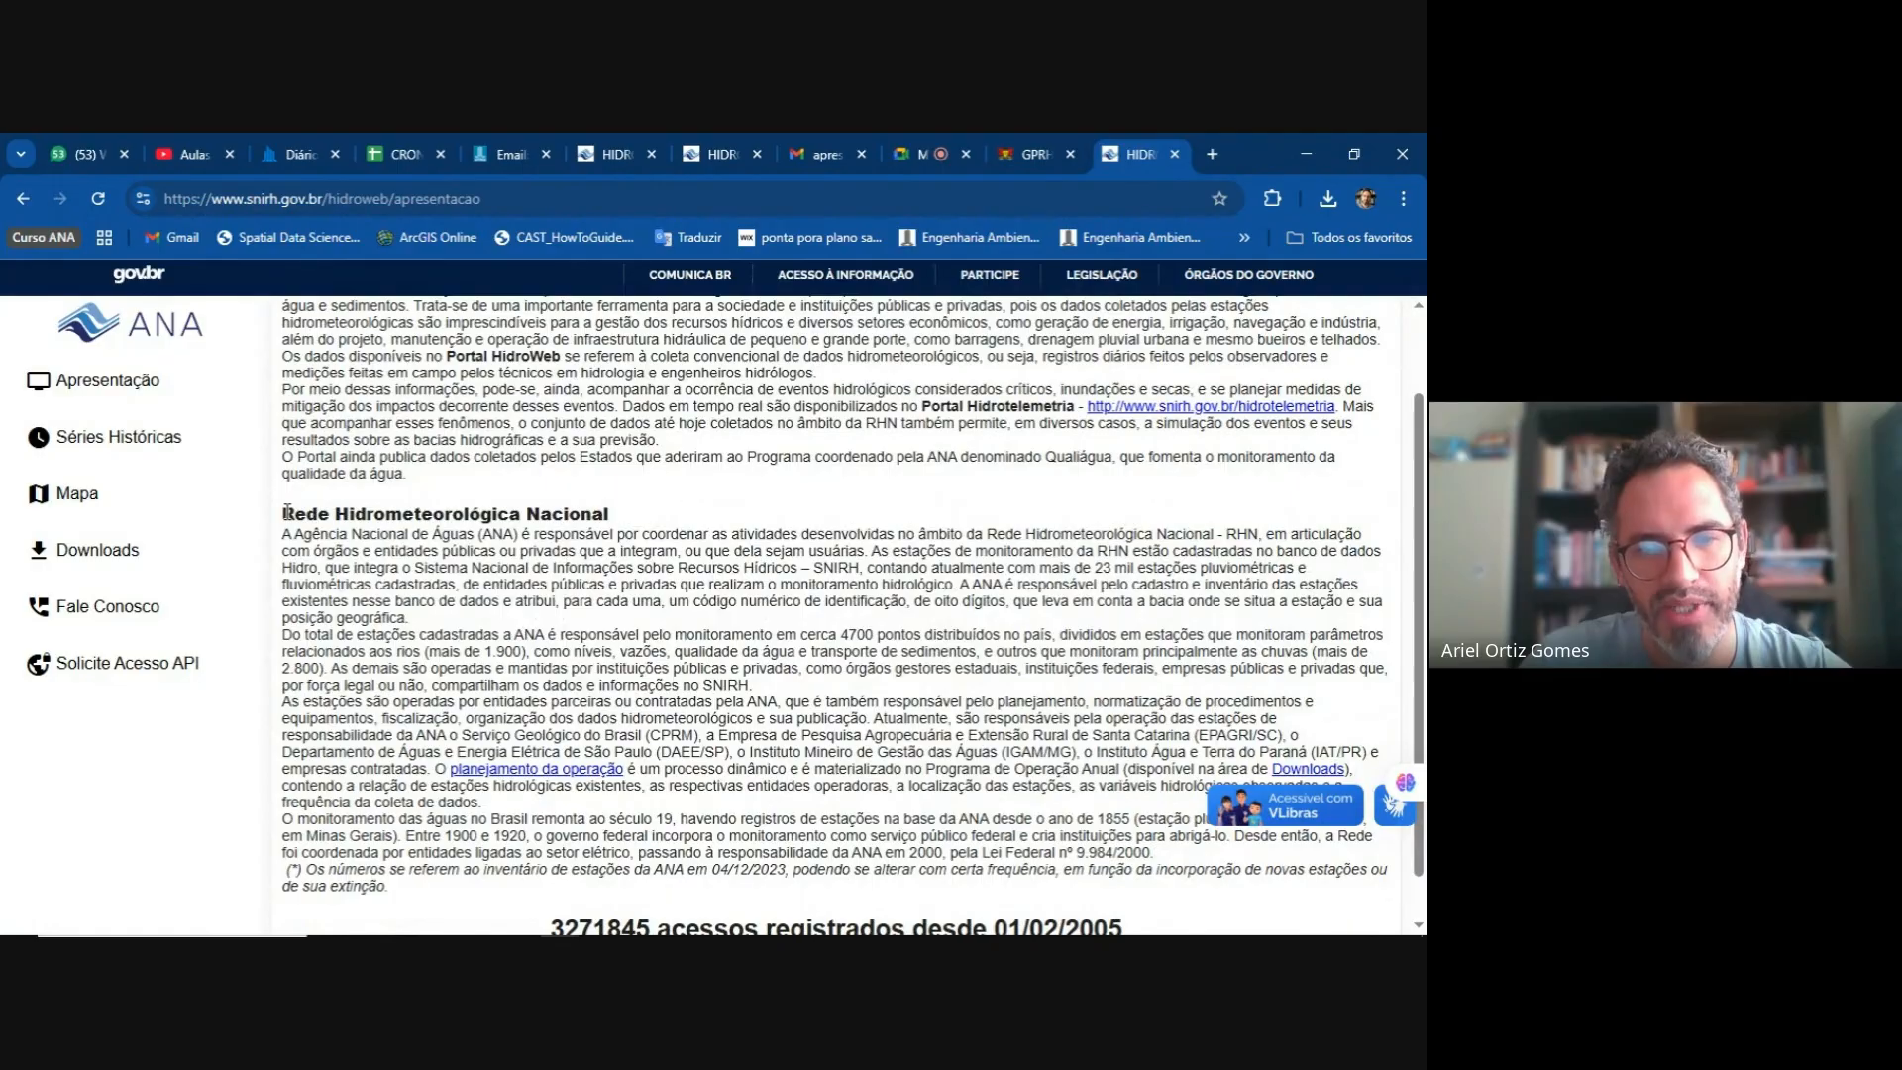
{"action": "left_click_drag", "start_coordinate": [286, 512], "coordinate": [621, 517]}
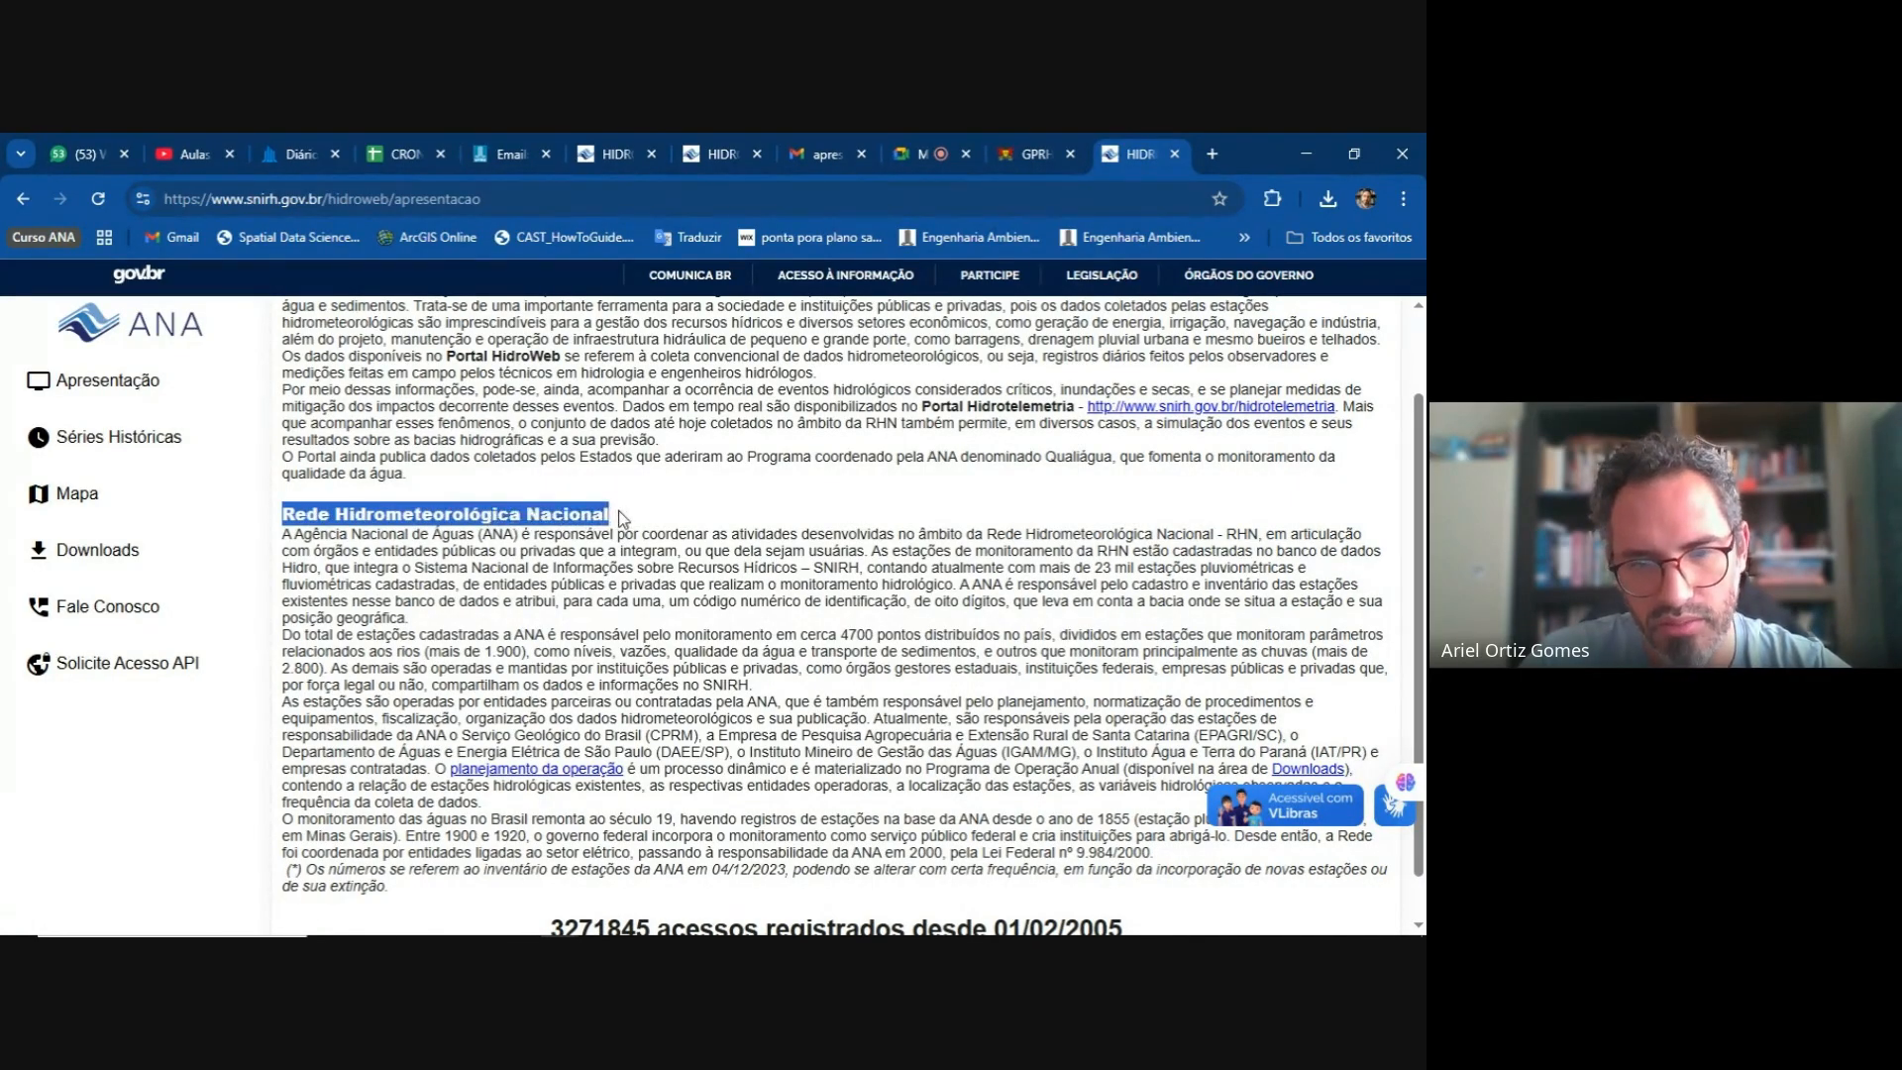
{"action": "left_click", "coordinate": [434, 590]}
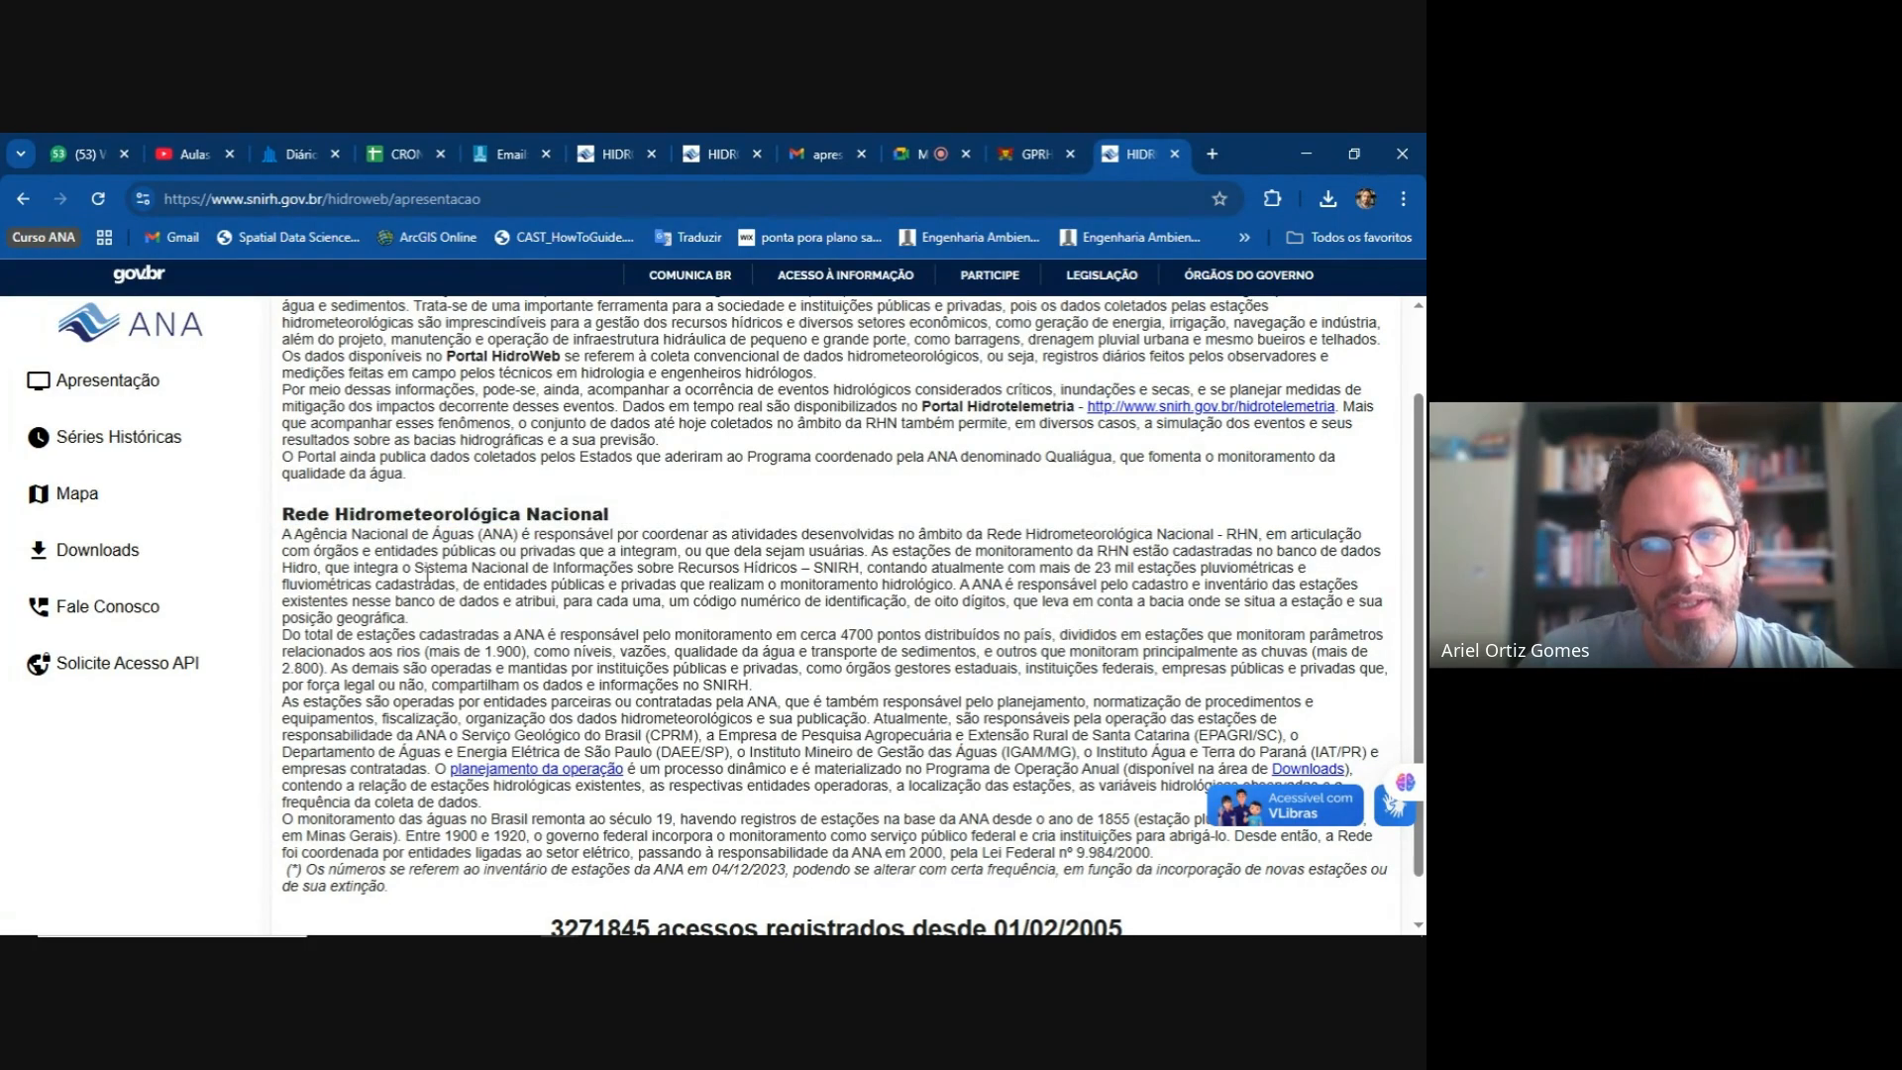
{"action": "scroll", "coordinate": [407, 565], "scroll_direction": "down", "scroll_amount": 1}
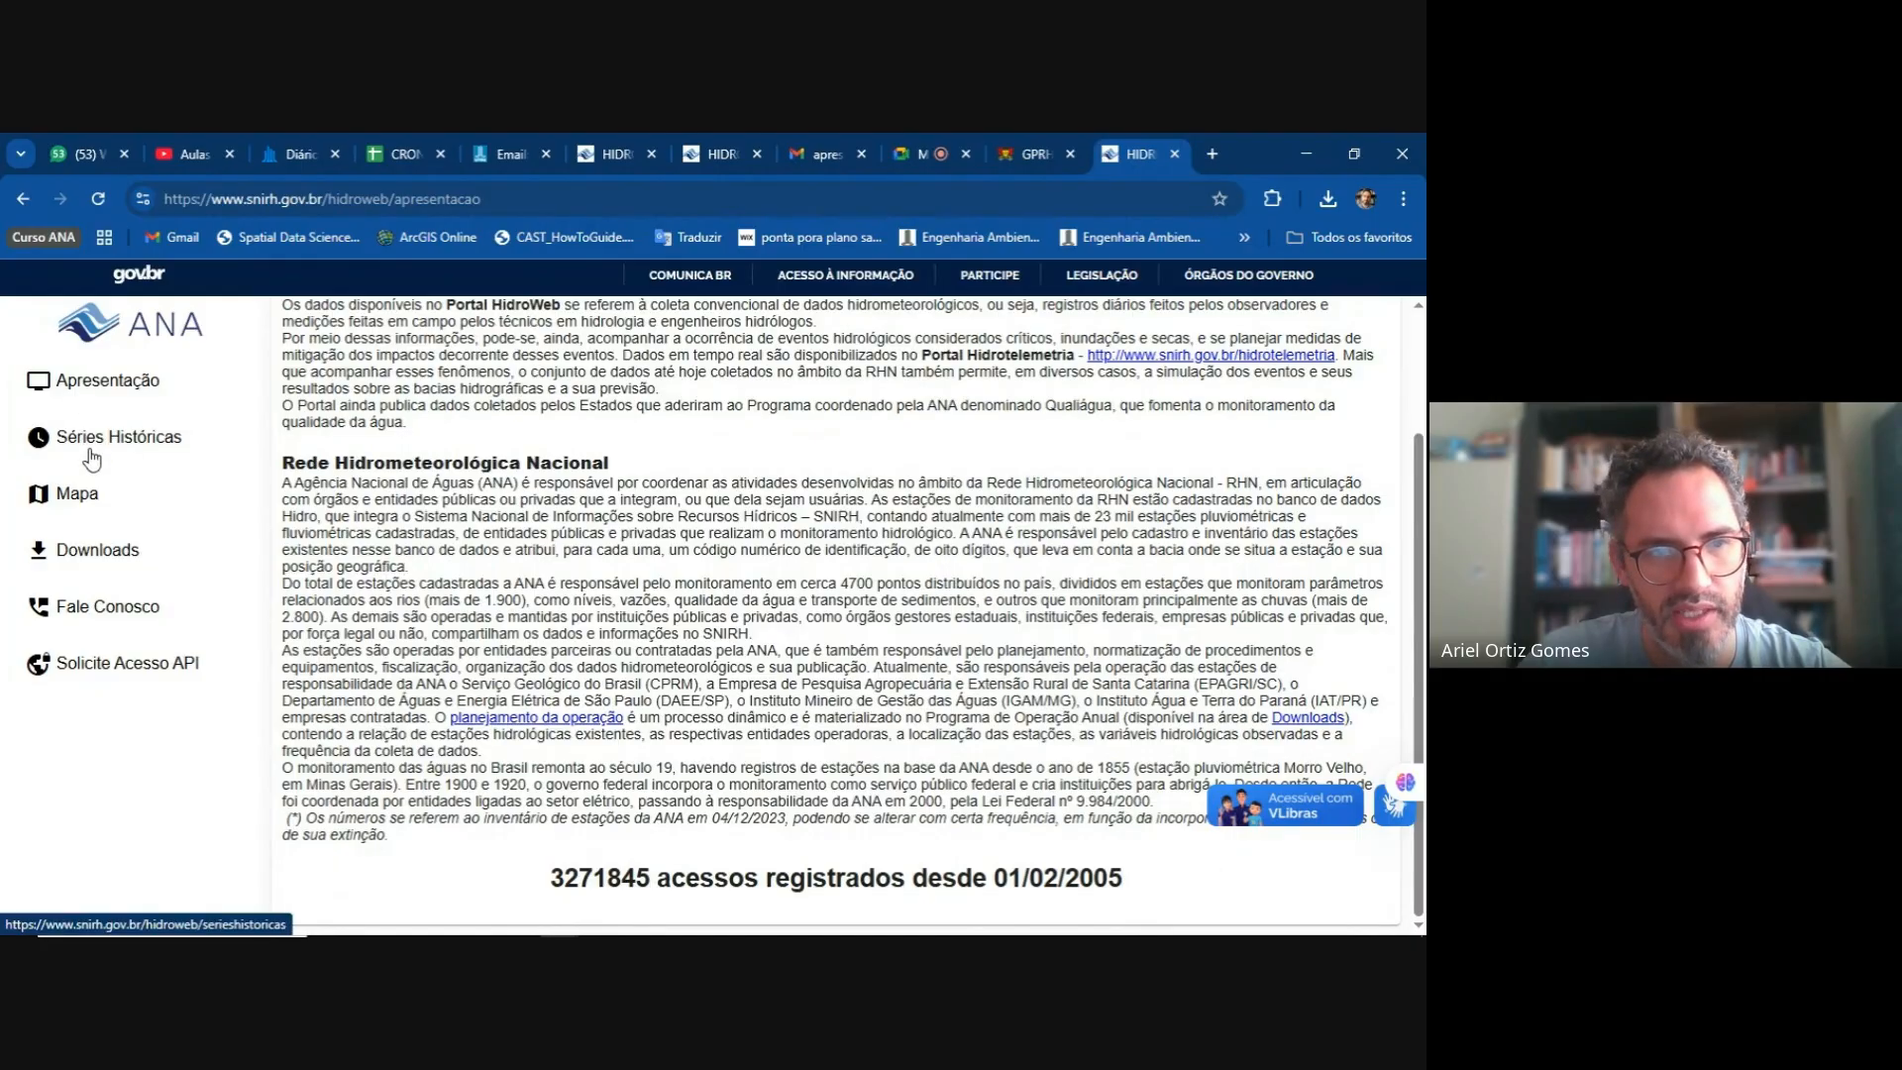
- Open the HidroWeb station map, close the two older HIDROWEB tabs and show the whole of South America on the map
{"action": "left_click", "coordinate": [85, 507]}
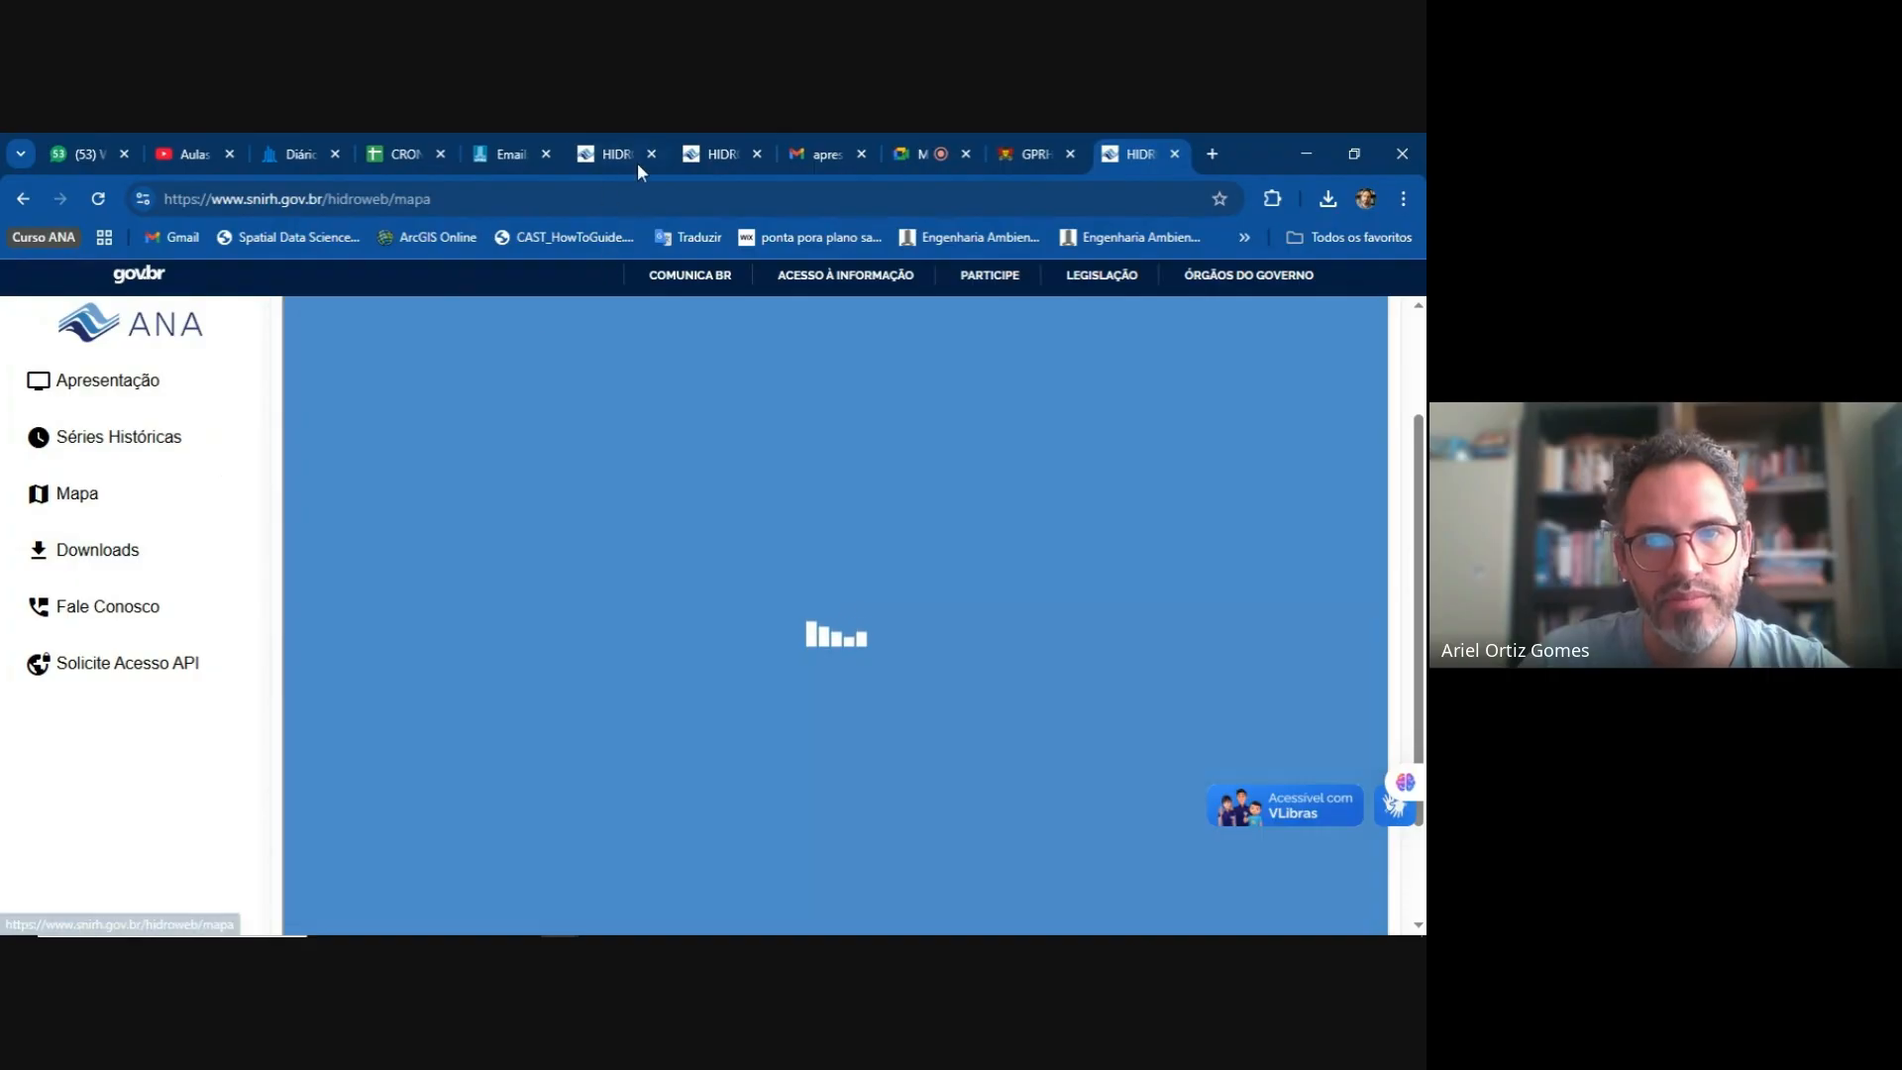
{"action": "left_click", "coordinate": [650, 156]}
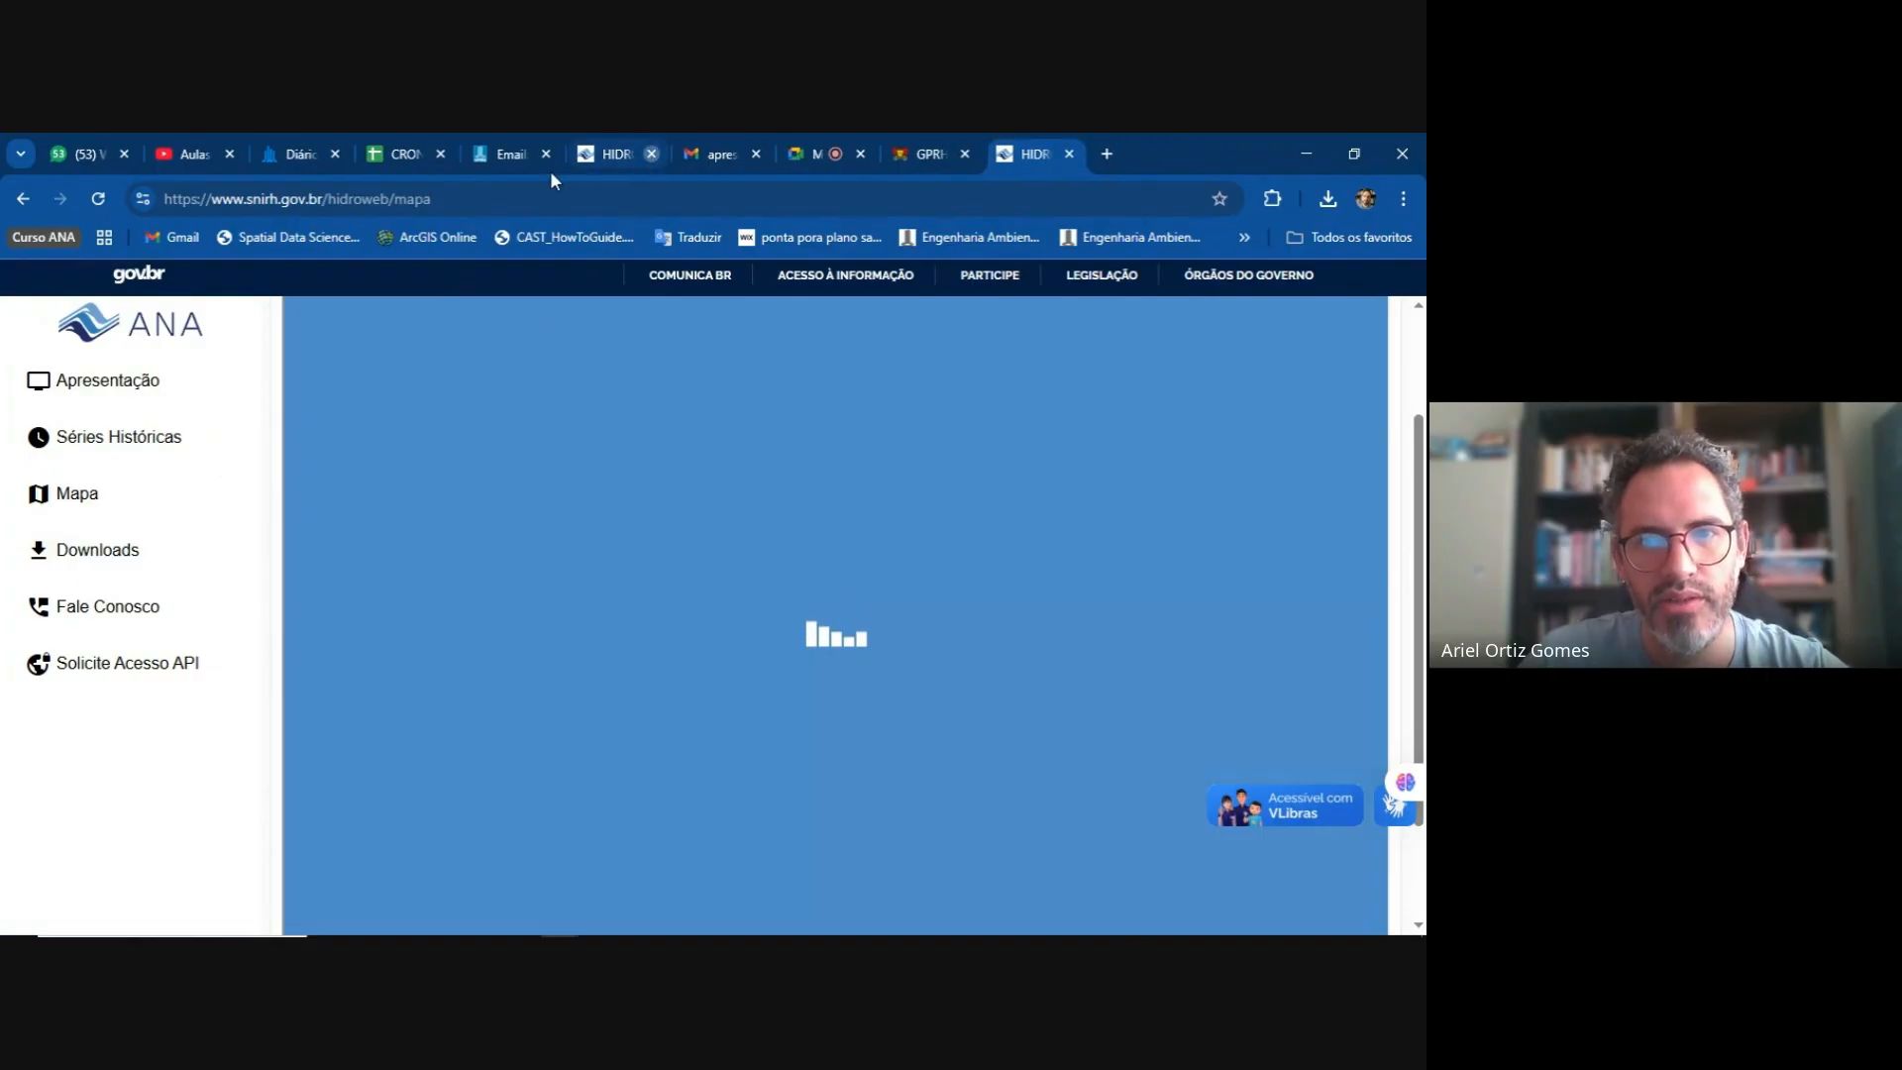
{"action": "left_click", "coordinate": [650, 155]}
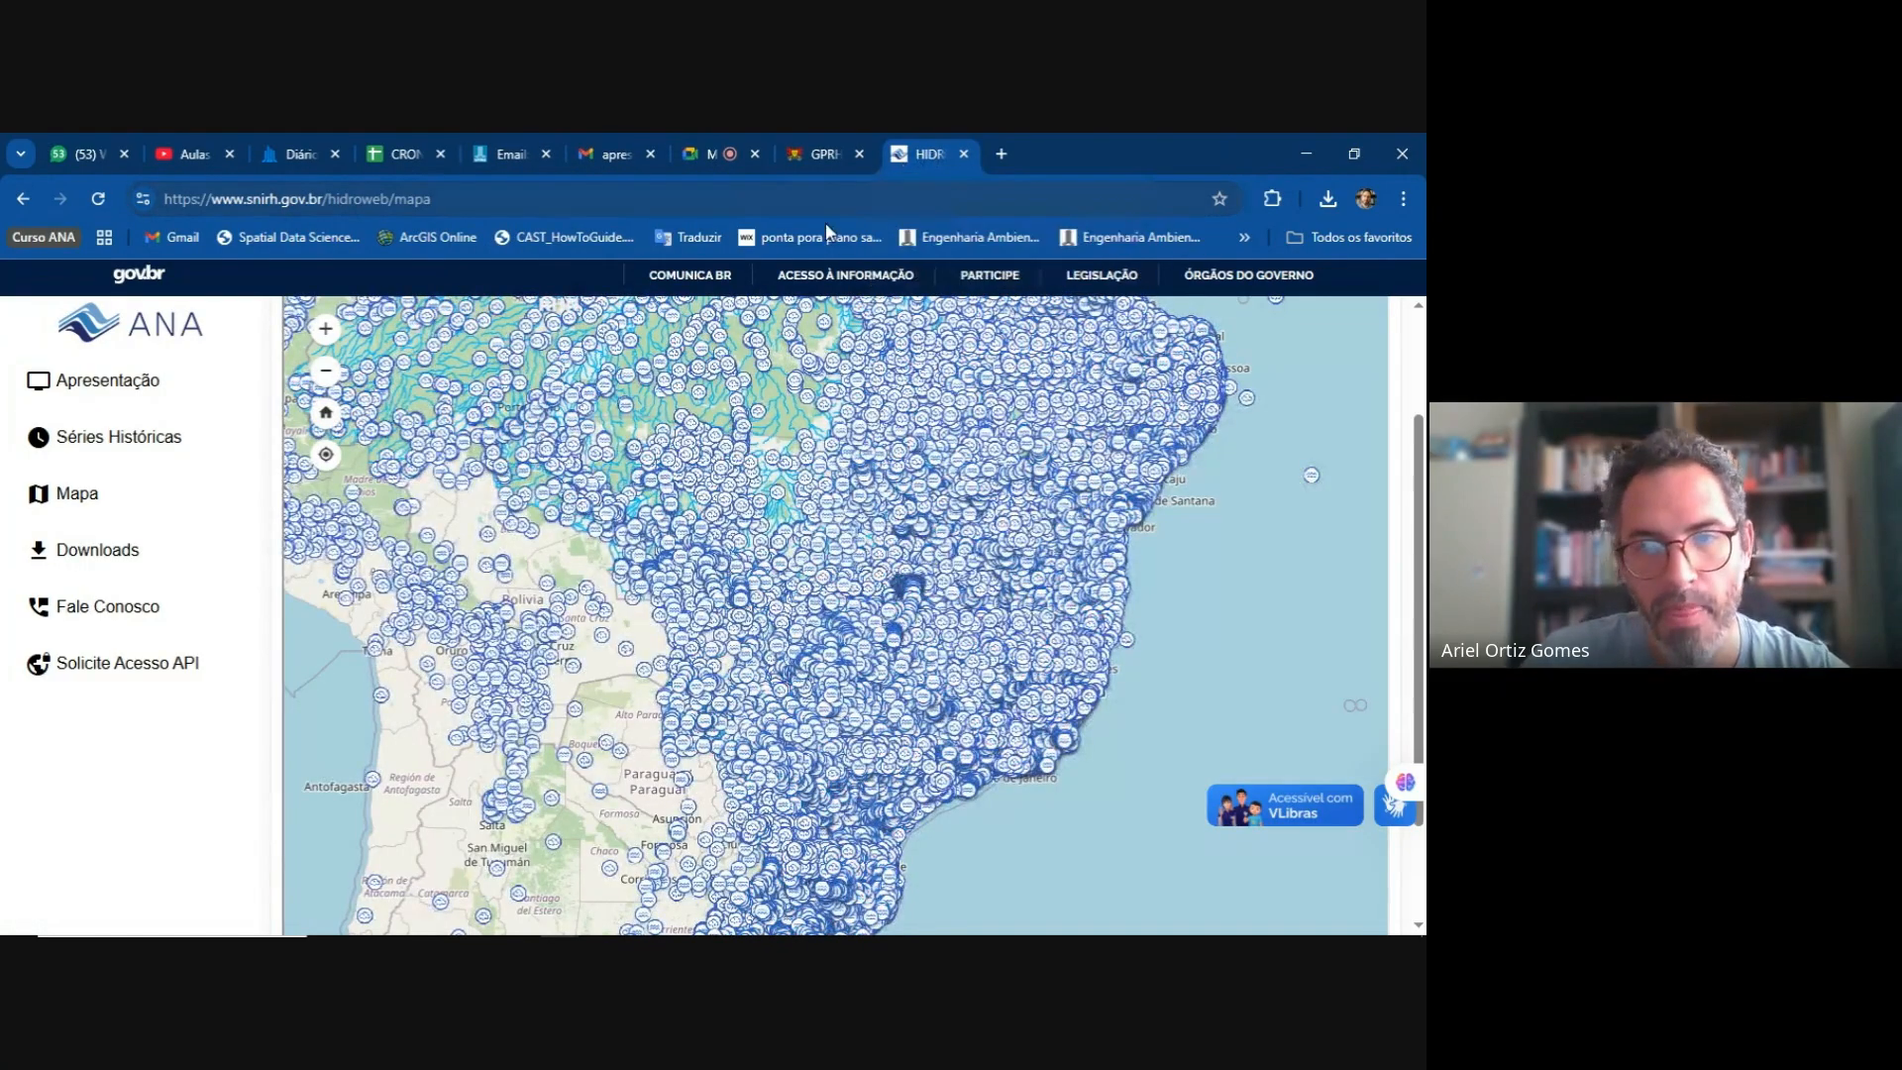
{"action": "scroll", "coordinate": [919, 500], "scroll_direction": "down", "scroll_amount": 2}
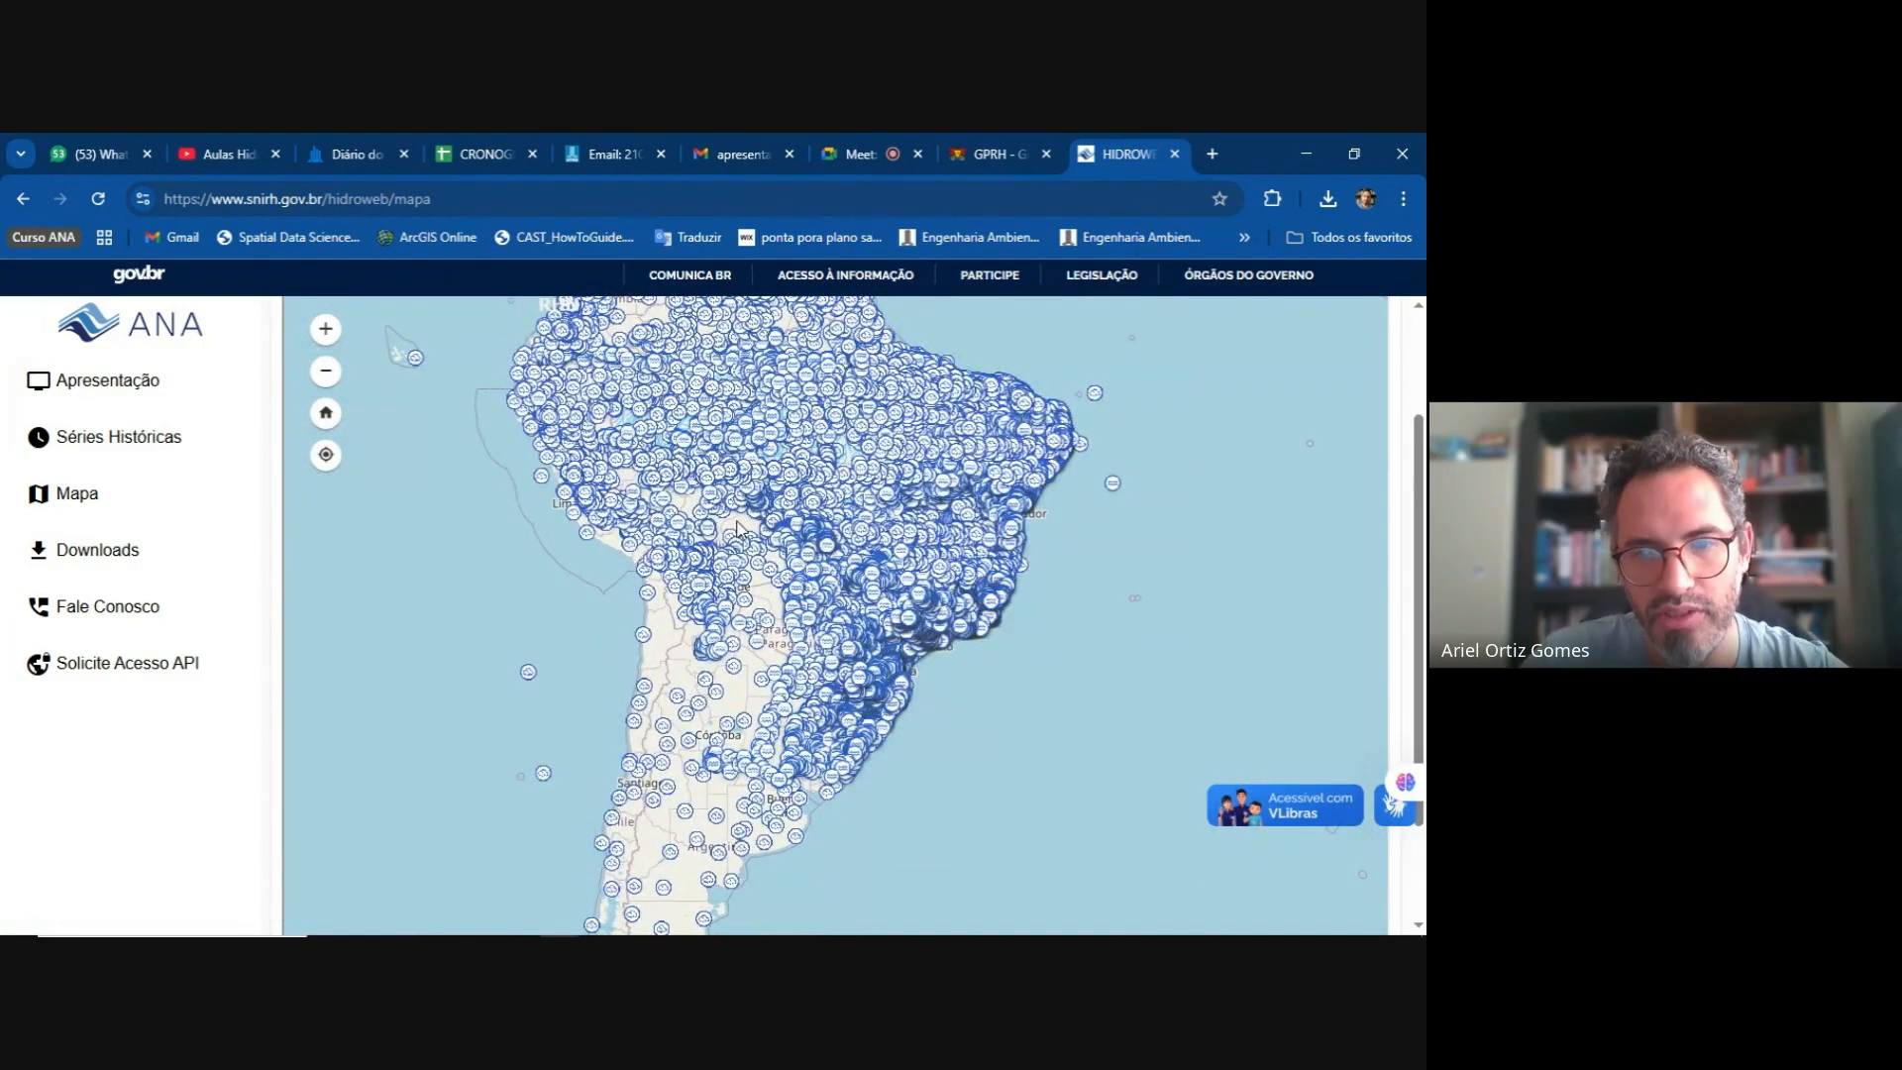
{"action": "mouse_move", "coordinate": [738, 581]}
{"action": "left_mouse_down"}
{"action": "mouse_move", "coordinate": [773, 656]}
{"action": "mouse_move", "coordinate": [716, 560]}
{"action": "left_mouse_up"}
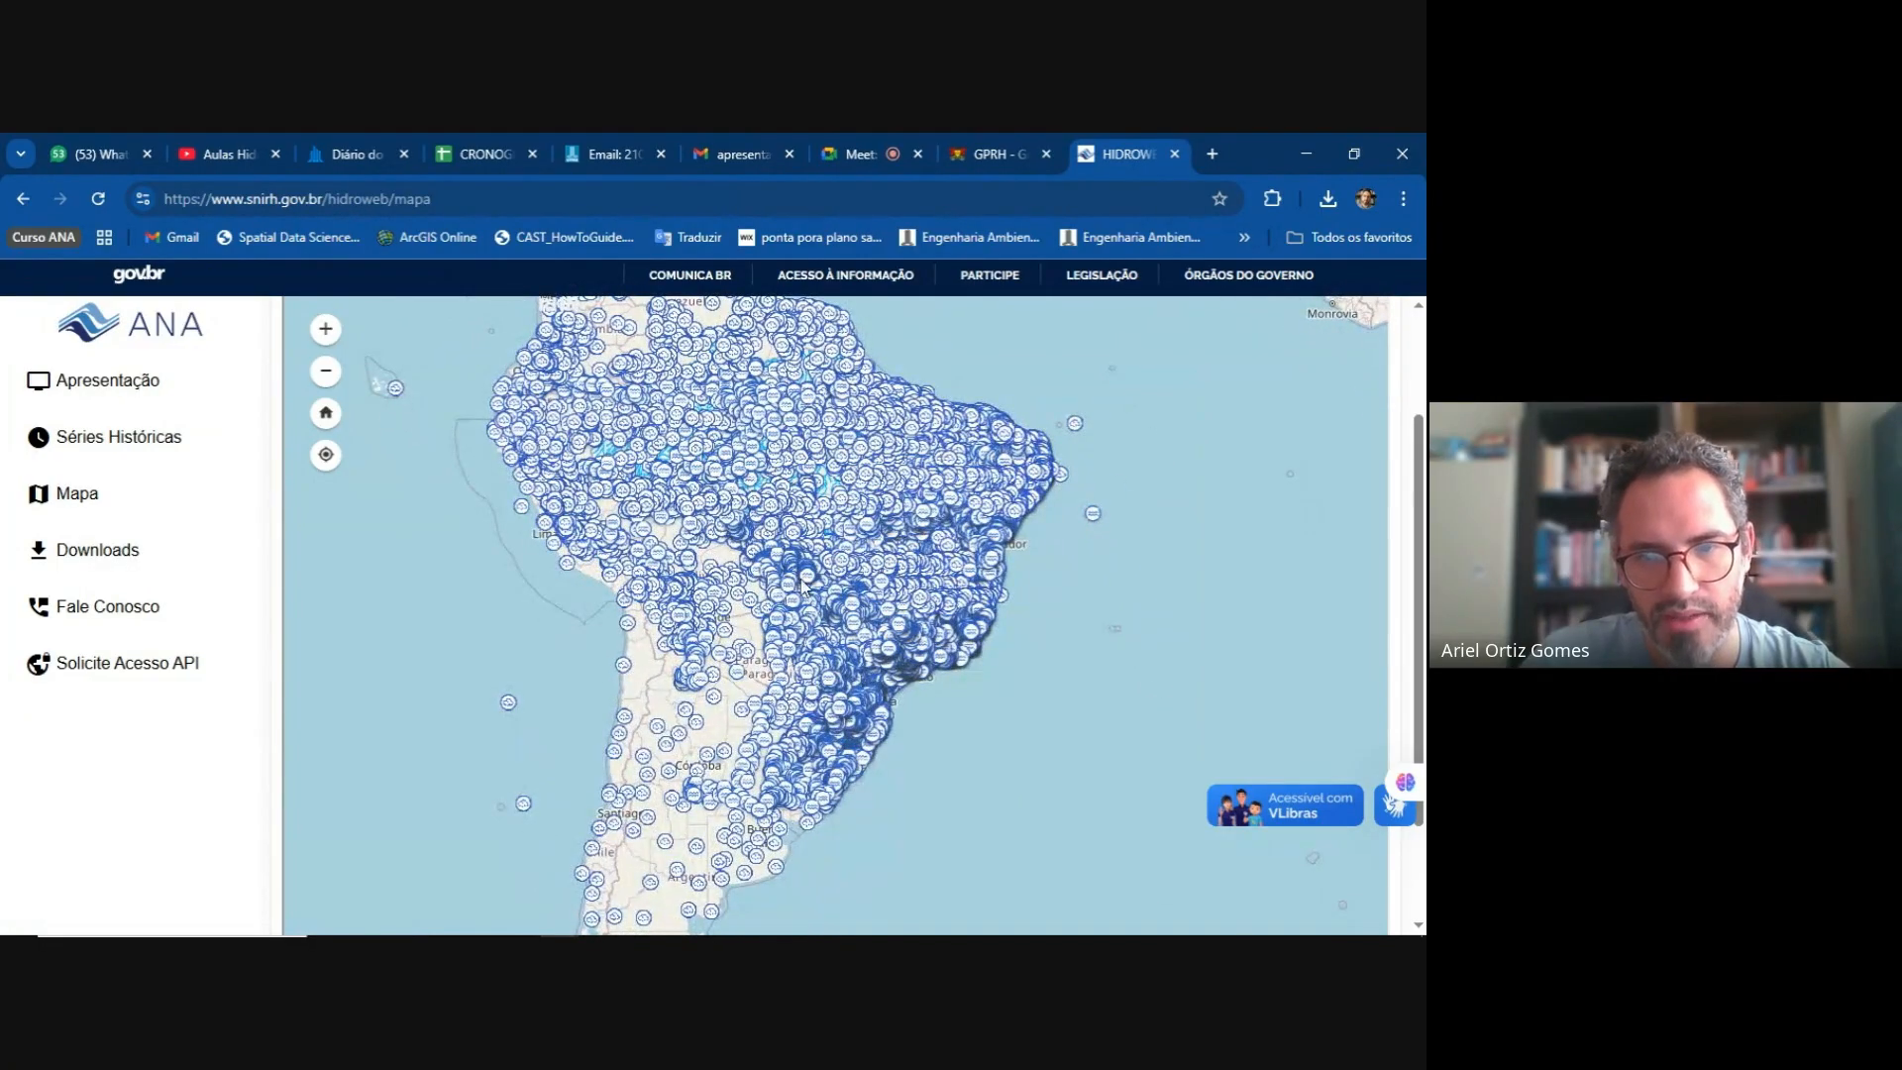
- Locate Campo Grande on the station map, open the CAPTAÇÃO LAGEADO station southeast of the city centre and check its code and name
{"action": "scroll", "coordinate": [804, 570], "scroll_direction": "up", "scroll_amount": 1}
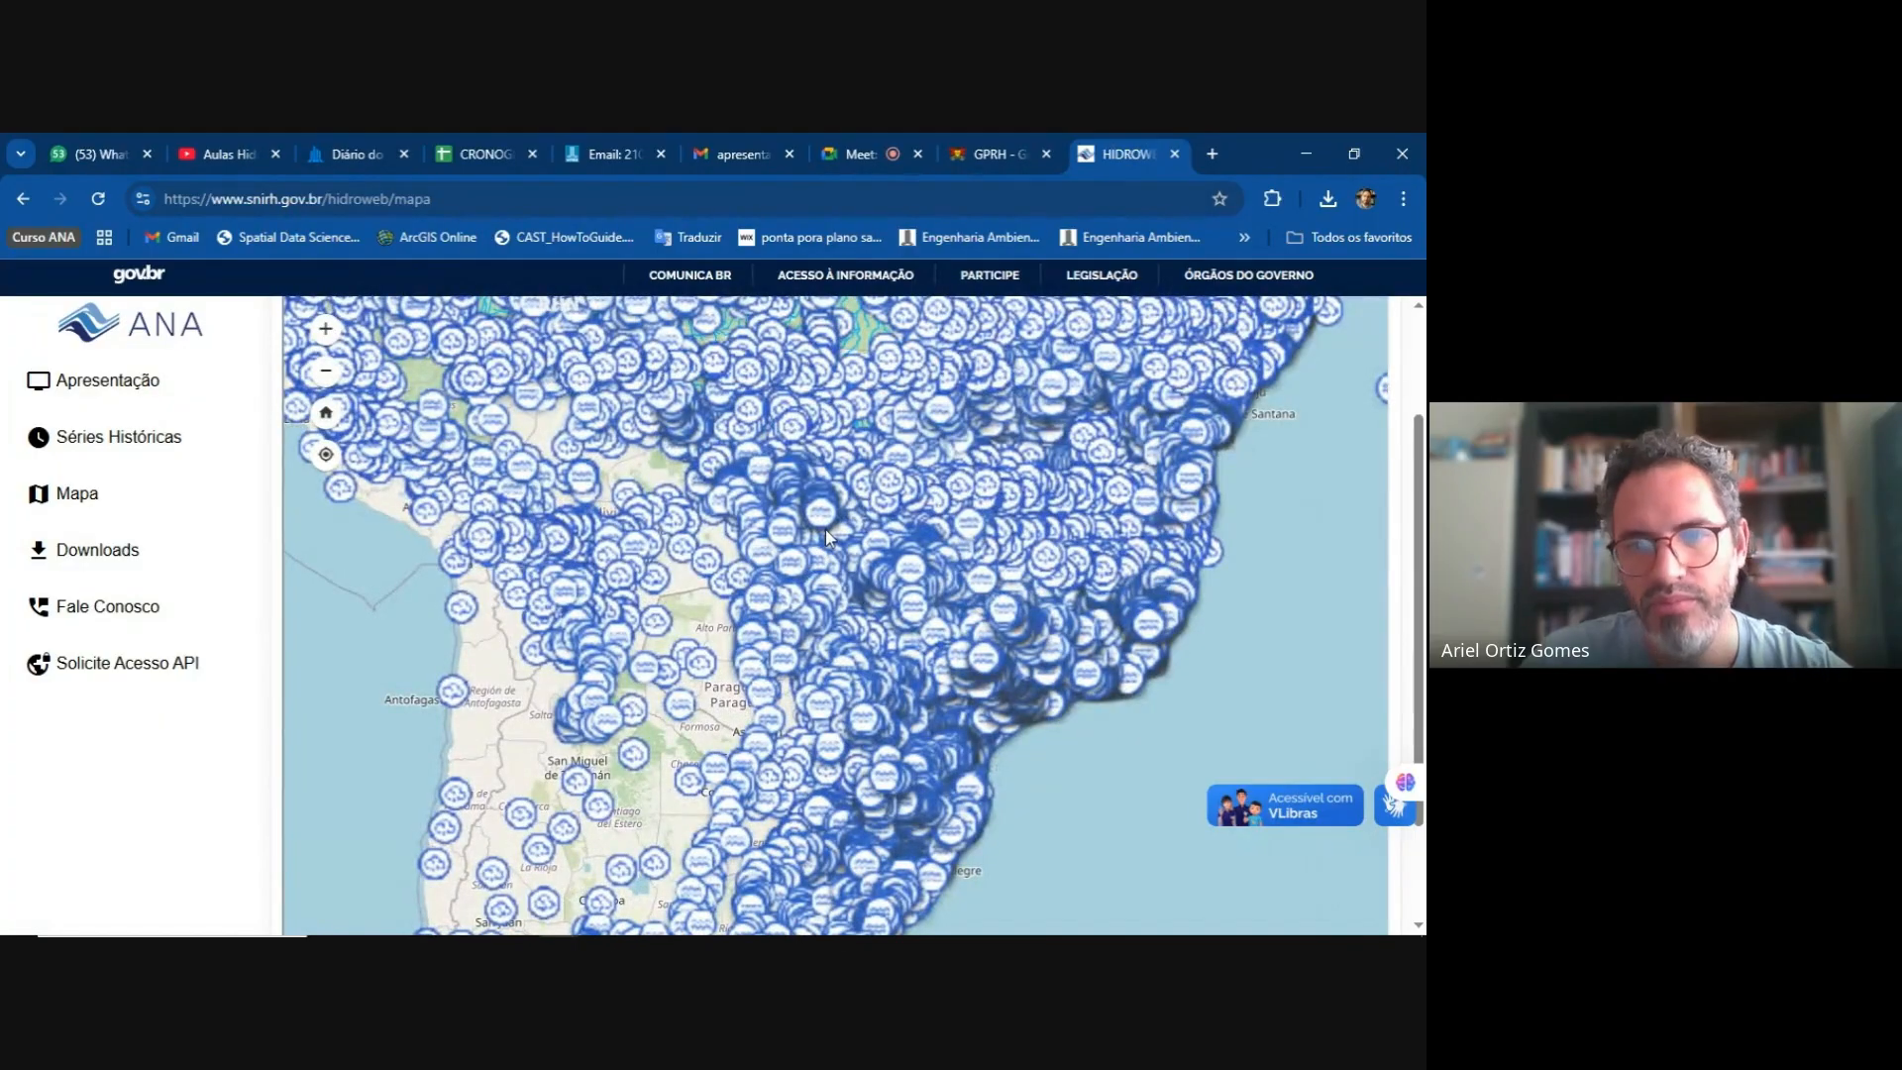
{"action": "scroll", "coordinate": [843, 621], "scroll_direction": "up", "scroll_amount": 1}
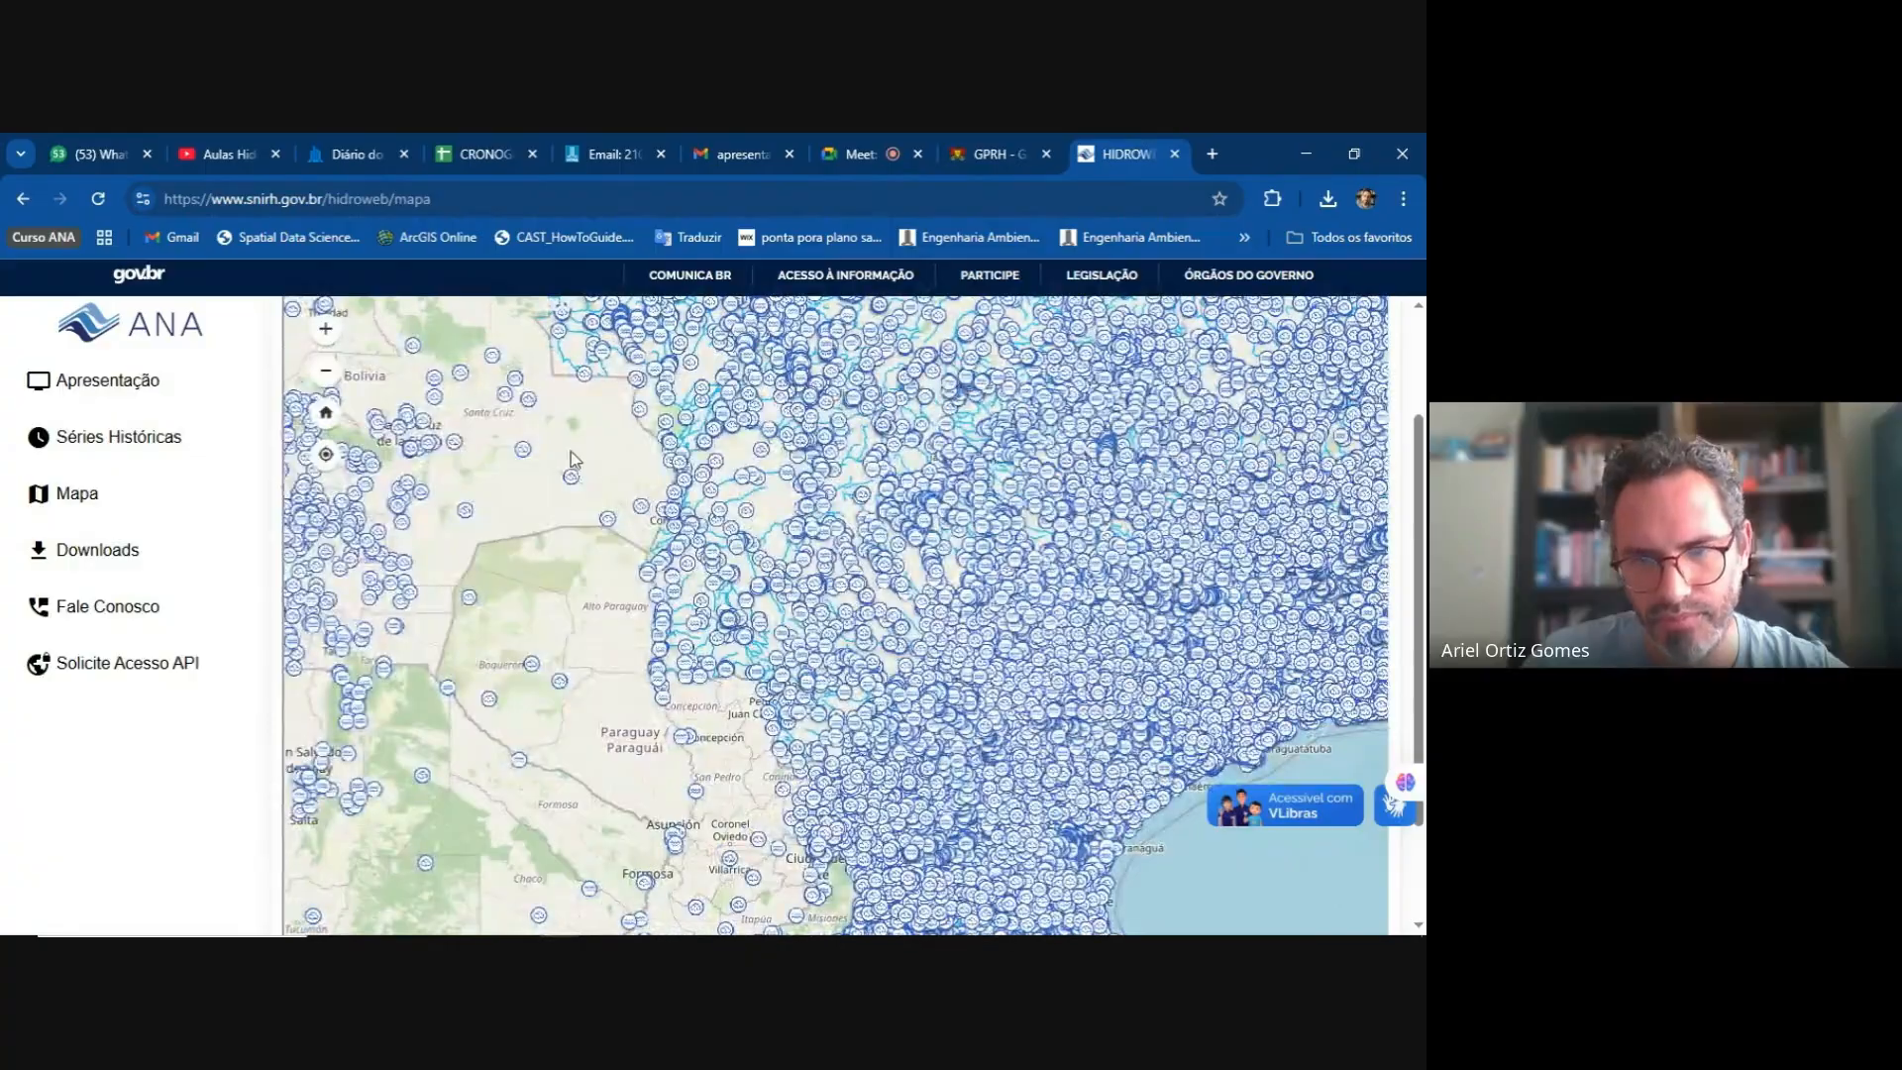
{"action": "left_click_drag", "start_coordinate": [584, 457], "coordinate": [484, 475]}
{"action": "scroll", "coordinate": [762, 591], "scroll_direction": "up", "scroll_amount": 1}
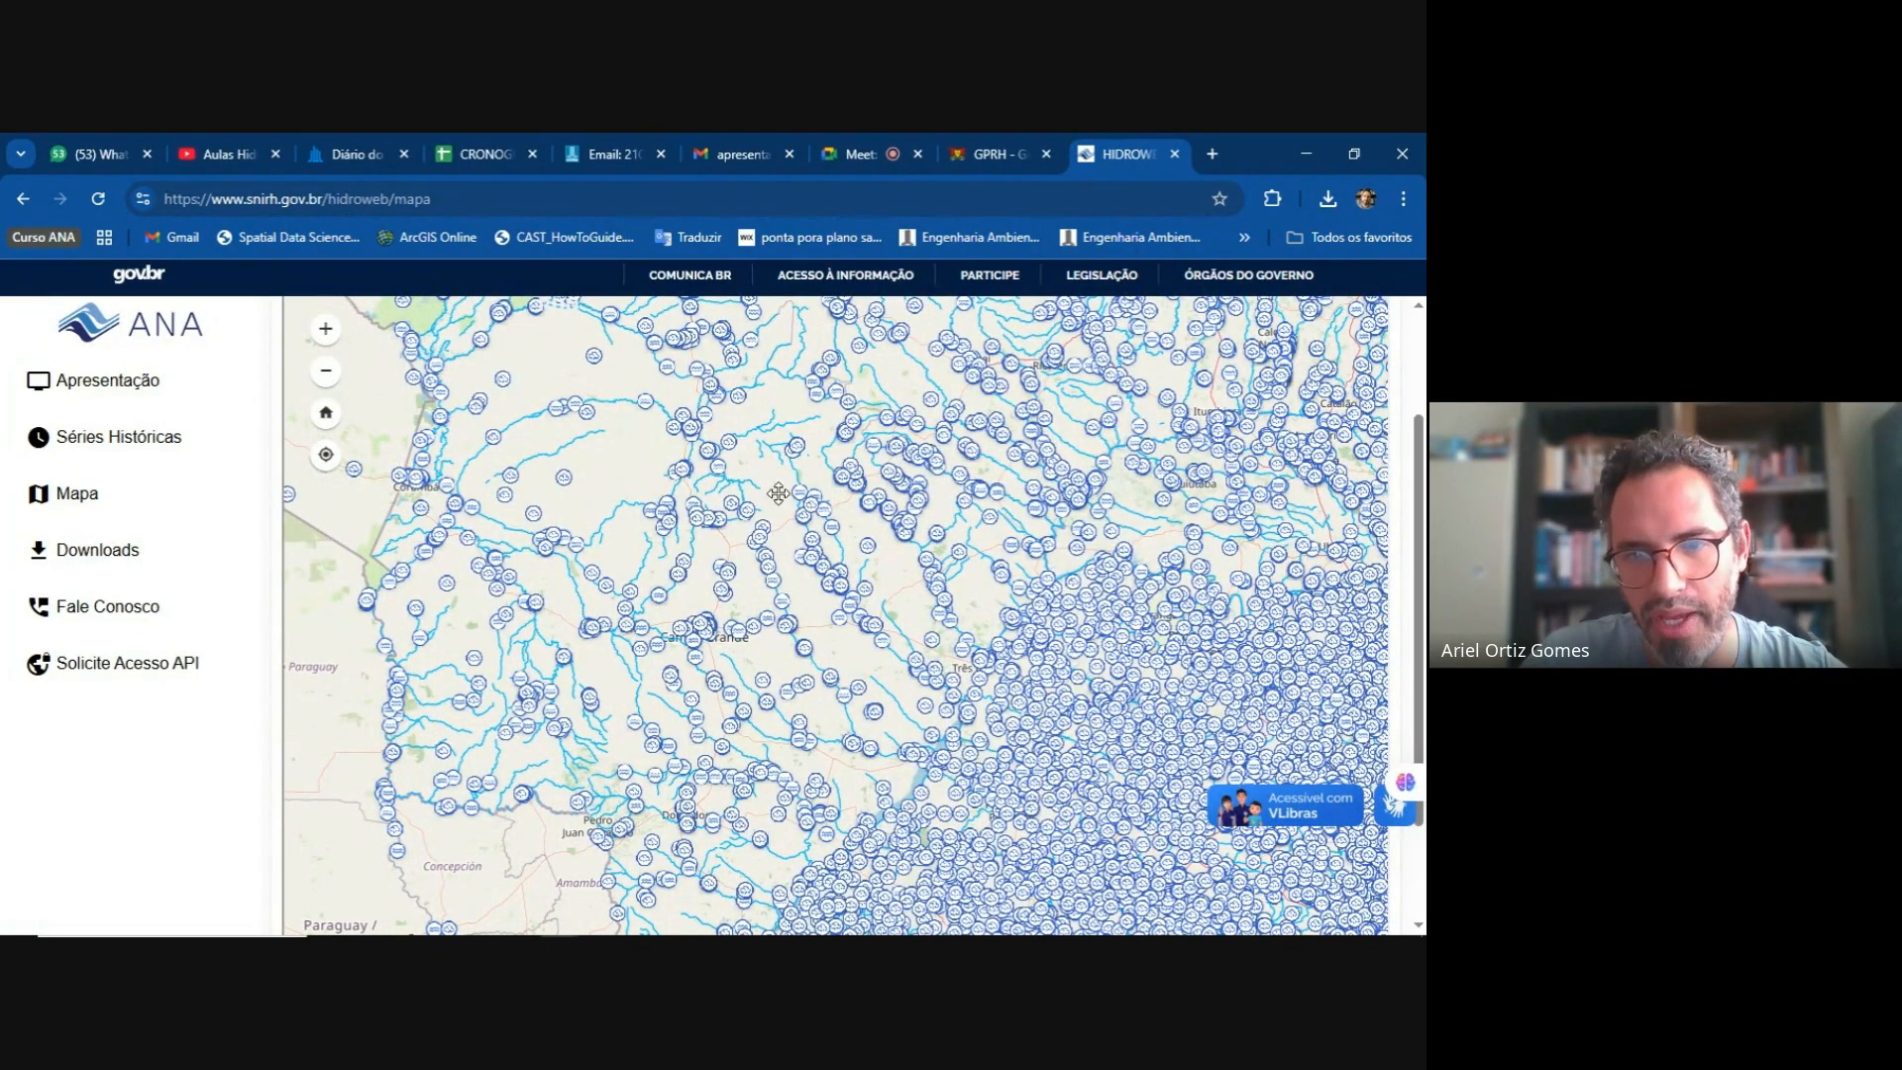
{"action": "left_click_drag", "start_coordinate": [783, 478], "coordinate": [785, 553]}
{"action": "scroll", "coordinate": [782, 566], "scroll_direction": "up", "scroll_amount": 2}
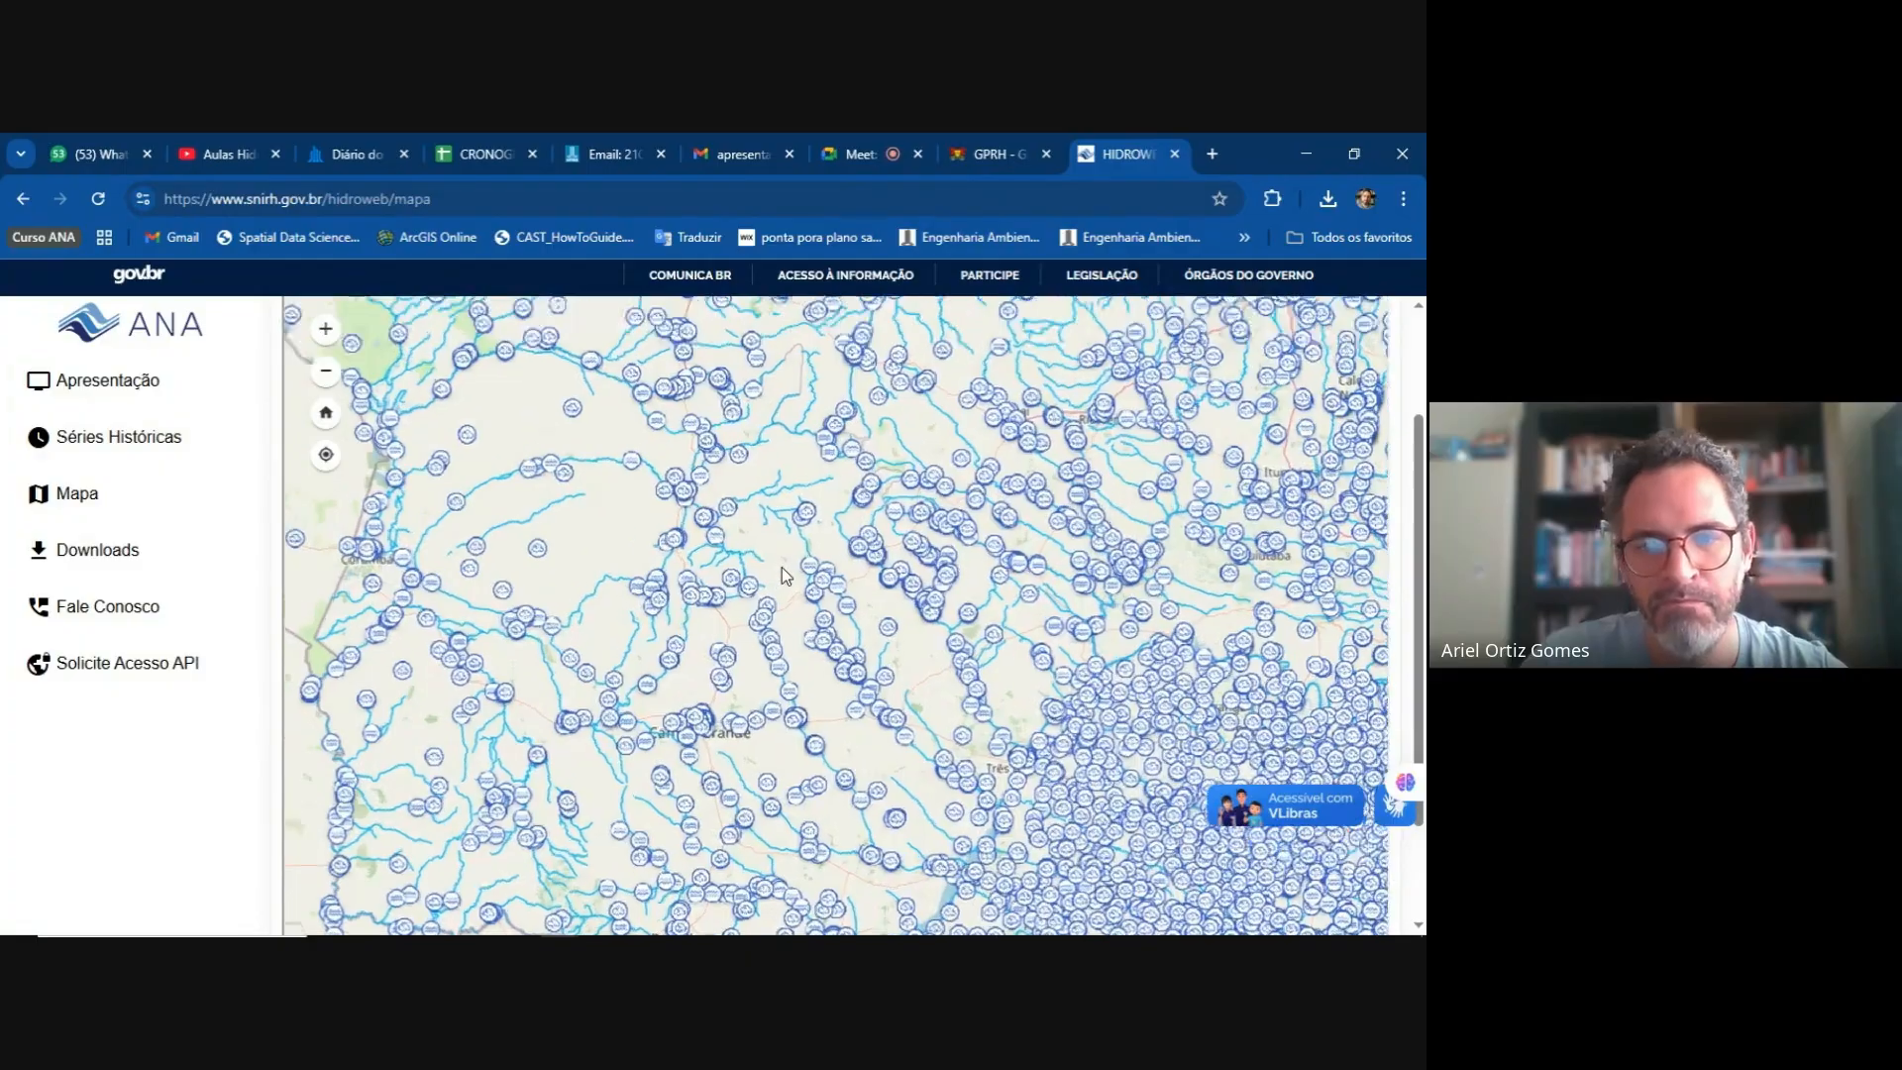
{"action": "left_click_drag", "start_coordinate": [790, 567], "coordinate": [837, 510]}
{"action": "scroll", "coordinate": [779, 587], "scroll_direction": "up", "scroll_amount": 3}
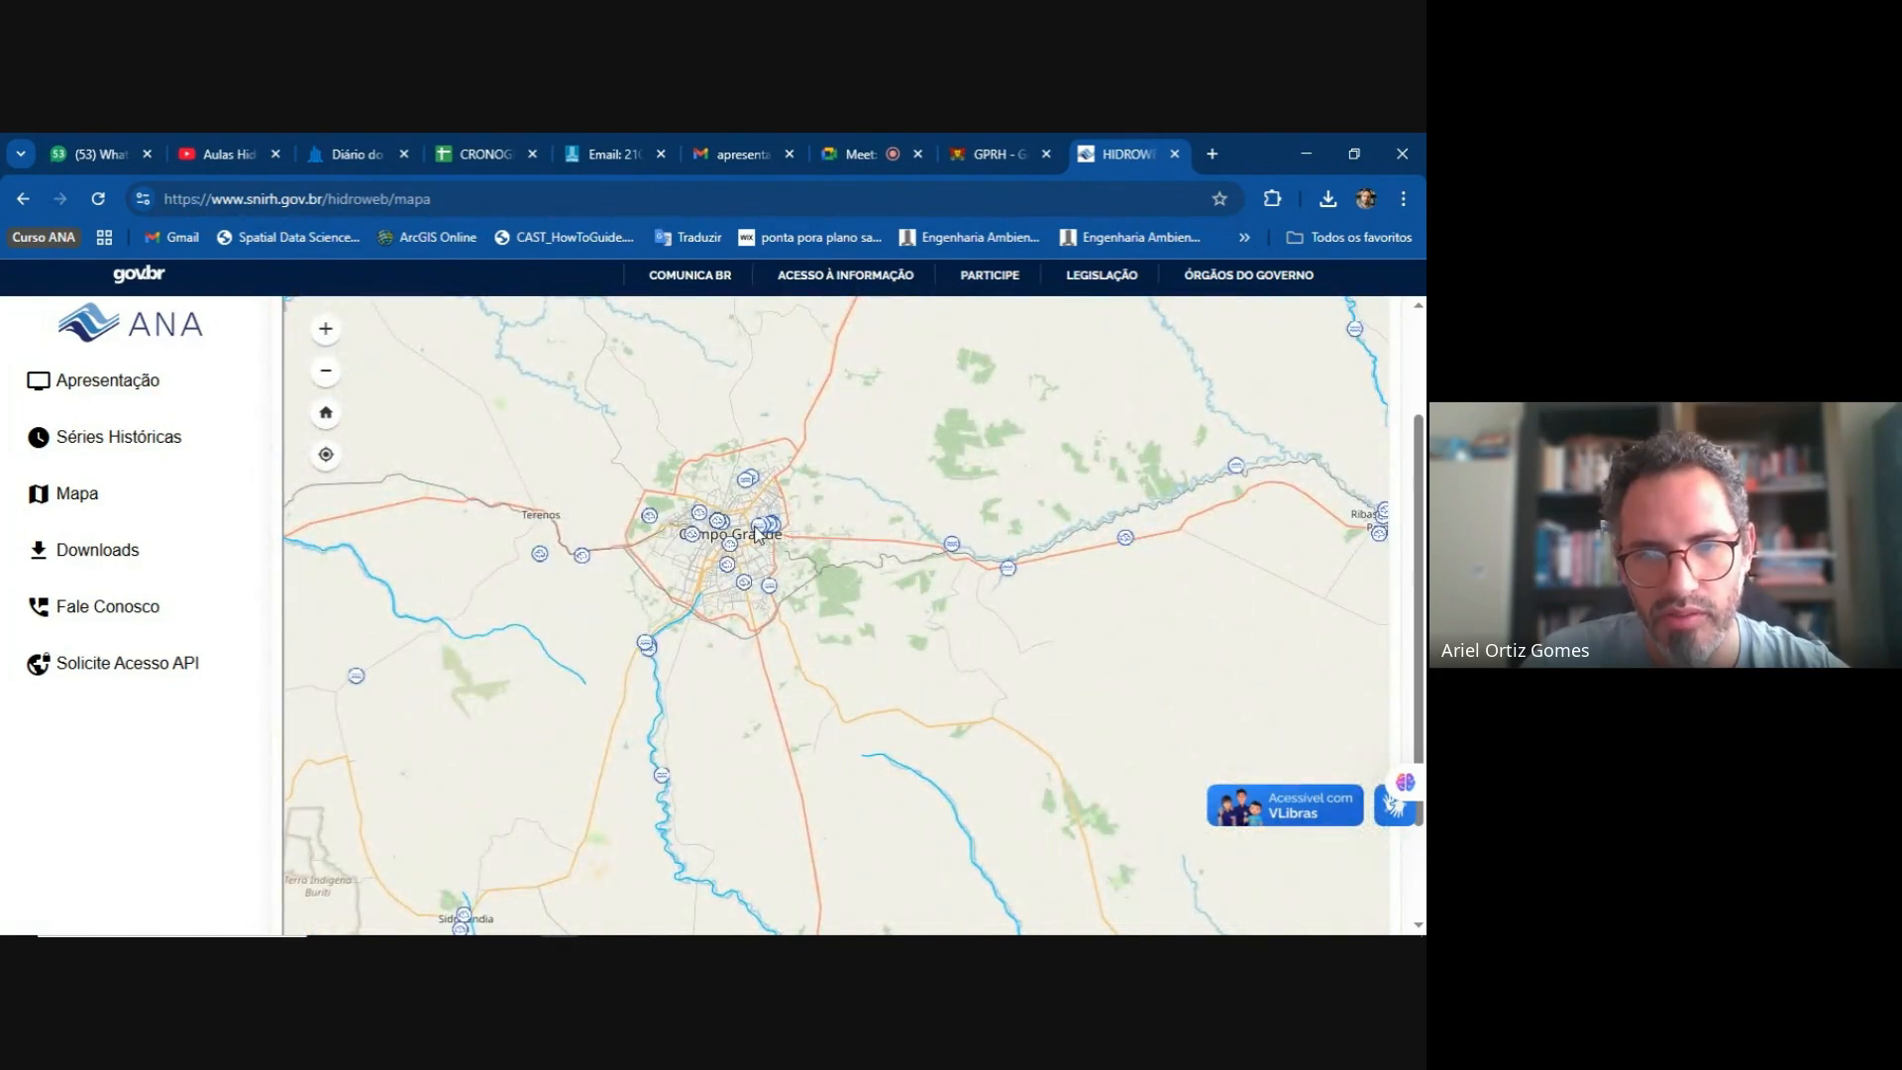
{"action": "left_click", "coordinate": [771, 588]}
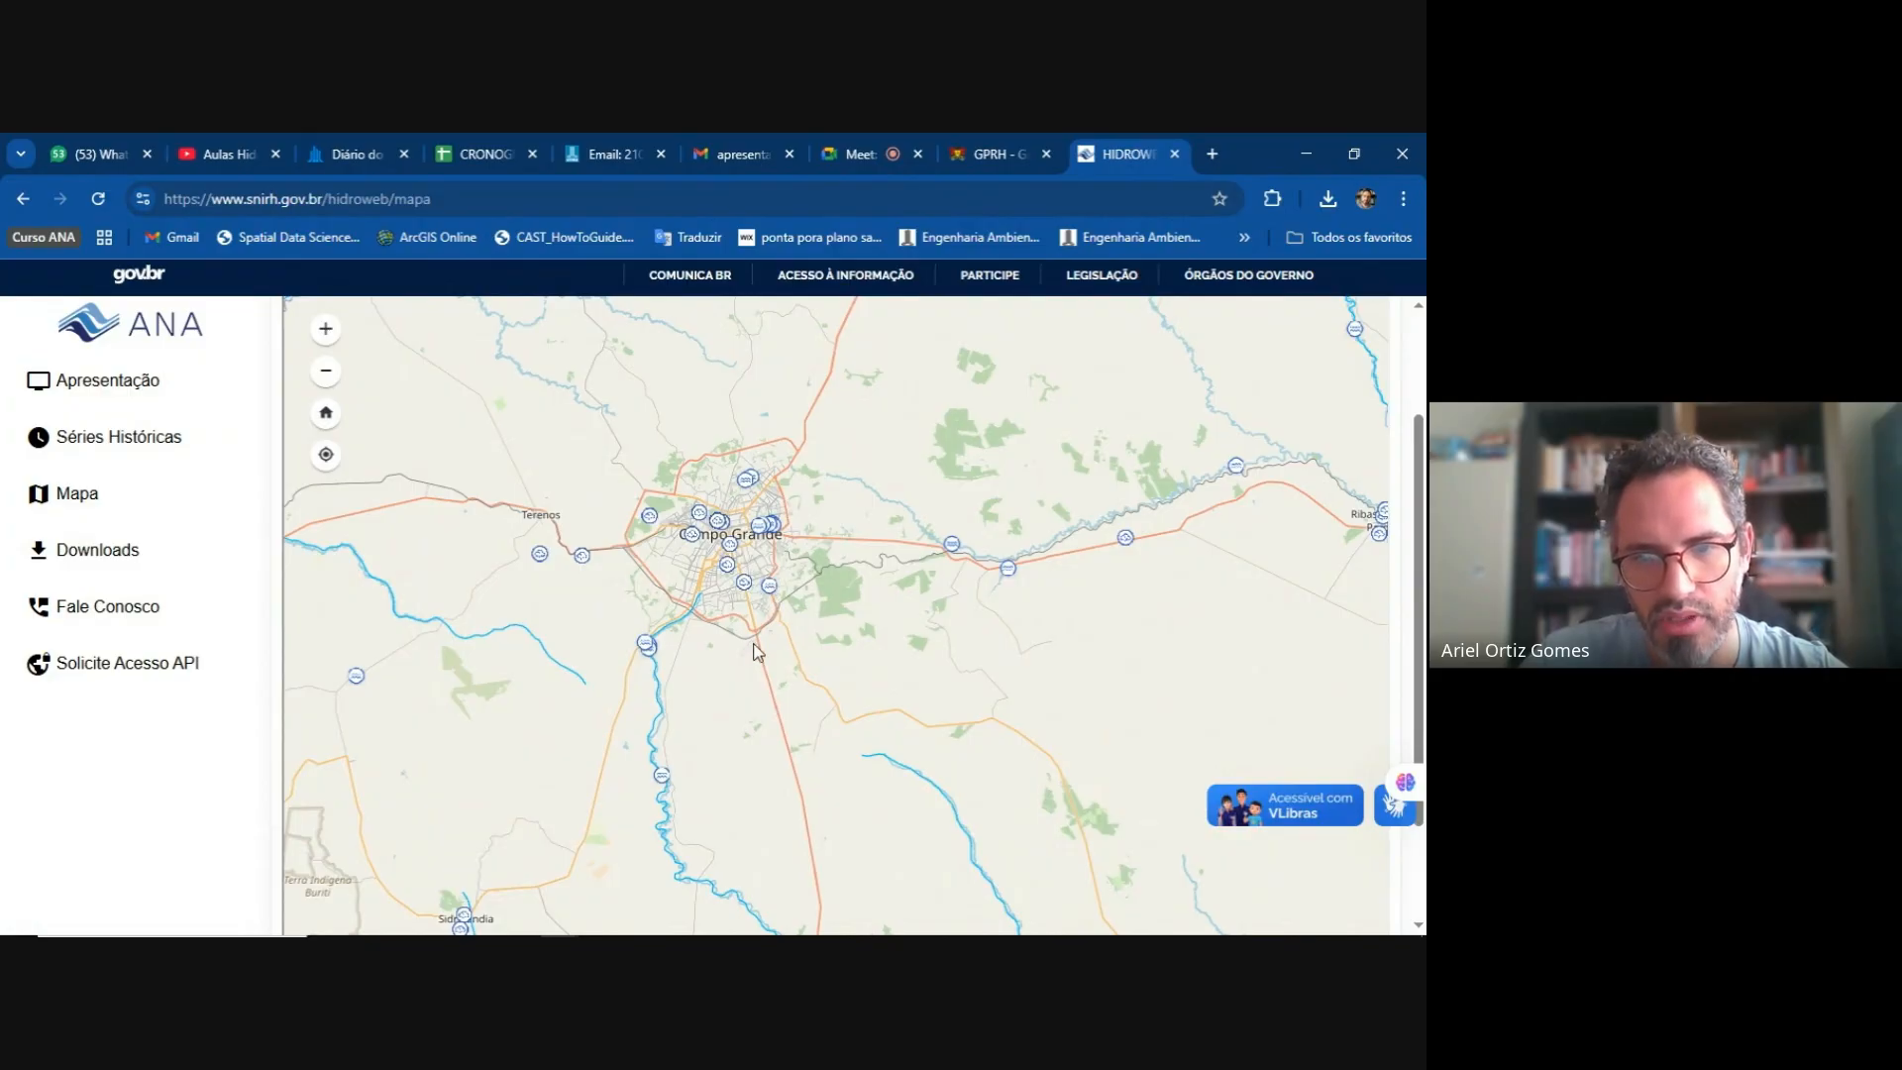
{"action": "left_click_drag", "start_coordinate": [799, 471], "coordinate": [960, 474]}
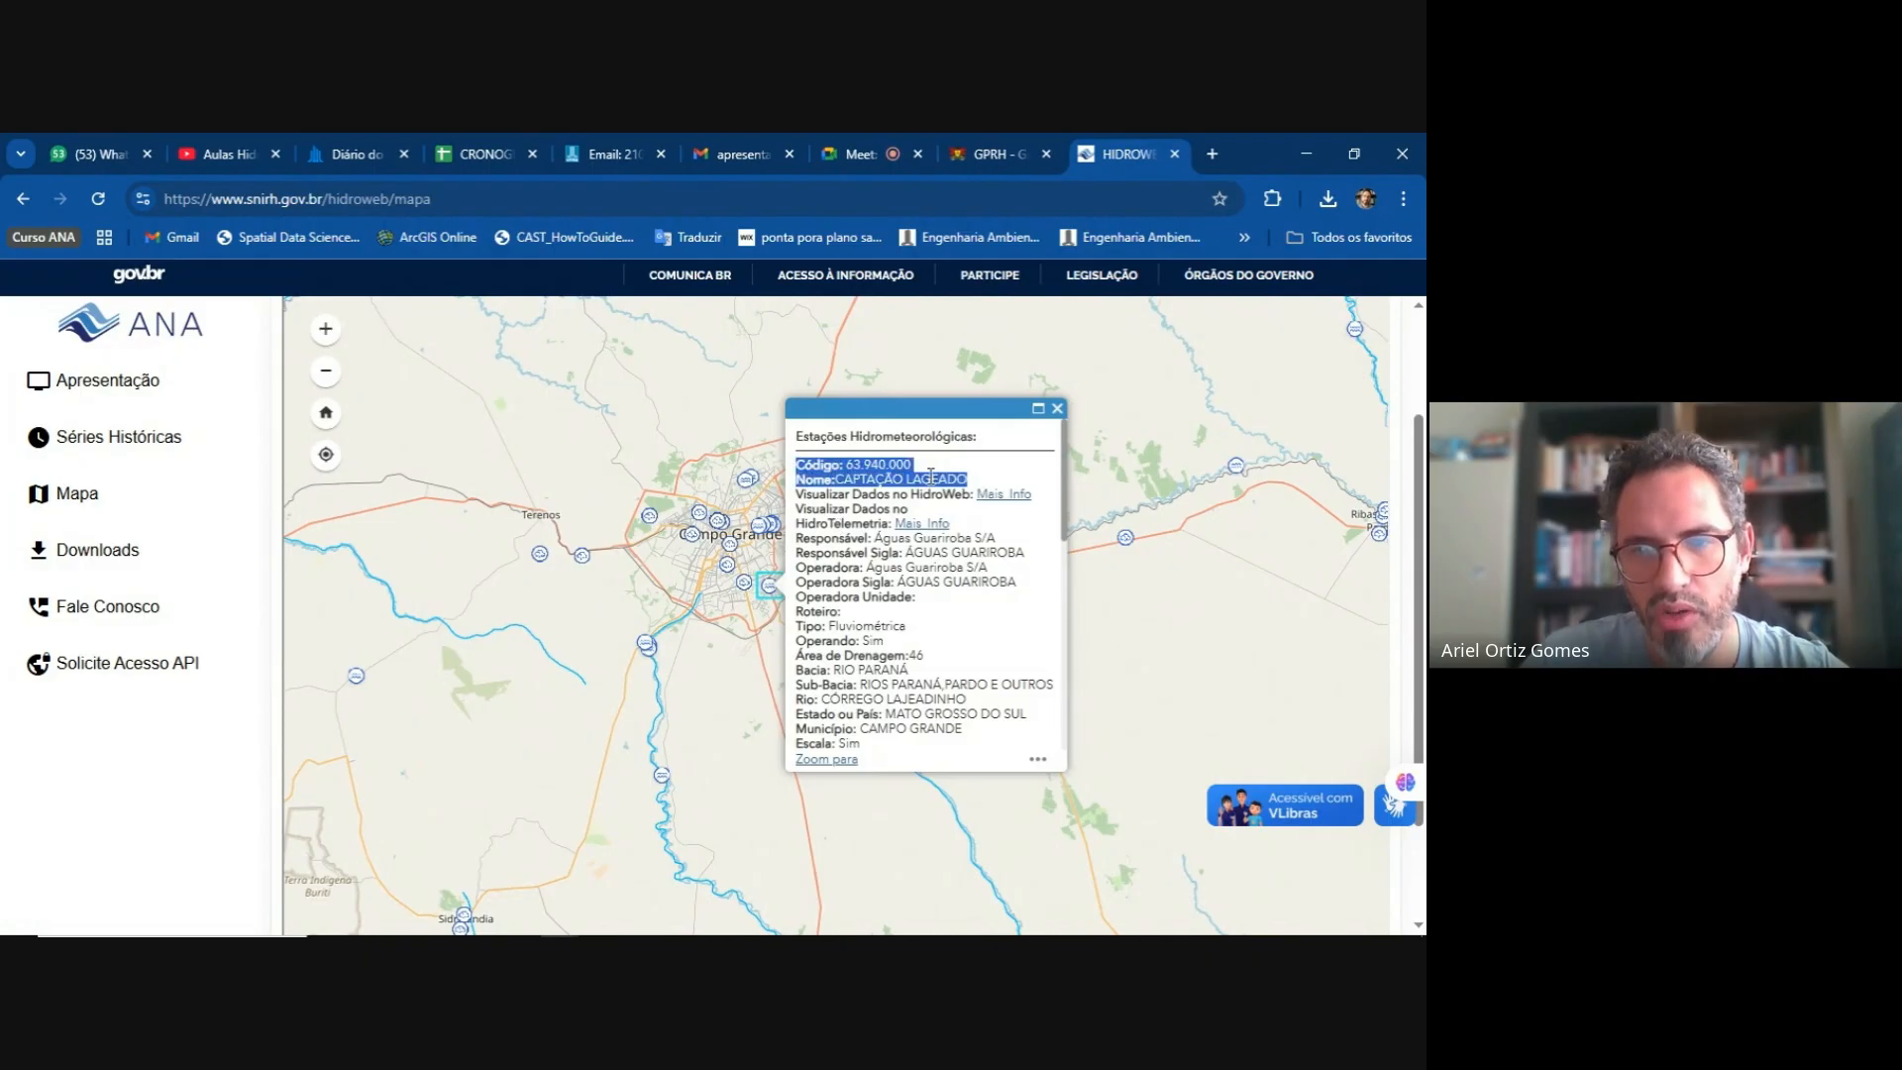
{"action": "left_click", "coordinate": [887, 510]}
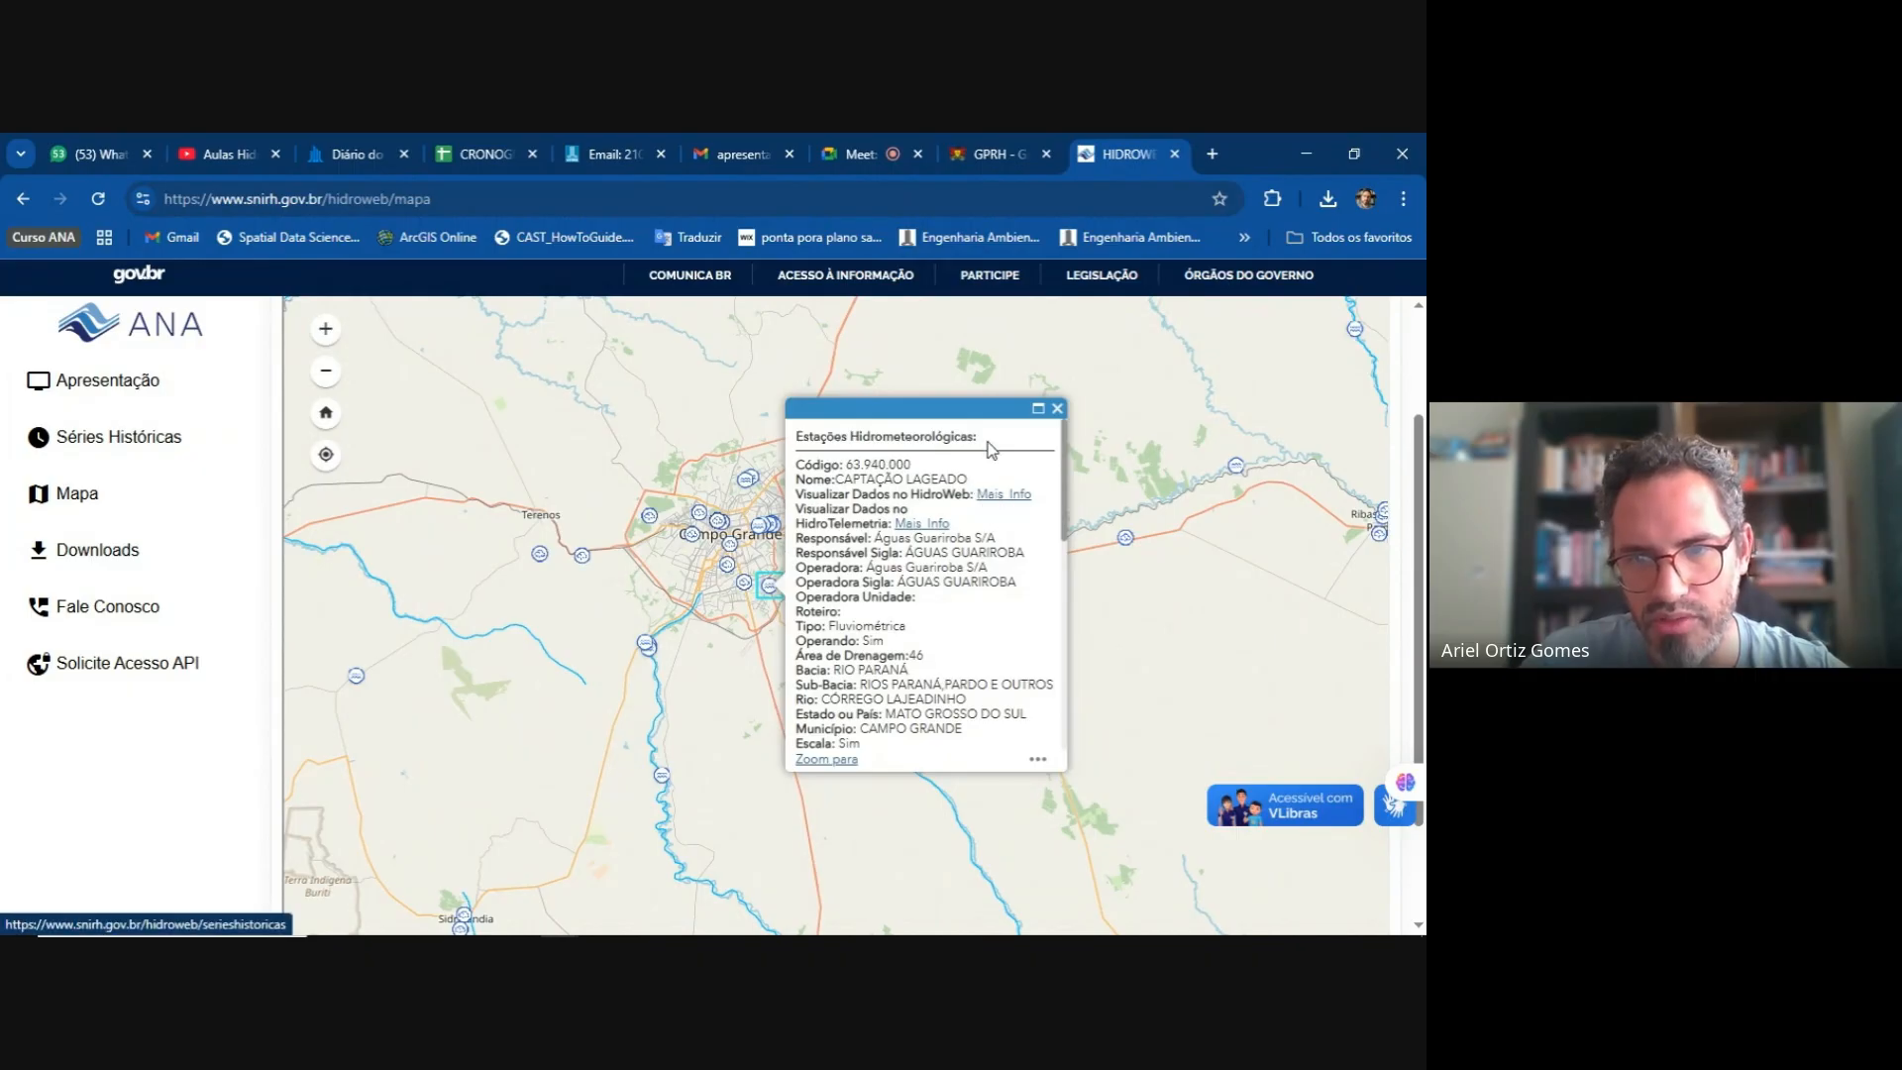
- Check the CAPTAÇÃO LAGEADO station's drainage area and liquid discharge measurement entries
{"action": "scroll", "coordinate": [861, 654], "scroll_direction": "down", "scroll_amount": 1}
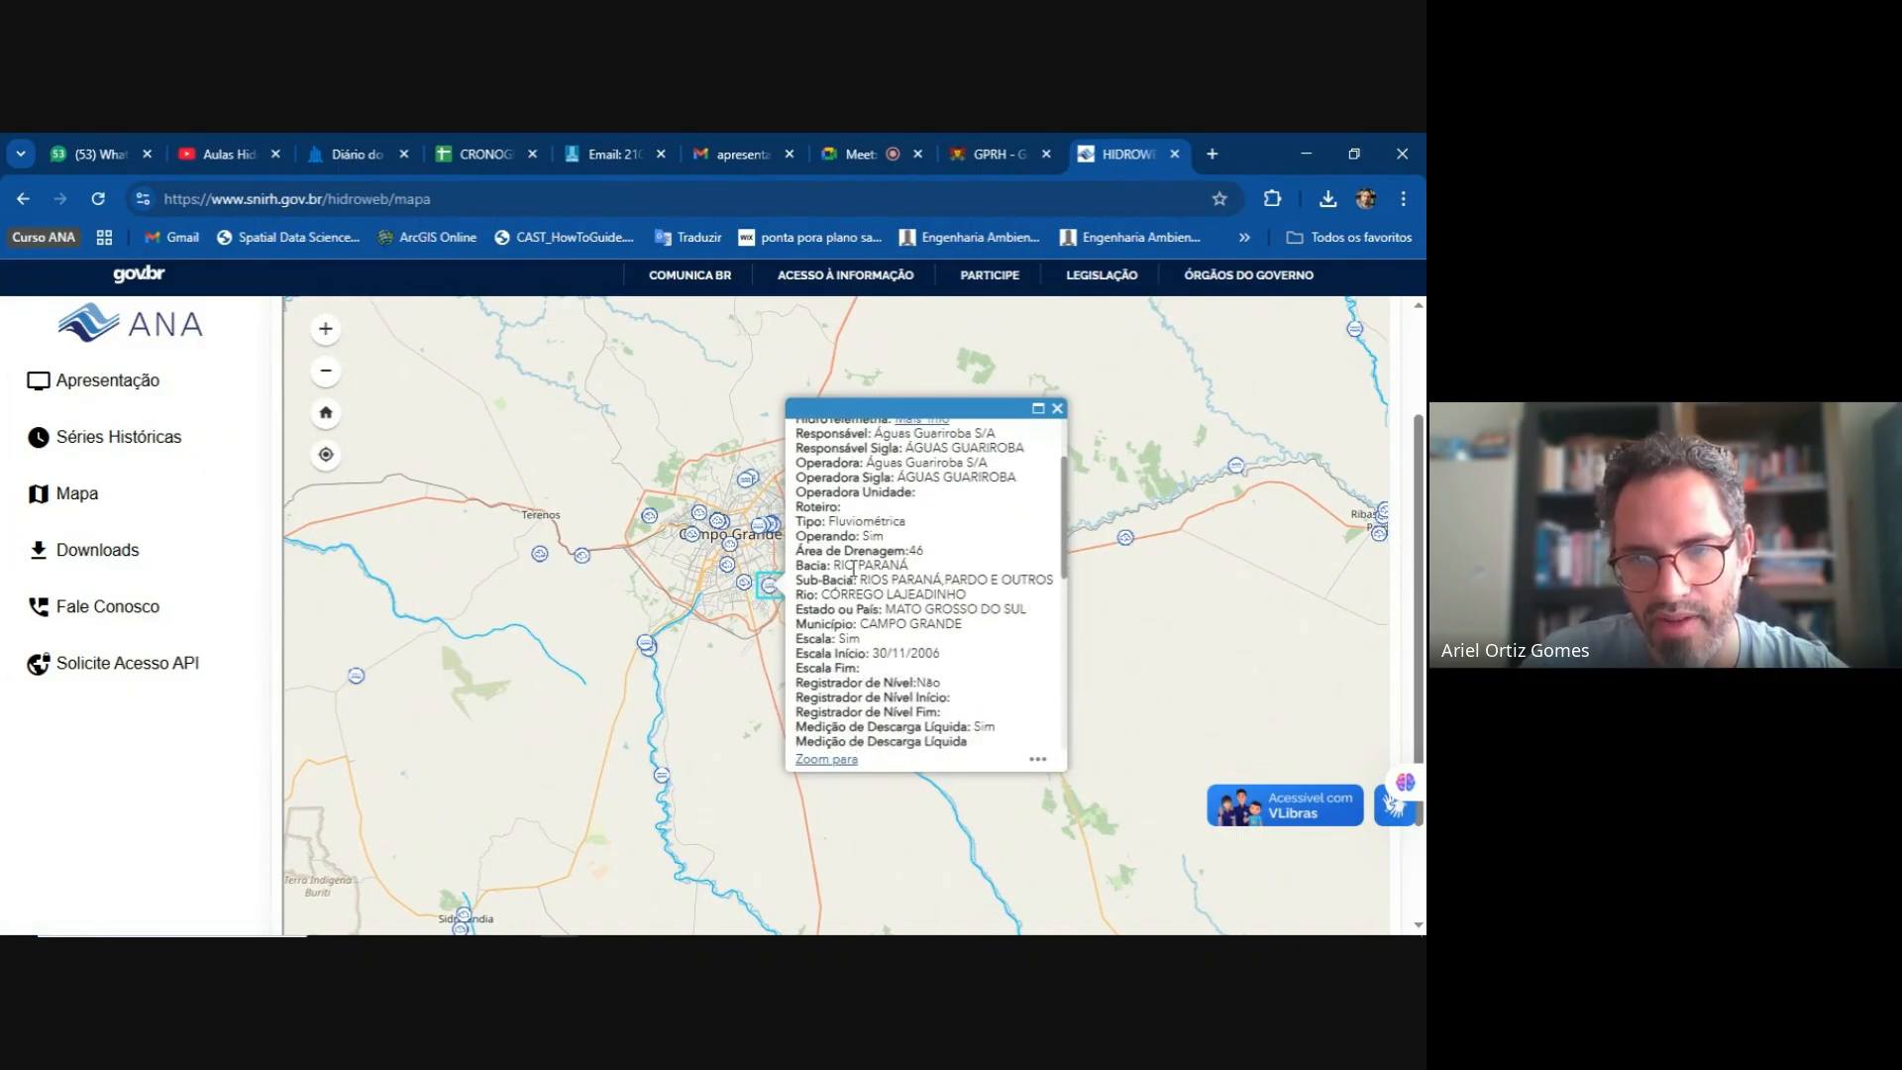
{"action": "left_click_drag", "start_coordinate": [805, 551], "coordinate": [931, 558]}
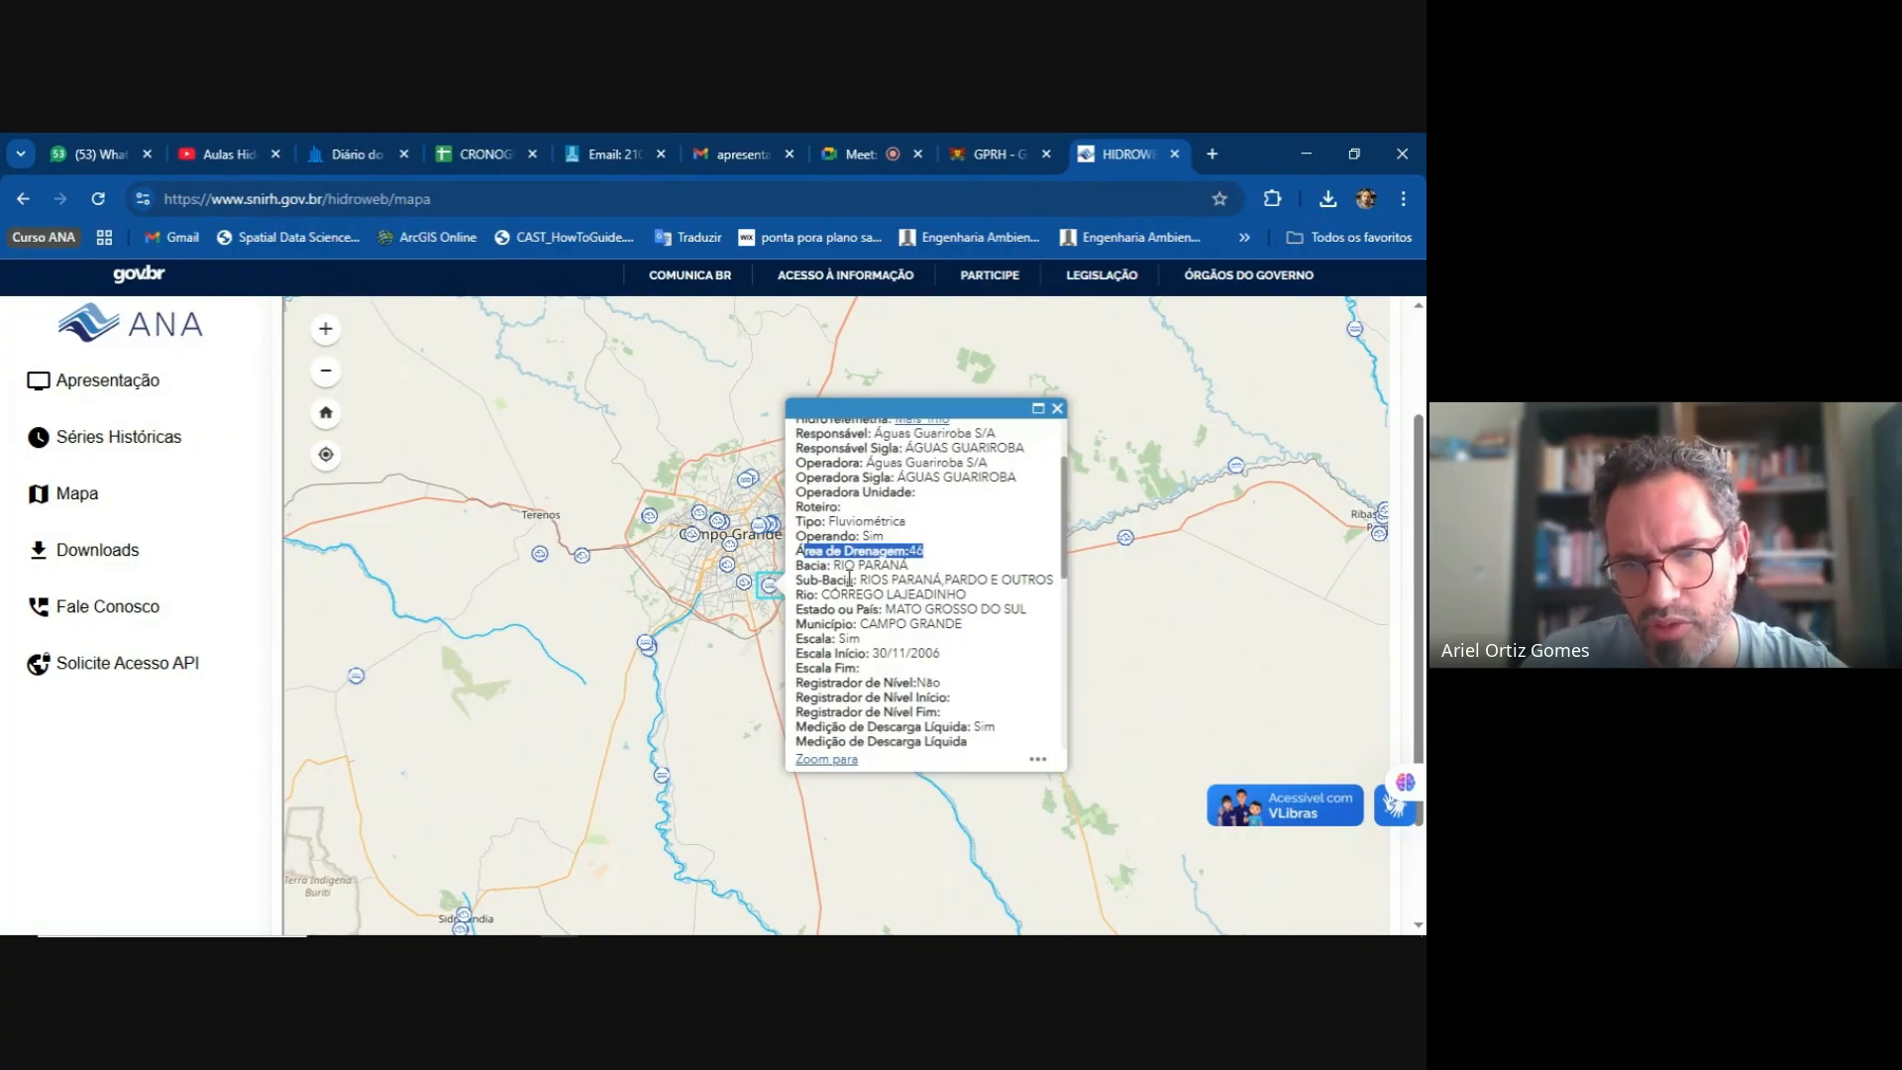
{"action": "scroll", "coordinate": [861, 649], "scroll_direction": "down", "scroll_amount": 1}
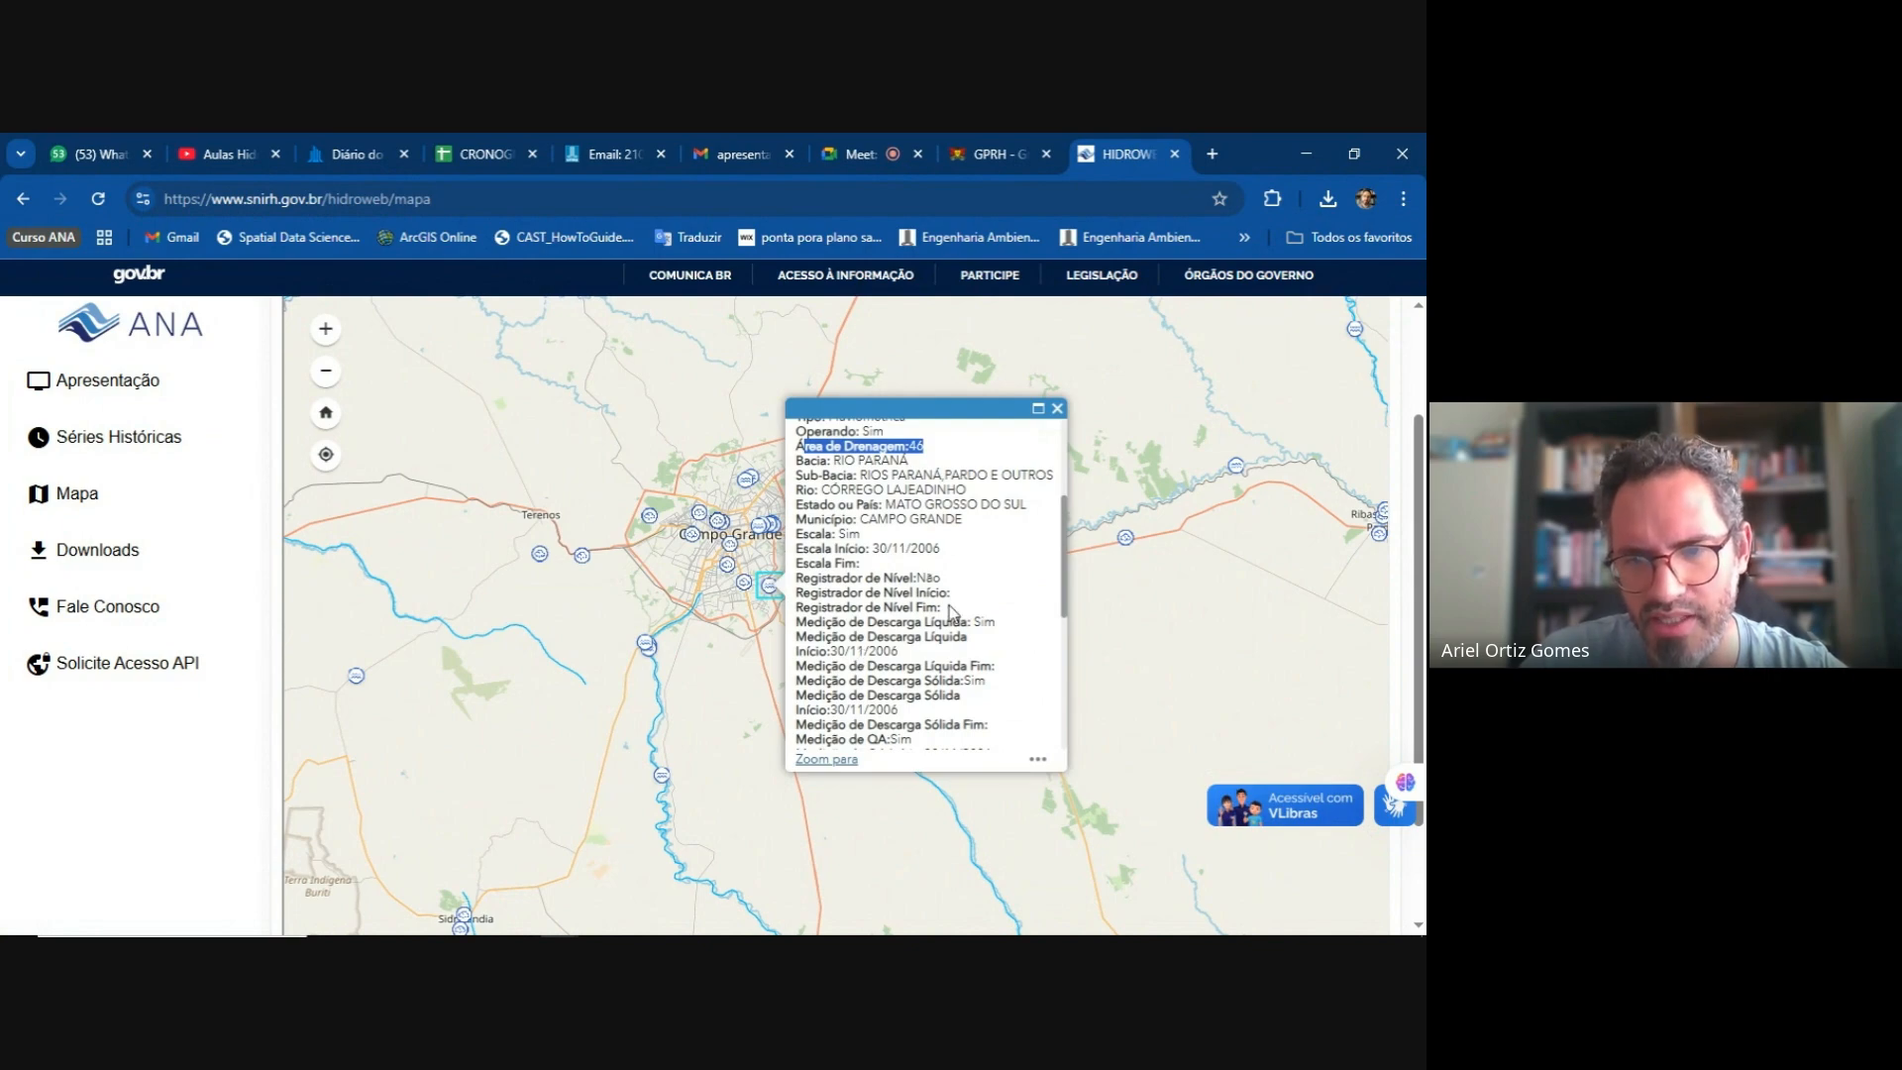
{"action": "scroll", "coordinate": [868, 628], "scroll_direction": "down", "scroll_amount": 1}
{"action": "left_click_drag", "start_coordinate": [956, 517], "coordinate": [1002, 532]}
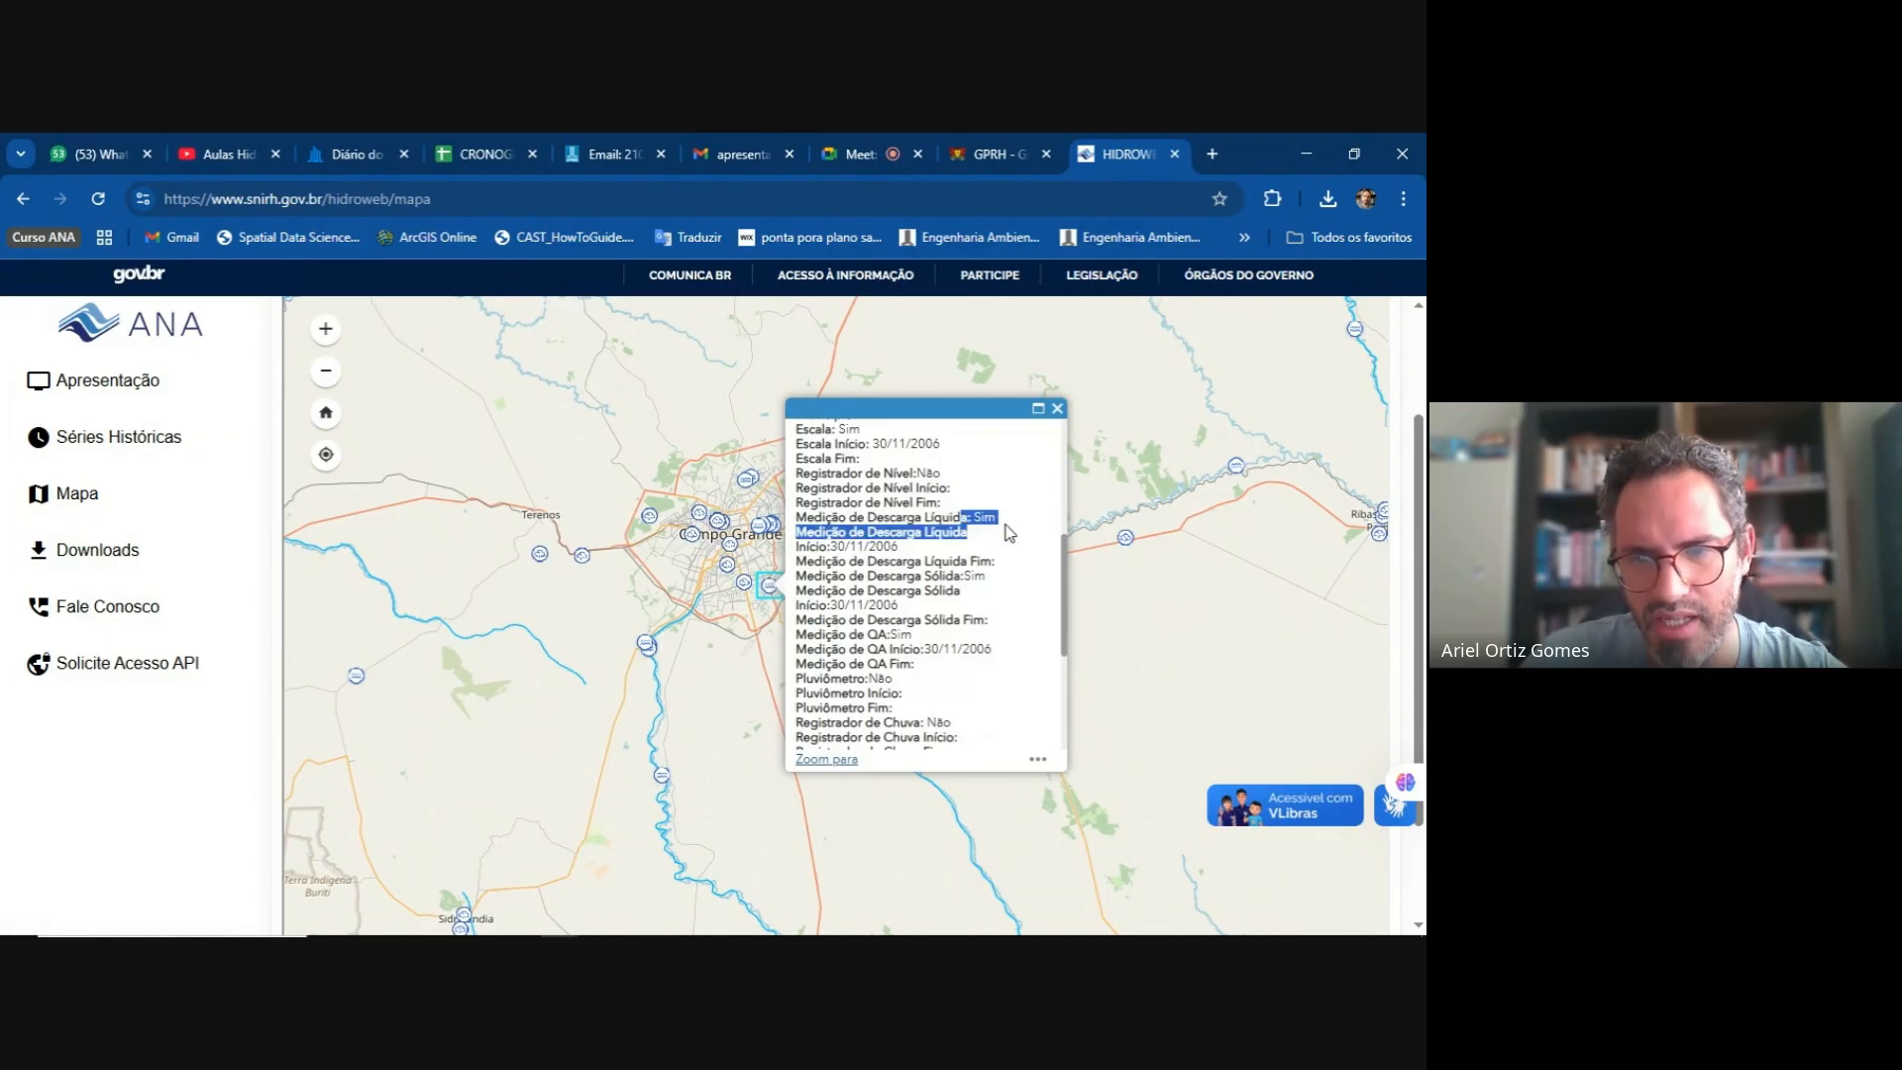
{"action": "left_click", "coordinate": [887, 561]}
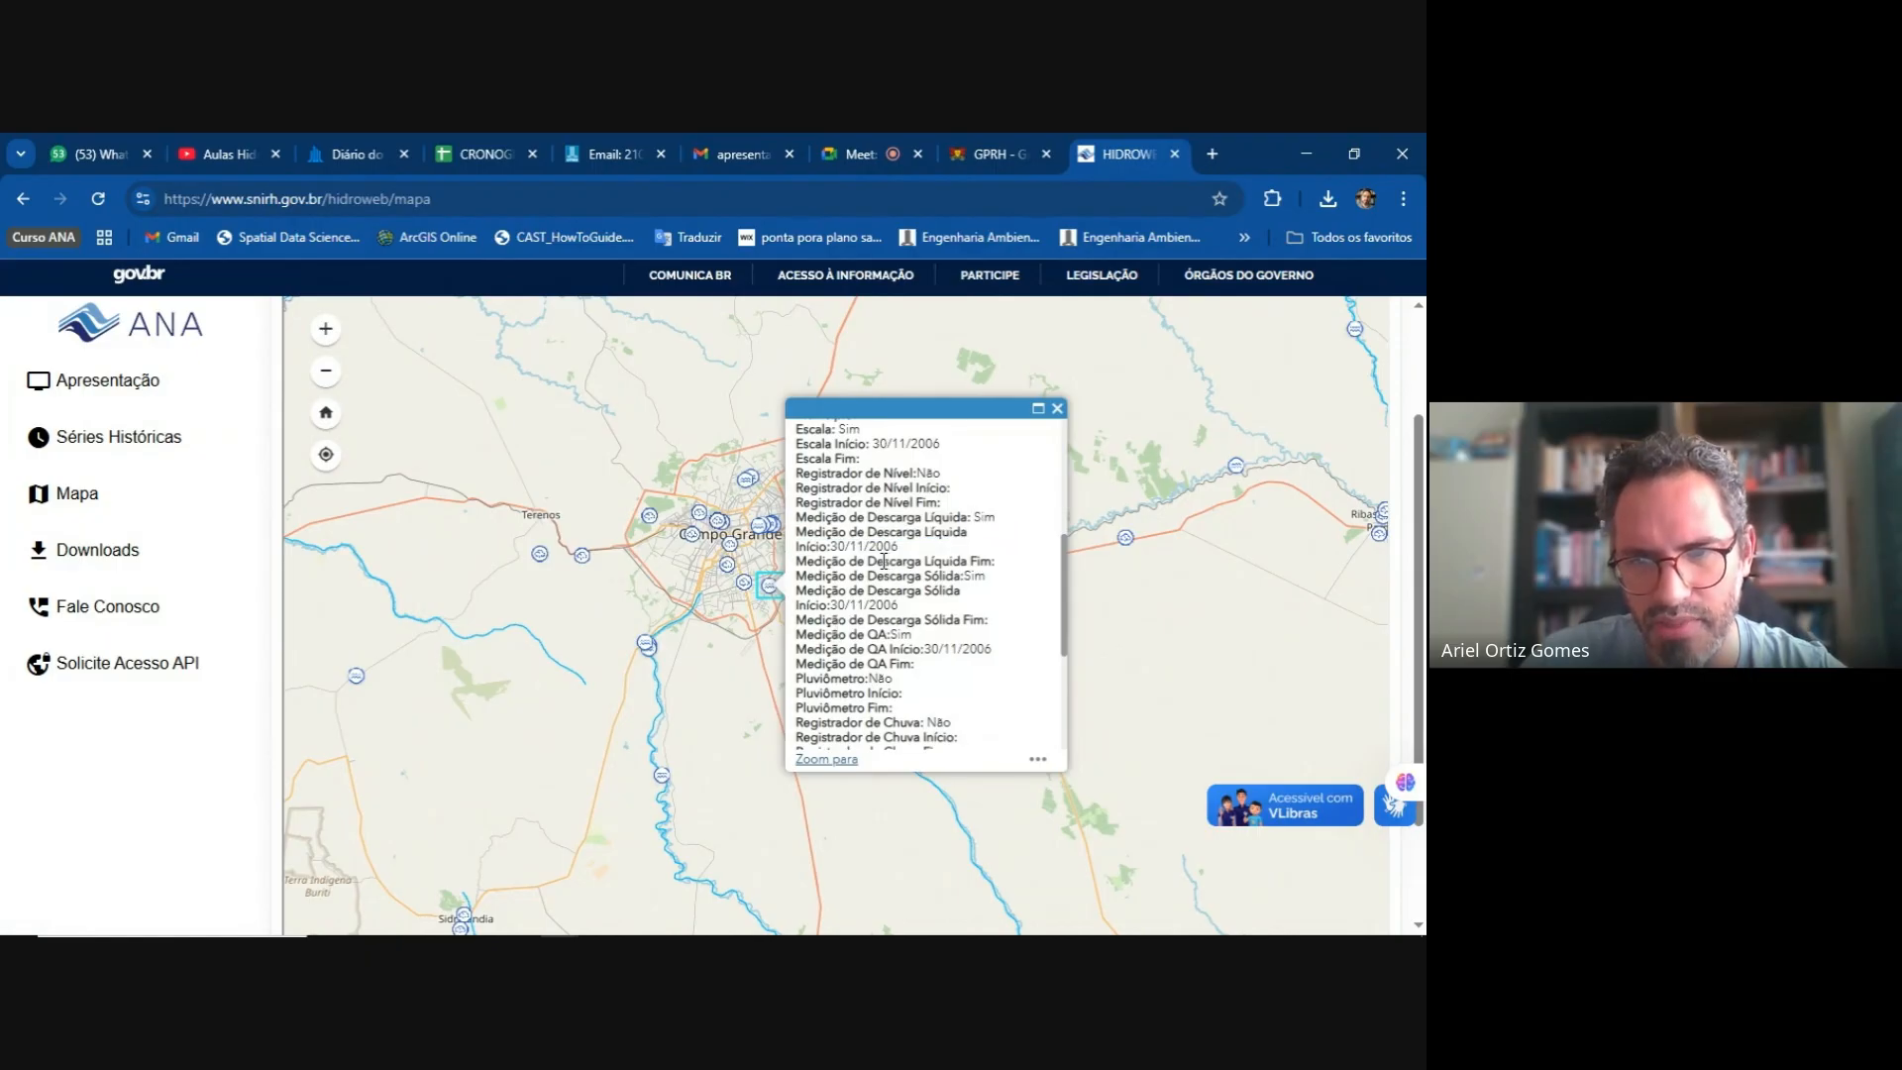
- Review the CAPTAÇÃO LAGEADO station's name and its remaining instrument entries, and close its details
{"action": "scroll", "coordinate": [885, 562], "scroll_direction": "up", "scroll_amount": 3}
{"action": "left_click_drag", "start_coordinate": [837, 481], "coordinate": [975, 484]}
{"action": "scroll", "coordinate": [938, 637], "scroll_direction": "down", "scroll_amount": 3}
{"action": "scroll", "coordinate": [938, 637], "scroll_direction": "down", "scroll_amount": 5}
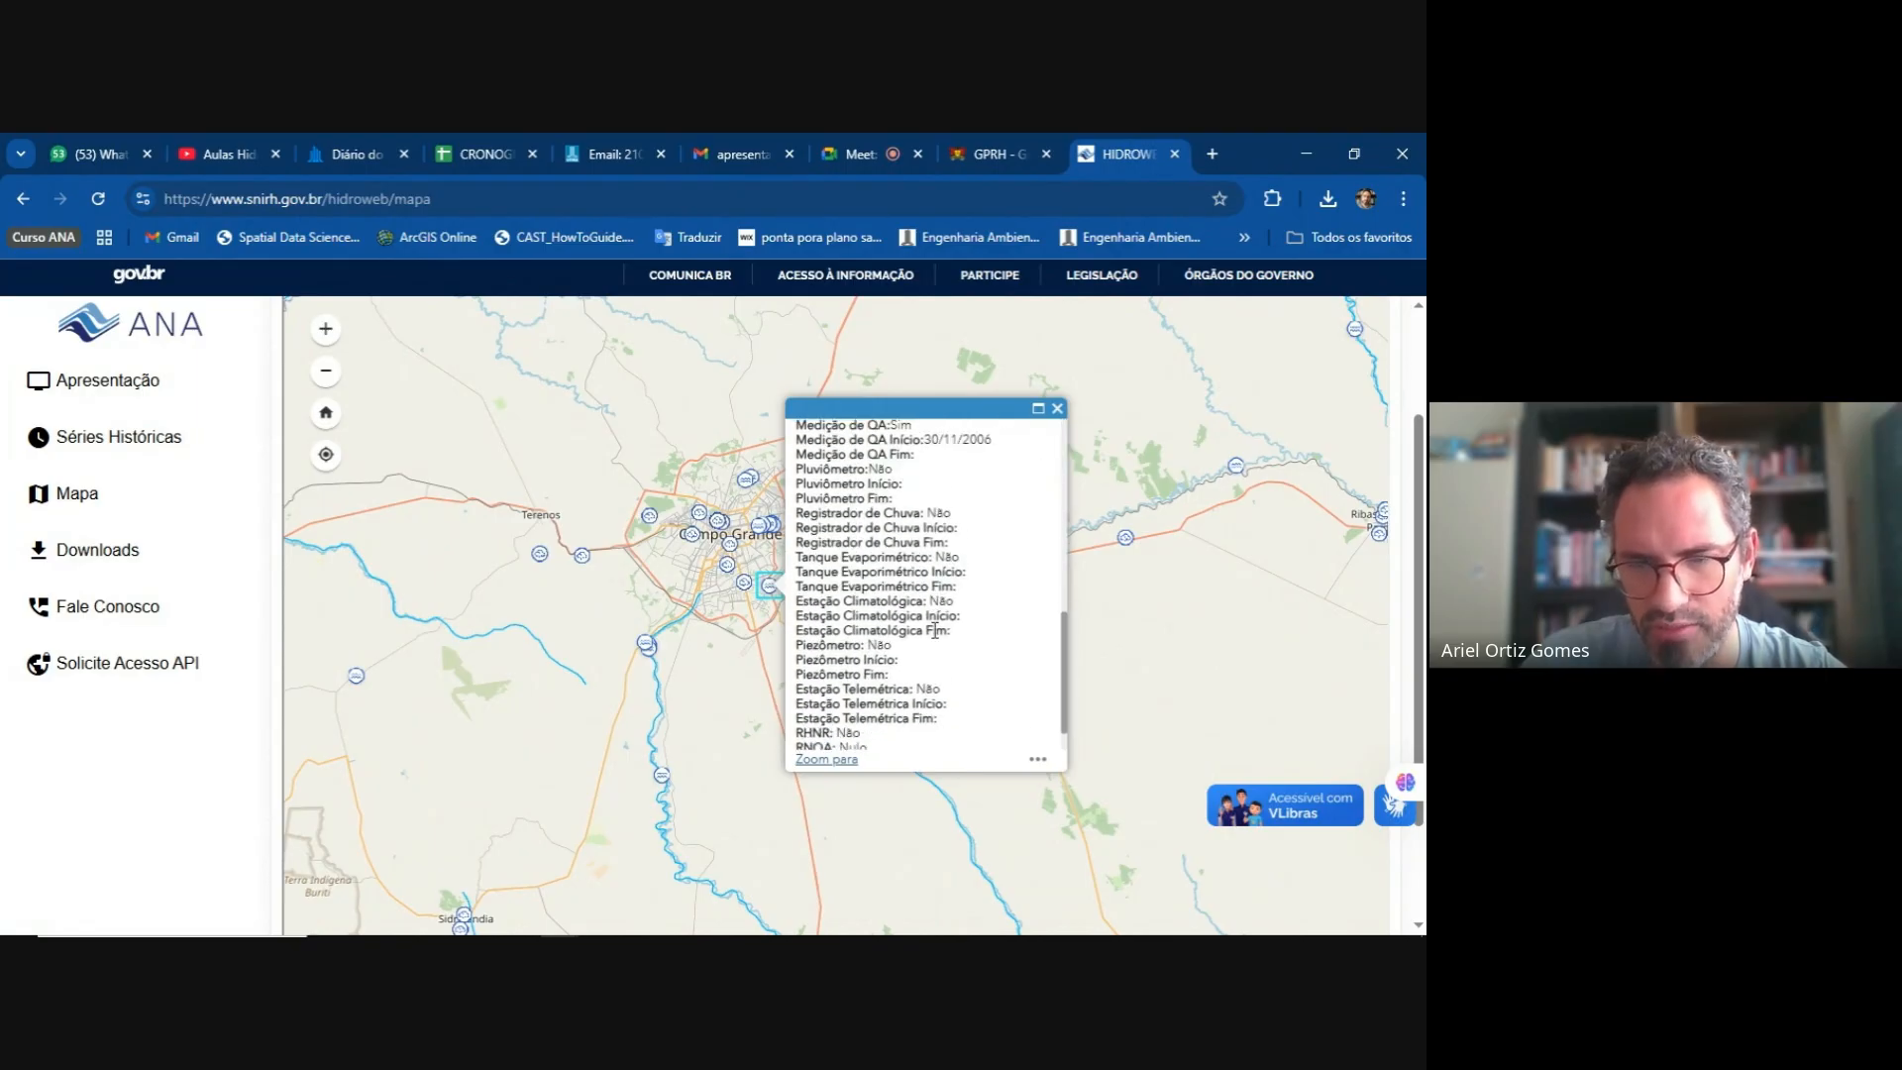
{"action": "scroll", "coordinate": [932, 639], "scroll_direction": "up", "scroll_amount": 8}
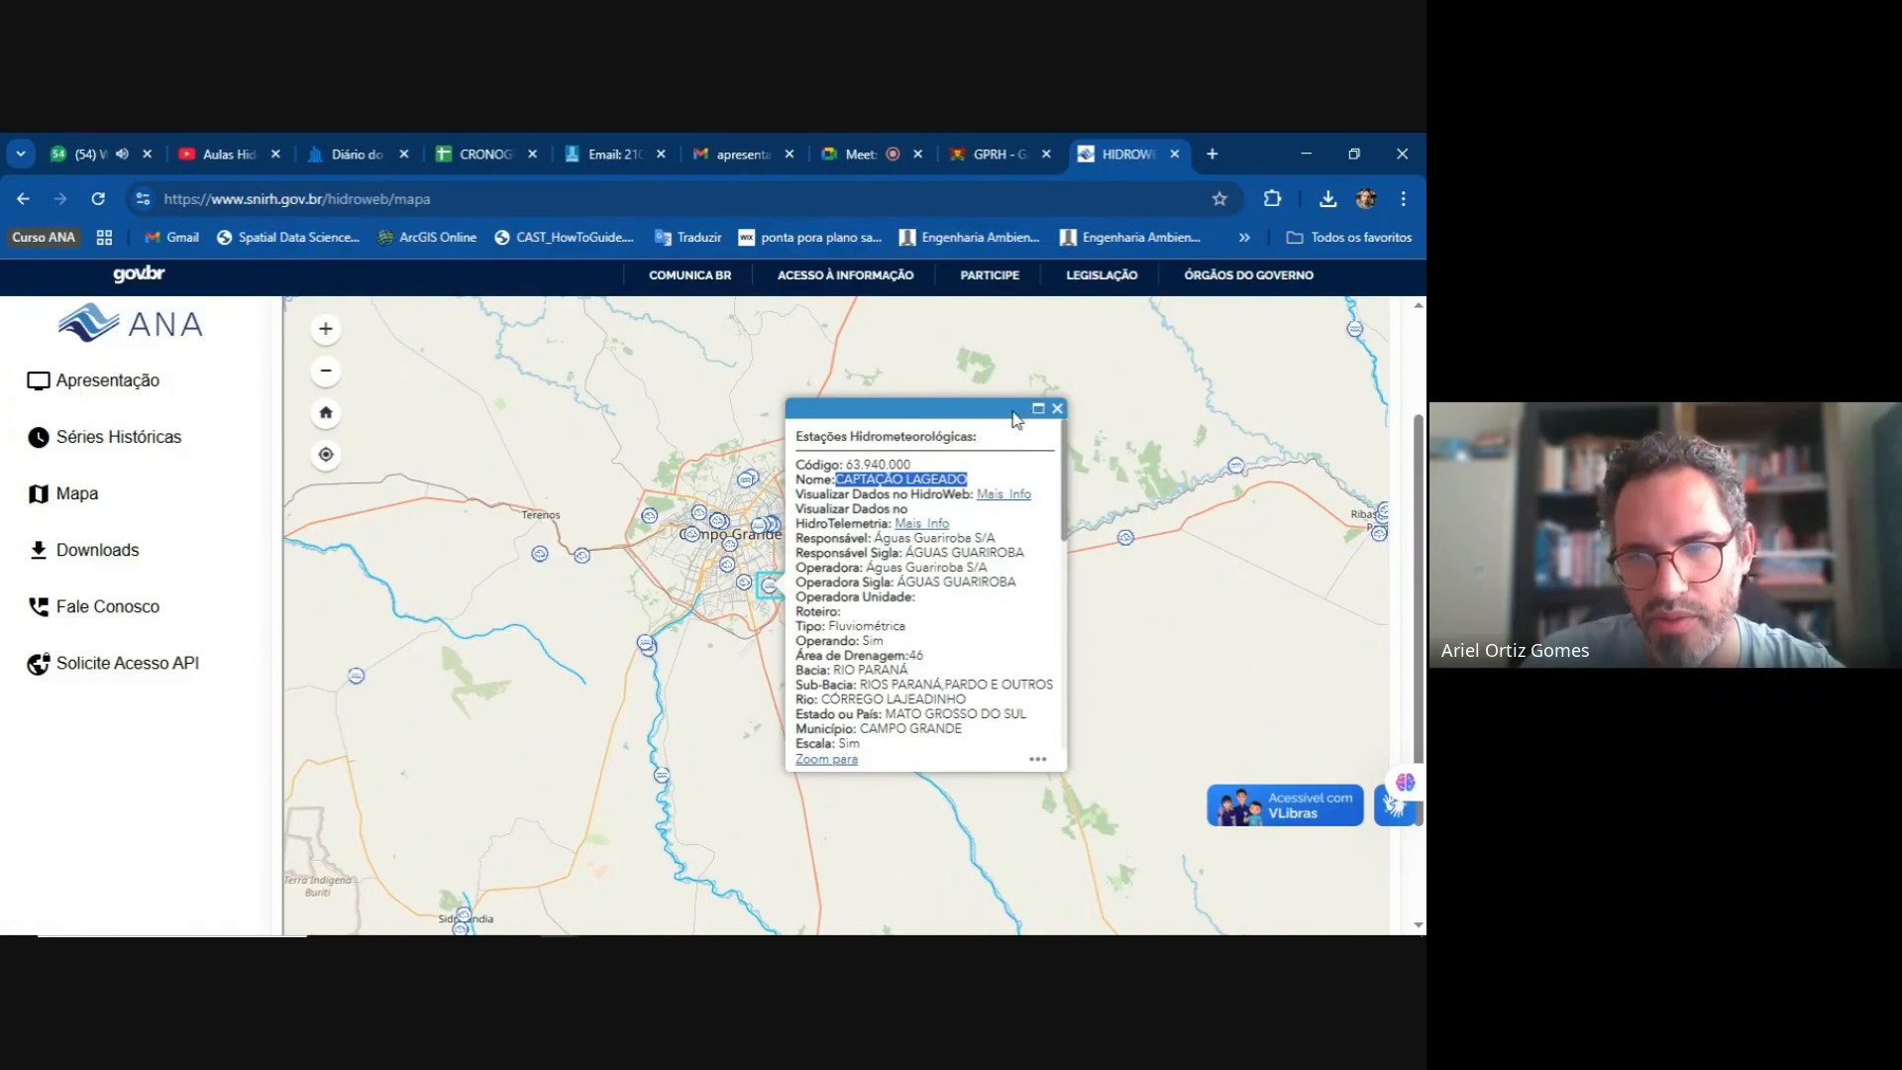
{"action": "left_click", "coordinate": [1057, 408]}
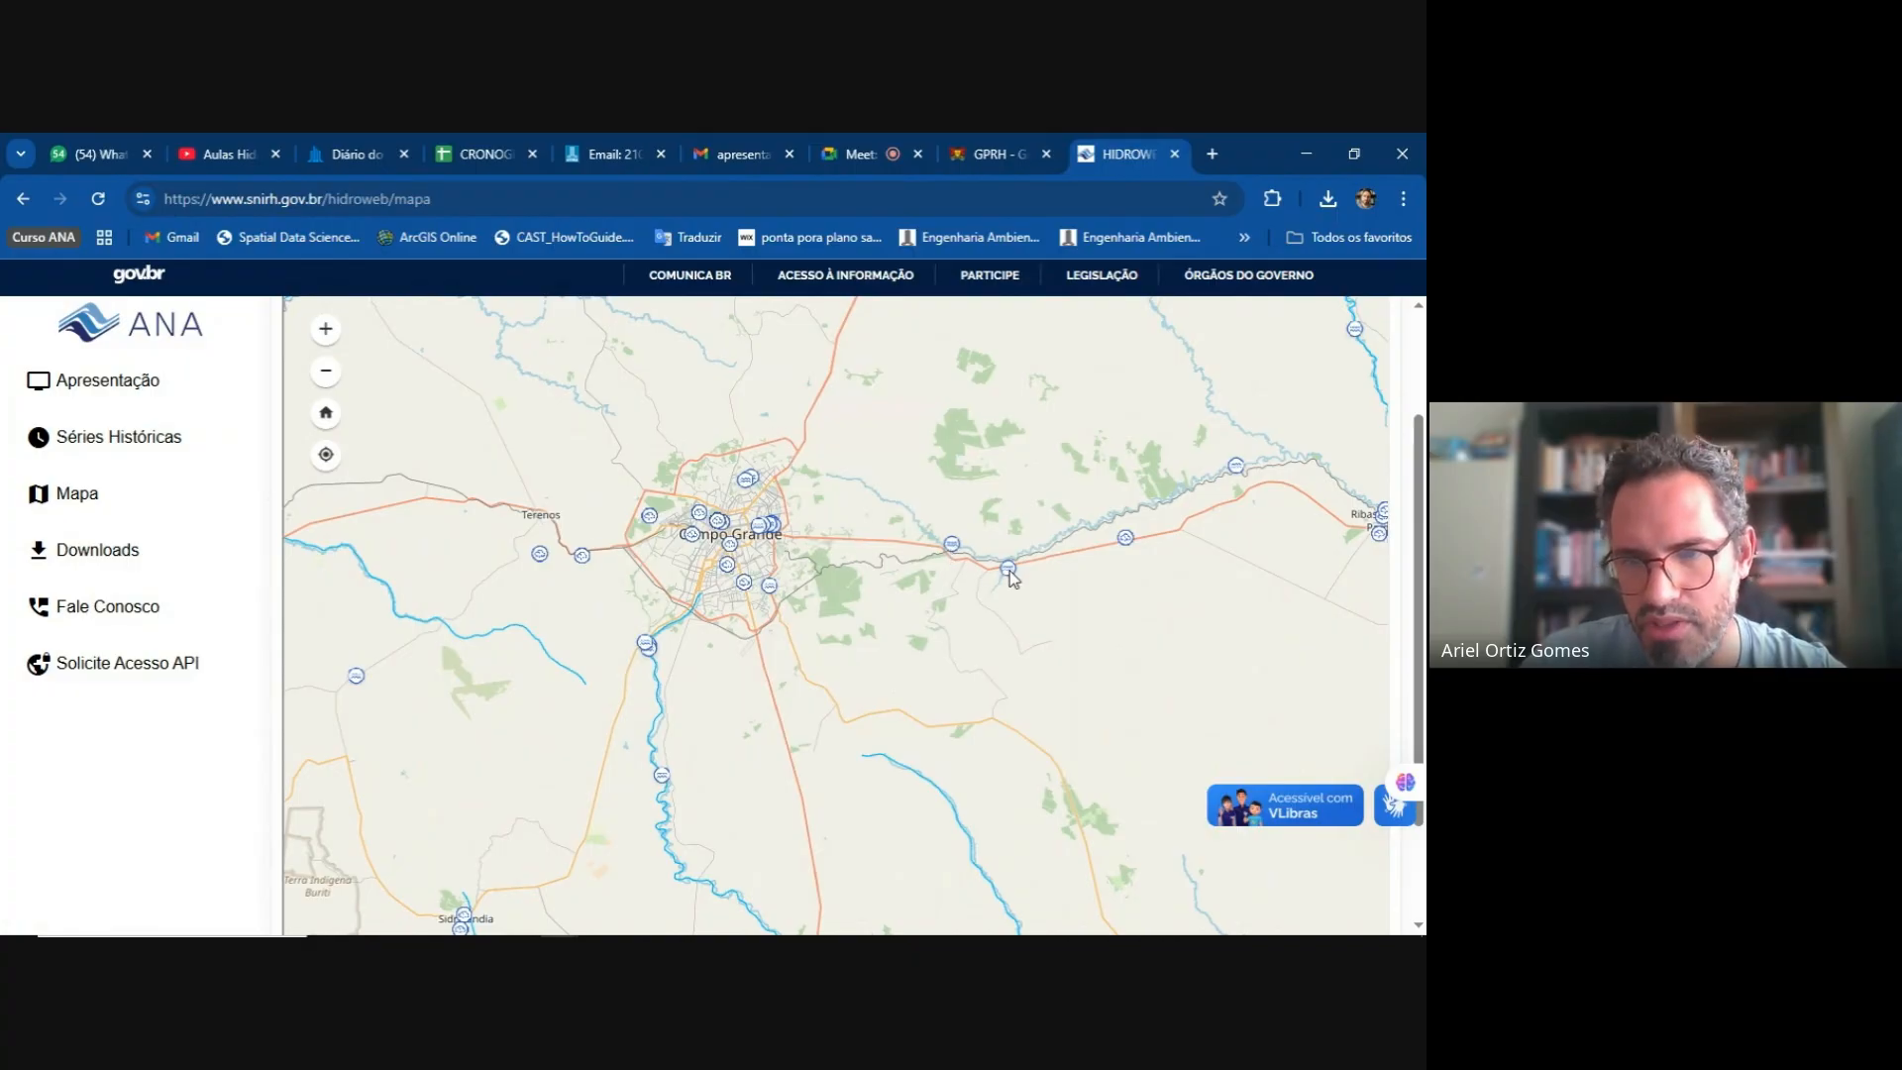
- Open the ALEGRE rainfall station on the road east of Campo Grande, look over its details and close them
{"action": "left_click", "coordinate": [1126, 542]}
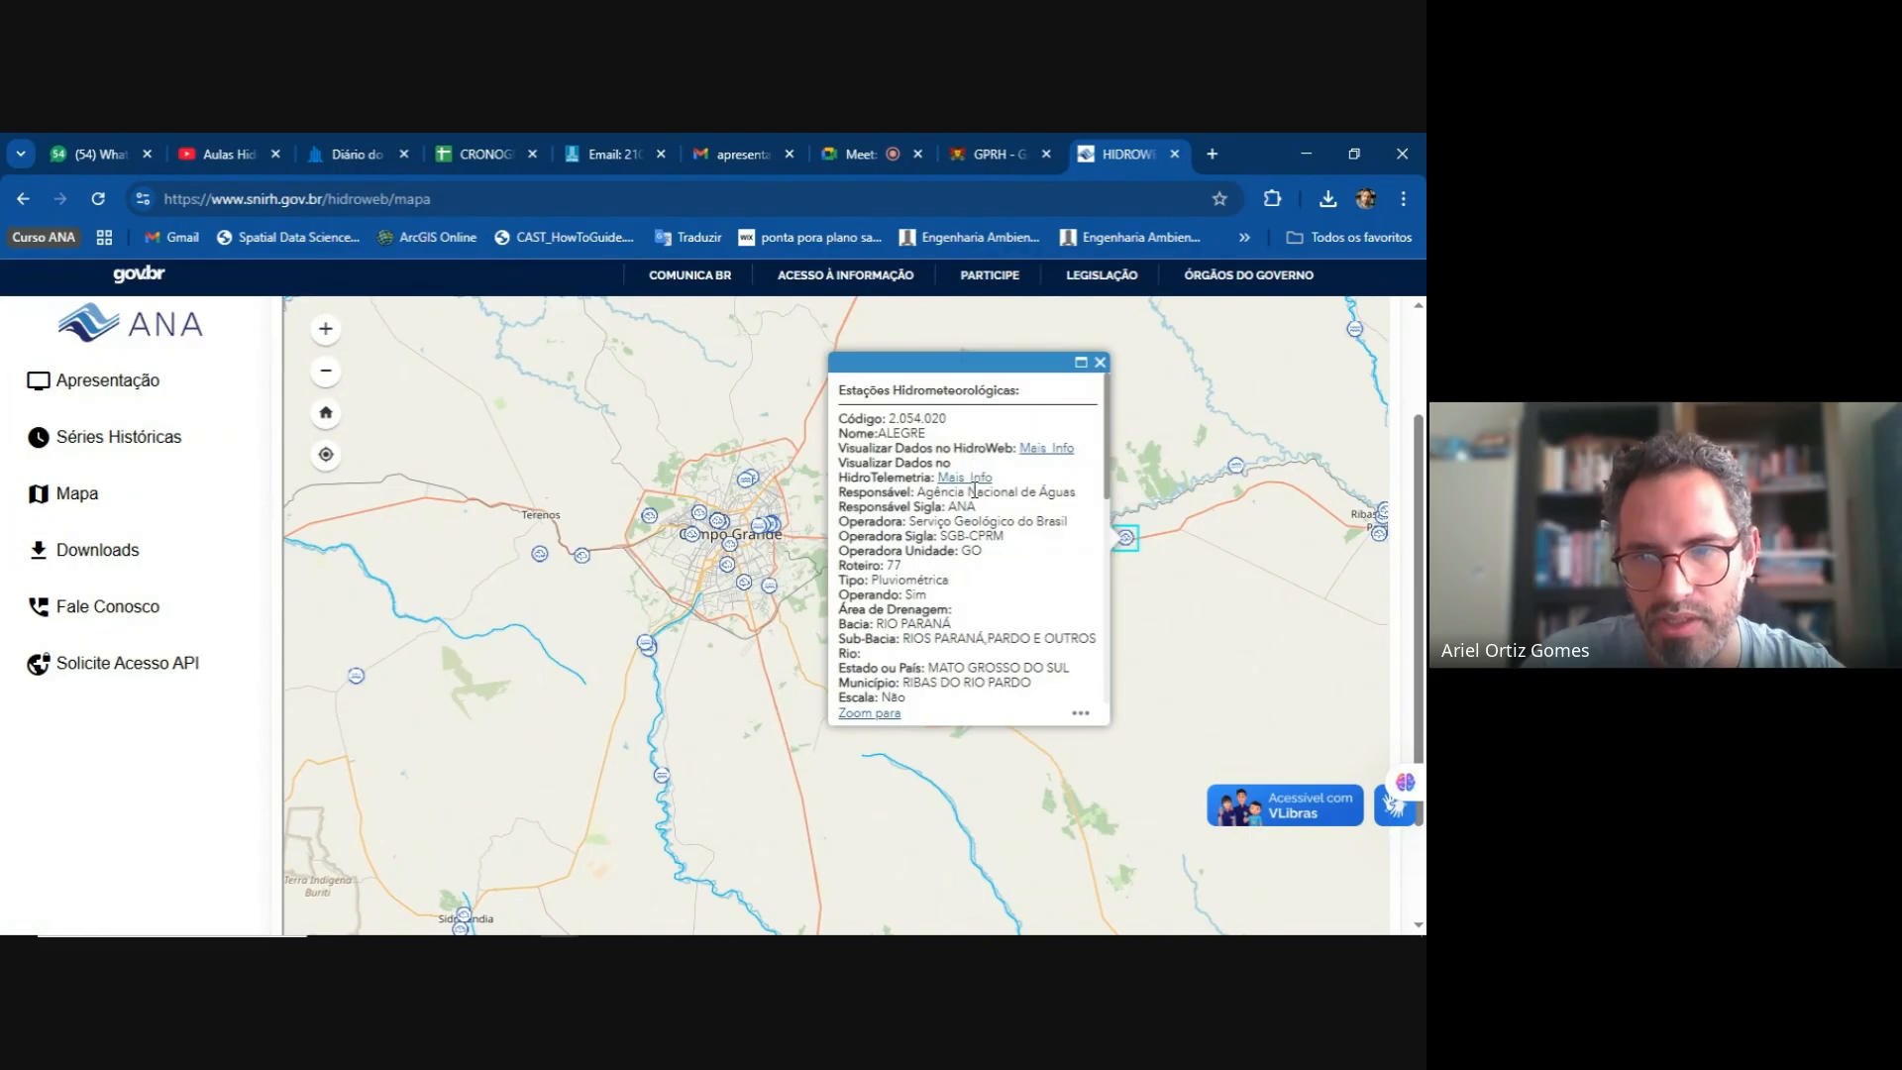
{"action": "scroll", "coordinate": [976, 503], "scroll_direction": "down", "scroll_amount": 1}
{"action": "scroll", "coordinate": [971, 501], "scroll_direction": "up", "scroll_amount": 1}
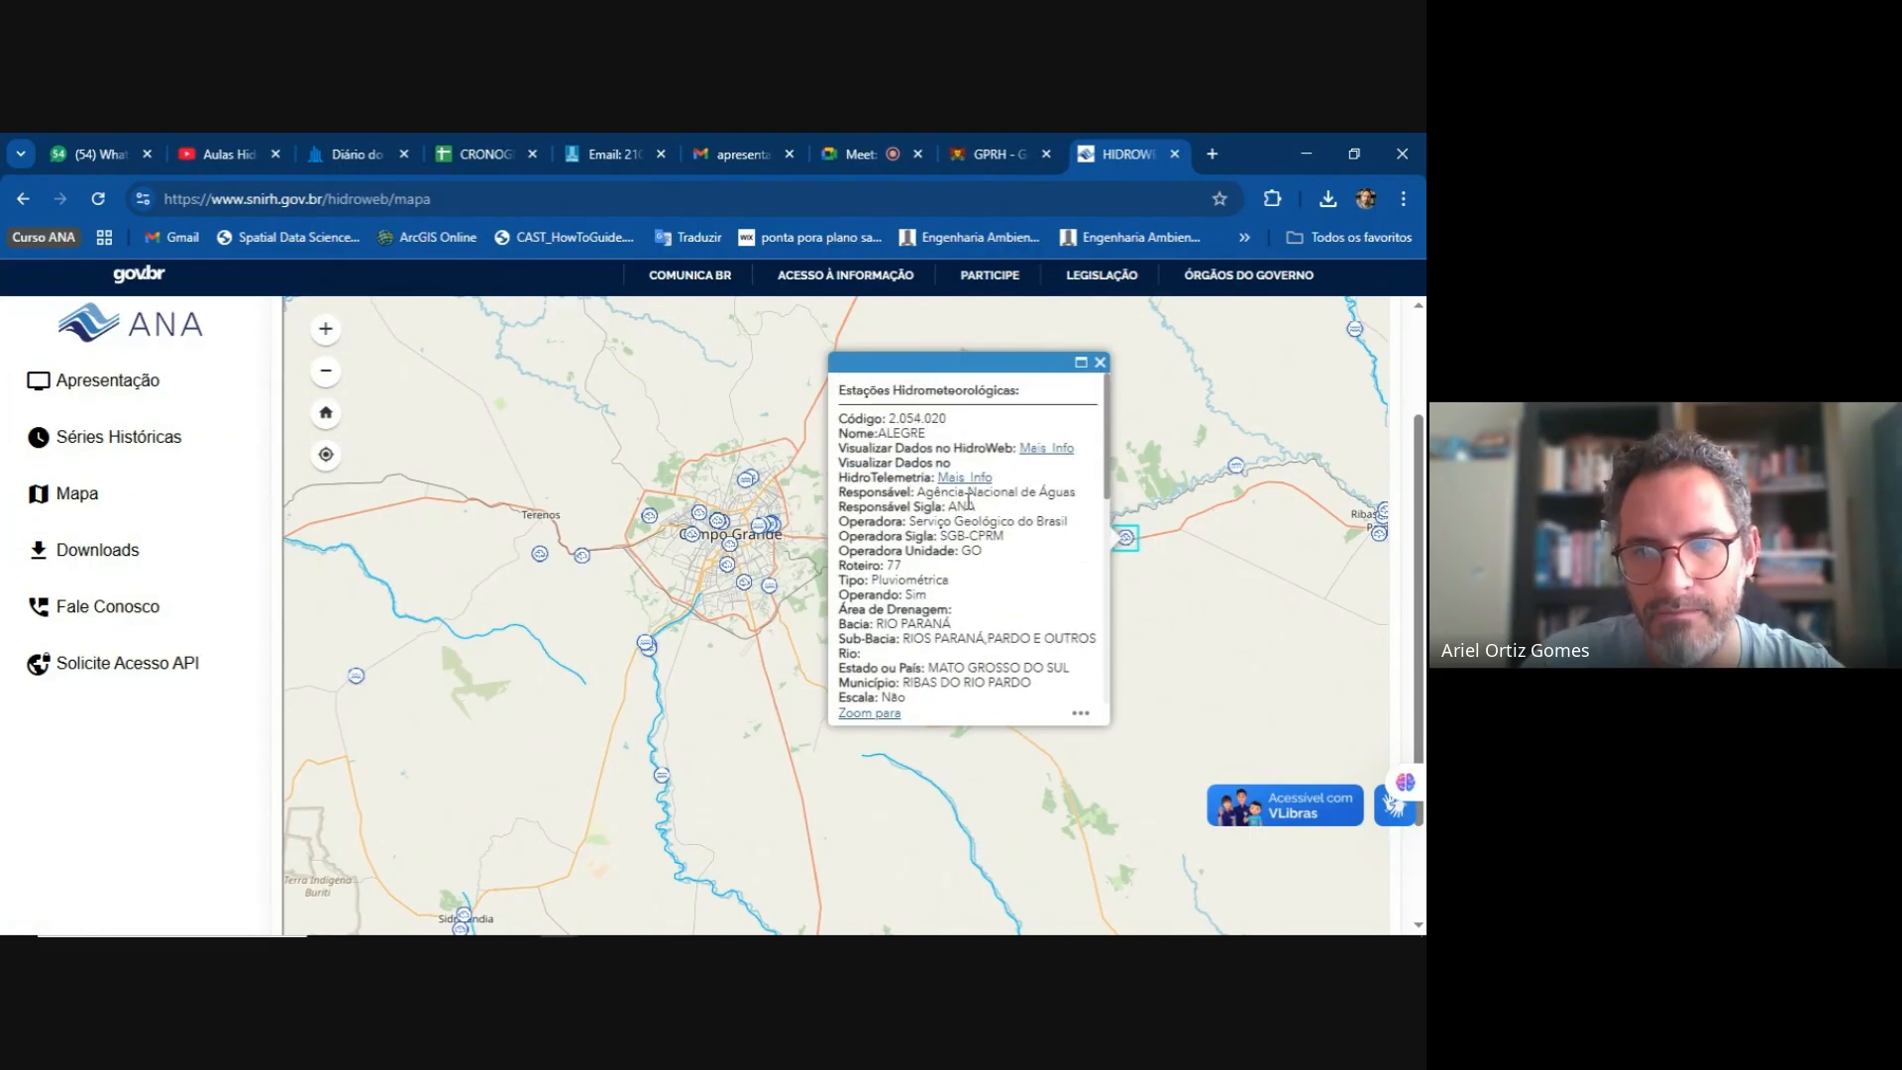
{"action": "left_click", "coordinate": [1100, 362]}
- Find the station on the Rio Aquidauana northwest of Campo Grande and open the information for that point
{"action": "scroll", "coordinate": [586, 479], "scroll_direction": "down", "scroll_amount": 2}
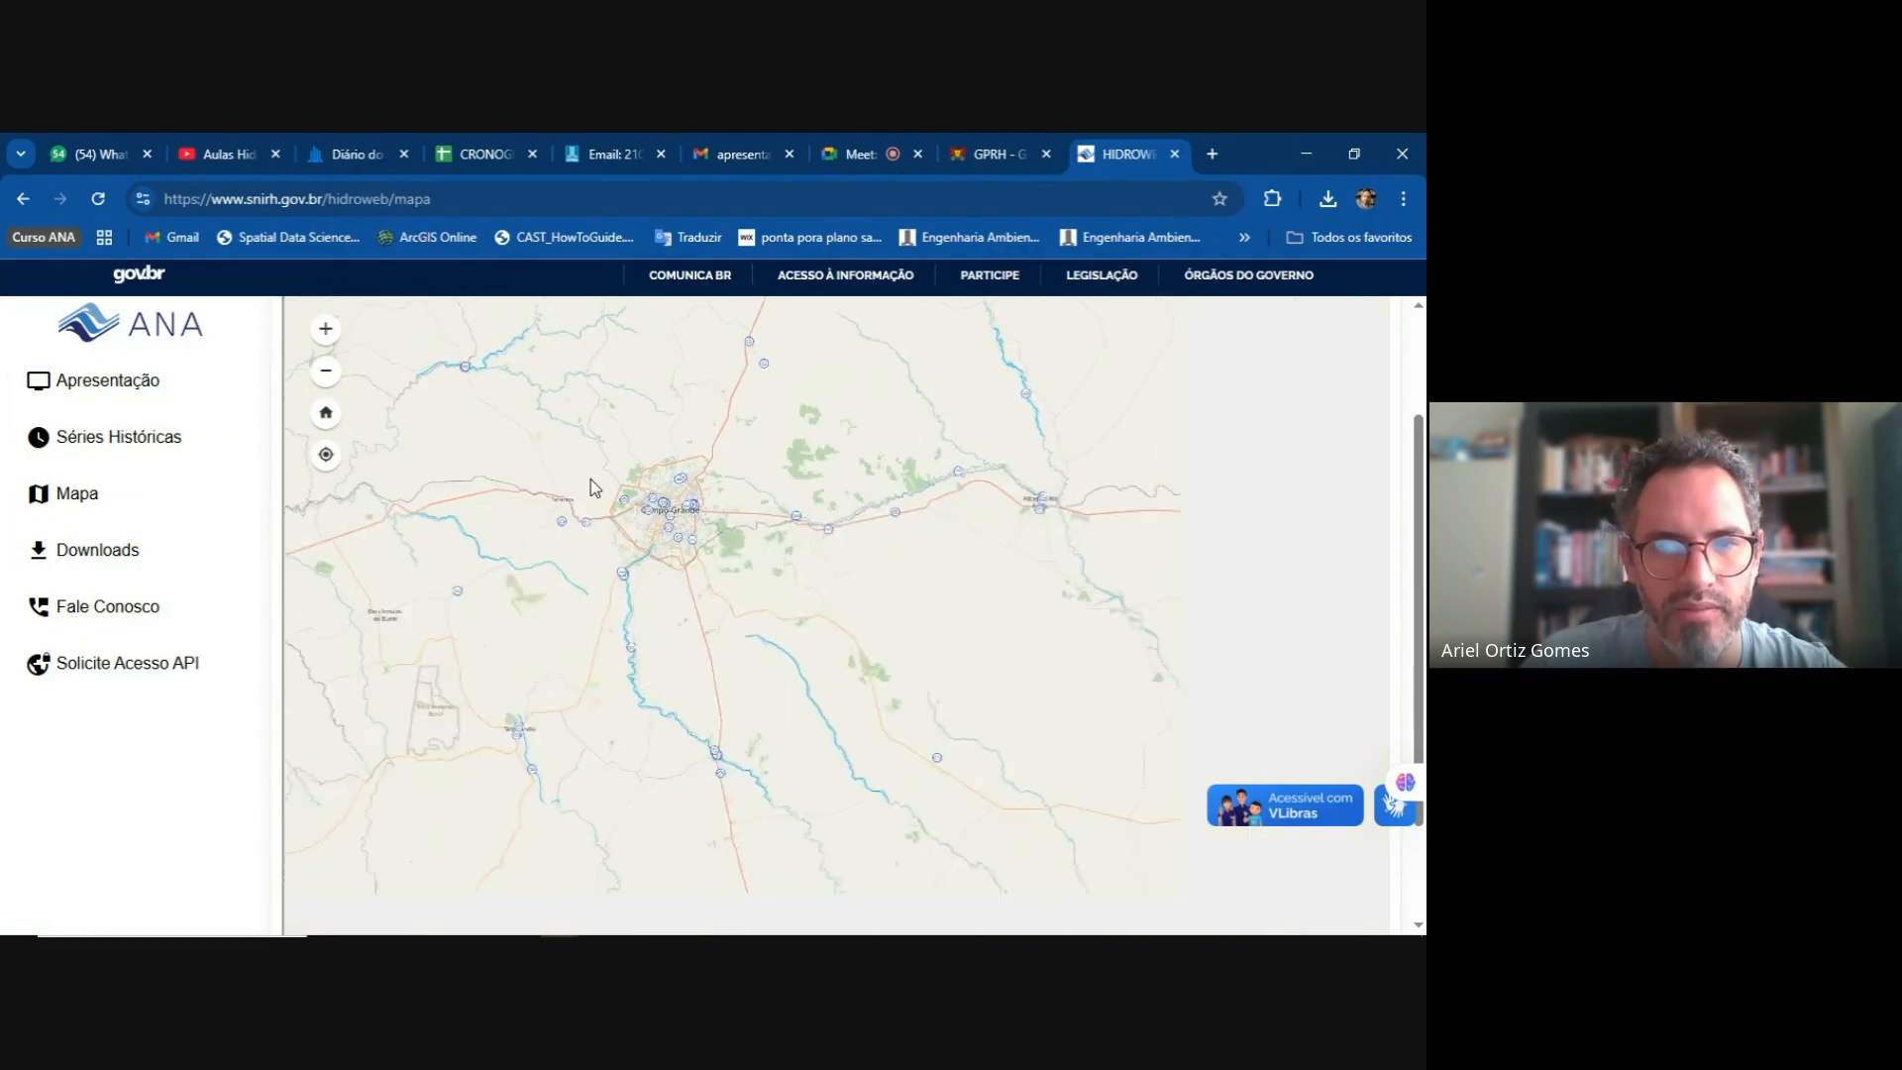
{"action": "left_click_drag", "start_coordinate": [586, 437], "coordinate": [738, 620]}
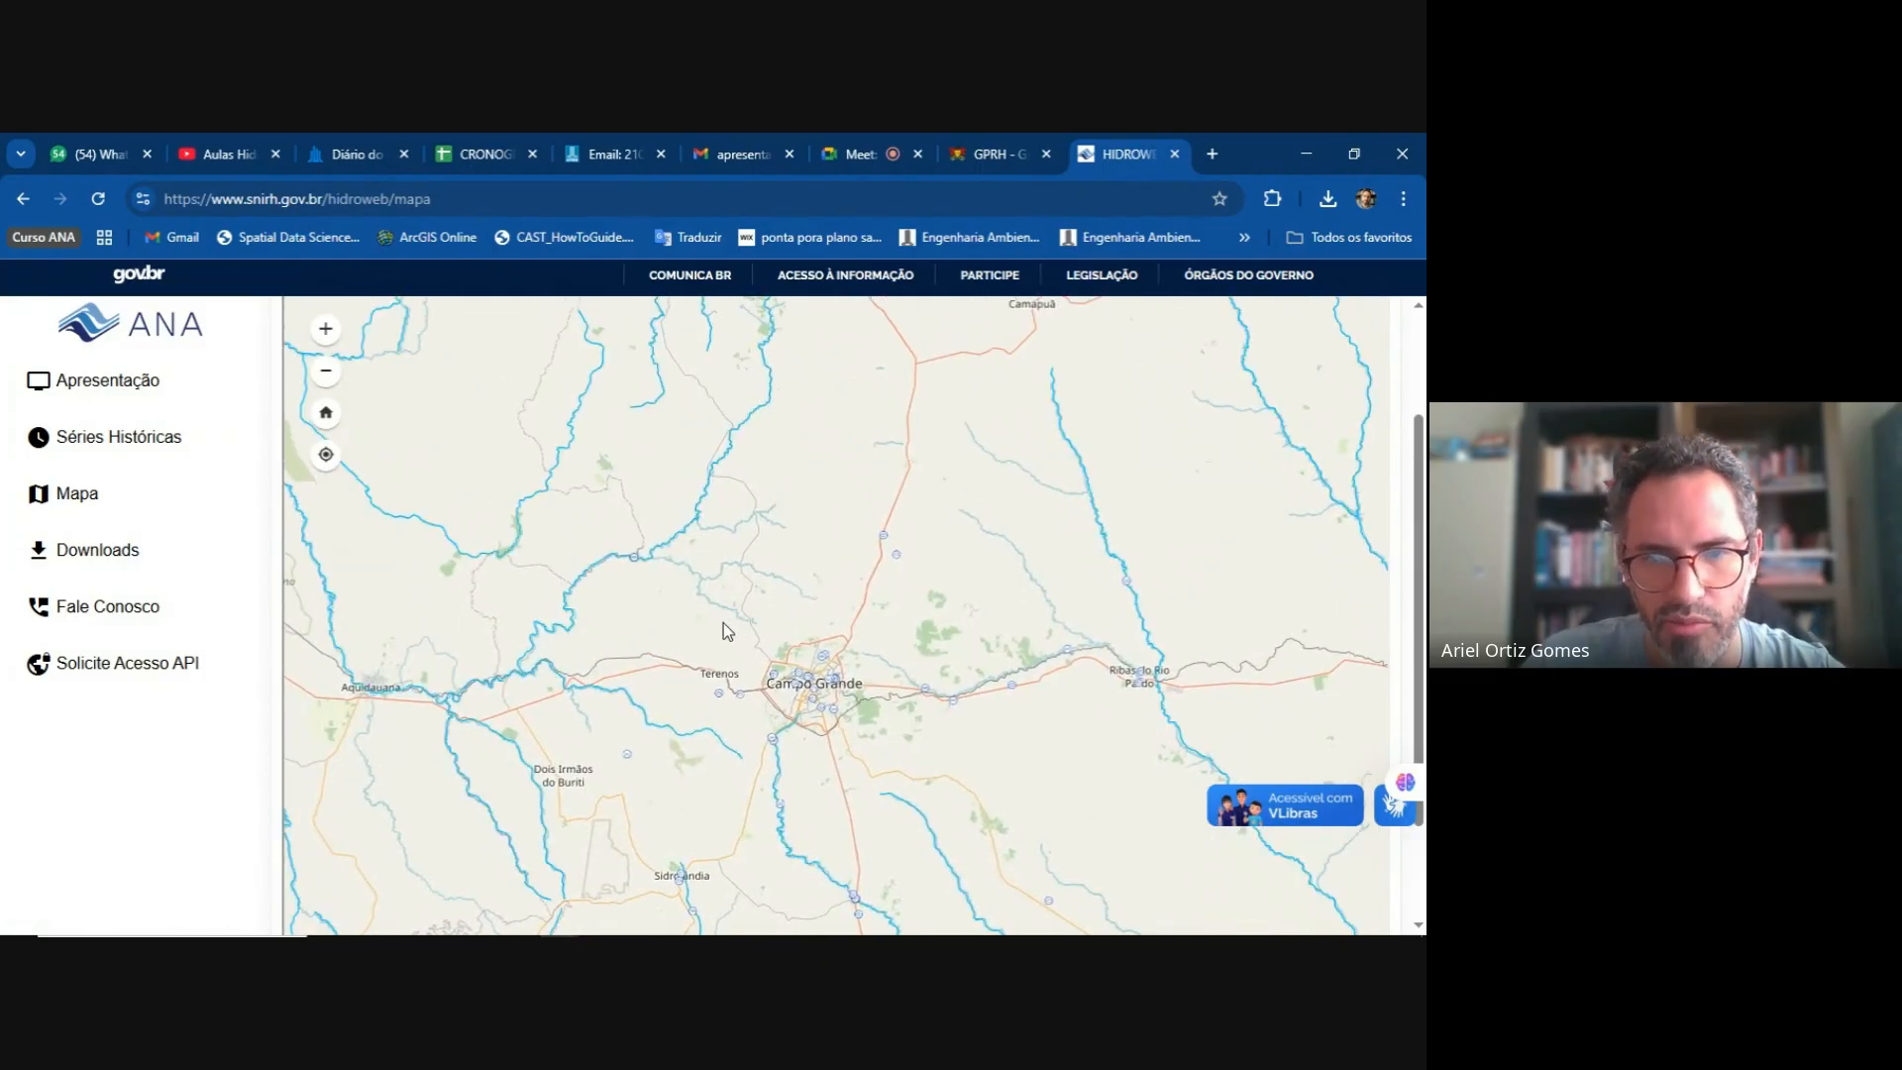
{"action": "scroll", "coordinate": [662, 612], "scroll_direction": "up", "scroll_amount": 1}
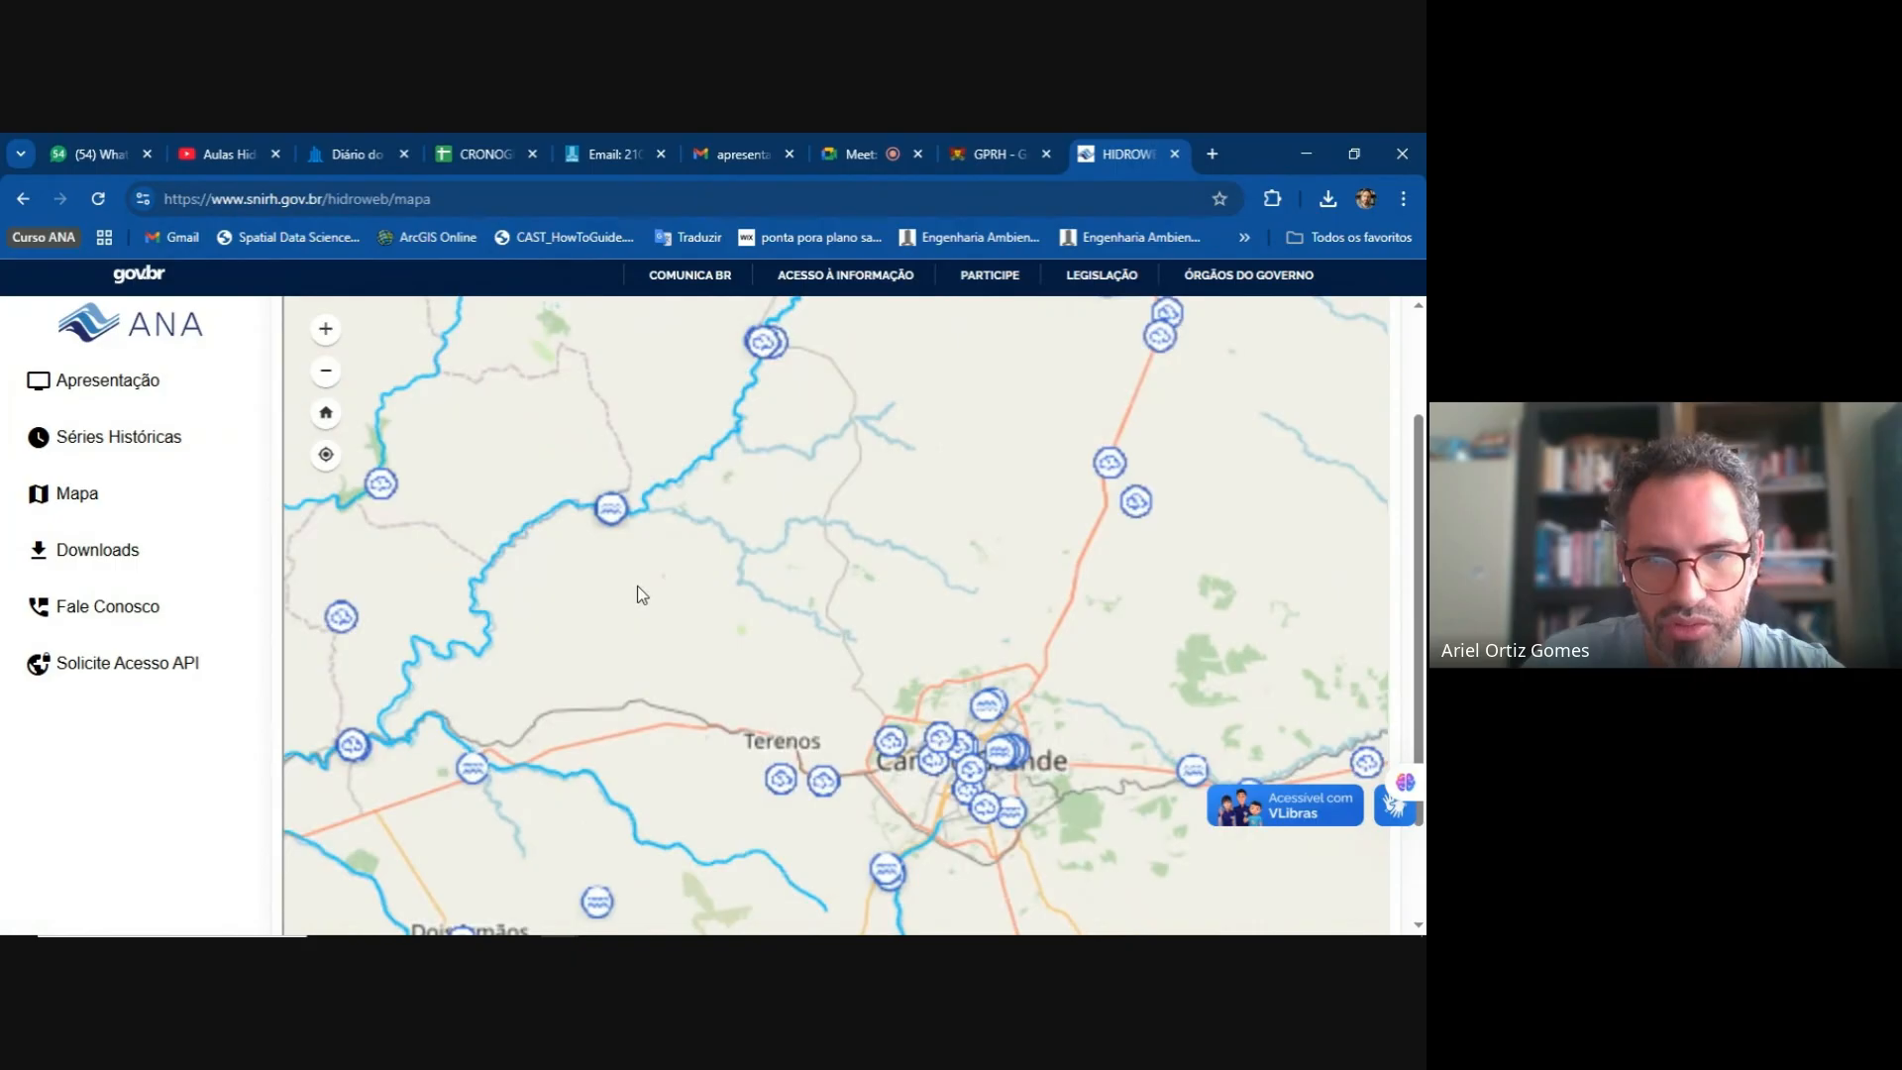
{"action": "left_click_drag", "start_coordinate": [793, 490], "coordinate": [783, 642]}
{"action": "left_click_drag", "start_coordinate": [880, 816], "coordinate": [839, 689]}
{"action": "scroll", "coordinate": [769, 693], "scroll_direction": "up", "scroll_amount": 1}
{"action": "scroll", "coordinate": [639, 622], "scroll_direction": "up", "scroll_amount": 1}
{"action": "scroll", "coordinate": [629, 595], "scroll_direction": "up", "scroll_amount": 2}
{"action": "left_click_drag", "start_coordinate": [626, 563], "coordinate": [660, 656]}
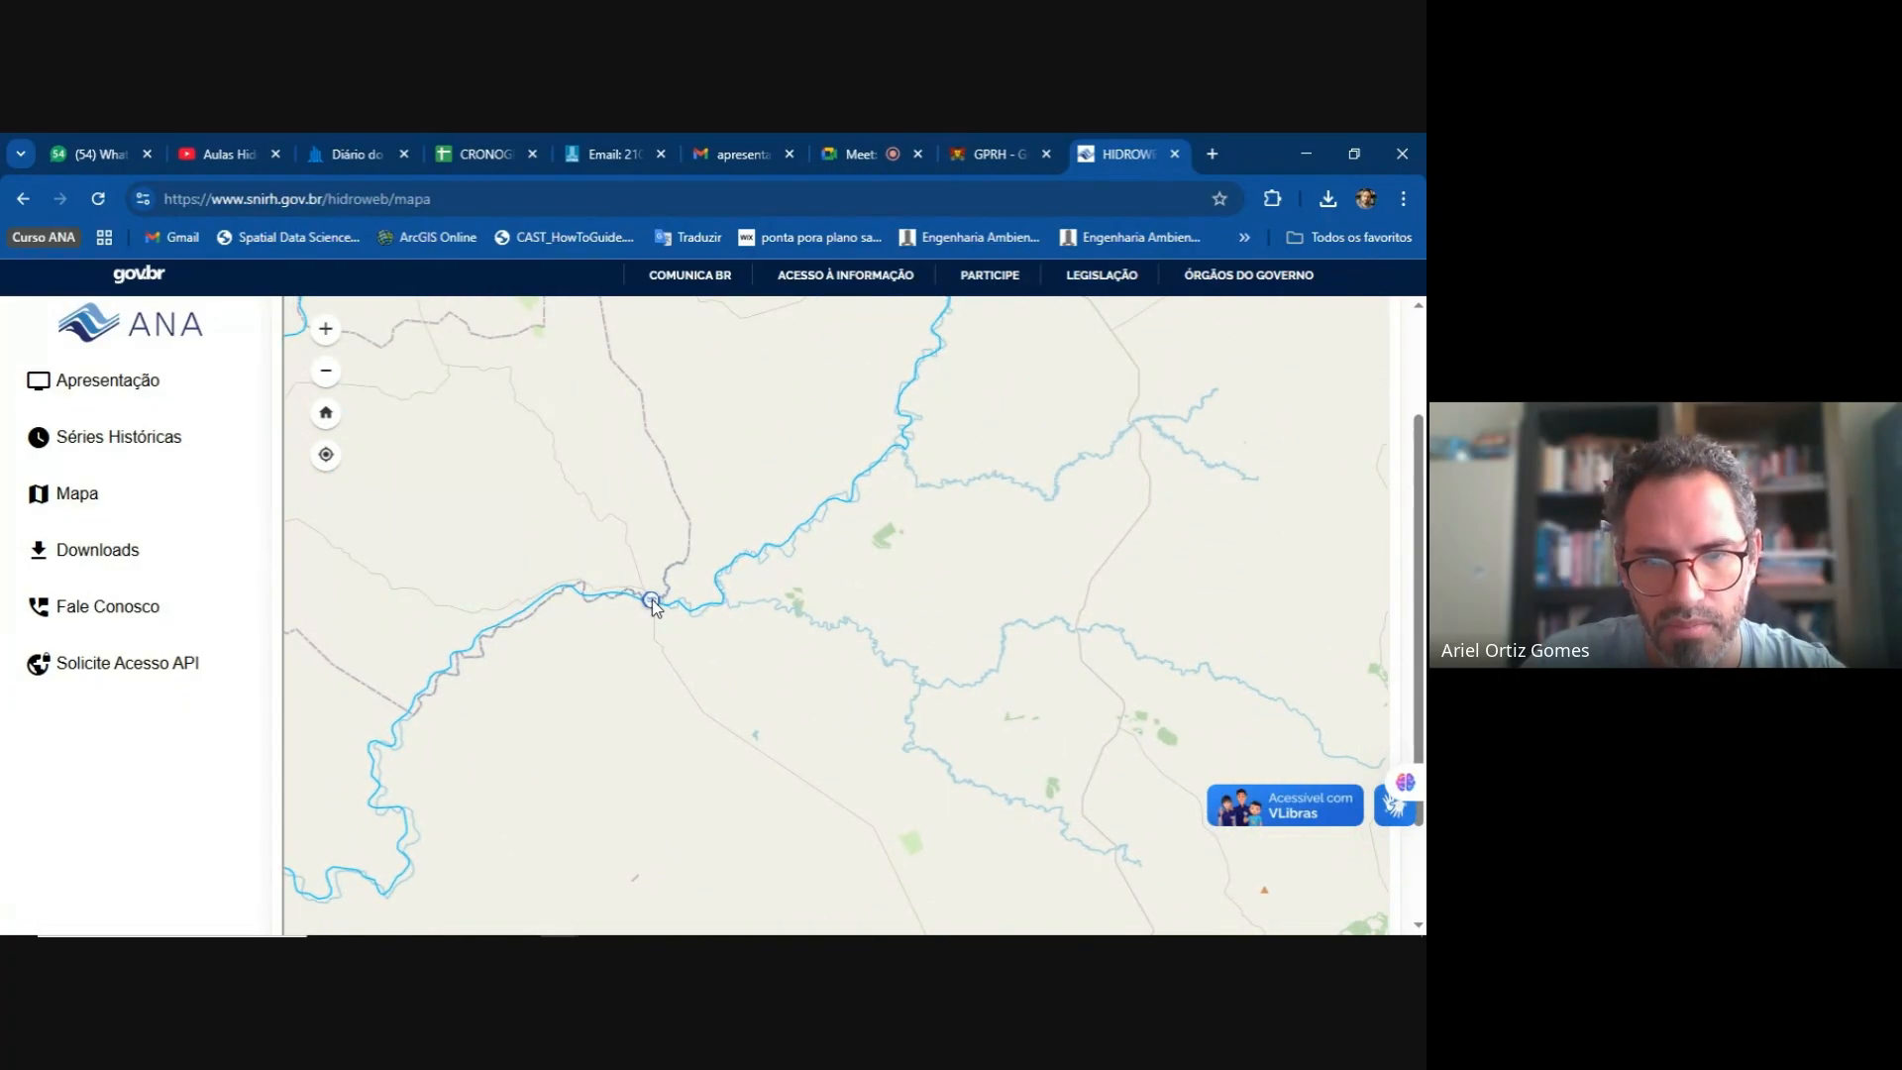
{"action": "left_click", "coordinate": [653, 606]}
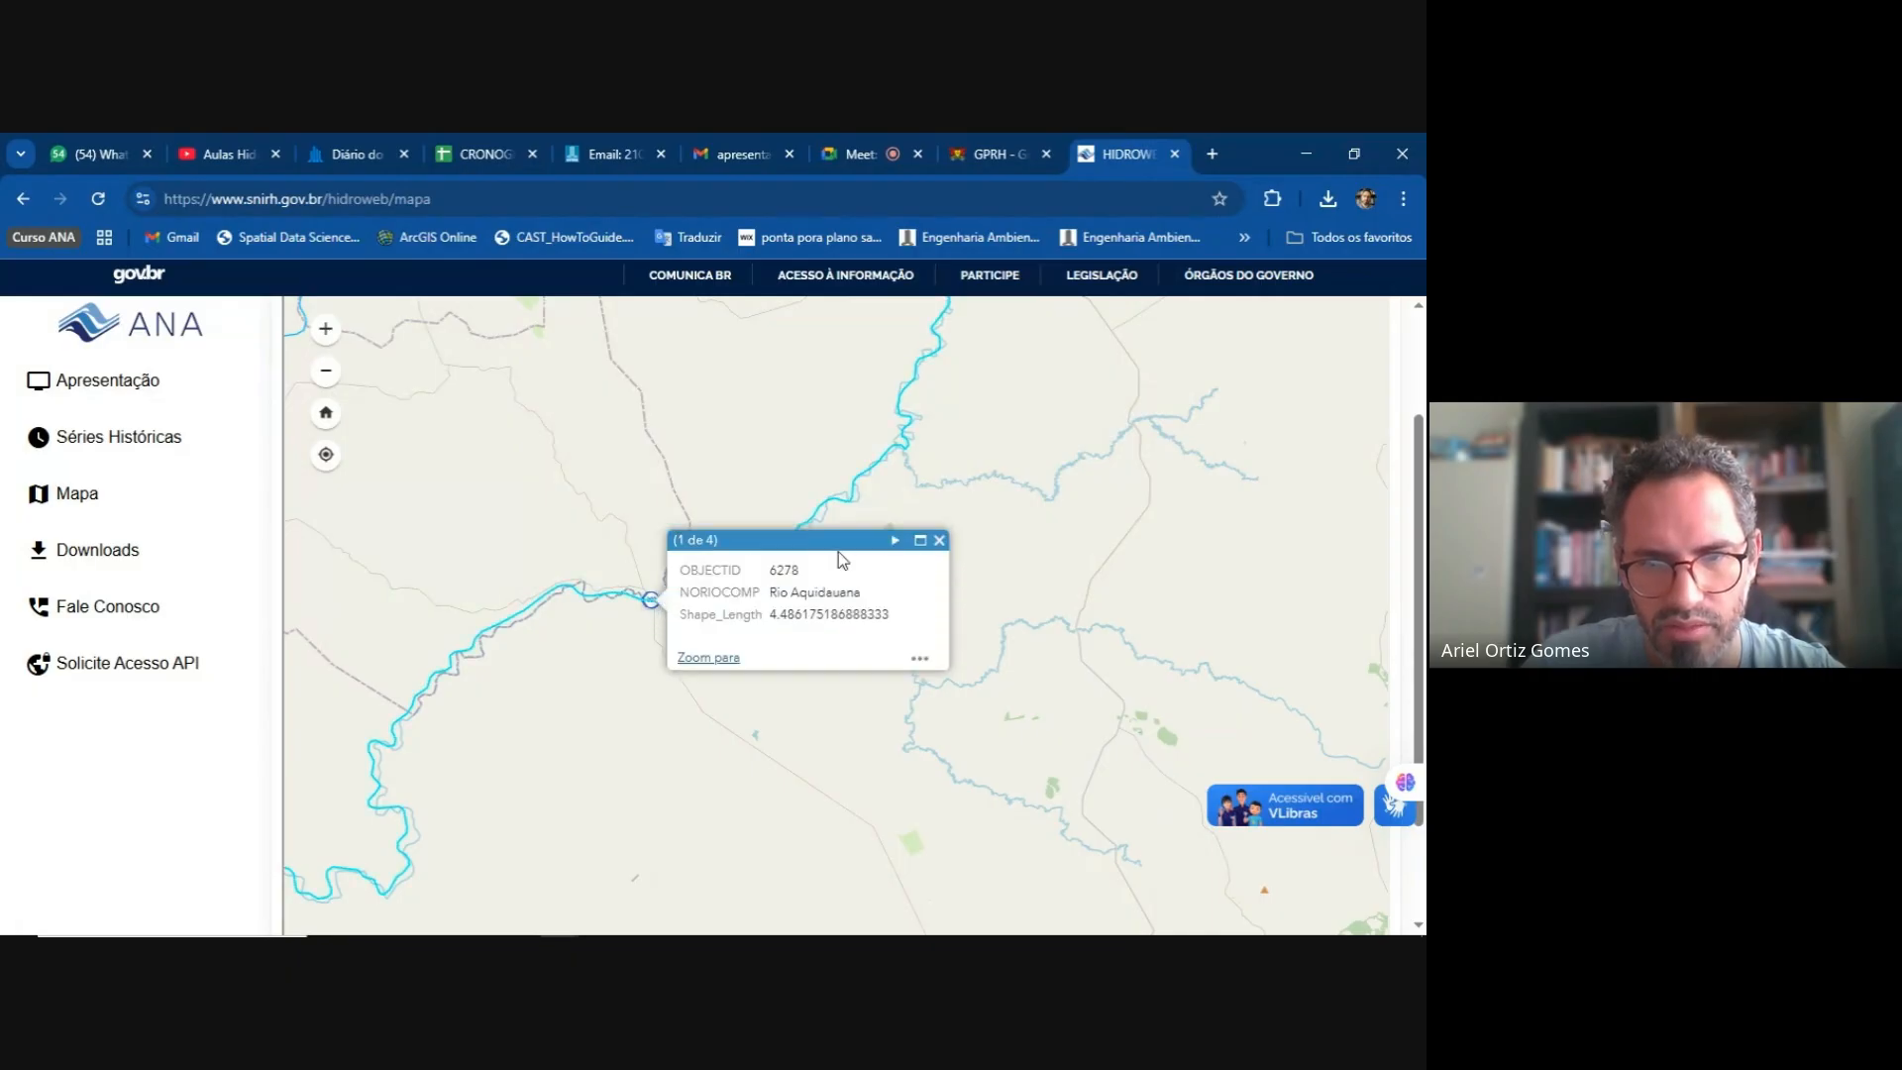
- Show the second record at this point, the TERENOS station, and check its code
{"action": "left_click", "coordinate": [895, 539]}
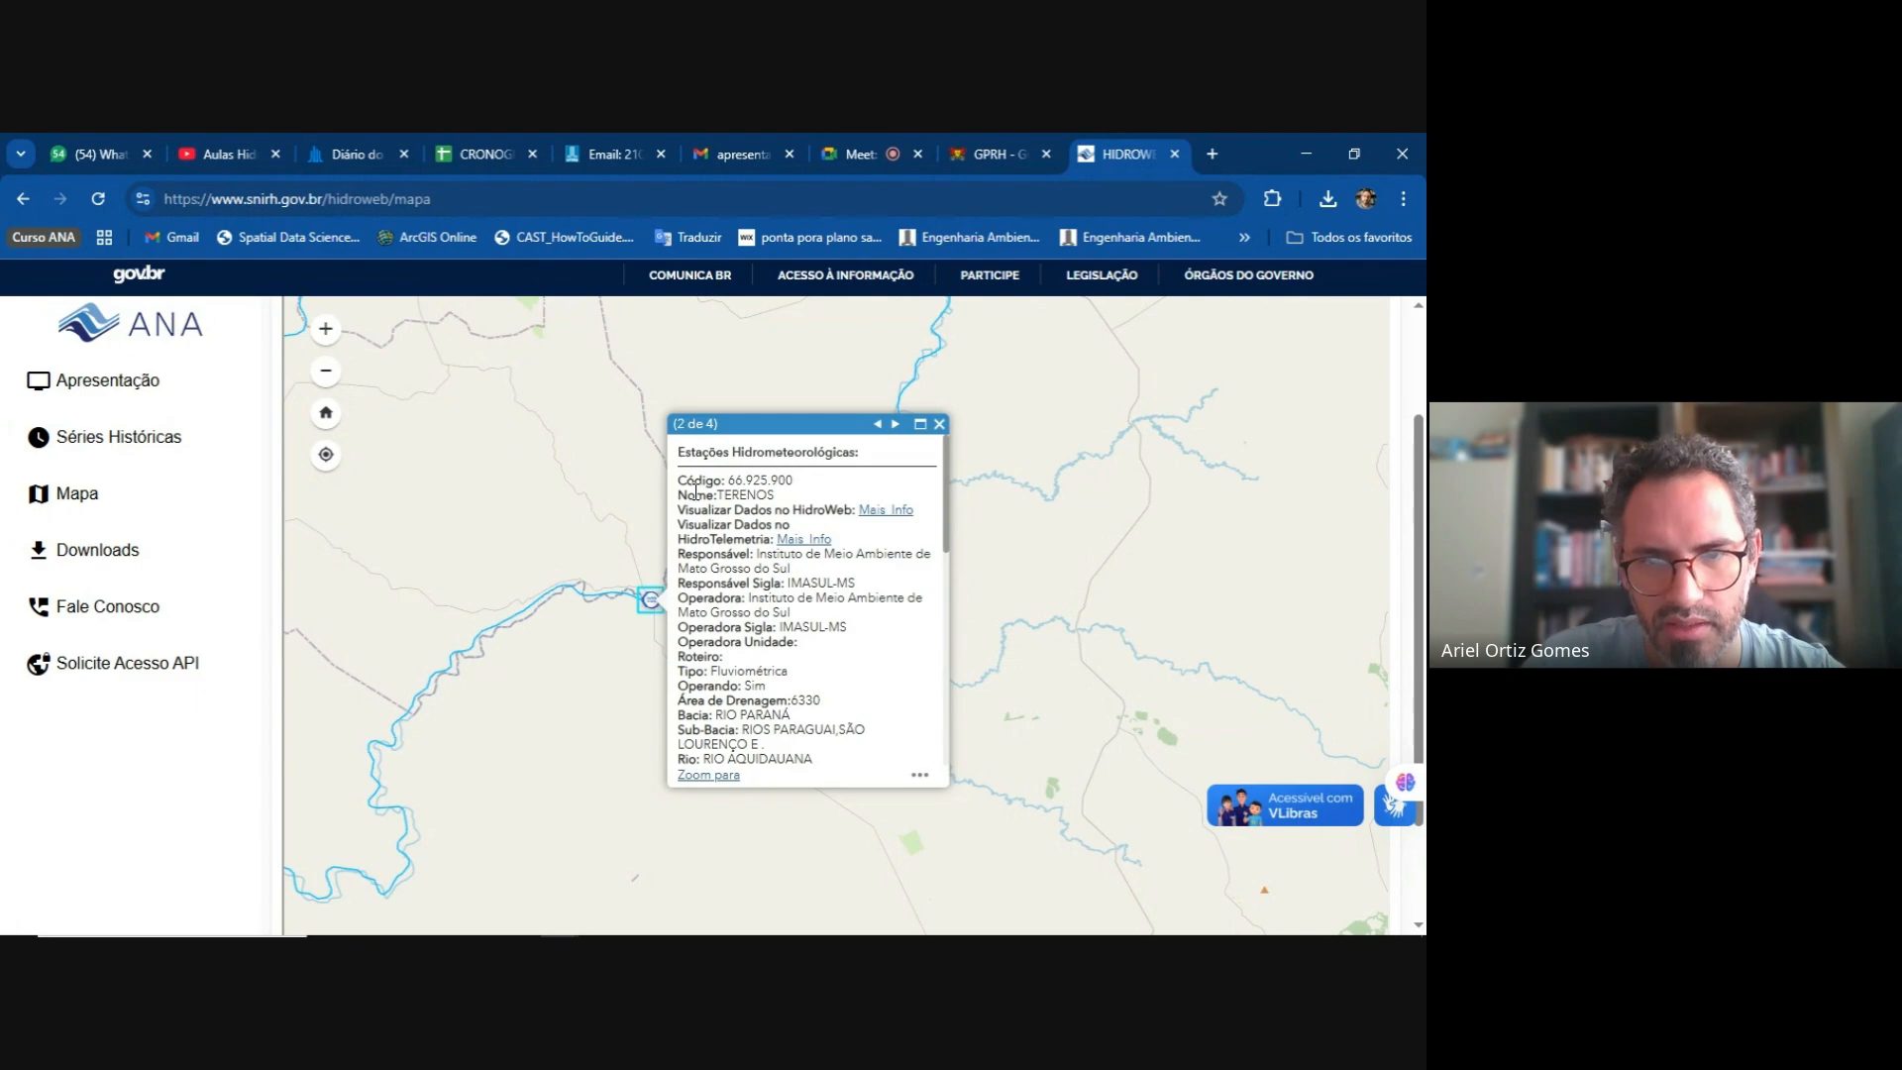
{"action": "mouse_move", "coordinate": [722, 495]}
{"action": "left_mouse_down"}
{"action": "mouse_move", "coordinate": [795, 481]}
{"action": "mouse_move", "coordinate": [705, 480]}
{"action": "mouse_move", "coordinate": [728, 481]}
{"action": "left_mouse_up"}
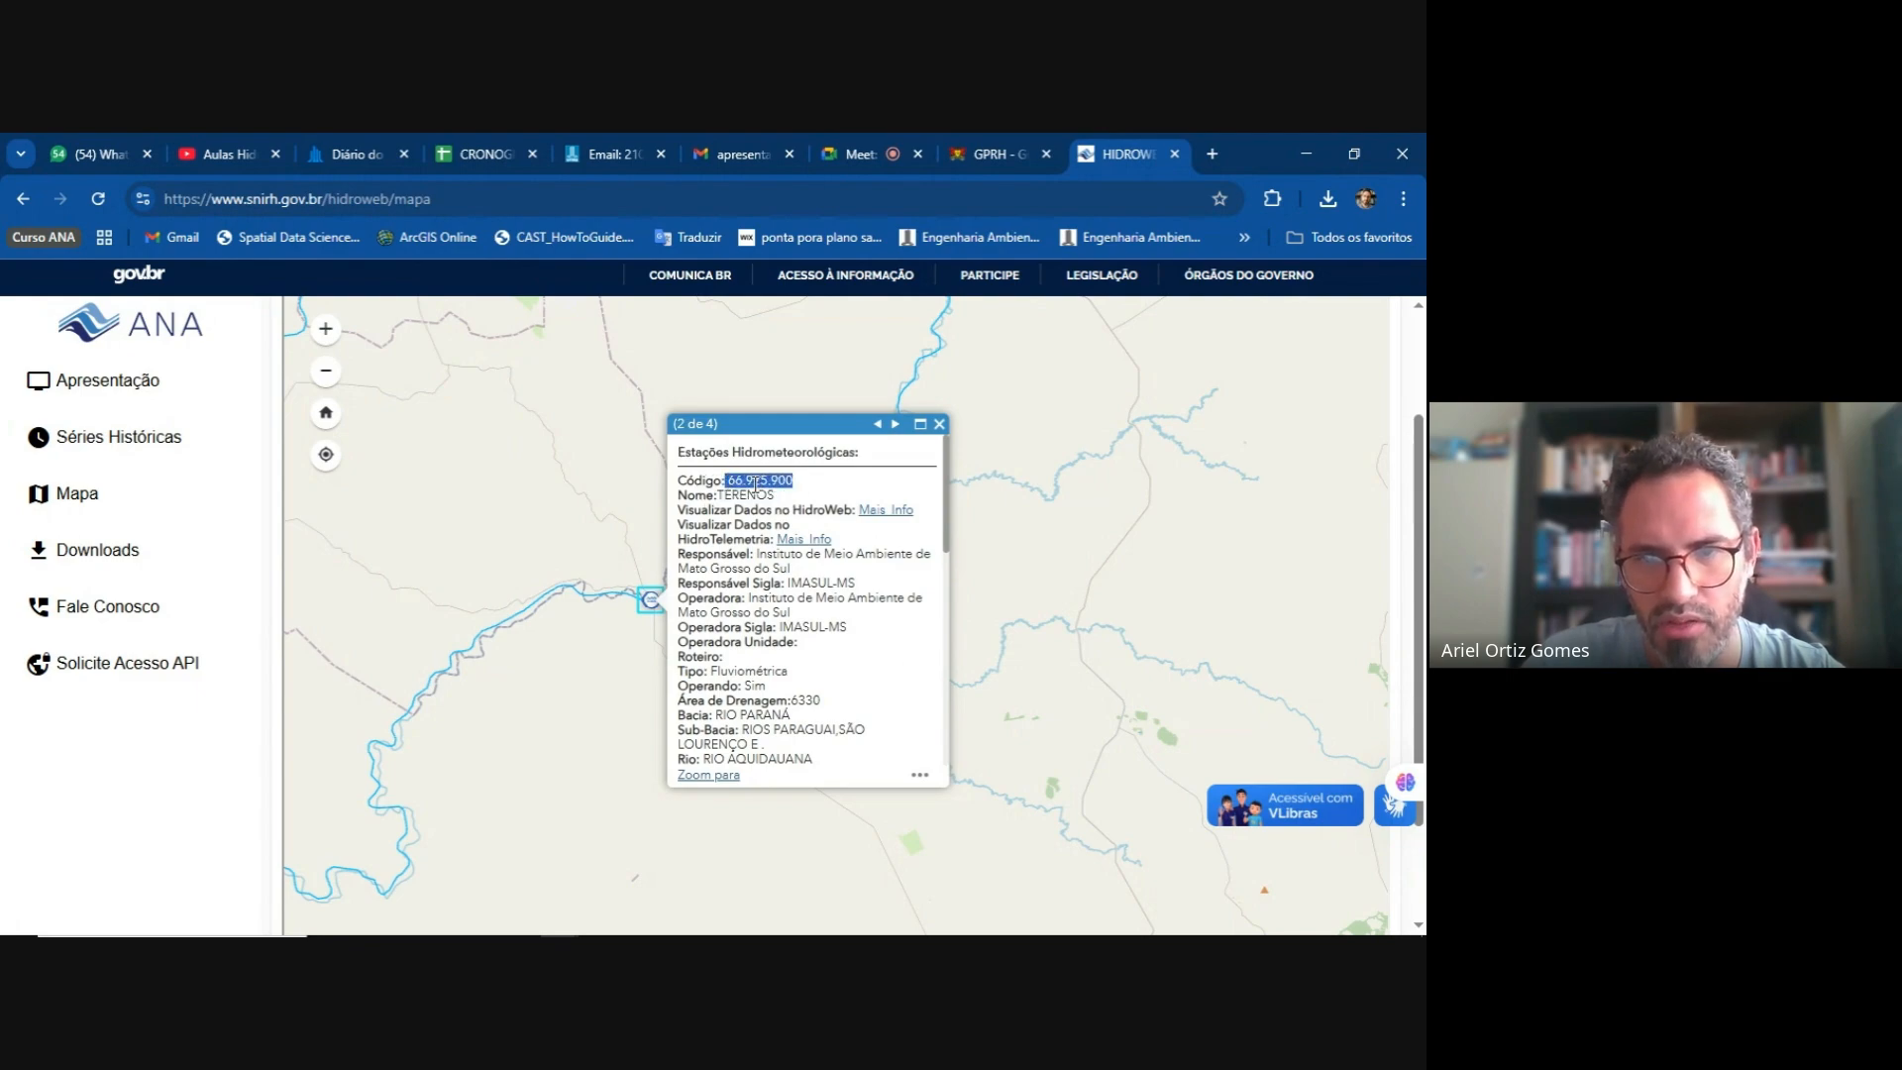
{"action": "left_click", "coordinate": [828, 492]}
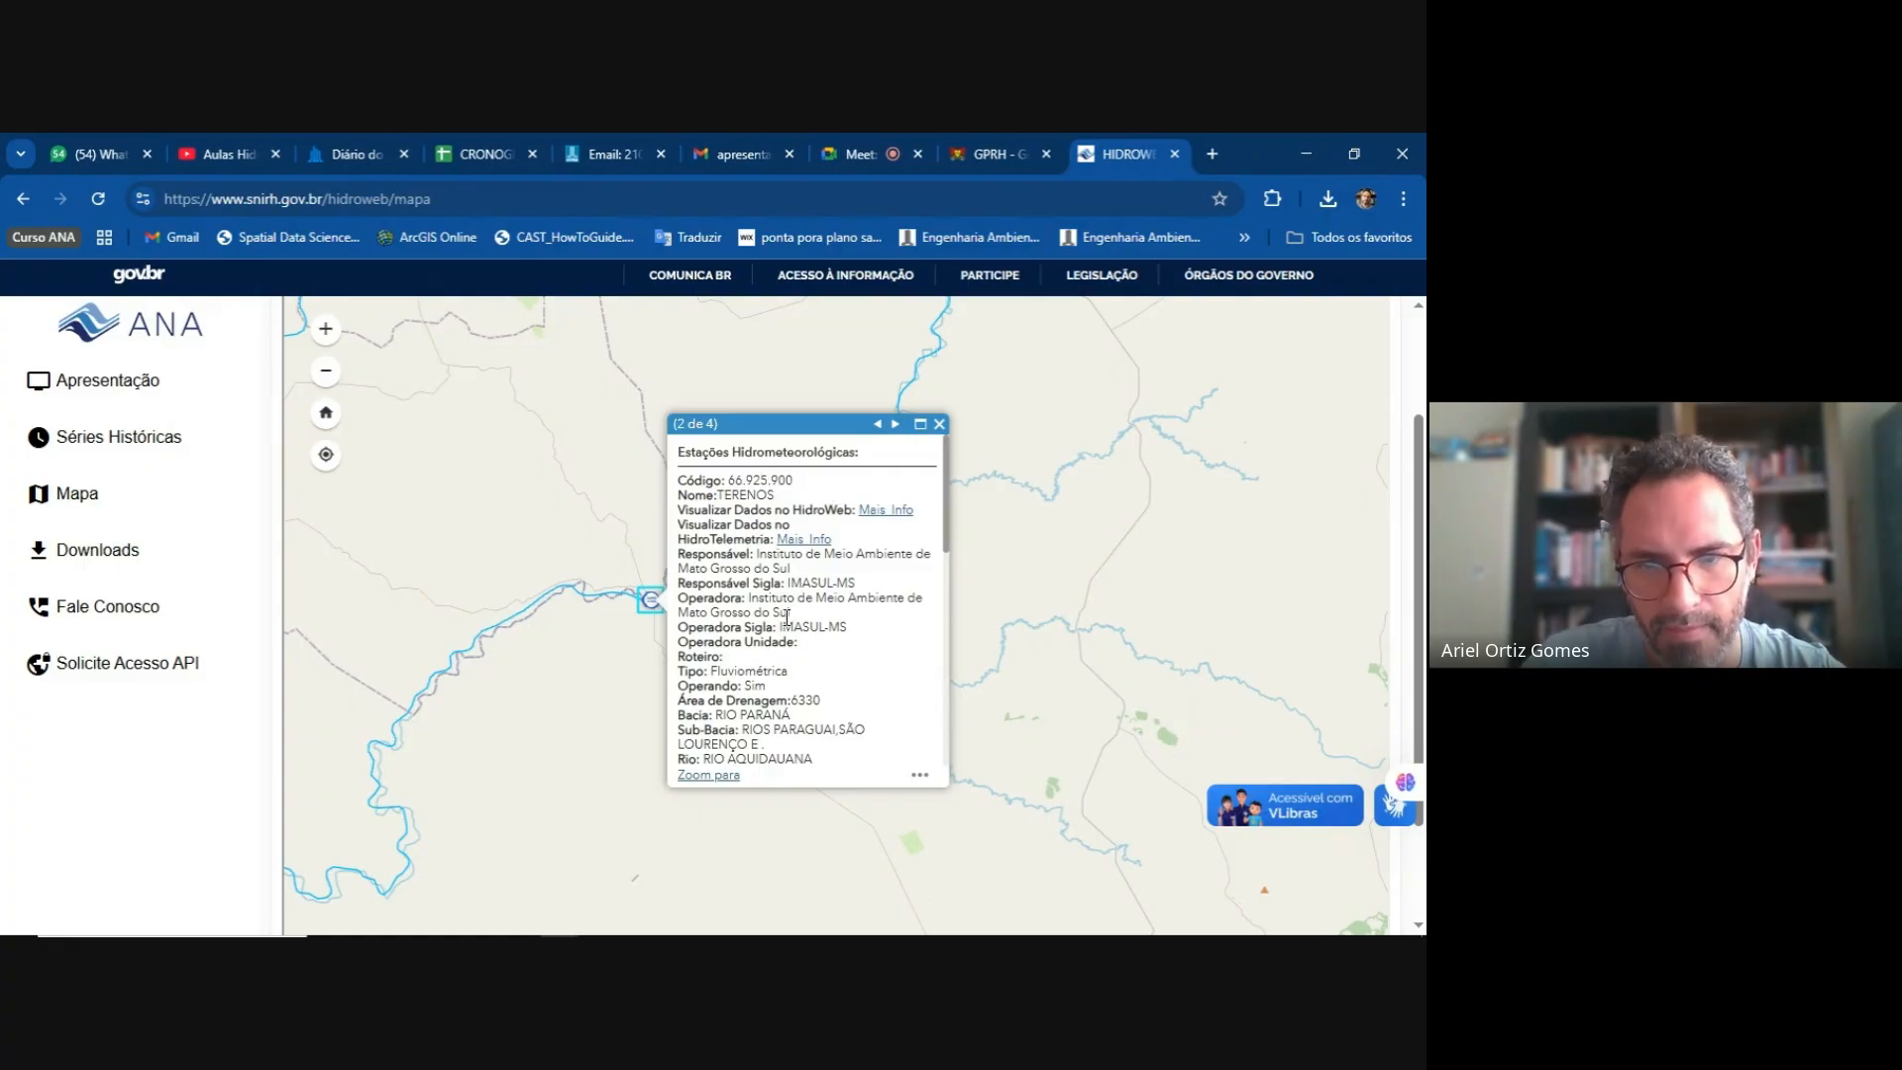
- Show the third record, the PONTE DO GREGO station, and check its name, code, operator and responsible agency
{"action": "left_click", "coordinate": [896, 424]}
{"action": "left_click_drag", "start_coordinate": [714, 494], "coordinate": [855, 500]}
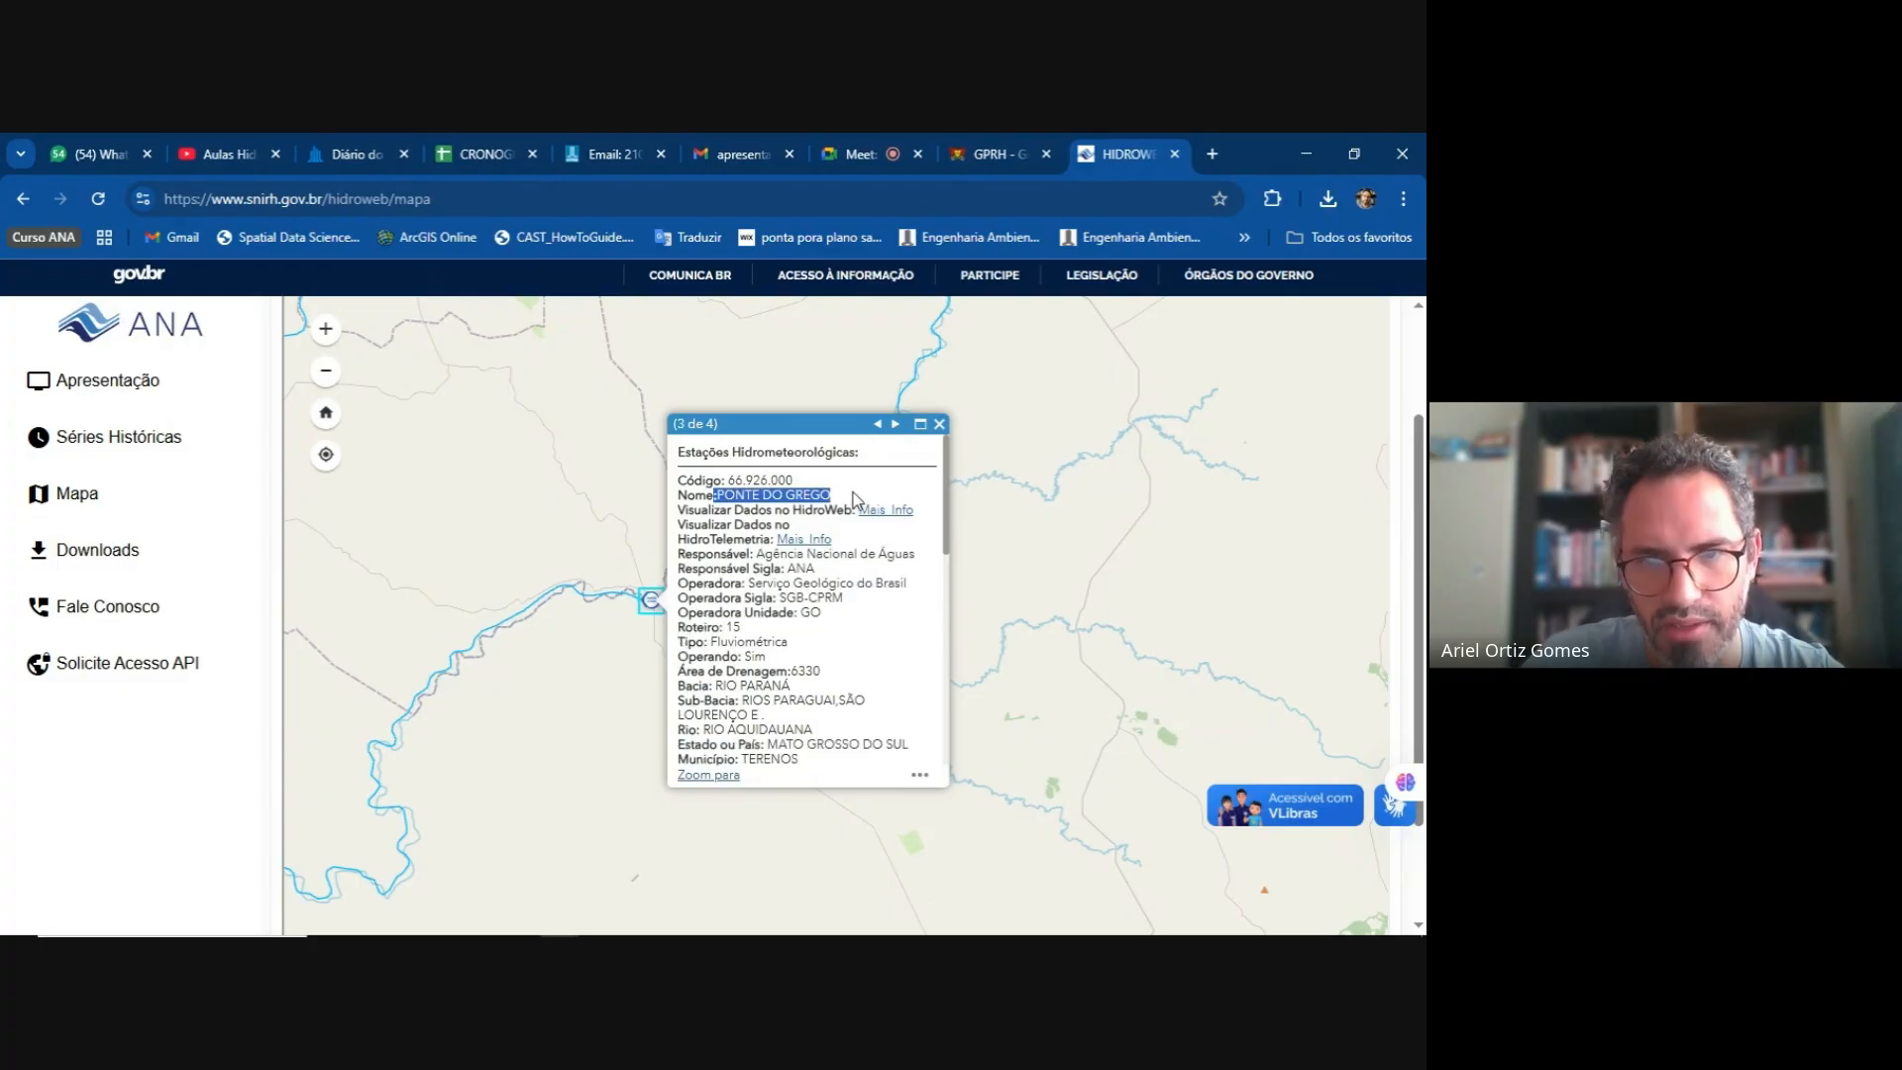
{"action": "left_click_drag", "start_coordinate": [727, 480], "coordinate": [795, 486]}
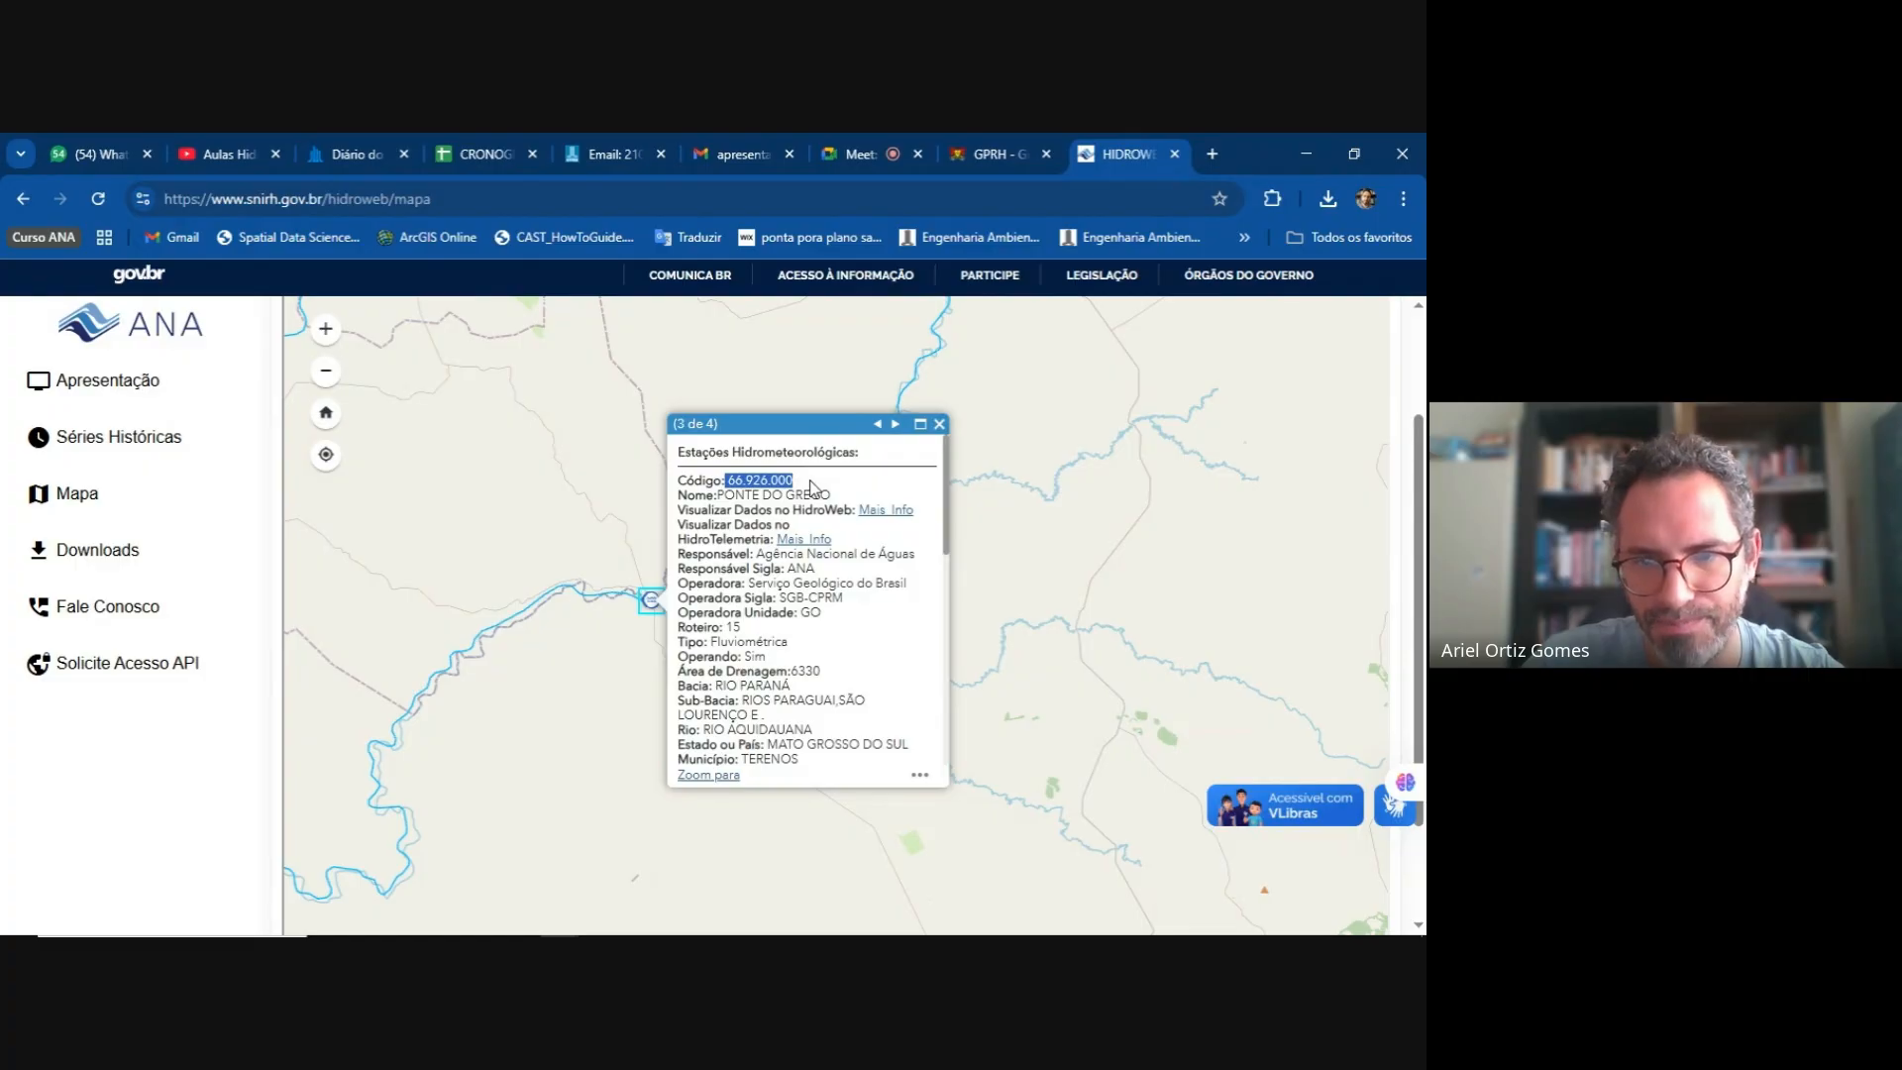
{"action": "left_click_drag", "start_coordinate": [774, 597], "coordinate": [872, 606]}
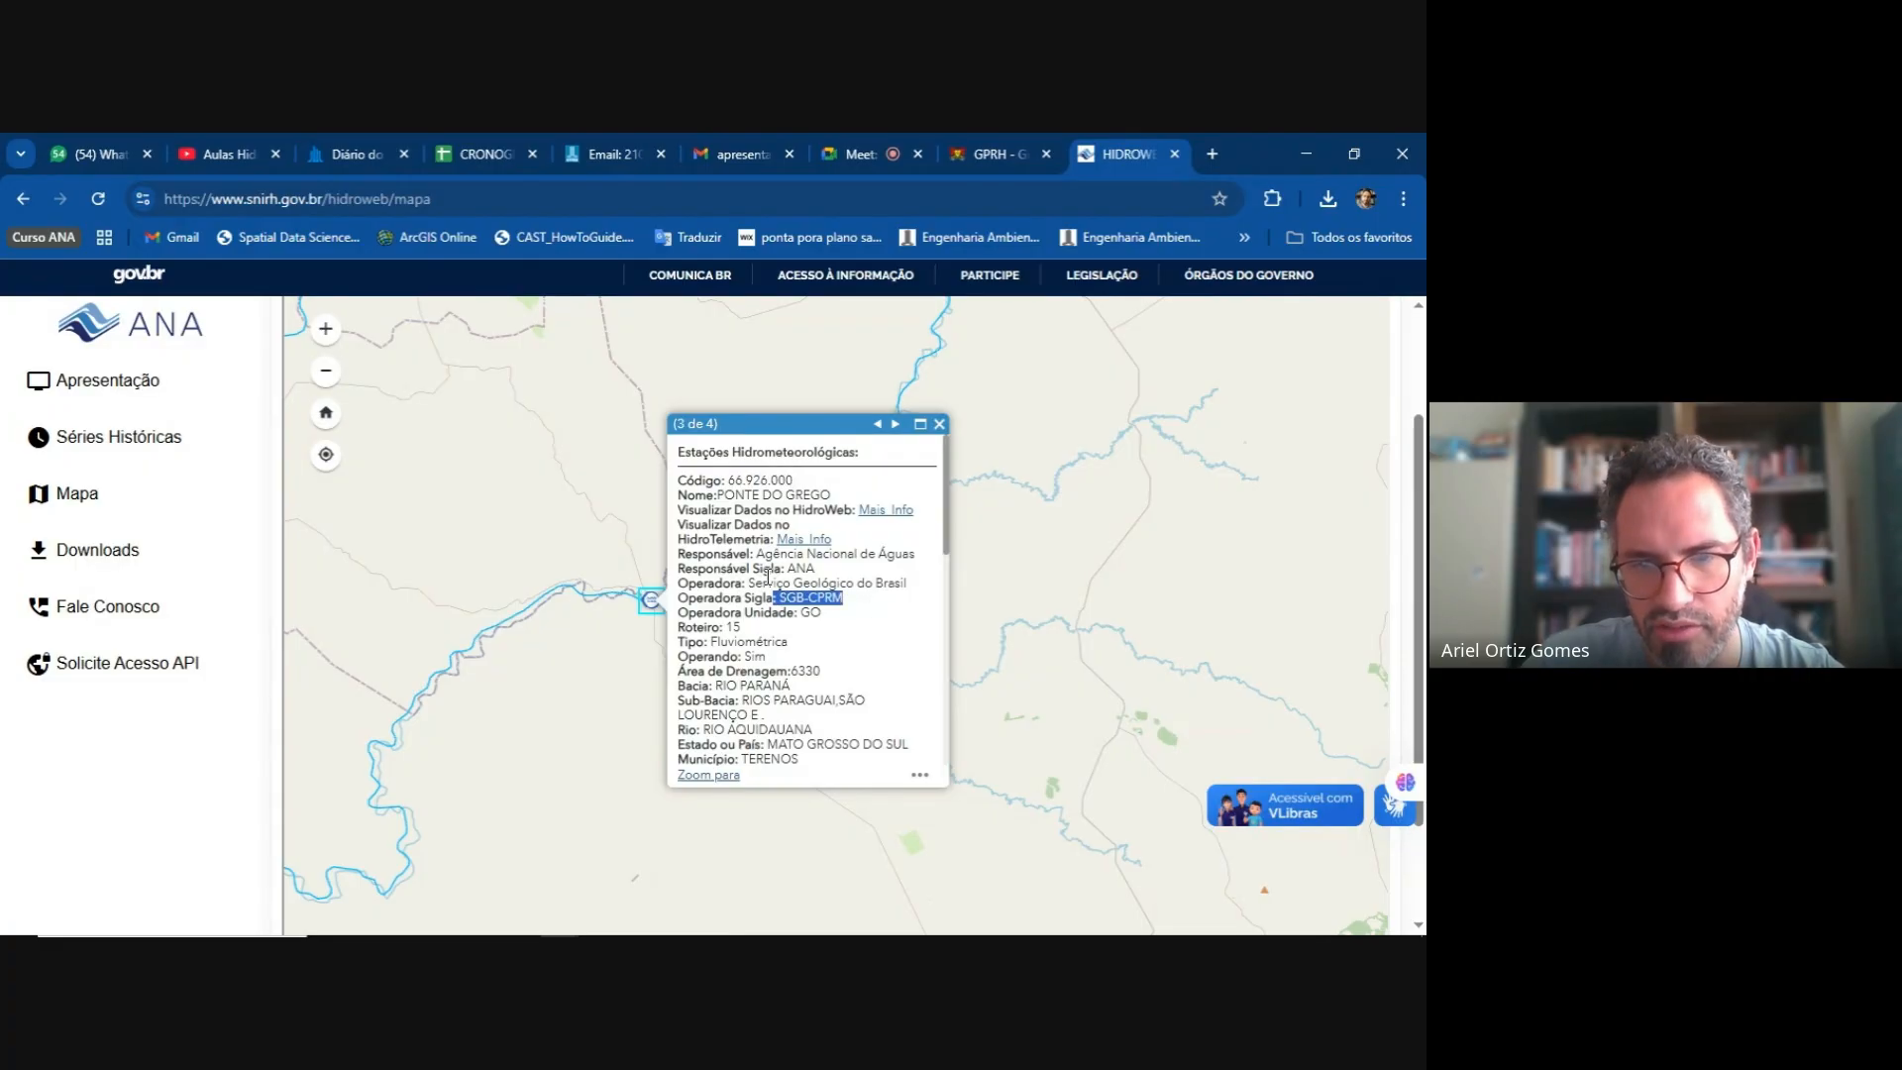
{"action": "left_click_drag", "start_coordinate": [740, 576], "coordinate": [828, 569]}
{"action": "left_click", "coordinate": [840, 636]}
- Examine the PONTE DO GREGO station's drainage area, gauge start date and discharge measurement entries
{"action": "scroll", "coordinate": [840, 635], "scroll_direction": "down", "scroll_amount": 1}
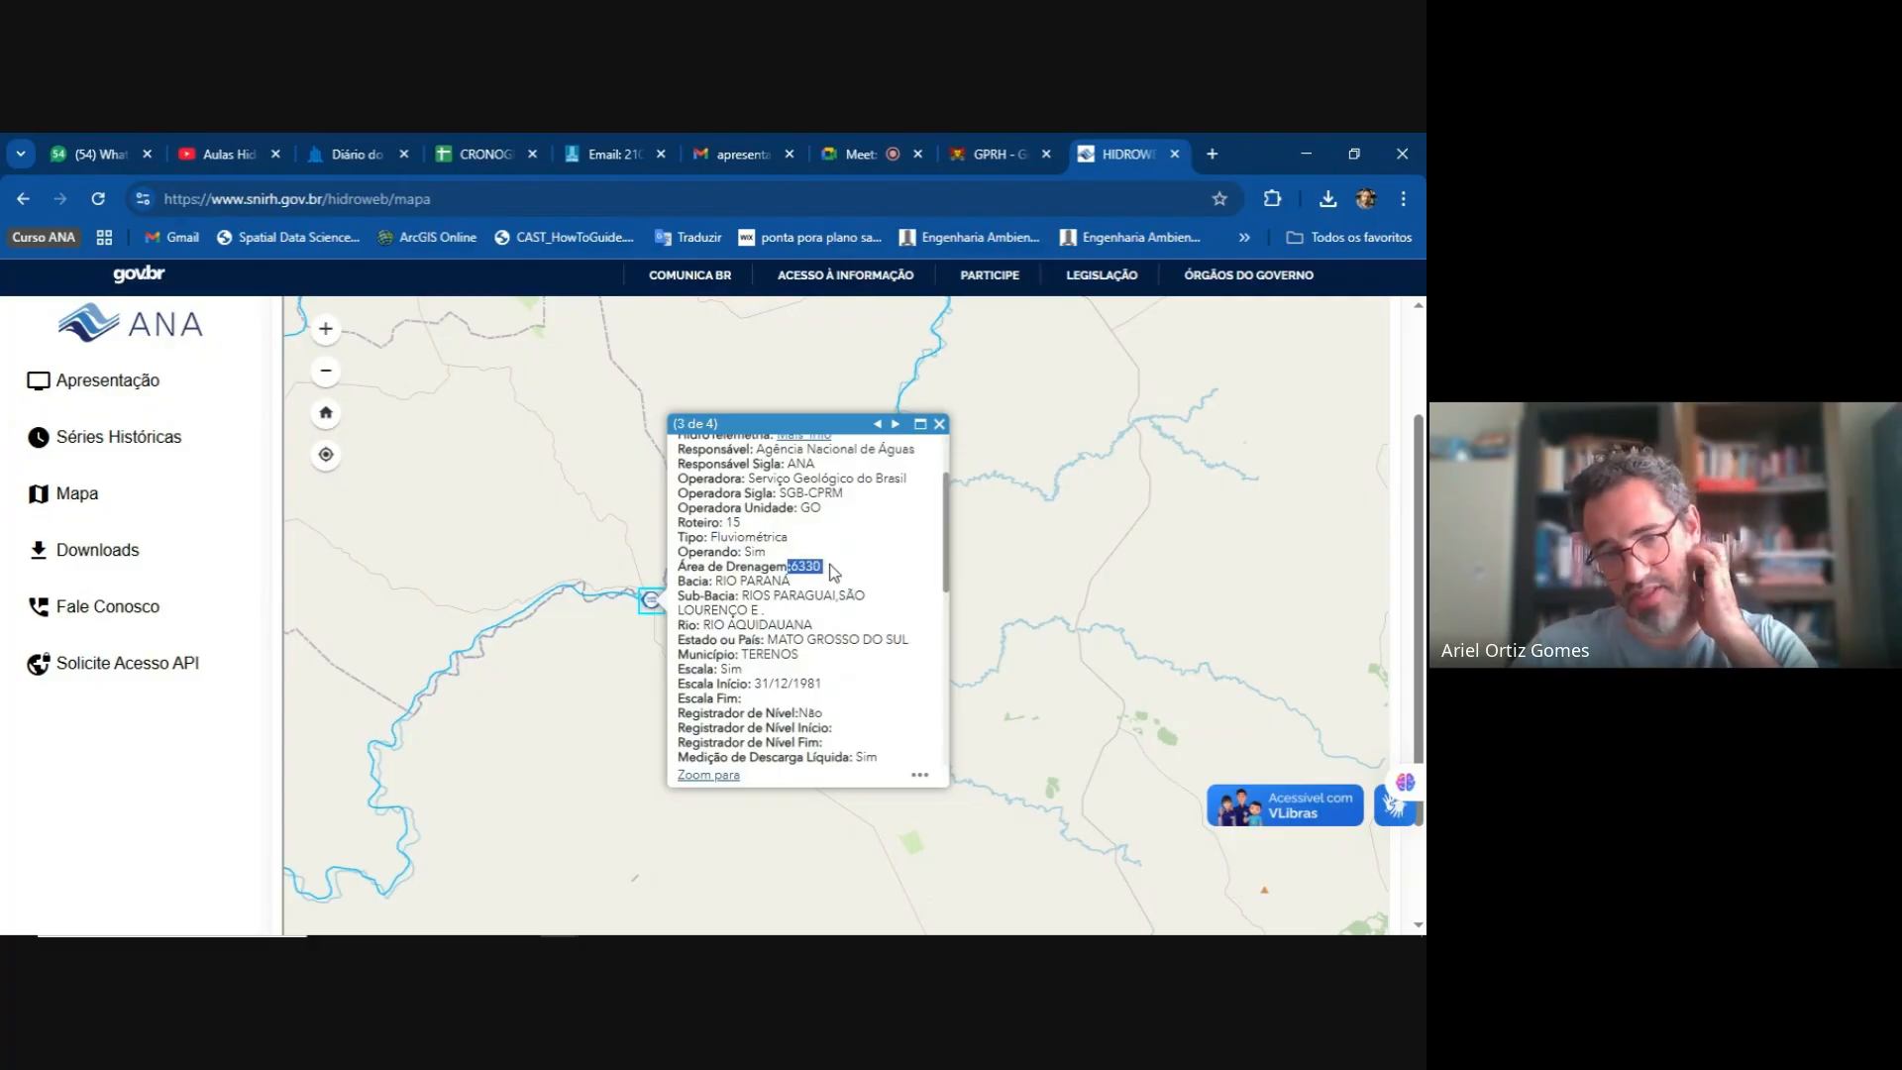
{"action": "scroll", "coordinate": [822, 590], "scroll_direction": "down", "scroll_amount": 4}
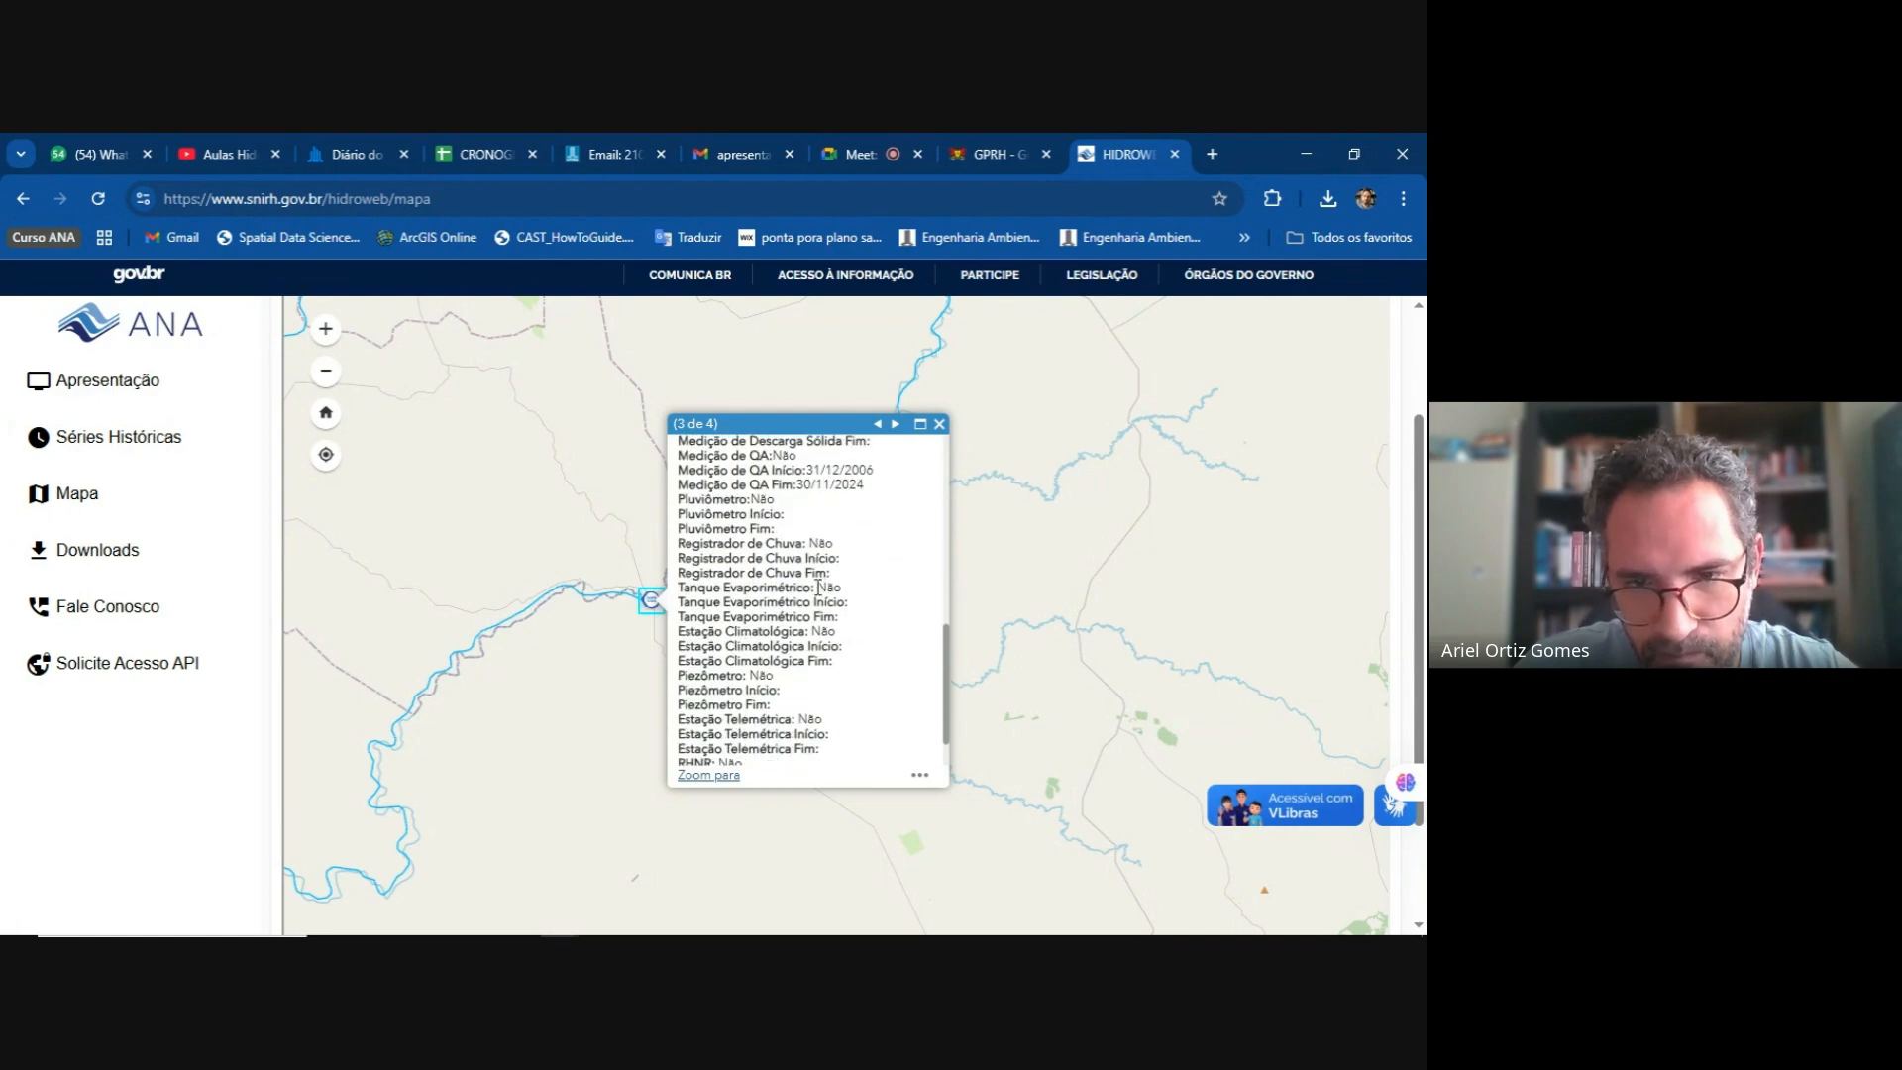
{"action": "scroll", "coordinate": [820, 589], "scroll_direction": "down", "scroll_amount": 2}
{"action": "scroll", "coordinate": [818, 588], "scroll_direction": "up", "scroll_amount": 7}
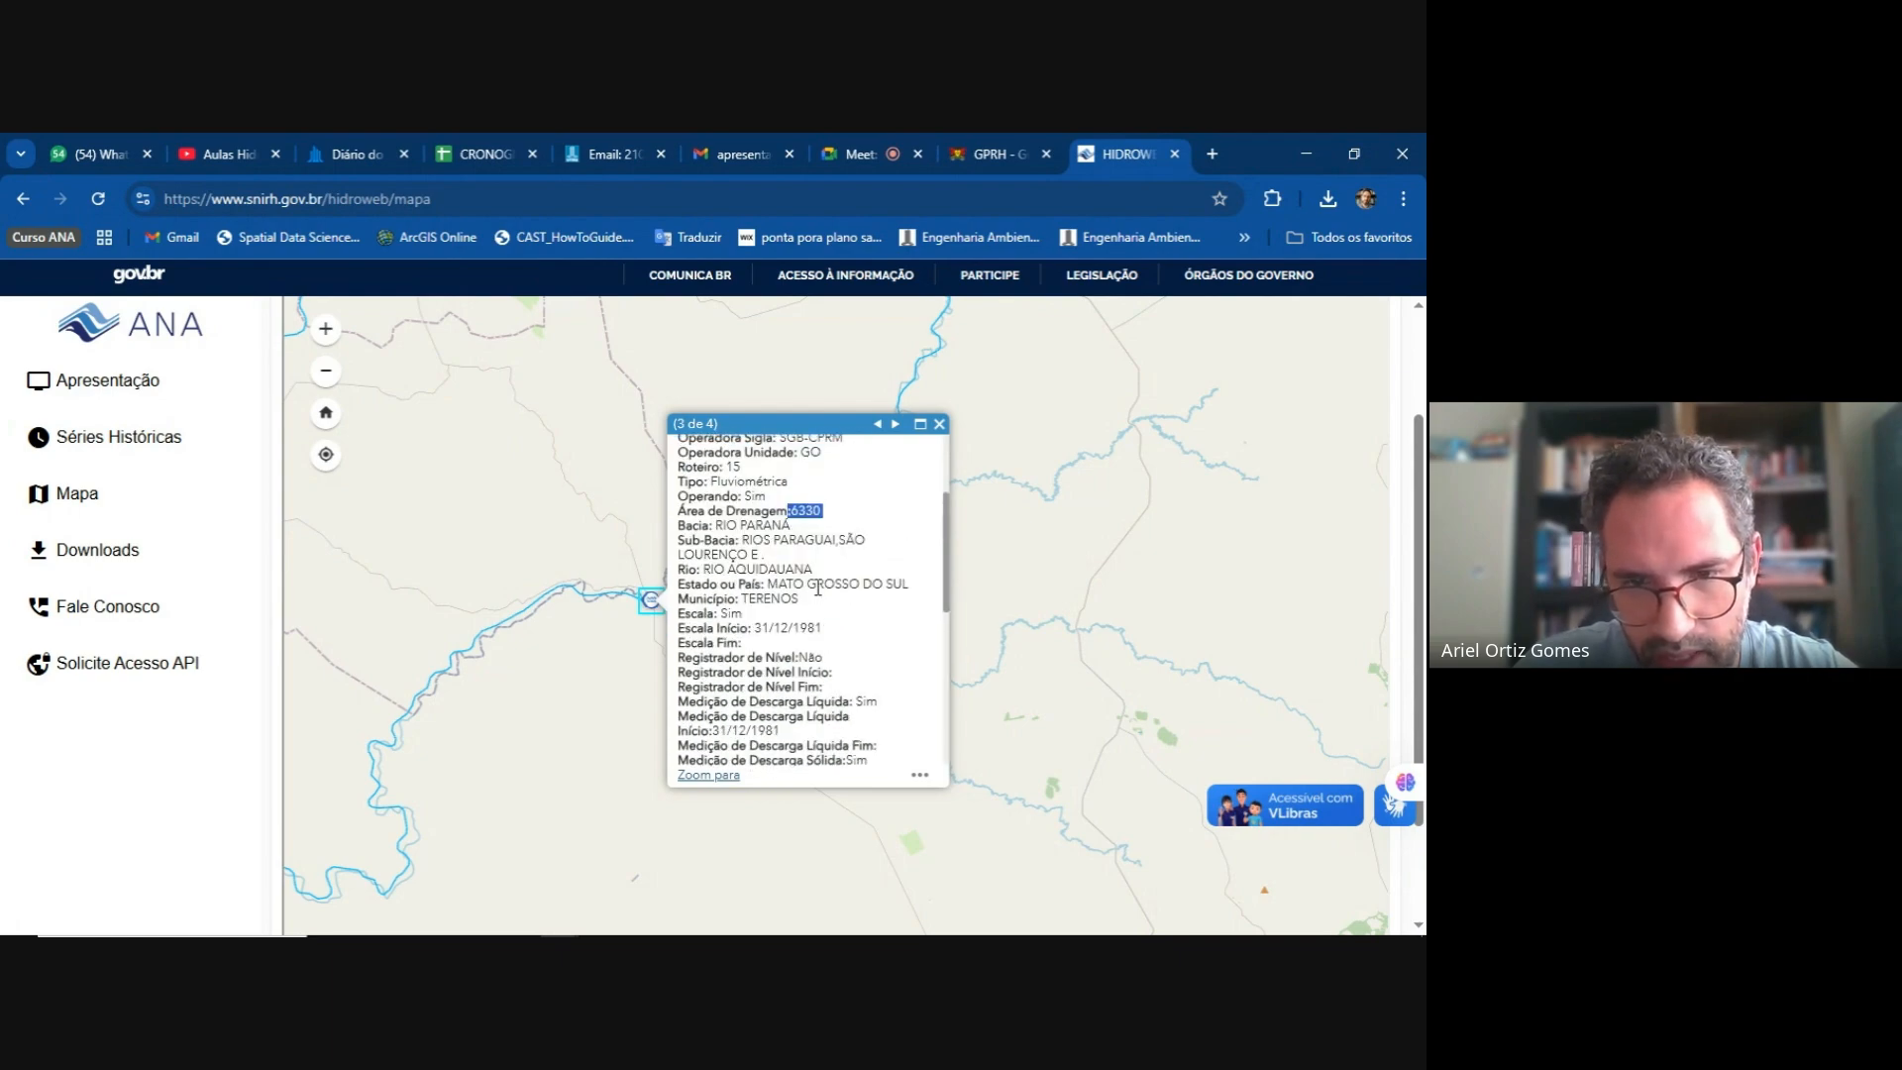
{"action": "left_click_drag", "start_coordinate": [826, 627], "coordinate": [757, 627]}
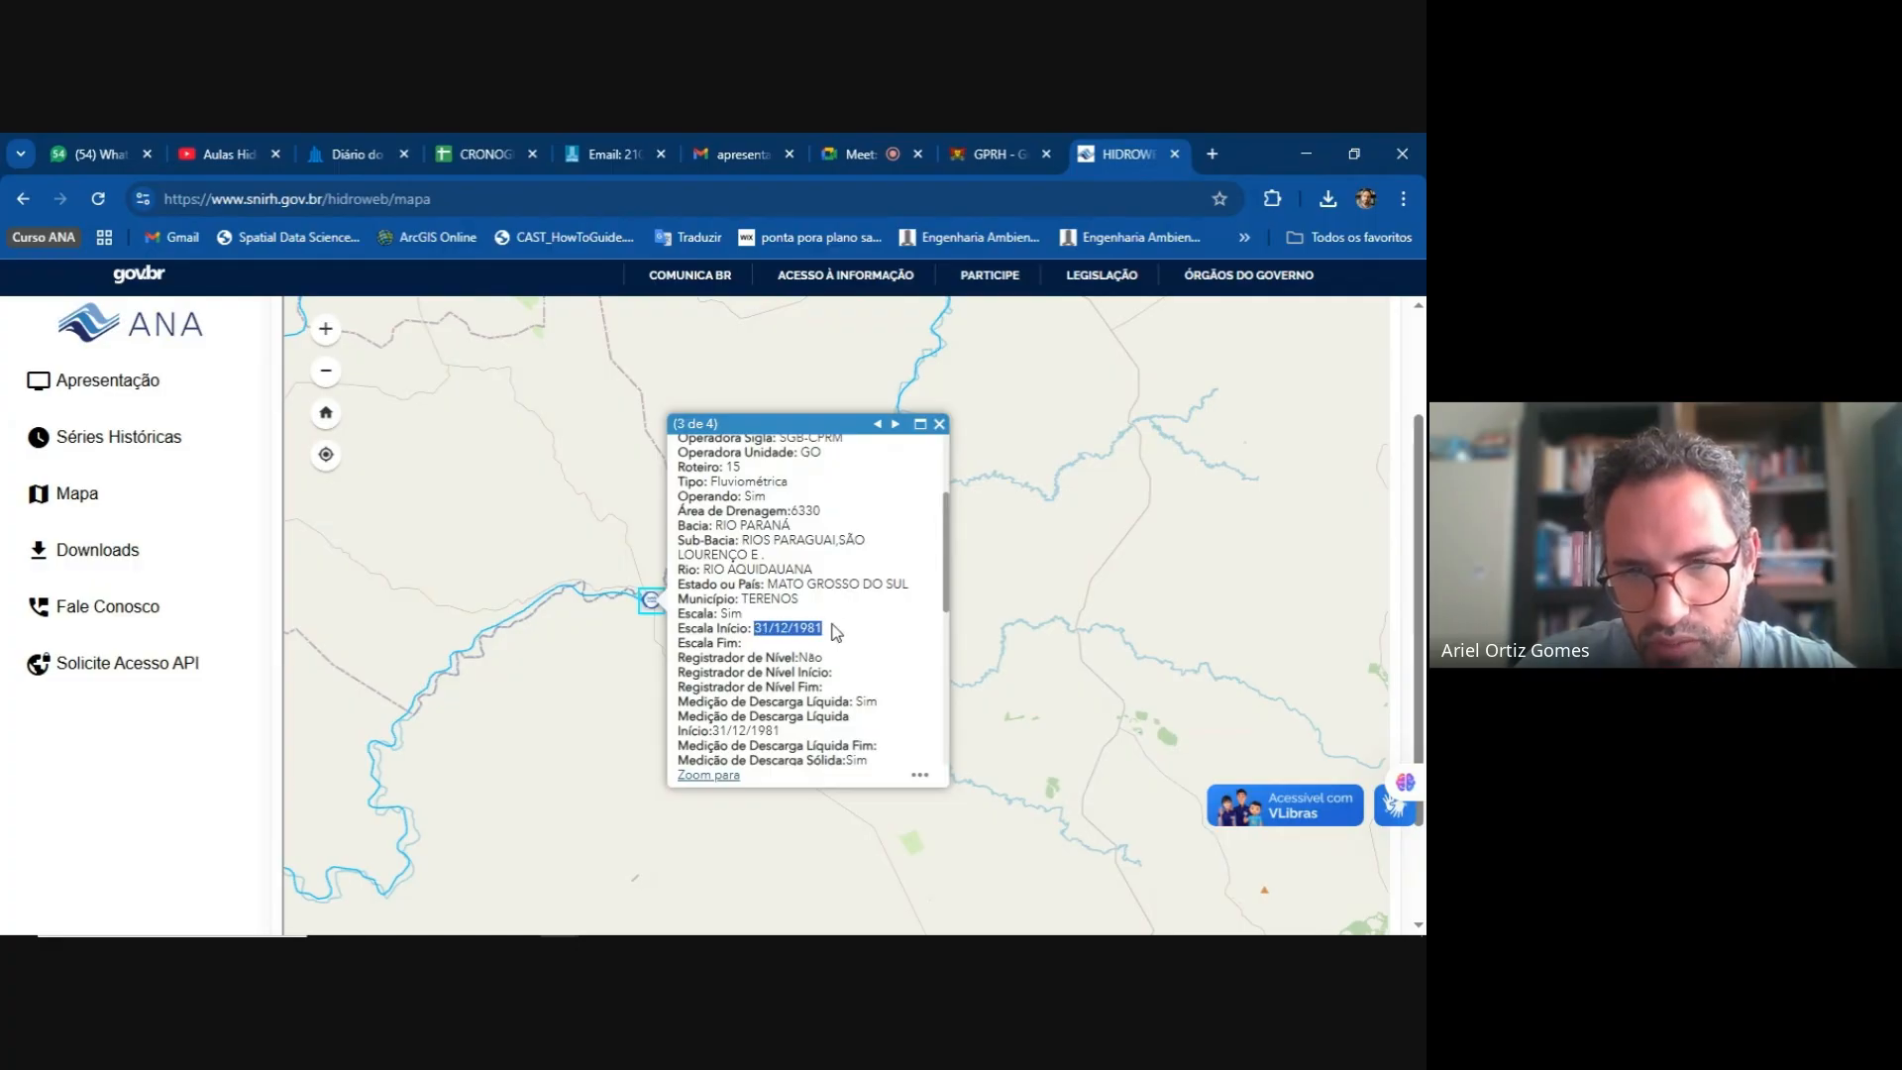
{"action": "scroll", "coordinate": [836, 631], "scroll_direction": "up", "scroll_amount": 3}
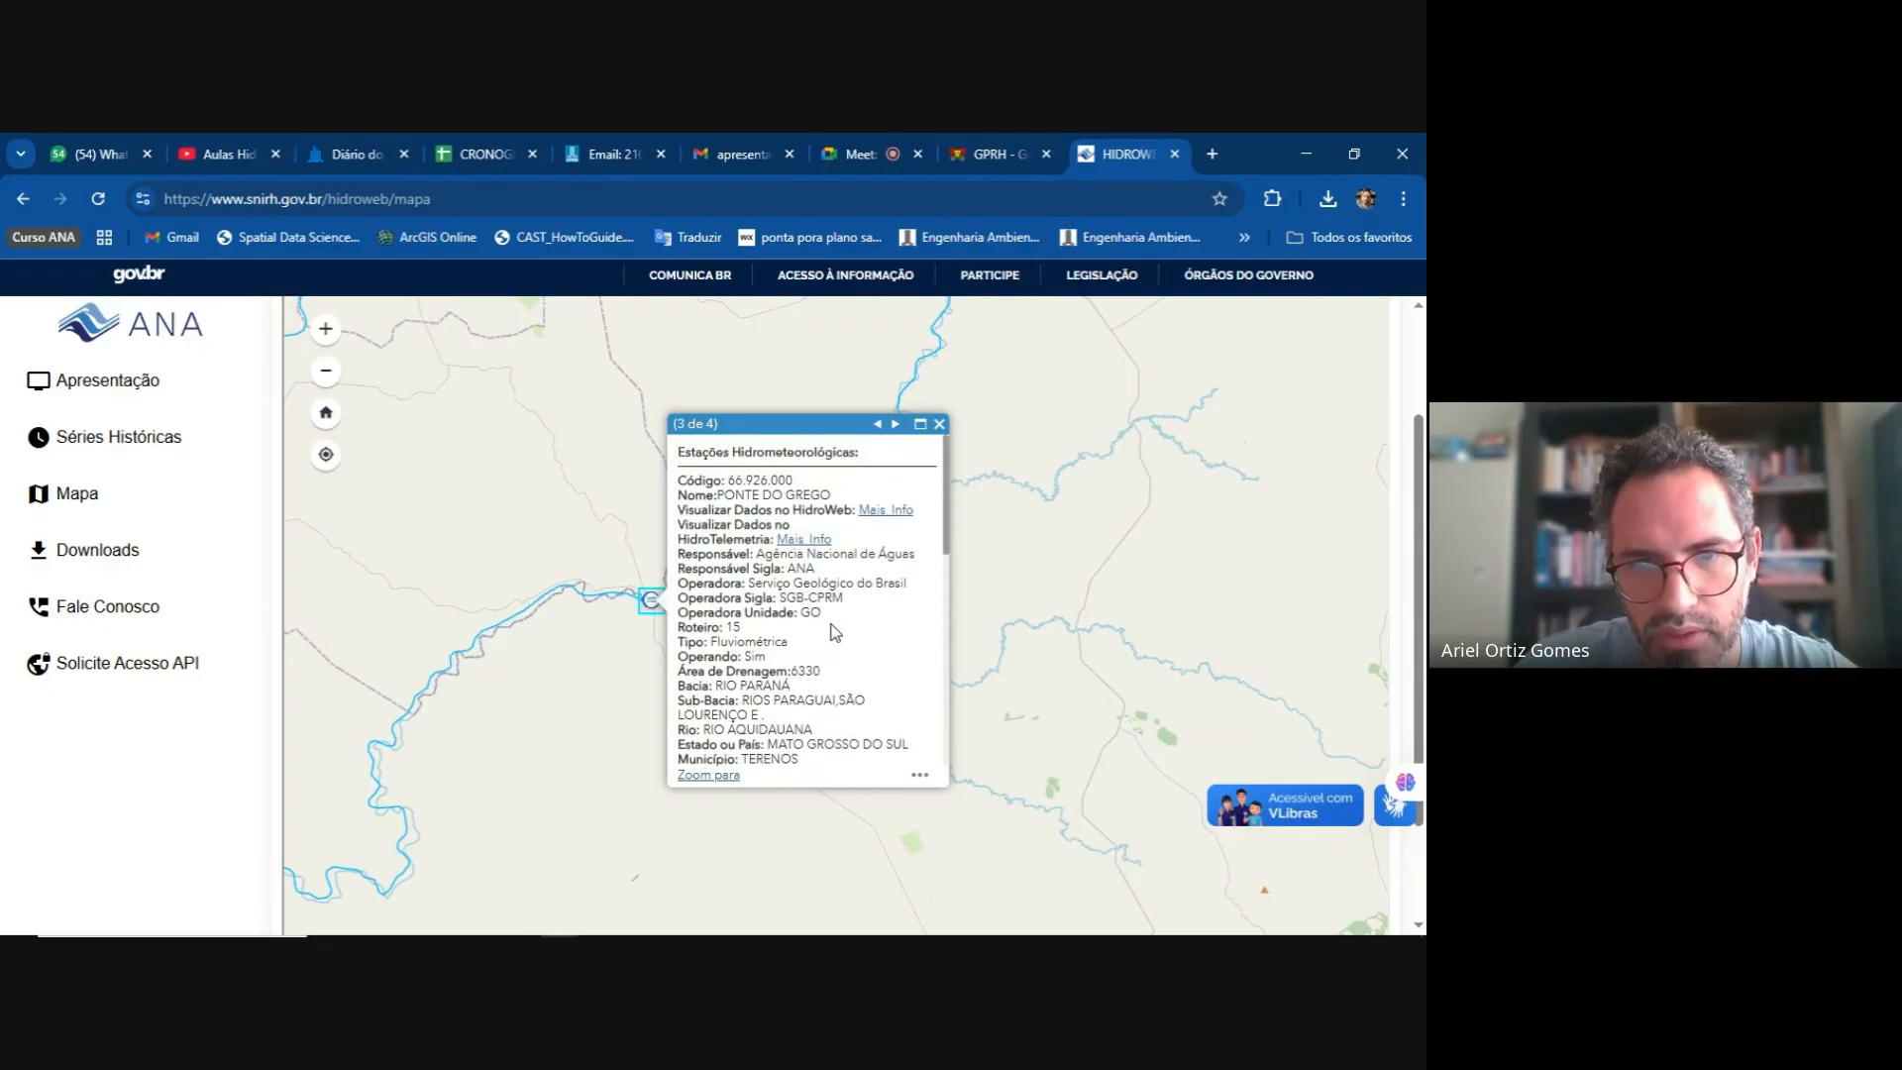
{"action": "scroll", "coordinate": [836, 631], "scroll_direction": "down", "scroll_amount": 10}
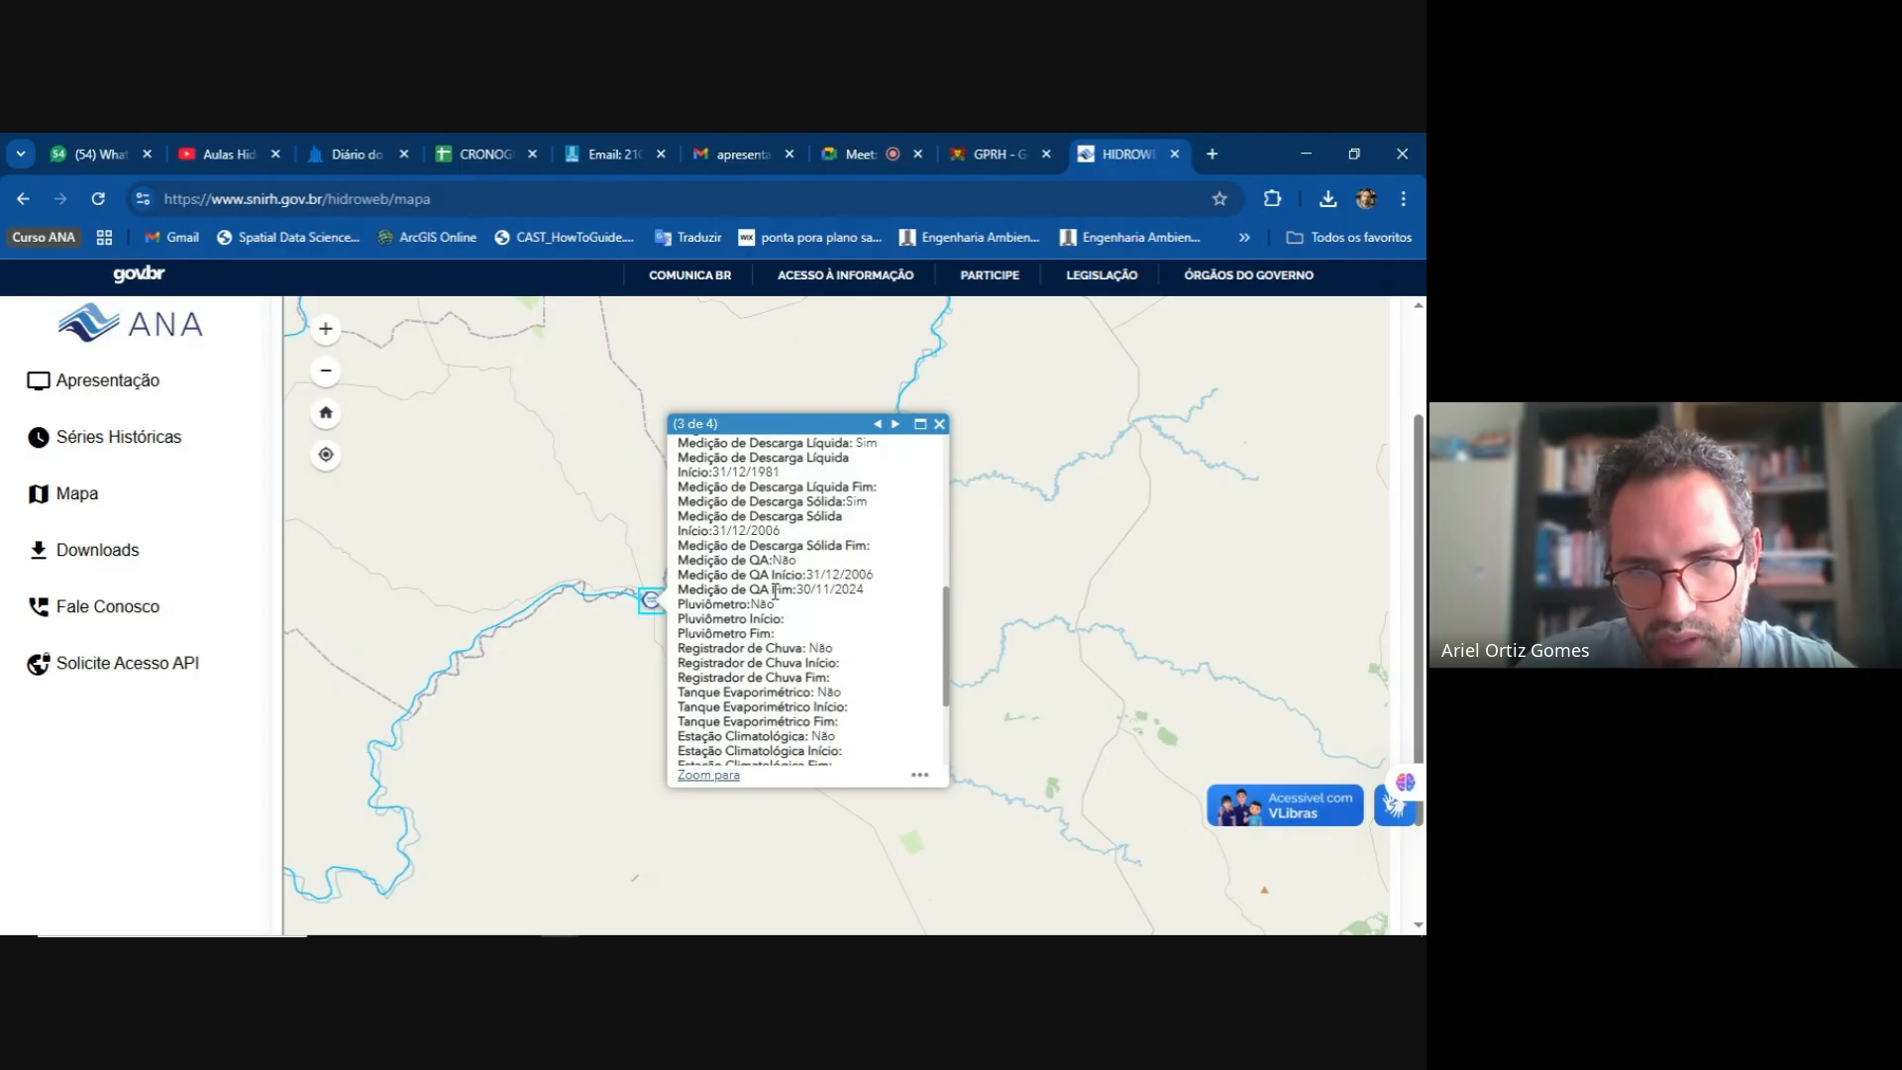
- Check the PONTE DO GREGO station's water quality measurement dates and the remaining entries, returning to the start of the record
{"action": "left_click_drag", "start_coordinate": [820, 575], "coordinate": [852, 592]}
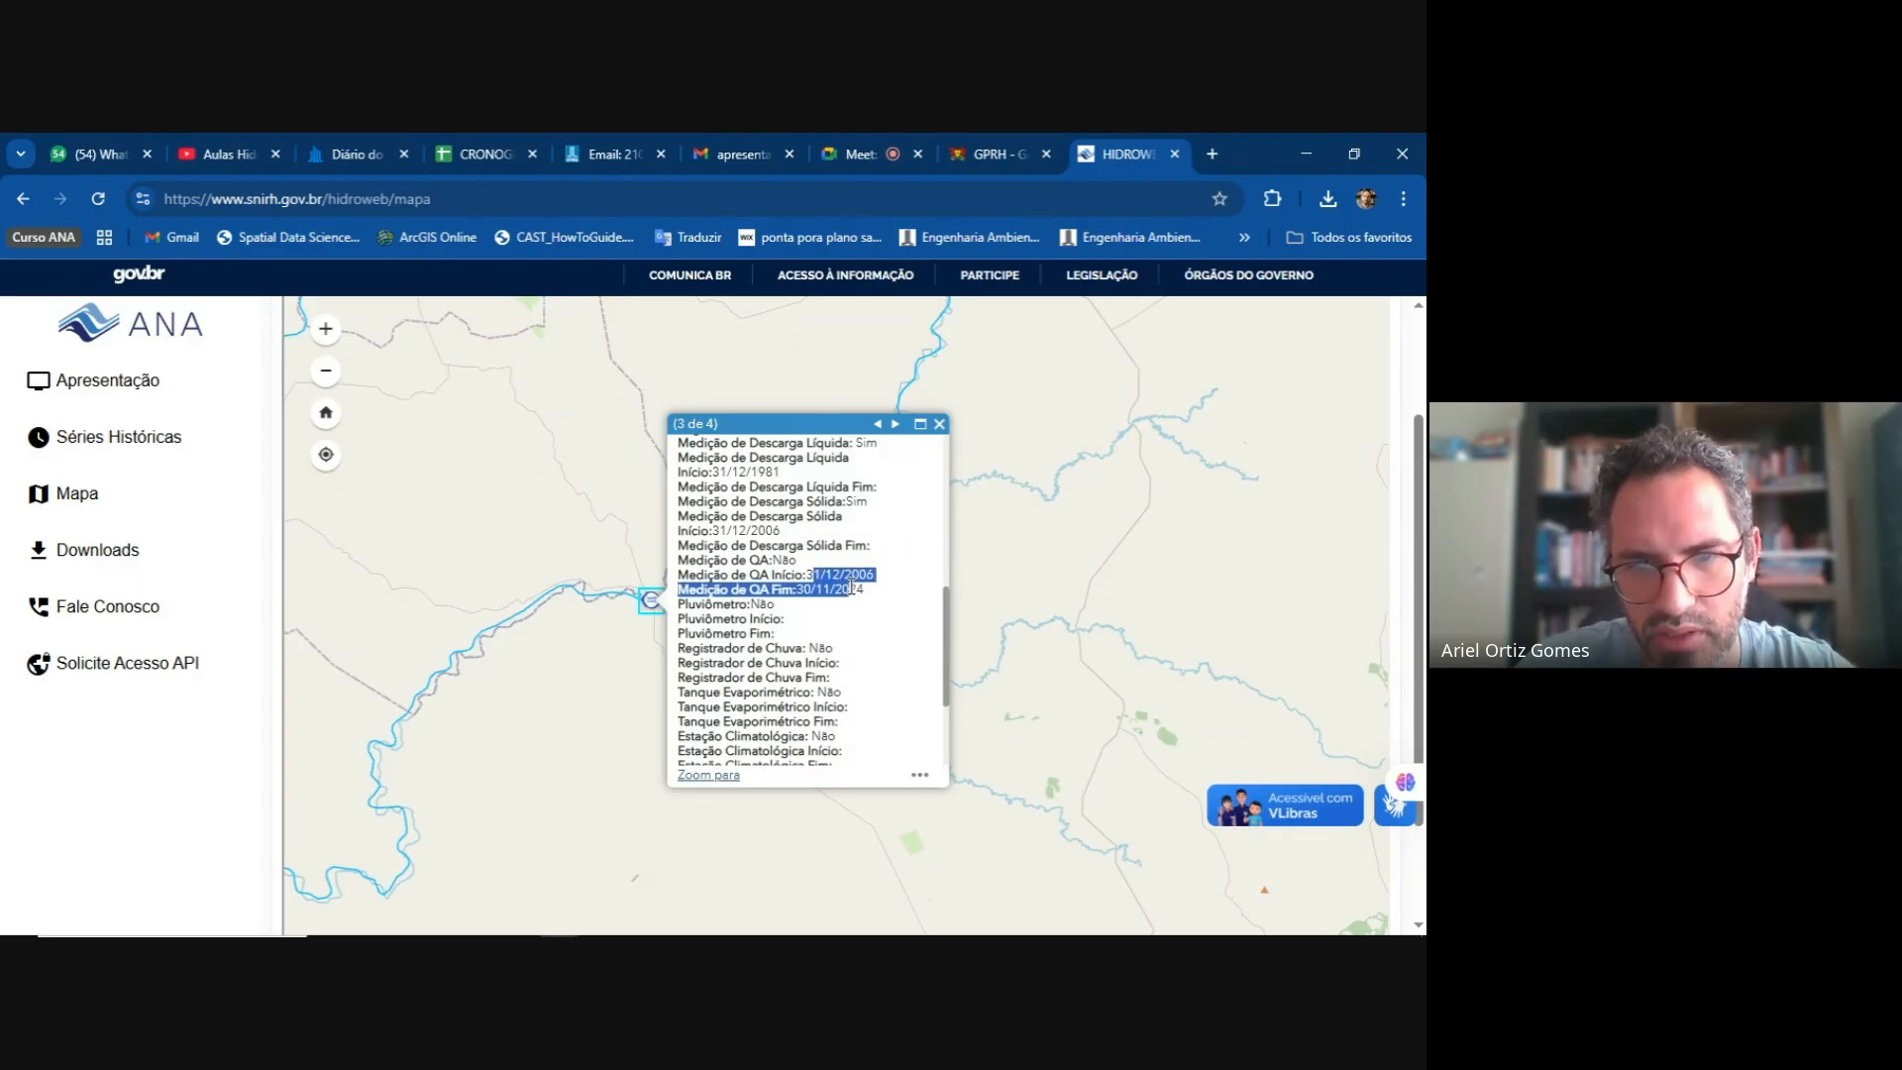
{"action": "left_click", "coordinate": [787, 619]}
{"action": "scroll", "coordinate": [790, 637], "scroll_direction": "down", "scroll_amount": 3}
{"action": "scroll", "coordinate": [790, 637], "scroll_direction": "up", "scroll_amount": 13}
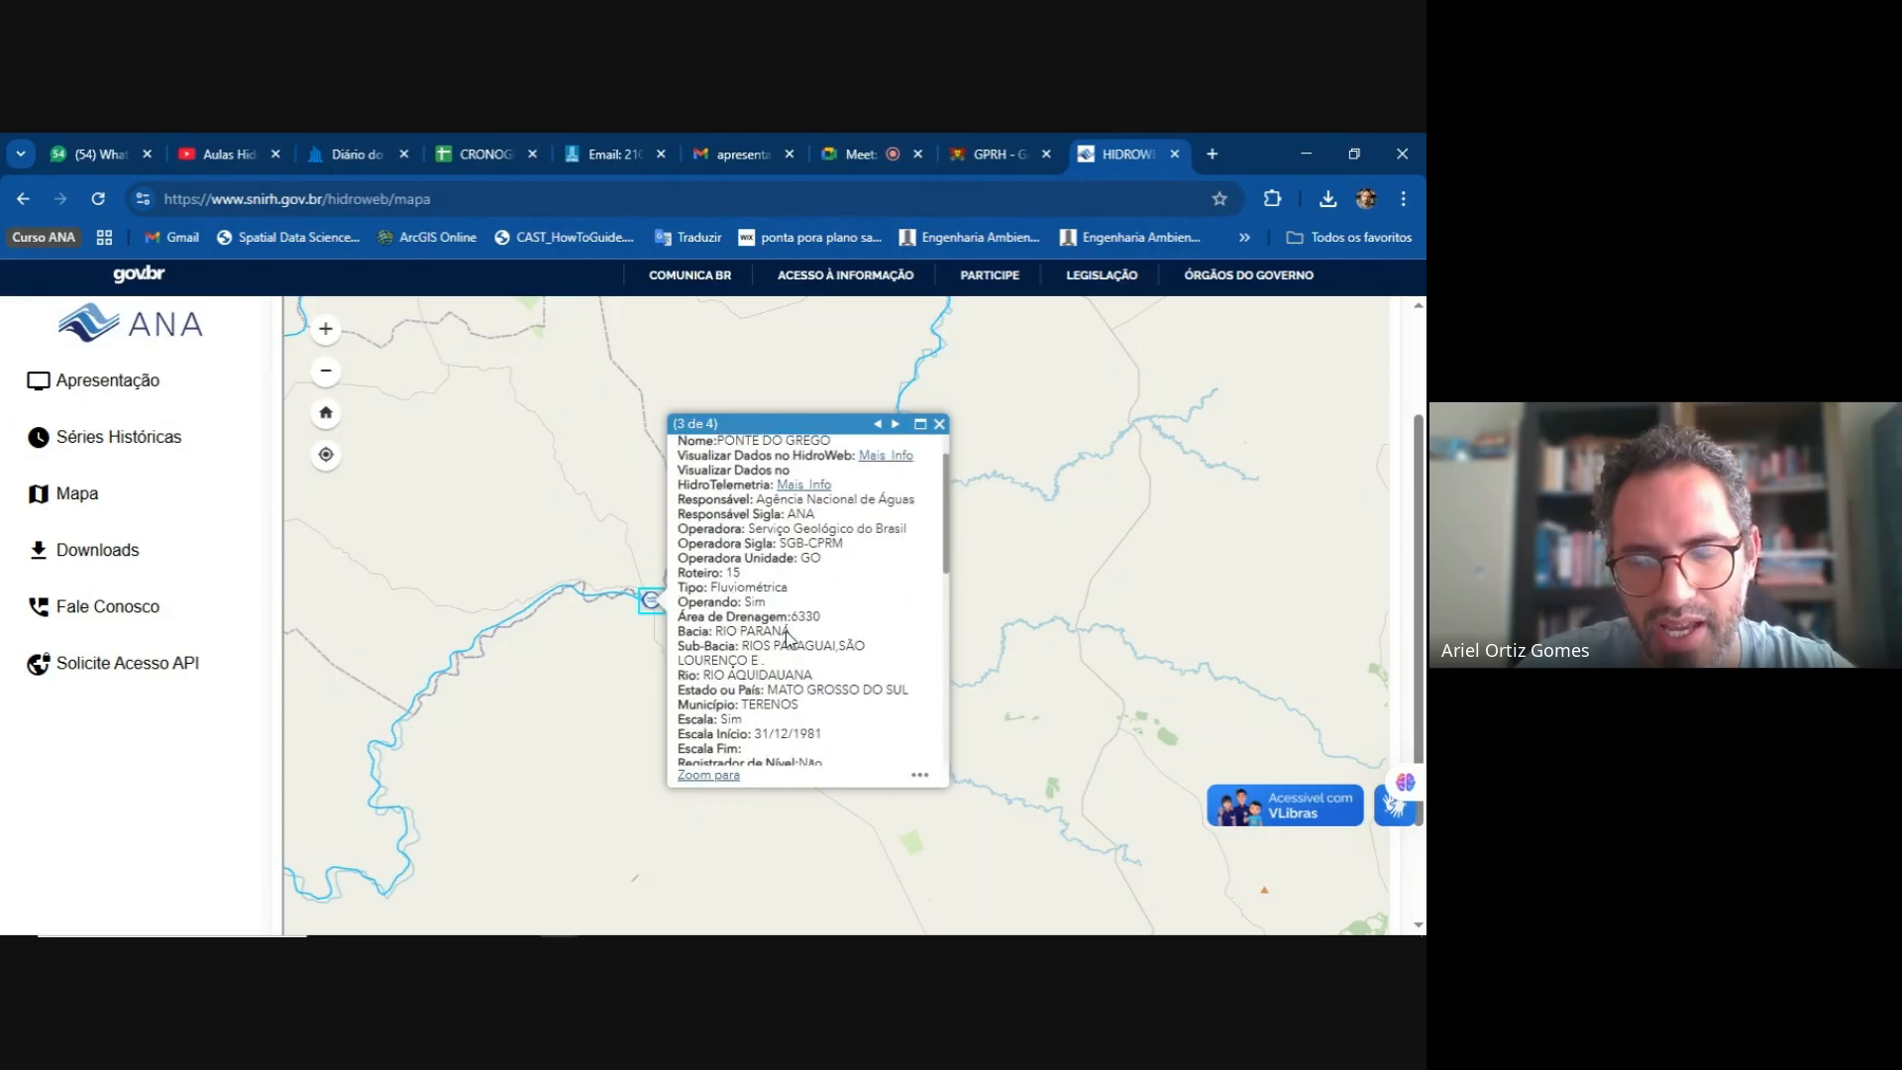
{"action": "mouse_move", "coordinate": [793, 451]}
{"action": "left_mouse_down"}
{"action": "mouse_move", "coordinate": [903, 437]}
{"action": "mouse_move", "coordinate": [1023, 456]}
{"action": "mouse_move", "coordinate": [776, 482]}
{"action": "left_mouse_up"}
{"action": "left_click", "coordinate": [742, 497]}
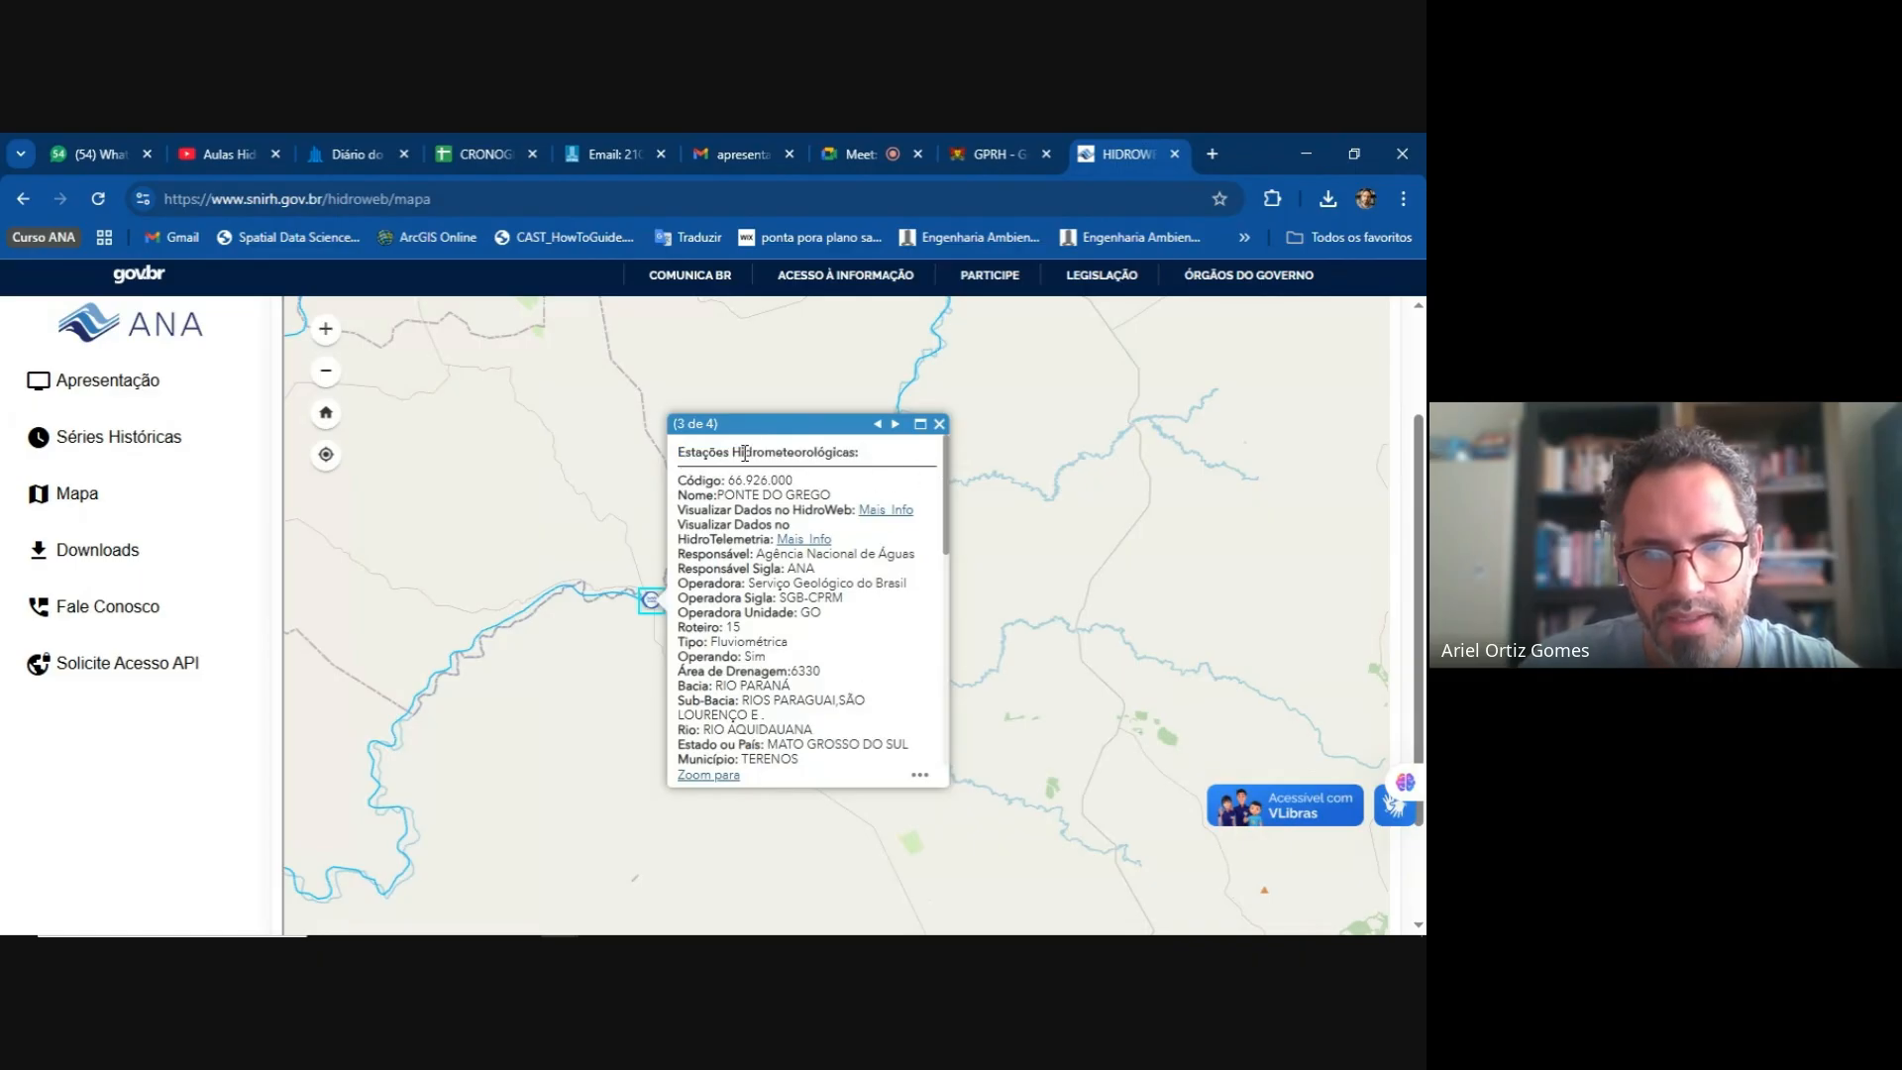
- Compare the fourth and second records at this point with the third, and return to the third record
{"action": "left_click", "coordinate": [894, 424]}
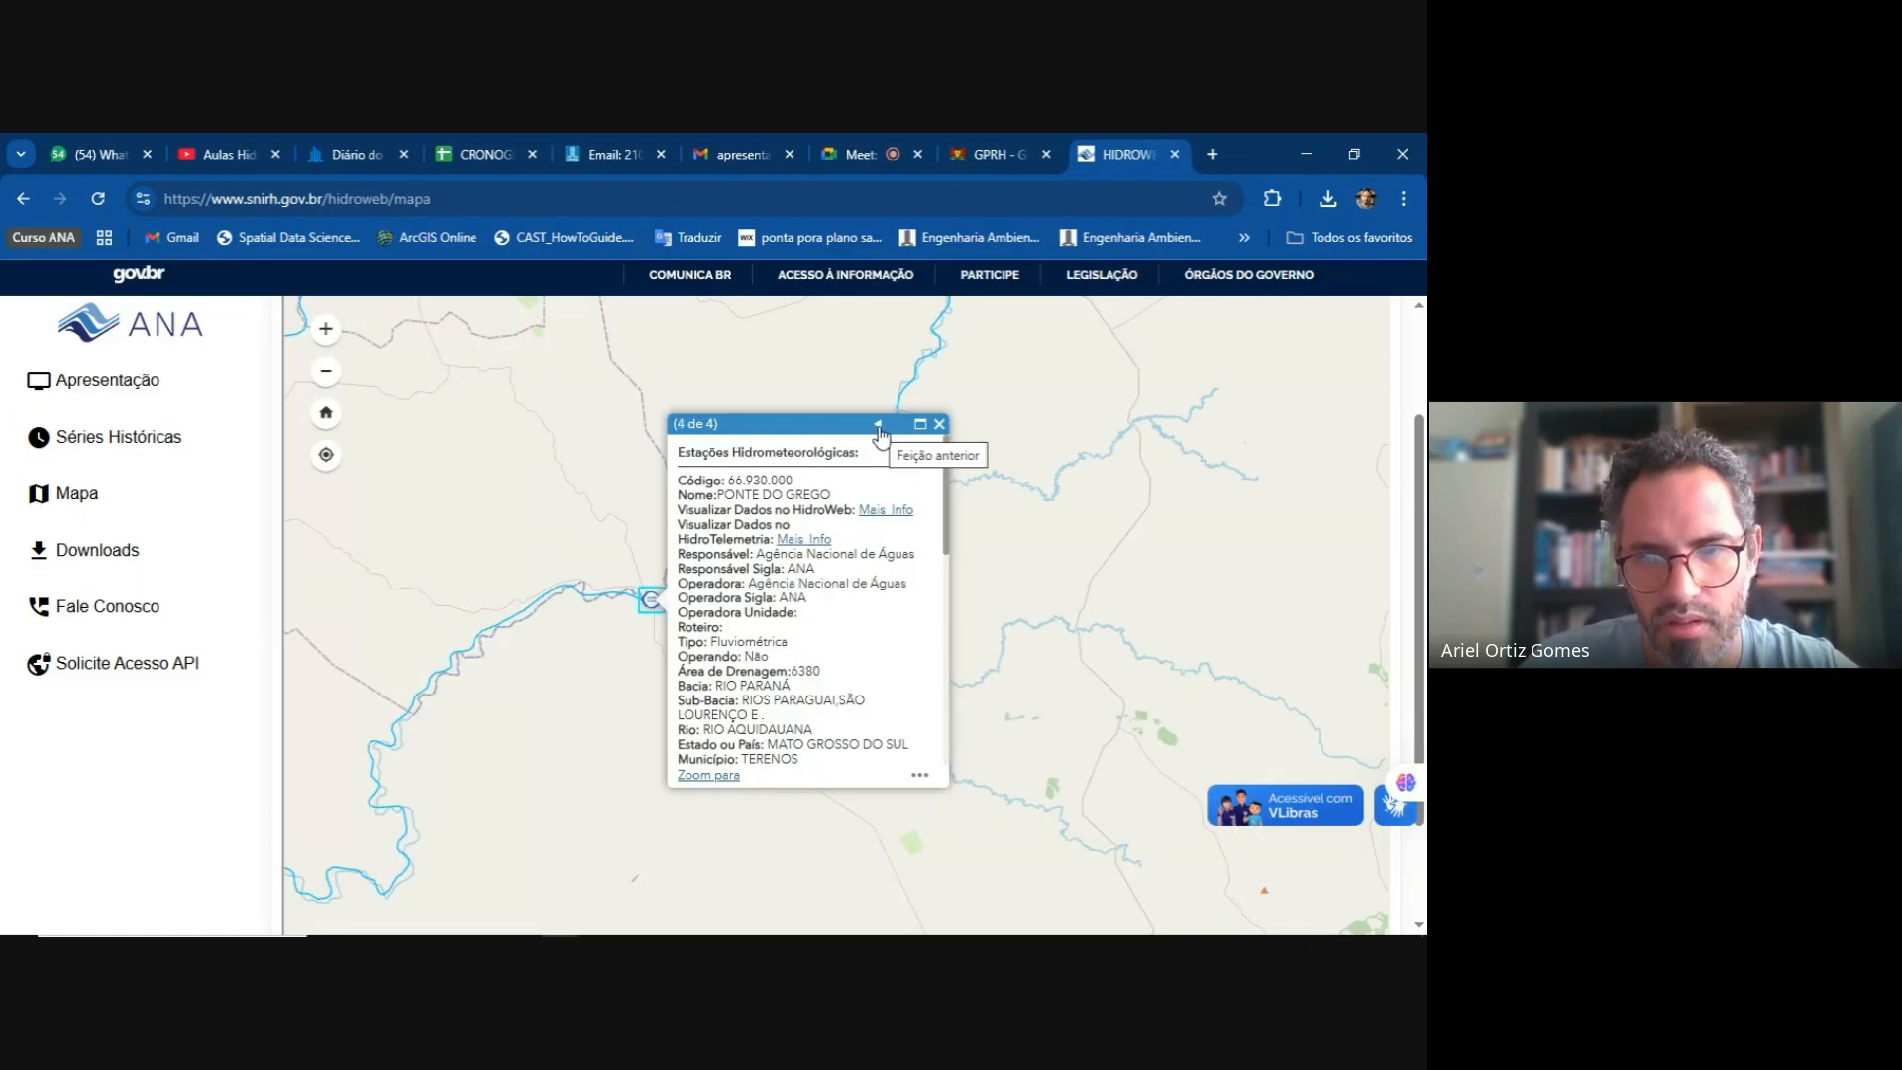
{"action": "left_click", "coordinate": [879, 425]}
{"action": "left_click", "coordinate": [878, 425]}
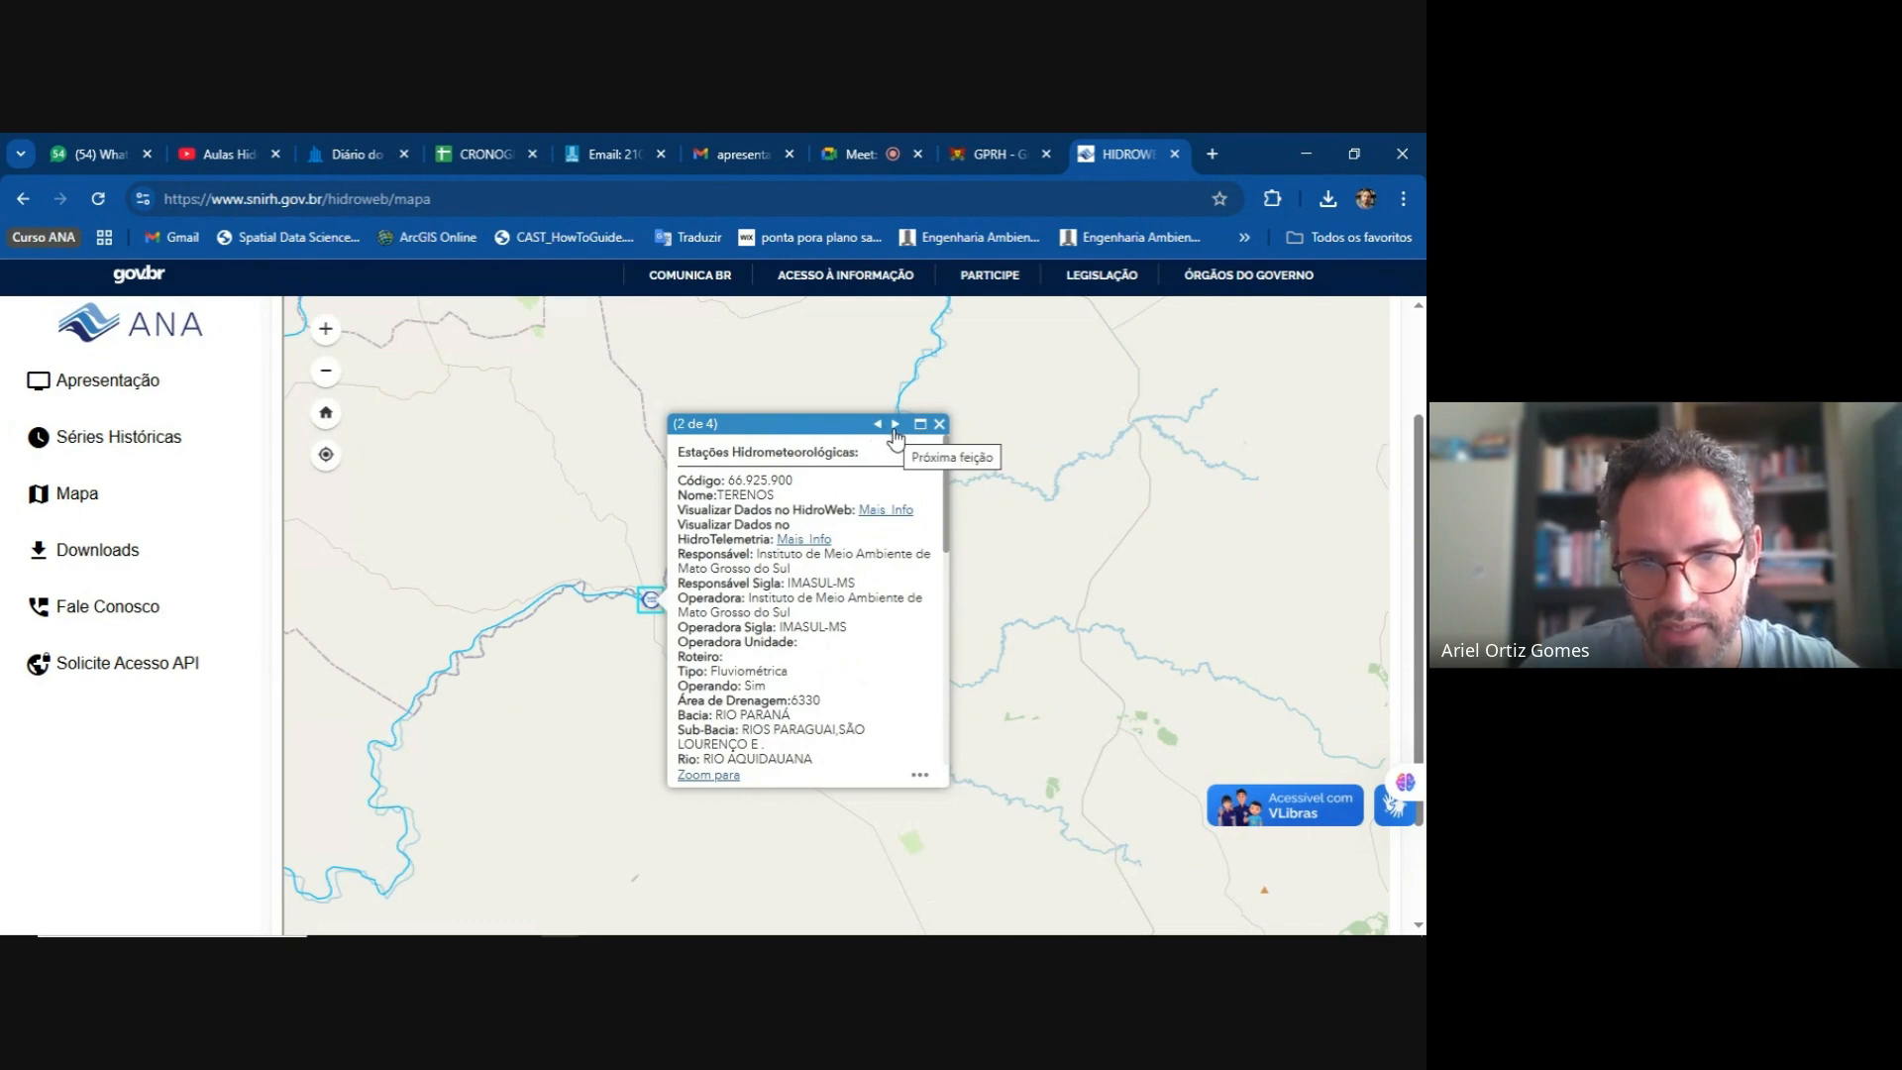
{"action": "left_click", "coordinate": [894, 426]}
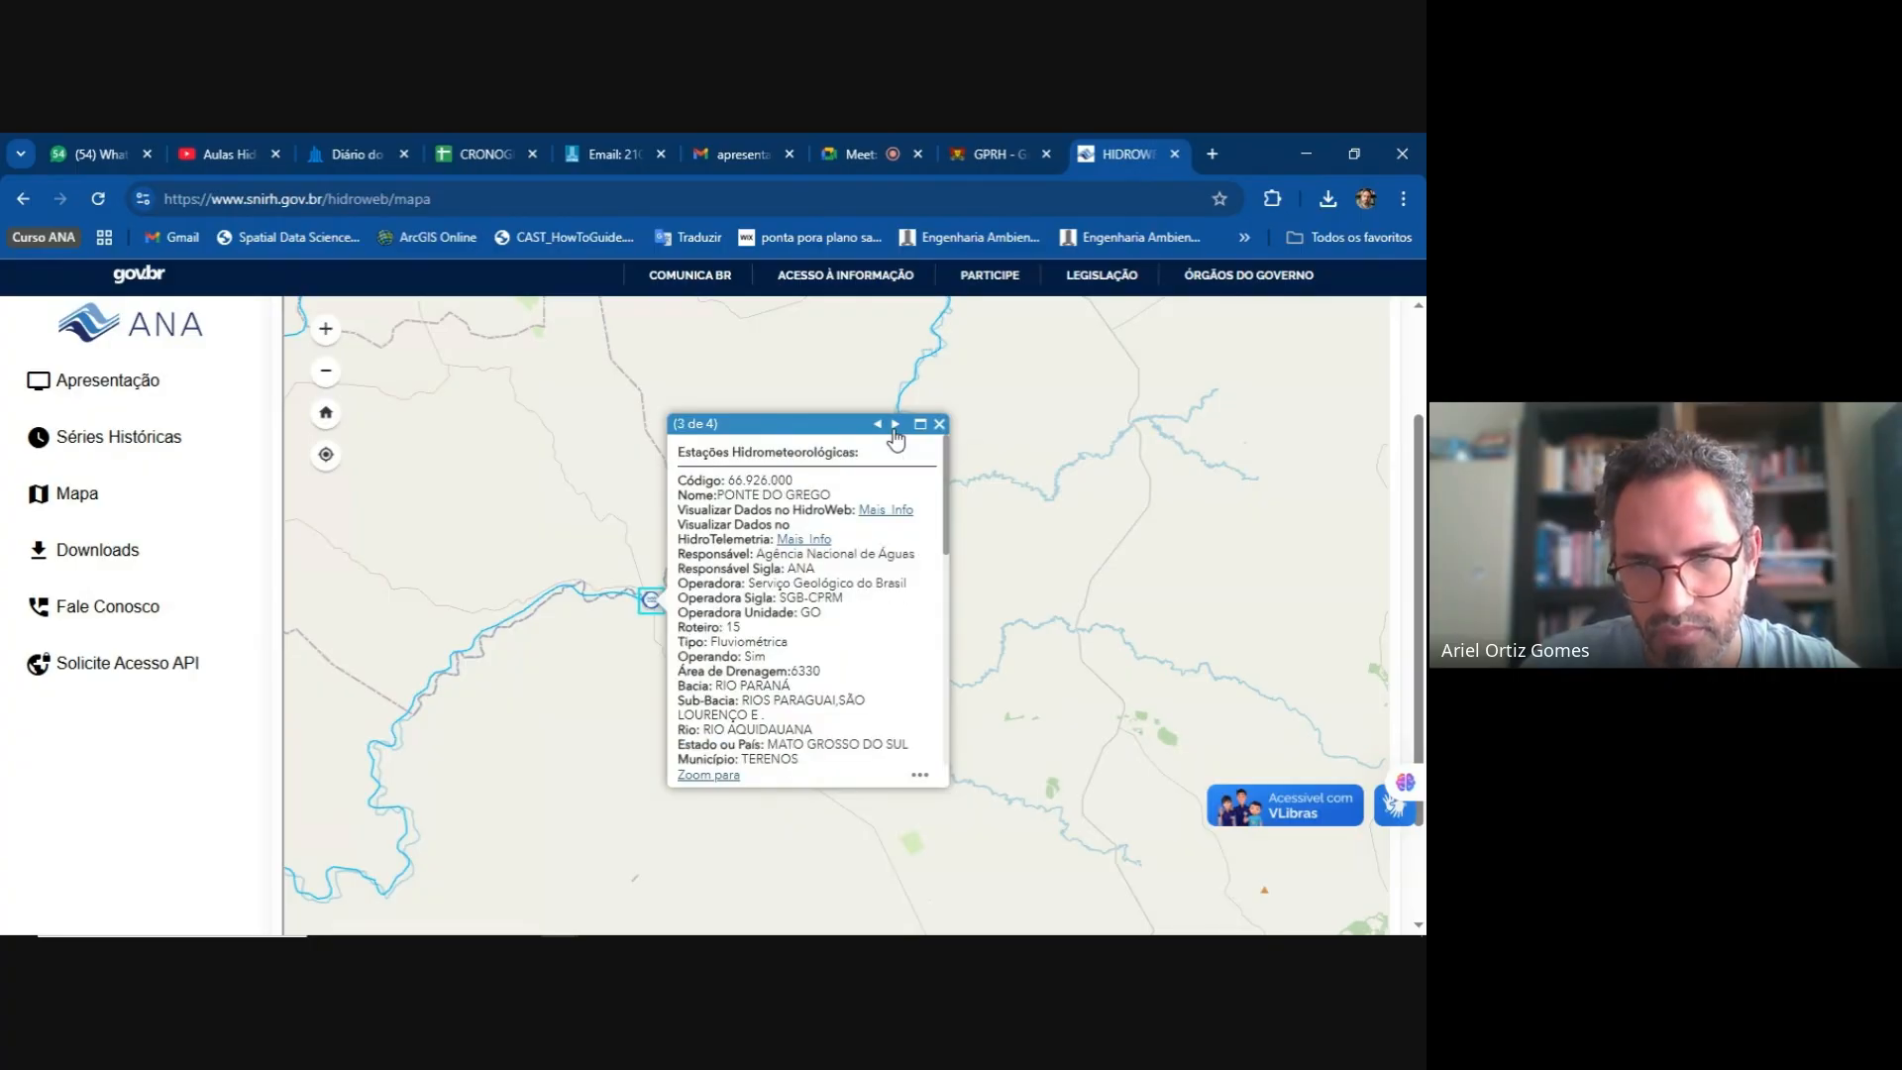
- Copy the PONTE DO GREGO station's code and open its HidroWeb historical series page
{"action": "left_click_drag", "start_coordinate": [793, 476], "coordinate": [726, 477]}
{"action": "key", "text": "ctrl+c"}
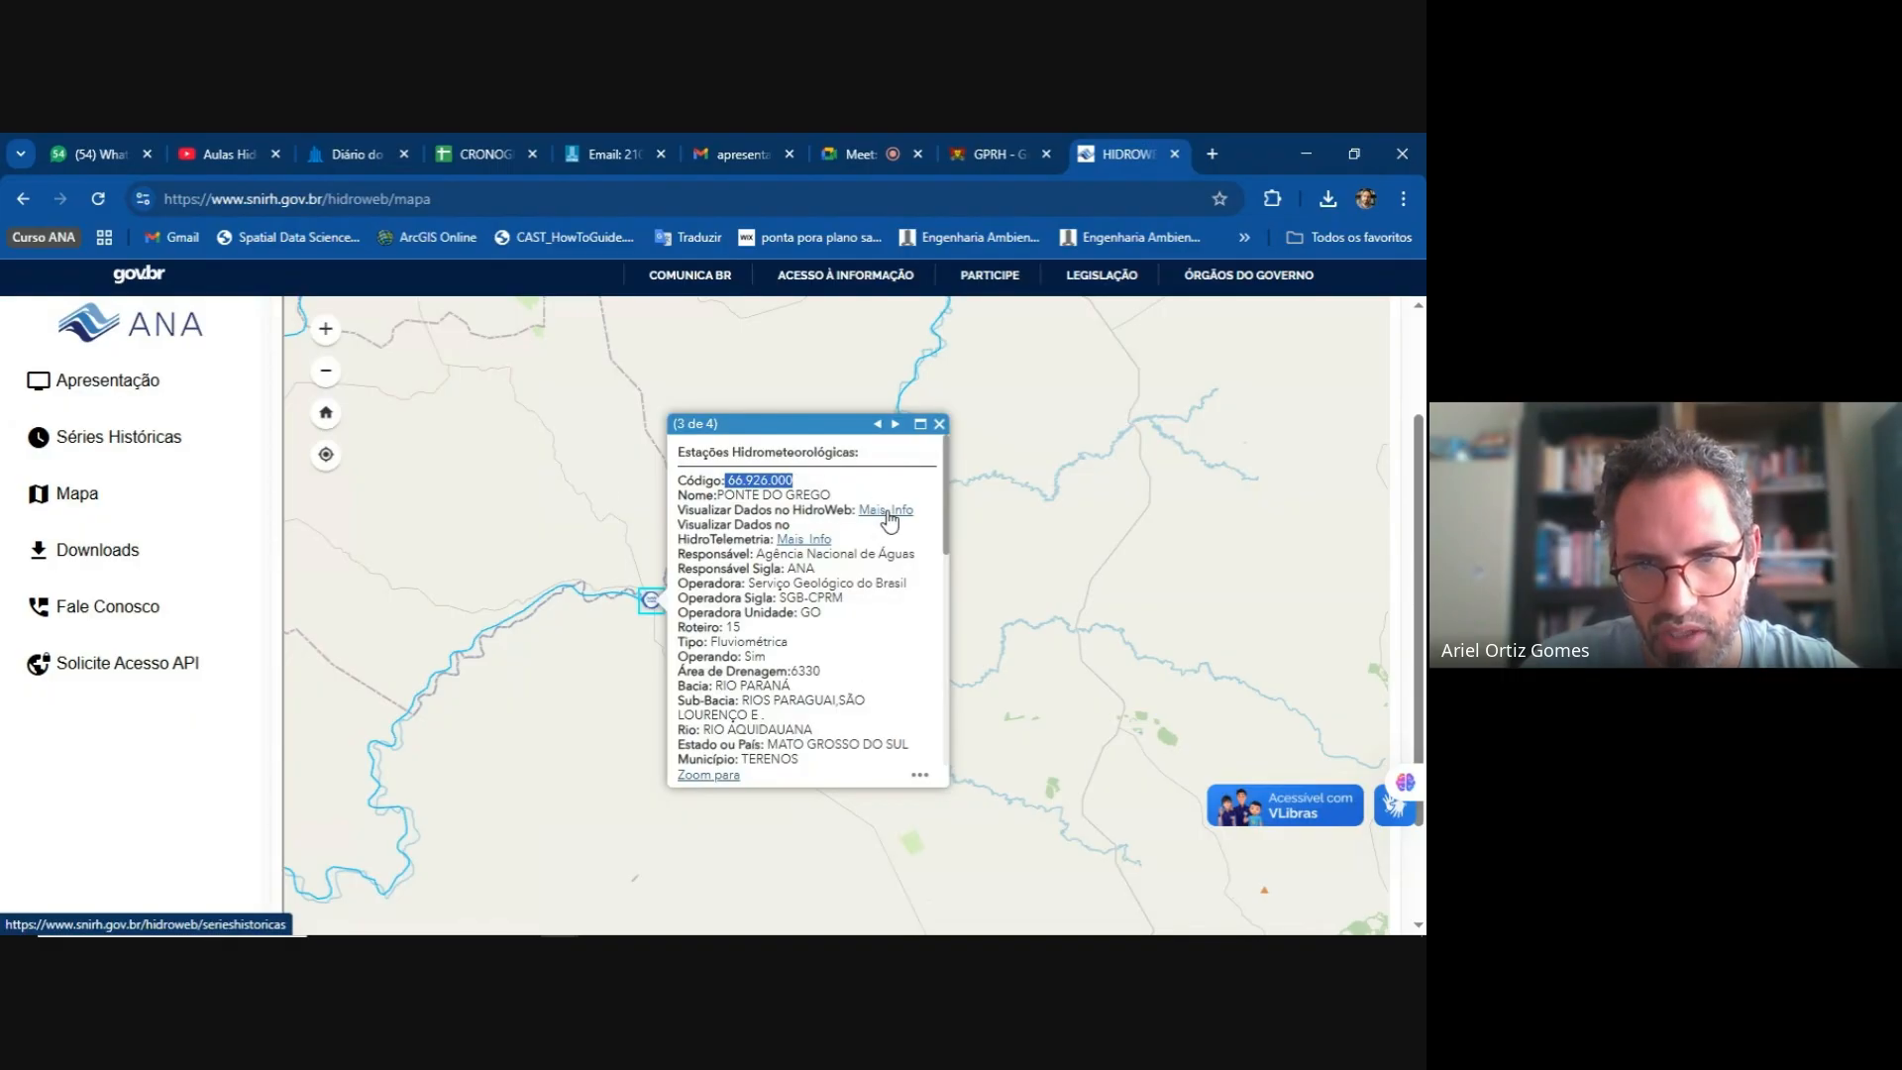
{"action": "left_click", "coordinate": [890, 518]}
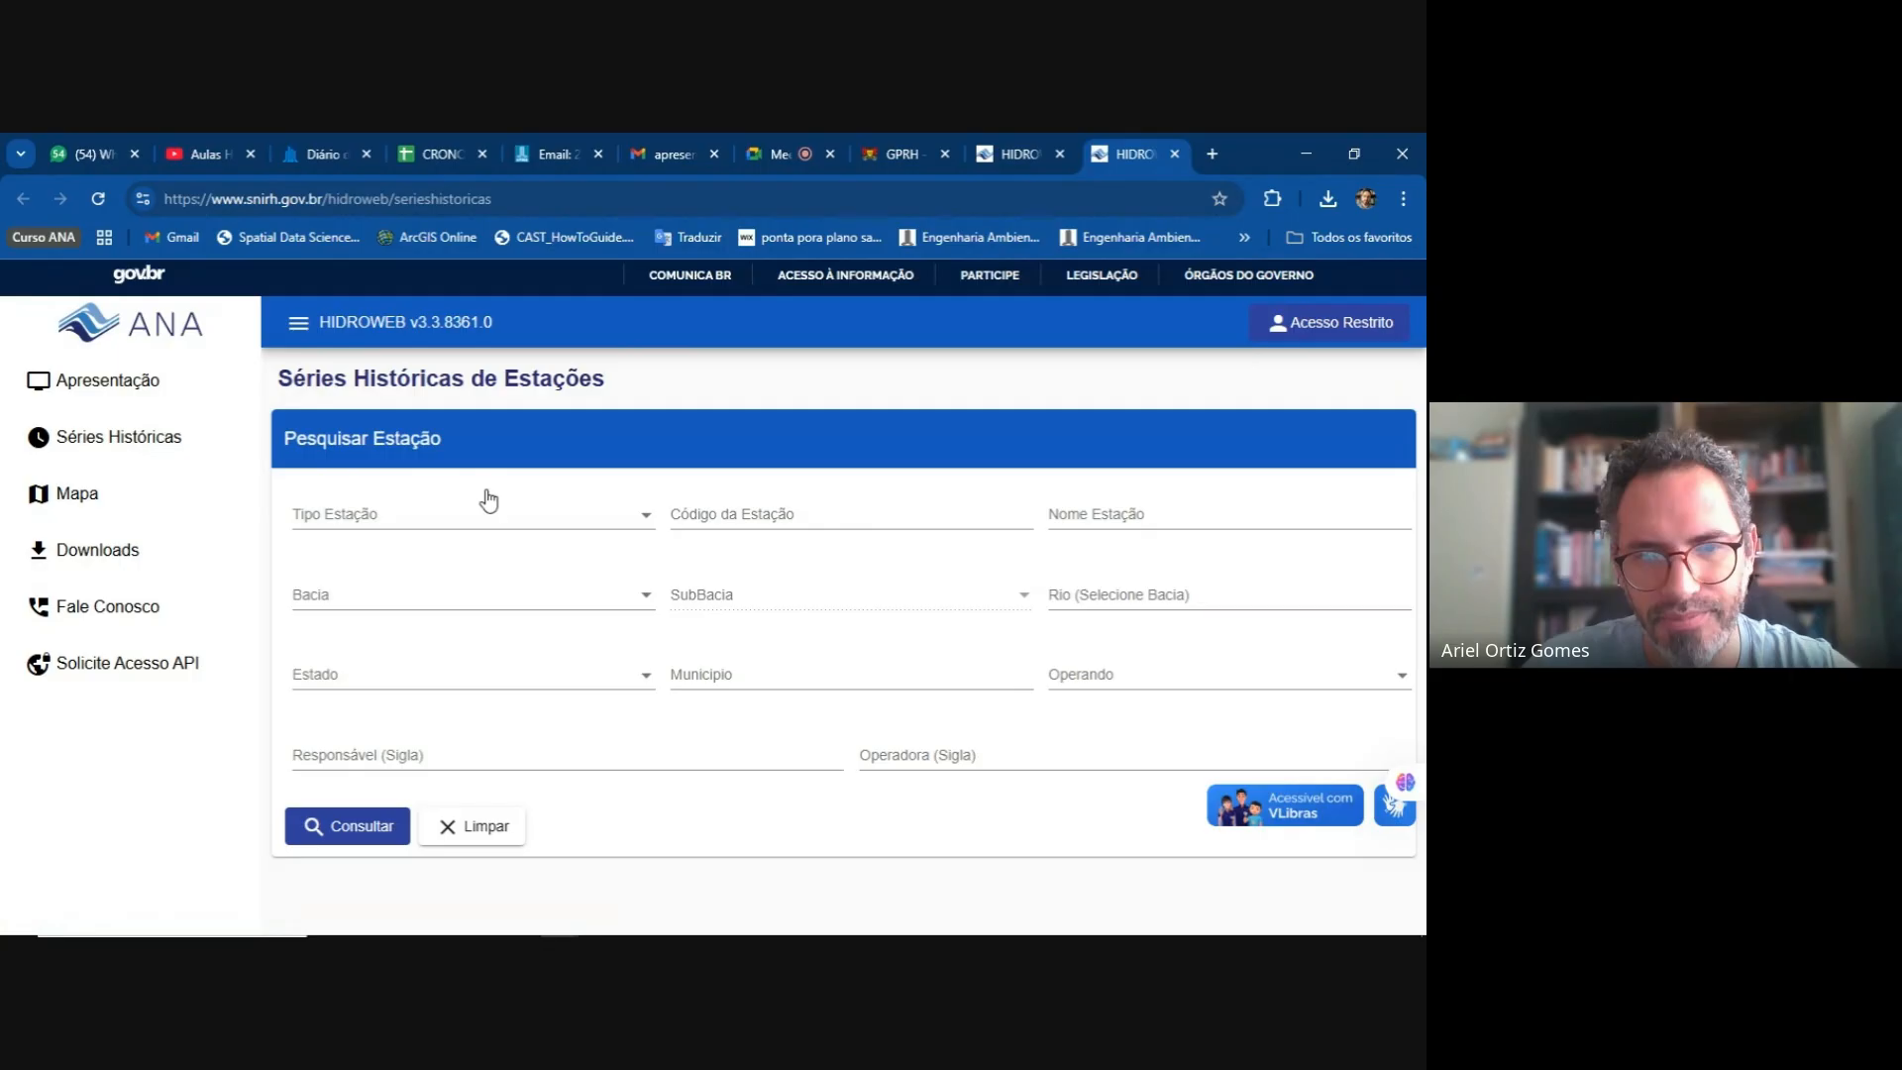
- Copy the code 66.926.000 again from the map record and enter it as the station code in the historical series search
{"action": "left_click", "coordinate": [778, 508]}
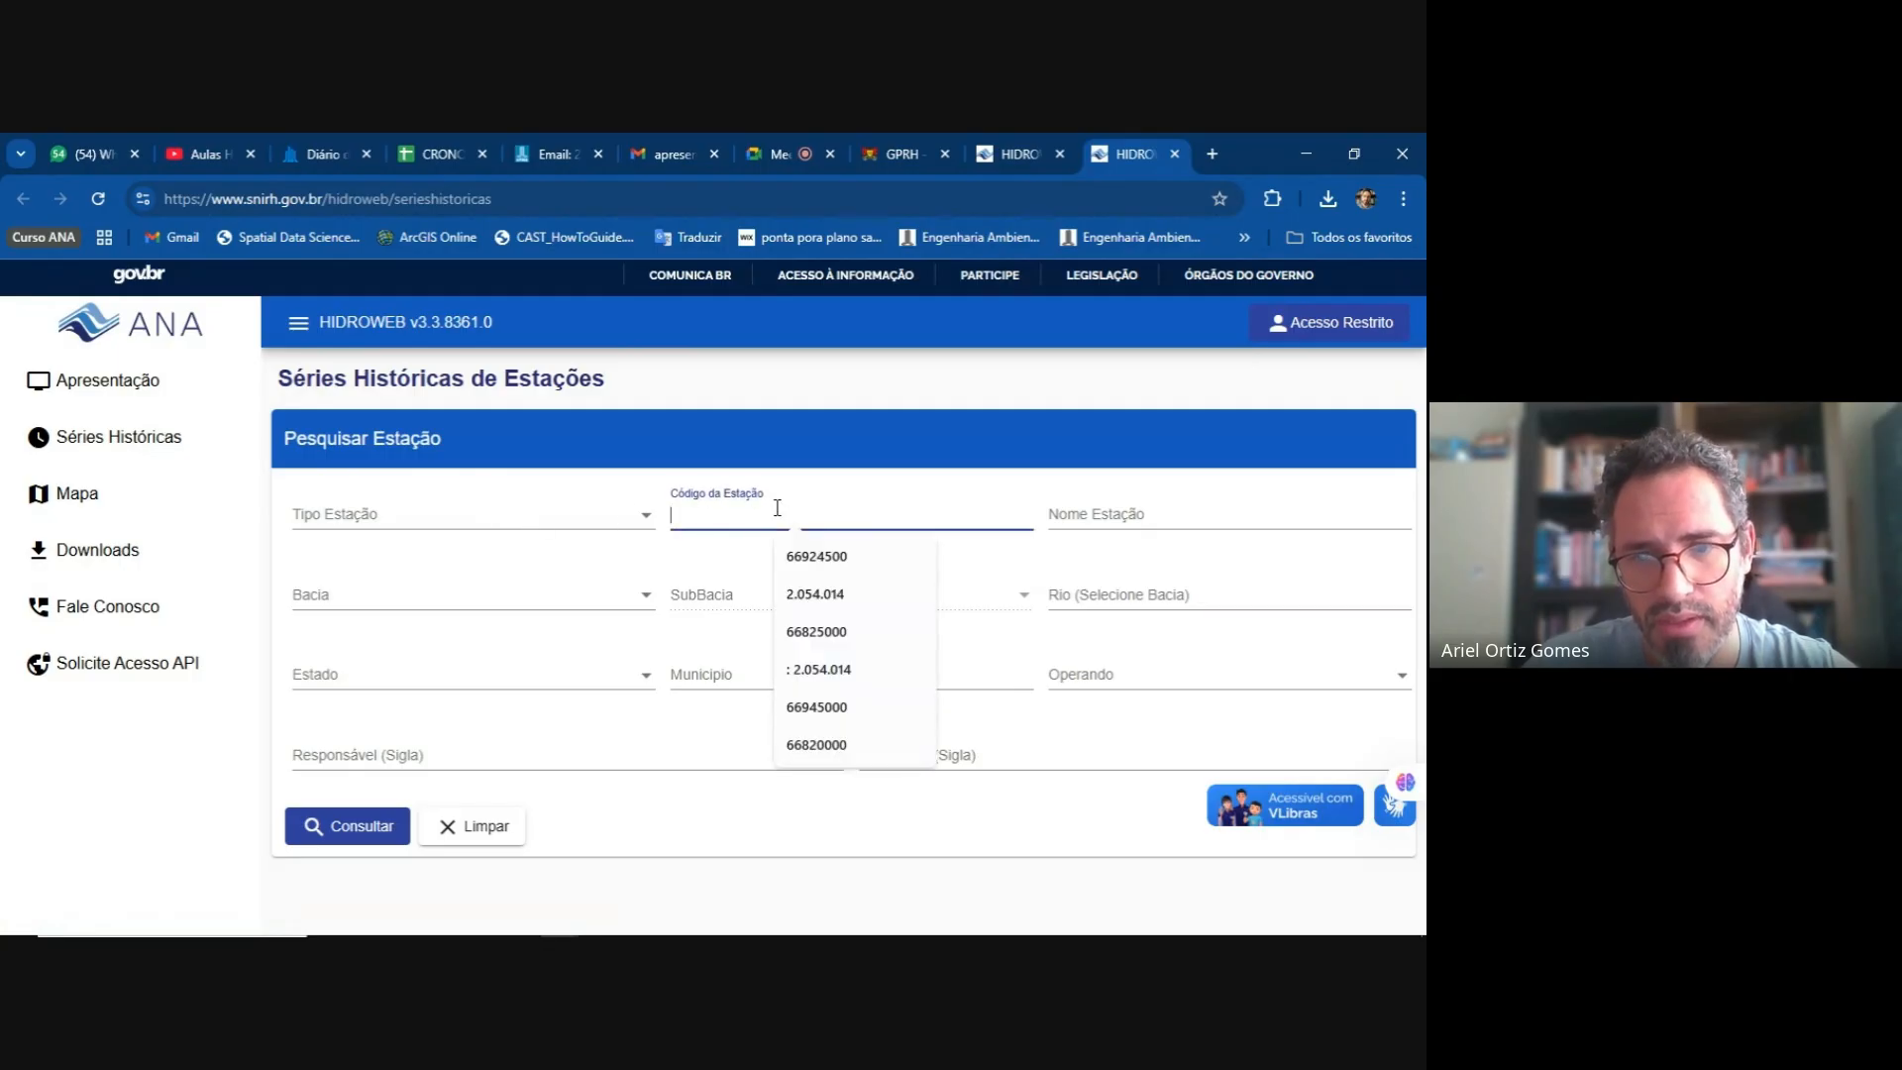
{"action": "left_click", "coordinate": [1010, 157]}
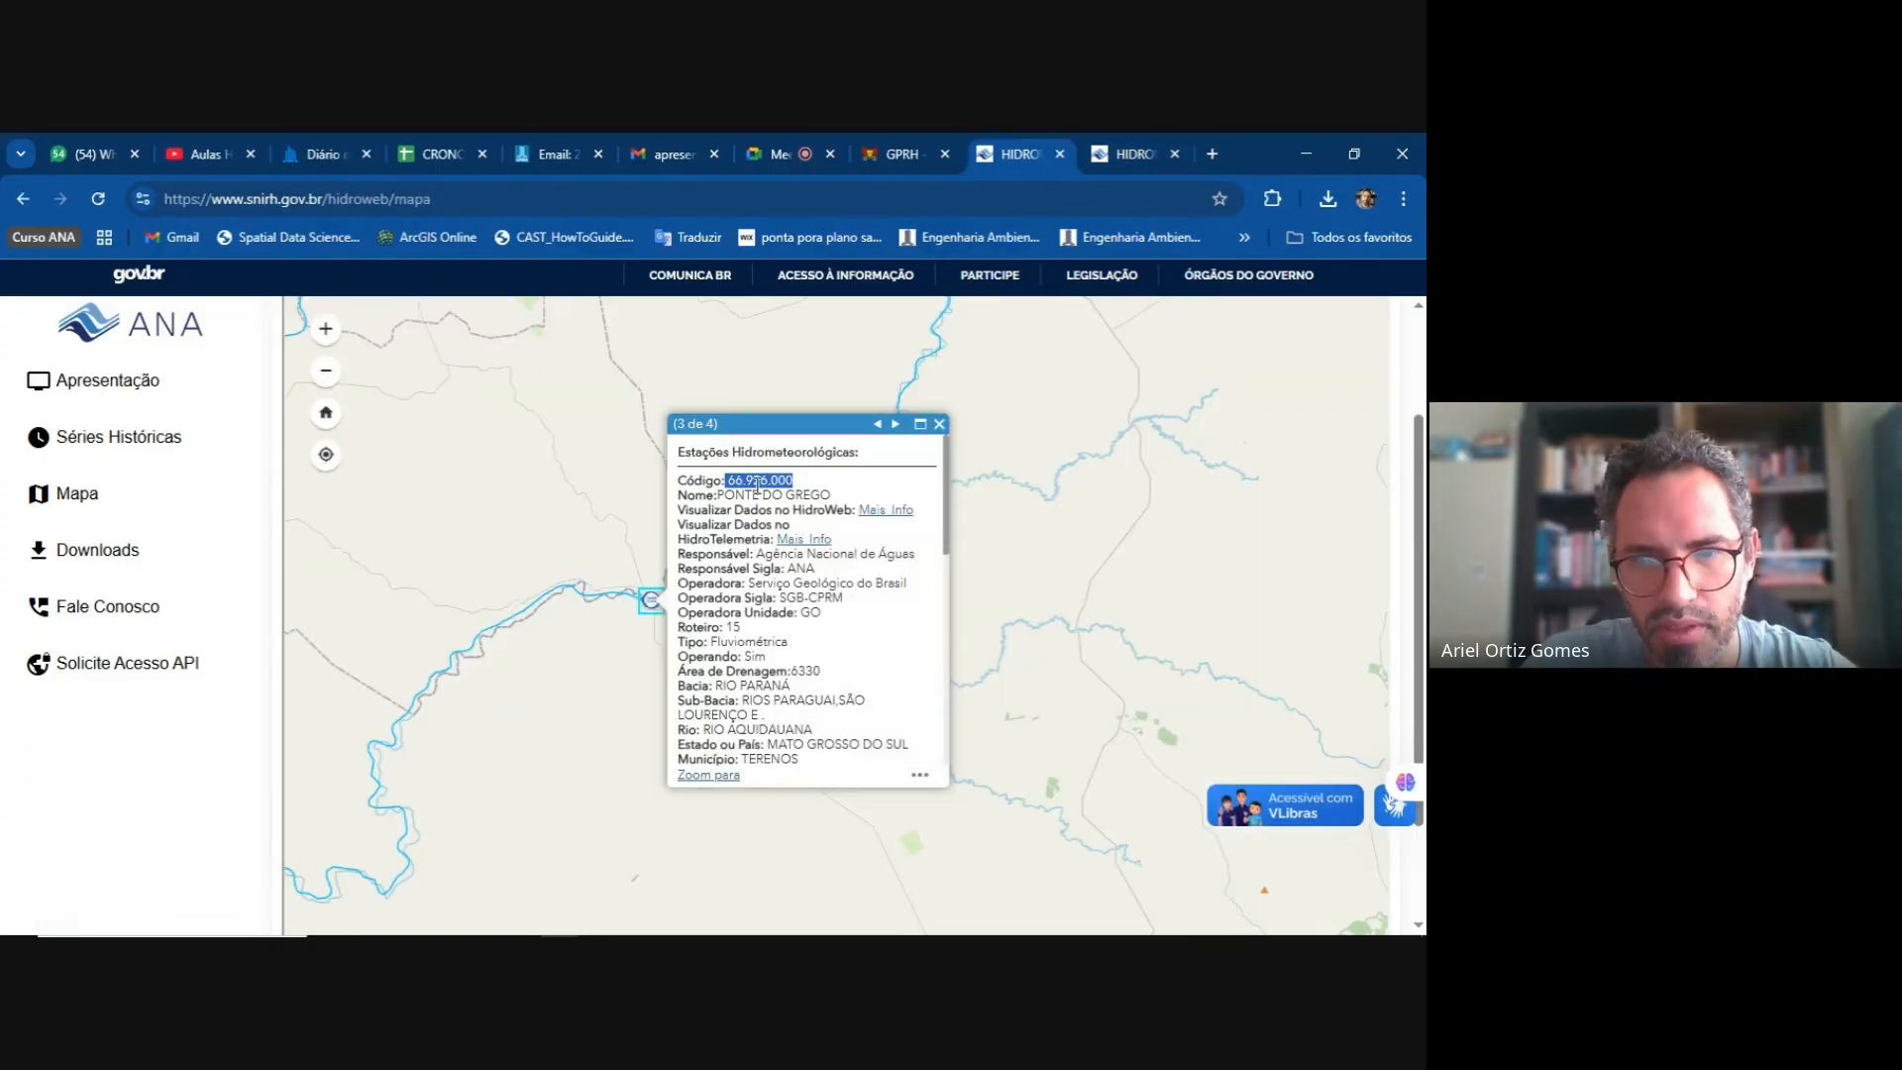
{"action": "right_click", "coordinate": [760, 487]}
{"action": "left_click", "coordinate": [797, 500]}
{"action": "left_click", "coordinate": [1129, 154]}
{"action": "left_click", "coordinate": [743, 511]}
{"action": "key", "text": "ctrl+v"}
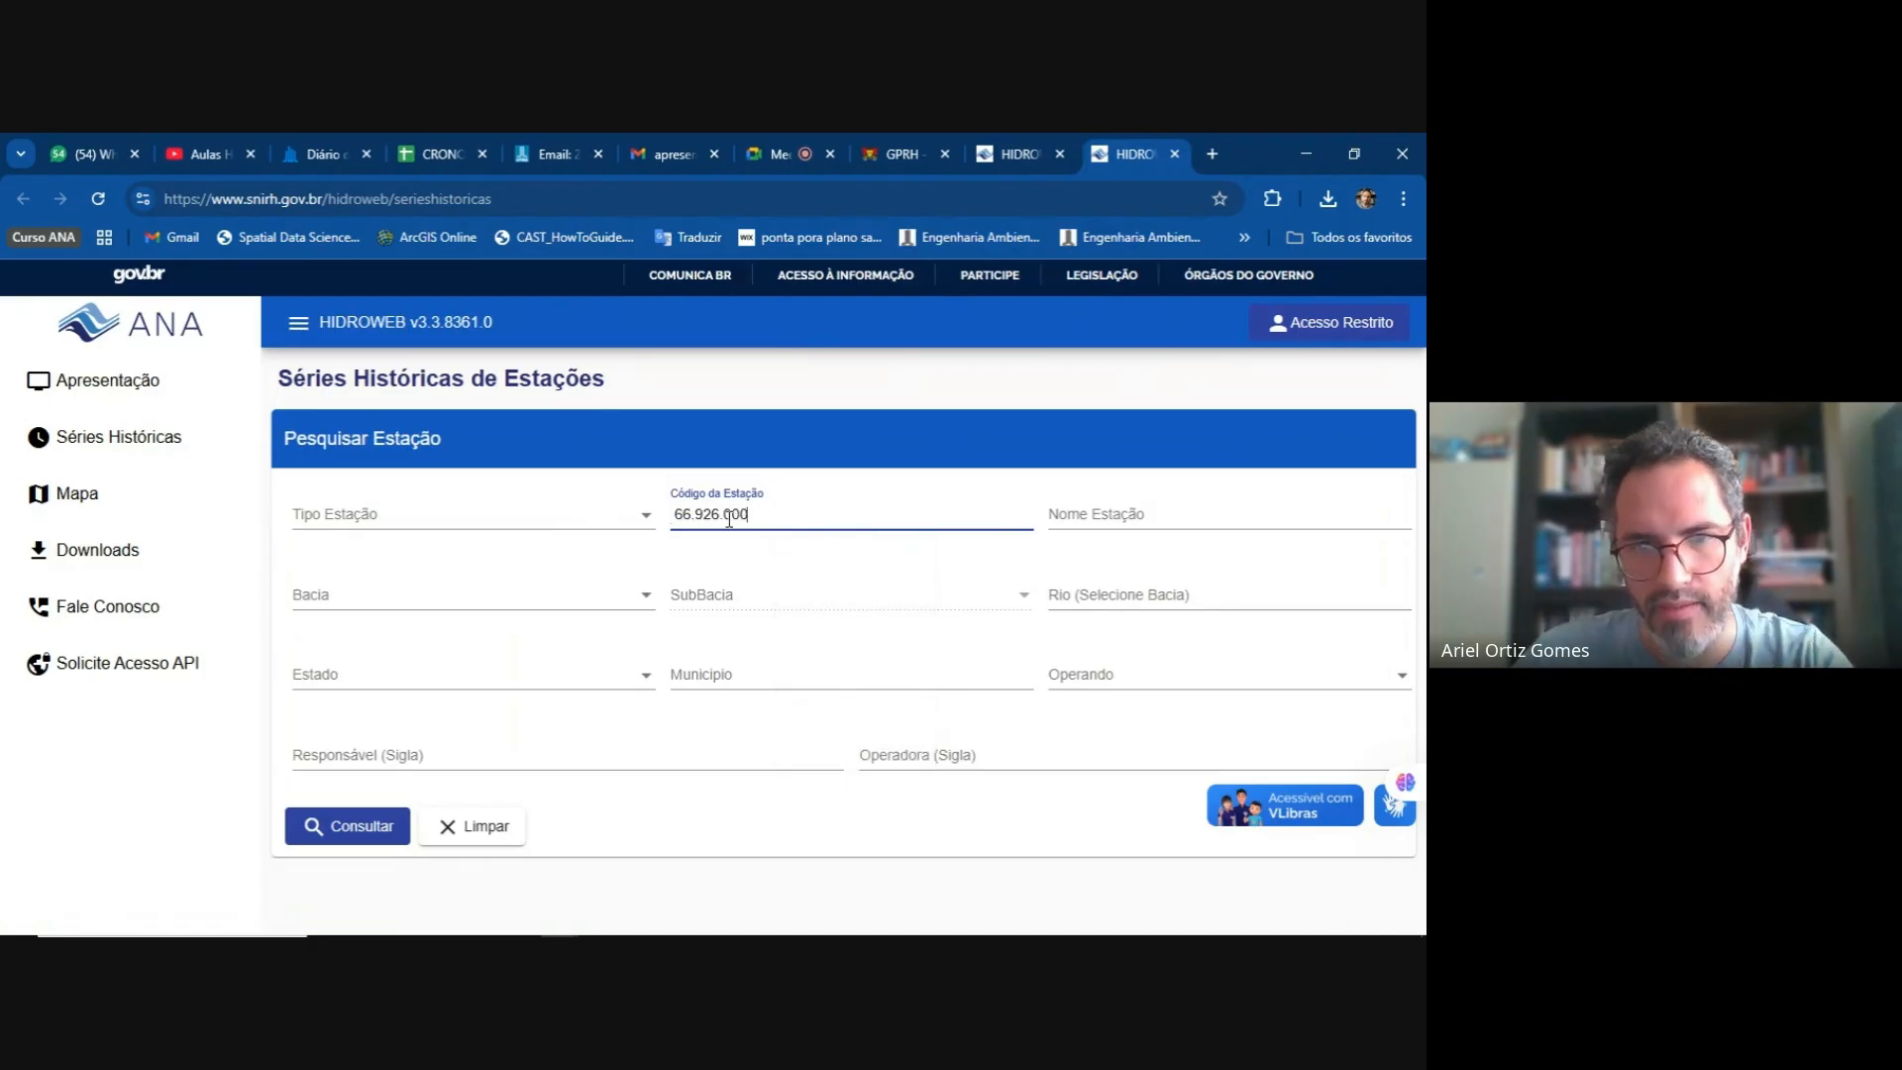
- Remove the dots so the station code reads 66926000, and run the station query
{"action": "left_click", "coordinate": [729, 515]}
{"action": "key", "text": "BackSpace"}
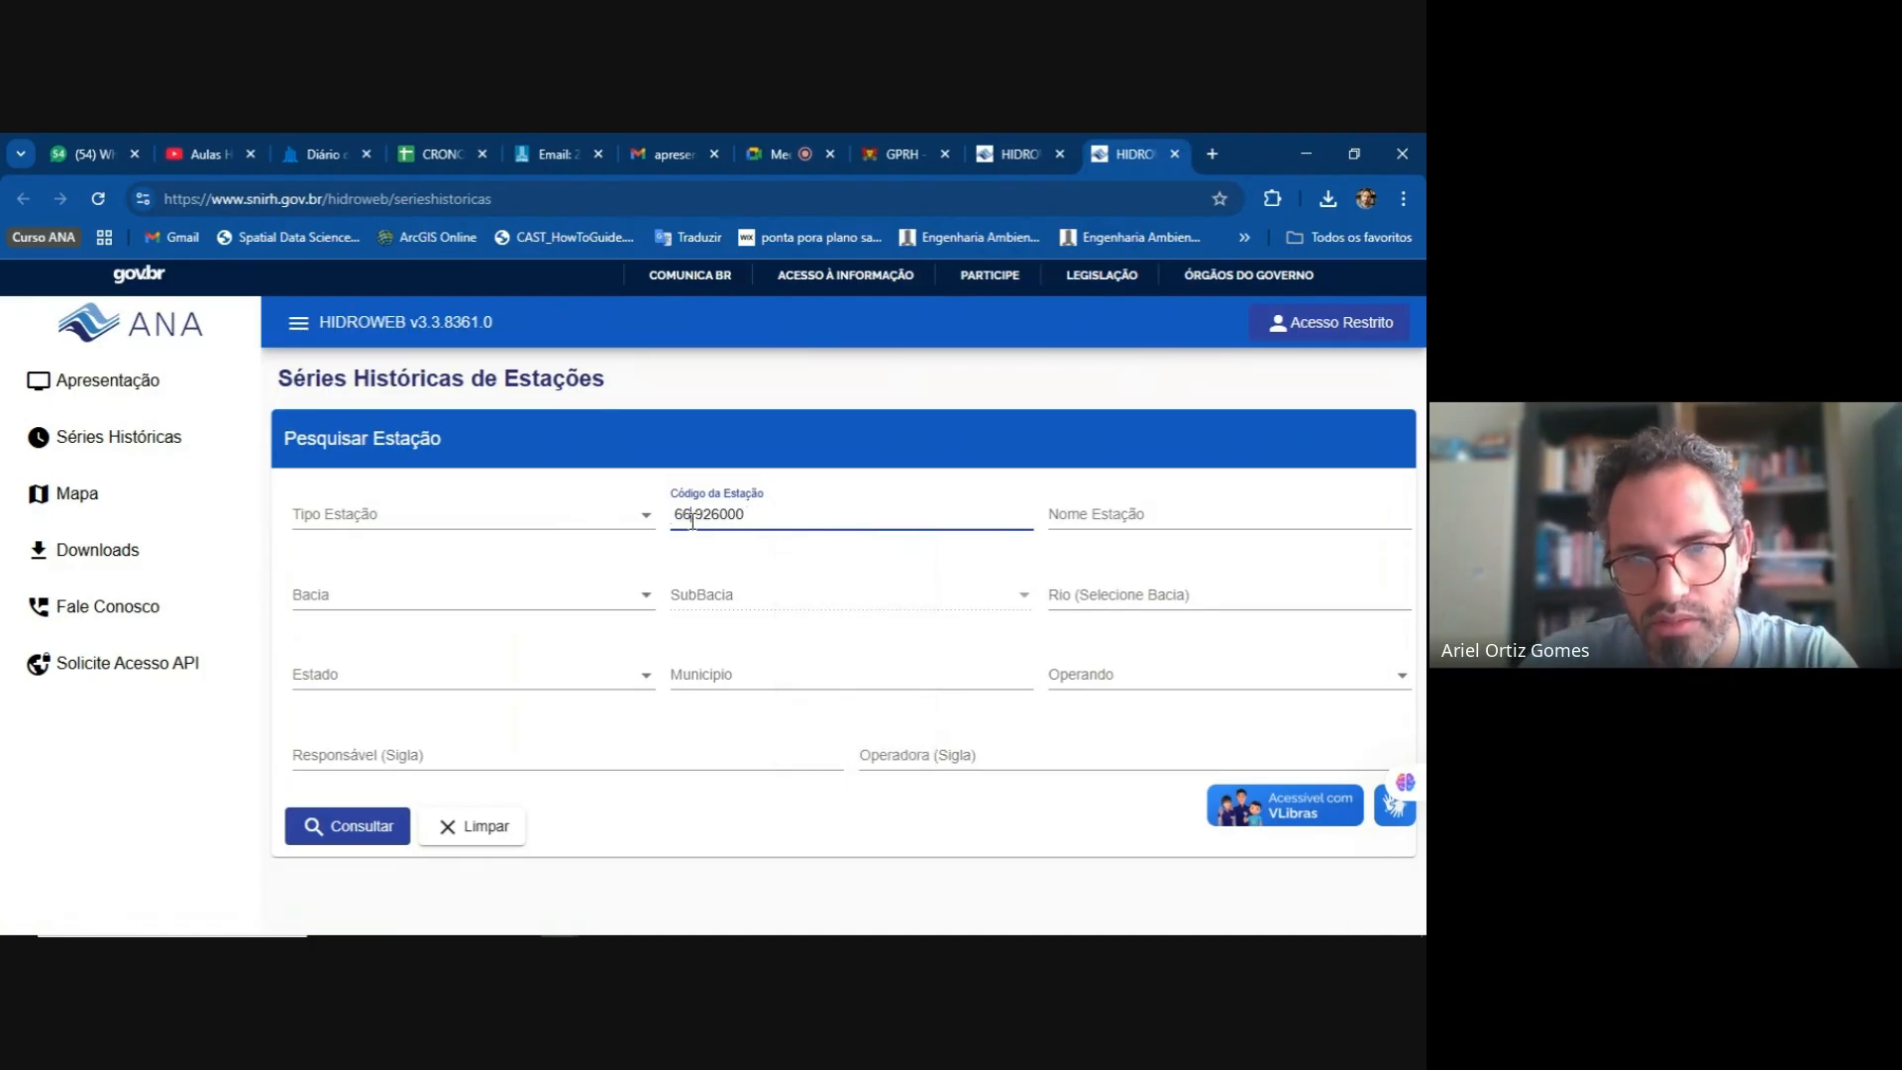
{"action": "left_click", "coordinate": [699, 515]}
{"action": "key", "text": "BackSpace"}
{"action": "left_click", "coordinate": [776, 513]}
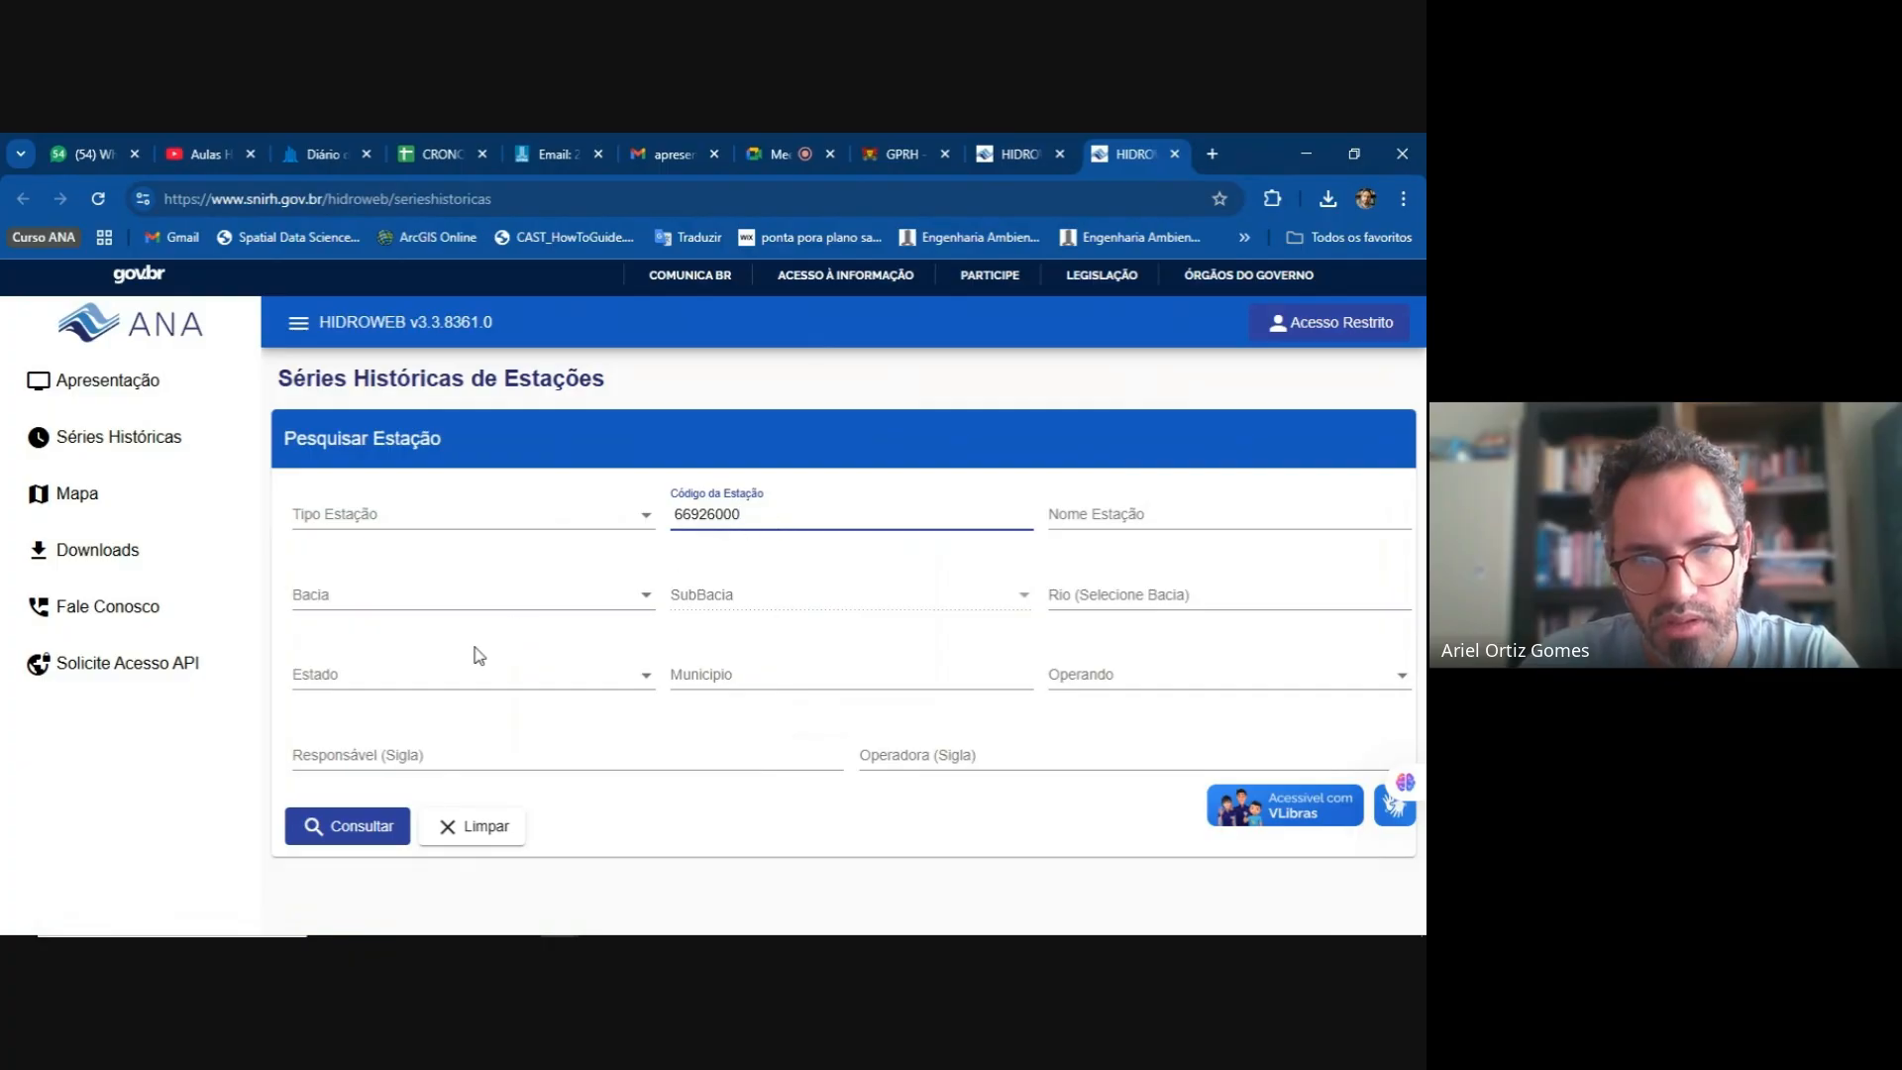
{"action": "left_click", "coordinate": [382, 822]}
{"action": "scroll", "coordinate": [486, 581], "scroll_direction": "down", "scroll_amount": 3}
{"action": "scroll", "coordinate": [481, 579], "scroll_direction": "down", "scroll_amount": 2}
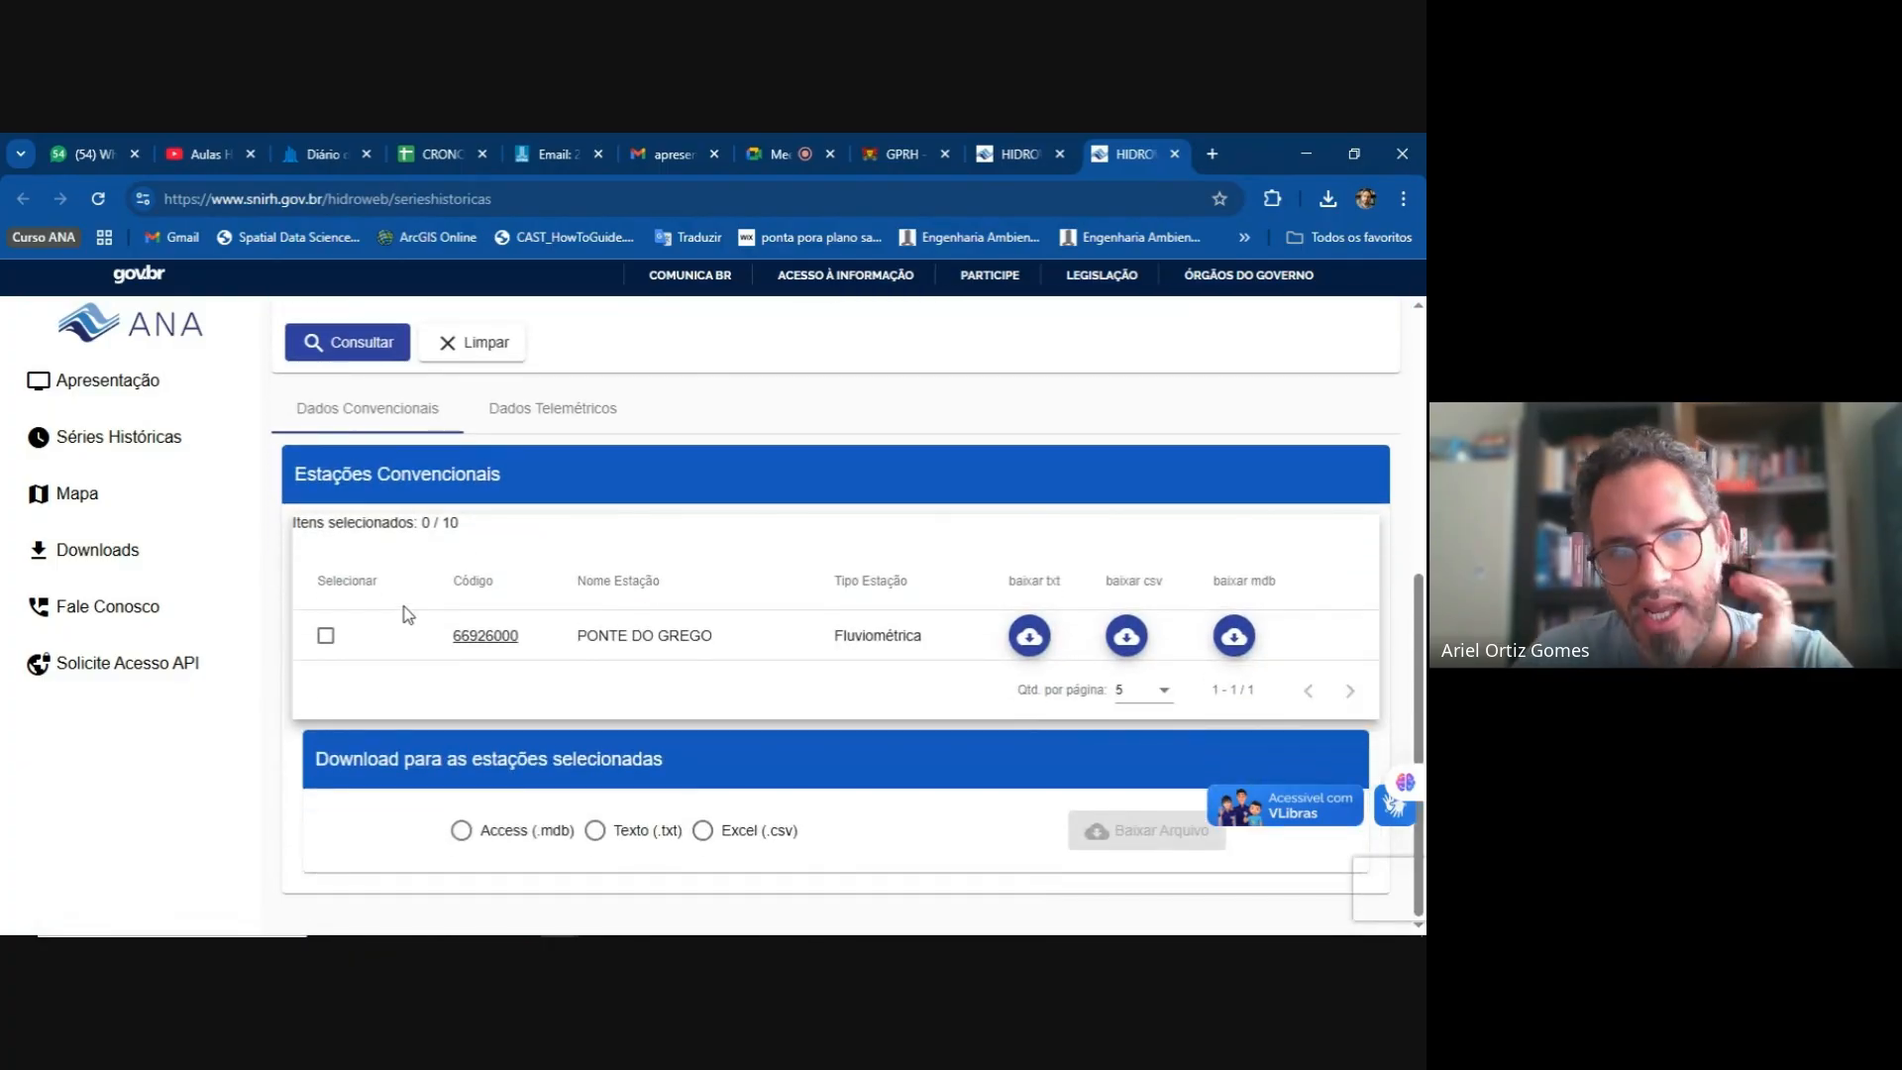
- Select the PONTE DO GREGO station among the conventional stations, download its data in MDB format and check the browser's downloads
{"action": "left_click_drag", "start_coordinate": [289, 486], "coordinate": [491, 480]}
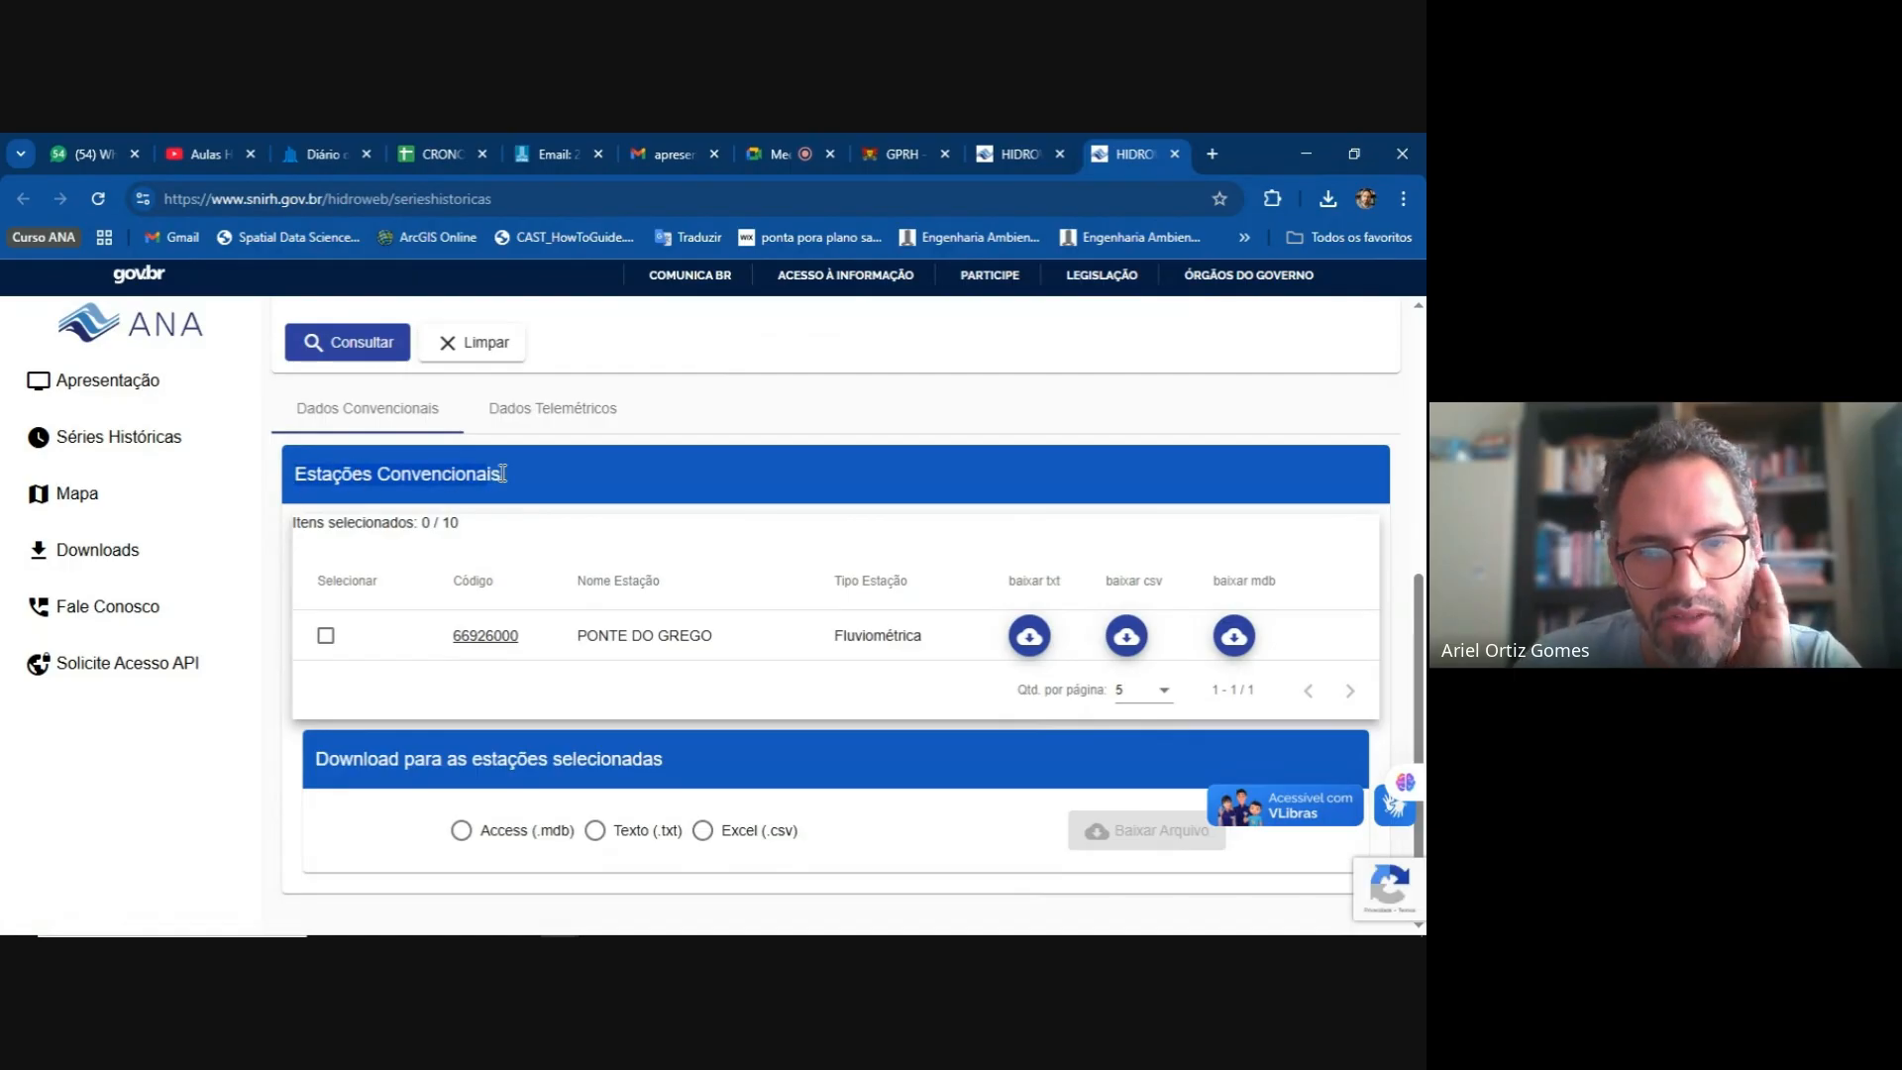
{"action": "left_click", "coordinate": [556, 465]}
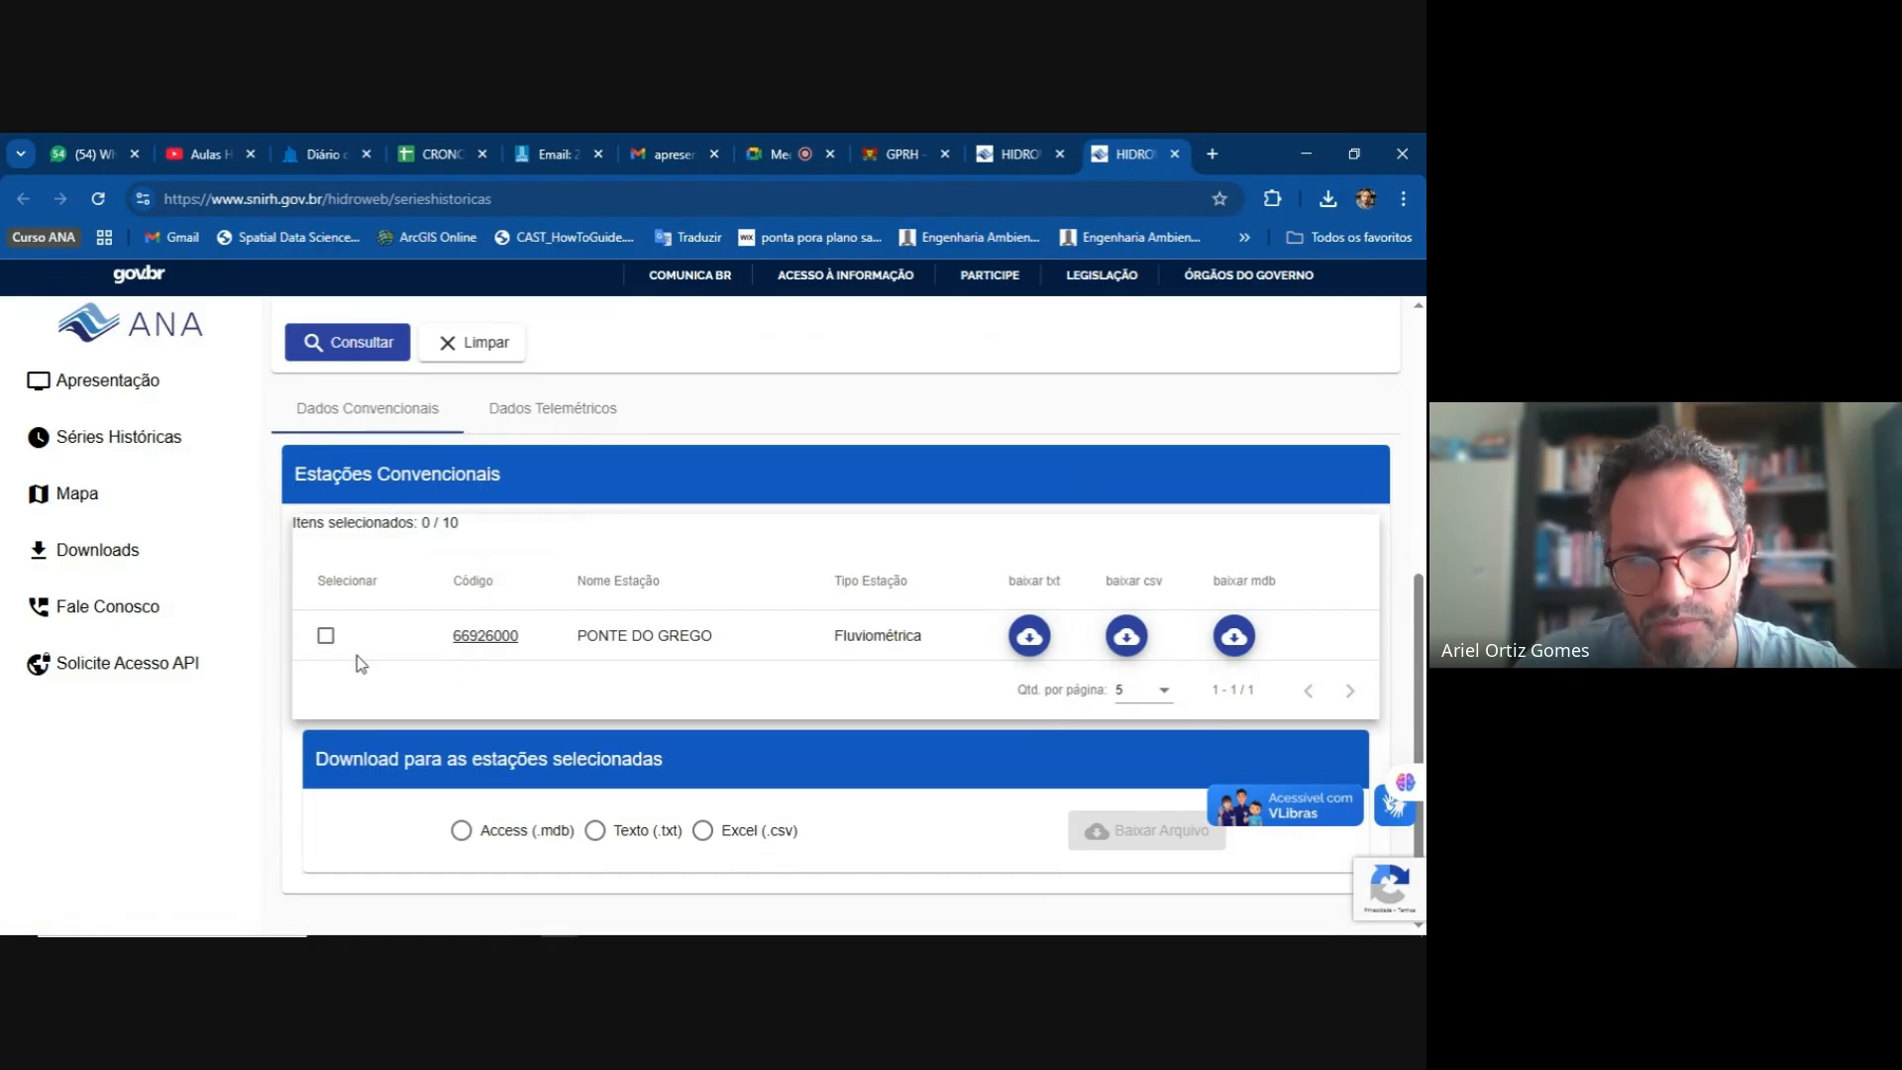
{"action": "left_click", "coordinate": [325, 635]}
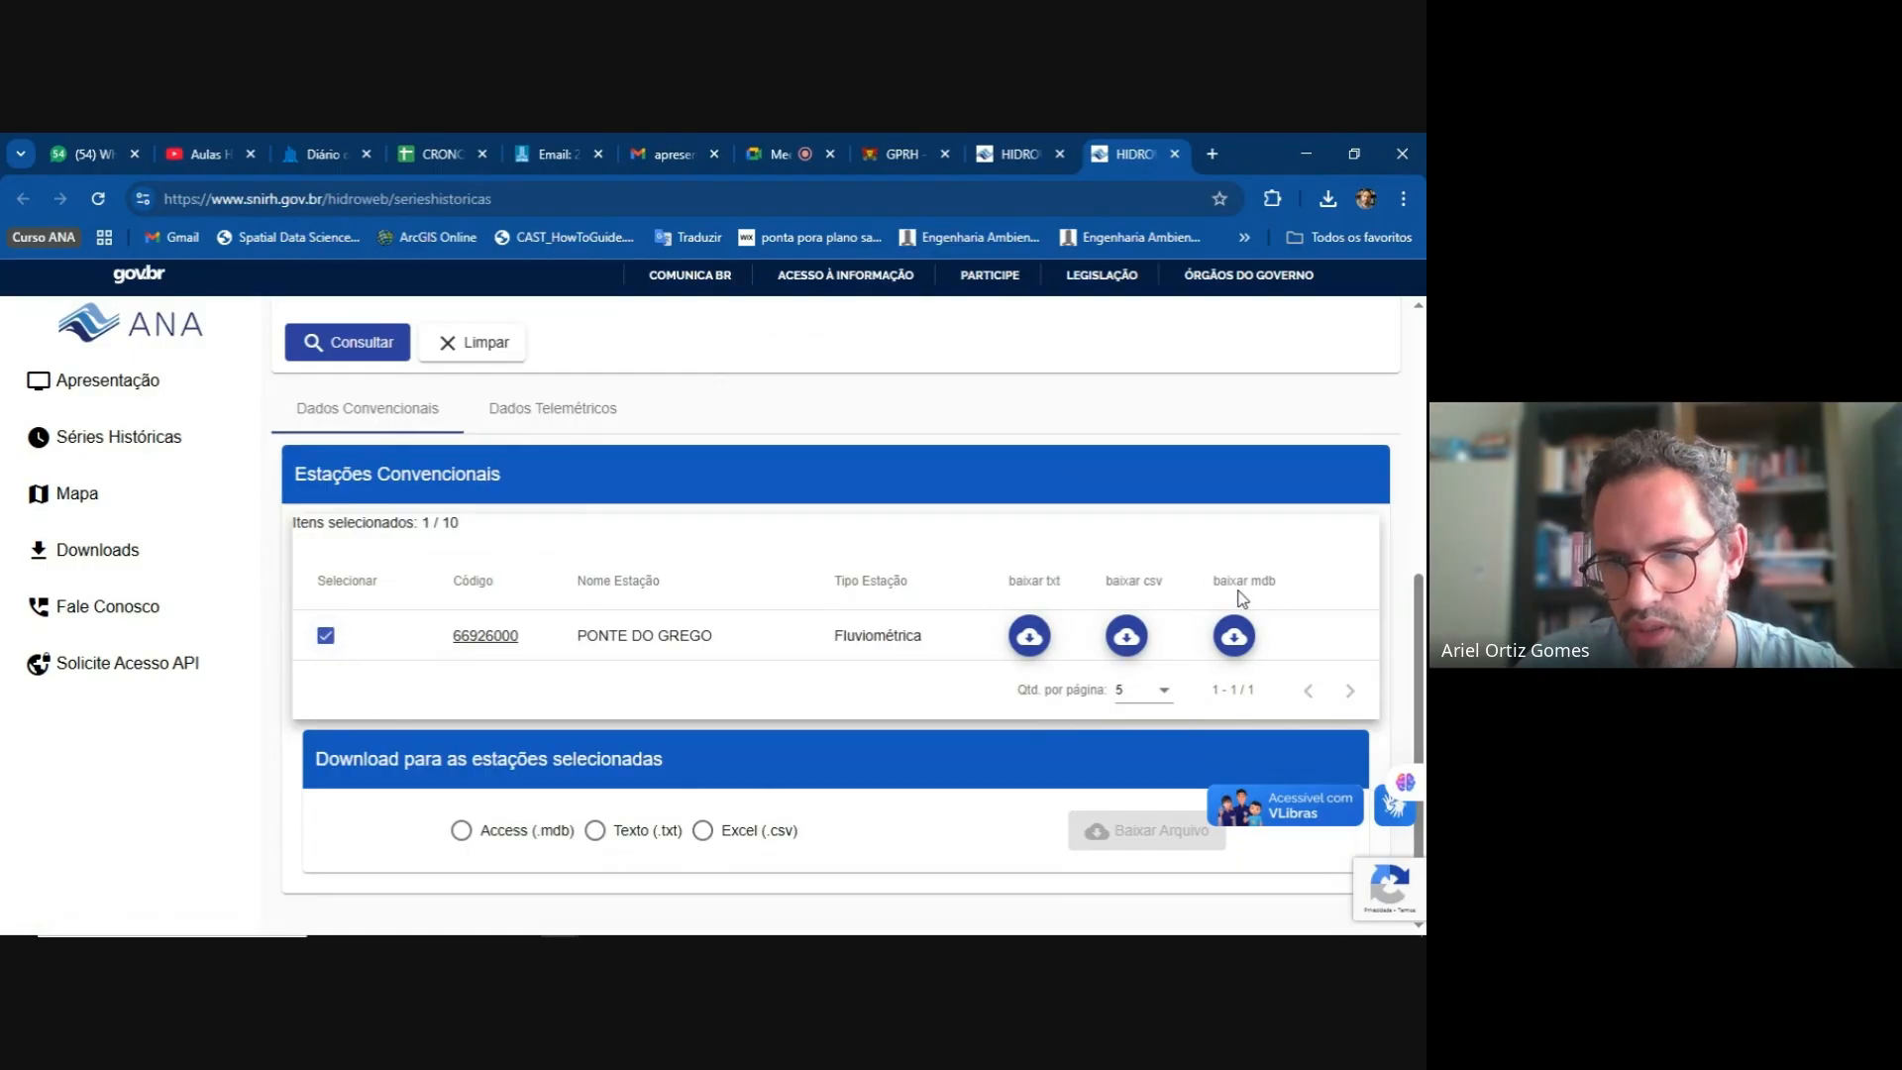
{"action": "left_click", "coordinate": [1231, 641]}
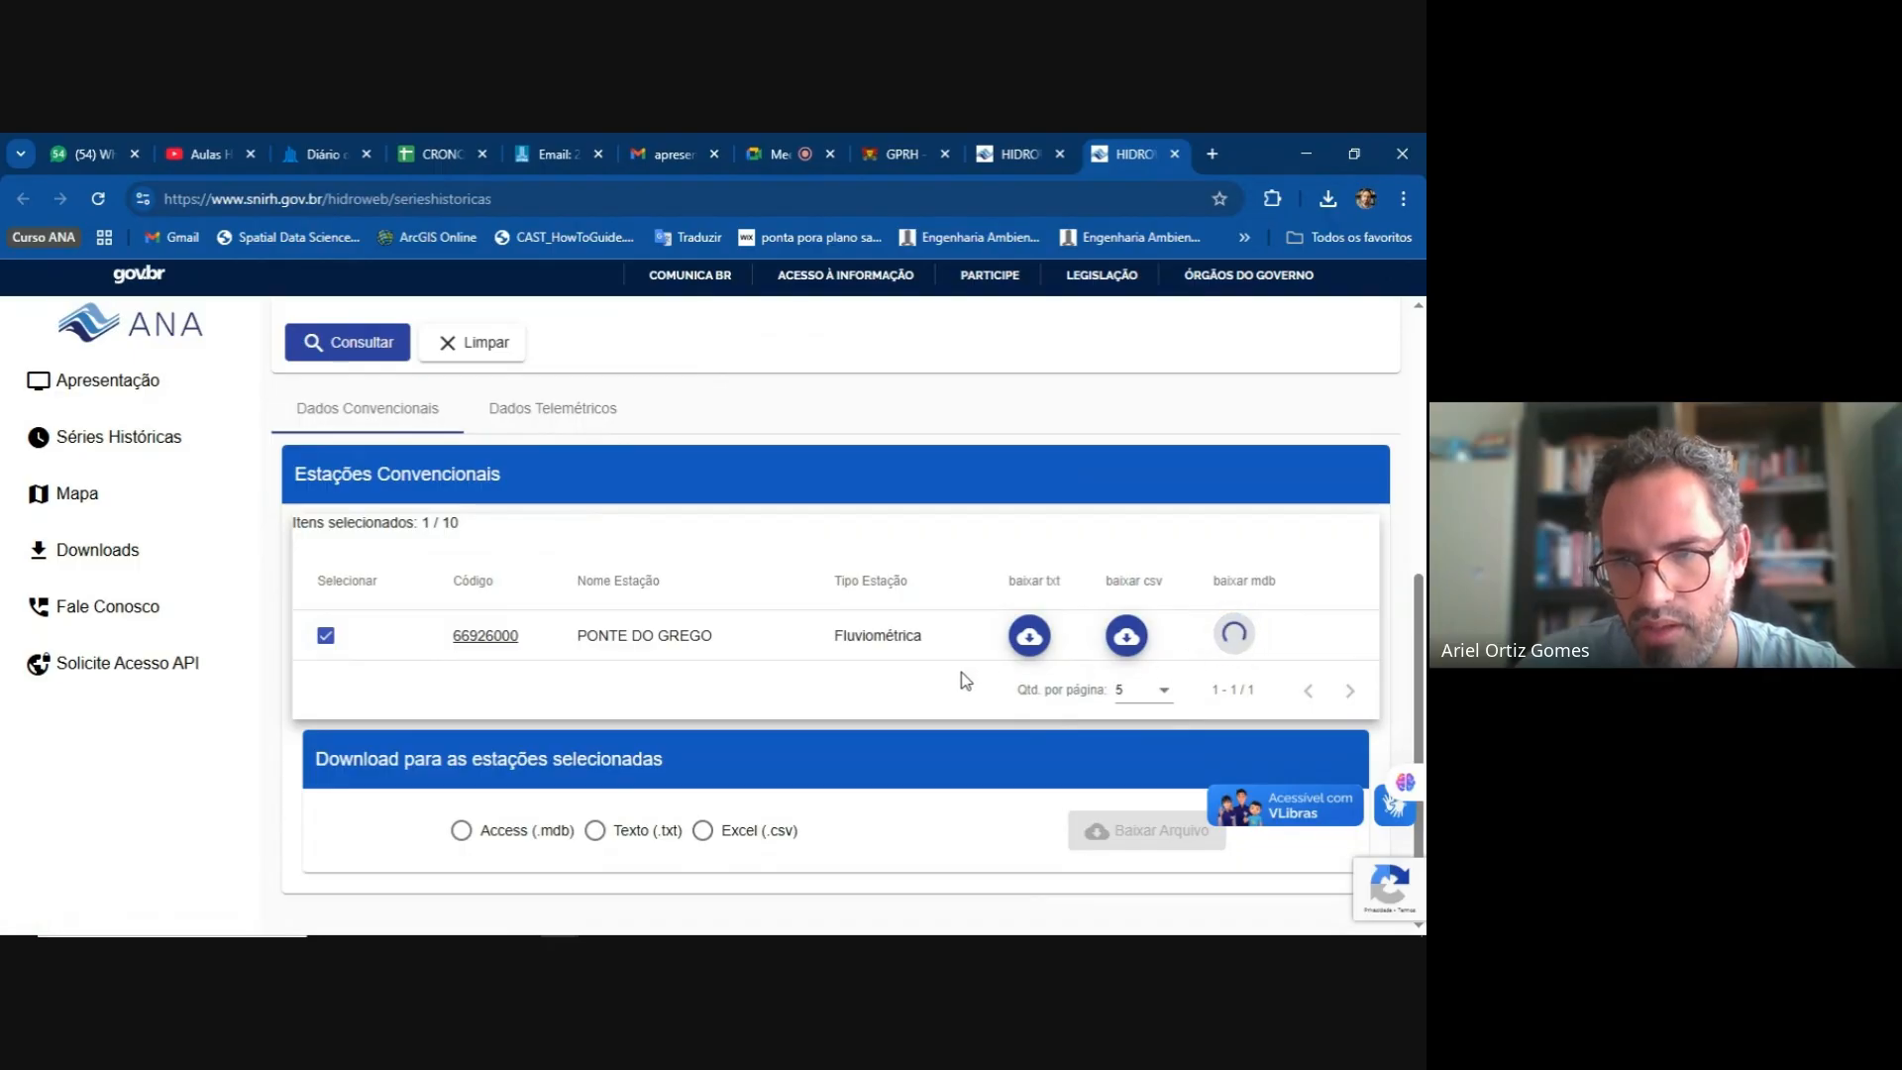
{"action": "left_click", "coordinate": [1326, 201]}
{"action": "mouse_move", "coordinate": [1116, 280]}
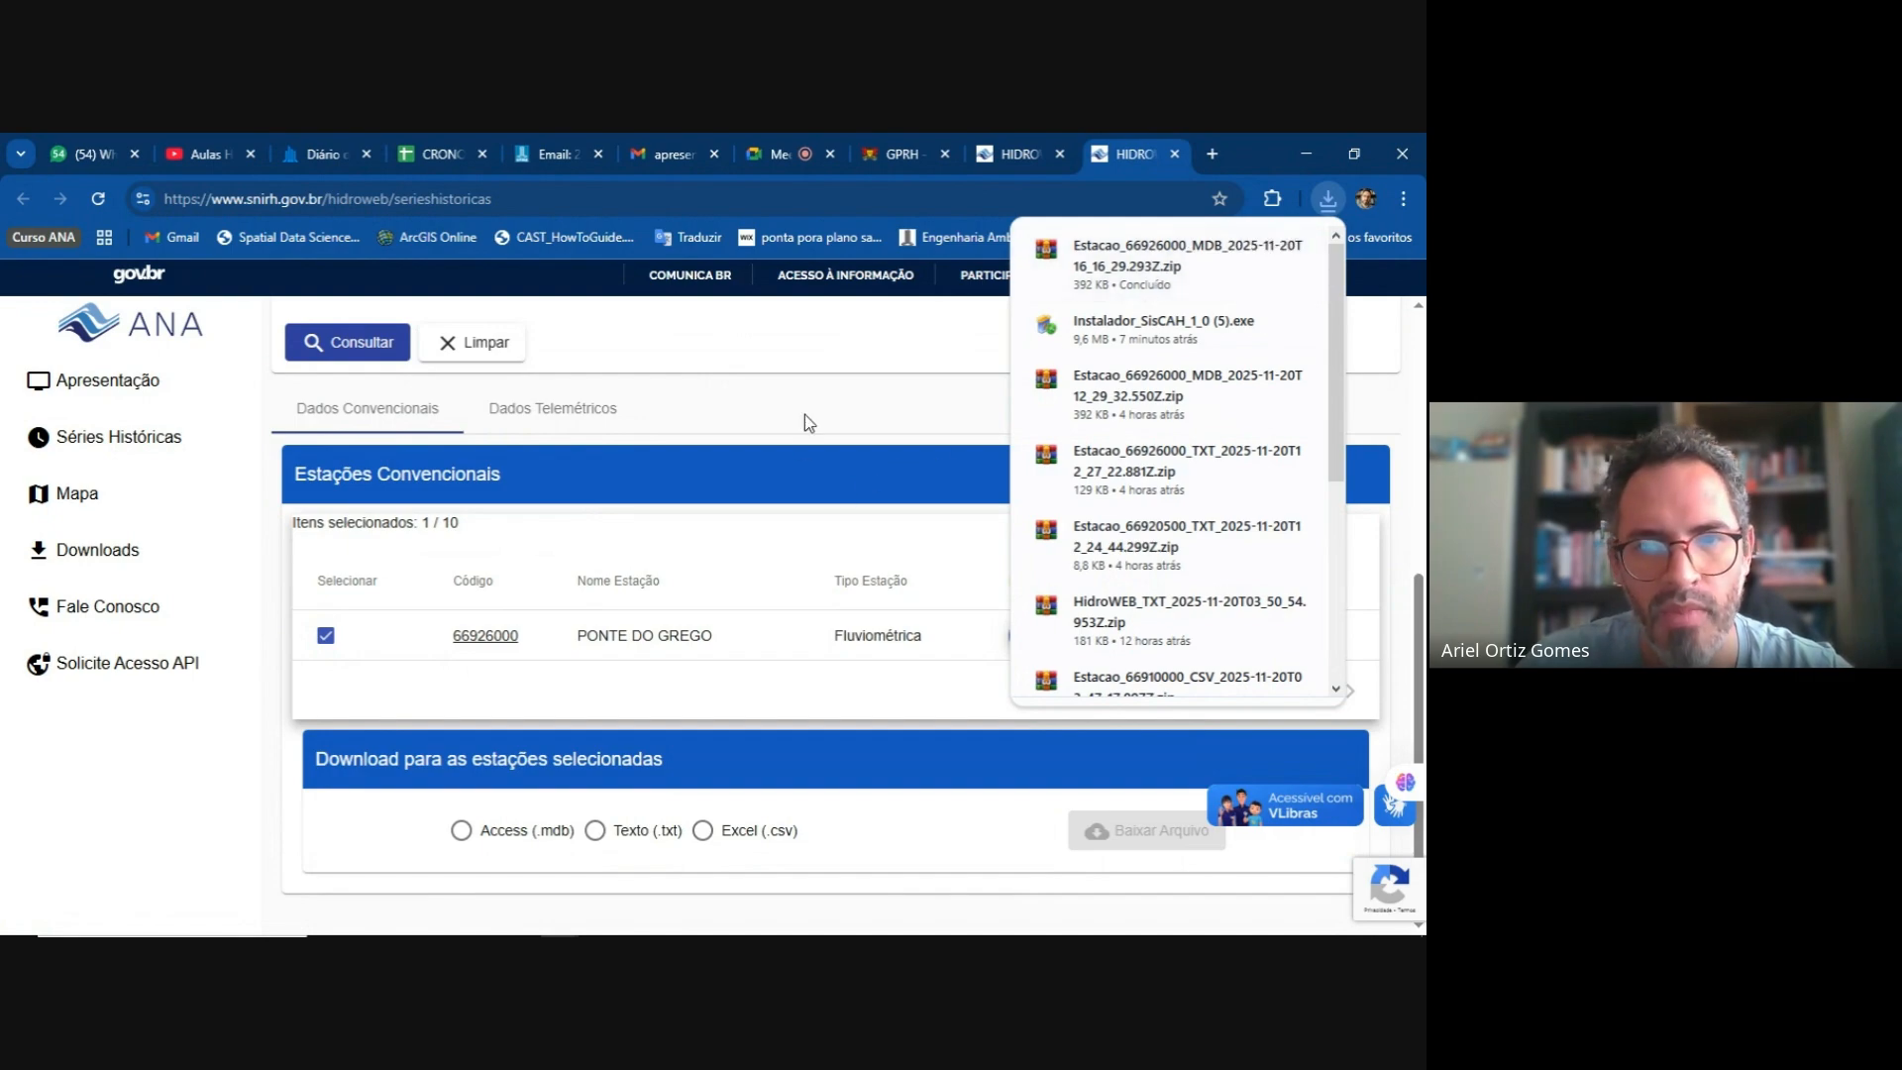
{"action": "left_click", "coordinate": [771, 497]}
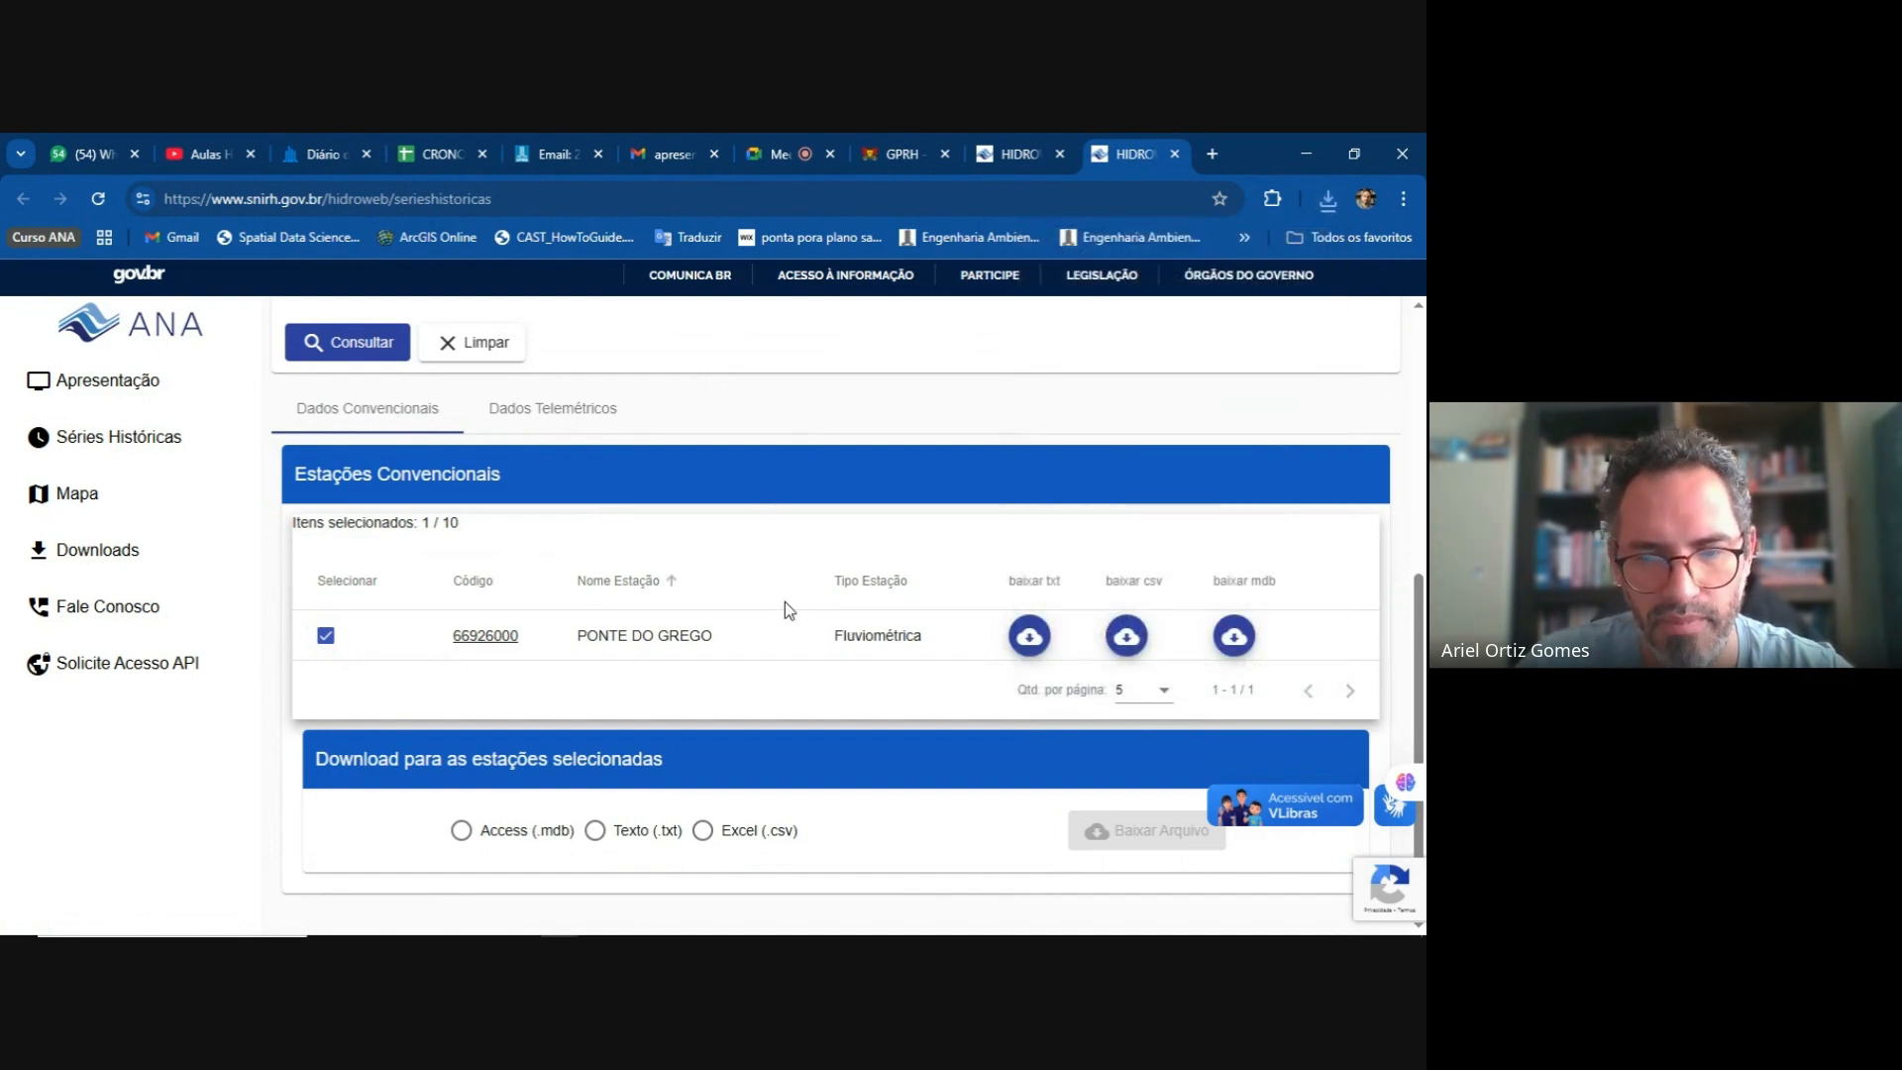
- Extract the newest Estacao_66926000_MDB archive in the Downloads folder with WinRAR
{"action": "mouse_move", "coordinate": [581, 923]}
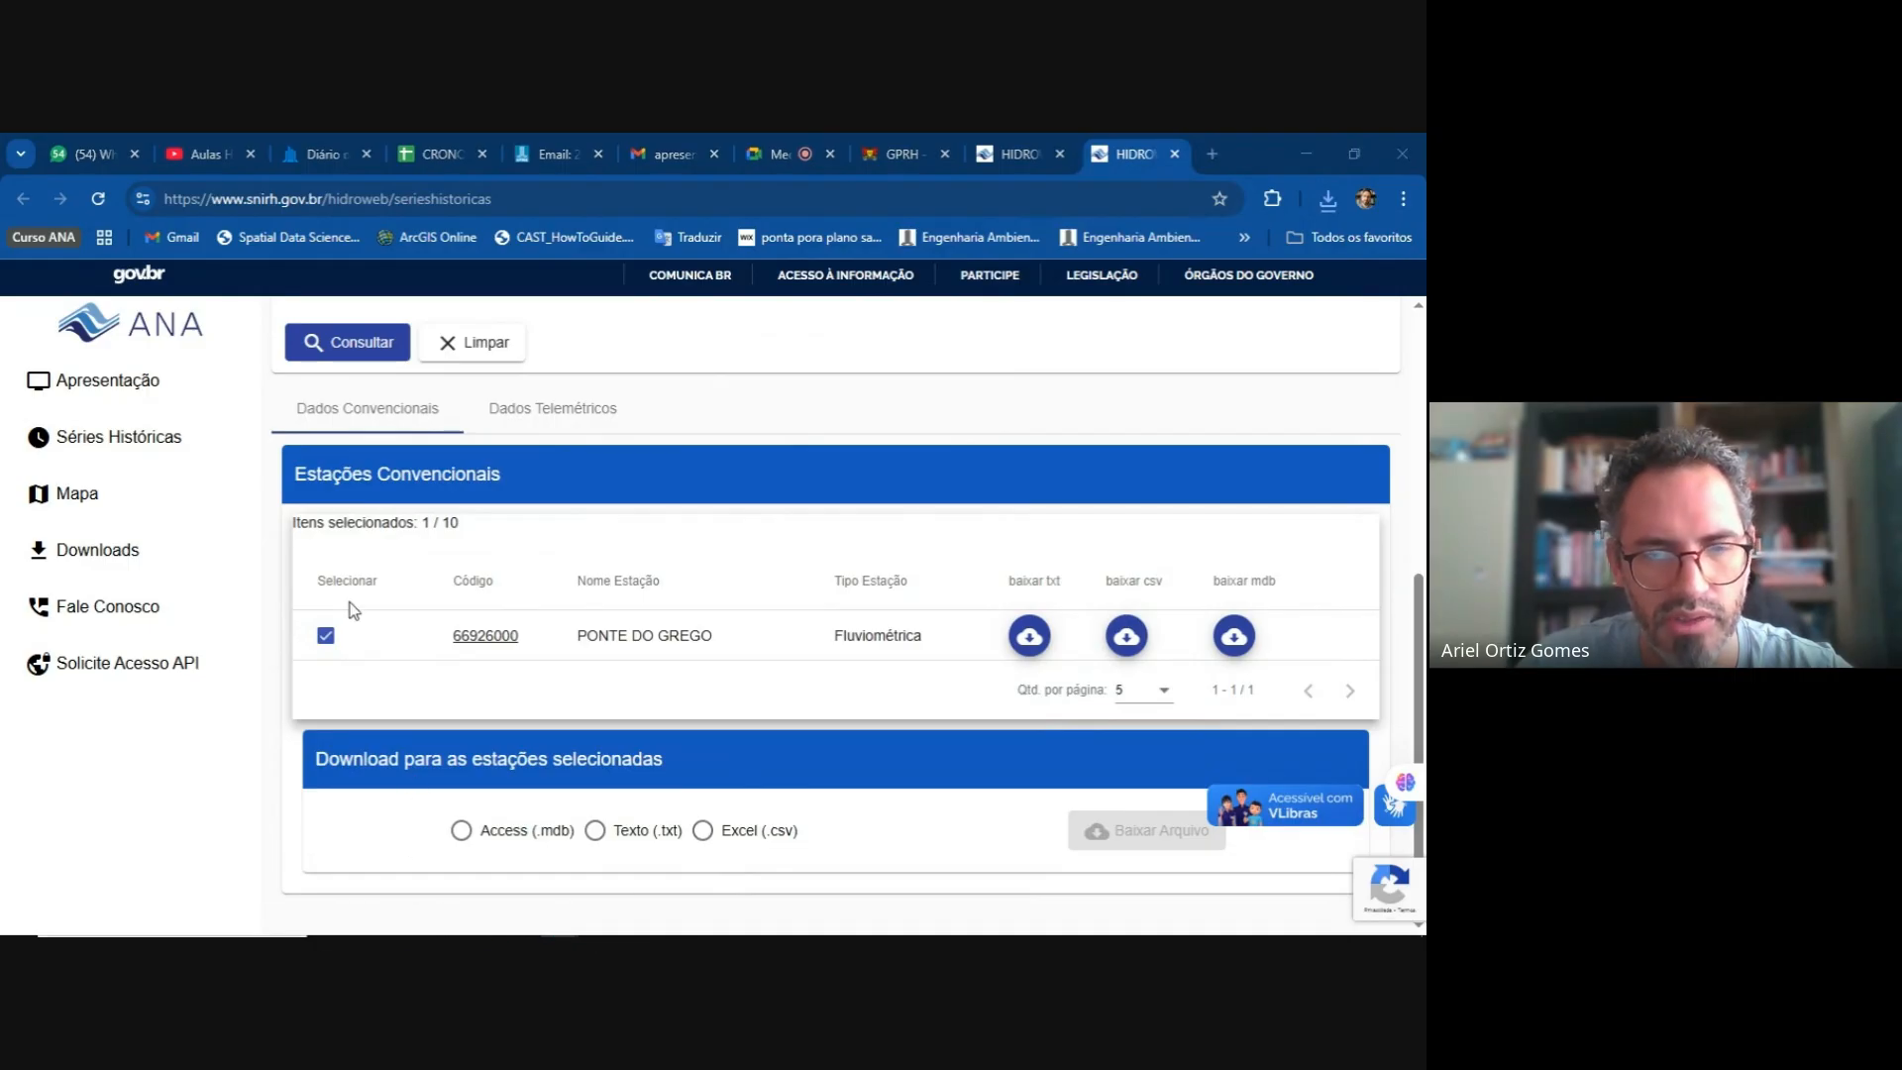
{"action": "key", "text": "super+e"}
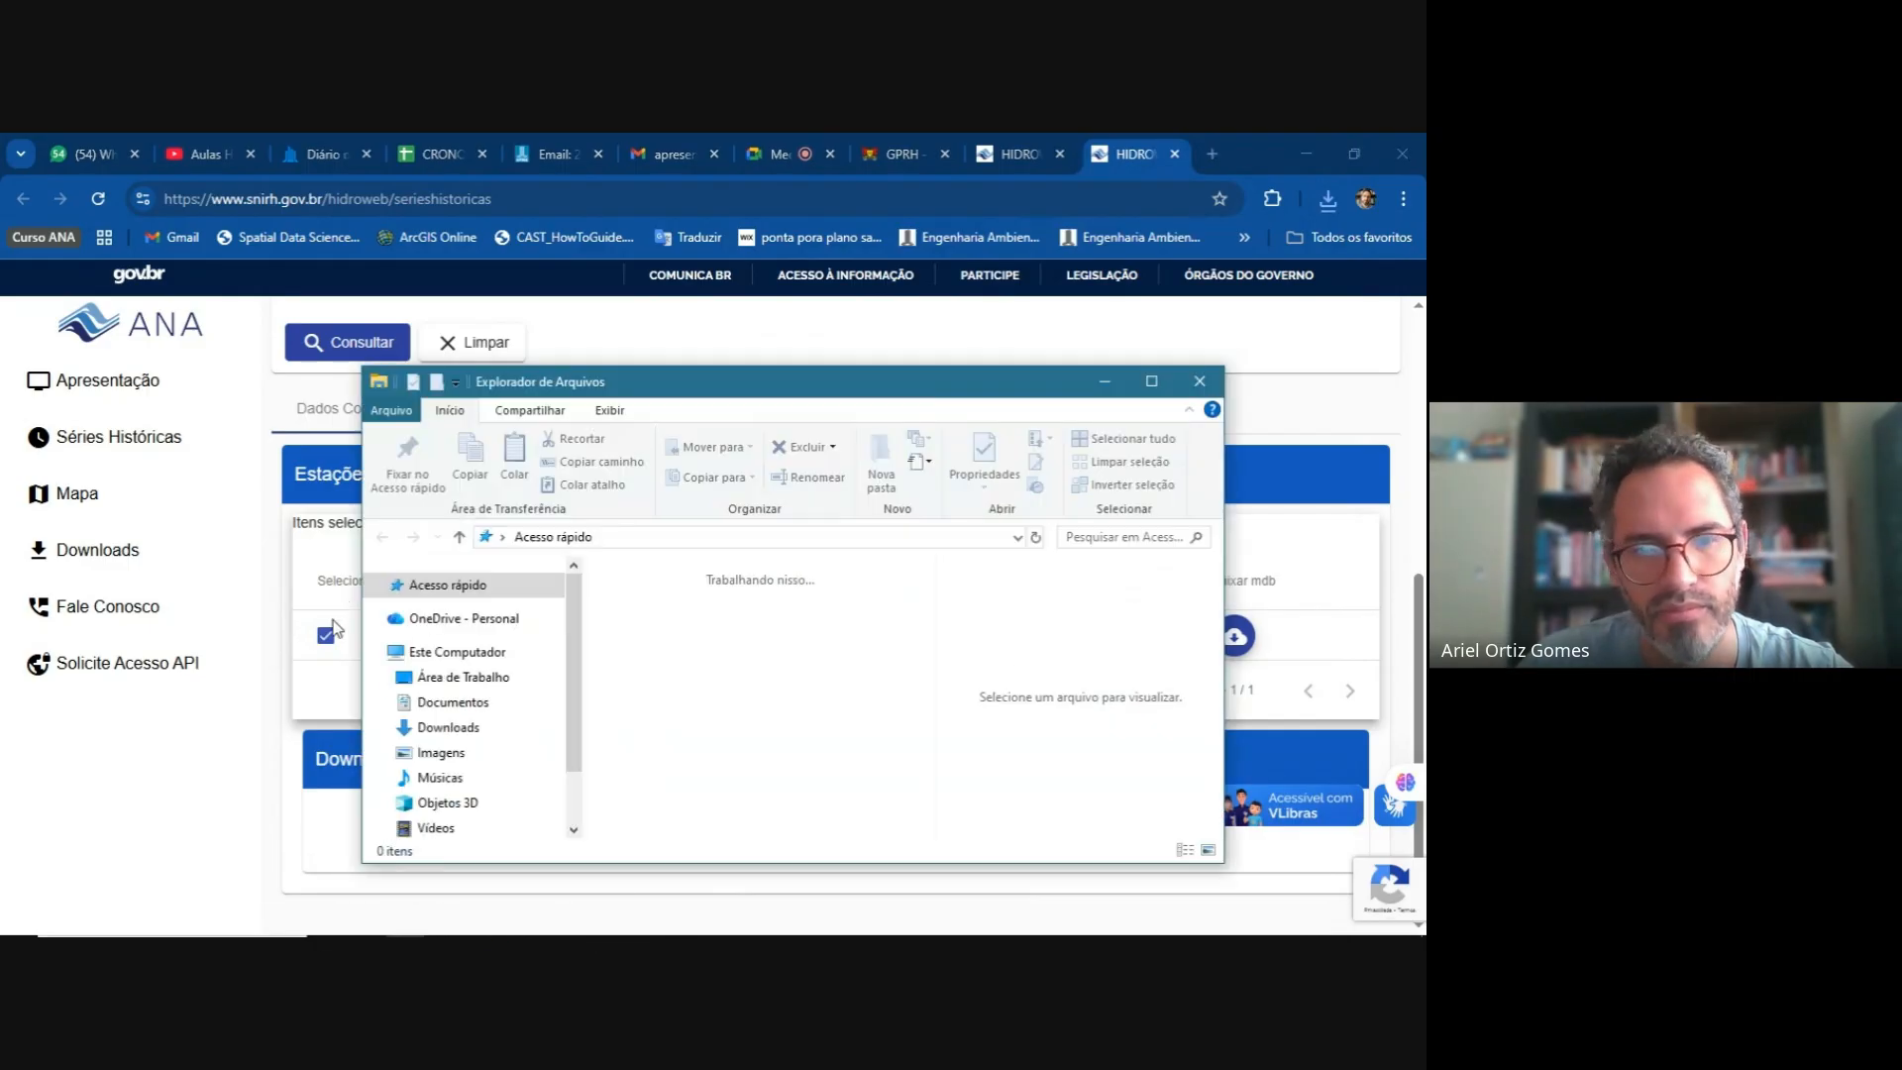
{"action": "left_click", "coordinate": [448, 727]}
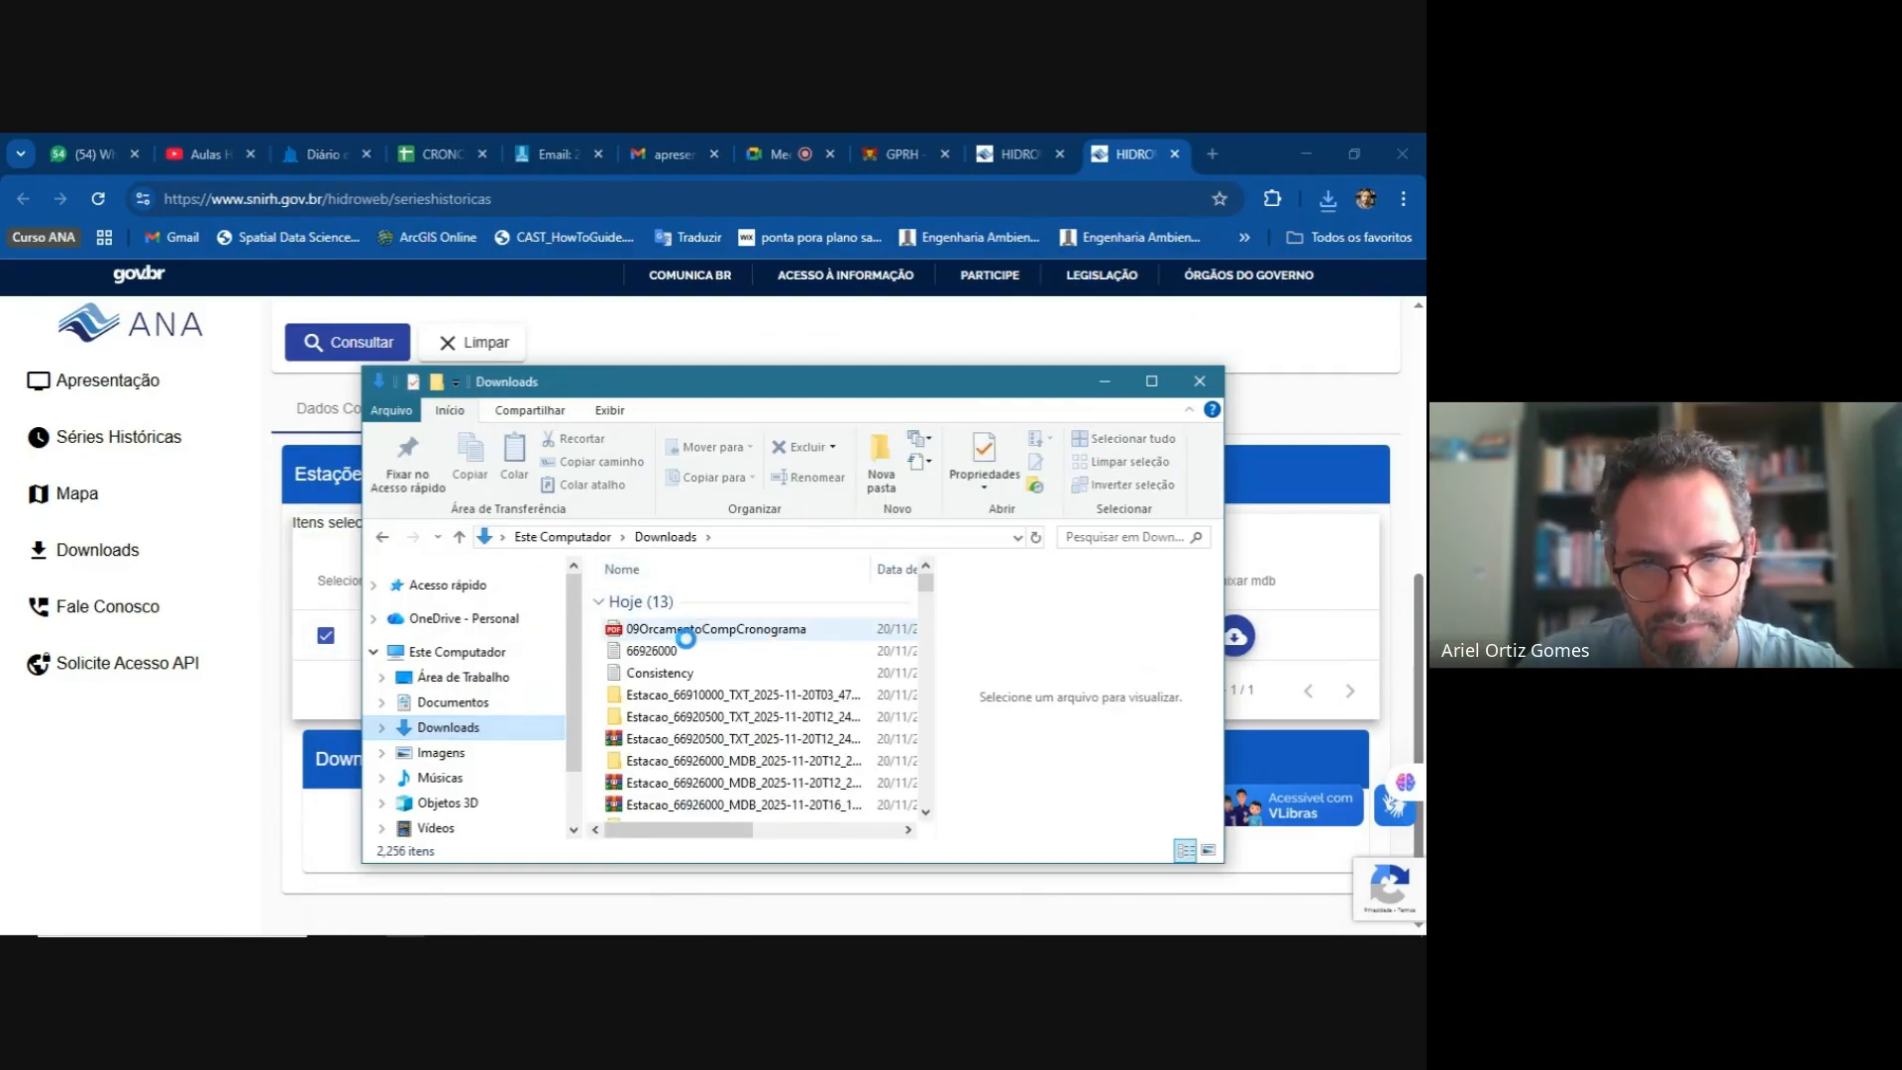
{"action": "left_click", "coordinate": [702, 632]}
{"action": "double_click", "coordinate": [698, 631]}
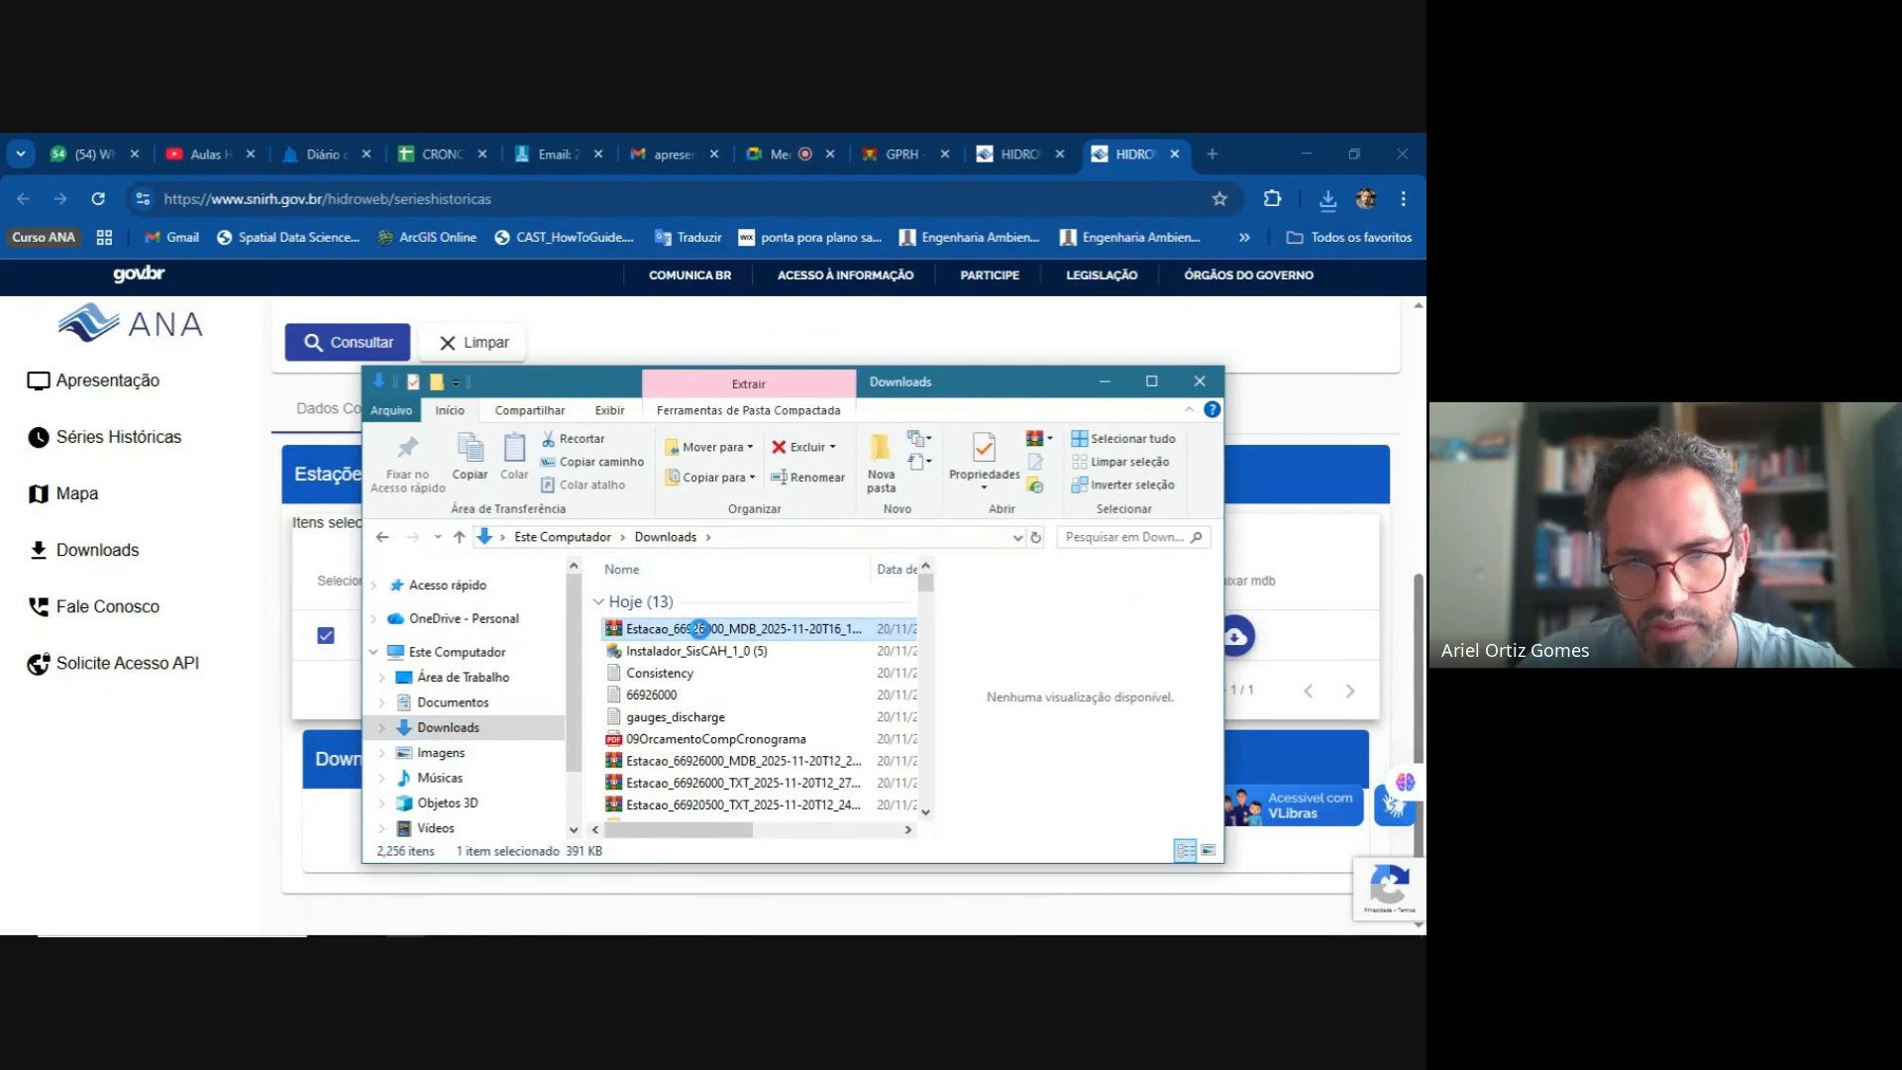
{"action": "right_click", "coordinate": [698, 631]}
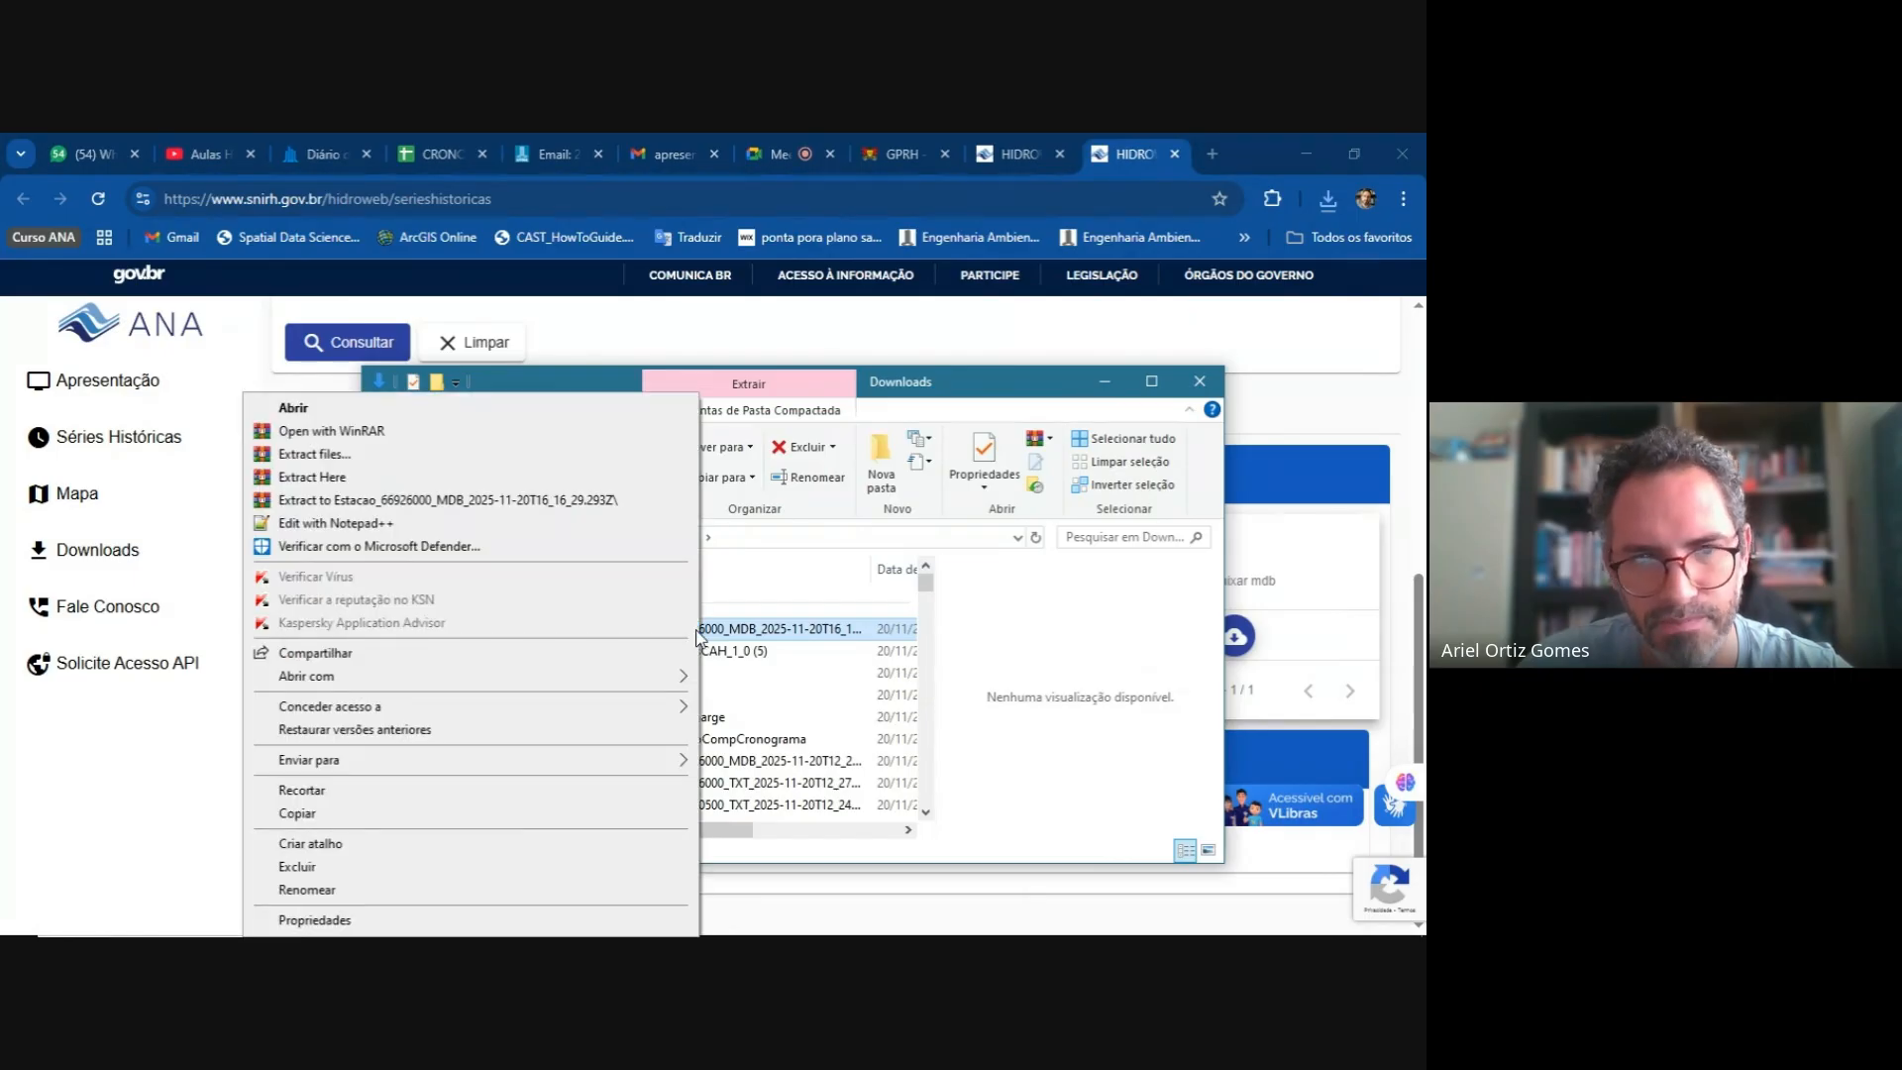
{"action": "left_click", "coordinate": [366, 457]}
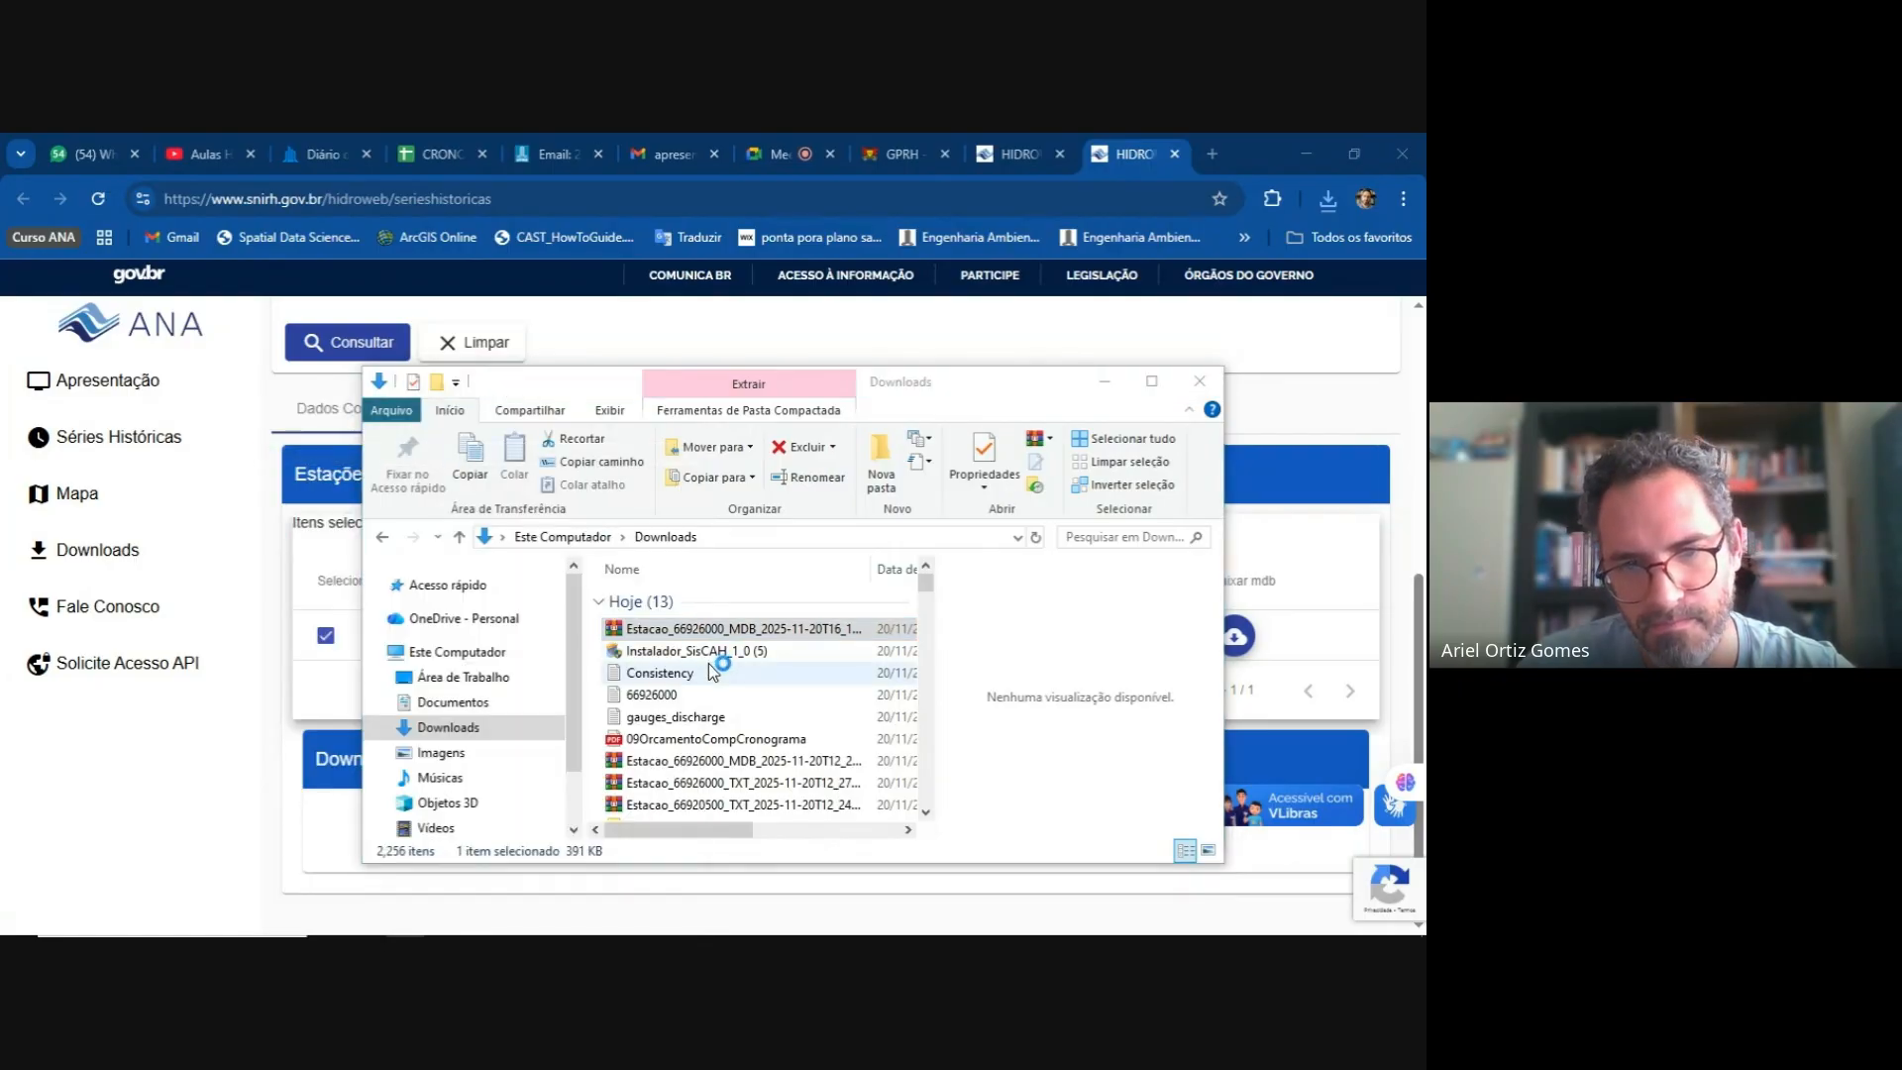
{"action": "left_click", "coordinate": [765, 757]}
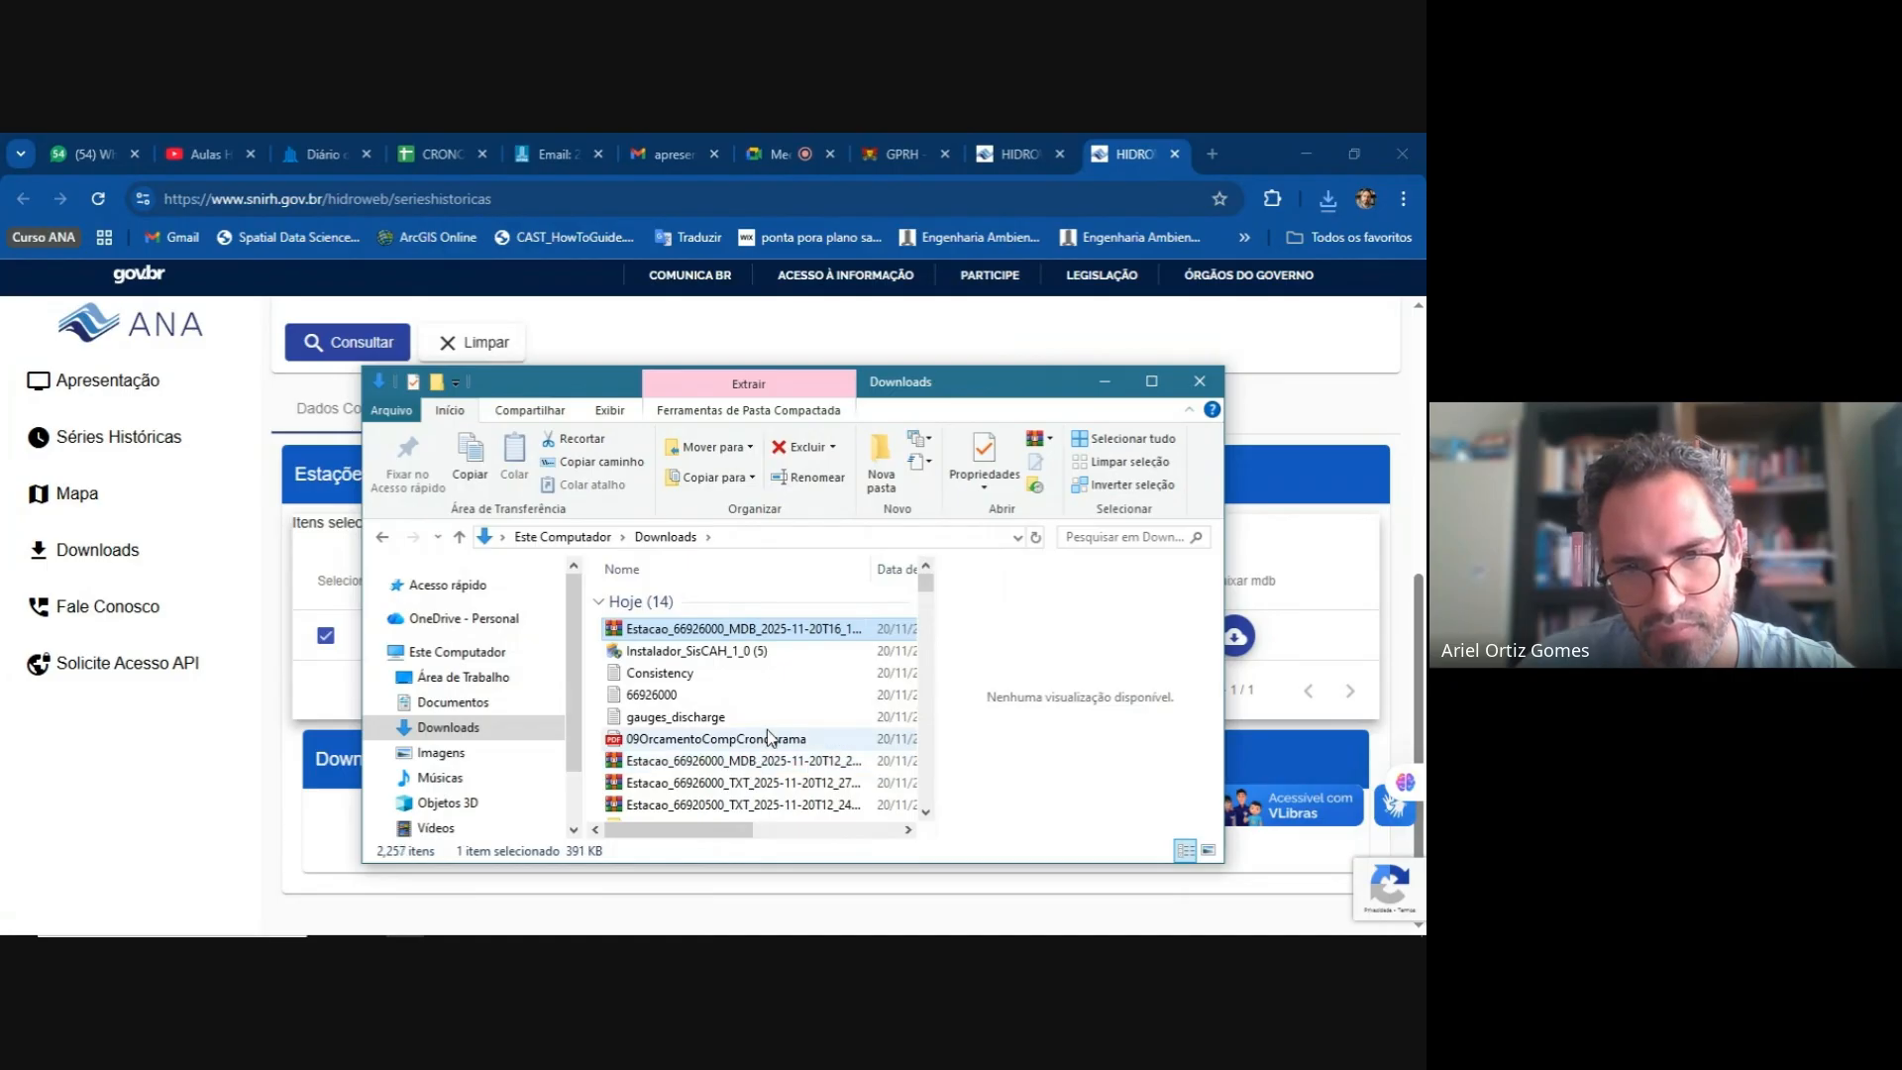
{"action": "scroll", "coordinate": [782, 701], "scroll_direction": "down", "scroll_amount": 1}
{"action": "scroll", "coordinate": [783, 701], "scroll_direction": "up", "scroll_amount": 1}
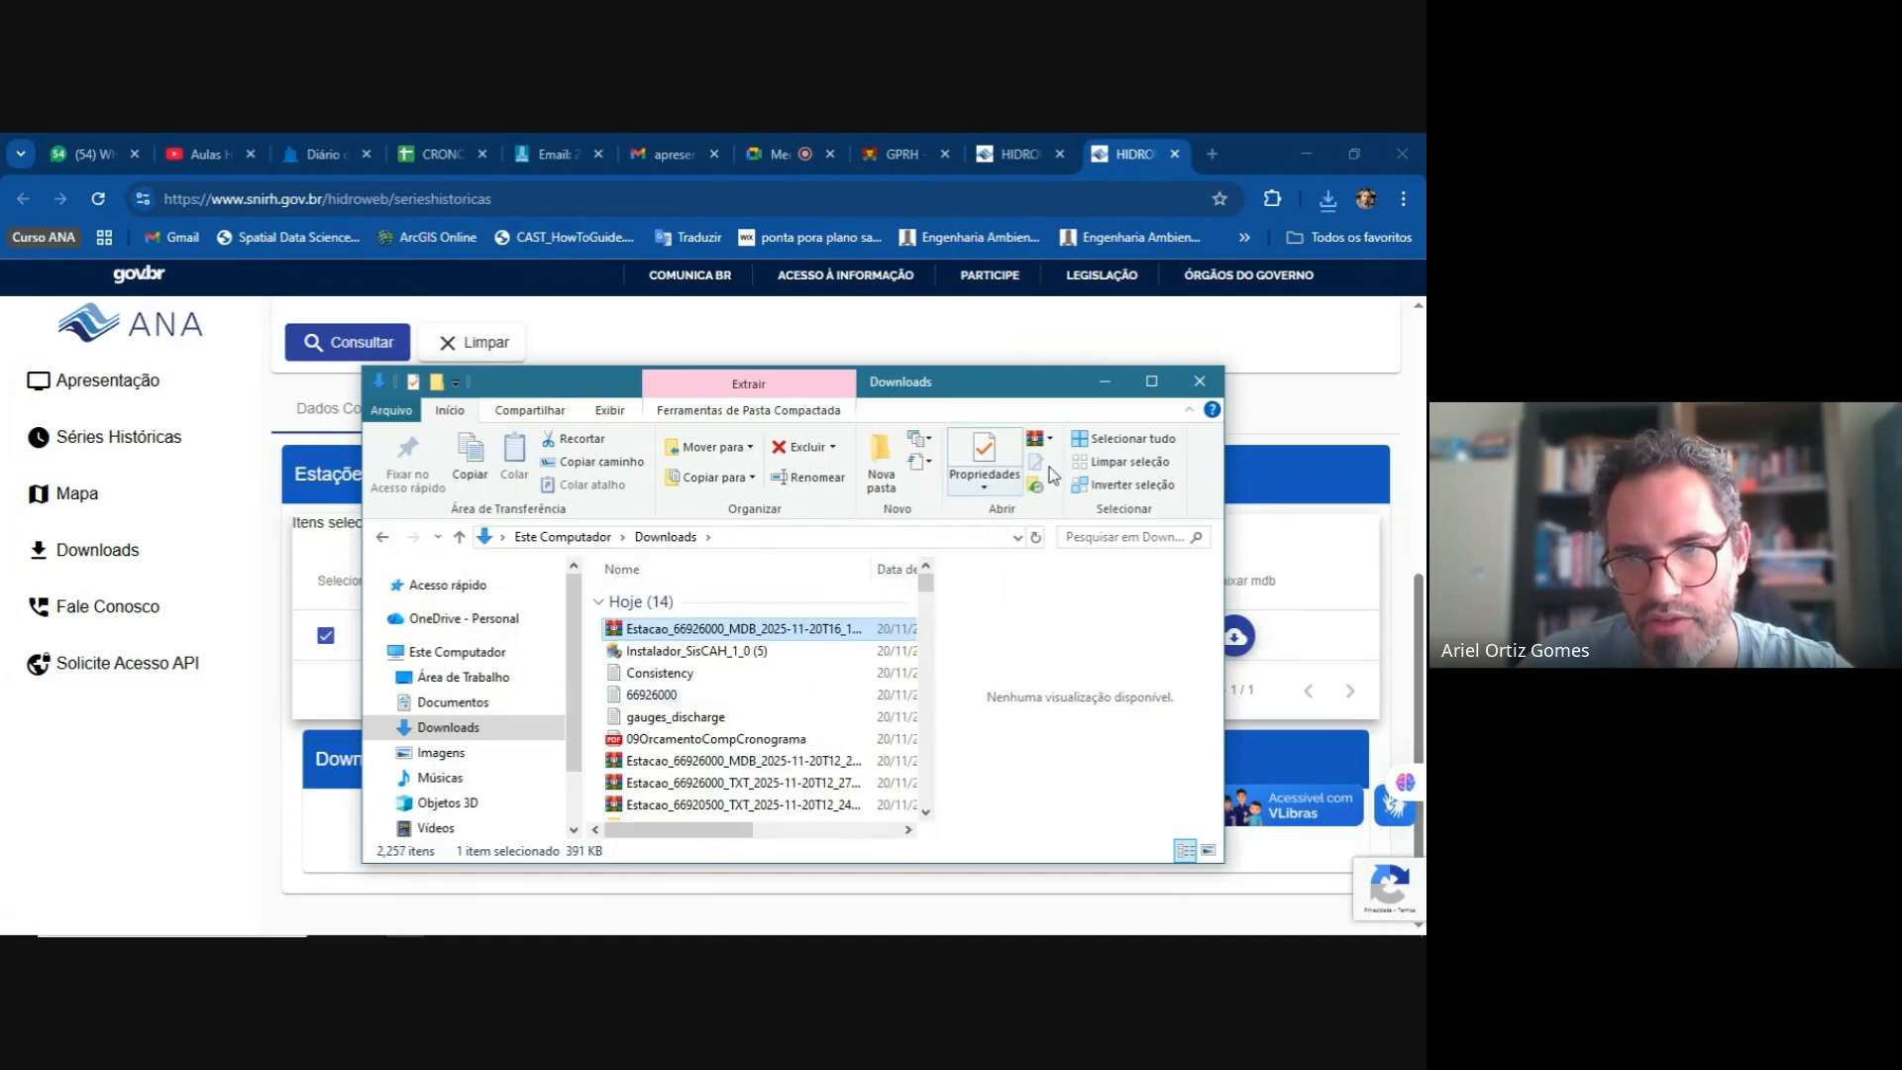
- Switch to SisCAH 1.0 and start importing a data file in ANA's Access MDB format
{"action": "left_click", "coordinate": [1117, 389]}
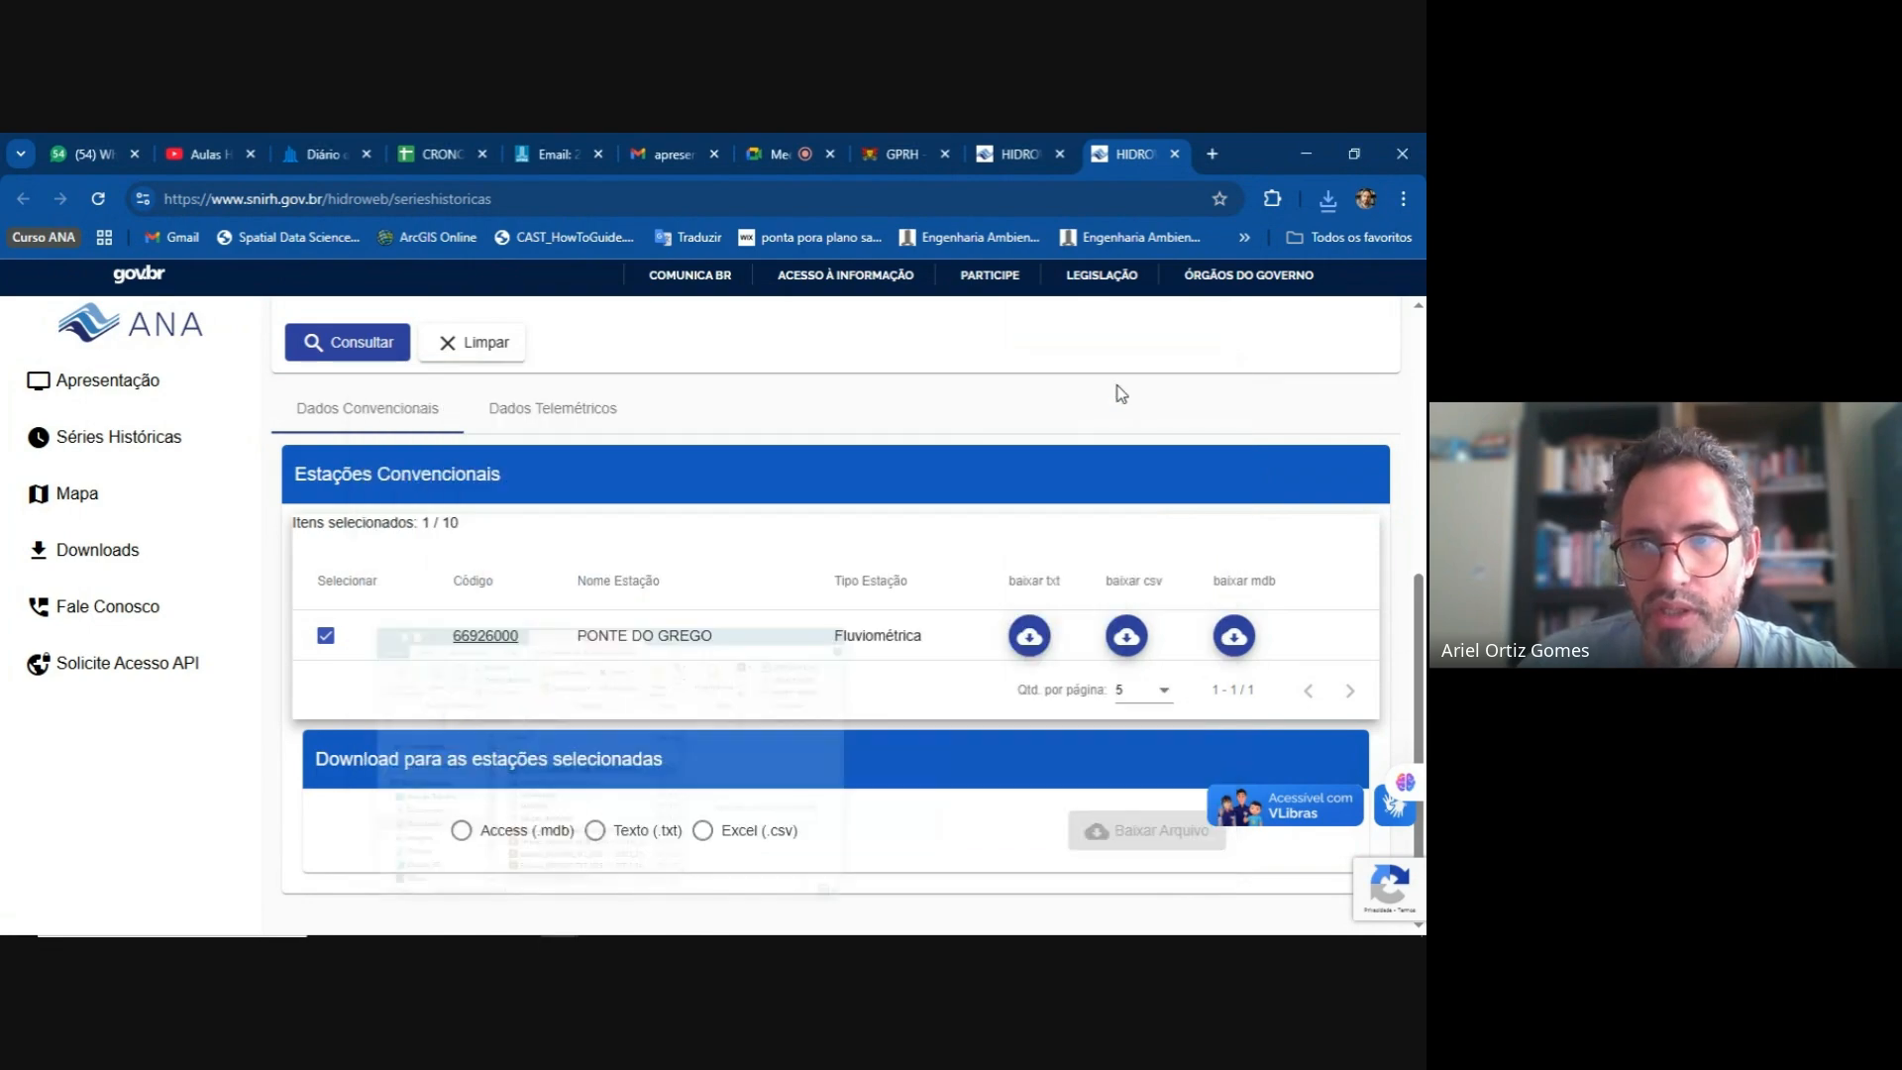
{"action": "left_click", "coordinate": [1310, 148]}
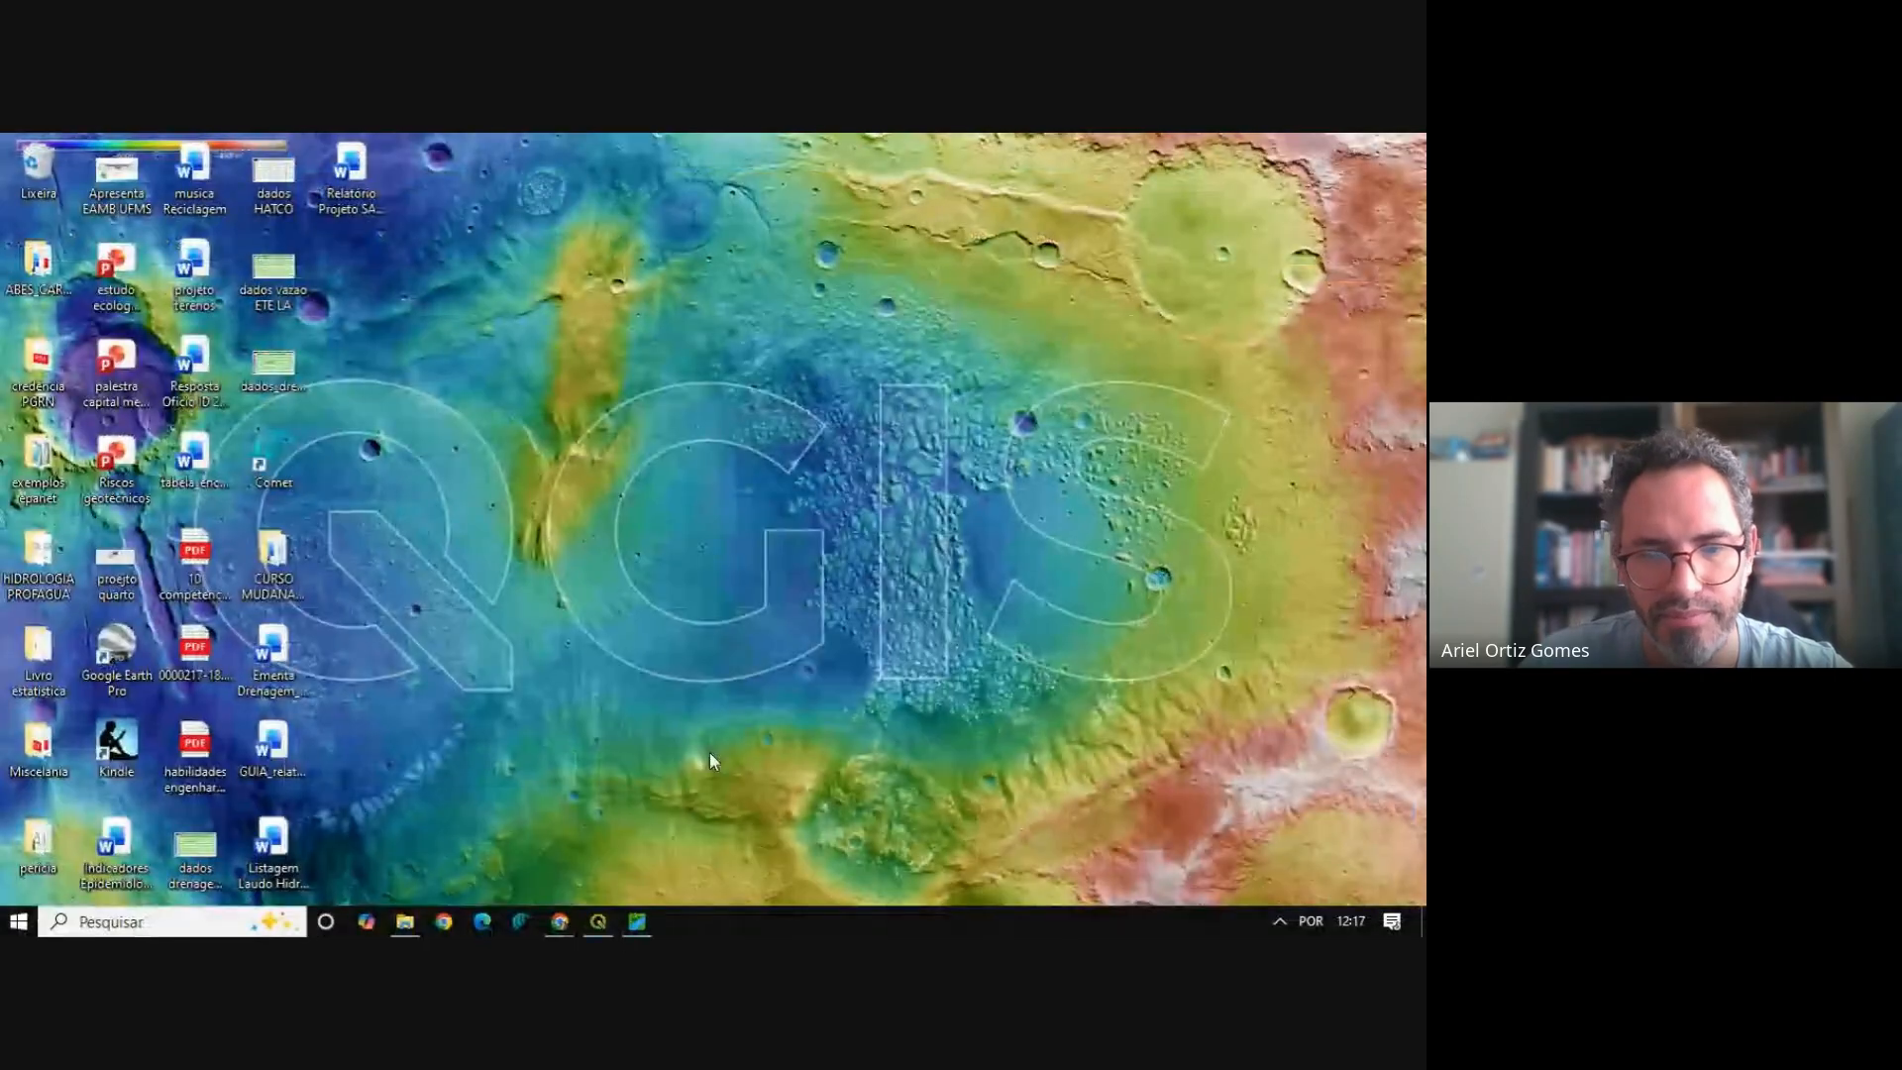
{"action": "left_click", "coordinate": [637, 921]}
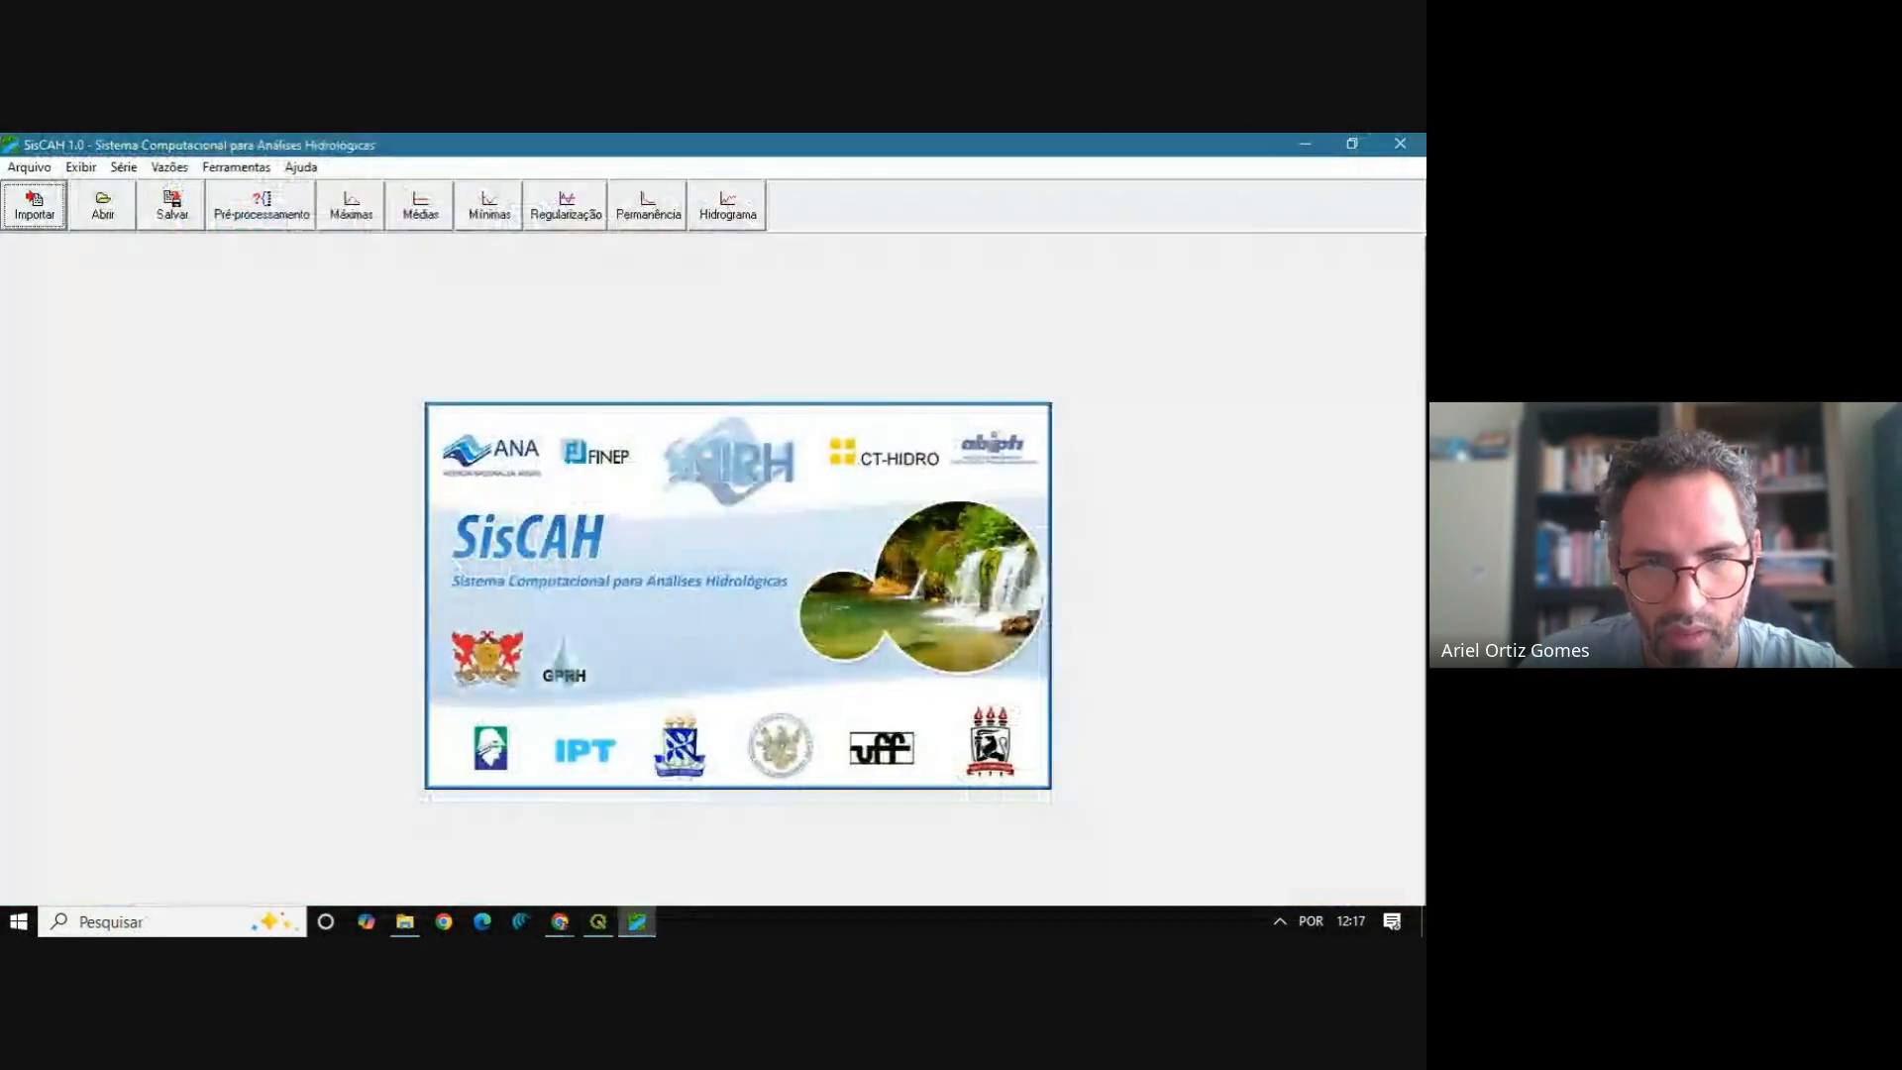
{"action": "left_click", "coordinate": [29, 166]}
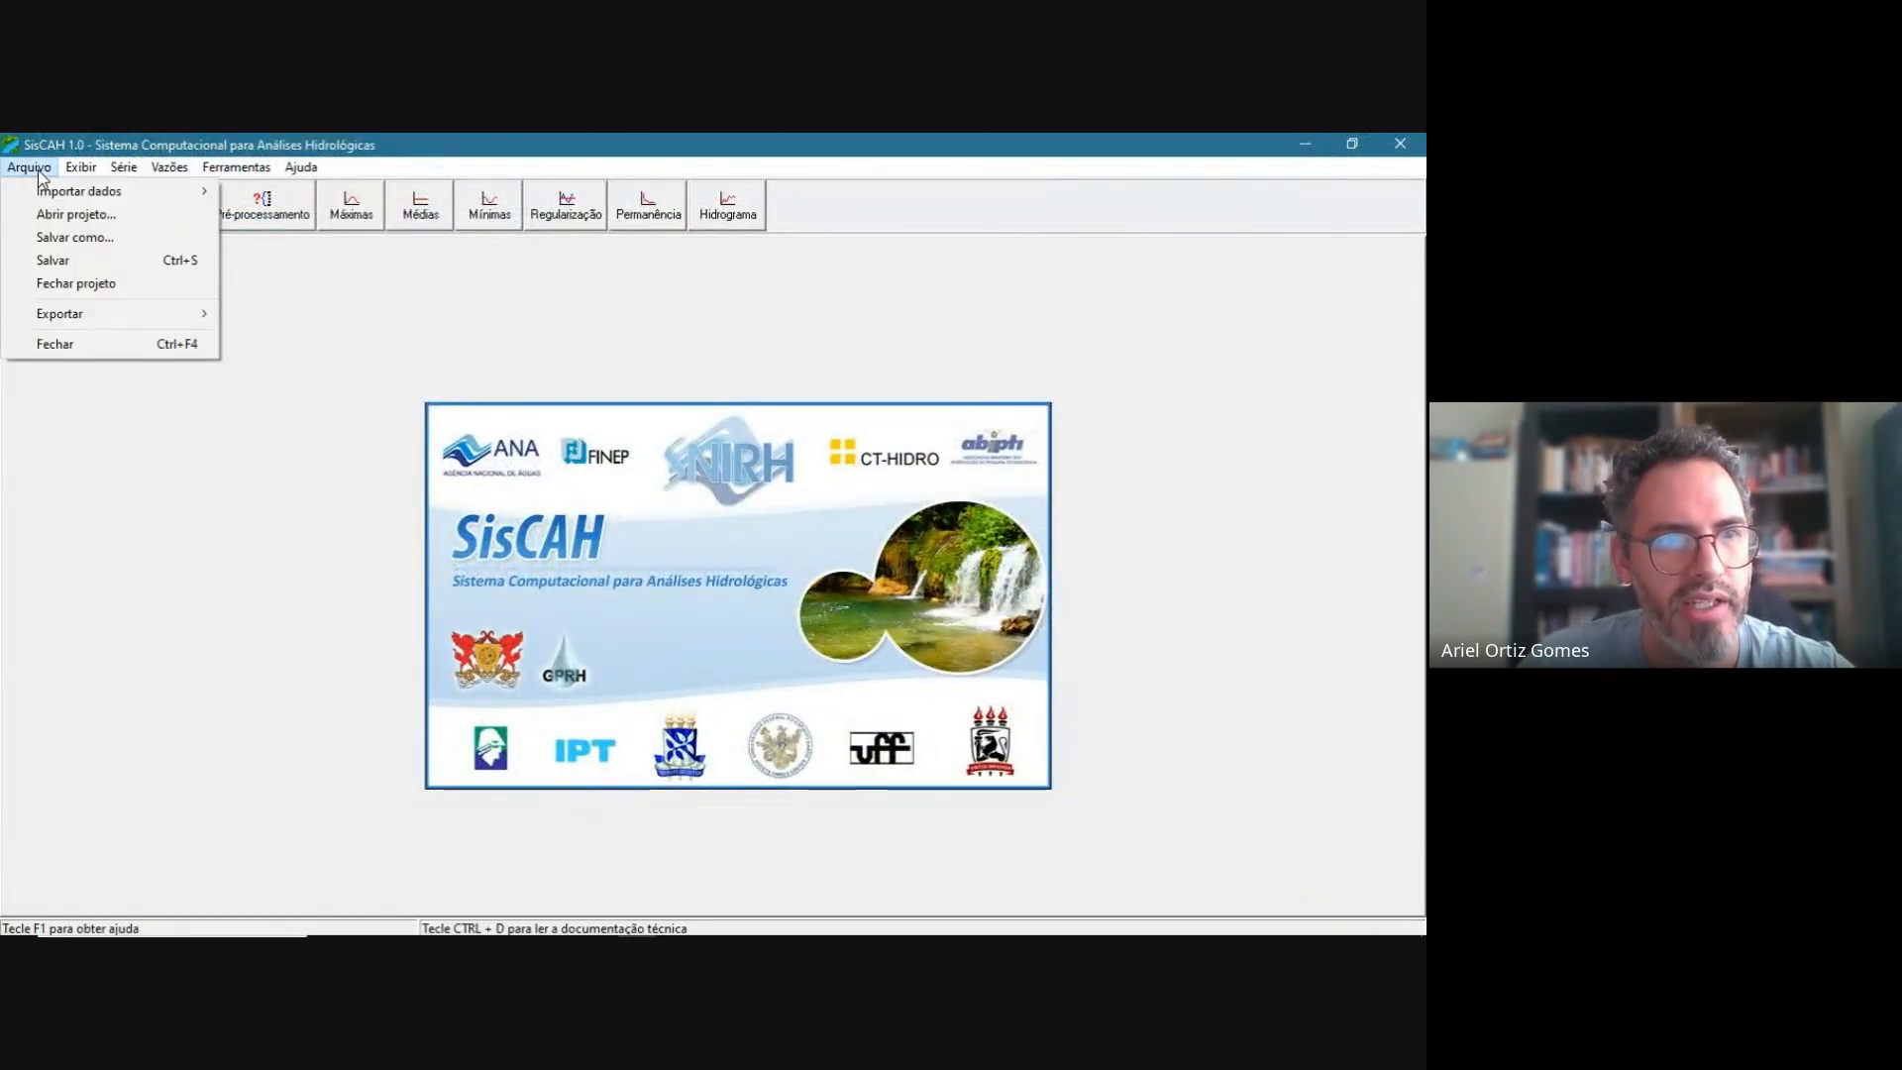
{"action": "mouse_move", "coordinate": [42, 198]}
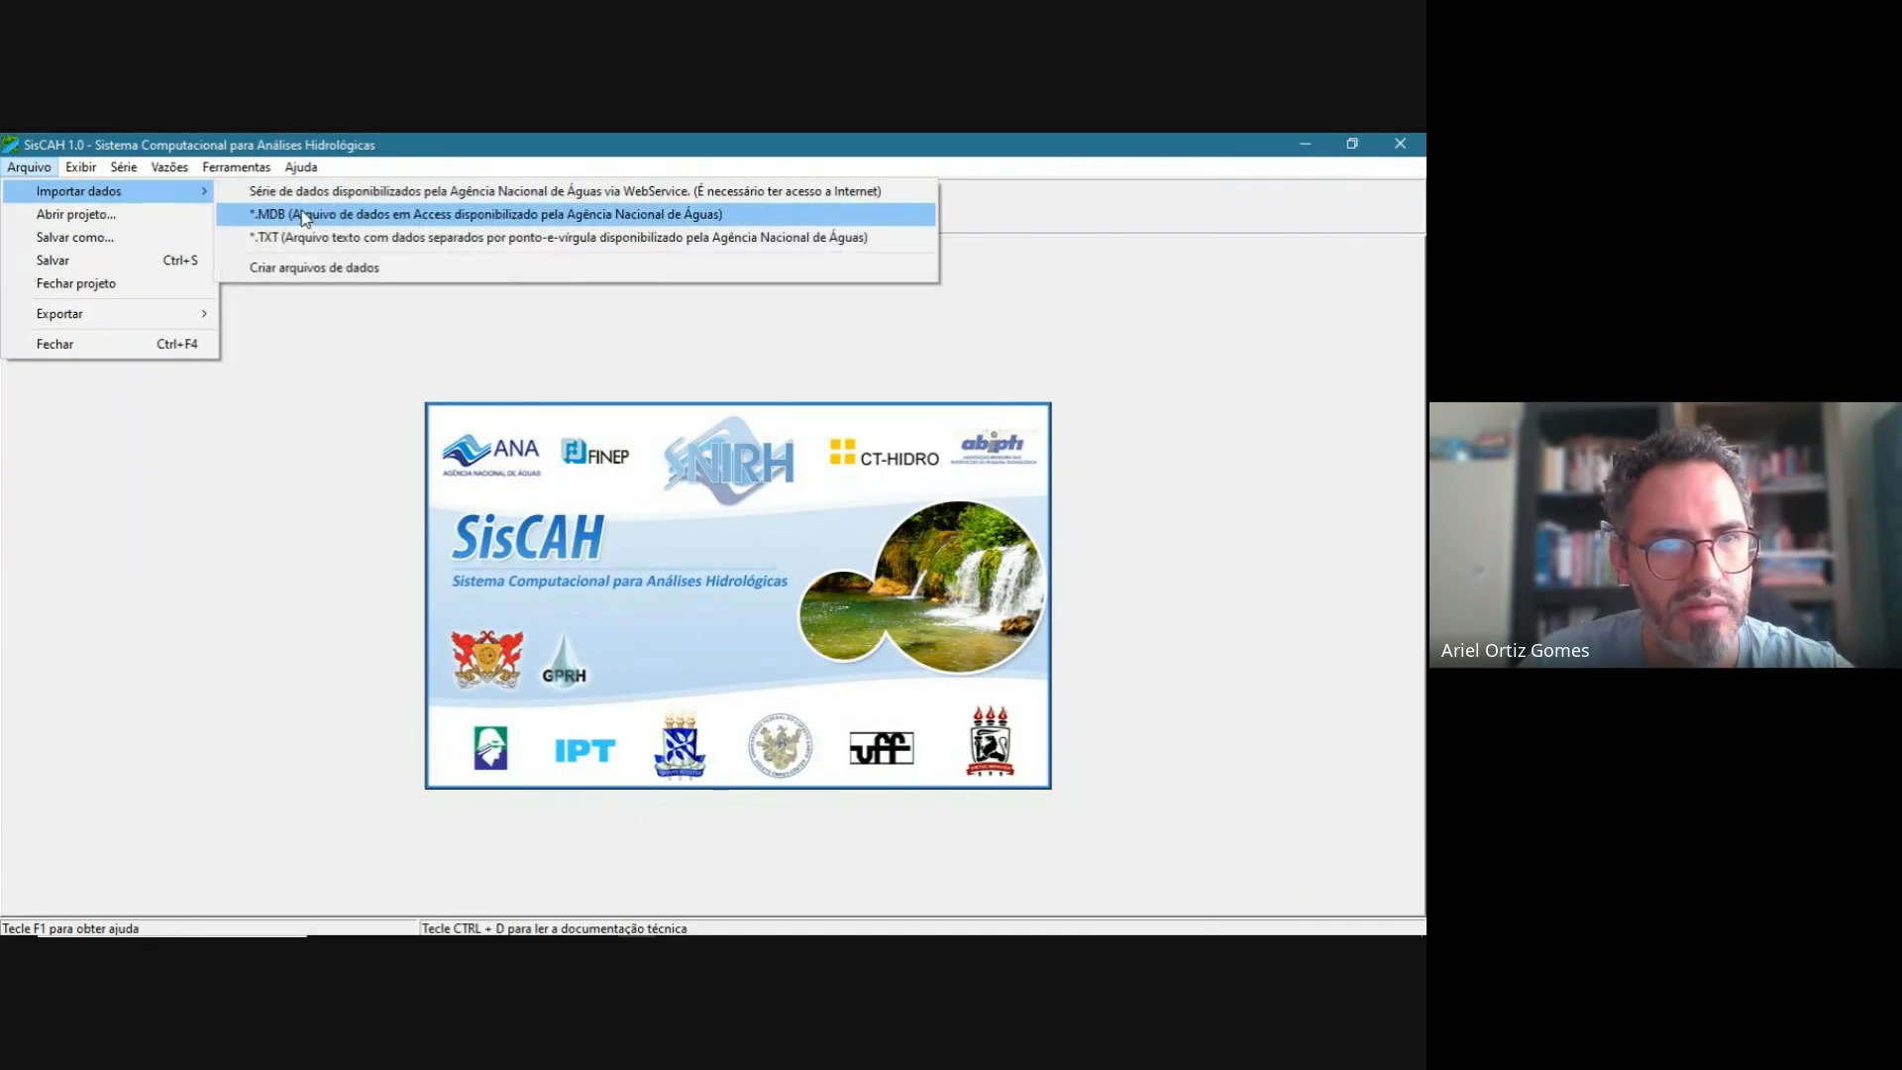
{"action": "left_click", "coordinate": [327, 214]}
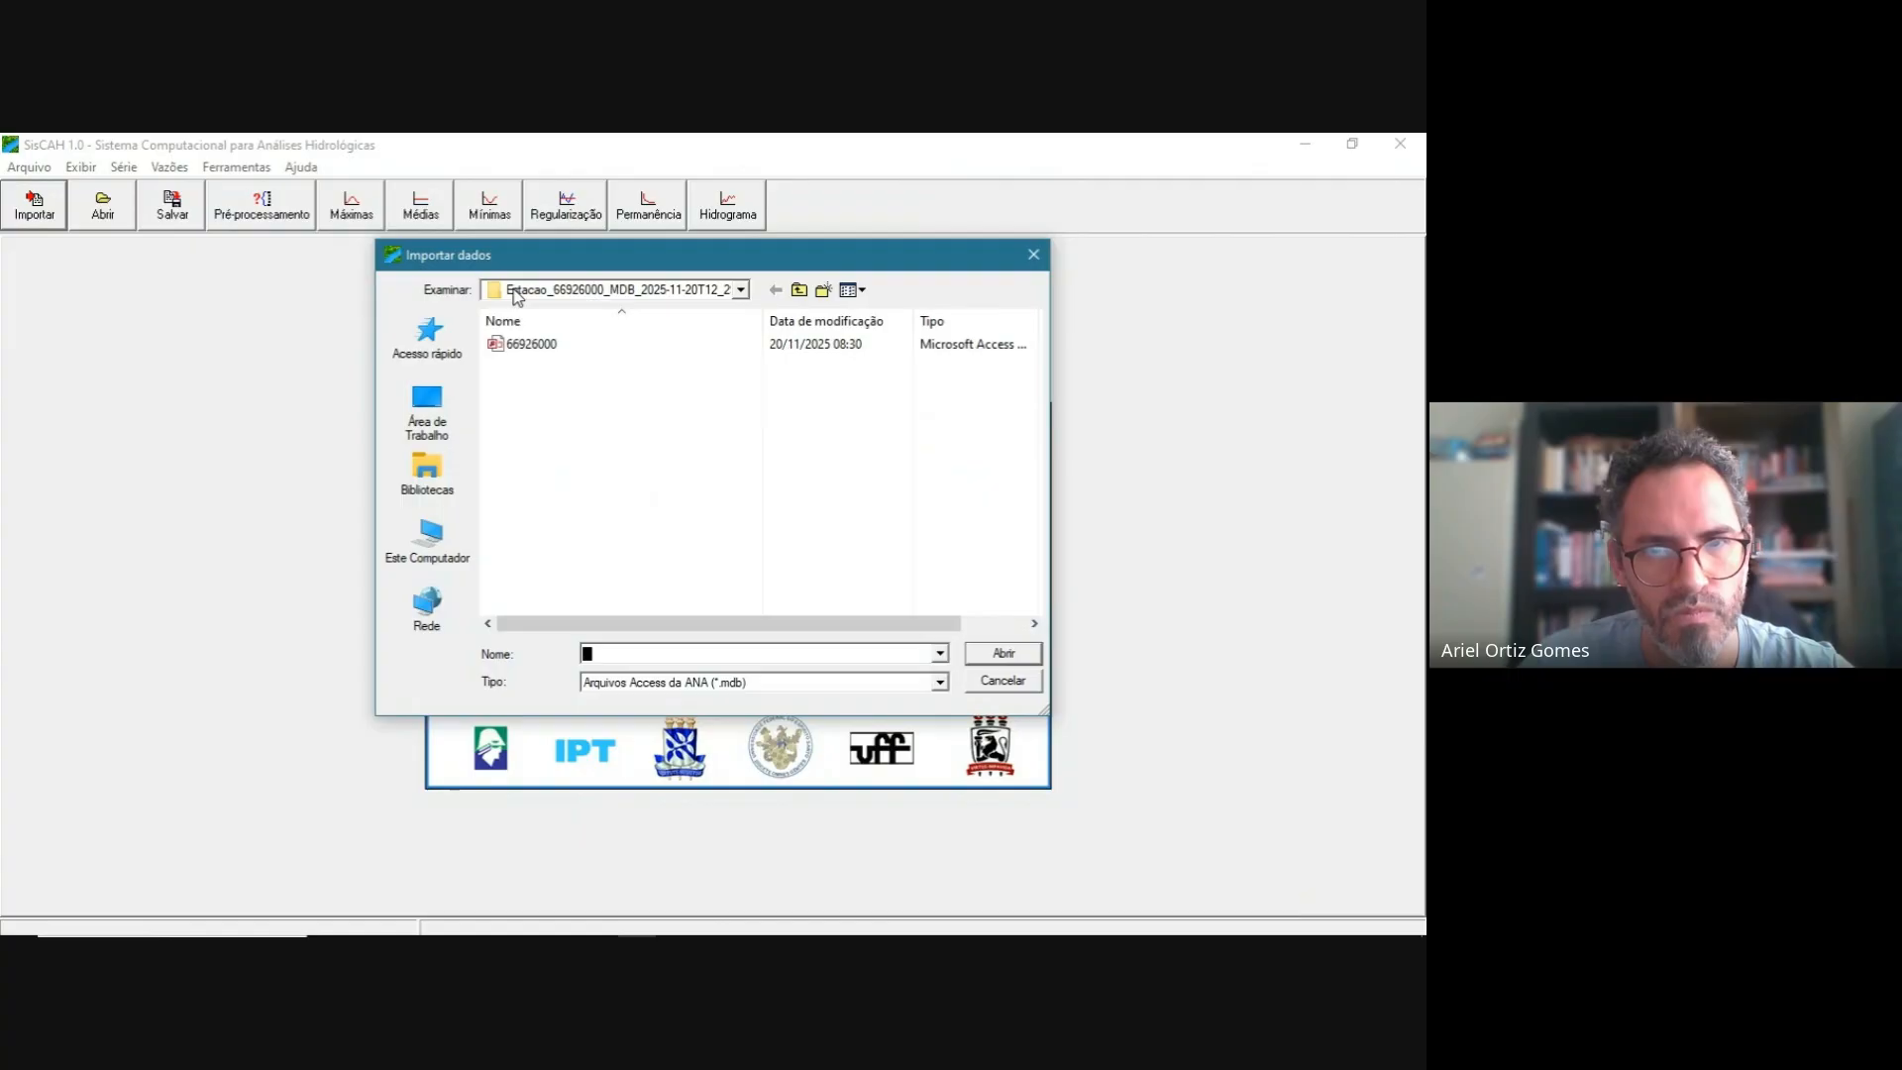
- Import the 66926000 Access file from the newest Estacao_66926000_MDB folder in Downloads
{"action": "left_click", "coordinate": [800, 290]}
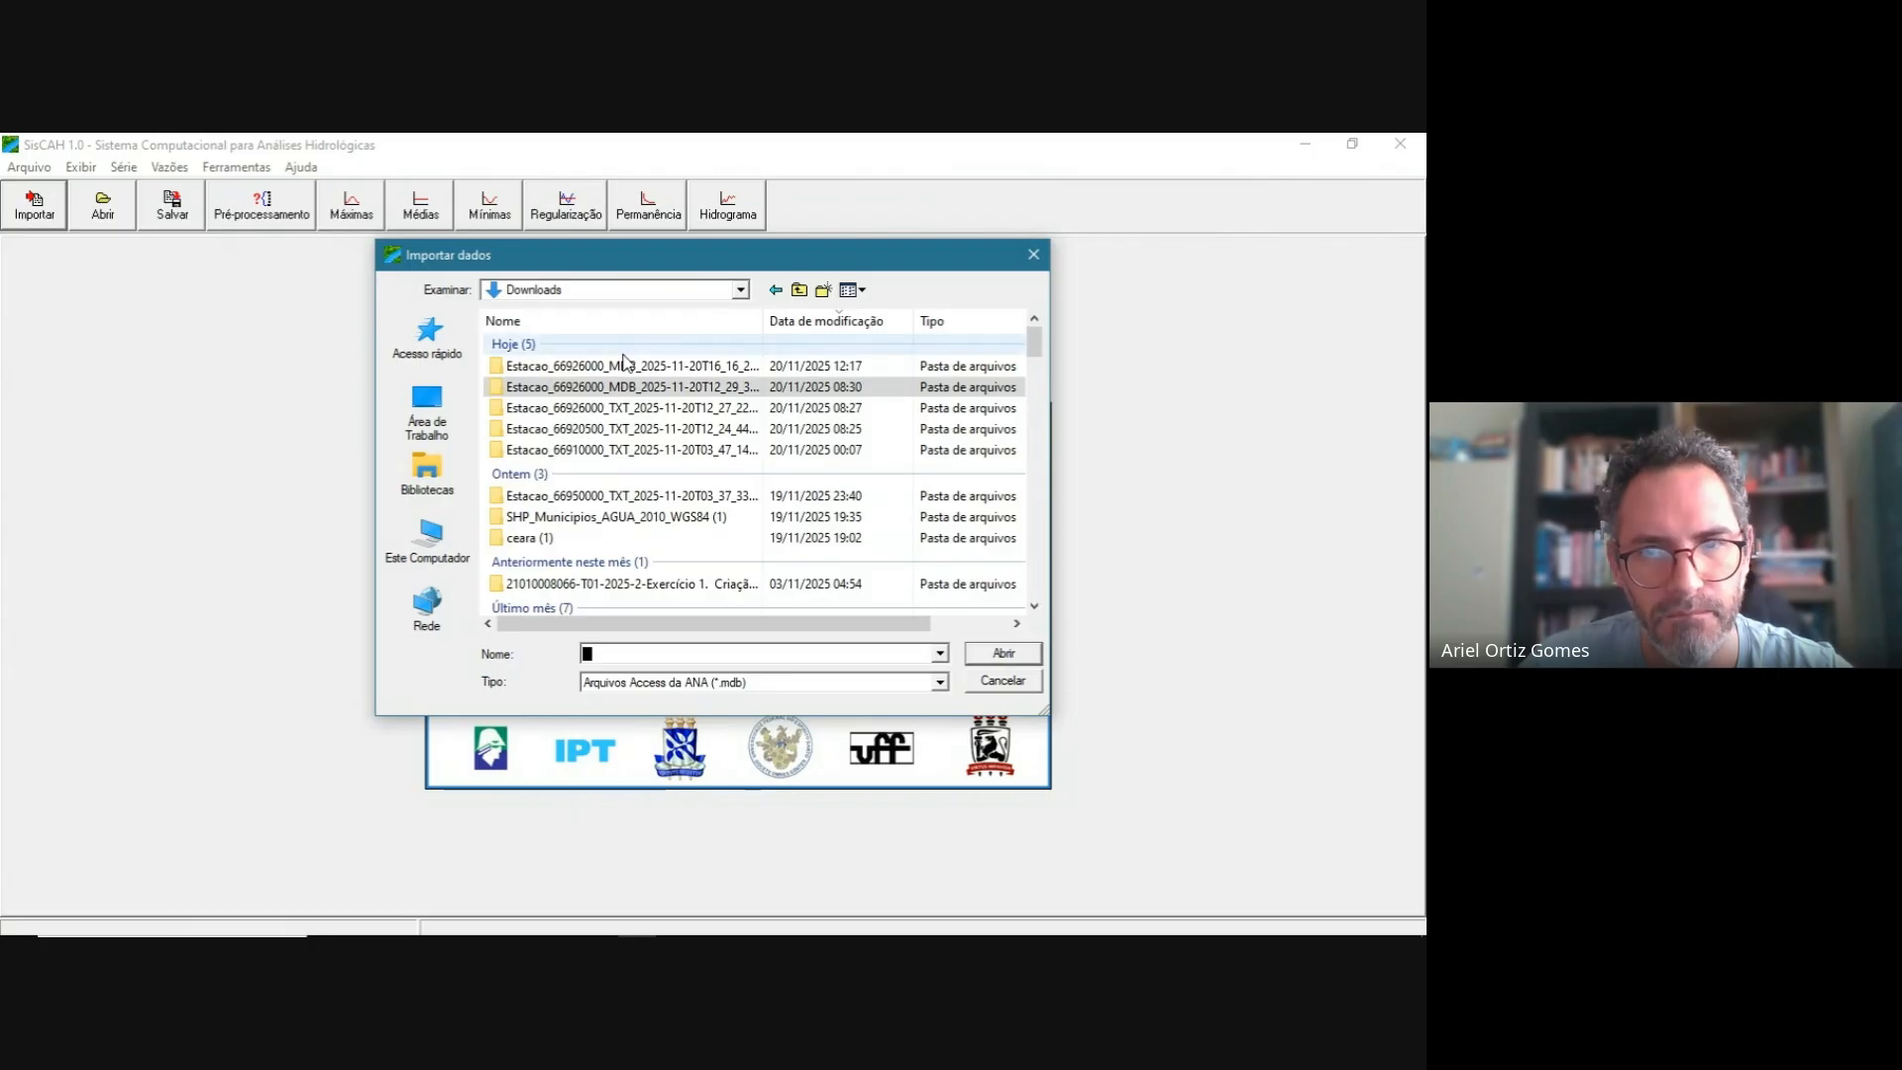
{"action": "left_click", "coordinate": [643, 369]}
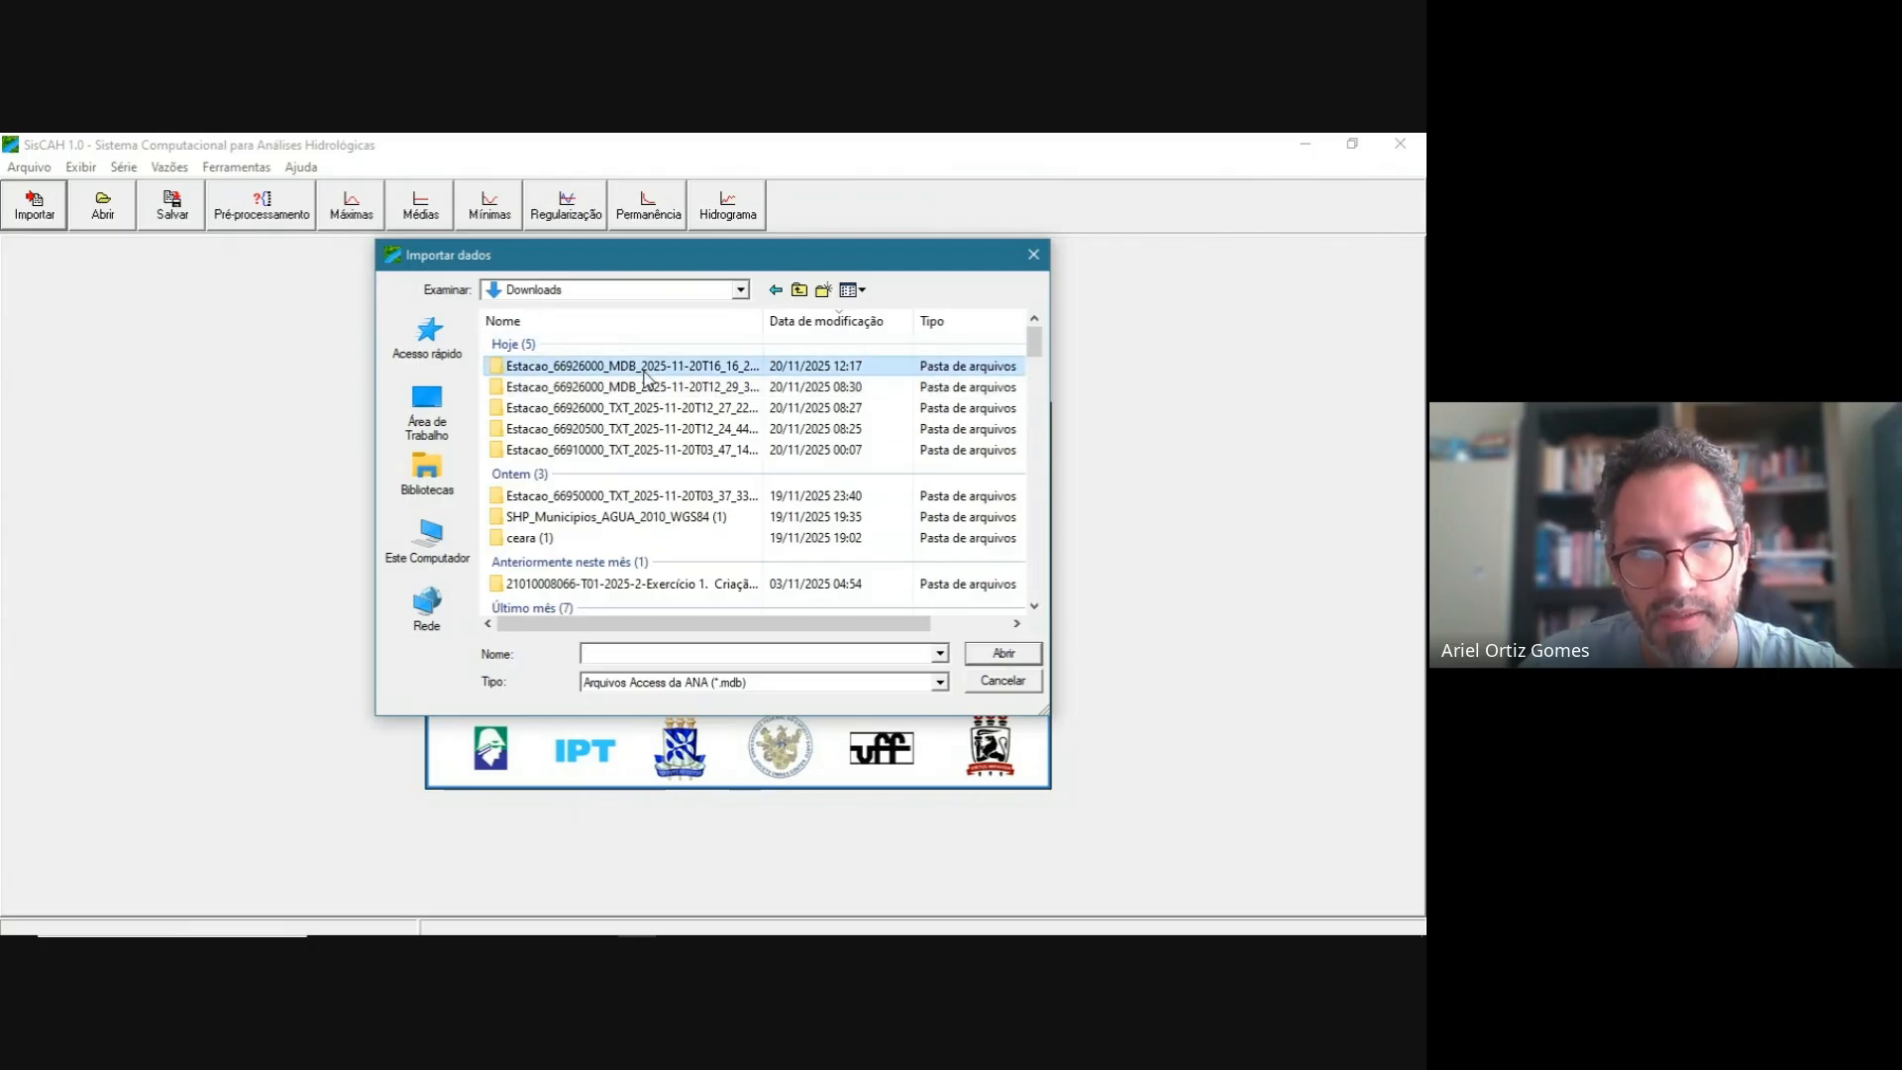
{"action": "double_click", "coordinate": [645, 369]}
{"action": "left_click", "coordinate": [594, 345]}
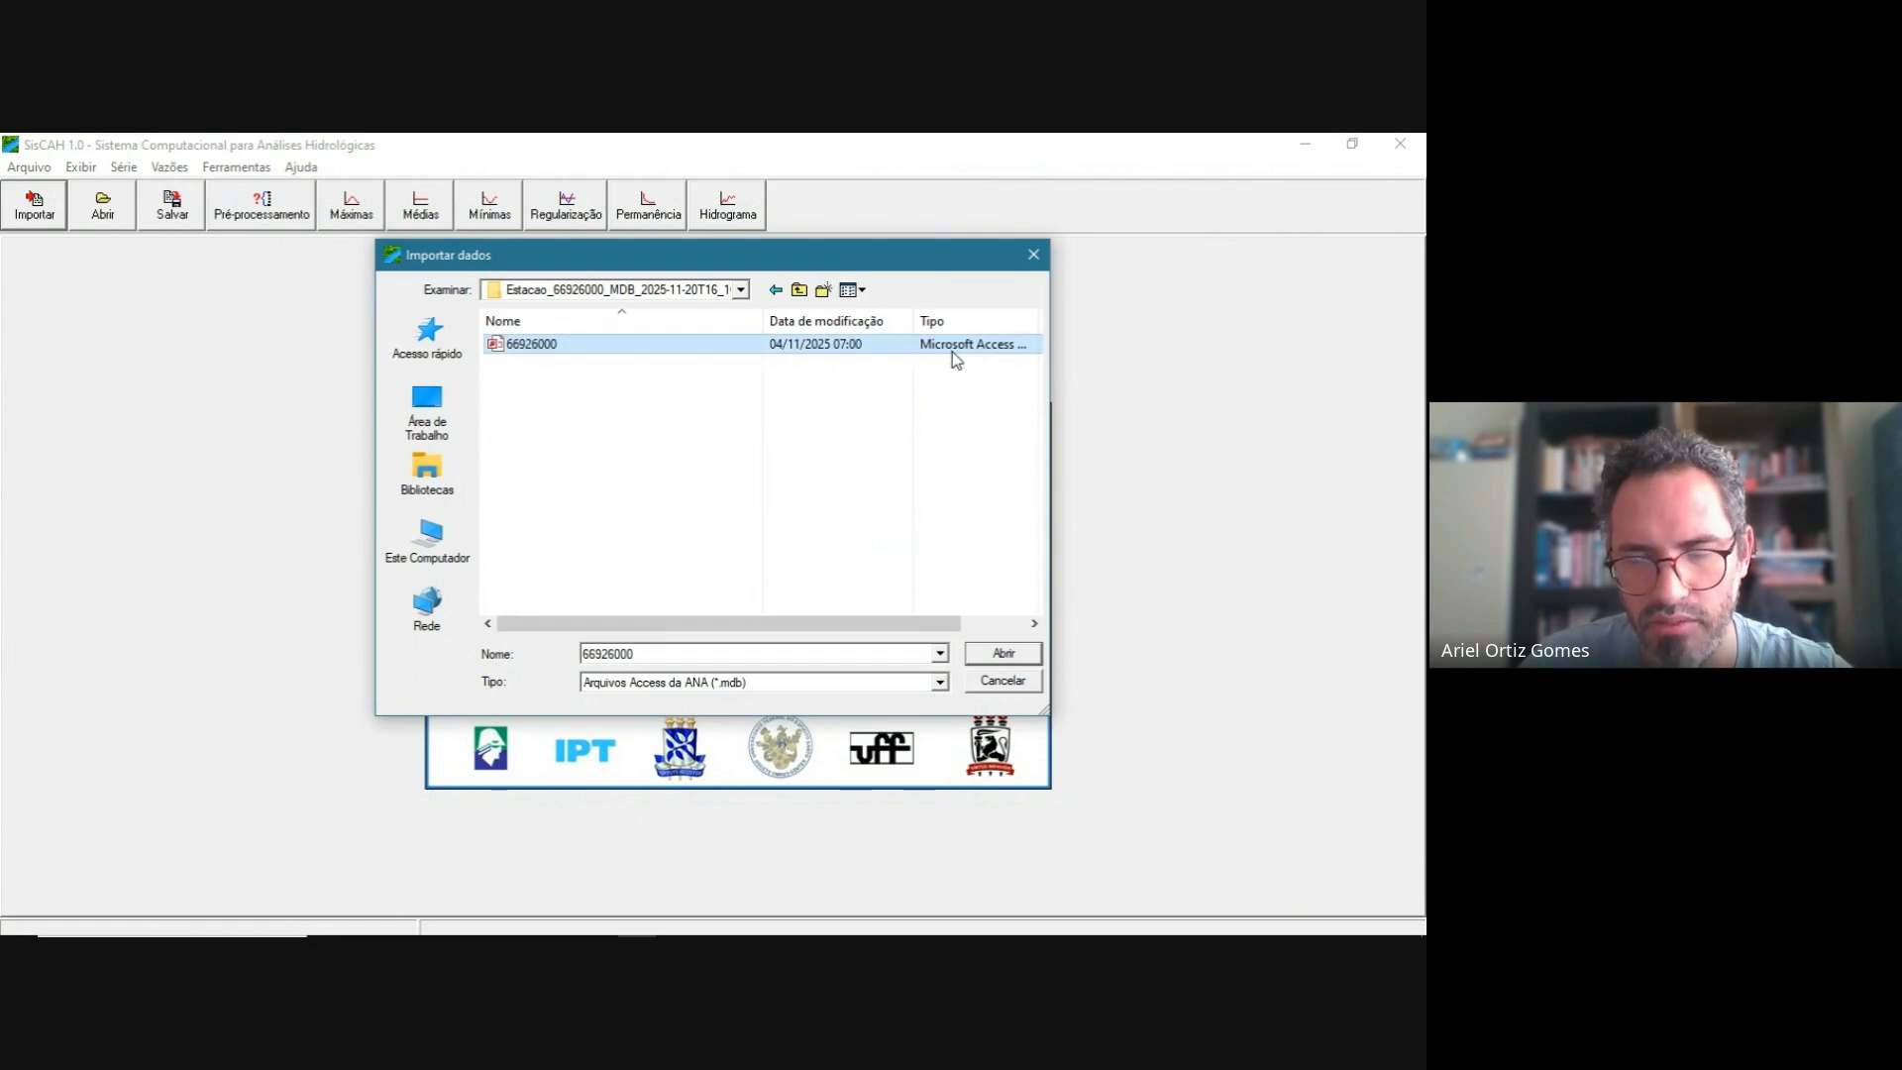
{"action": "left_click", "coordinate": [990, 655]}
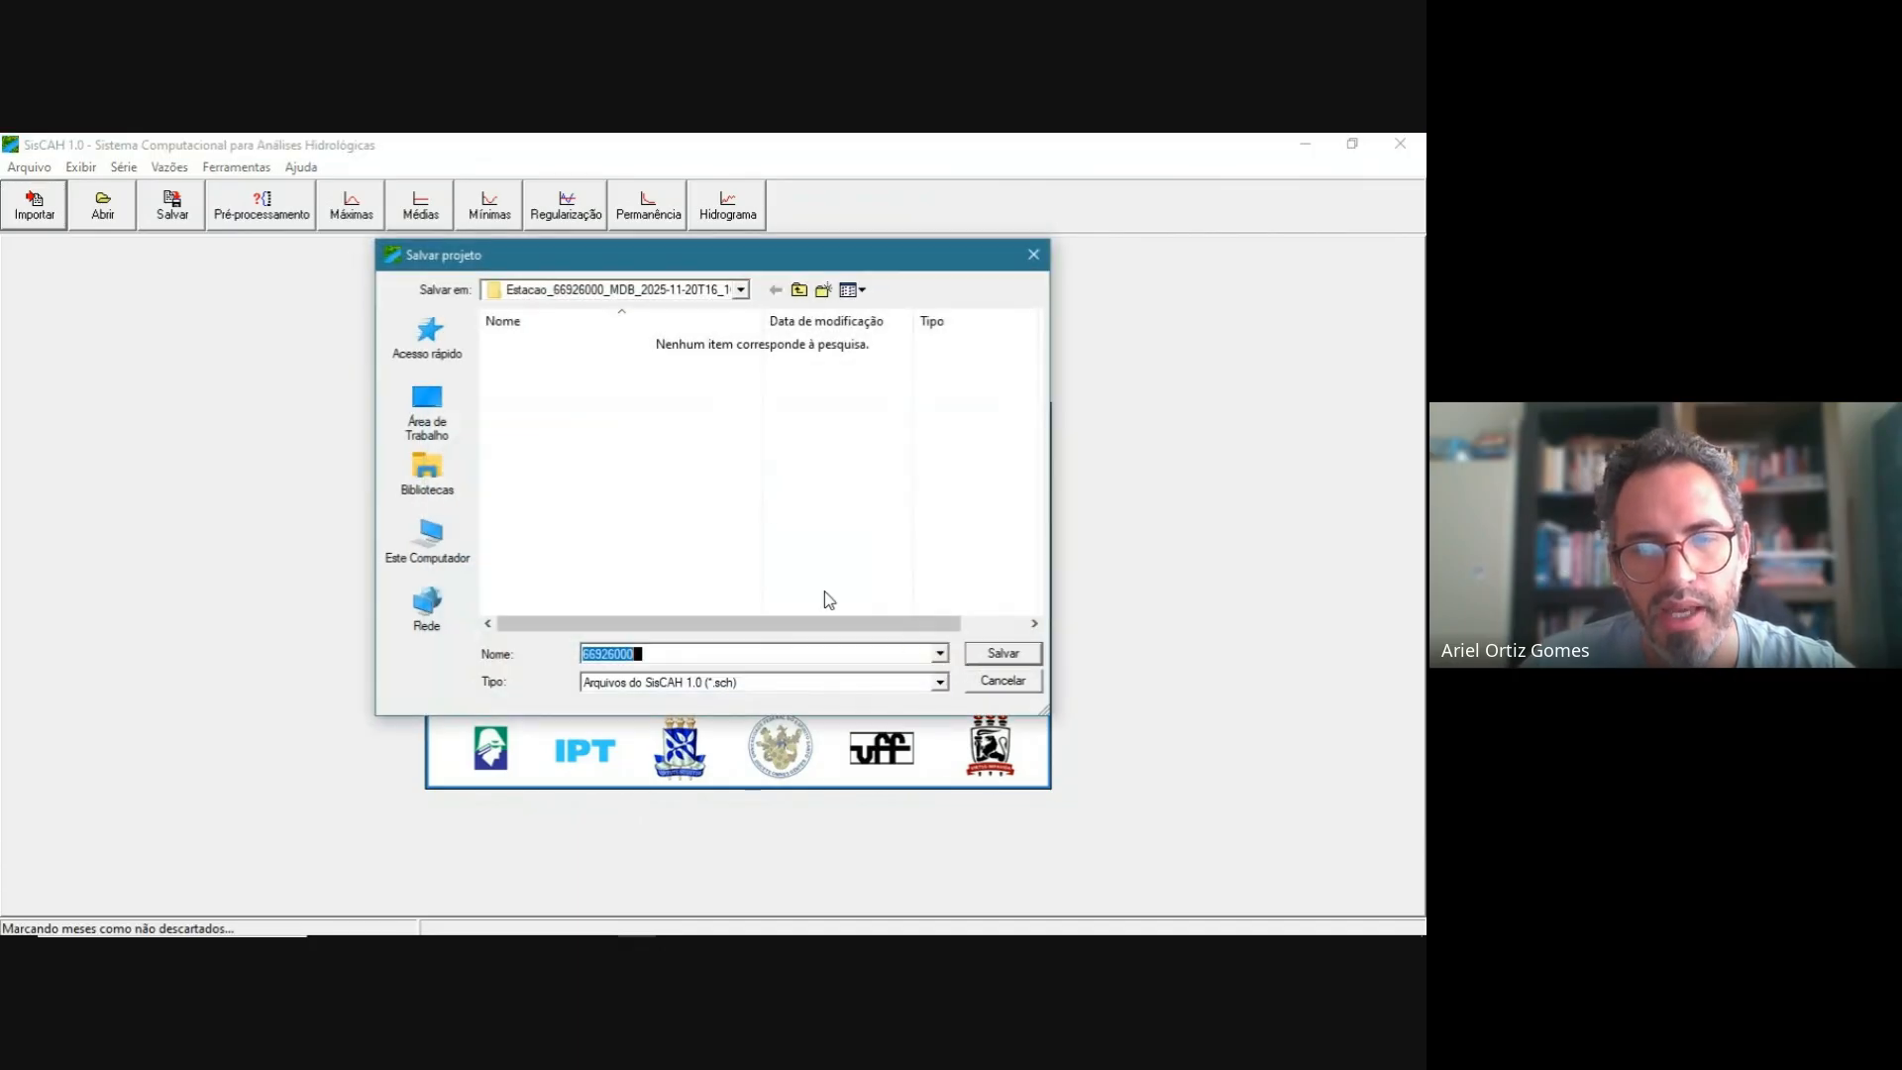
- Save the SisCAH project as 66926000_PonteDoGrego in the extracted station folder
{"action": "left_click_drag", "start_coordinate": [597, 268], "coordinate": [563, 265]}
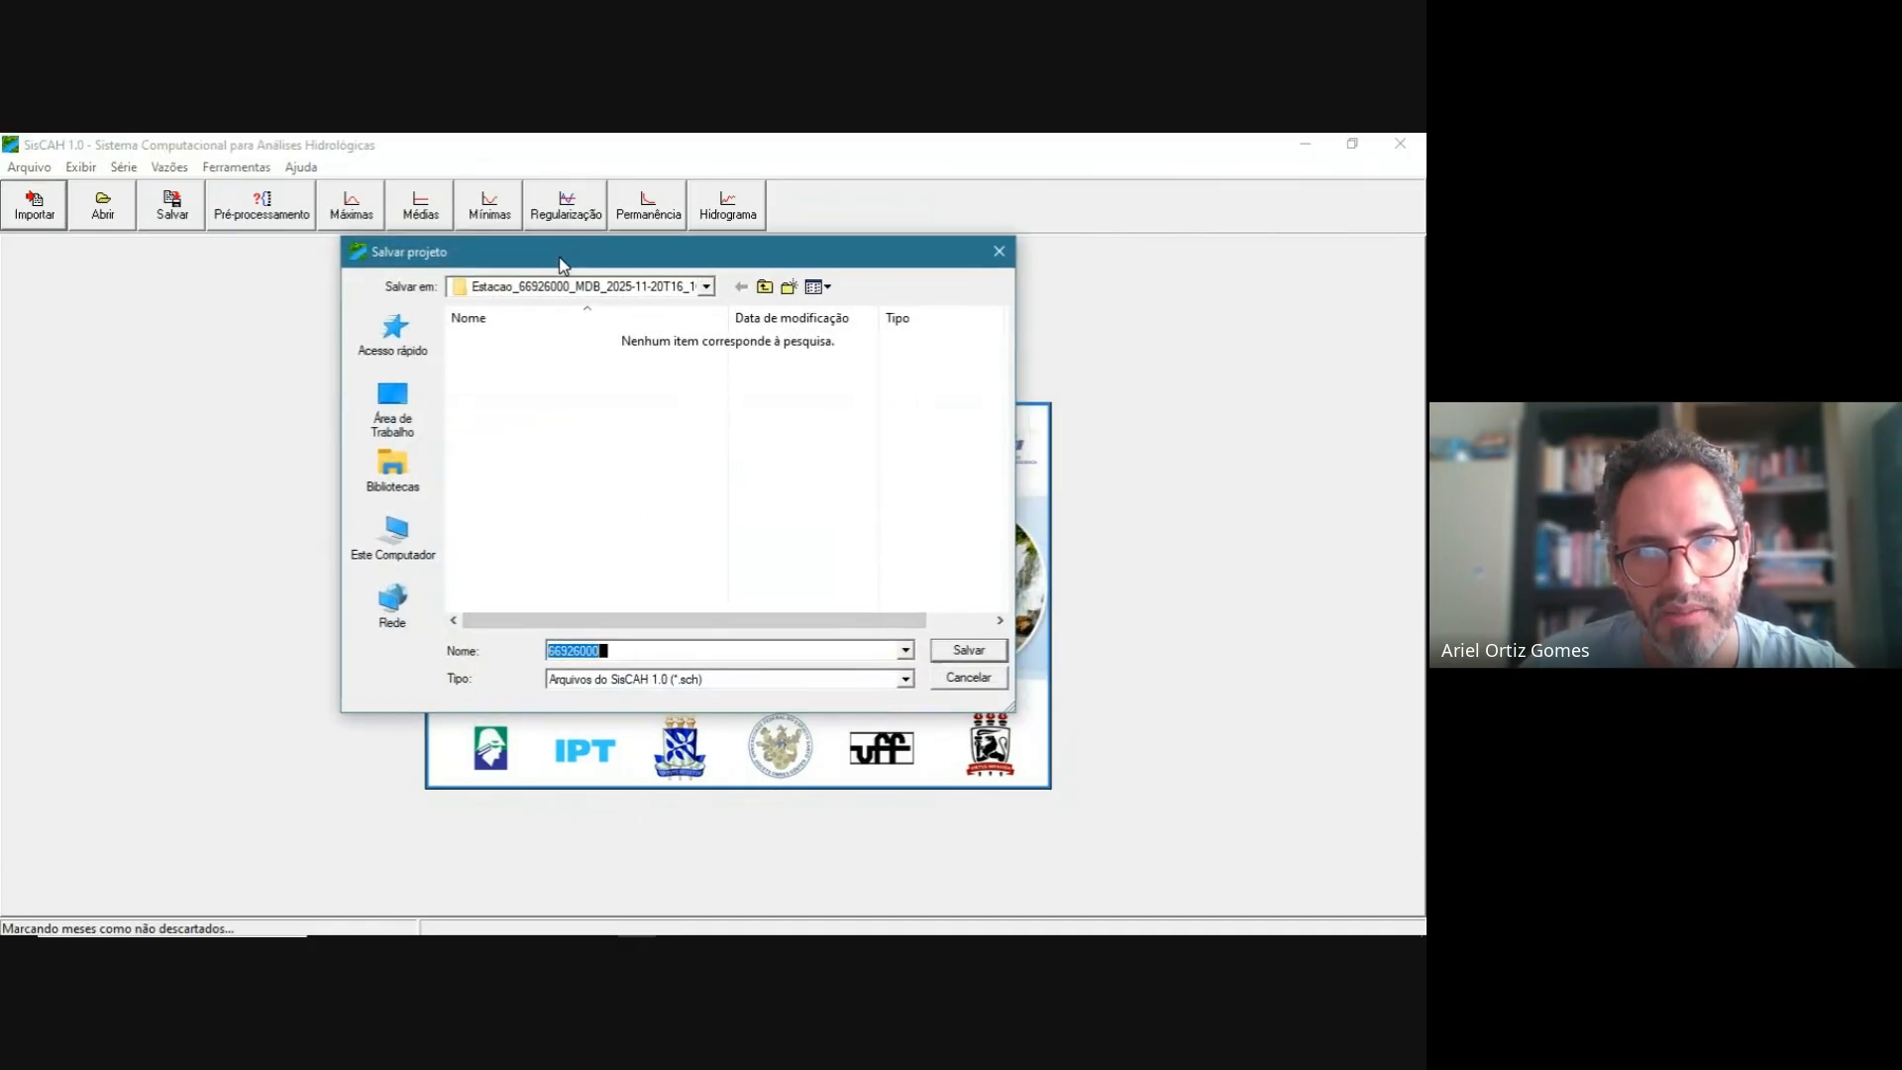
{"action": "left_click", "coordinate": [632, 651]}
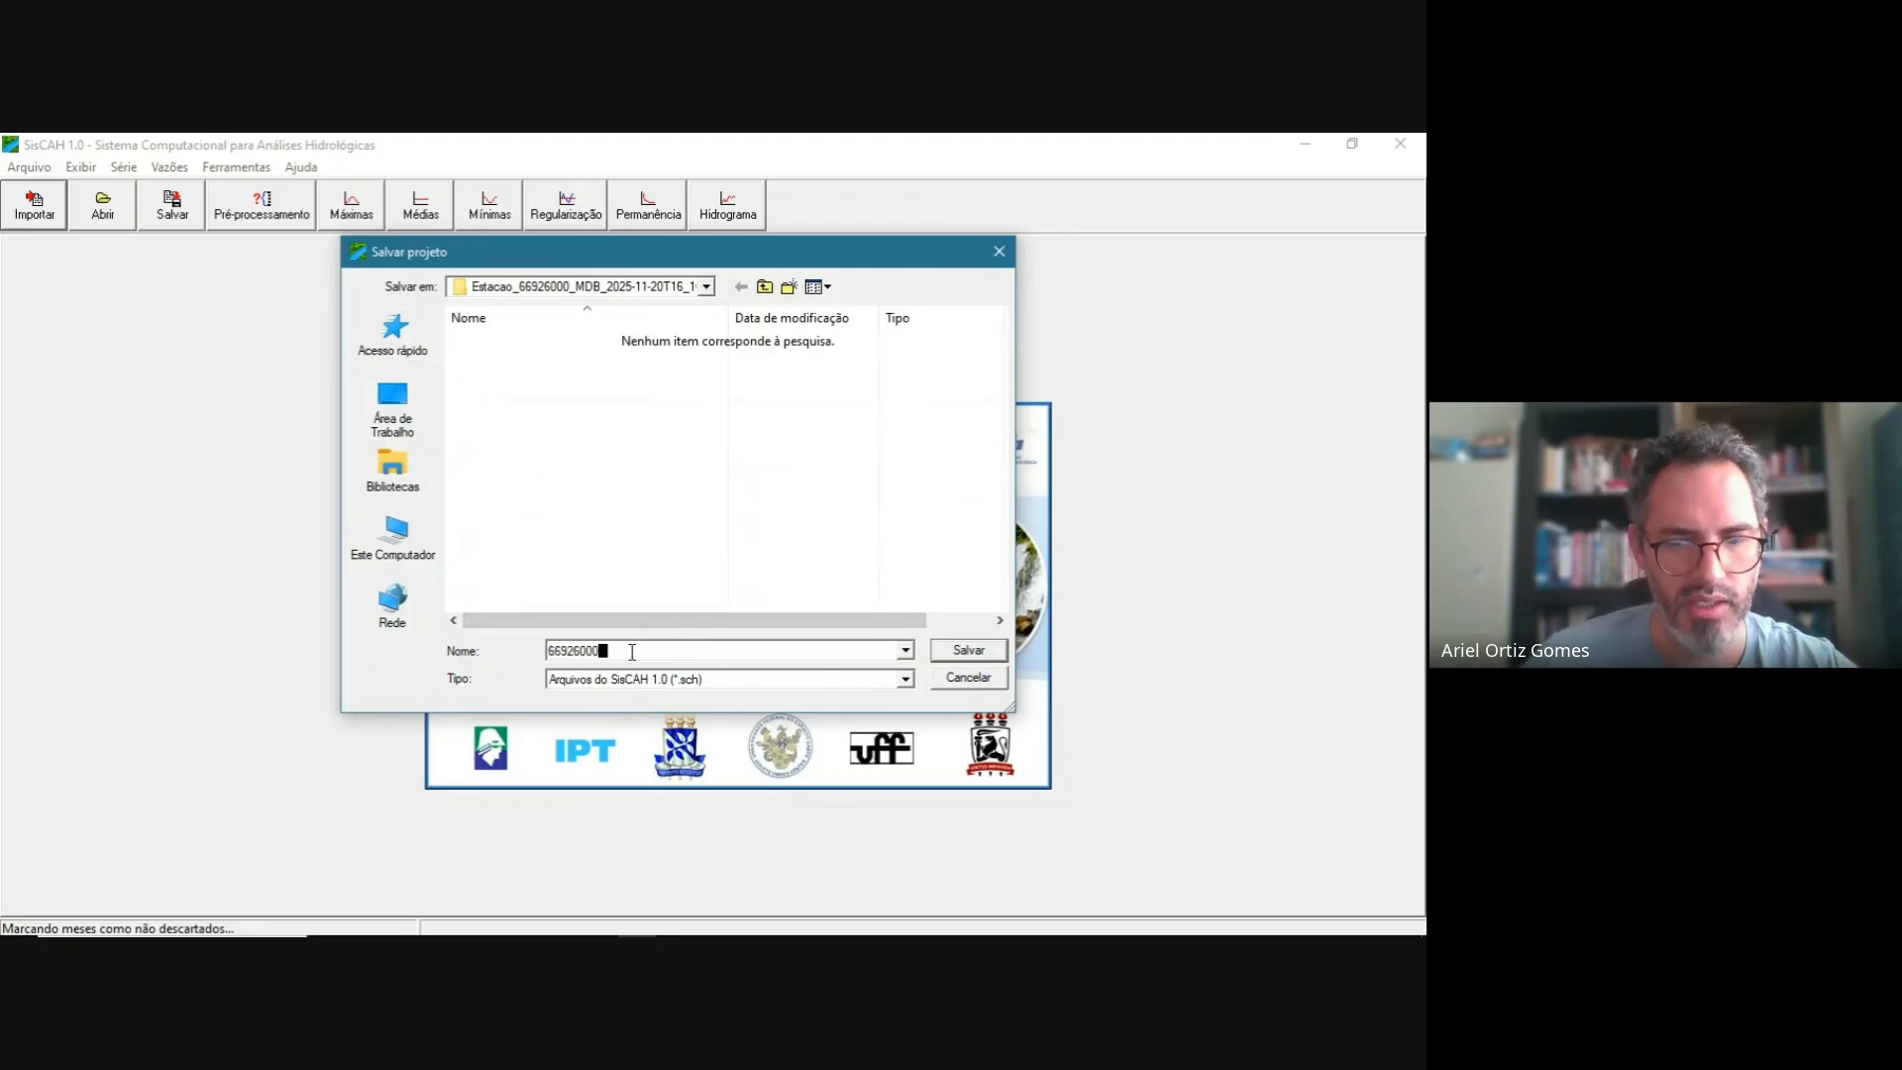
{"action": "type", "text": "_Po"}
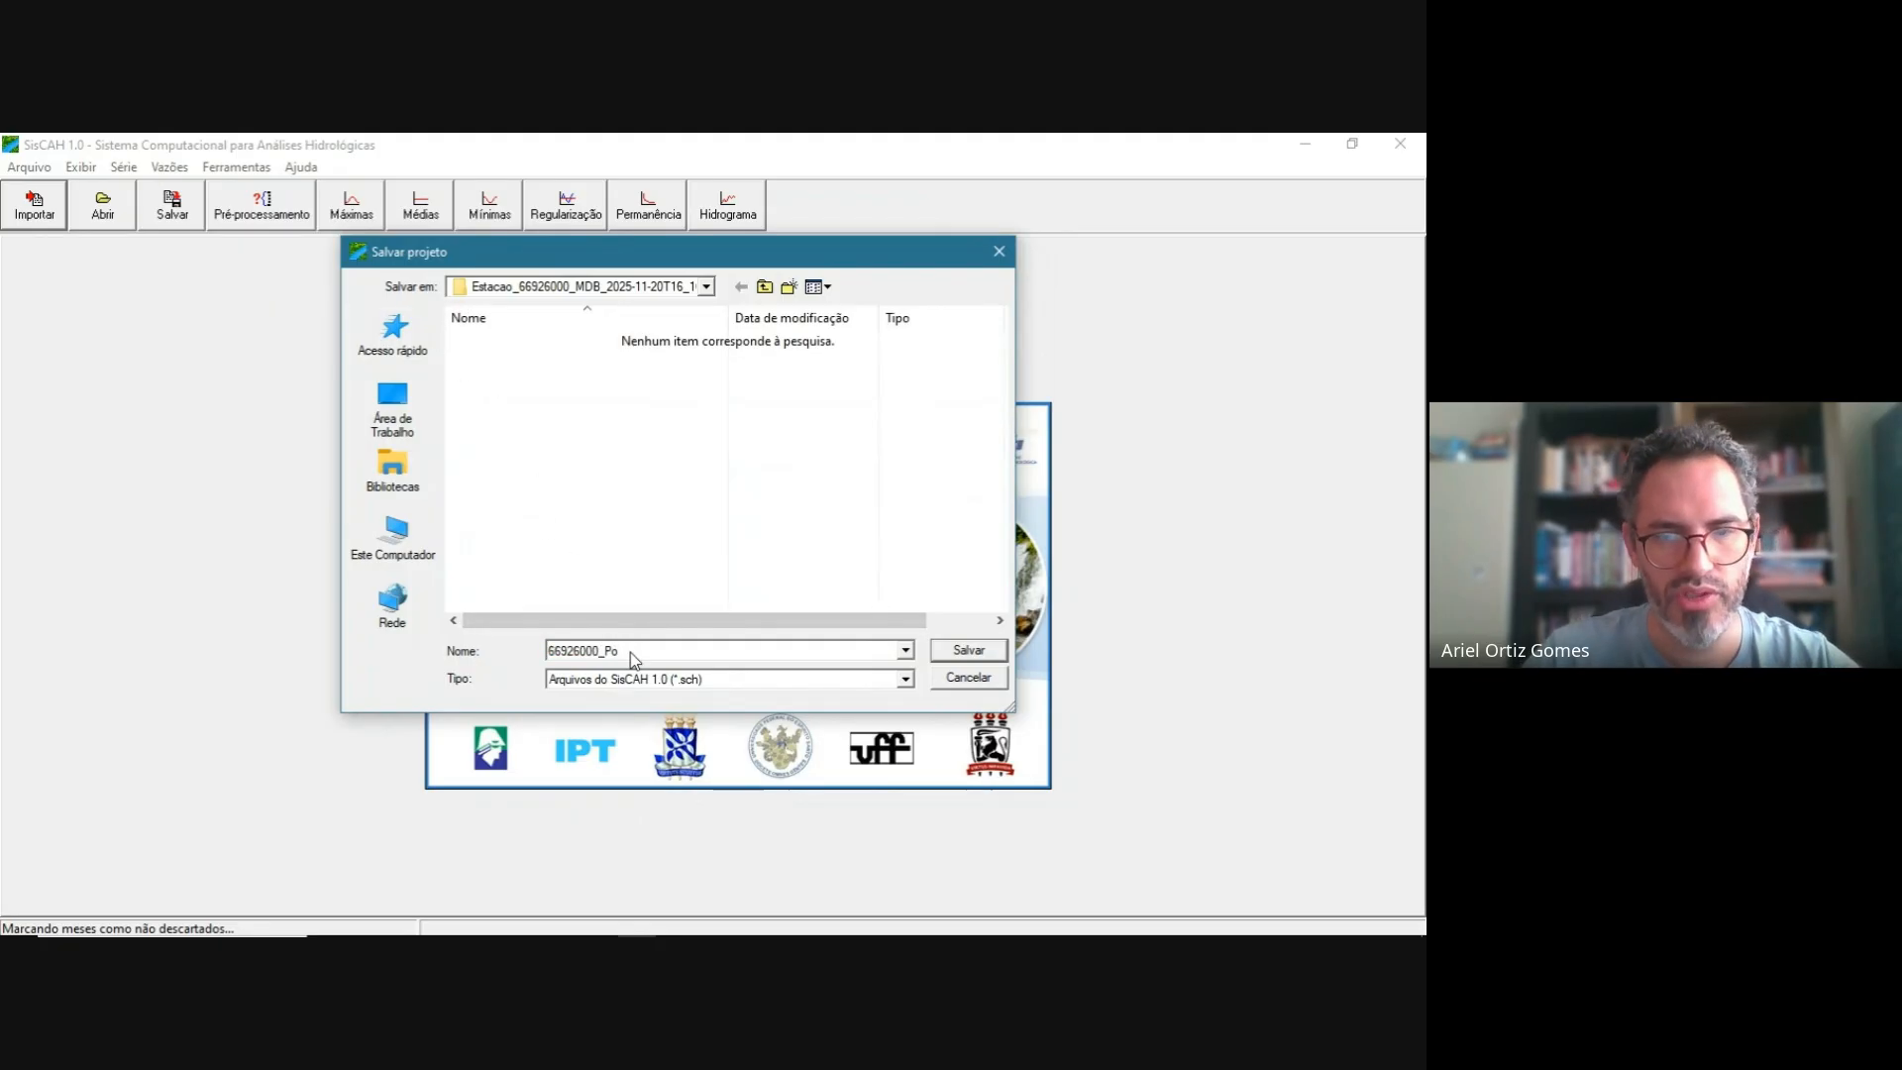
{"action": "type", "text": "nteG"}
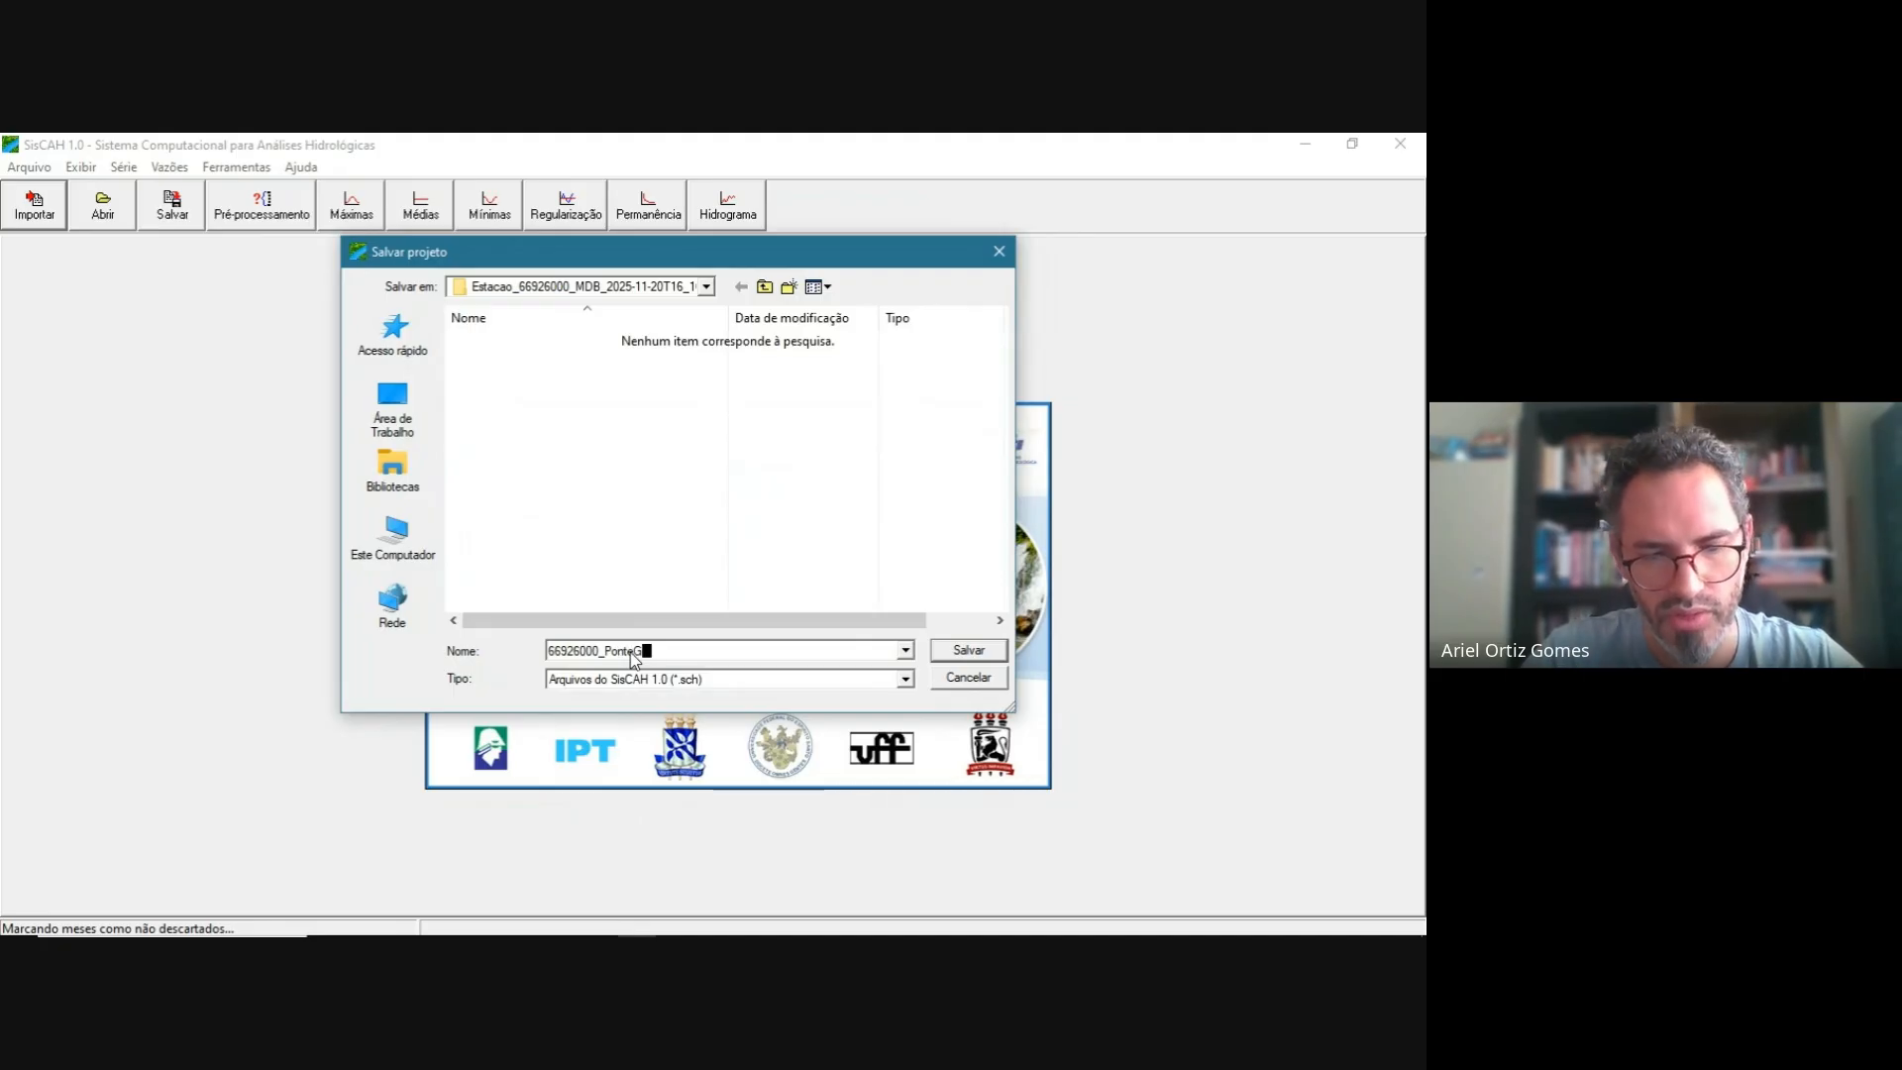
{"action": "type", "text": "DO"}
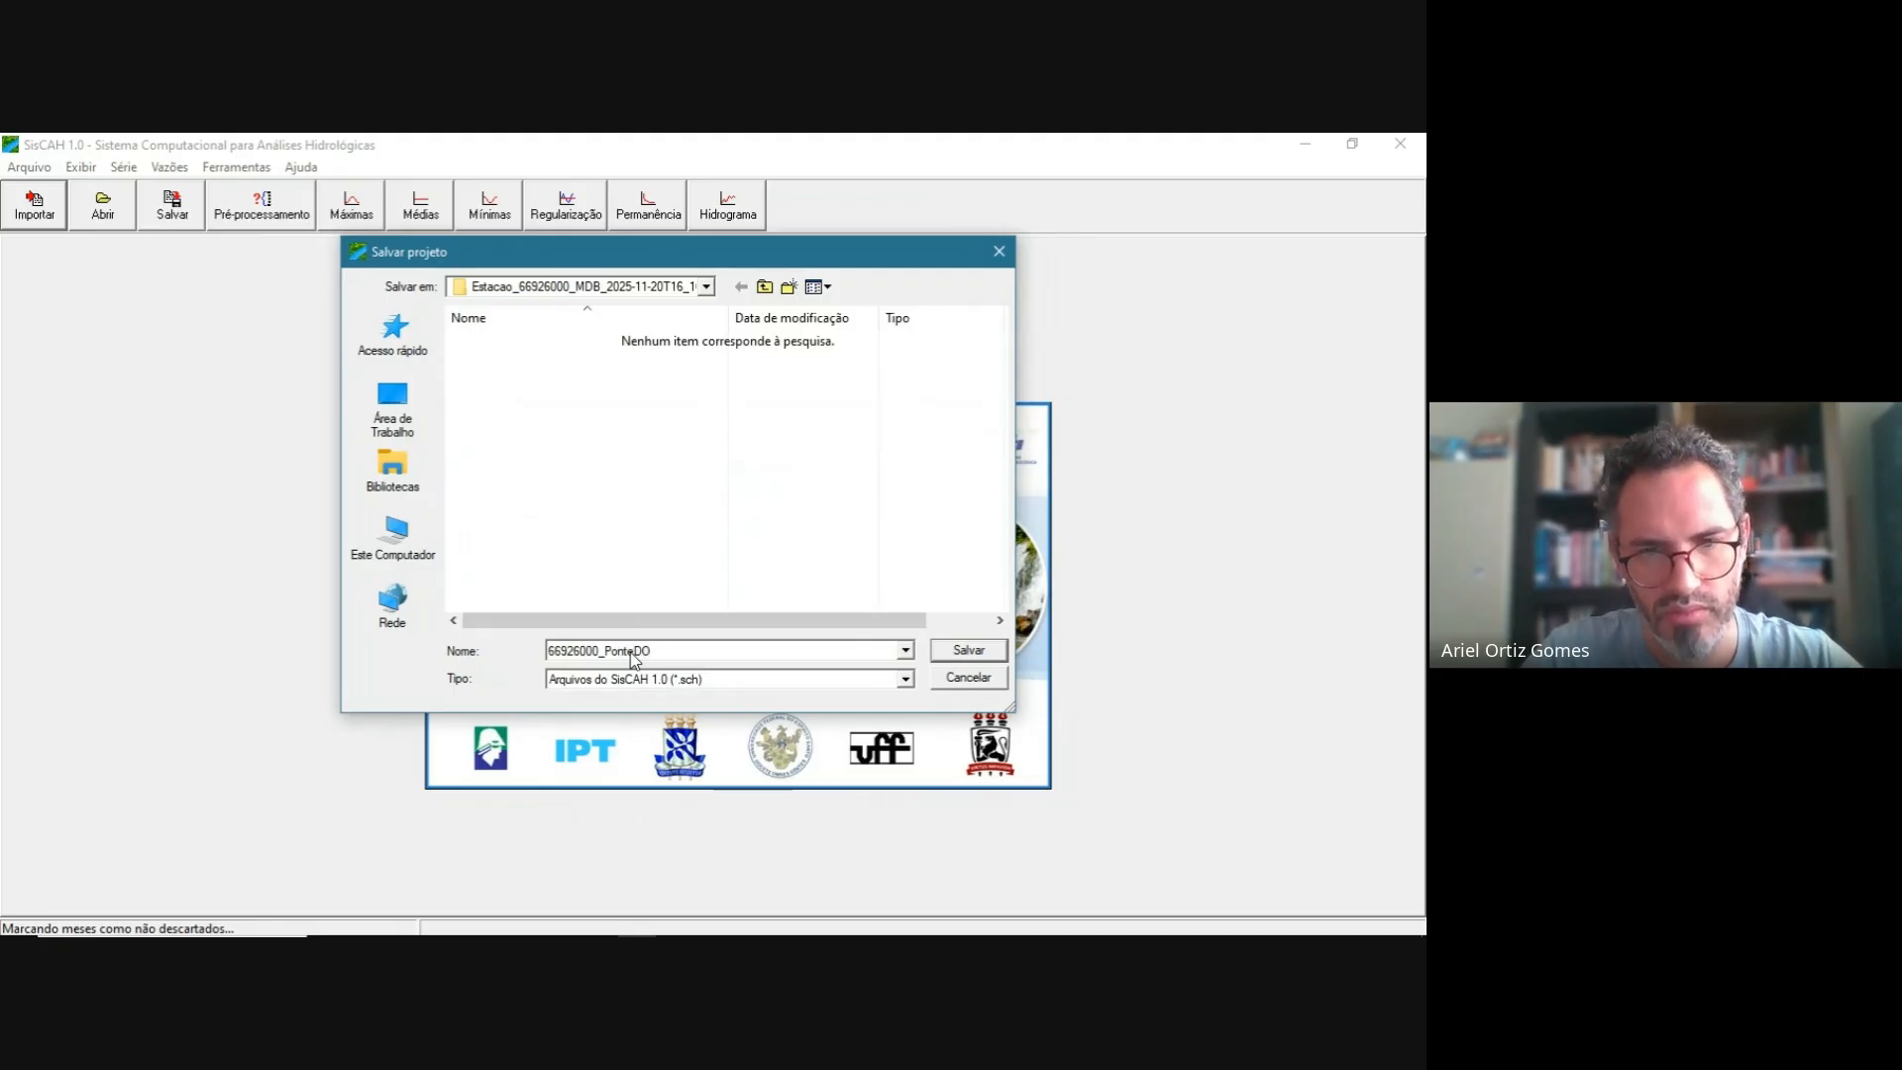
{"action": "type", "text": "Gre"}
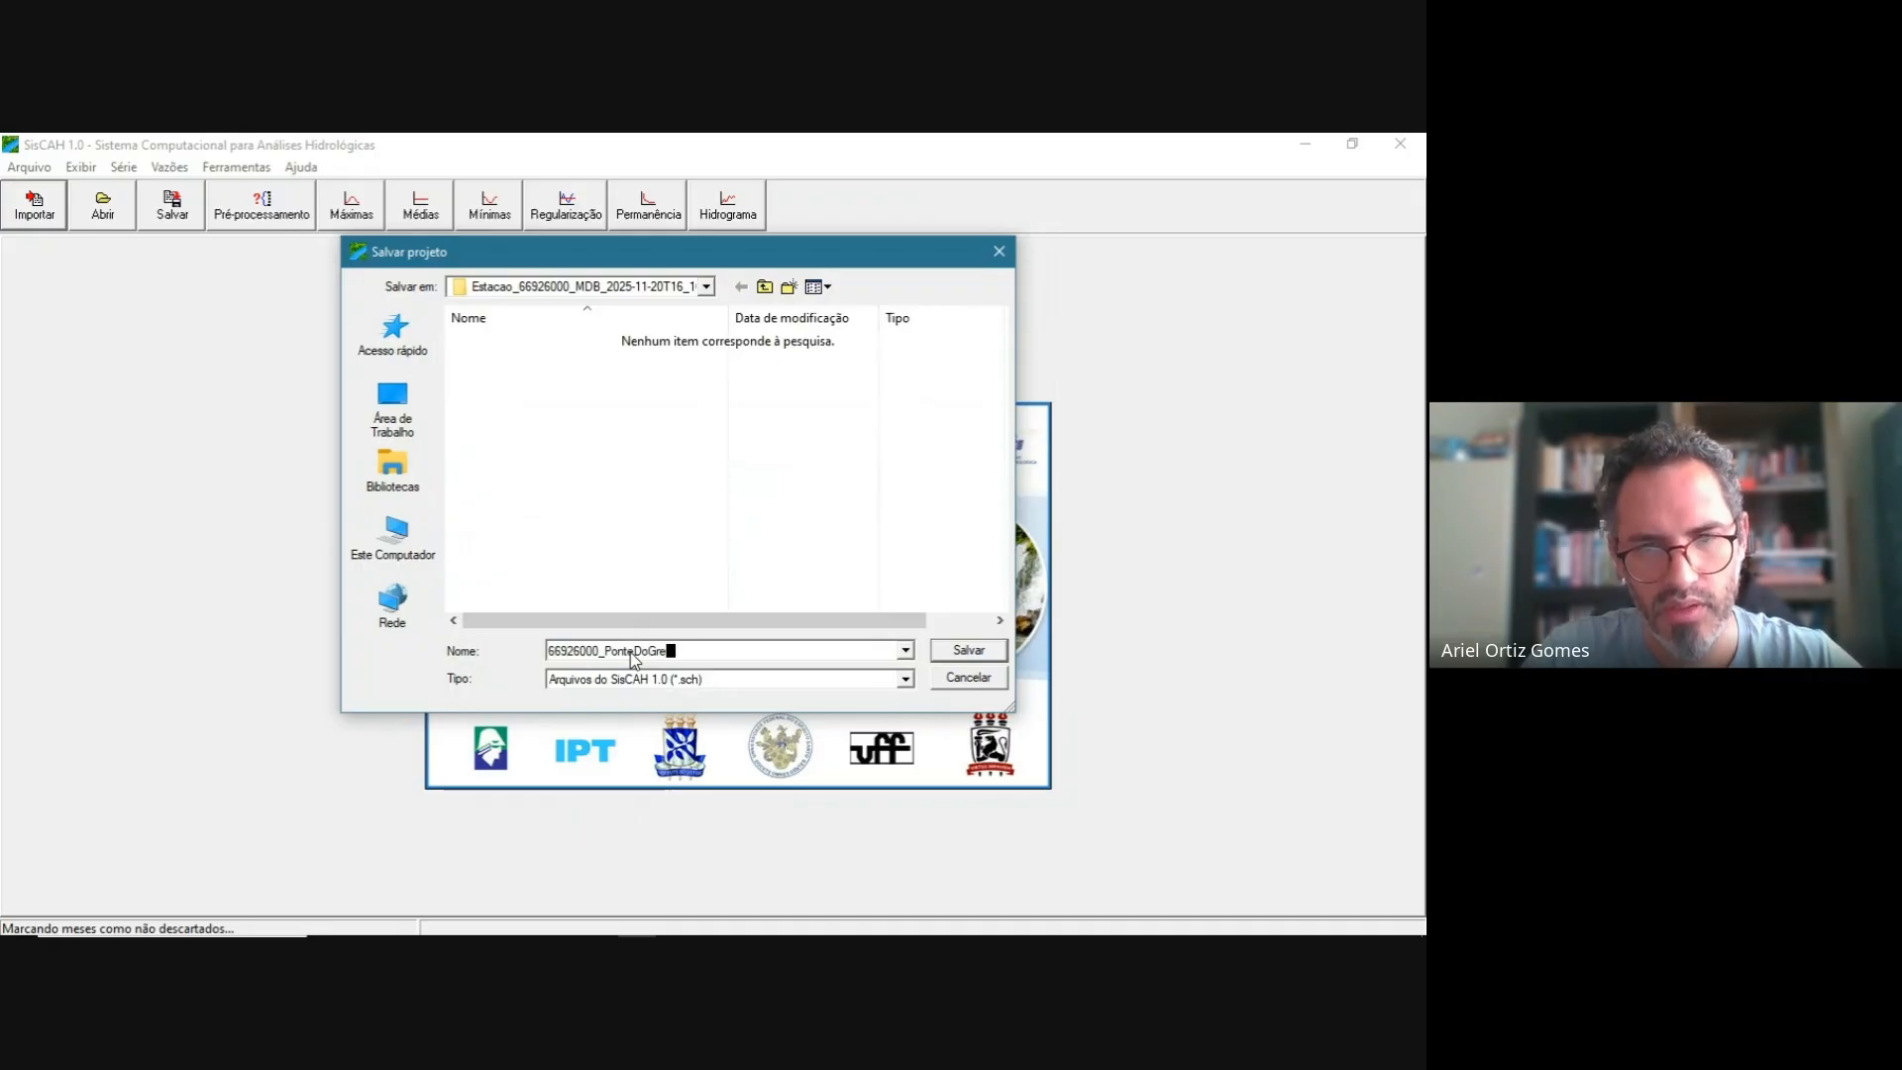
{"action": "type", "text": "go"}
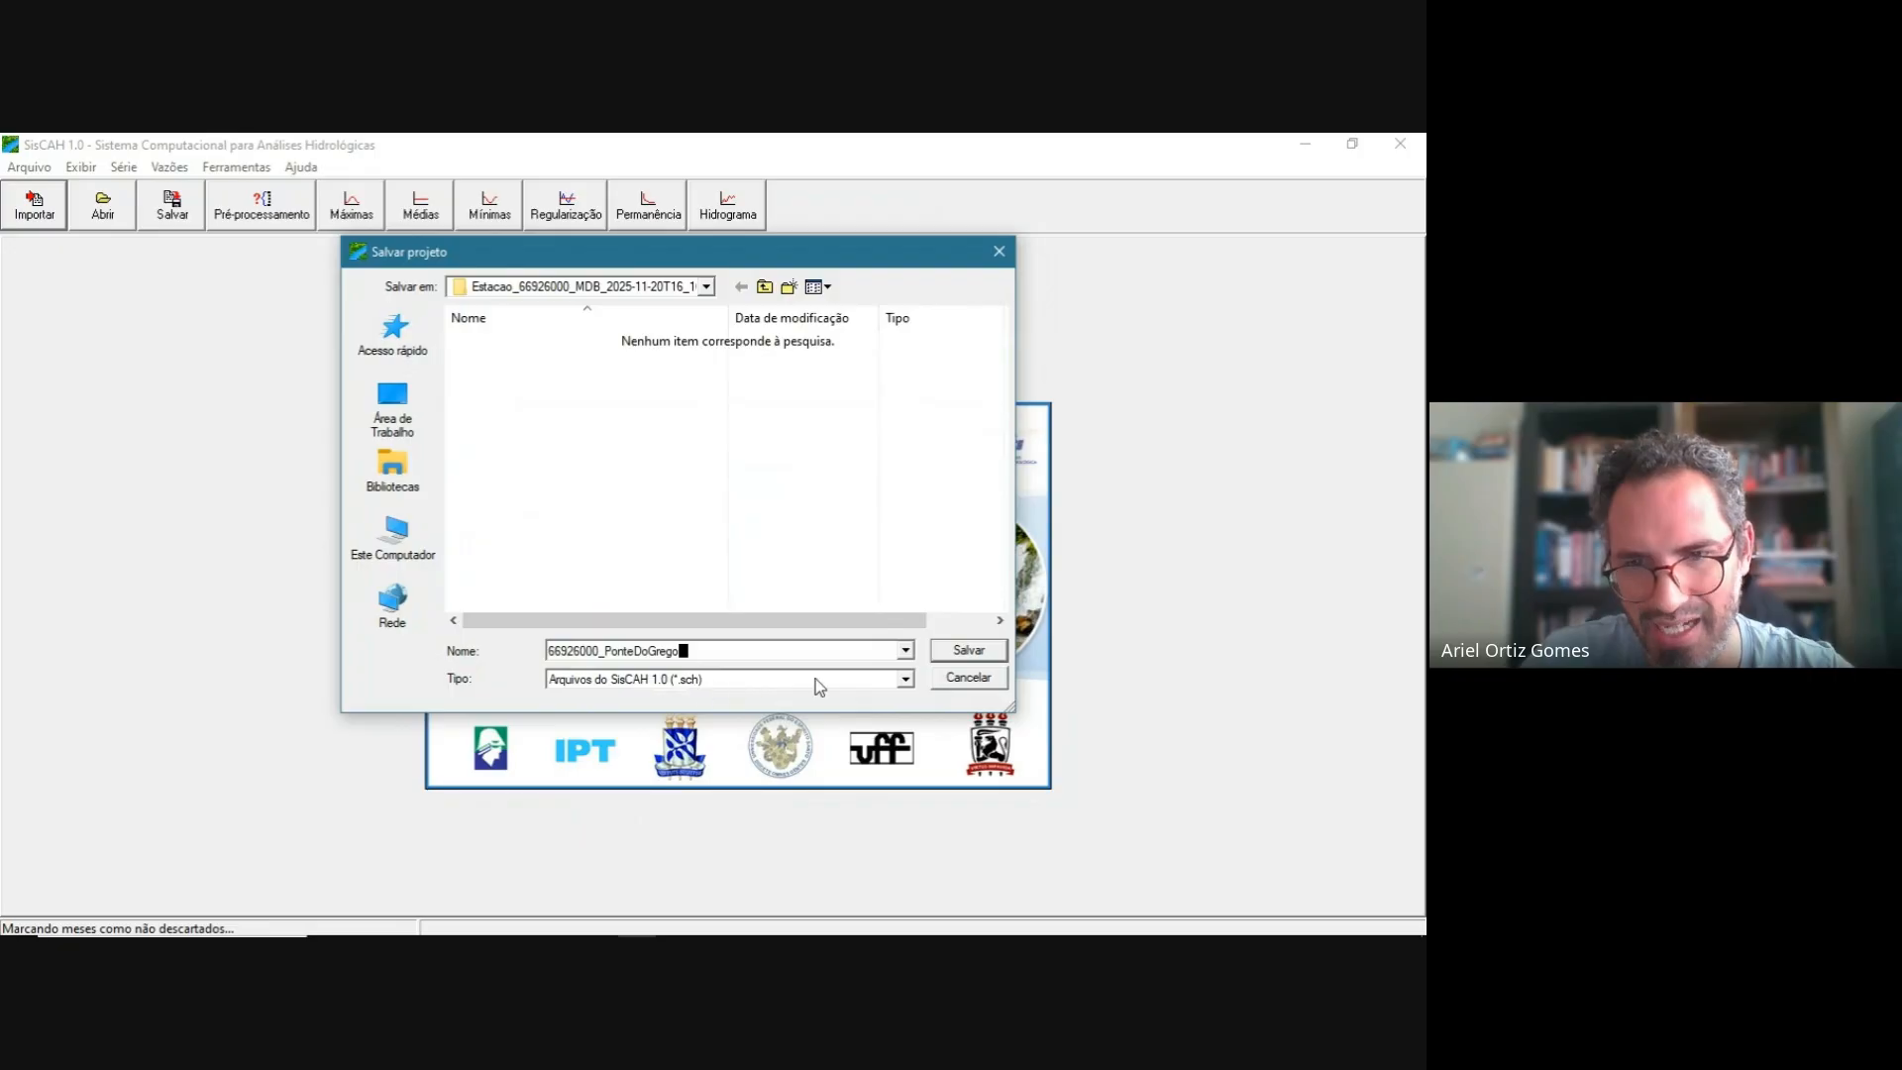
{"action": "left_click", "coordinate": [965, 654]}
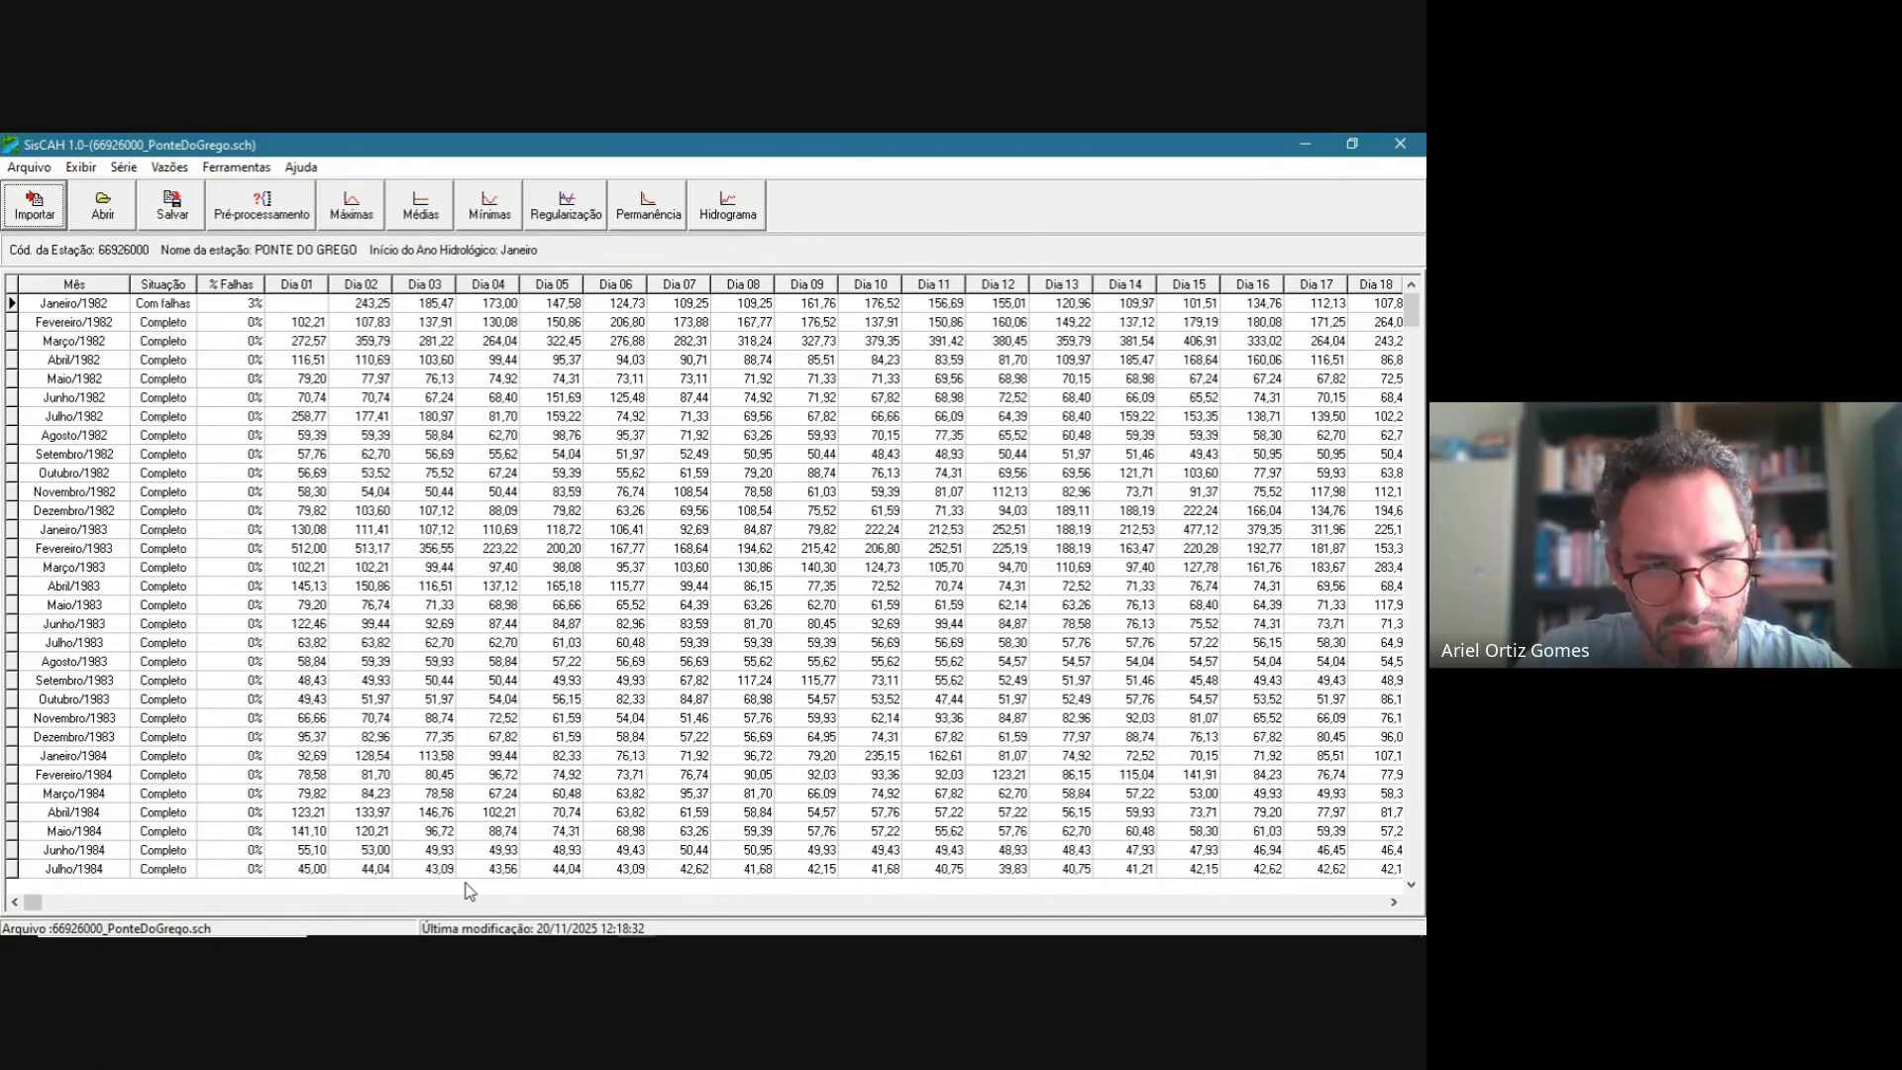
- Look across the daily flow table, and in preprocessing set the discard criterion to annual with 15% failures
{"action": "left_click_drag", "start_coordinate": [33, 901], "coordinate": [1395, 929]}
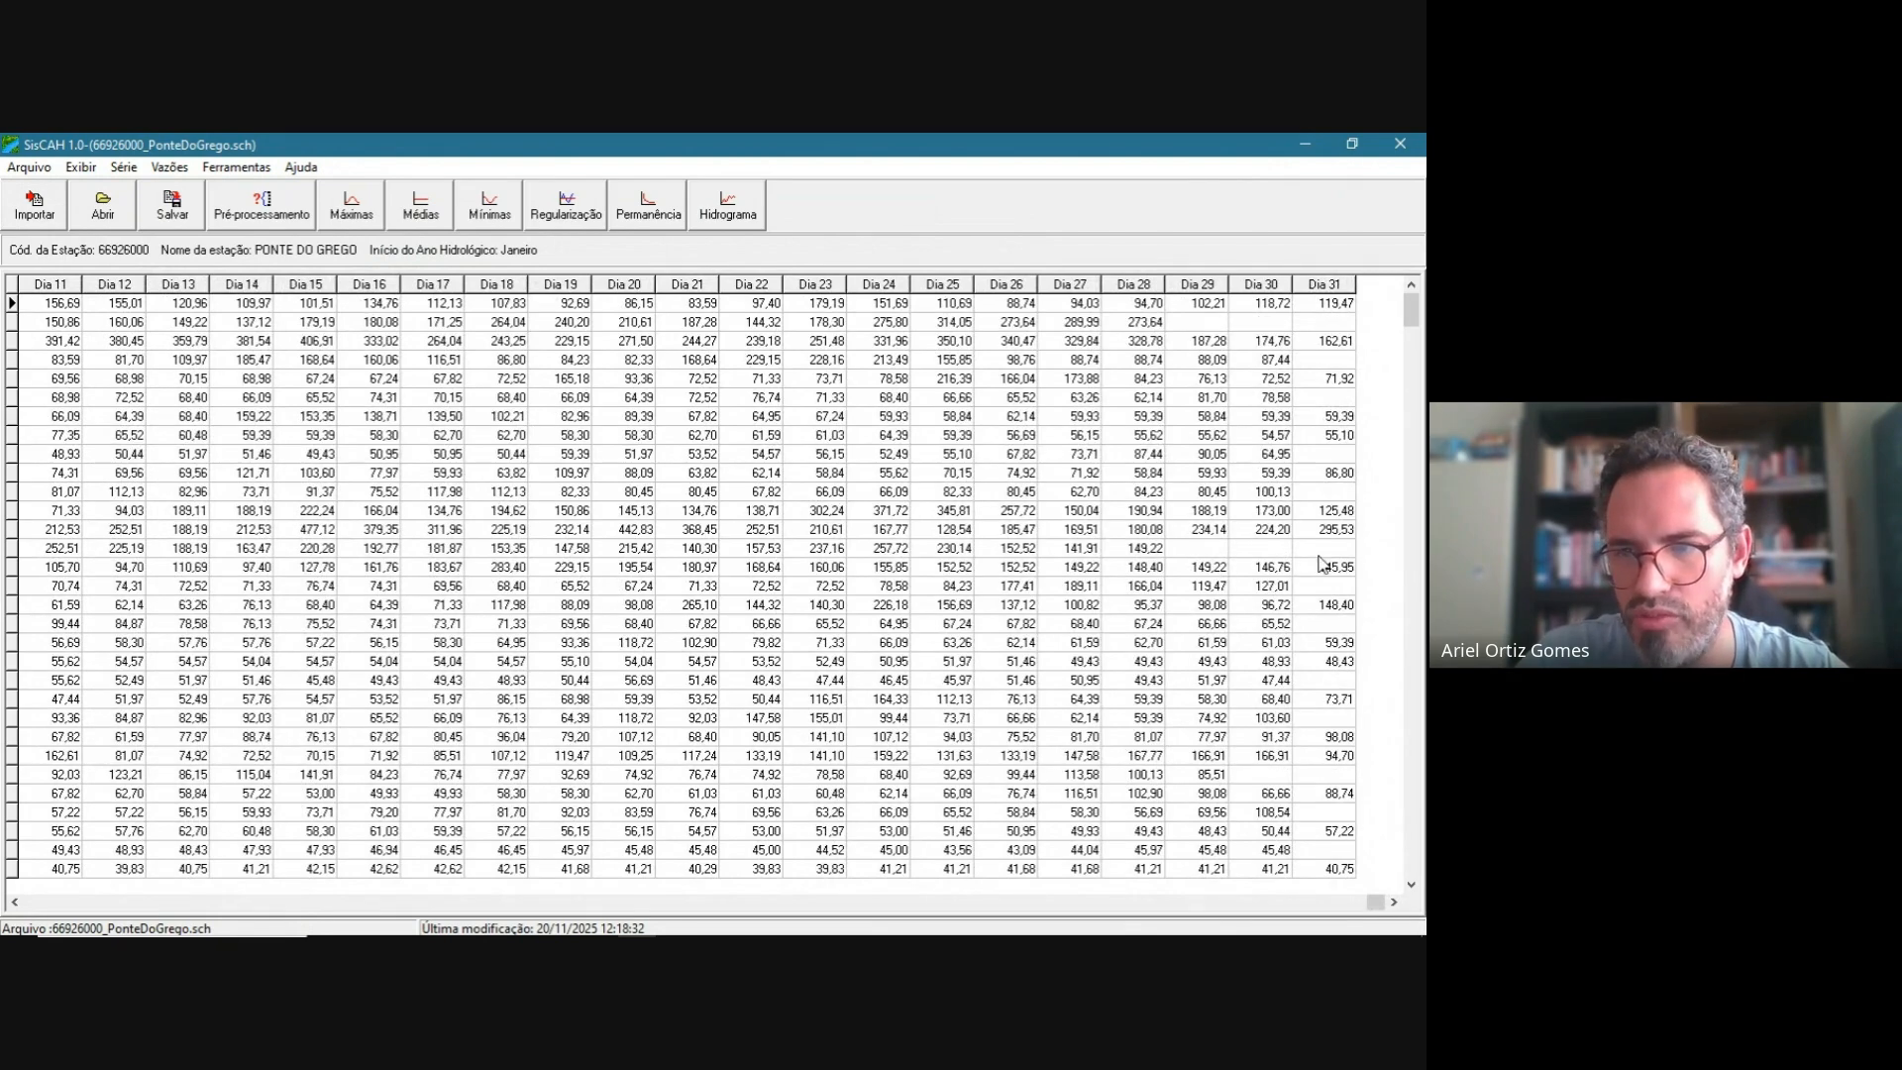
{"action": "left_click_drag", "start_coordinate": [1375, 902], "coordinate": [33, 902]}
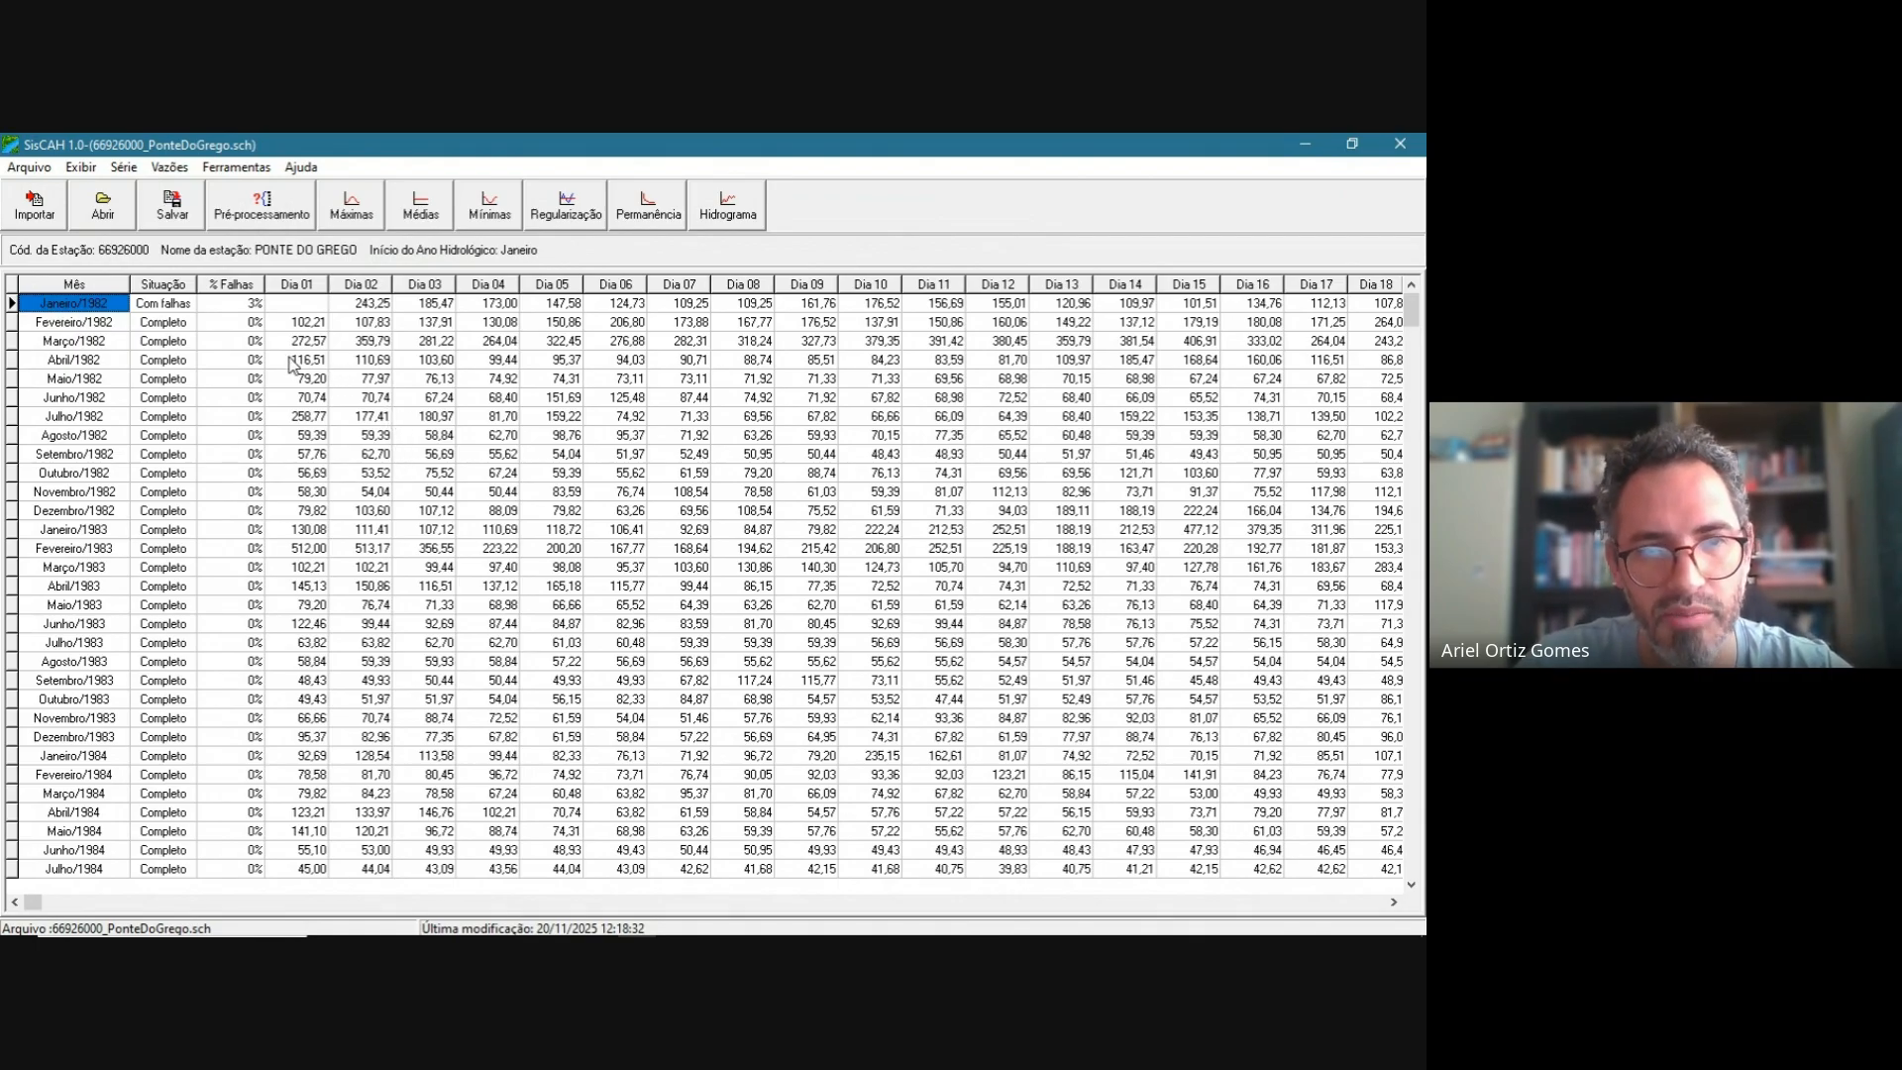
{"action": "left_click", "coordinate": [262, 204]}
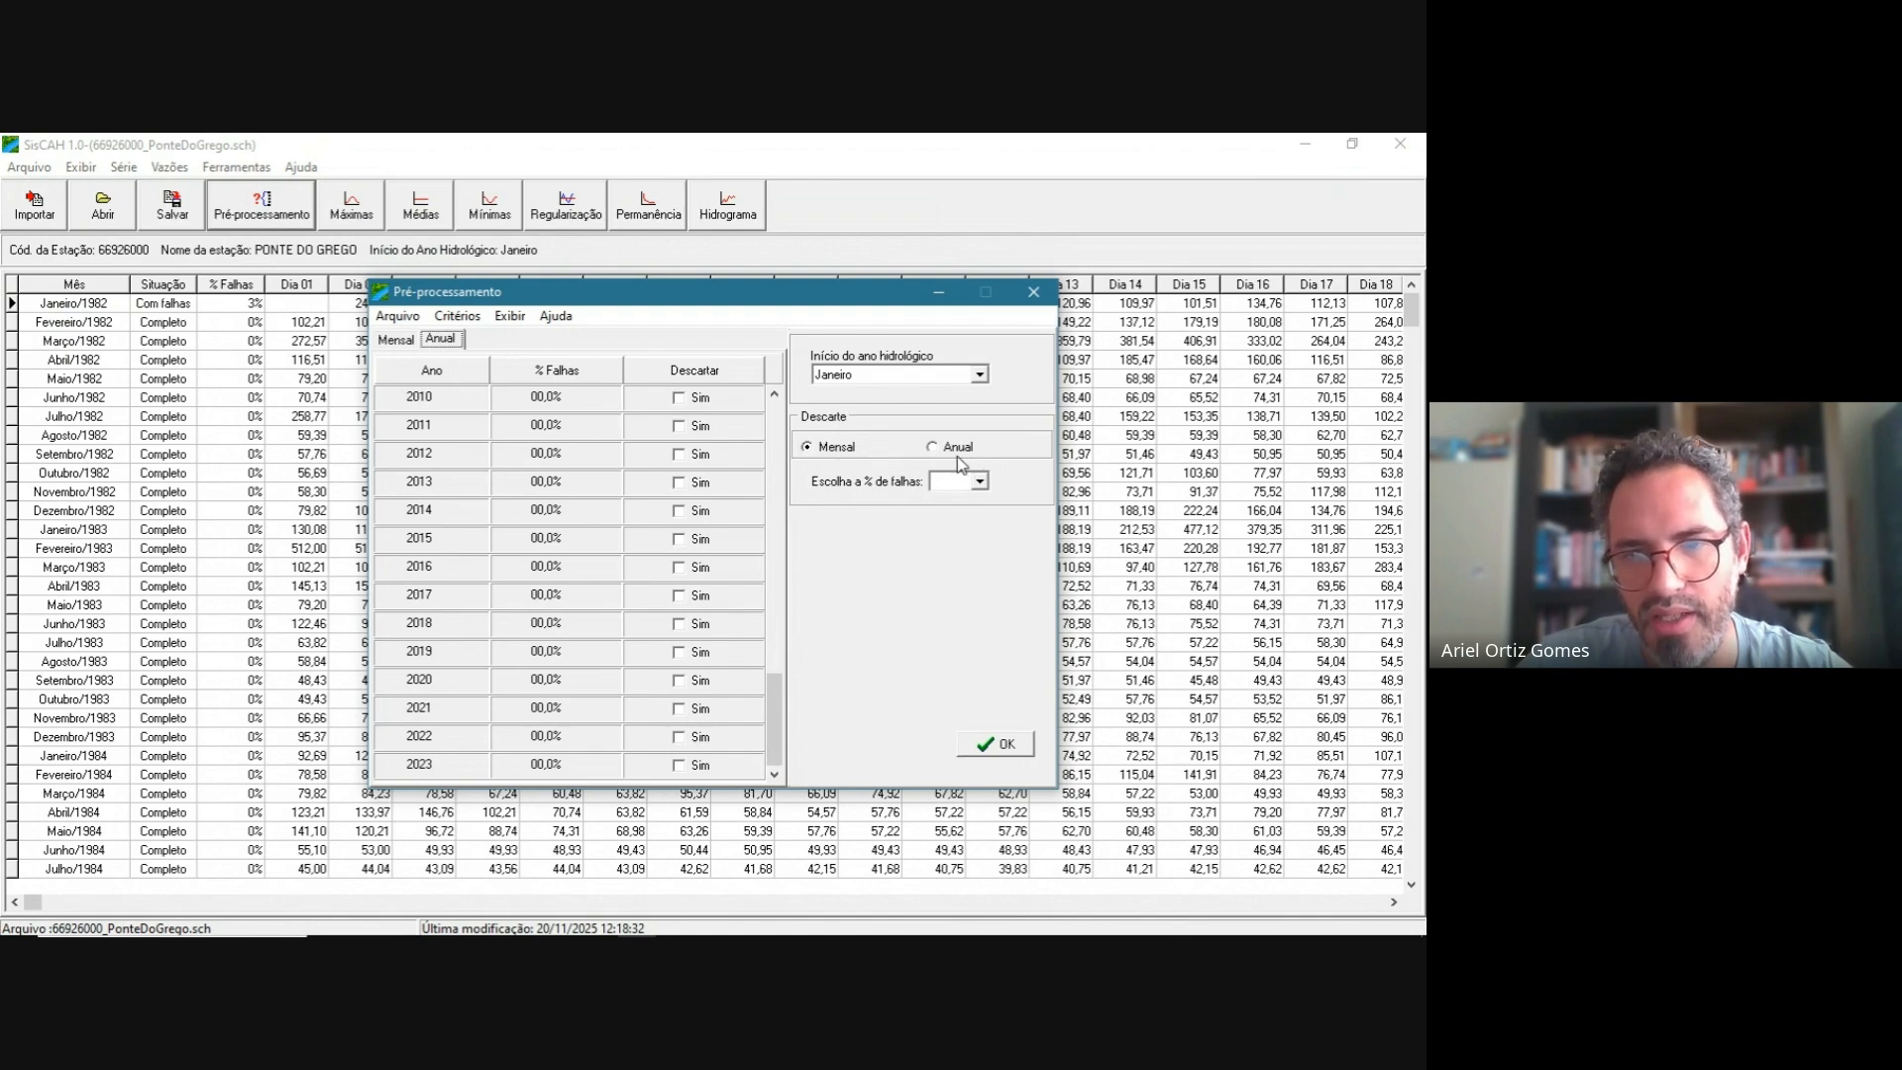
{"action": "left_click", "coordinate": [949, 482]}
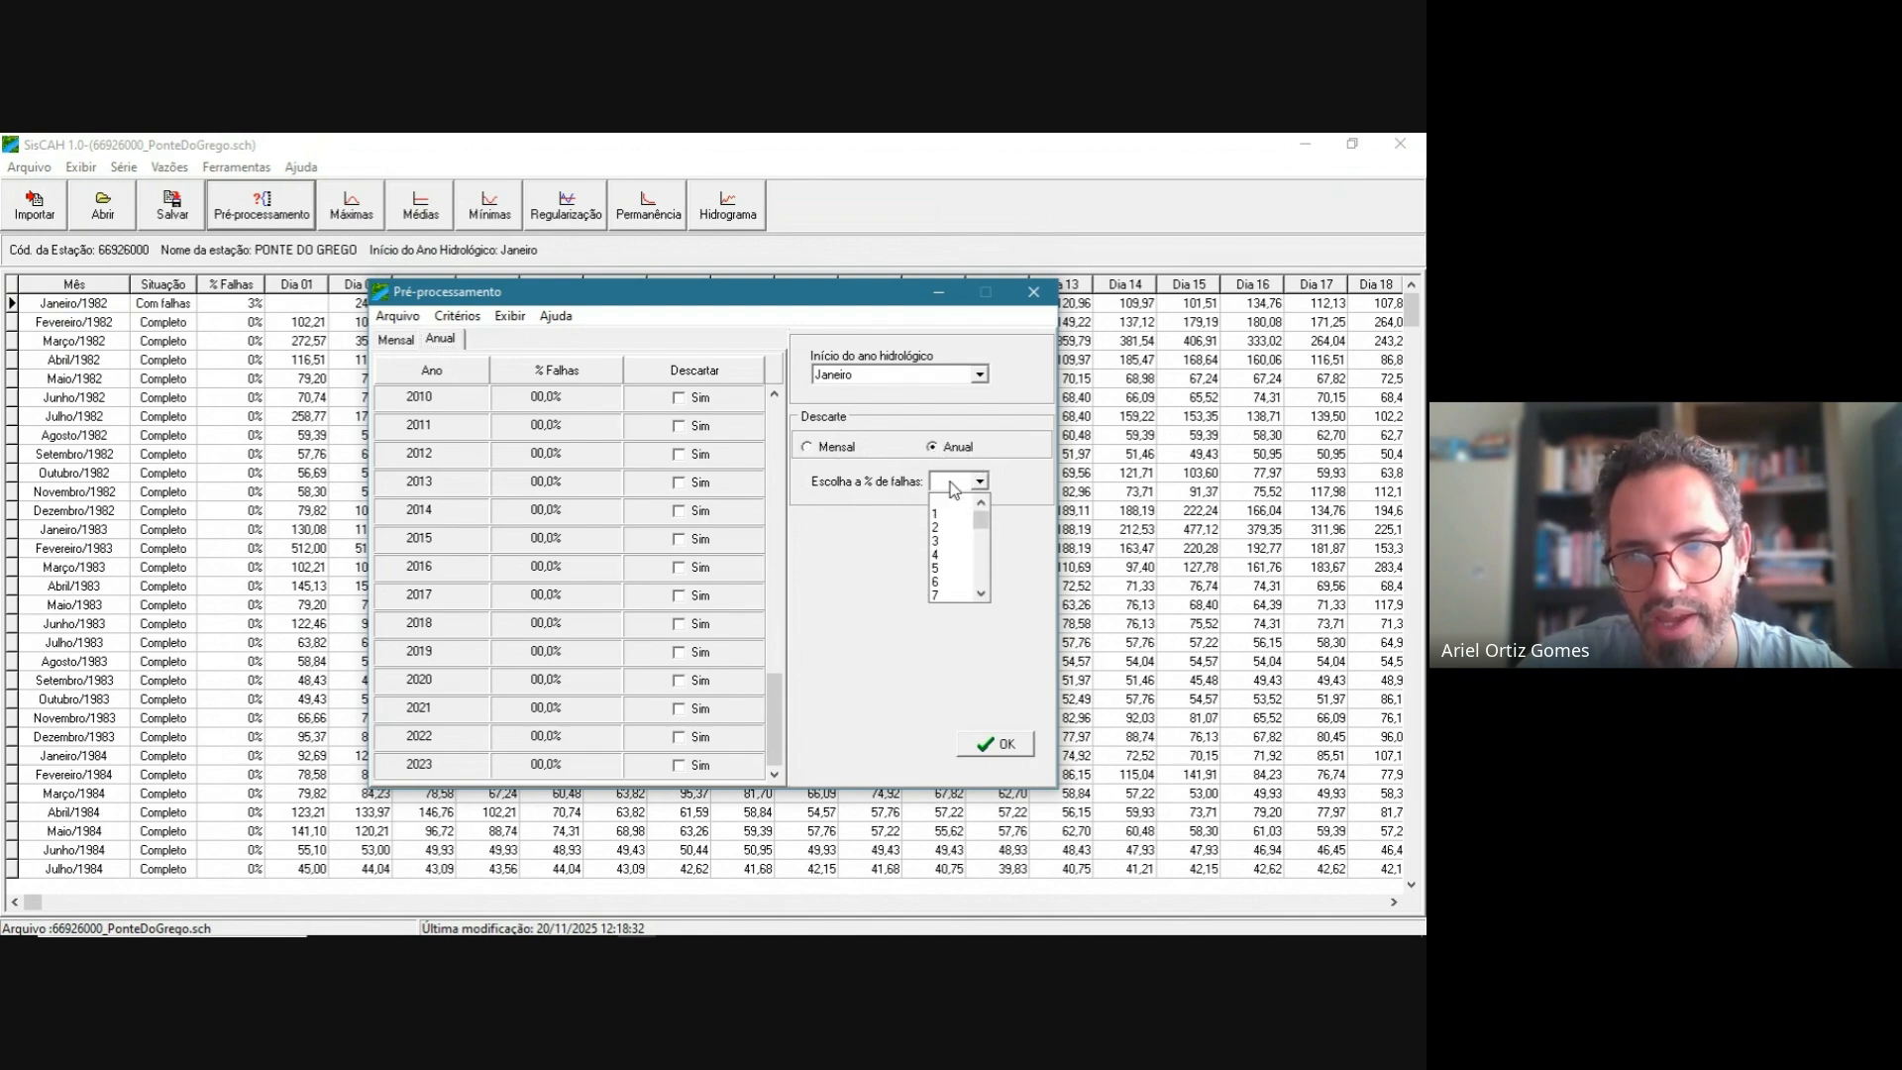
{"action": "left_click_drag", "start_coordinate": [982, 526], "coordinate": [991, 533]}
{"action": "left_click", "coordinate": [939, 541]}
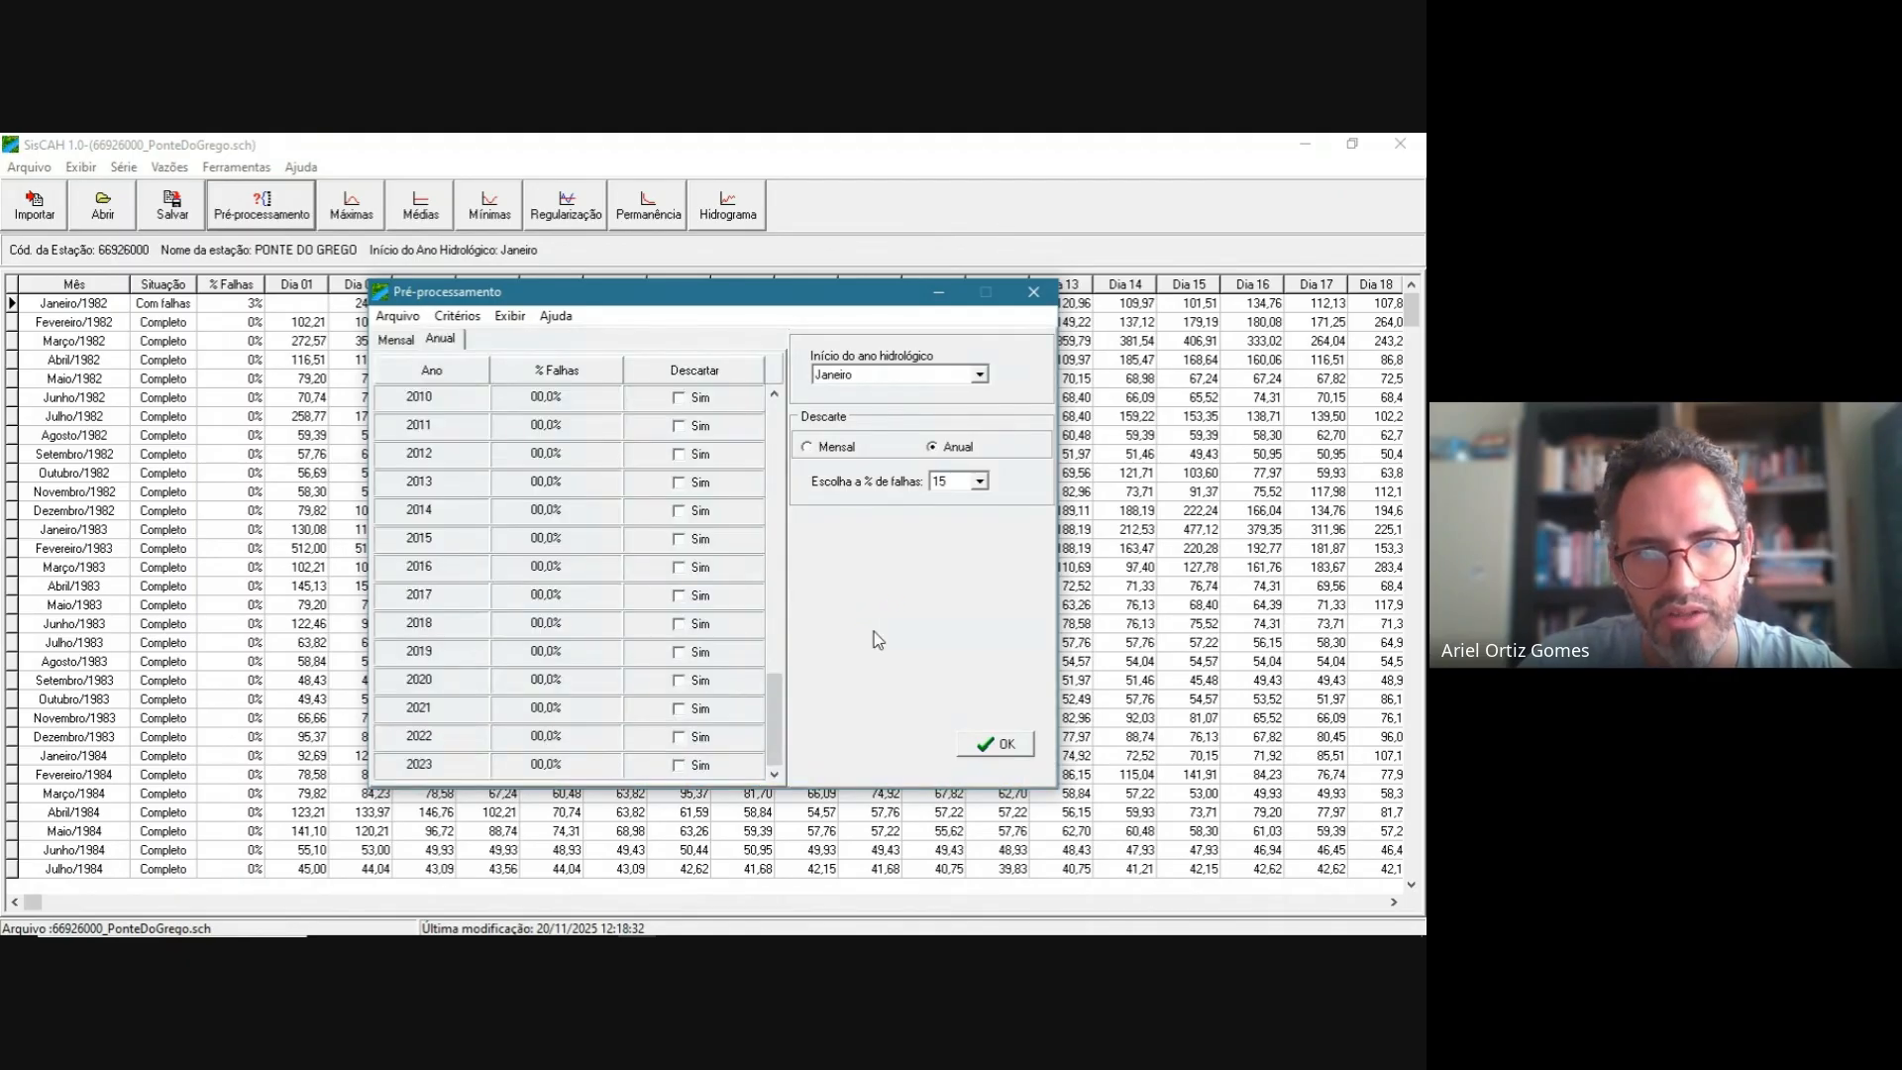
- Check the failure percentages year by year from 1982 on and apply the preprocessing settings
{"action": "left_click_drag", "start_coordinate": [779, 723], "coordinate": [783, 495]}
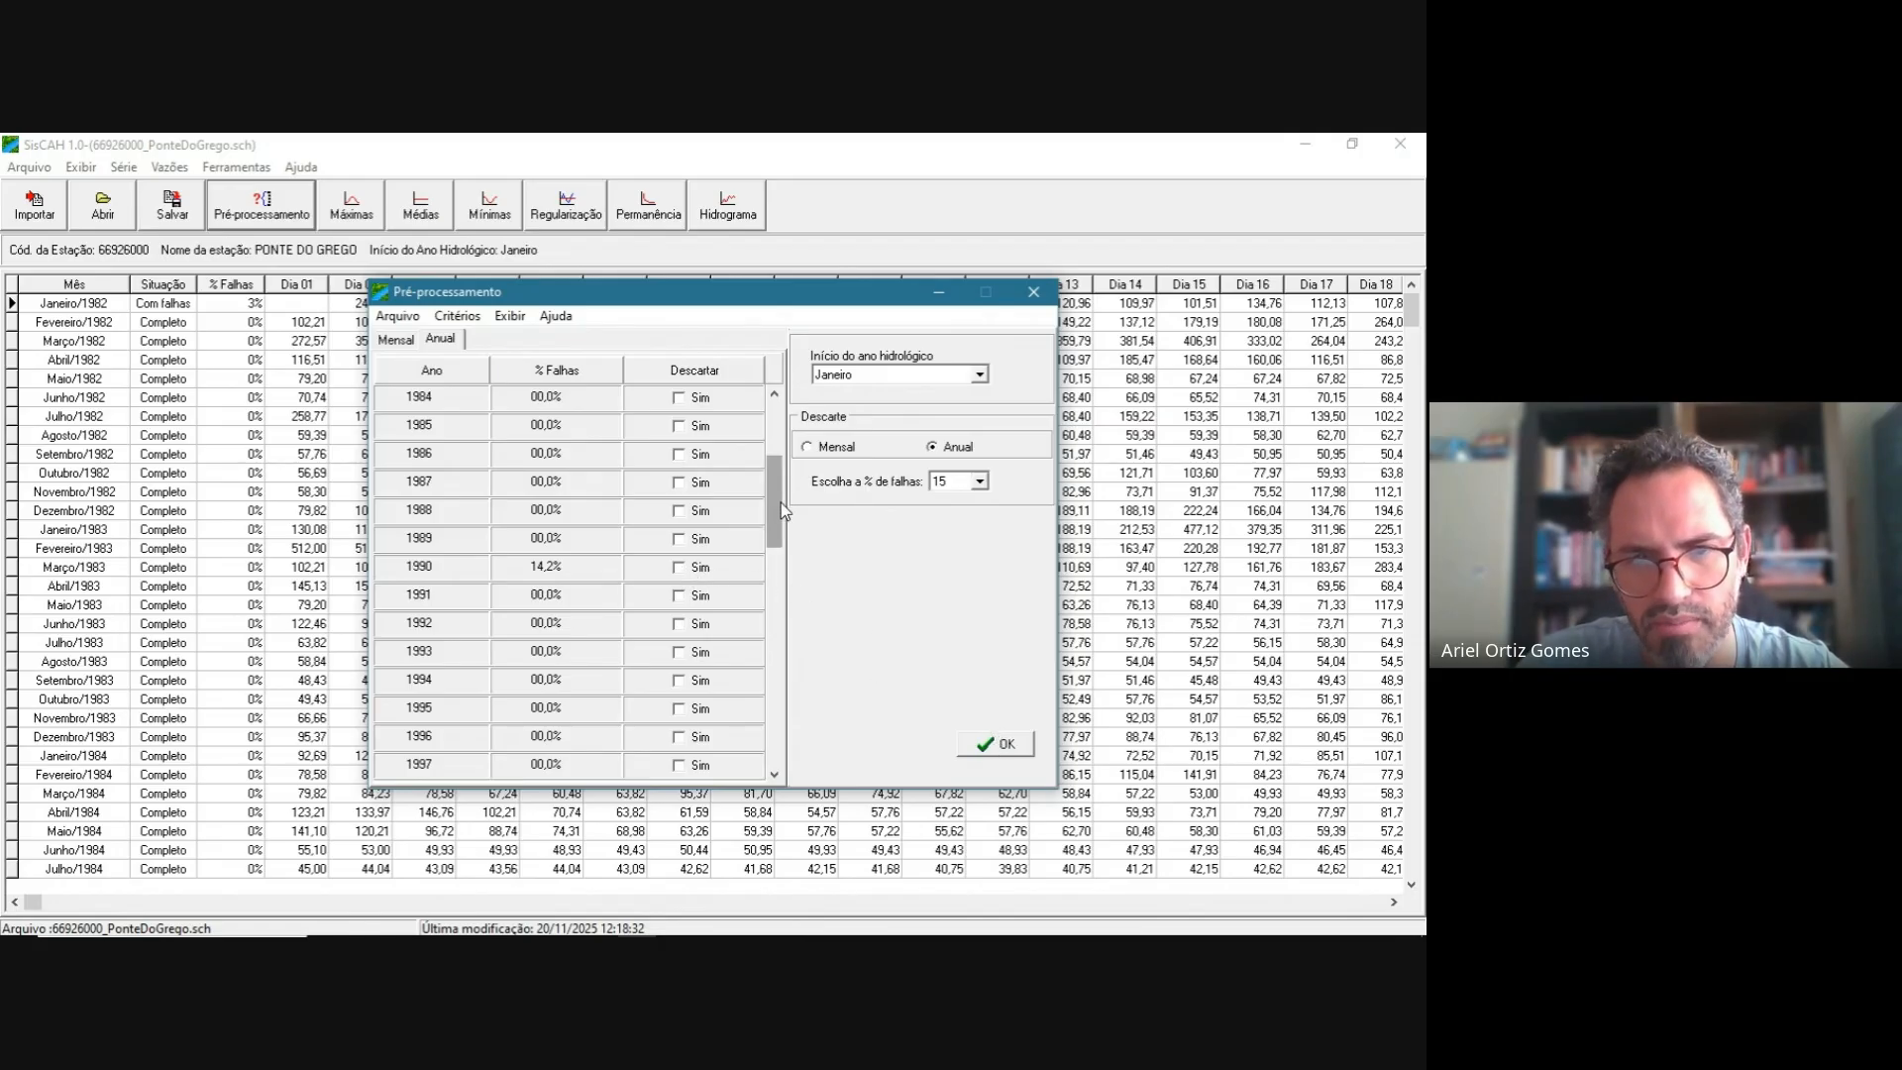
{"action": "scroll", "coordinate": [776, 398], "scroll_direction": "up", "scroll_amount": 1}
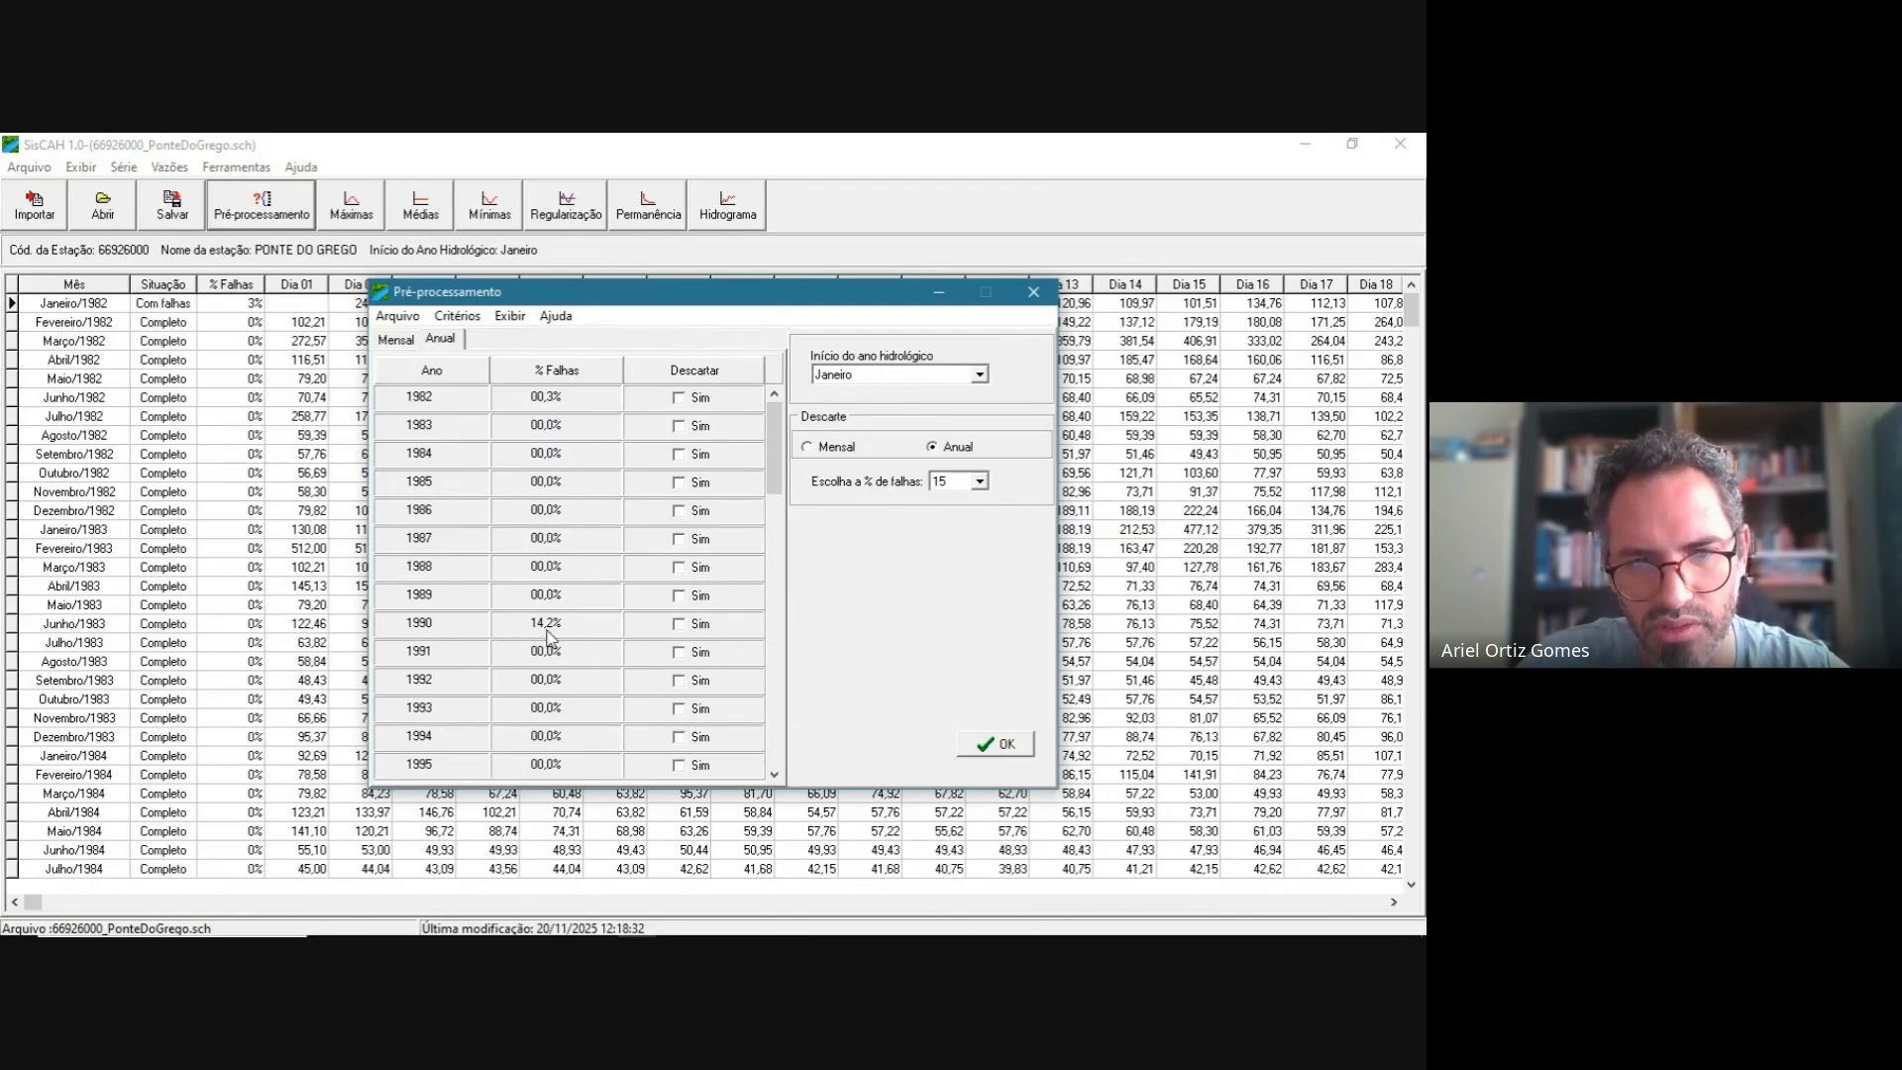
{"action": "left_click_drag", "start_coordinate": [781, 461], "coordinate": [781, 701]}
{"action": "left_click", "coordinate": [998, 745]}
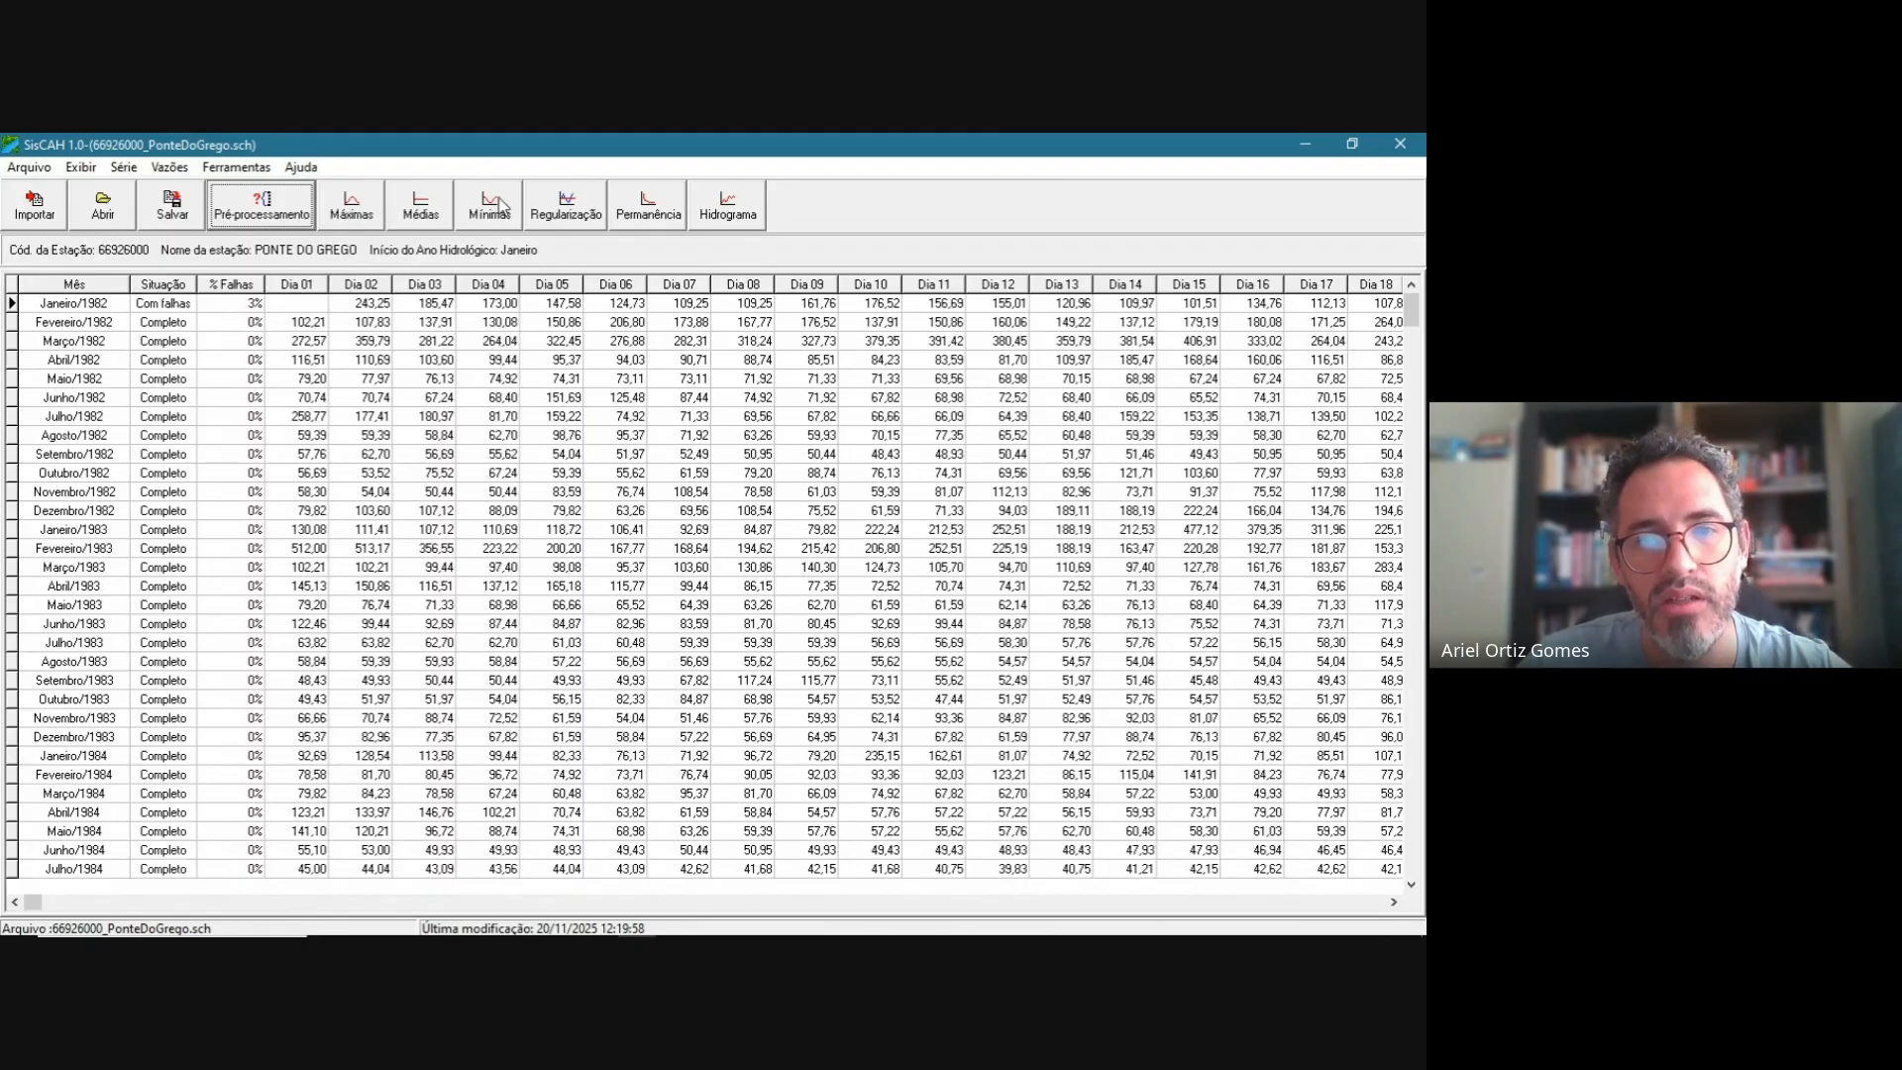
- Open the station's hydrograph and view the annual curves for 1982, 1983, 1984 and 1987
{"action": "left_click", "coordinate": [731, 210]}
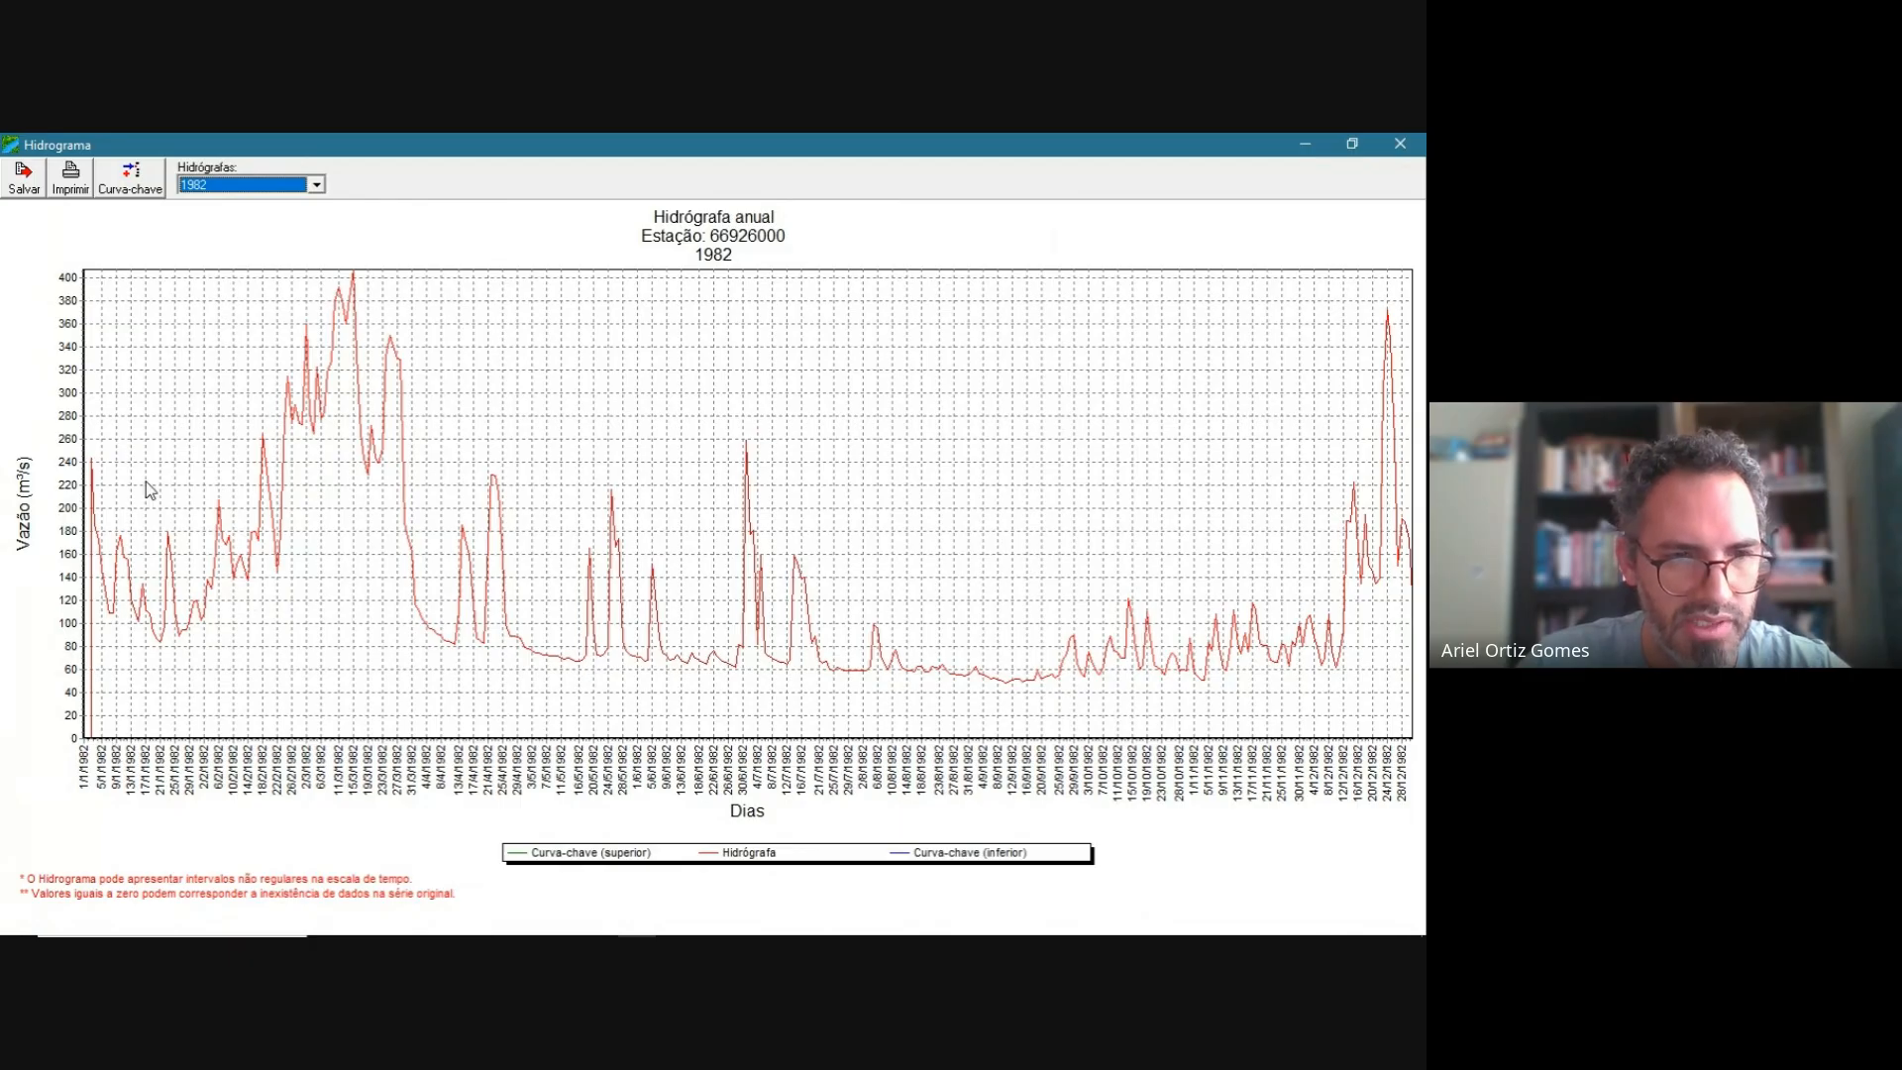
{"action": "left_click", "coordinate": [316, 184]}
{"action": "mouse_move", "coordinate": [324, 217]}
{"action": "left_mouse_down"}
{"action": "mouse_move", "coordinate": [324, 270]}
{"action": "mouse_move", "coordinate": [325, 210]}
{"action": "left_mouse_up"}
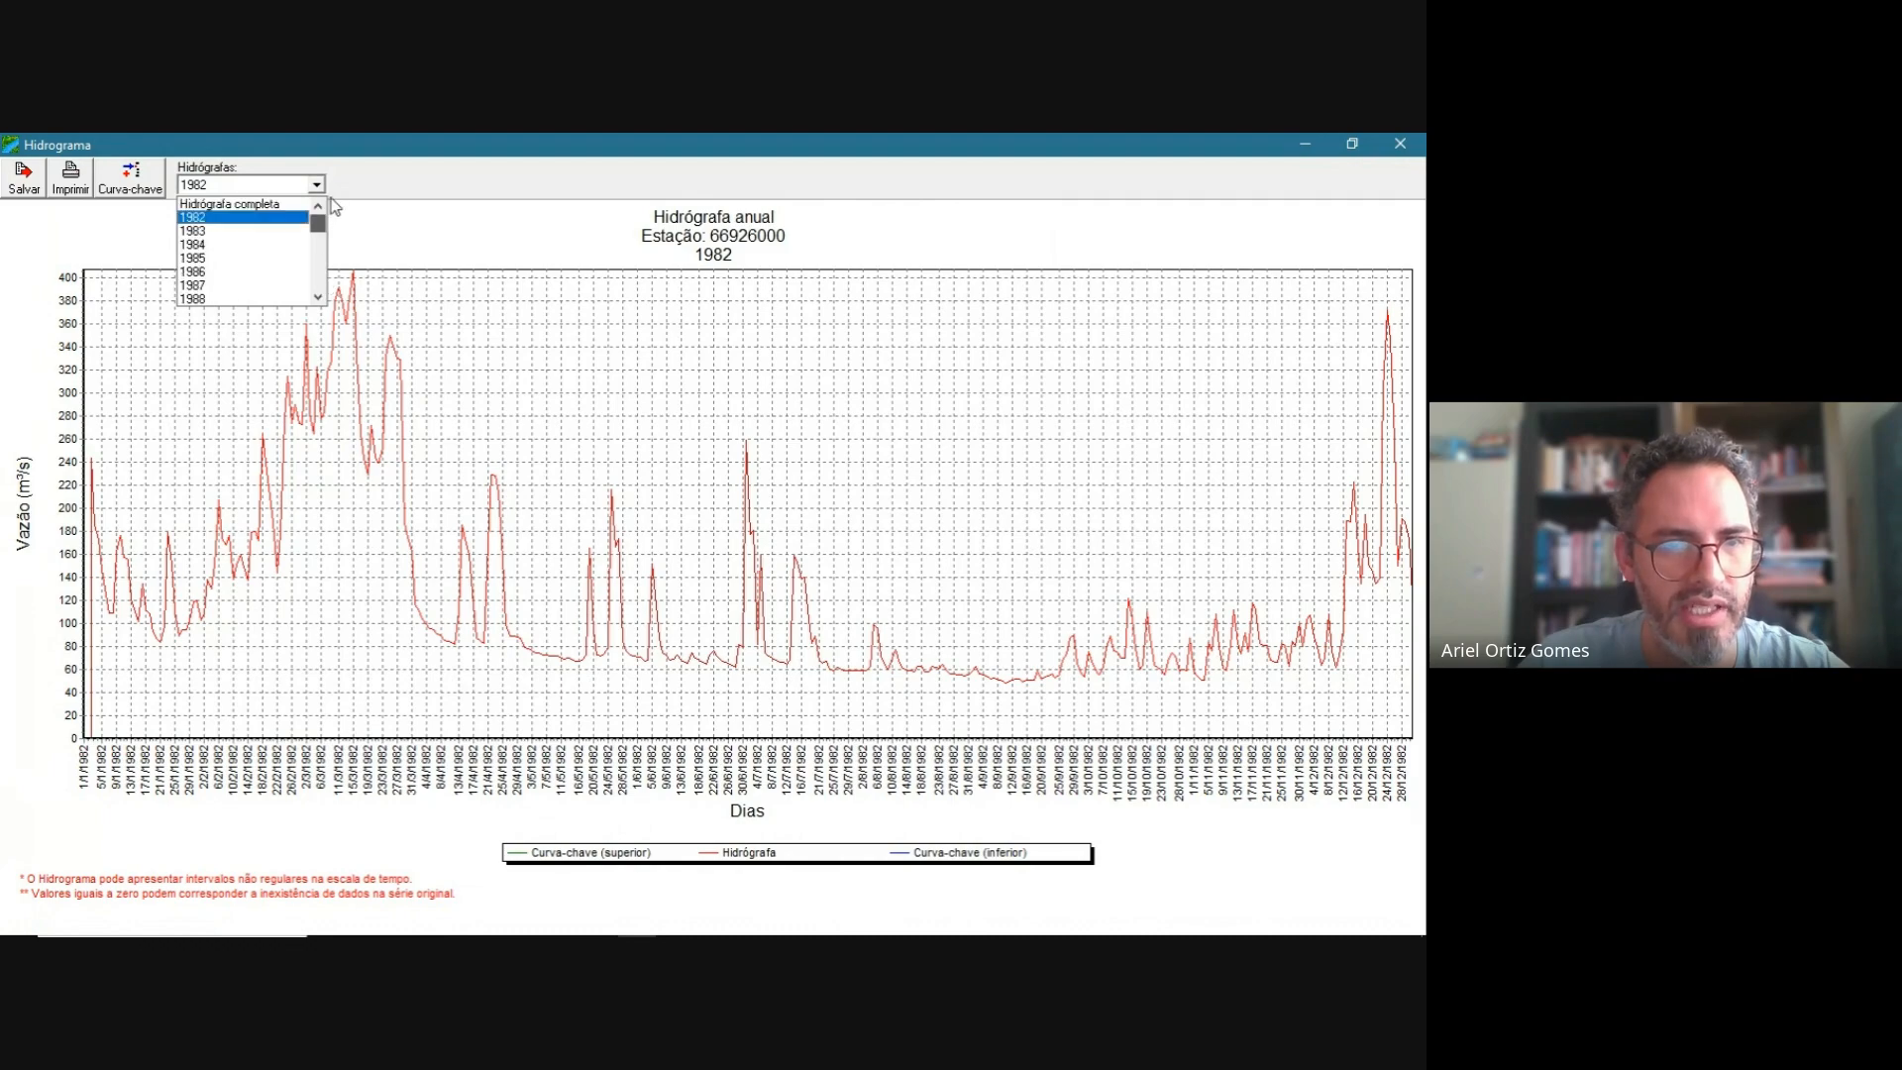
{"action": "left_click", "coordinate": [260, 232]}
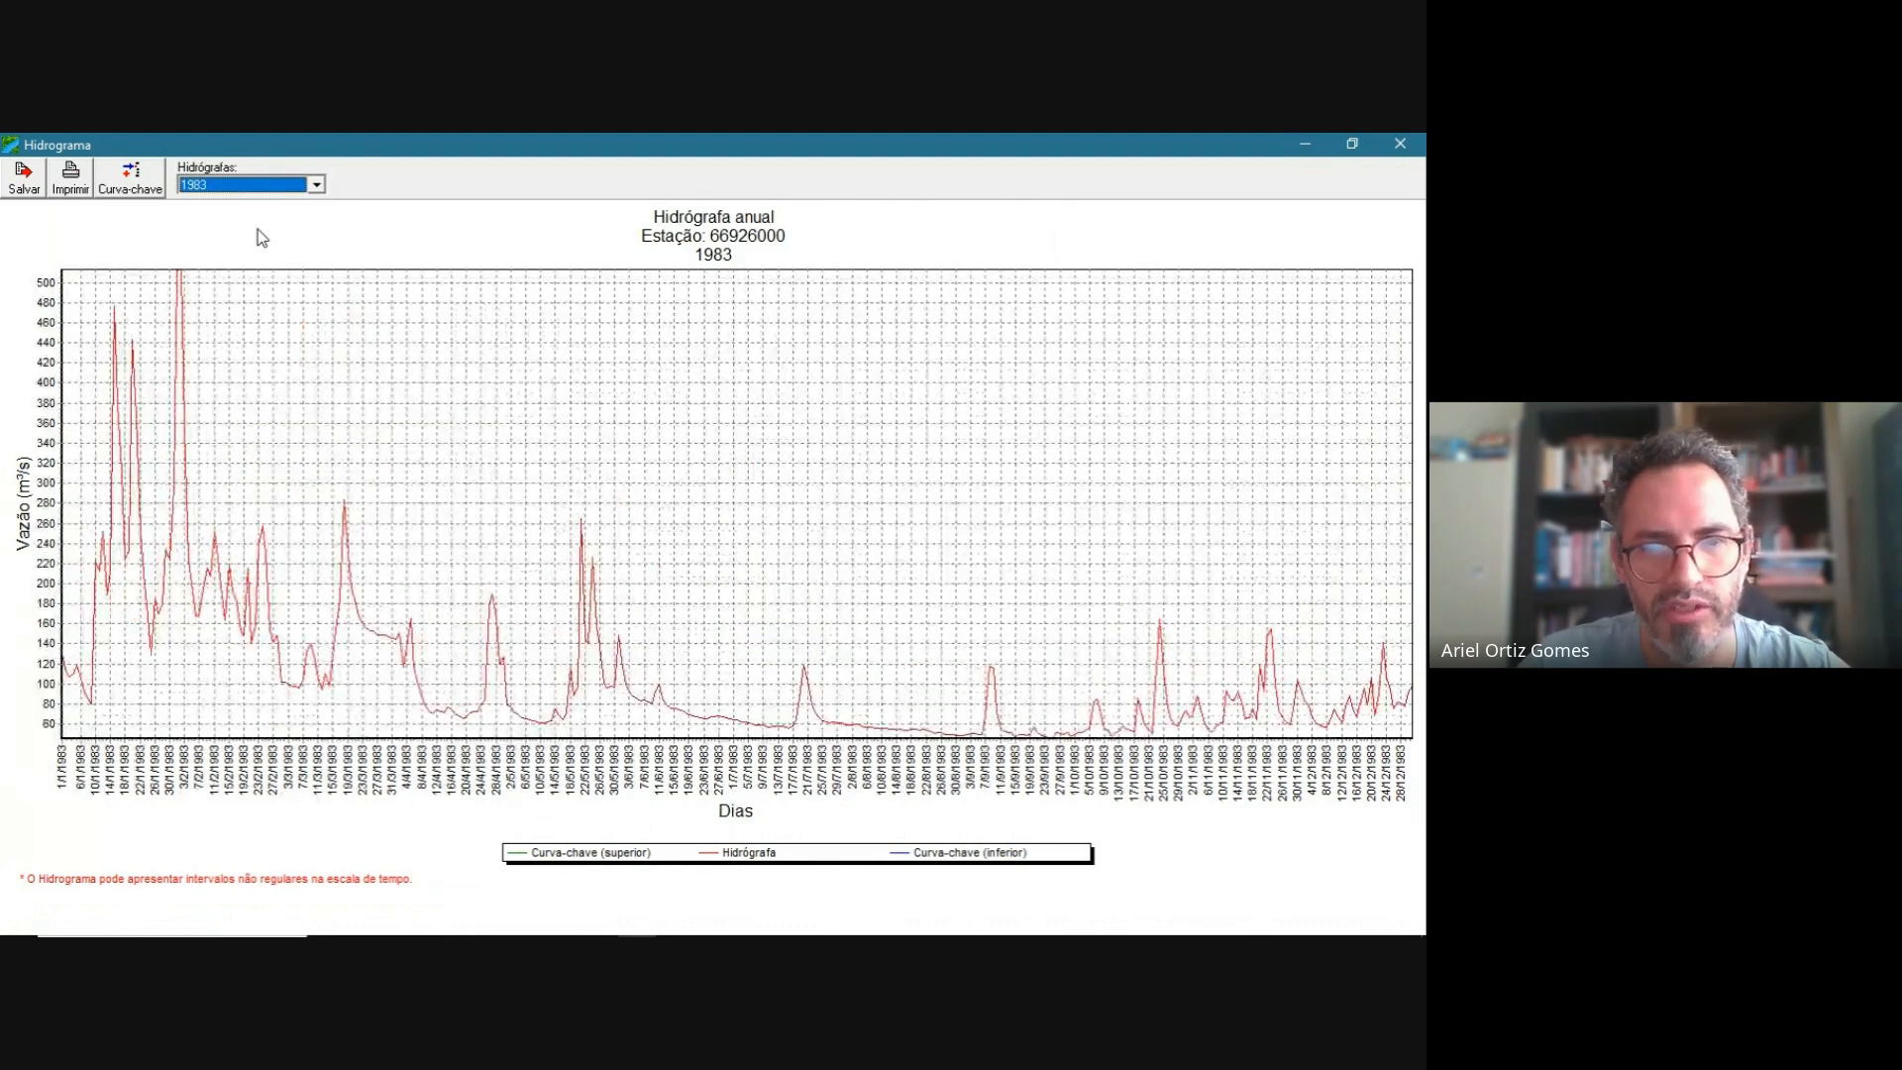
{"action": "left_click", "coordinate": [317, 184]}
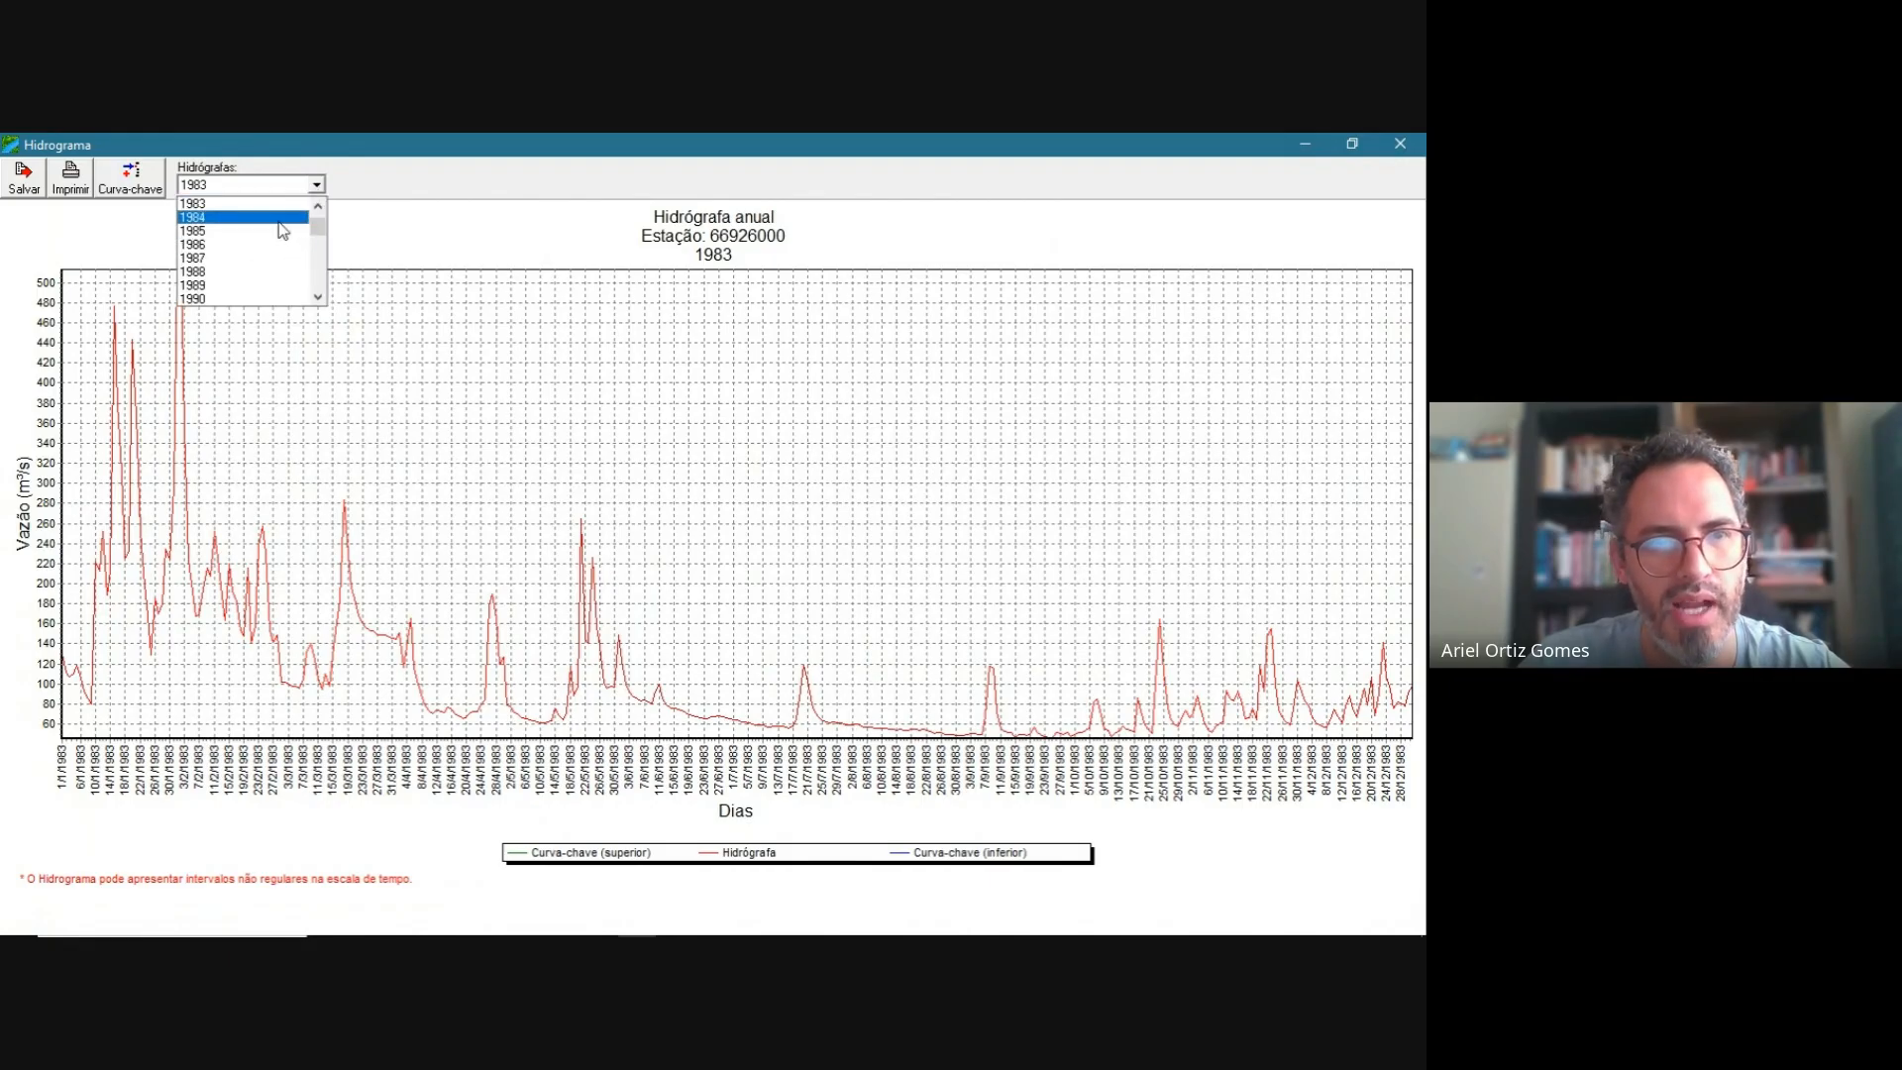
{"action": "left_click", "coordinate": [278, 218]}
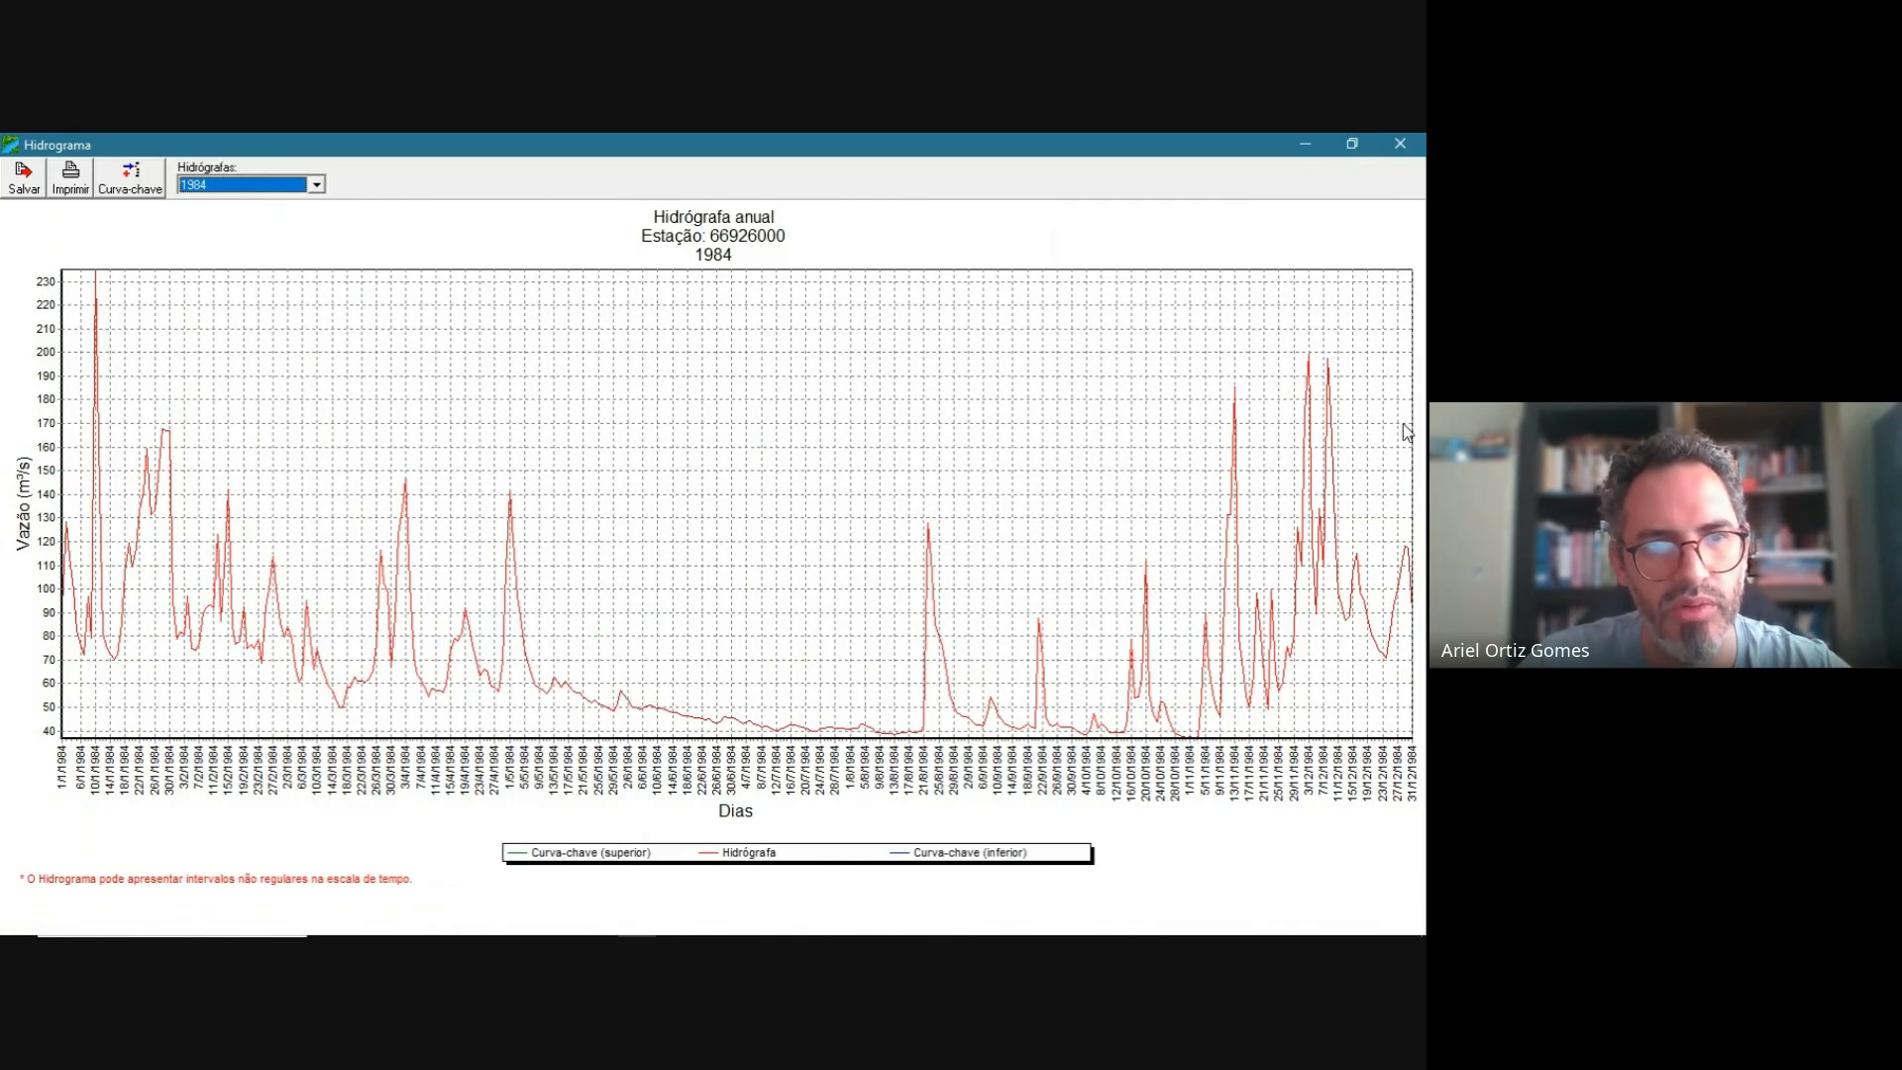
{"action": "left_click", "coordinate": [324, 184]}
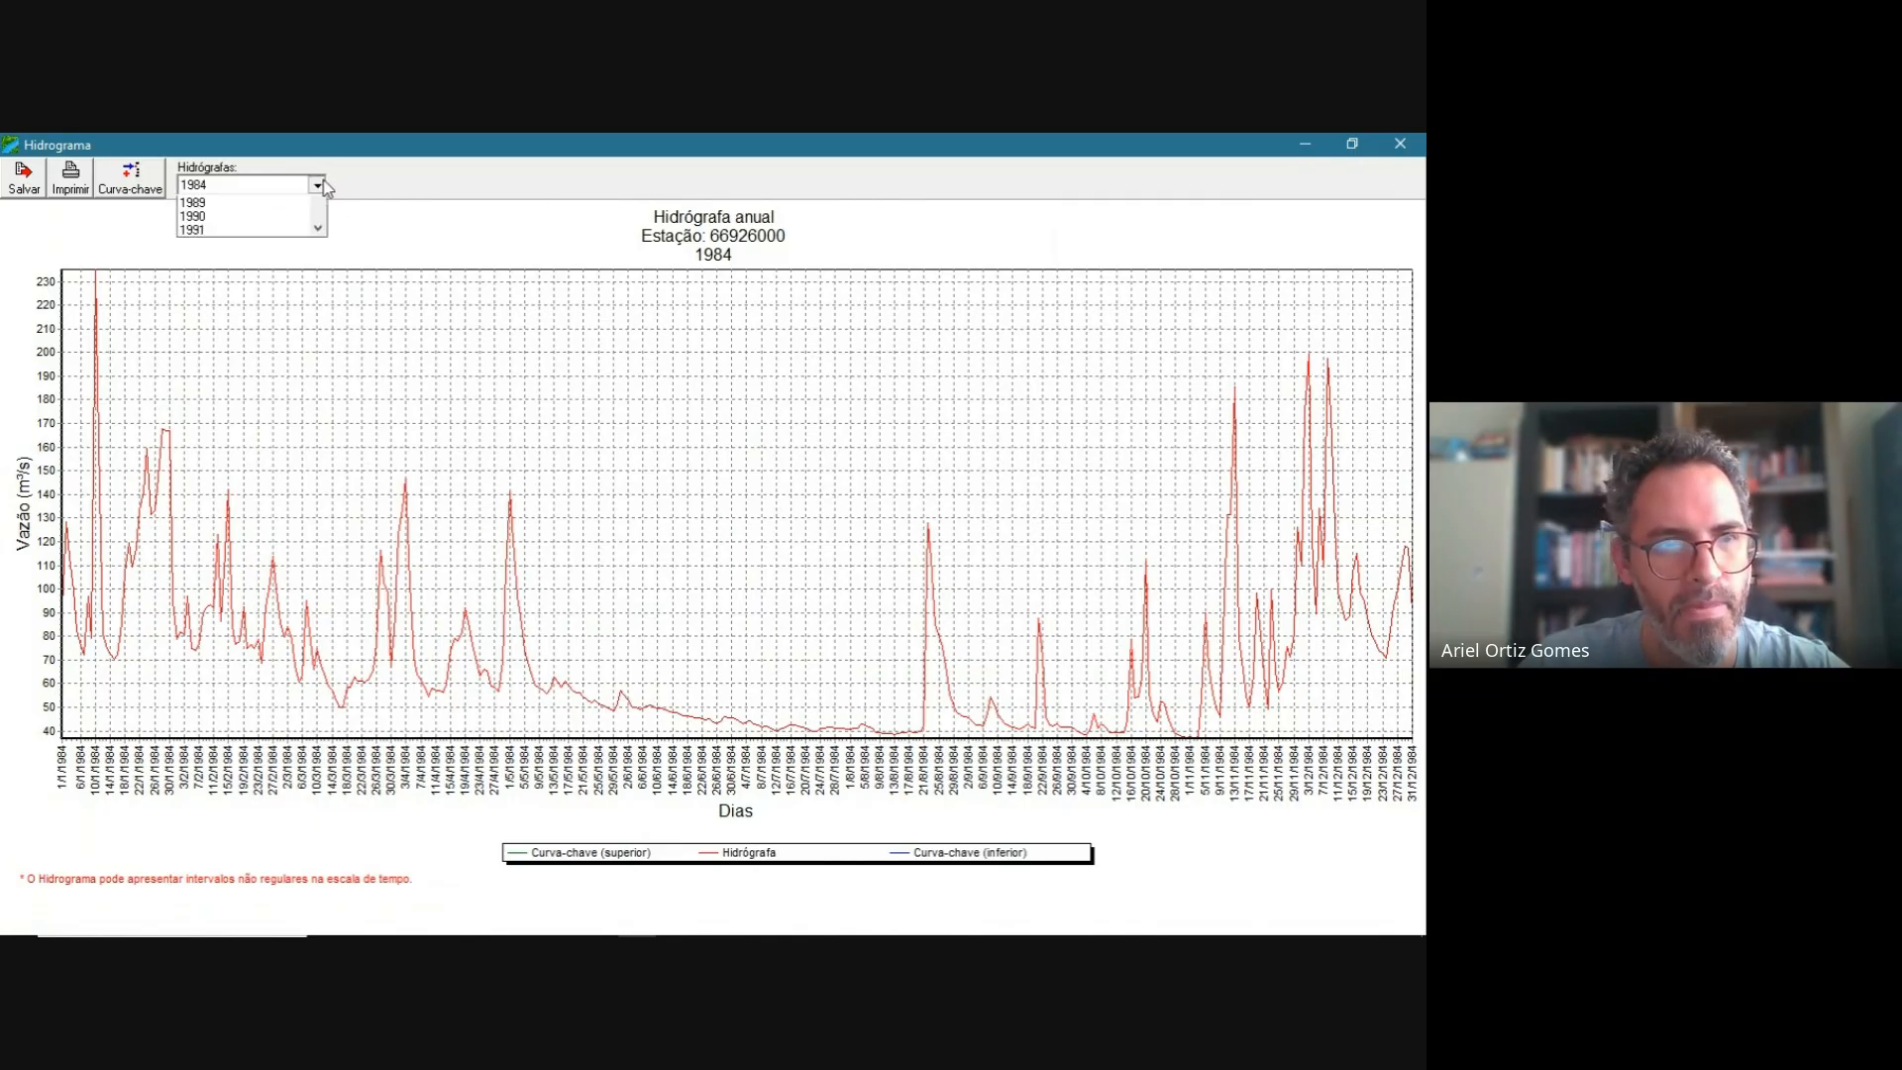
{"action": "left_click", "coordinate": [264, 254]}
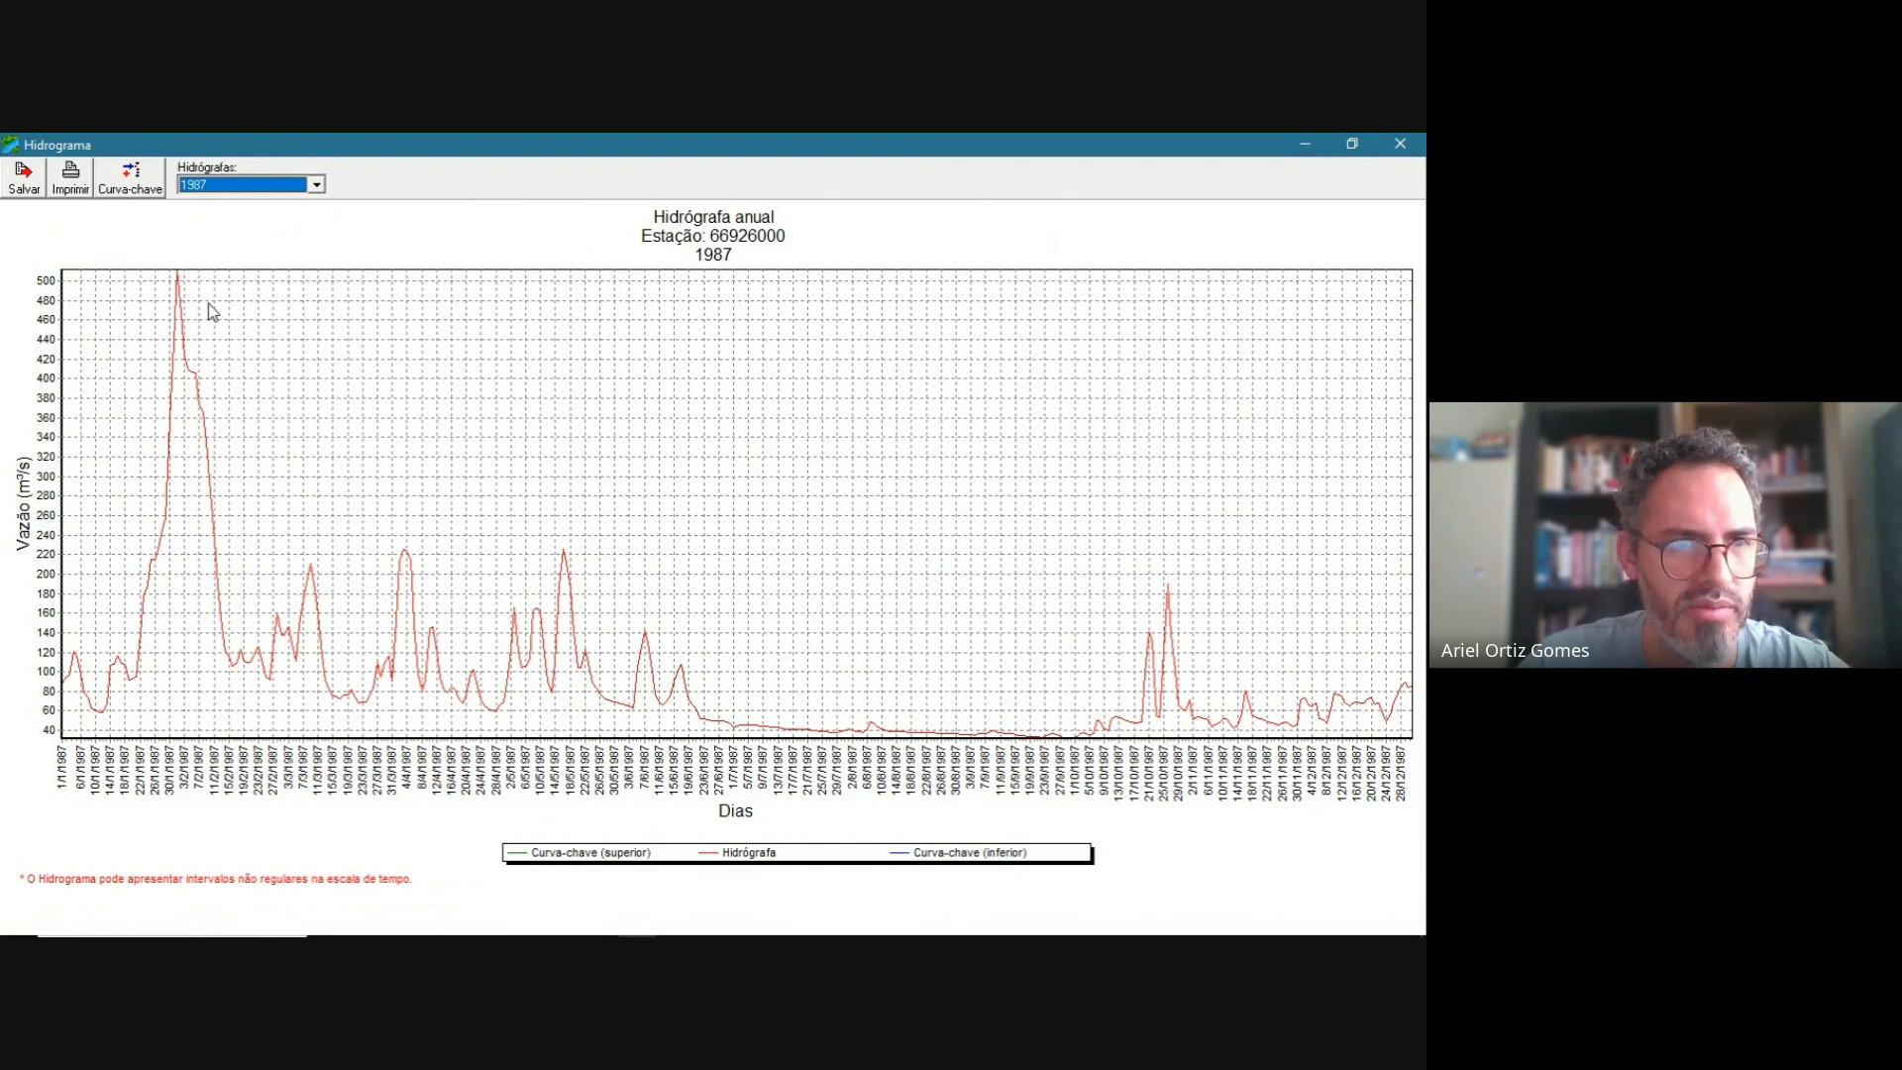
- Zoom in on the early February peak of the 1987 hydrograph and restore the full-year view
{"action": "left_click_drag", "start_coordinate": [168, 332], "coordinate": [247, 272]}
{"action": "left_click_drag", "start_coordinate": [127, 271], "coordinate": [256, 371]}
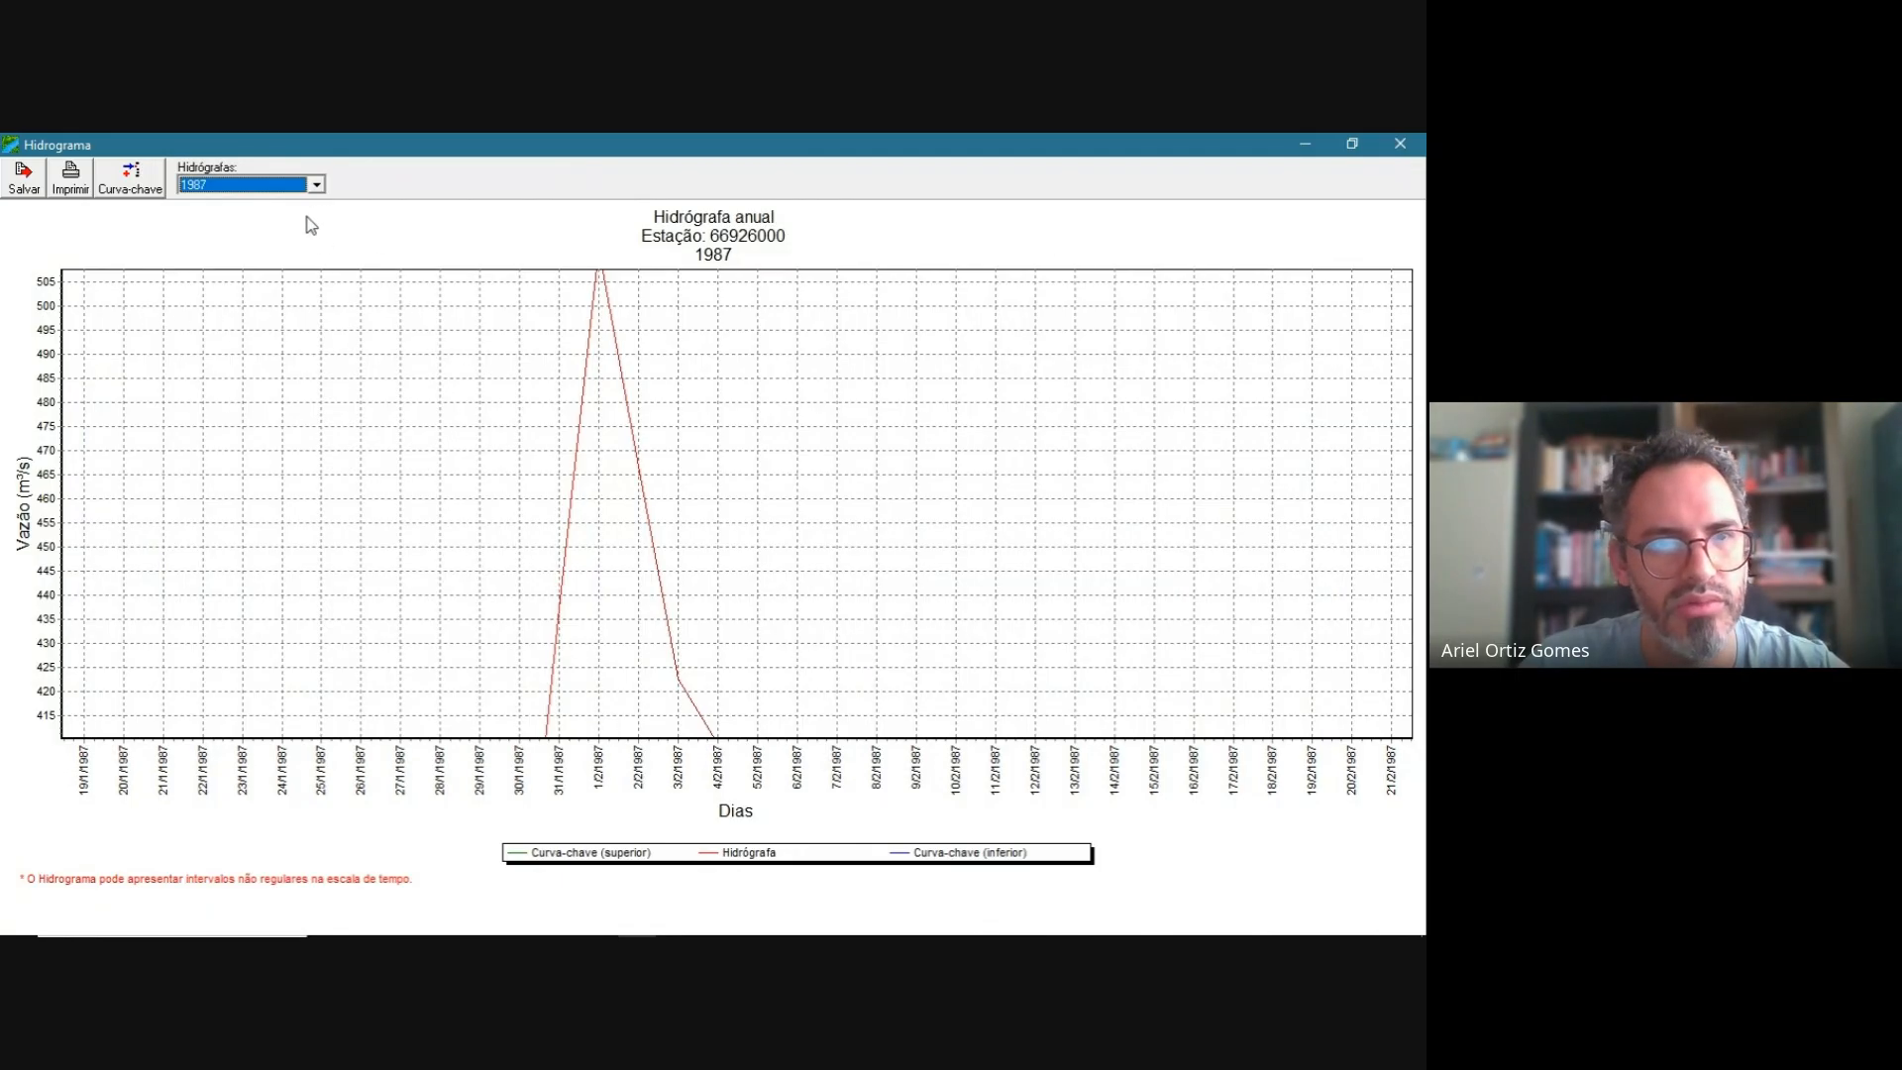
{"action": "left_click_drag", "start_coordinate": [404, 344], "coordinate": [550, 436]}
{"action": "left_click_drag", "start_coordinate": [395, 386], "coordinate": [347, 288]}
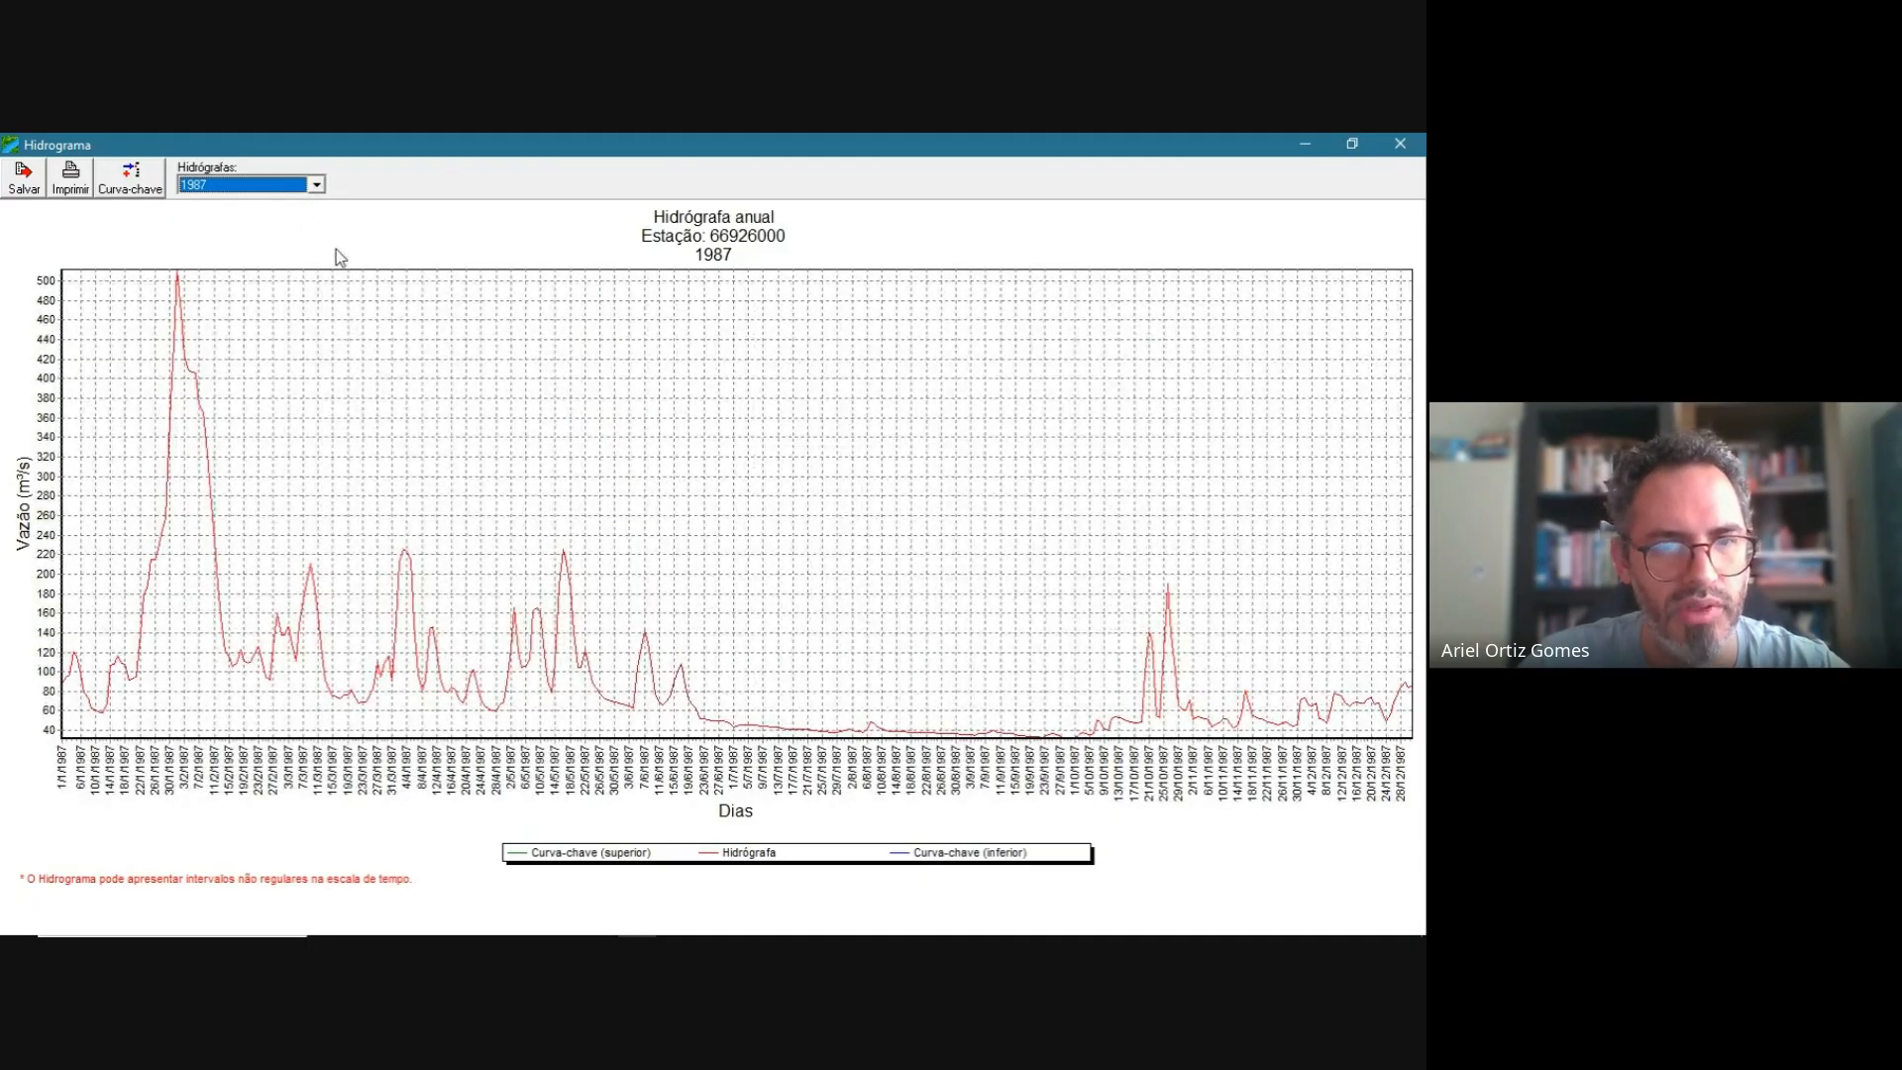
- View the 2006 annual hydrograph and check the options for saving it as a bitmap image without saving
{"action": "left_click", "coordinate": [316, 184]}
{"action": "scroll", "coordinate": [314, 254], "scroll_direction": "down", "scroll_amount": 5}
{"action": "left_click", "coordinate": [244, 273]}
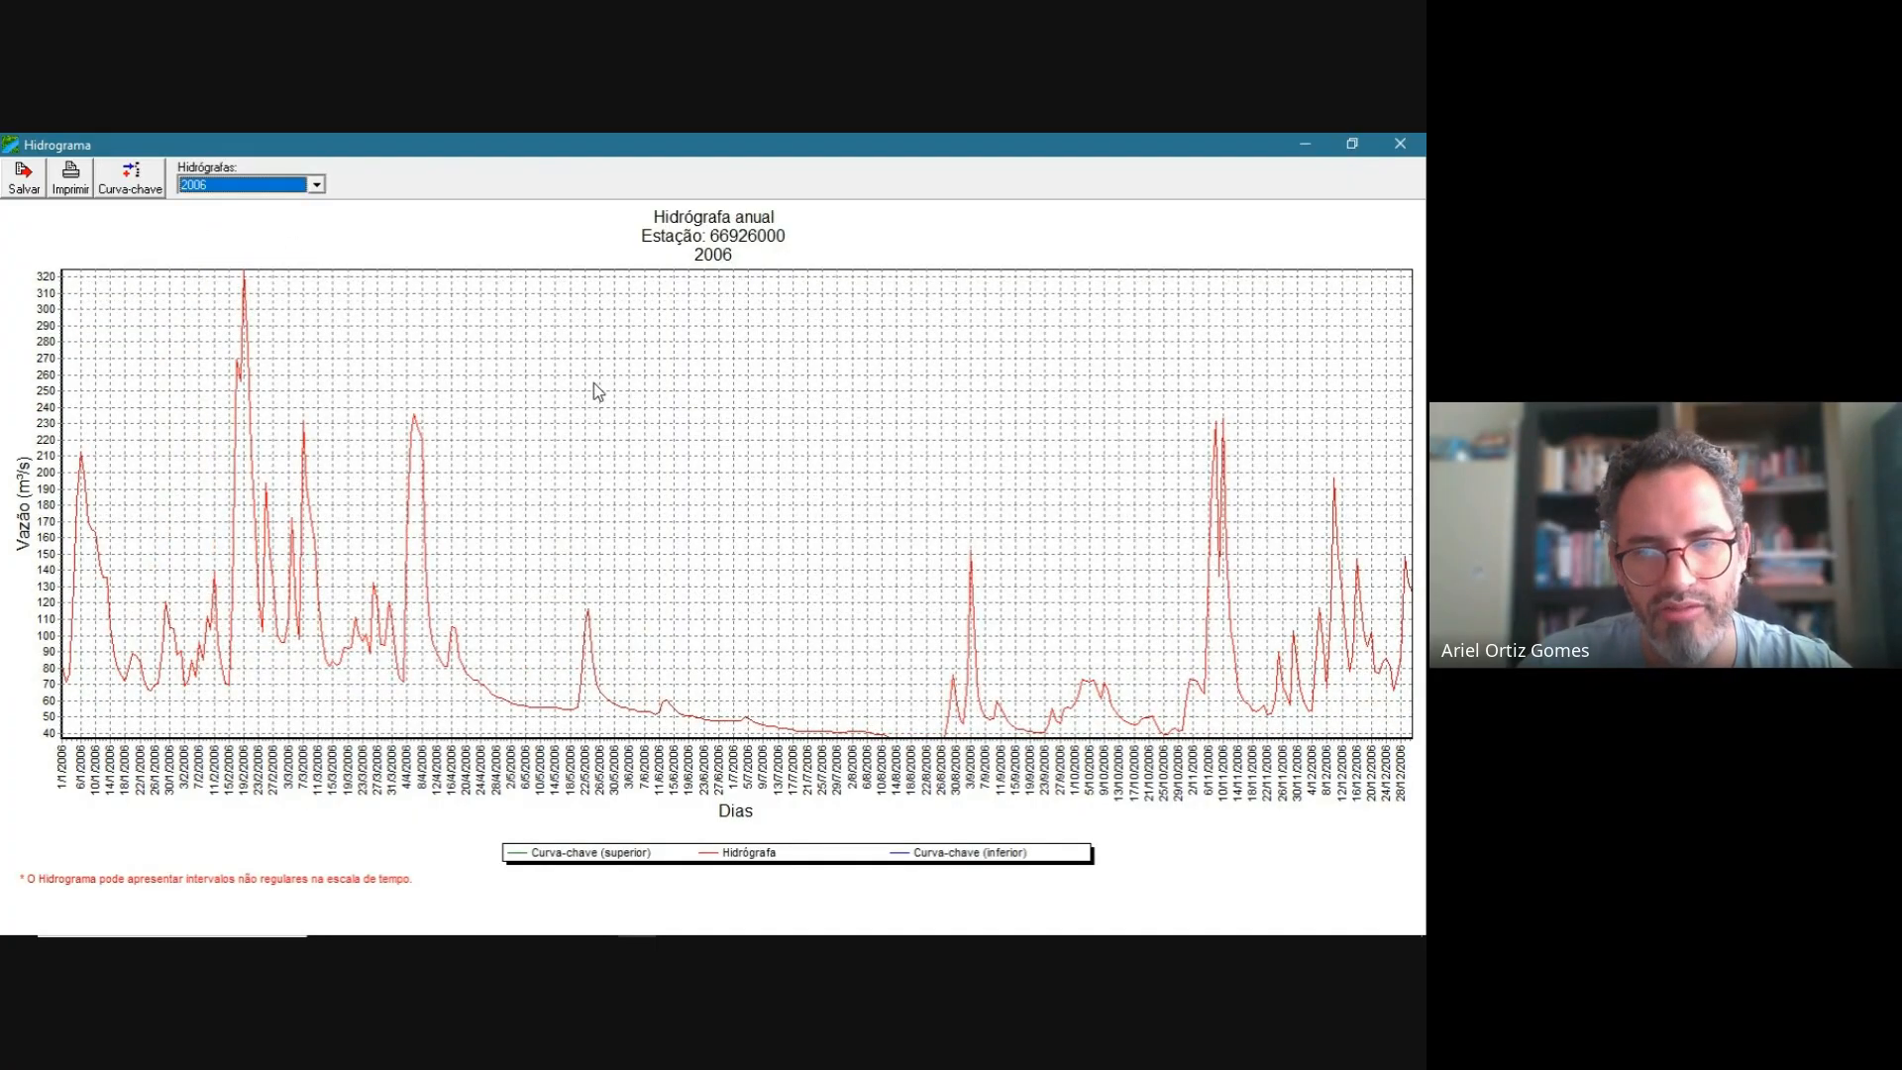
{"action": "left_click", "coordinate": [30, 180]}
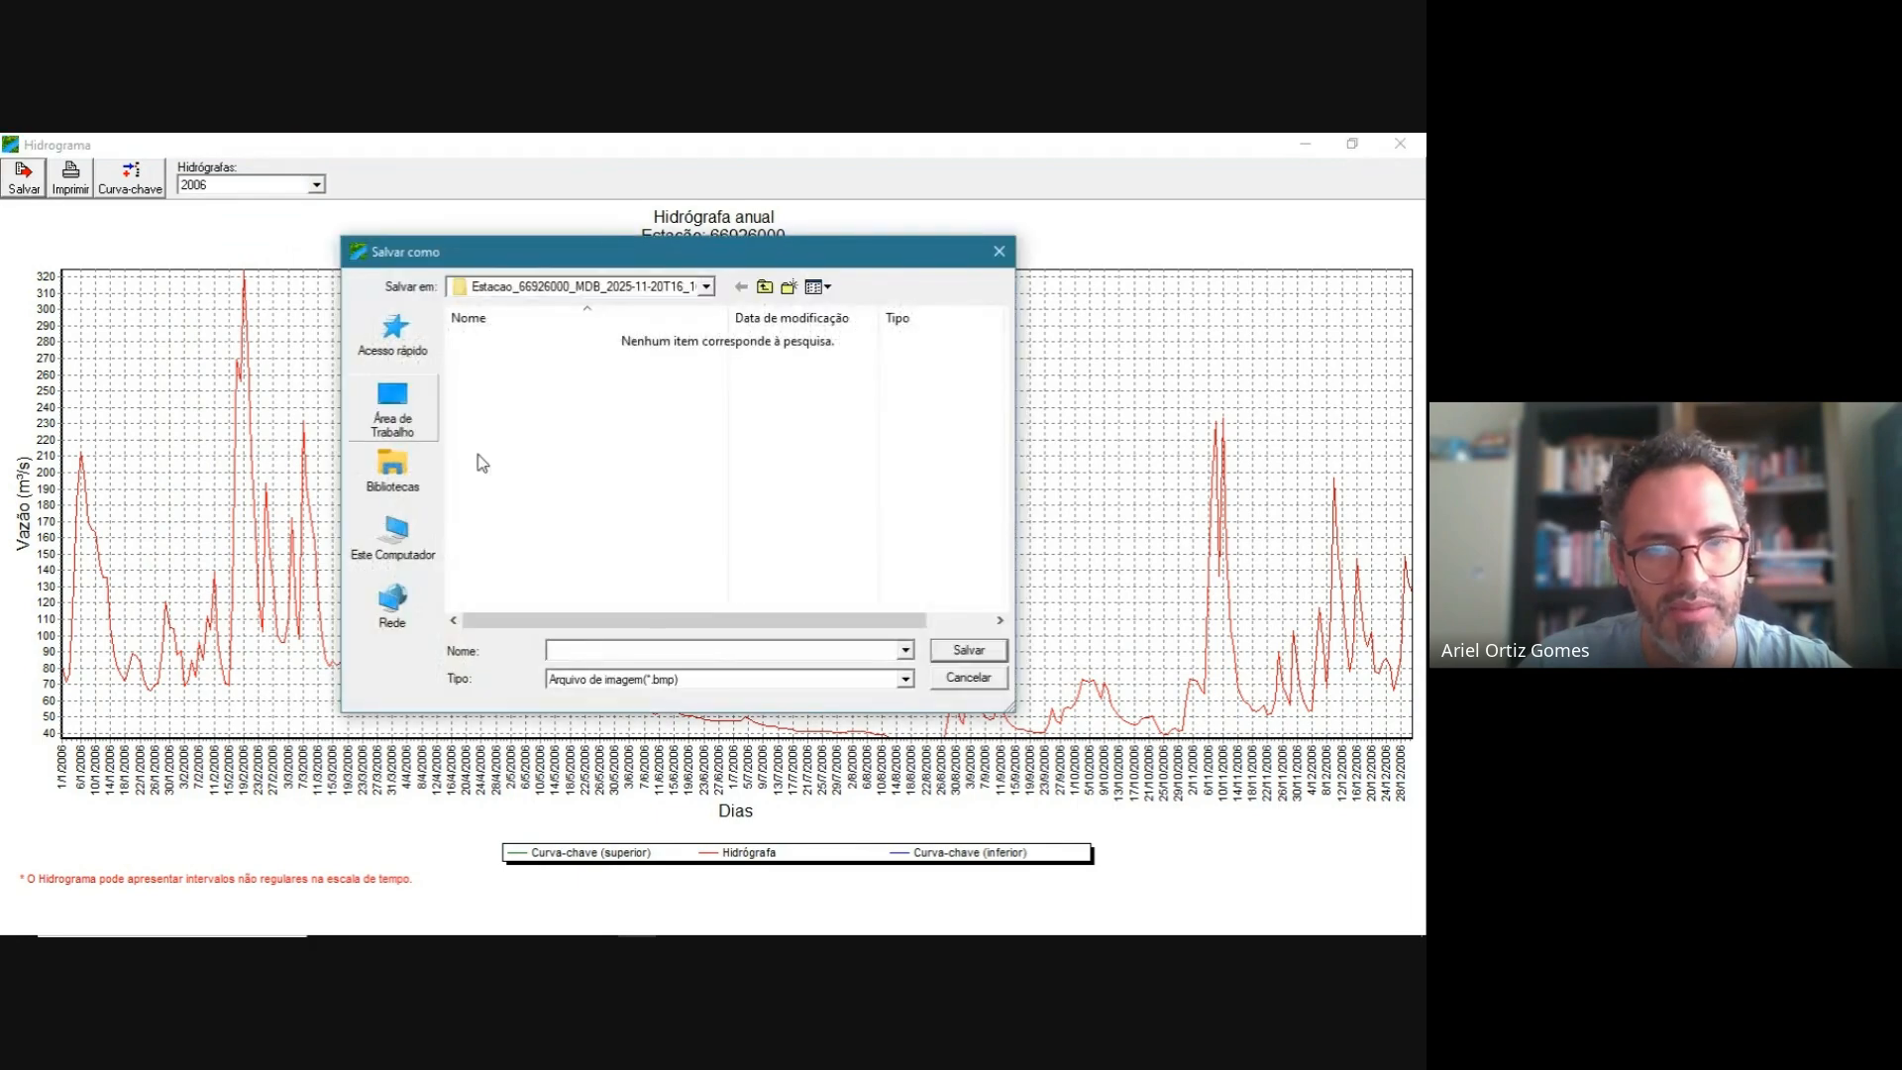
{"action": "left_click", "coordinate": [999, 251]}
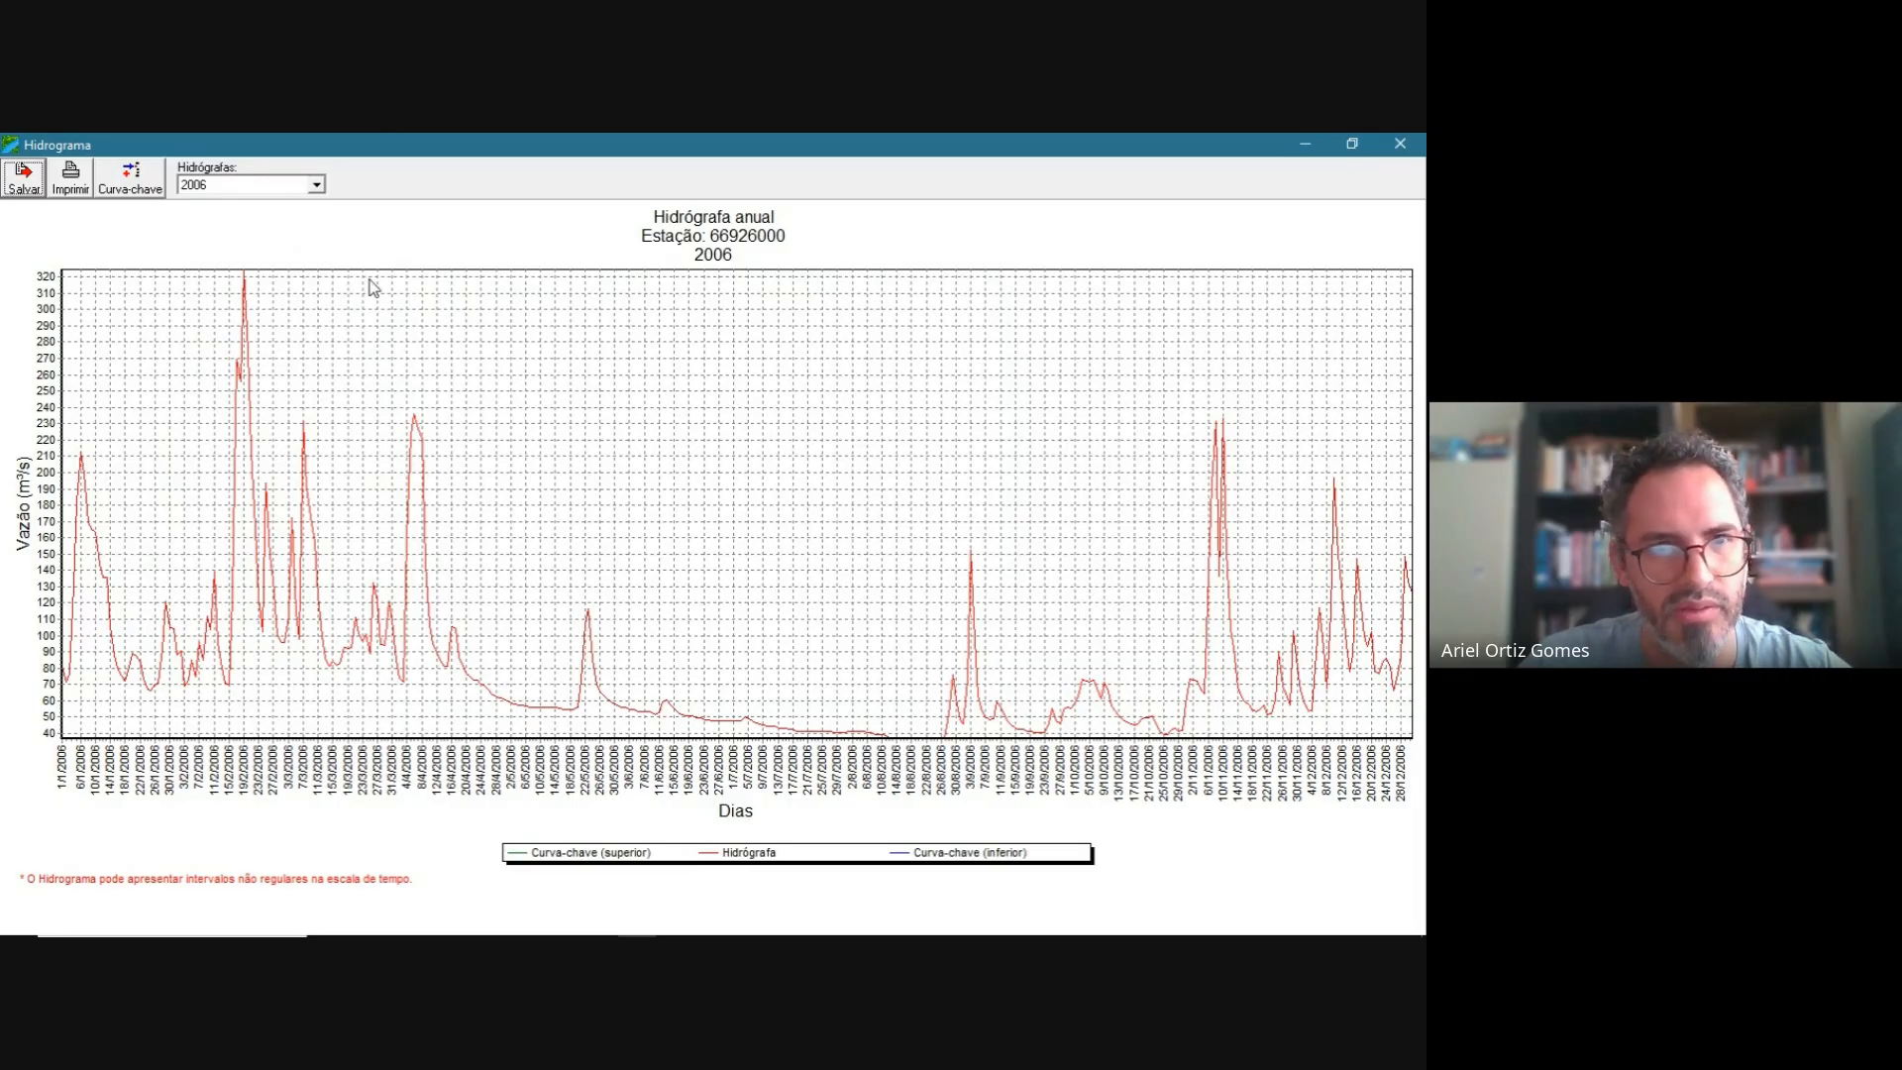
- View the annual hydrographs for 2015, 2021 and 2020, and close the hydrograph window
{"action": "left_click", "coordinate": [316, 185]}
{"action": "scroll", "coordinate": [285, 265], "scroll_direction": "down", "scroll_amount": 1}
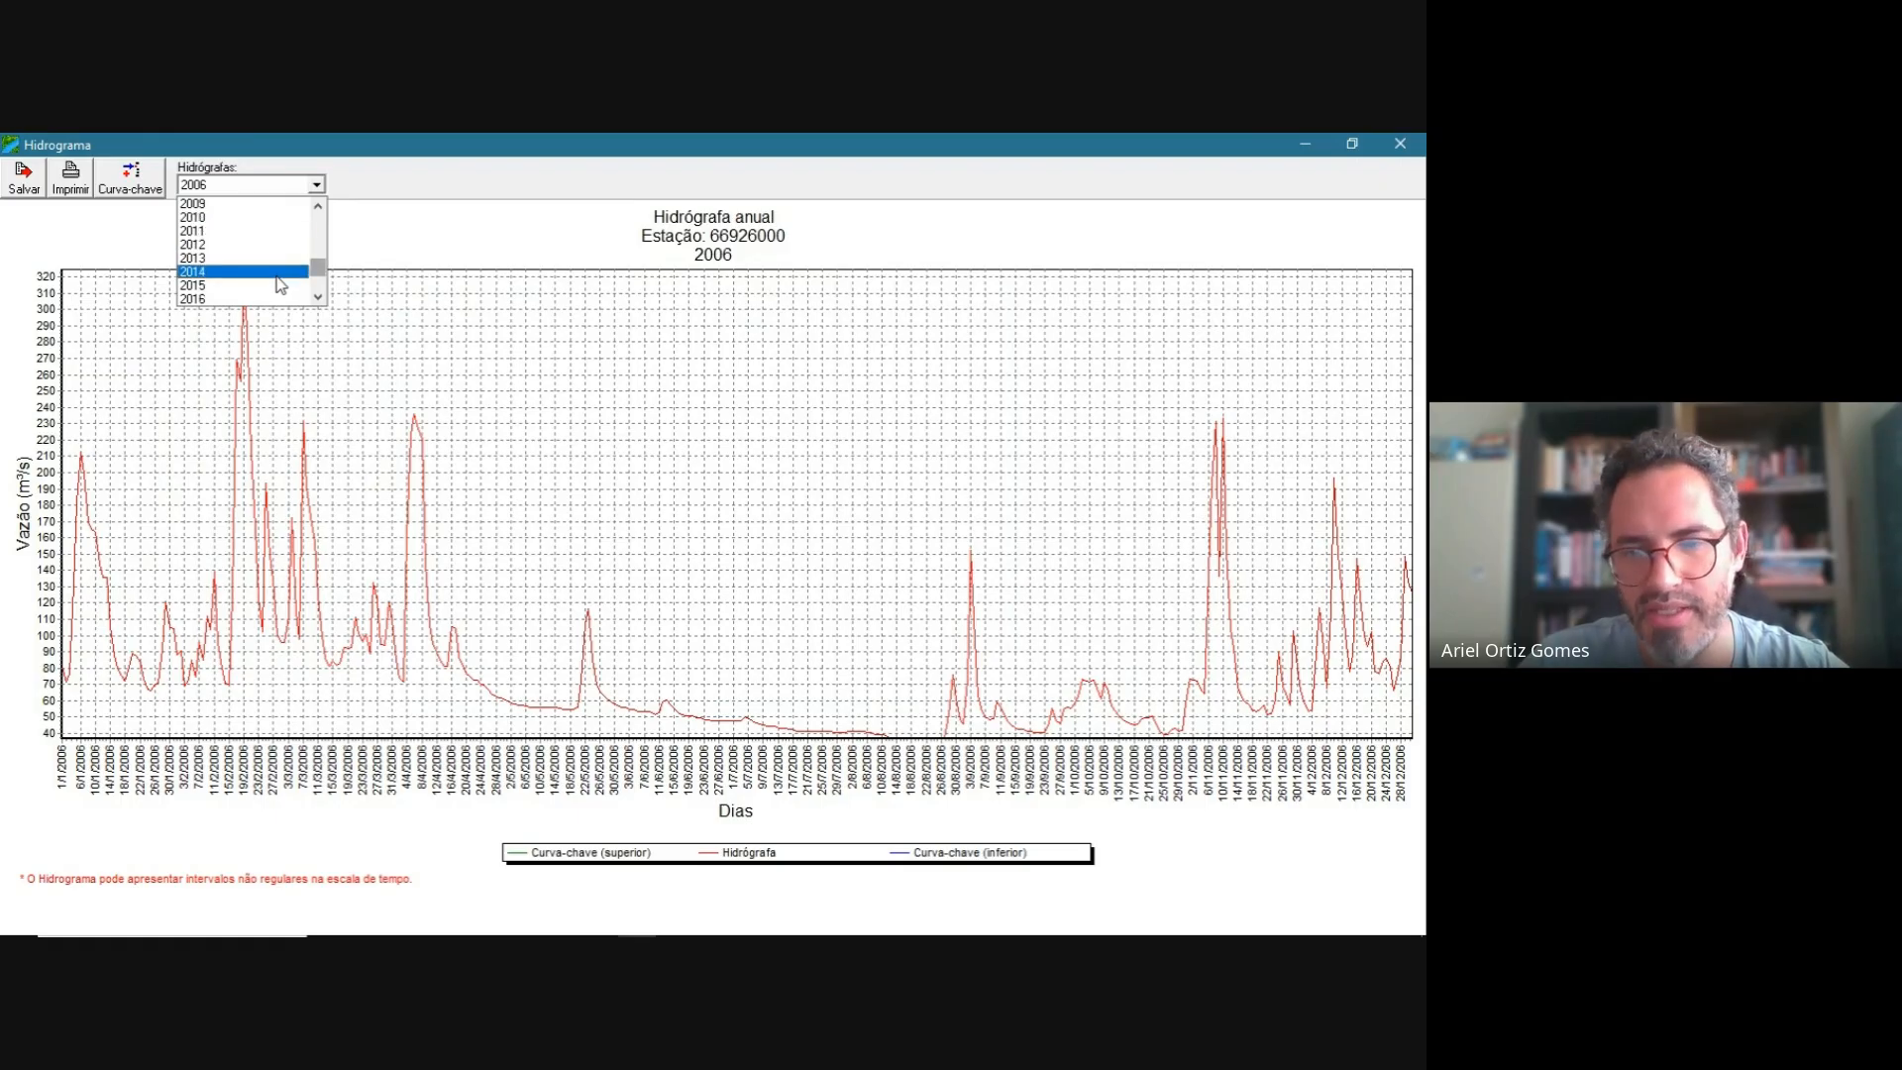
{"action": "left_click", "coordinate": [279, 287]}
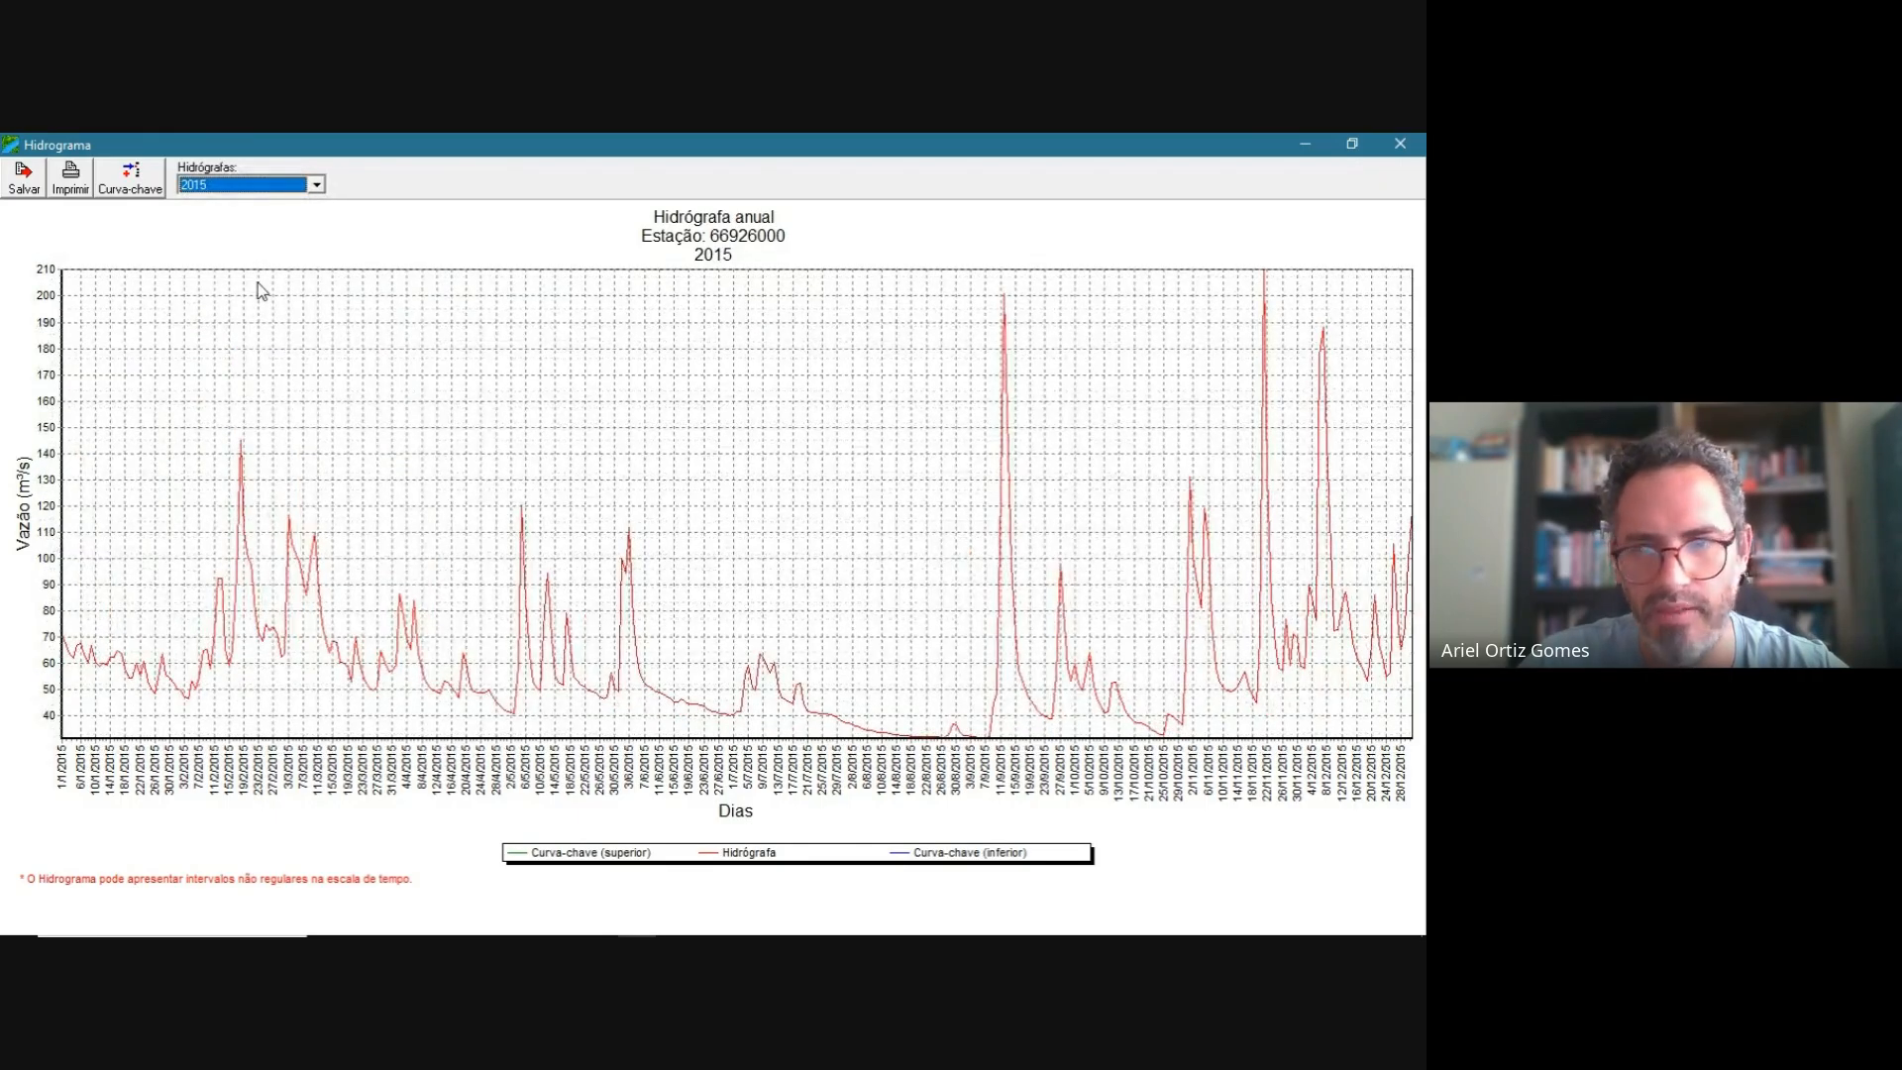
{"action": "left_click", "coordinate": [316, 185]}
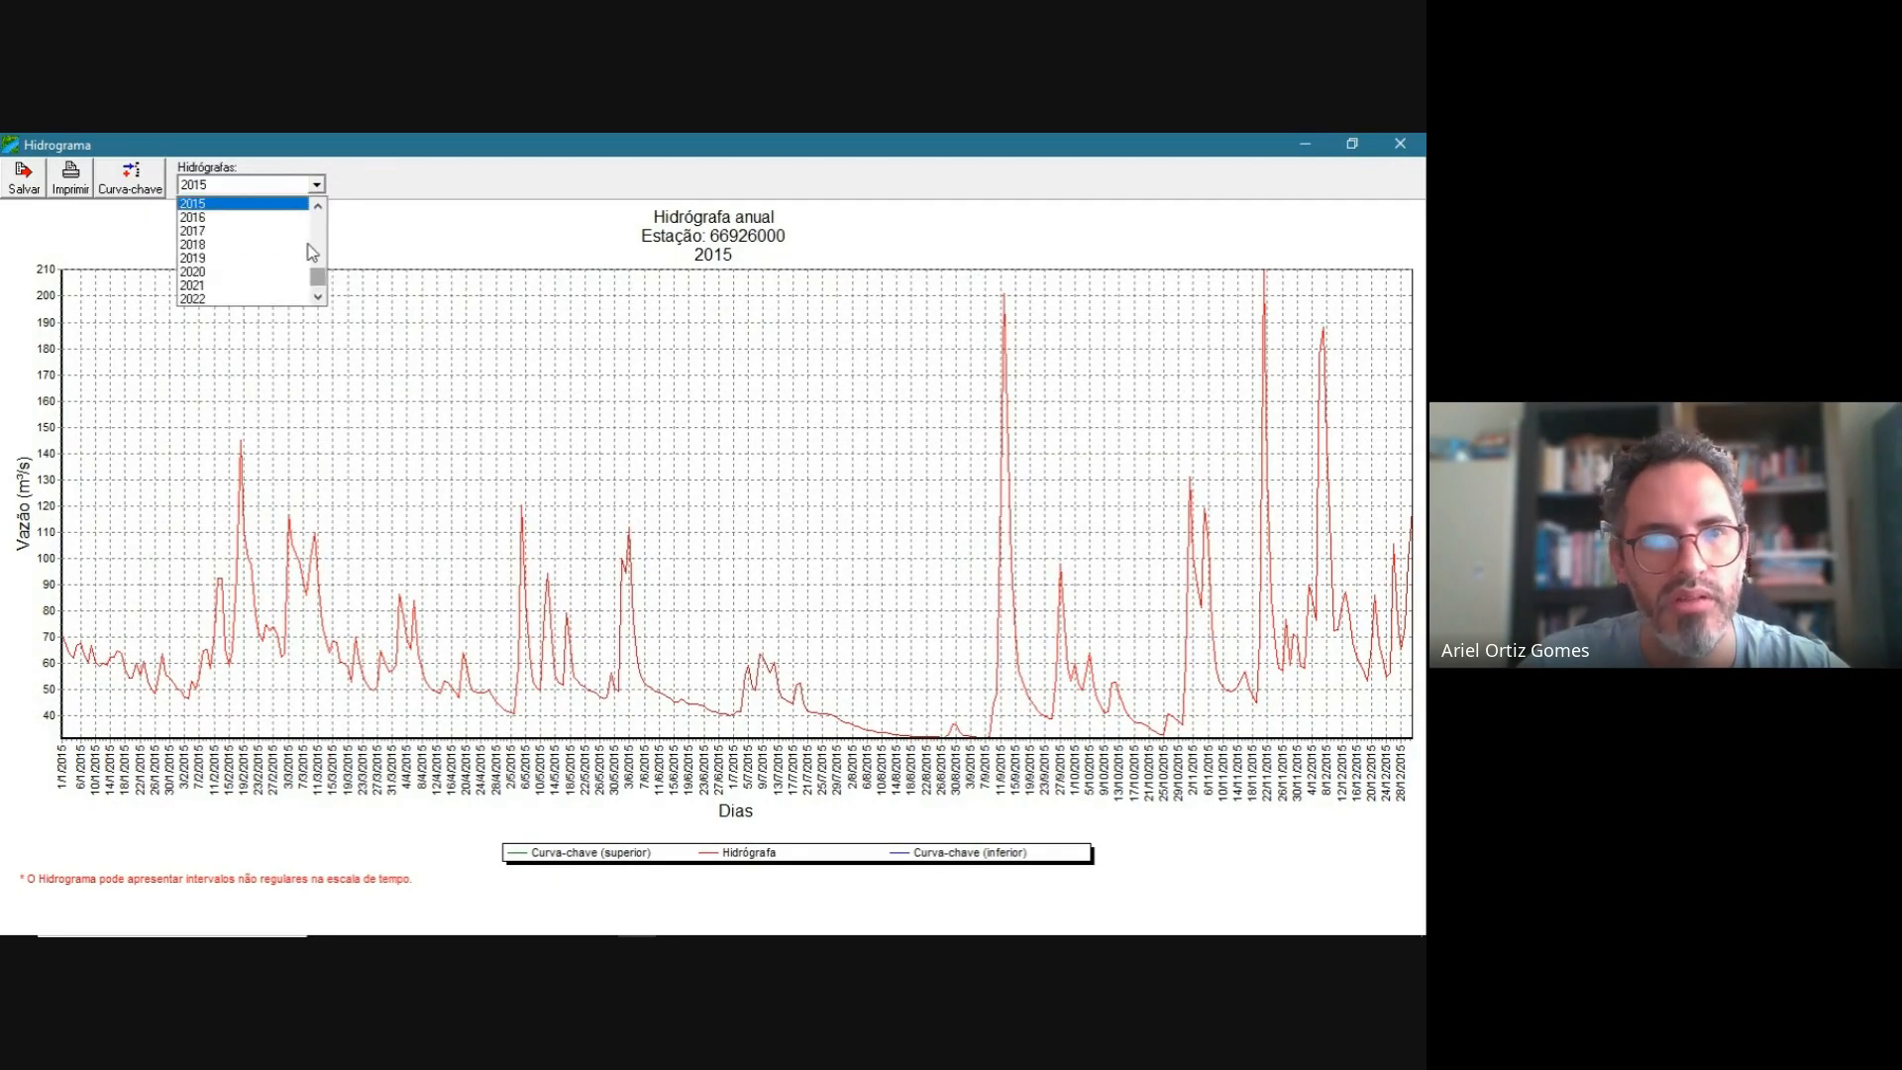
{"action": "left_click", "coordinate": [273, 286]}
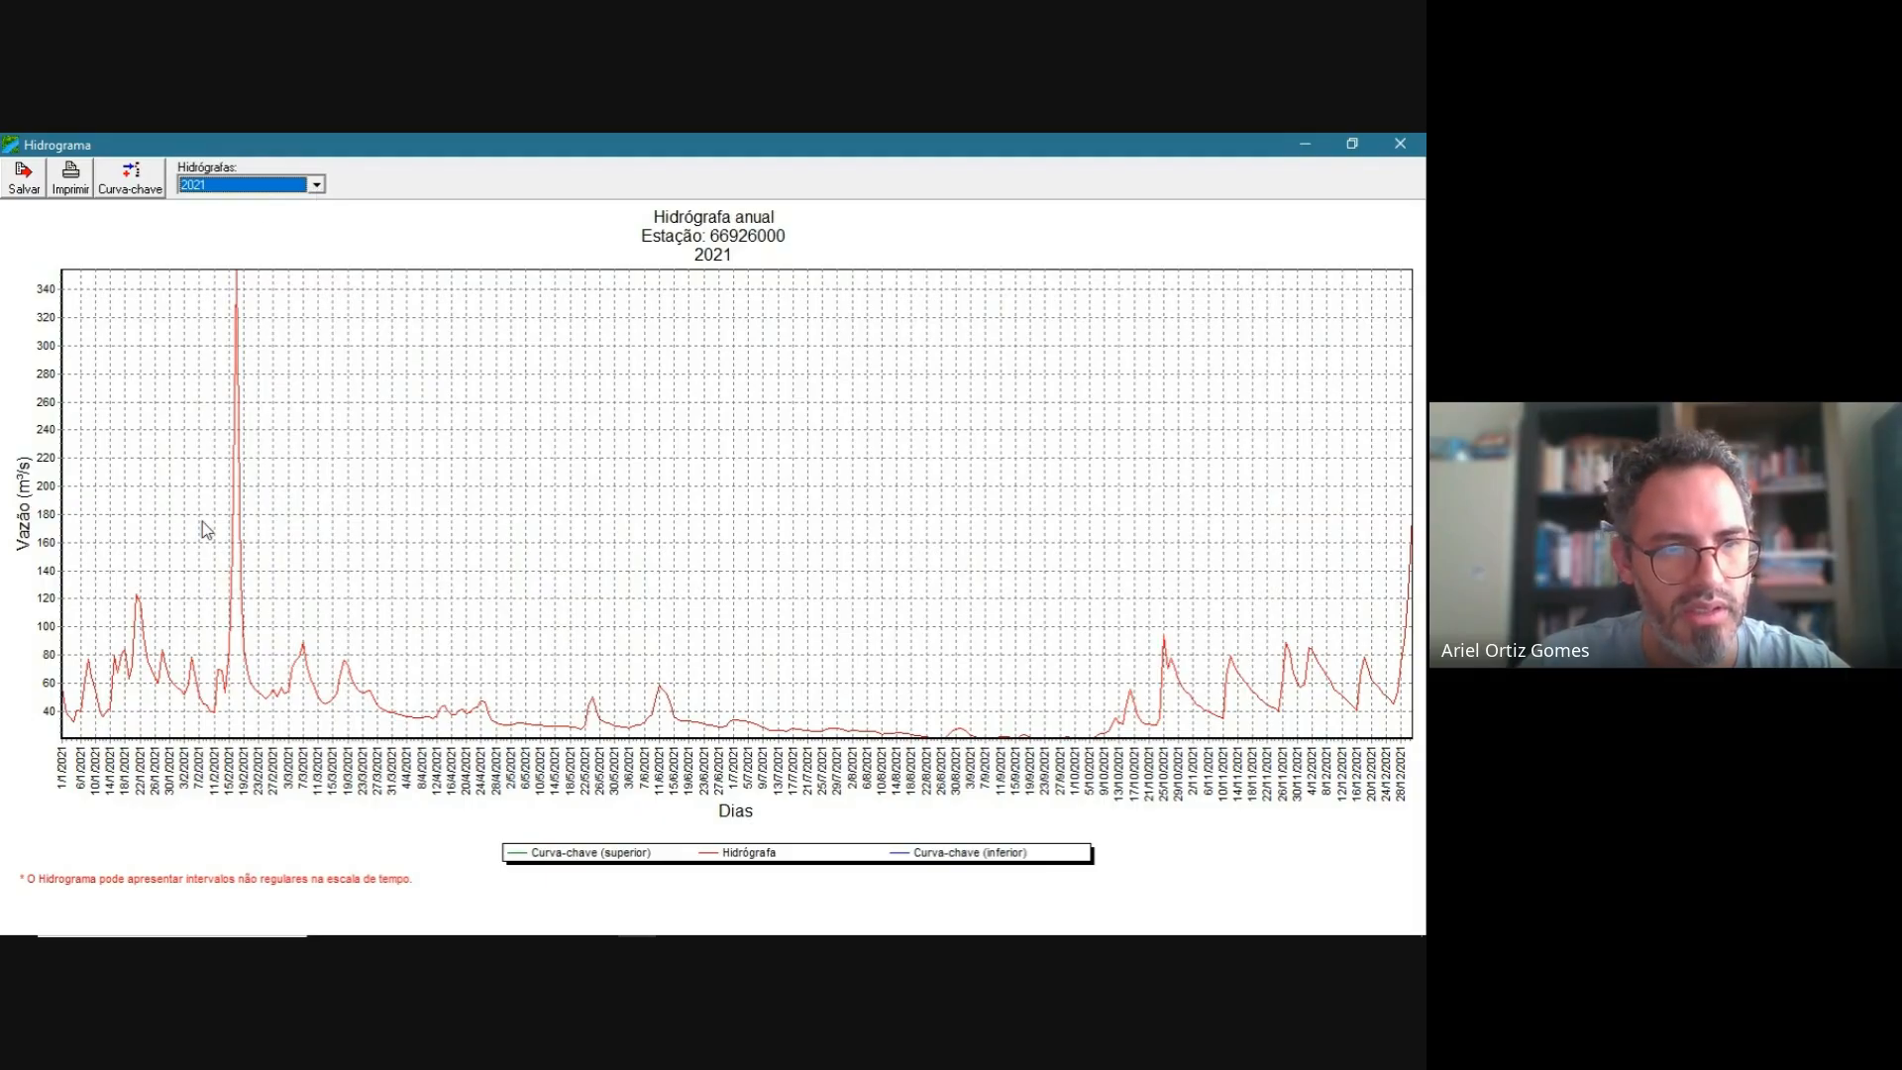
{"action": "left_click", "coordinate": [317, 188]}
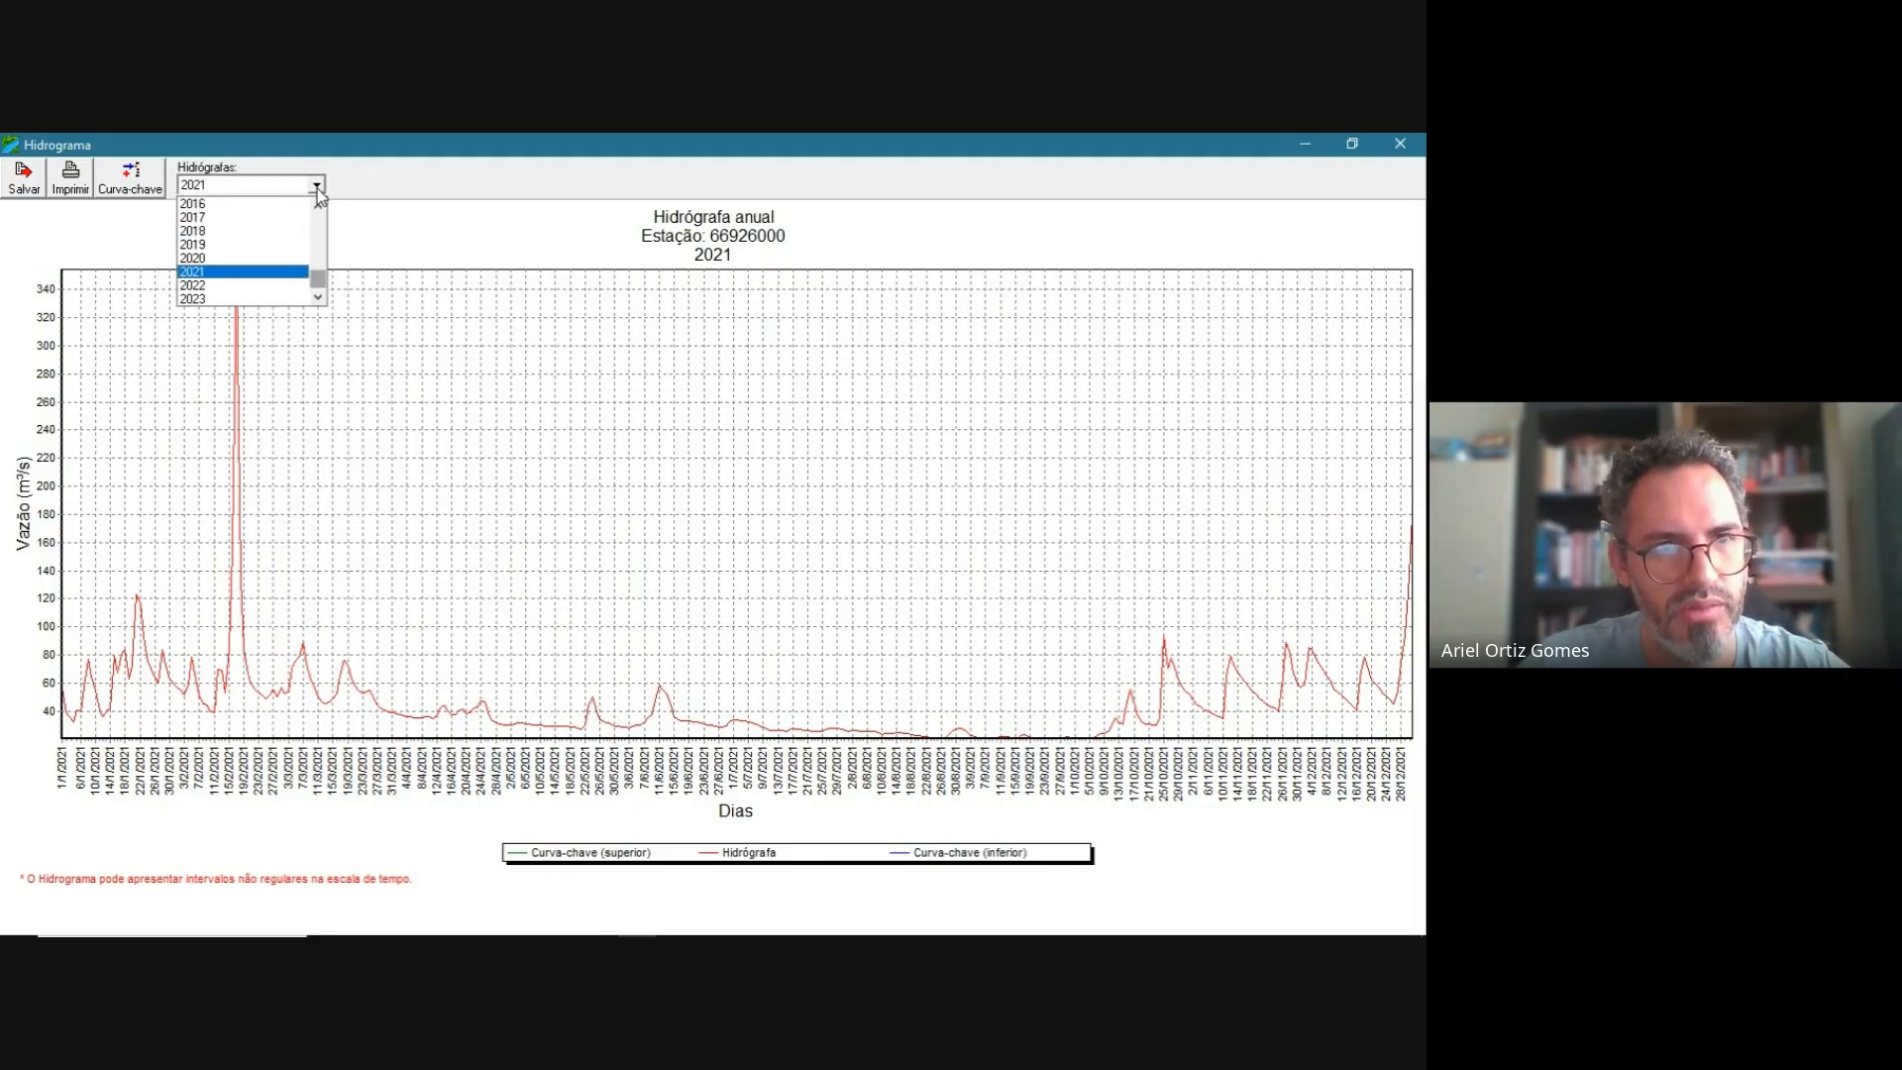
{"action": "left_click", "coordinate": [259, 263]}
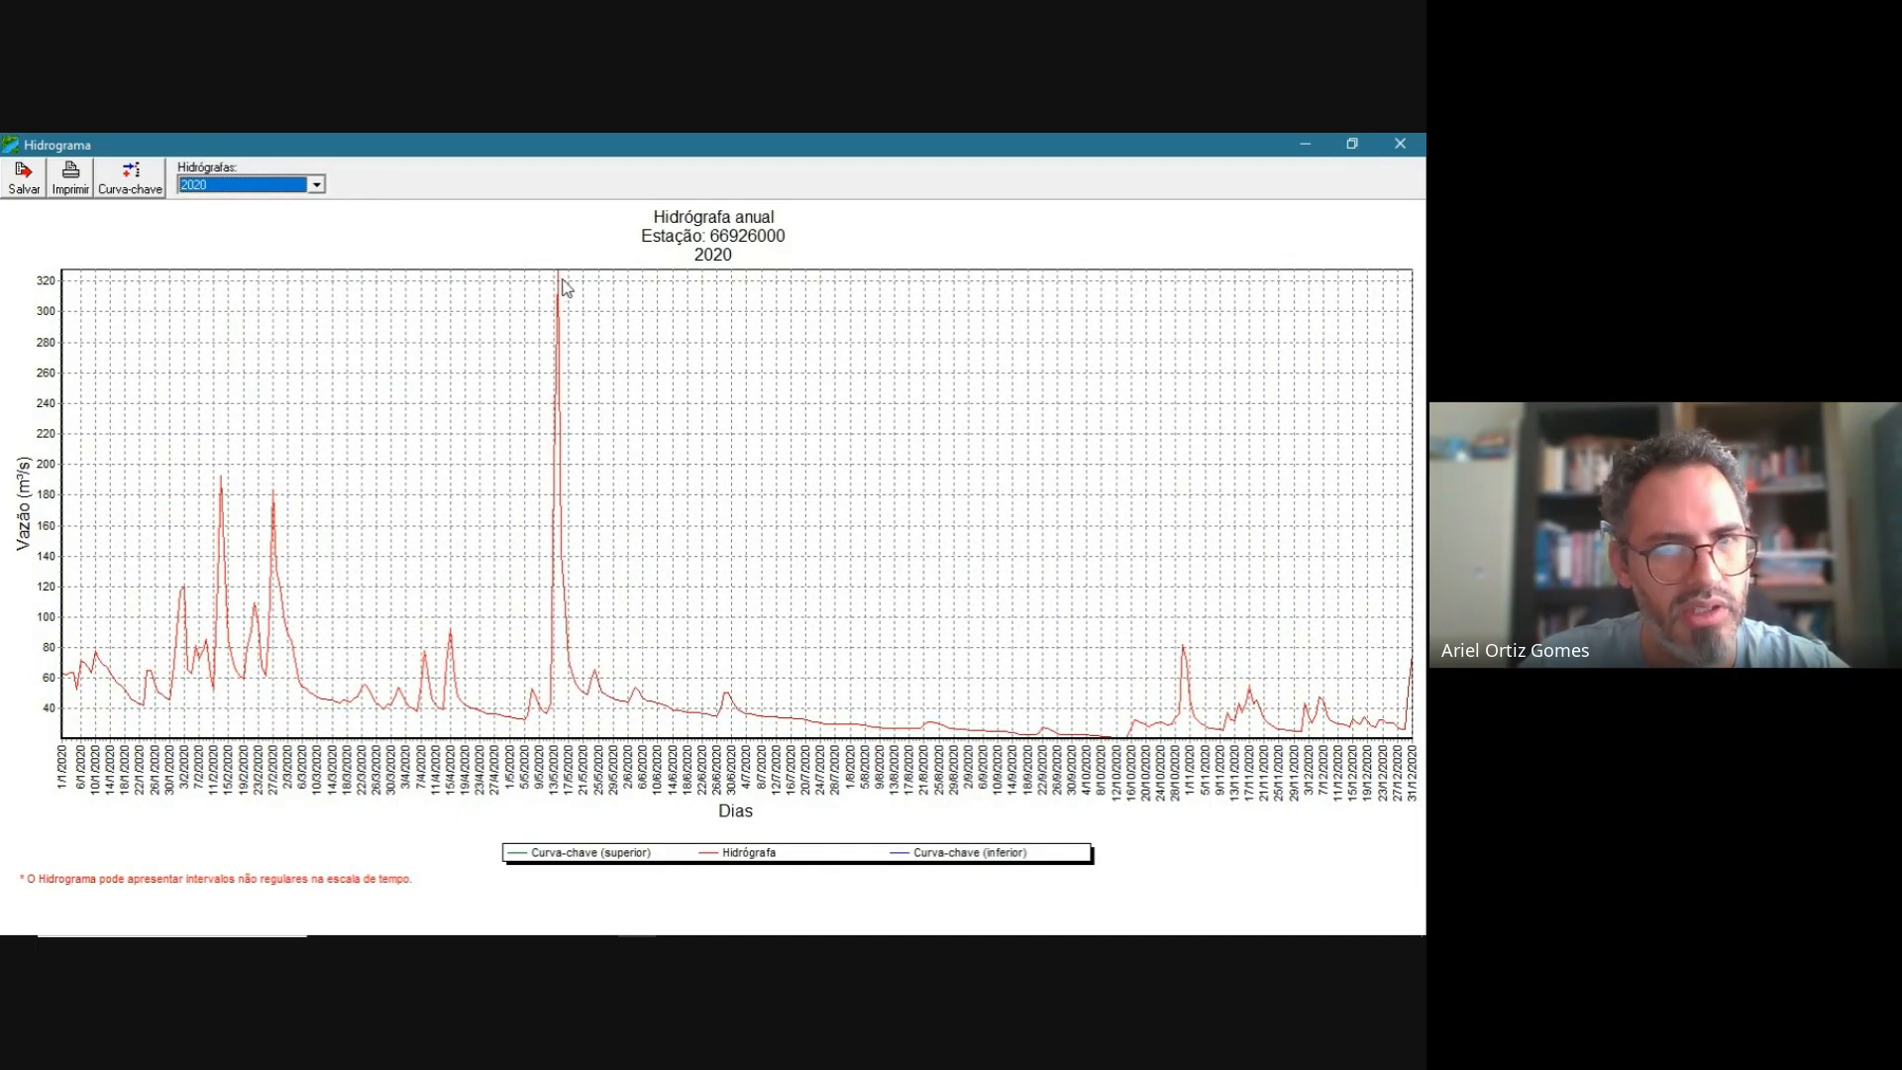
{"action": "left_click", "coordinate": [315, 185]}
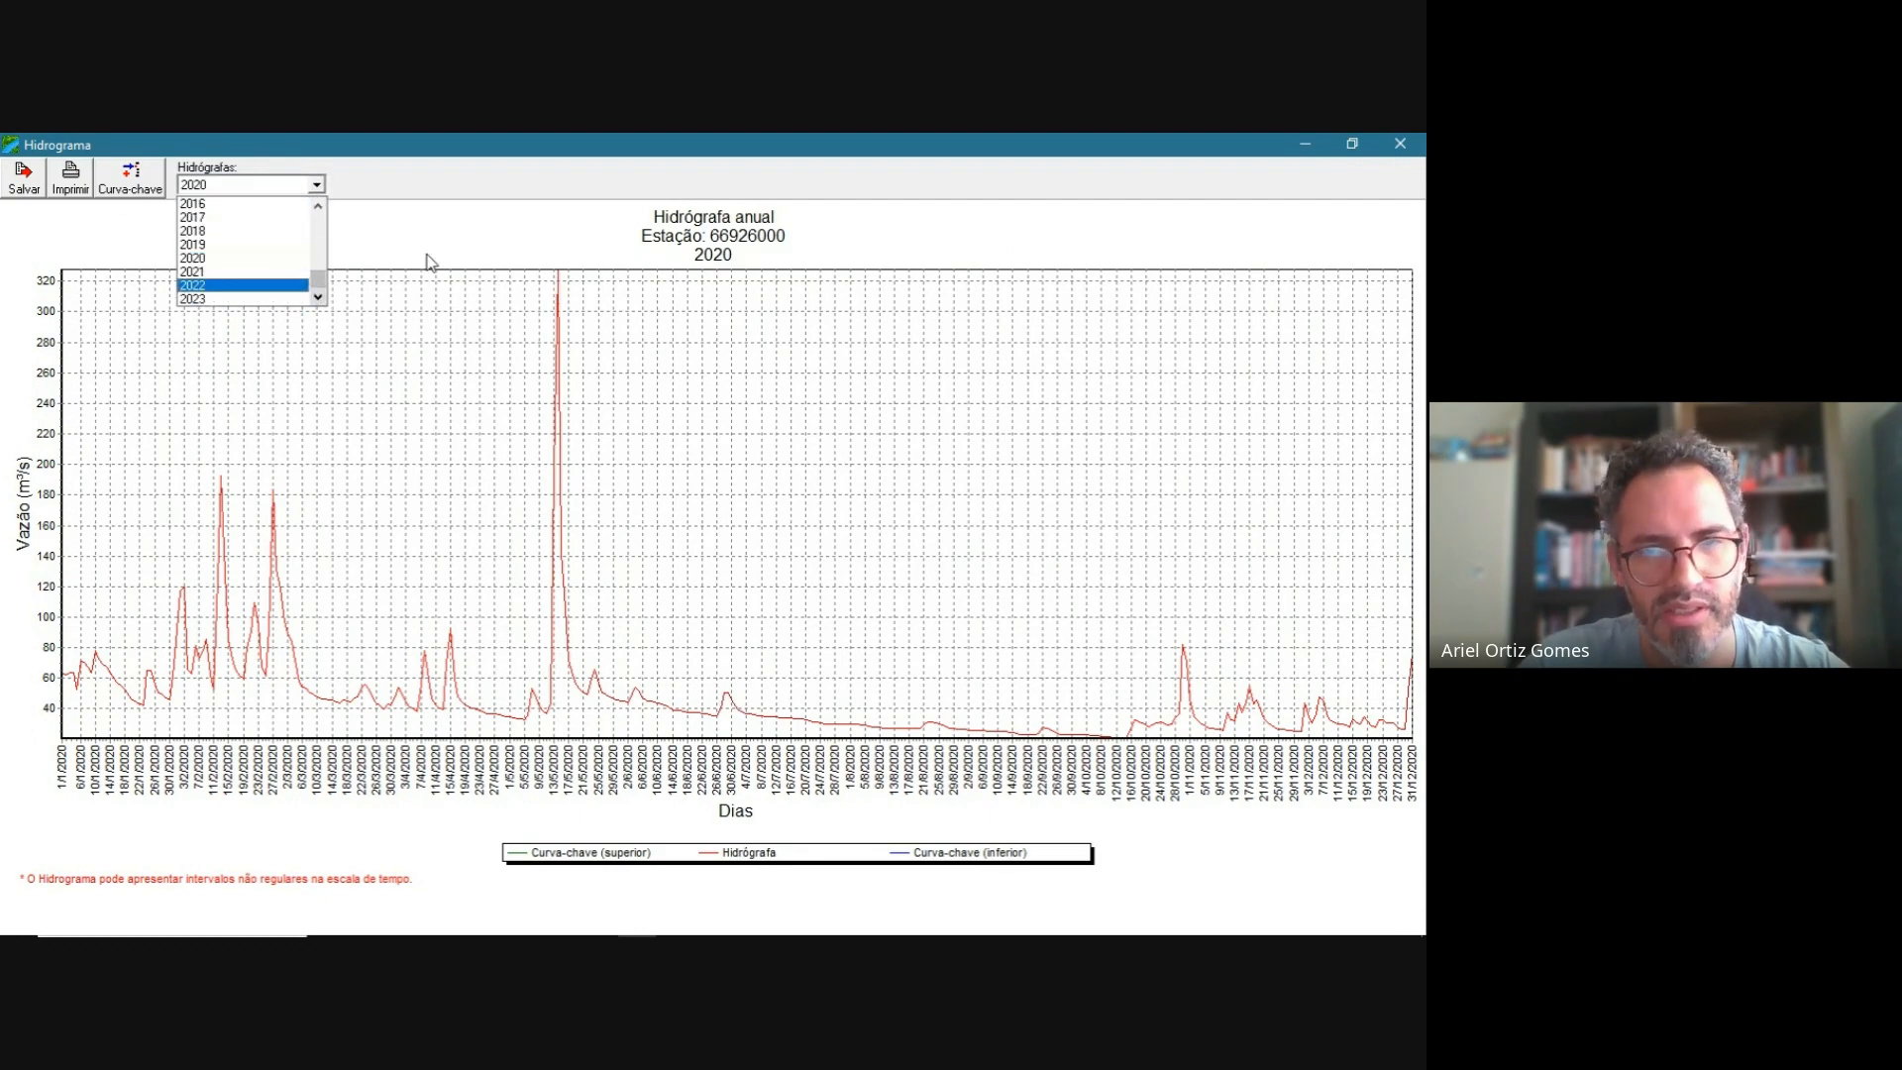
{"action": "left_click", "coordinate": [468, 250]}
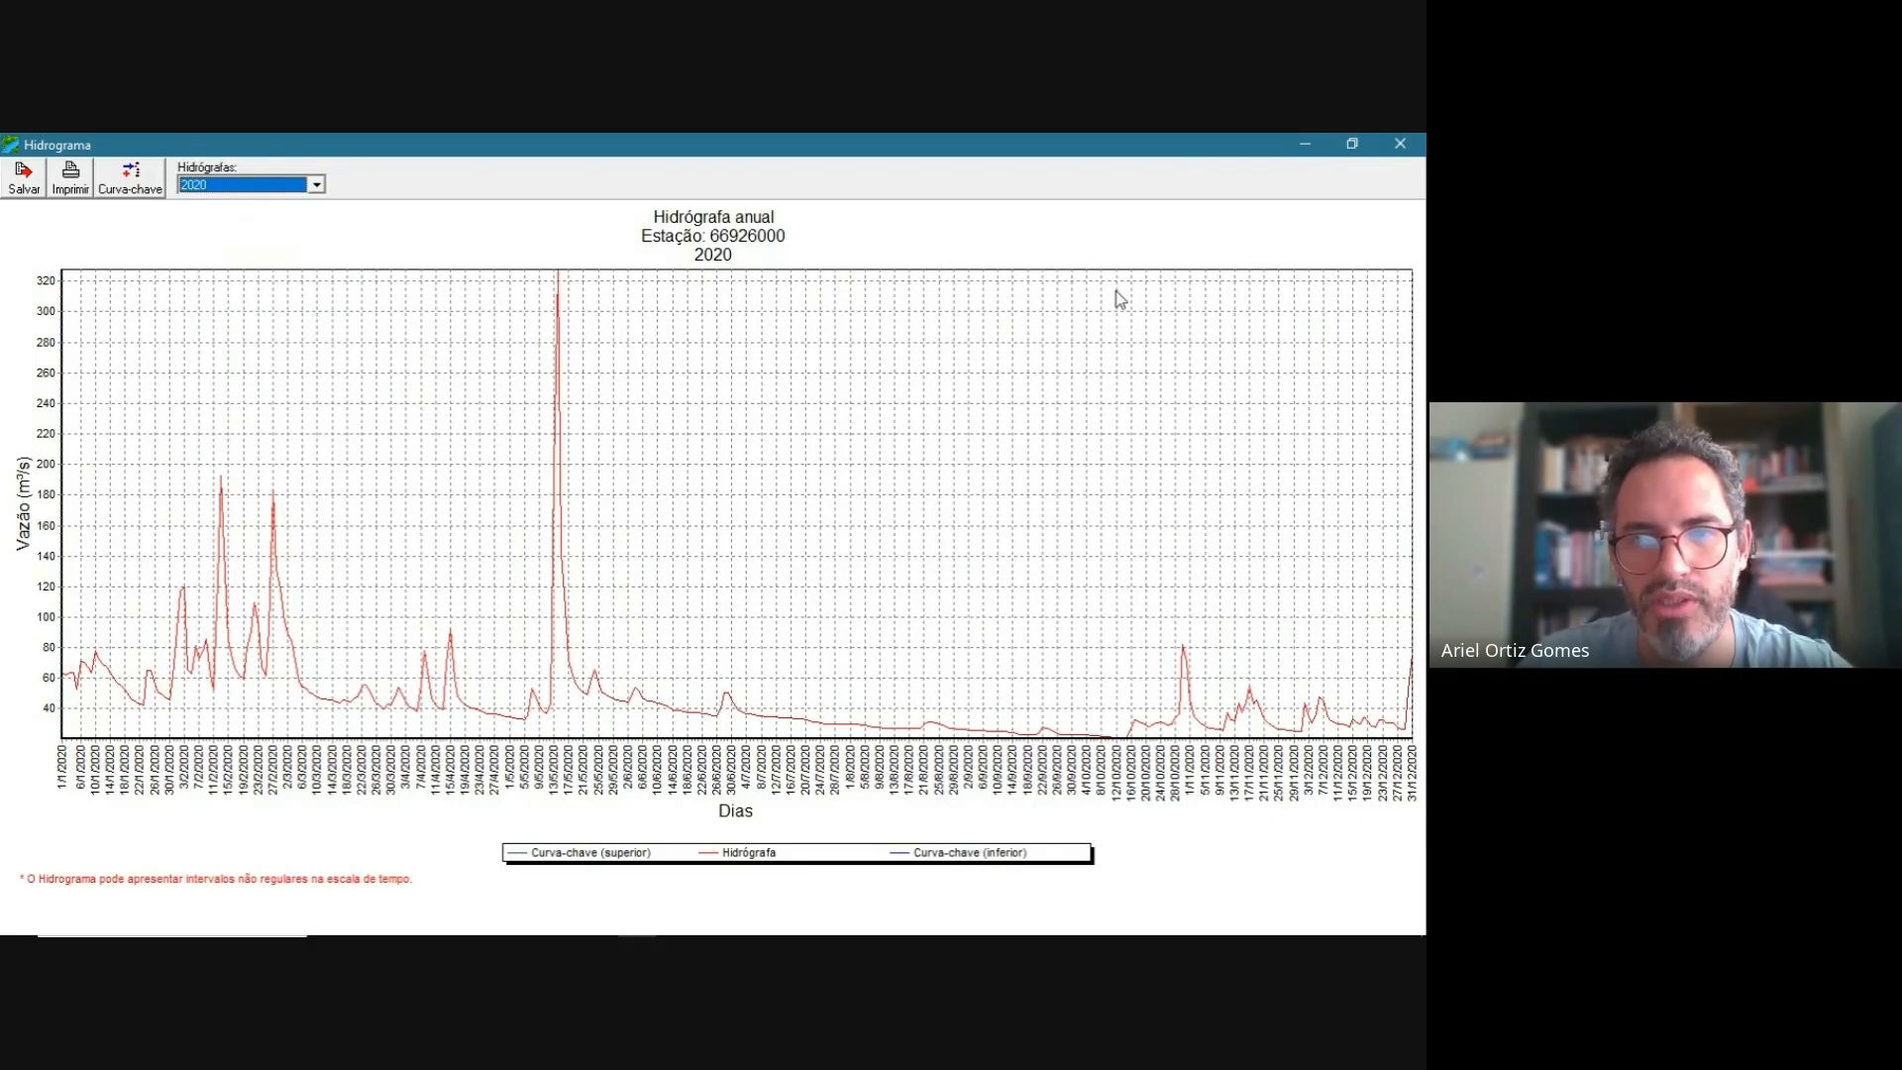
{"action": "left_click", "coordinate": [1400, 144]}
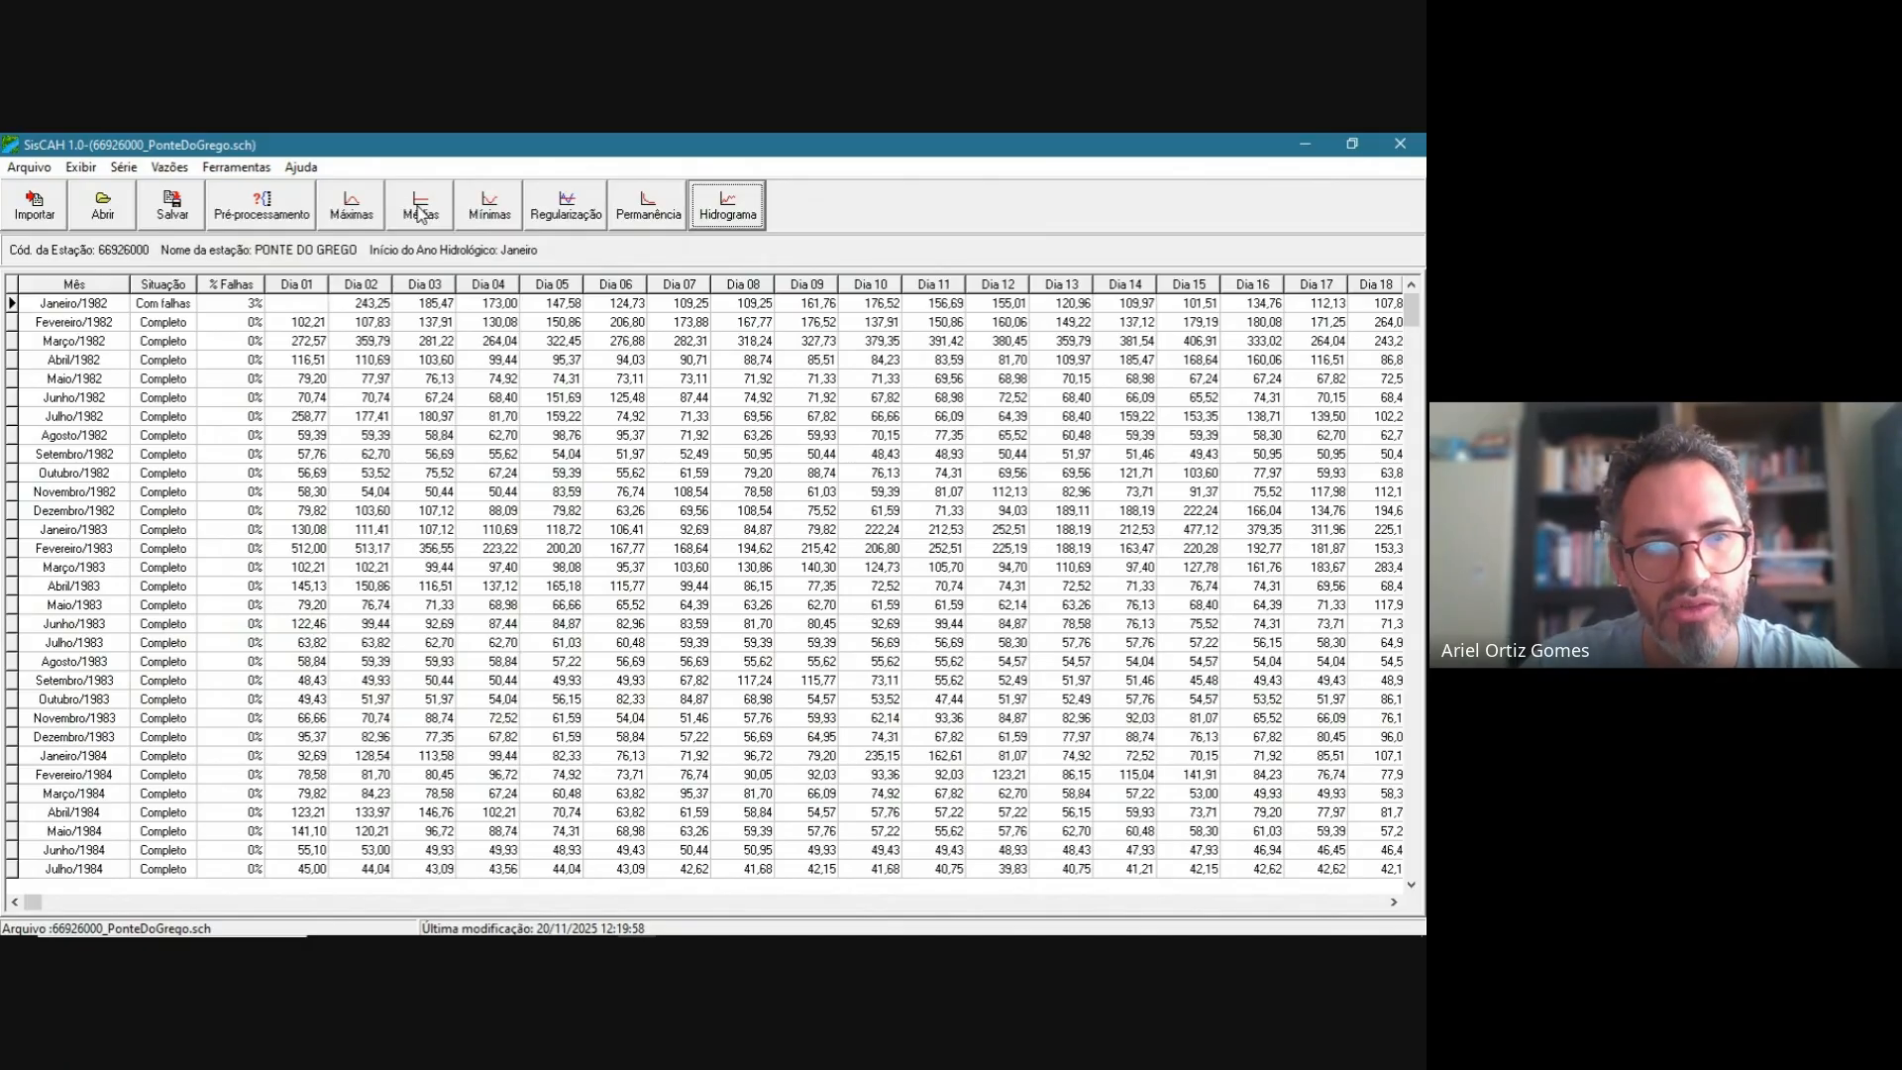
- Open the mean flows analysis for the station and calculate the mean flows
{"action": "mouse_move", "coordinate": [1419, 327]}
{"action": "left_mouse_down"}
{"action": "mouse_move", "coordinate": [1417, 871]}
{"action": "mouse_move", "coordinate": [1405, 297]}
{"action": "left_mouse_up"}
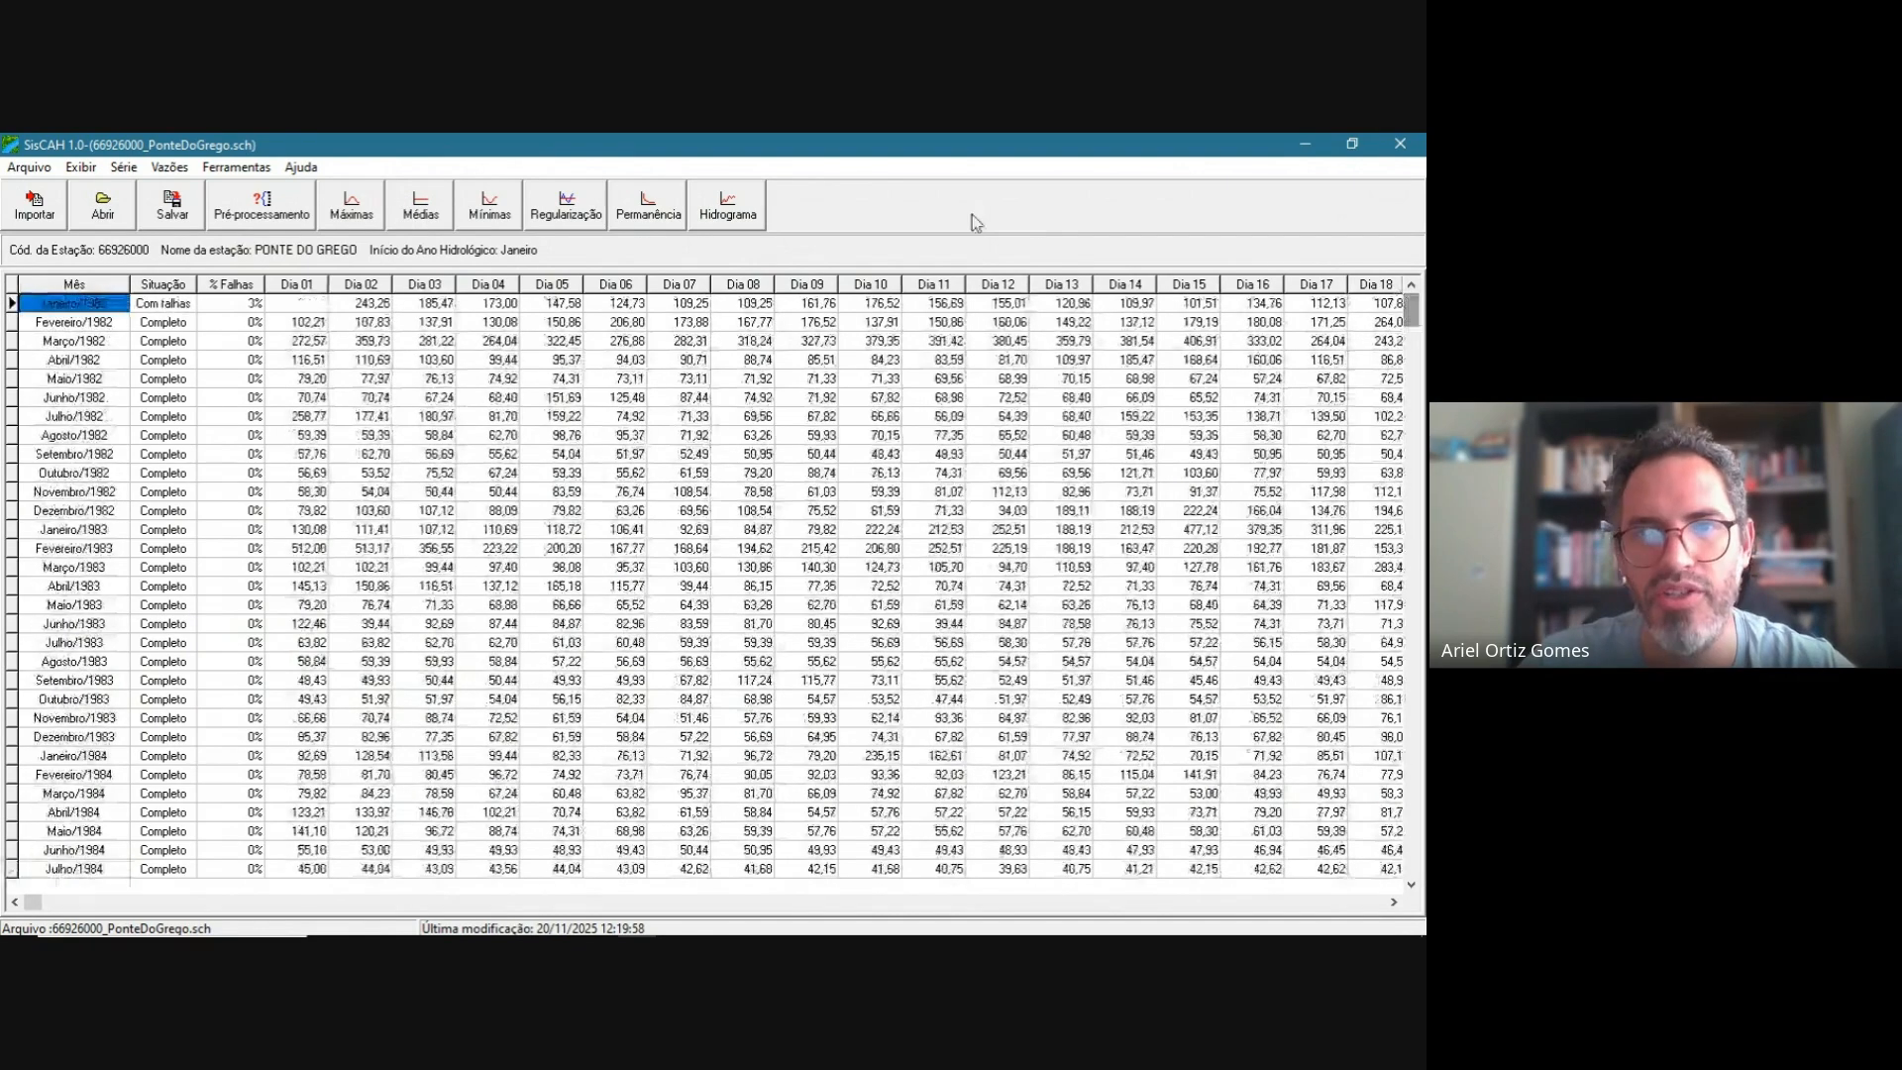
{"action": "left_click", "coordinate": [416, 215]}
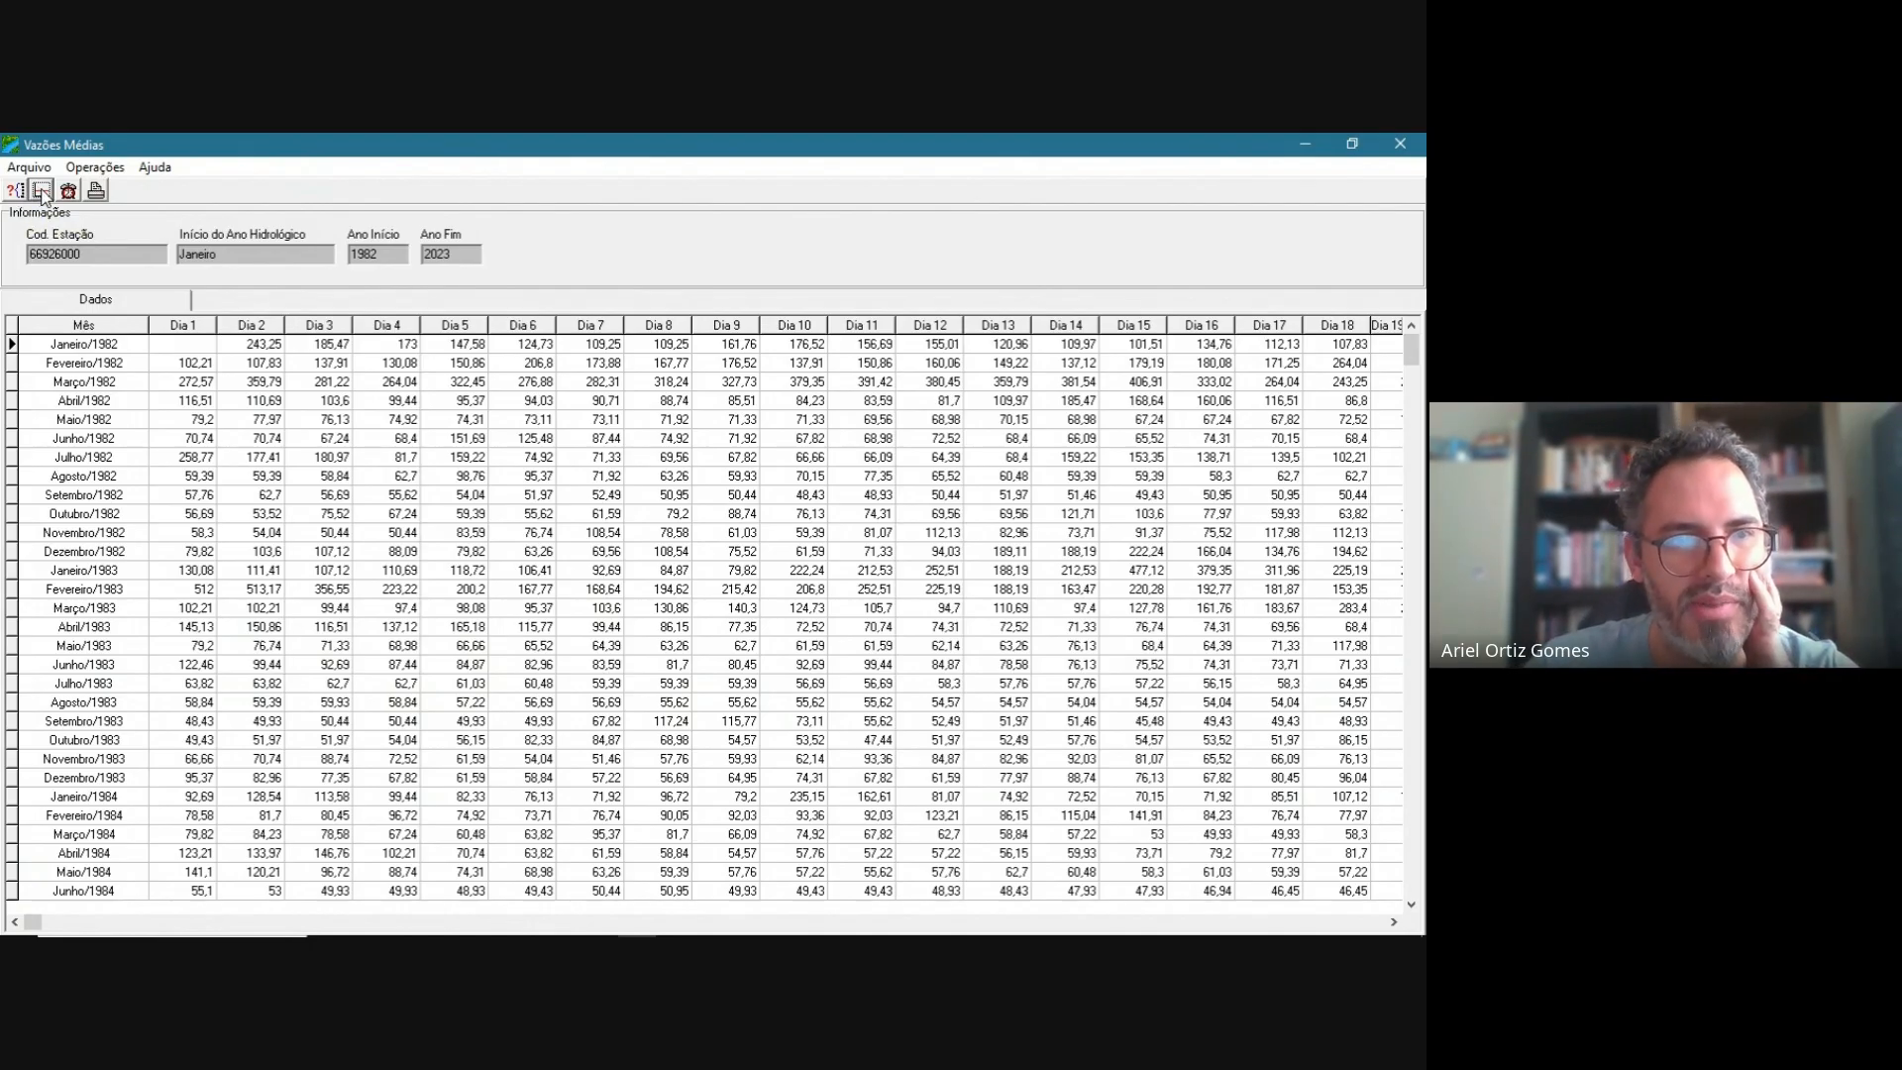
{"action": "left_click", "coordinate": [95, 166]}
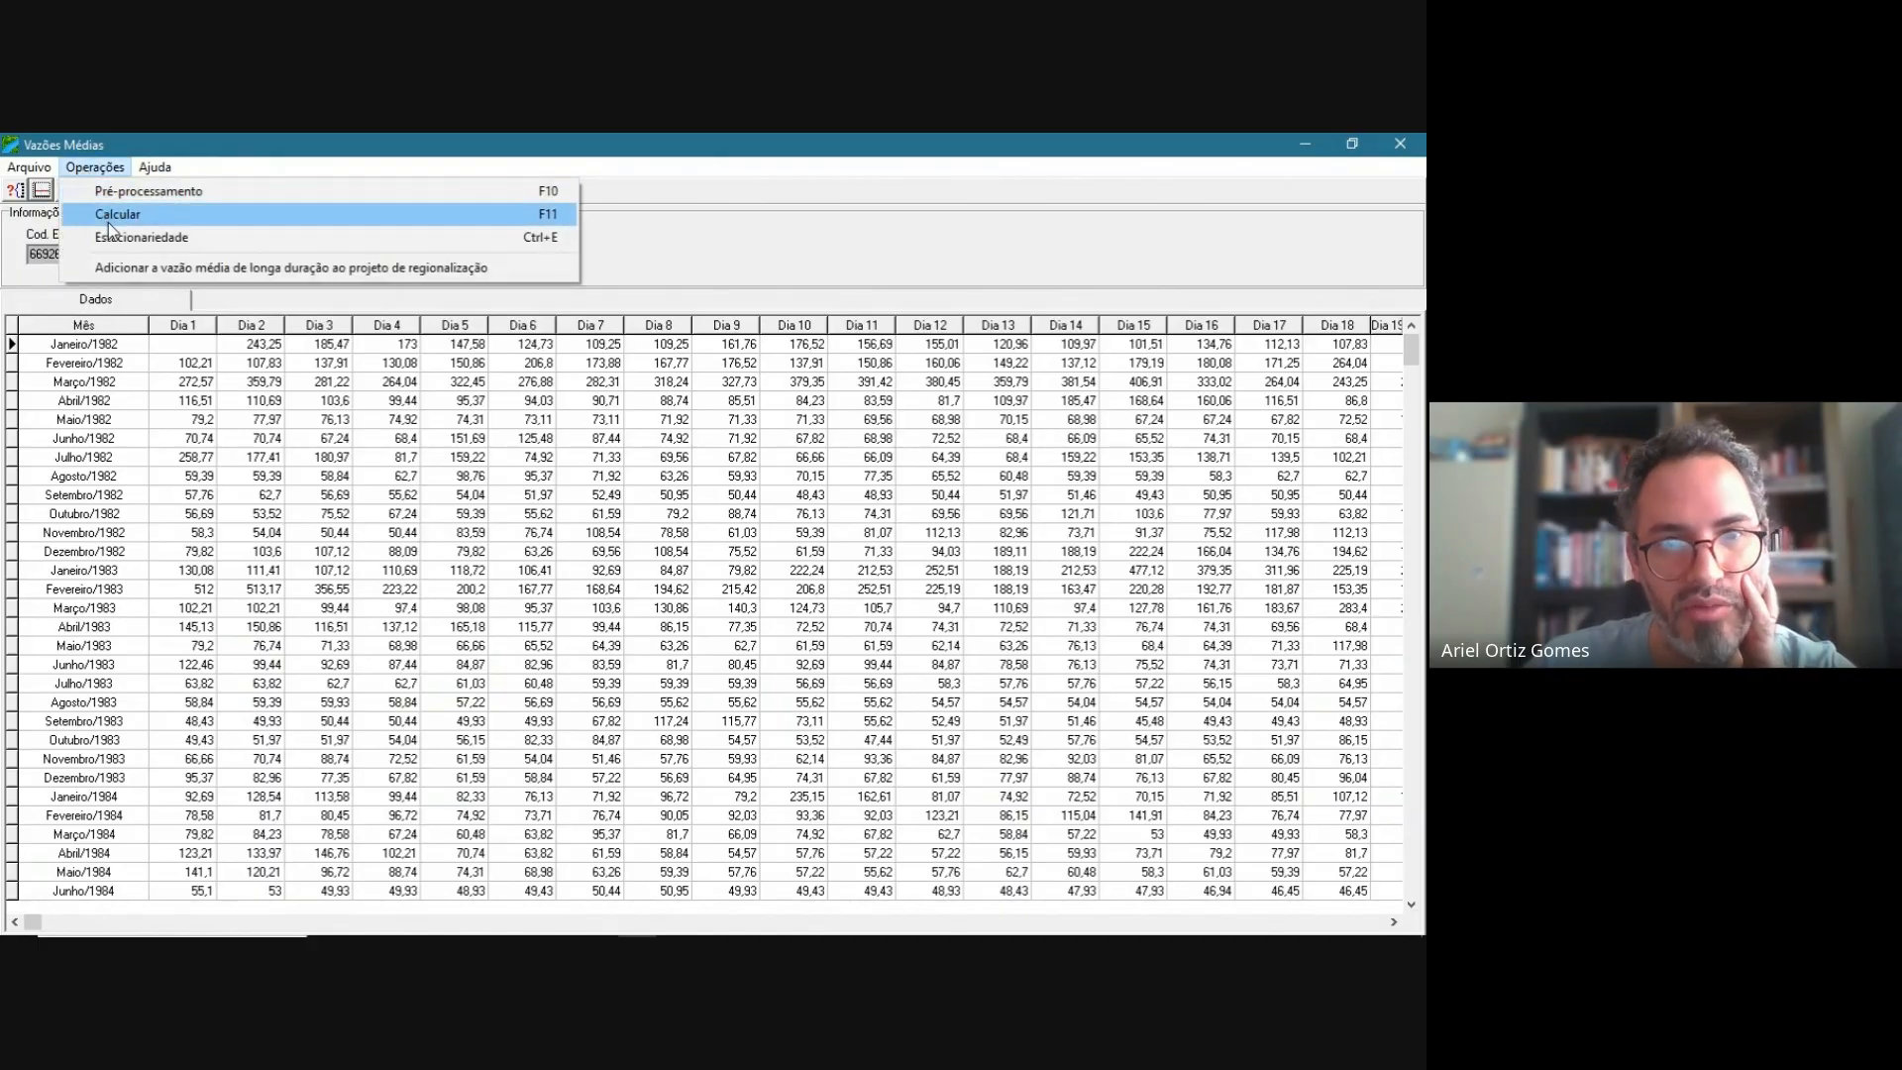
{"action": "left_click", "coordinate": [41, 194]}
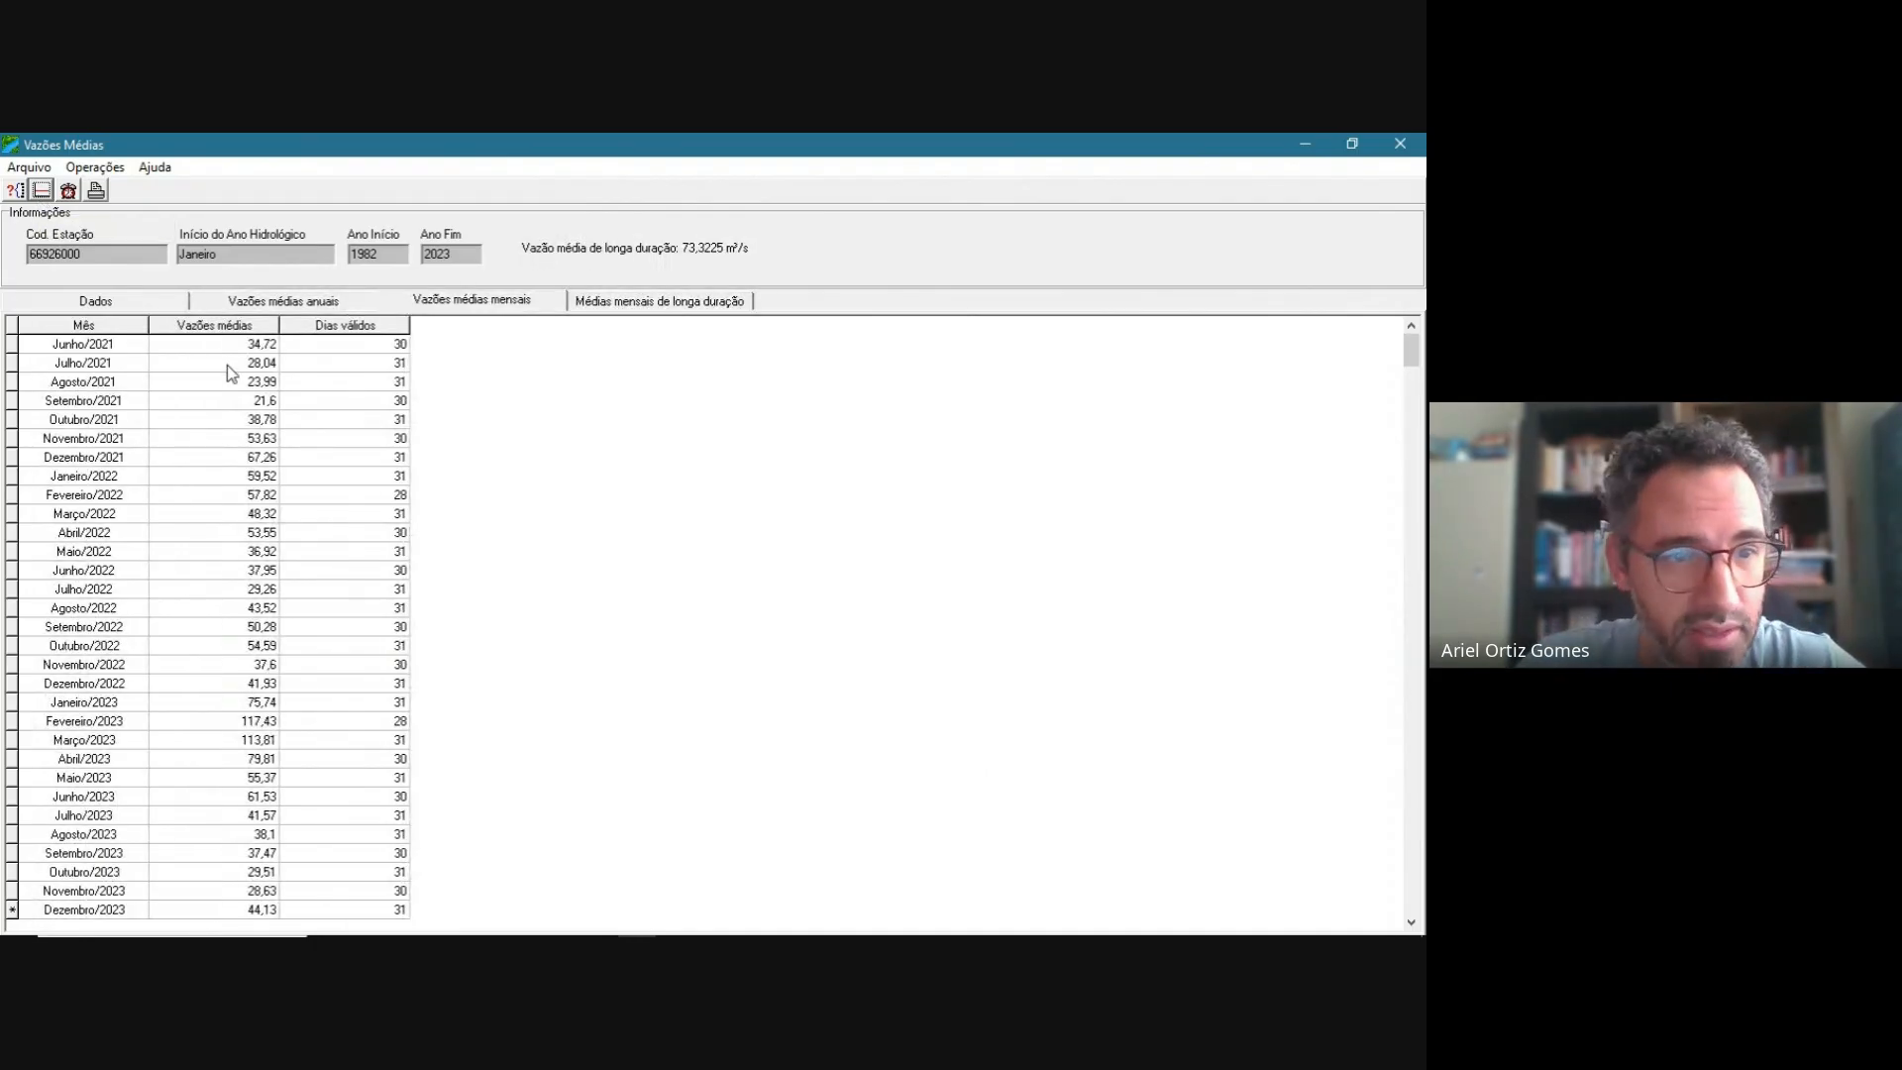
- Review the monthly mean flows and the annual mean flows from 1982 on, checking the 1982 and 1983 averages
{"action": "left_click", "coordinate": [448, 307]}
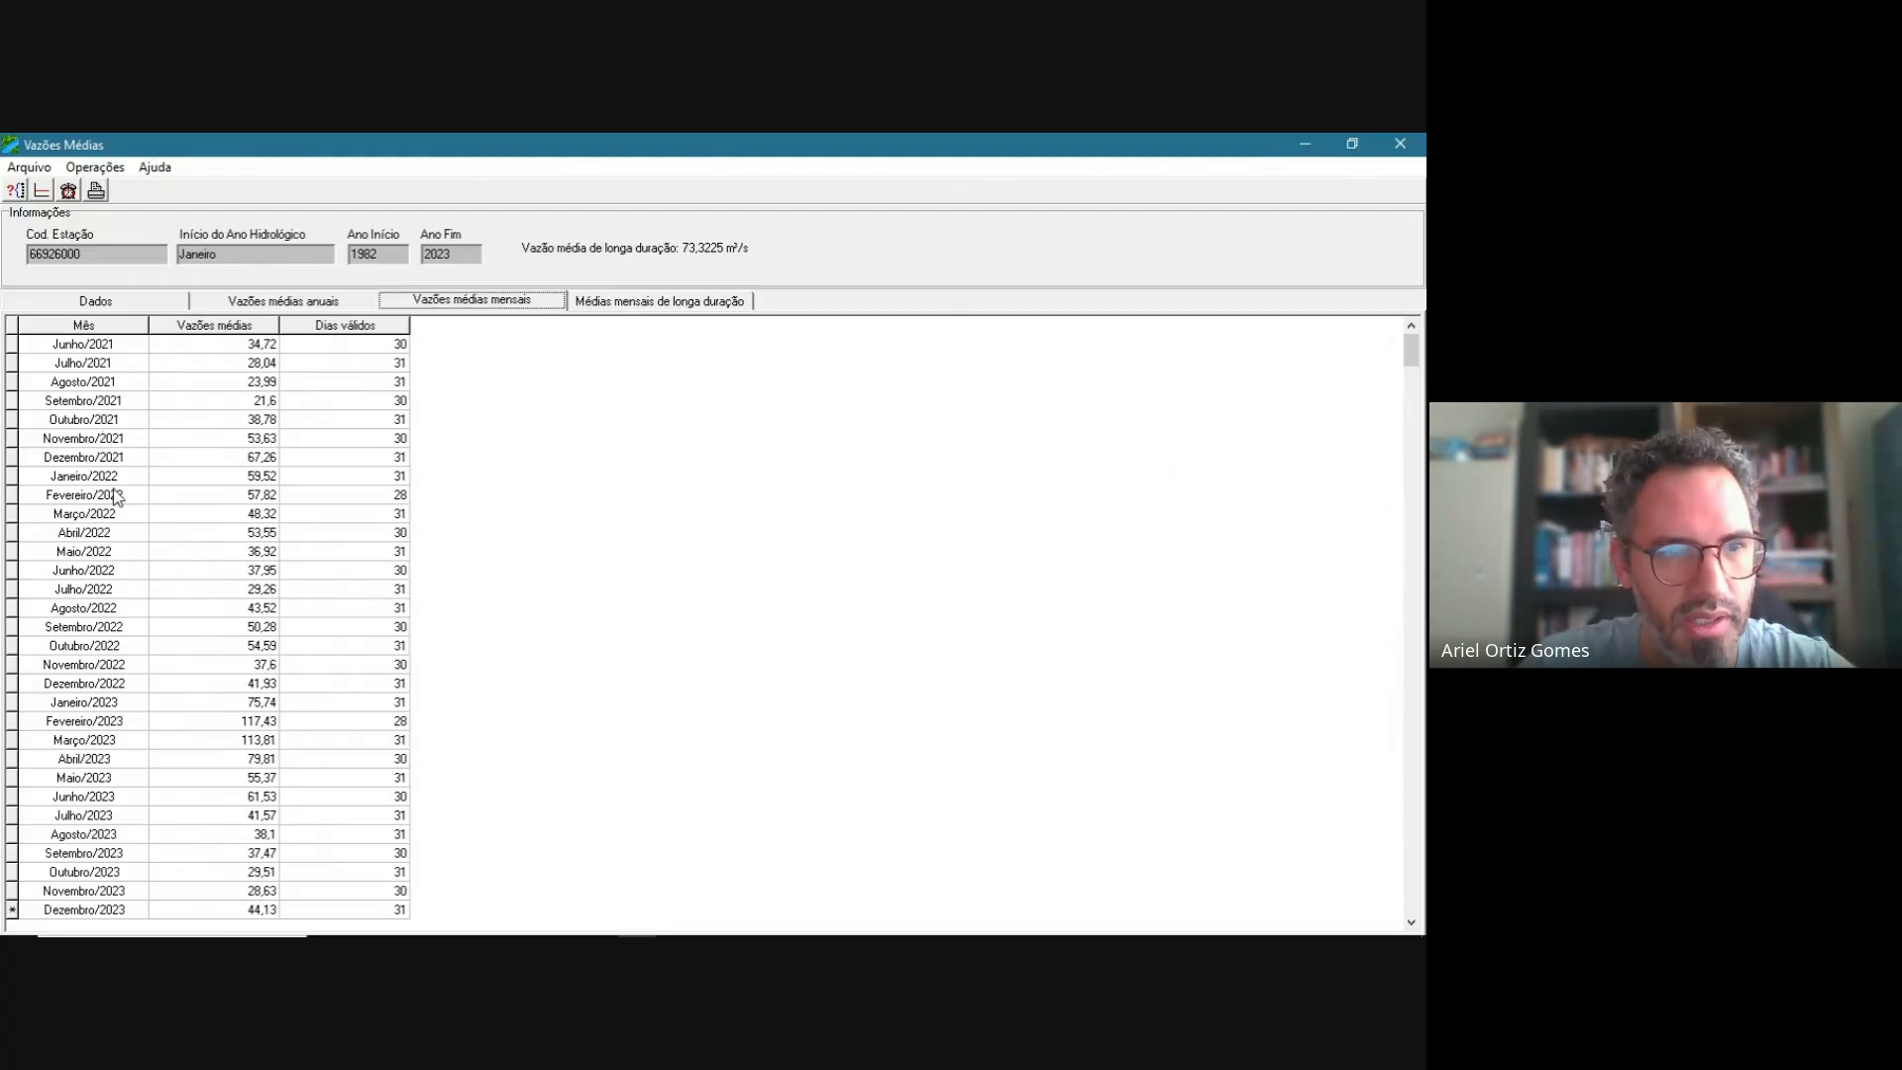
{"action": "mouse_move", "coordinate": [1405, 349]}
{"action": "left_mouse_down"}
{"action": "mouse_move", "coordinate": [1400, 910]}
{"action": "mouse_move", "coordinate": [1409, 349]}
{"action": "left_mouse_up"}
{"action": "left_click", "coordinate": [269, 307]}
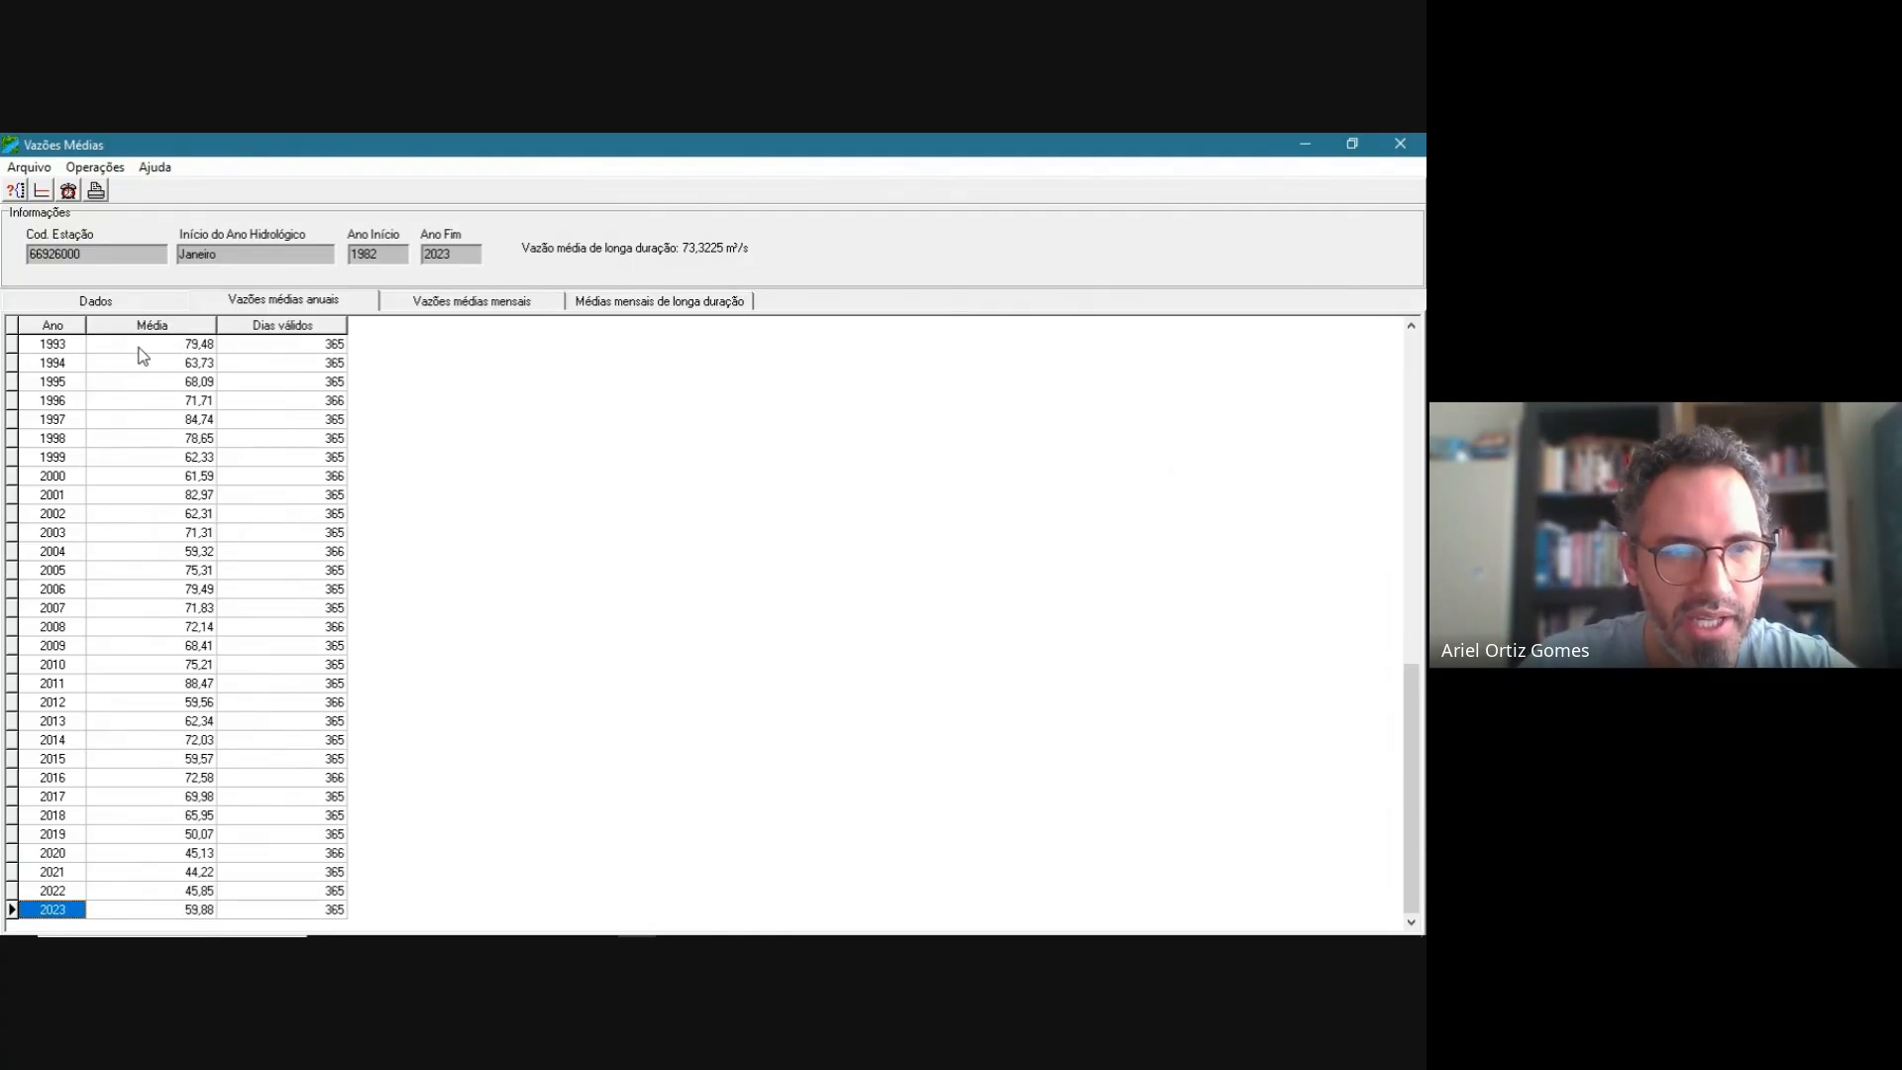
{"action": "left_click_drag", "start_coordinate": [1398, 716], "coordinate": [1411, 387]}
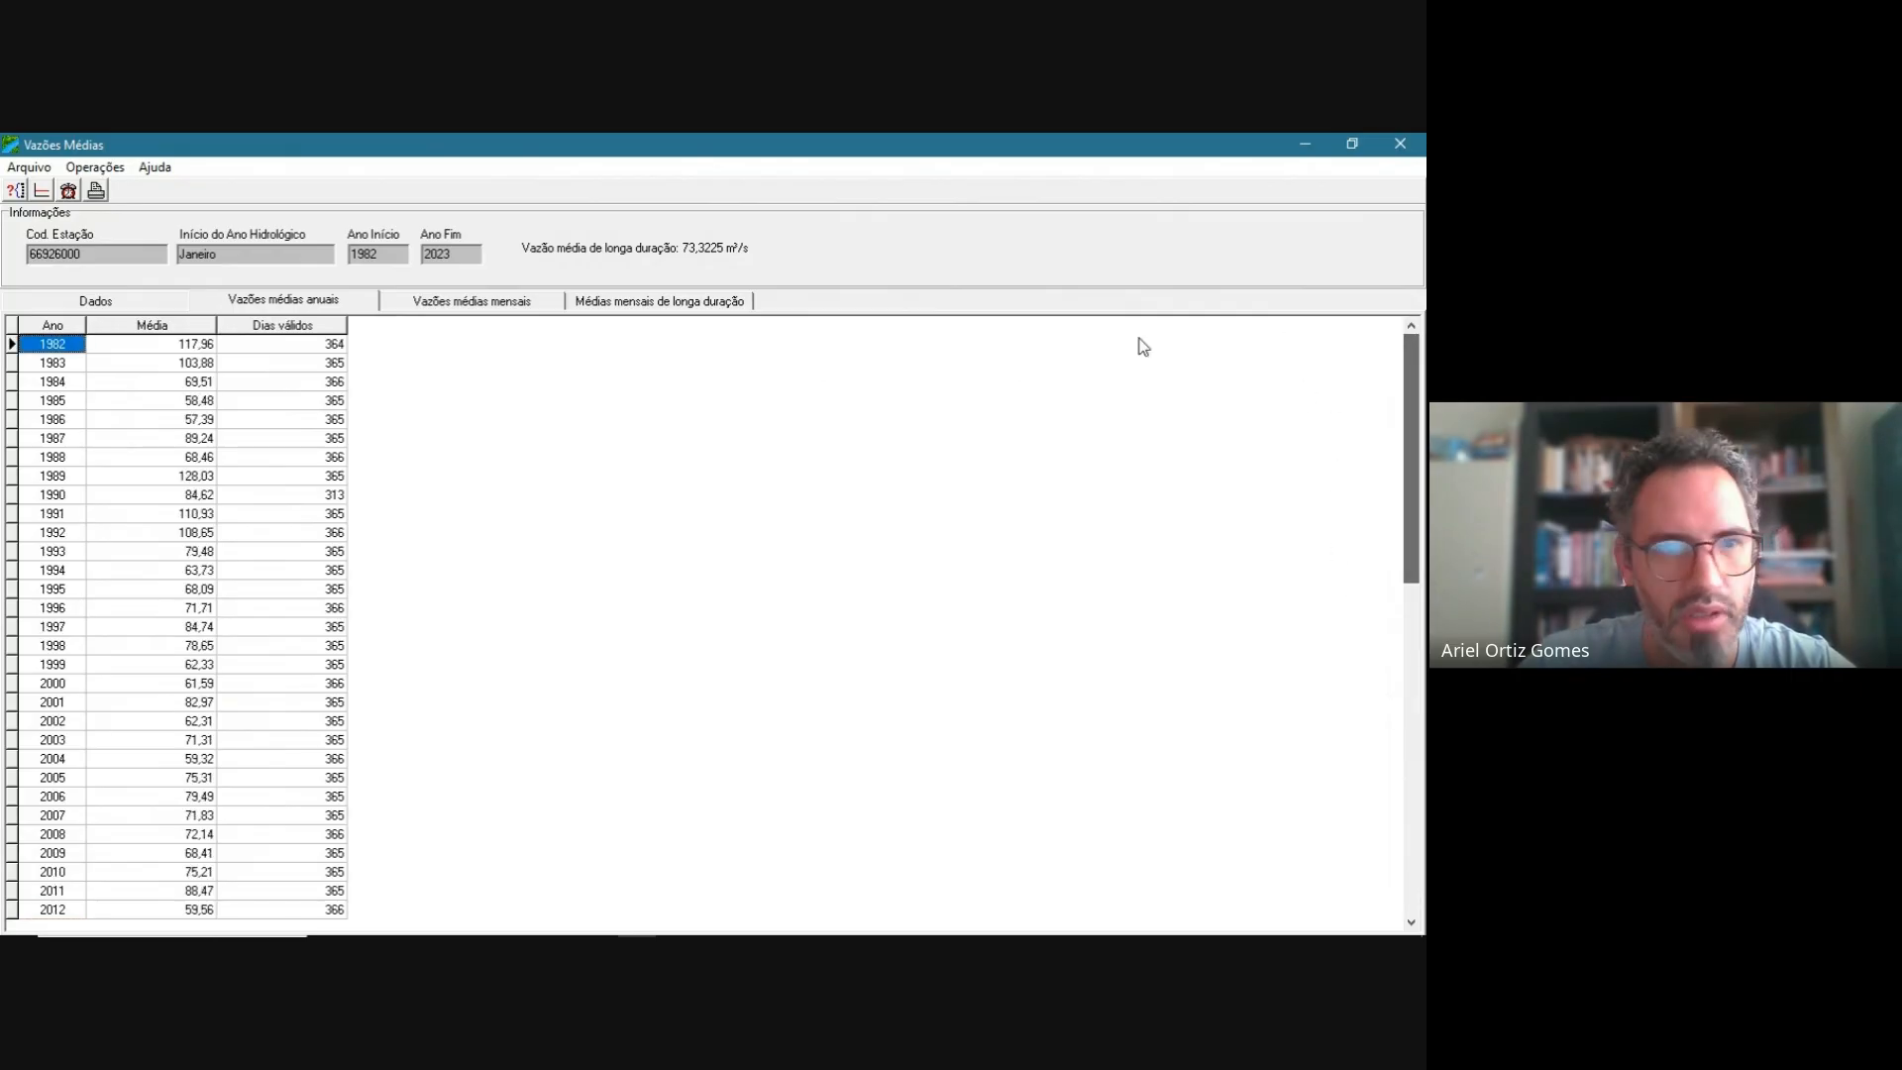
{"action": "left_click", "coordinate": [160, 343]}
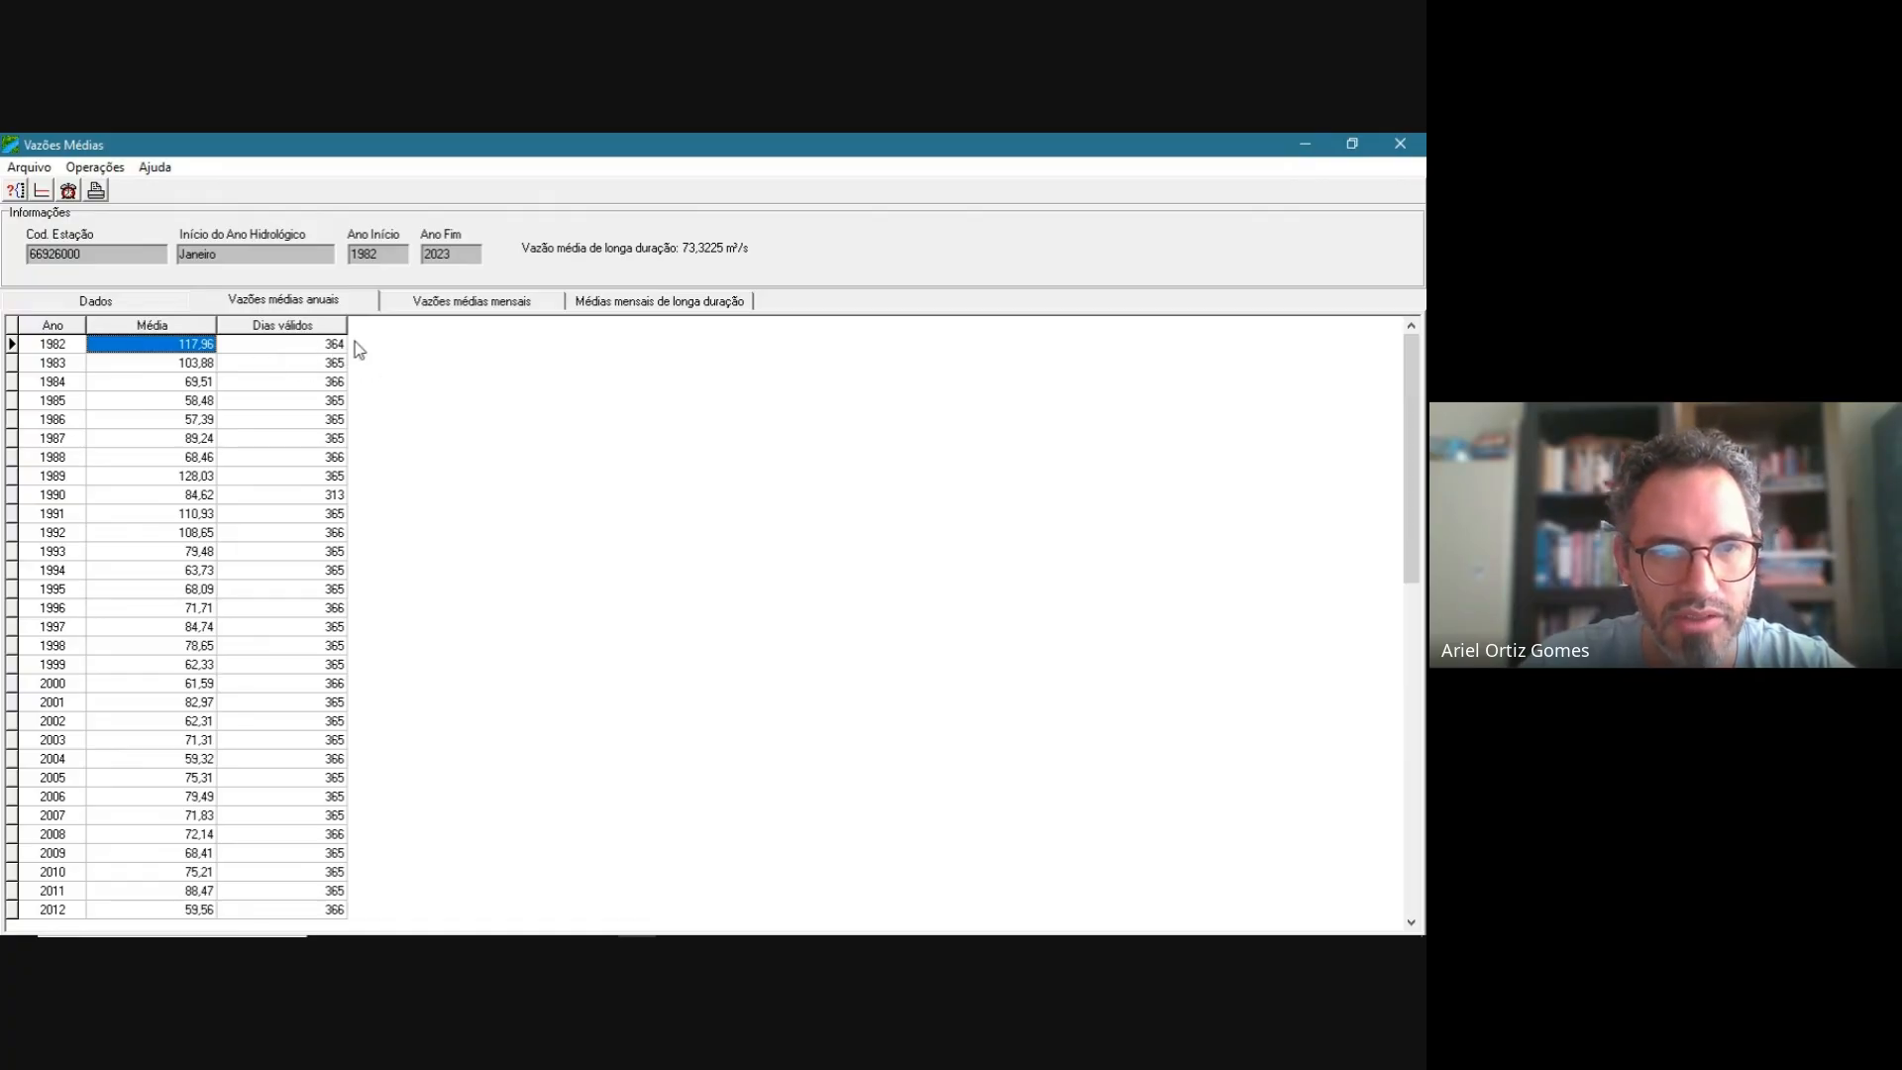
{"action": "left_click", "coordinate": [171, 350]}
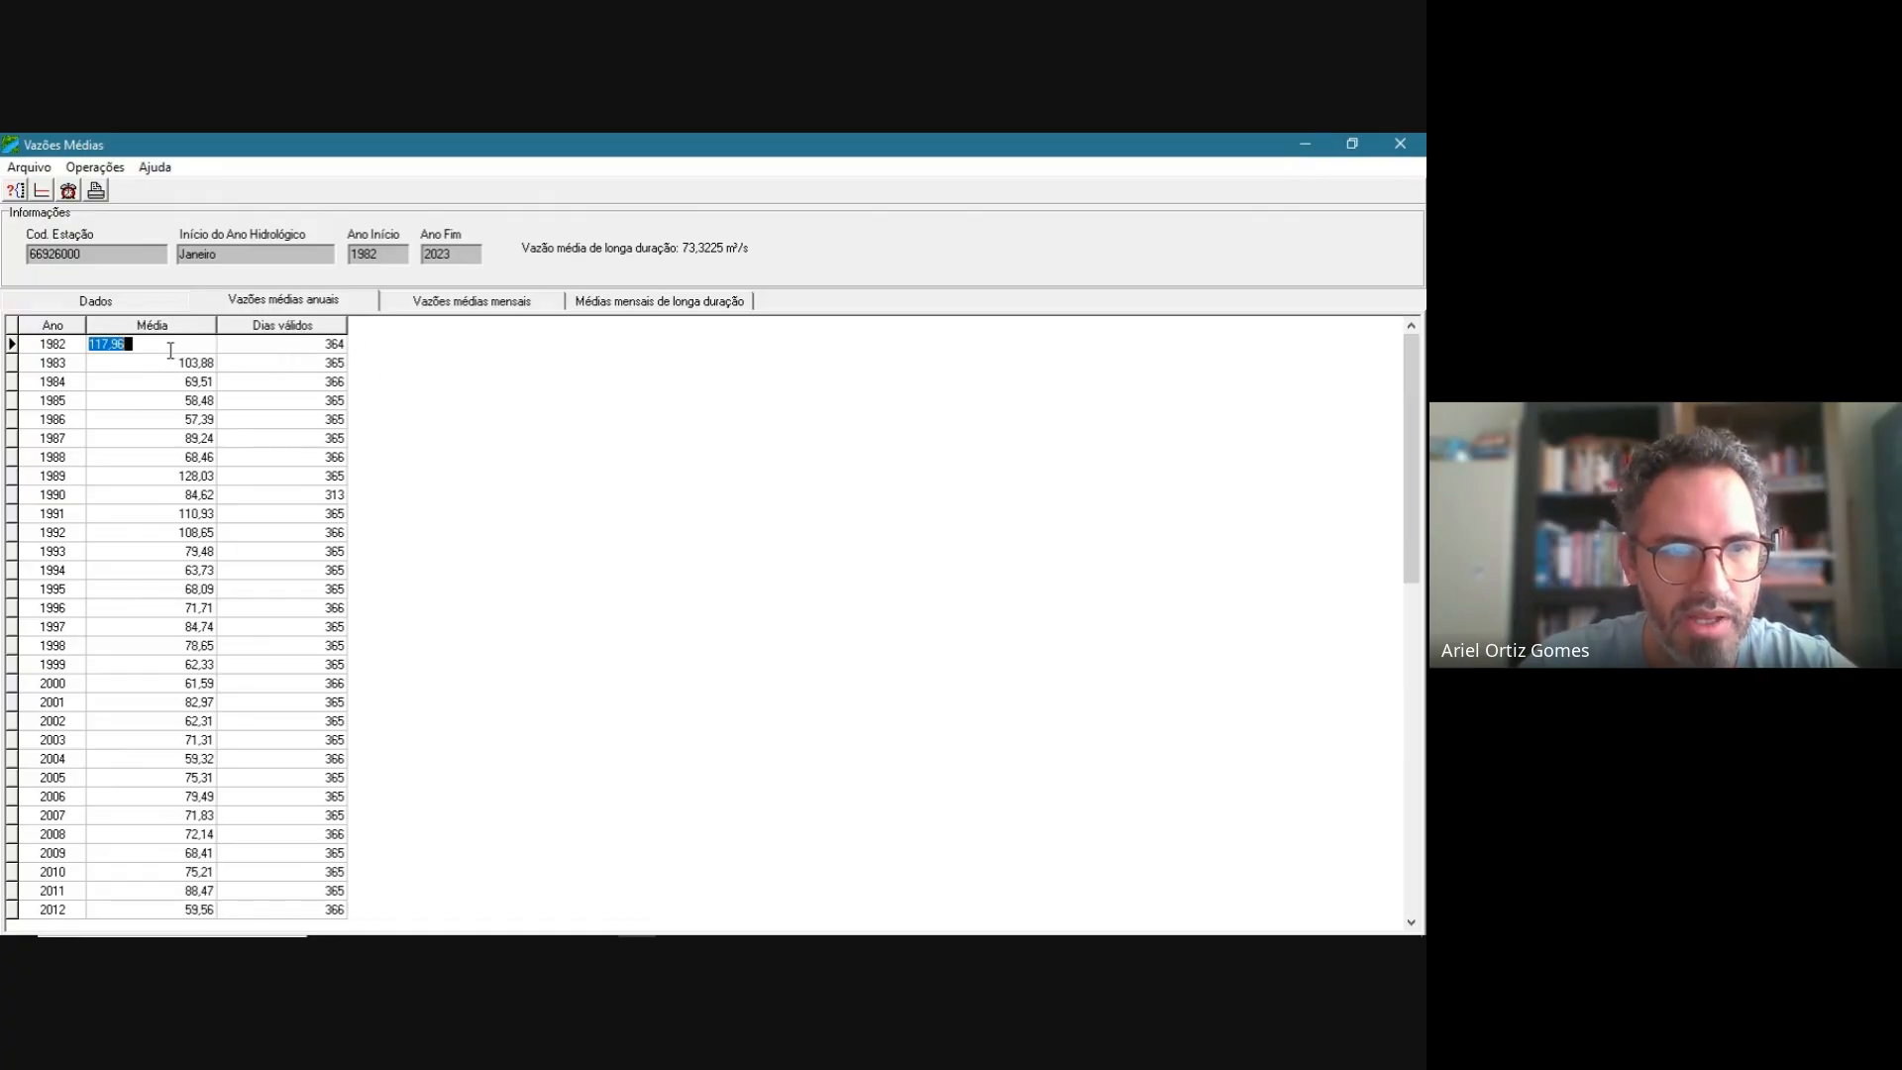
{"action": "left_click", "coordinate": [153, 364]}
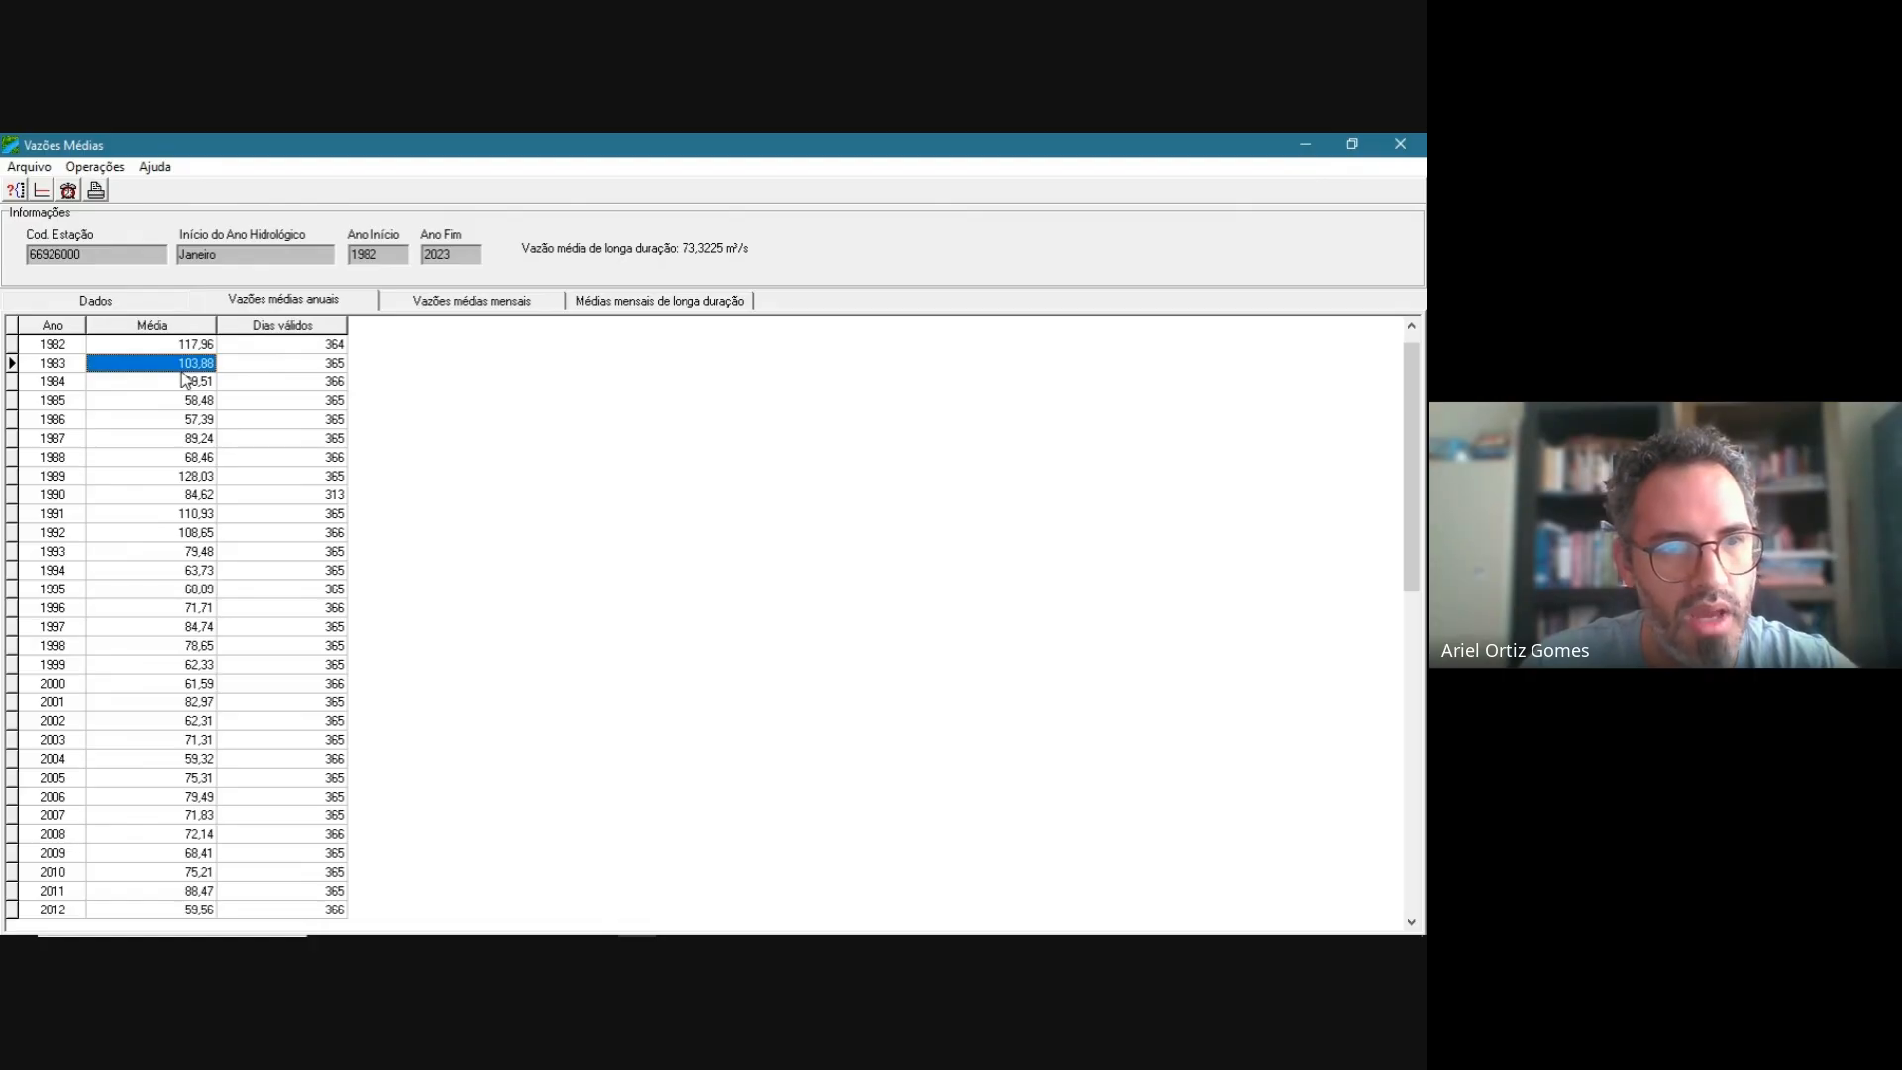
- Highlight the long-term mean flow to examine its value
{"action": "left_click_drag", "start_coordinate": [534, 249], "coordinate": [761, 250]}
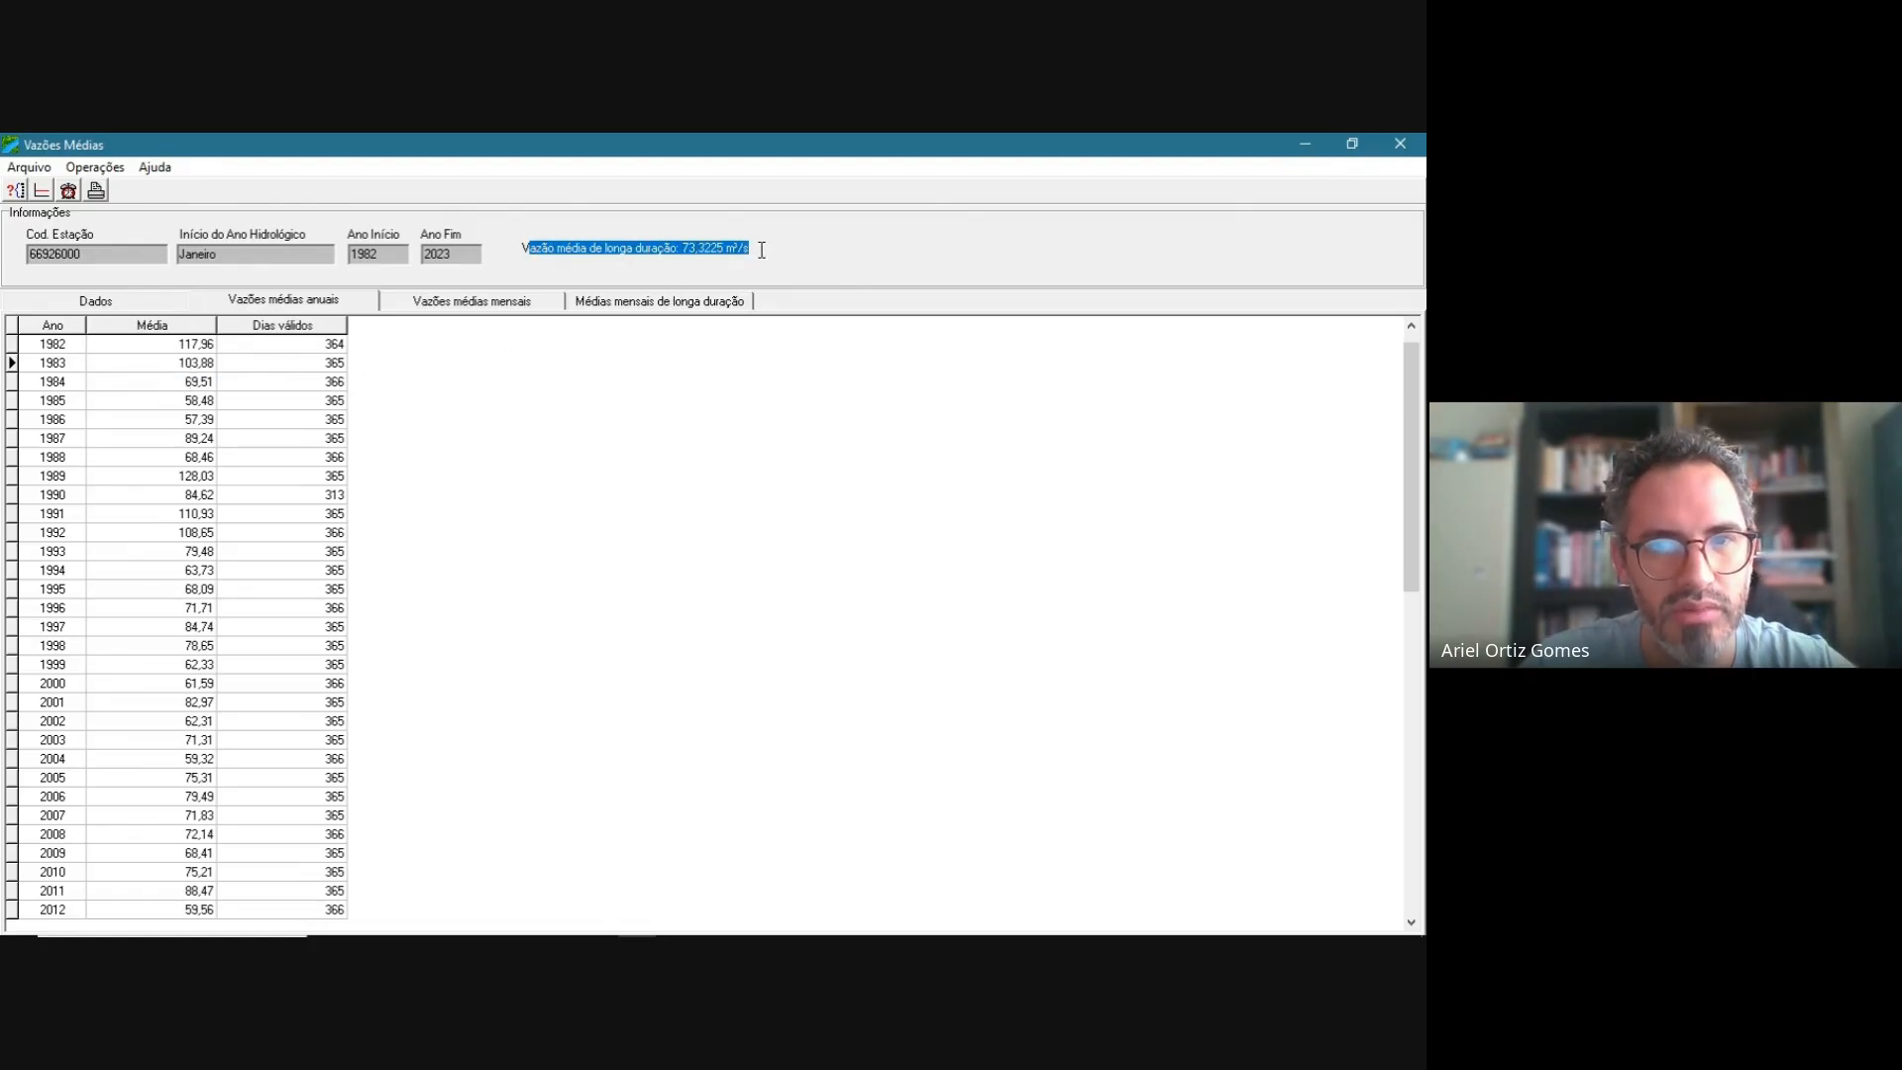
{"action": "left_click", "coordinate": [770, 250]}
{"action": "left_click_drag", "start_coordinate": [669, 247], "coordinate": [755, 247]}
{"action": "left_click", "coordinate": [797, 248]}
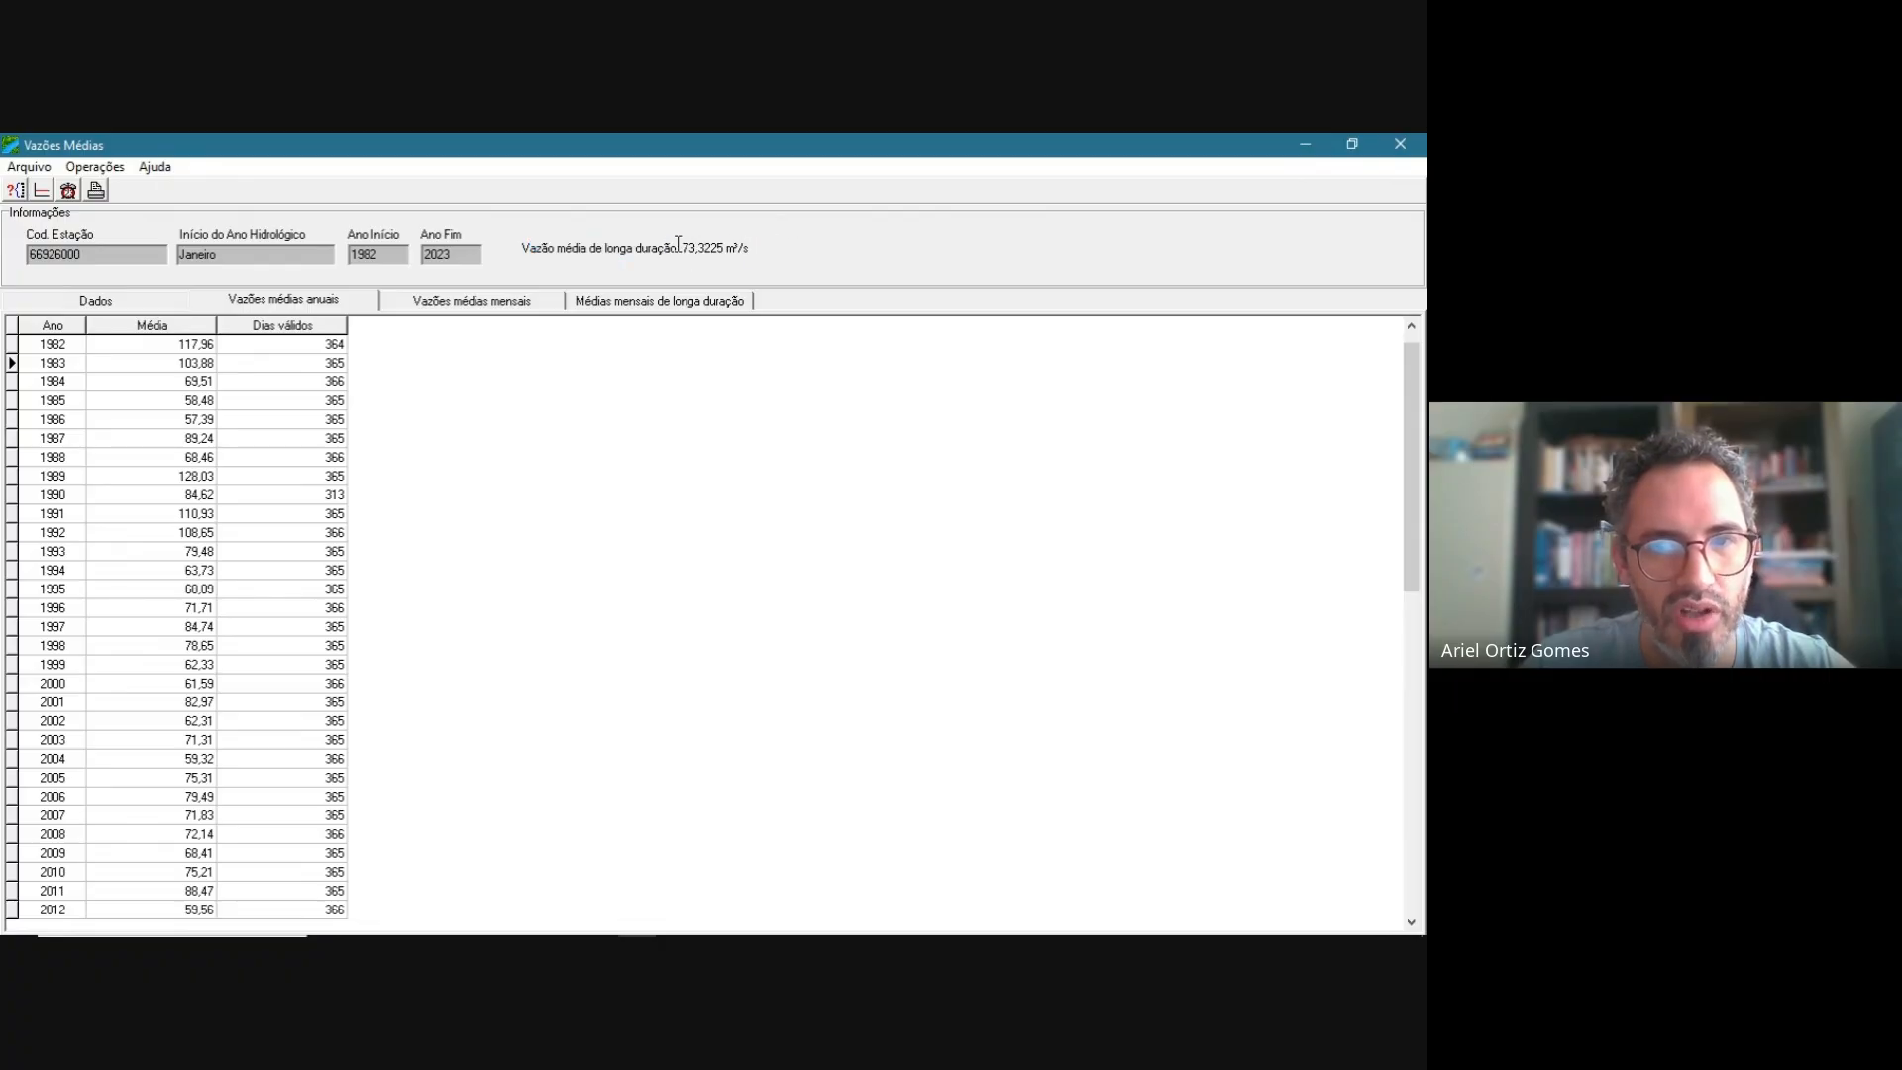
{"action": "left_click_drag", "start_coordinate": [541, 247], "coordinate": [735, 248]}
{"action": "left_click", "coordinate": [682, 248]}
{"action": "left_click", "coordinate": [798, 255]}
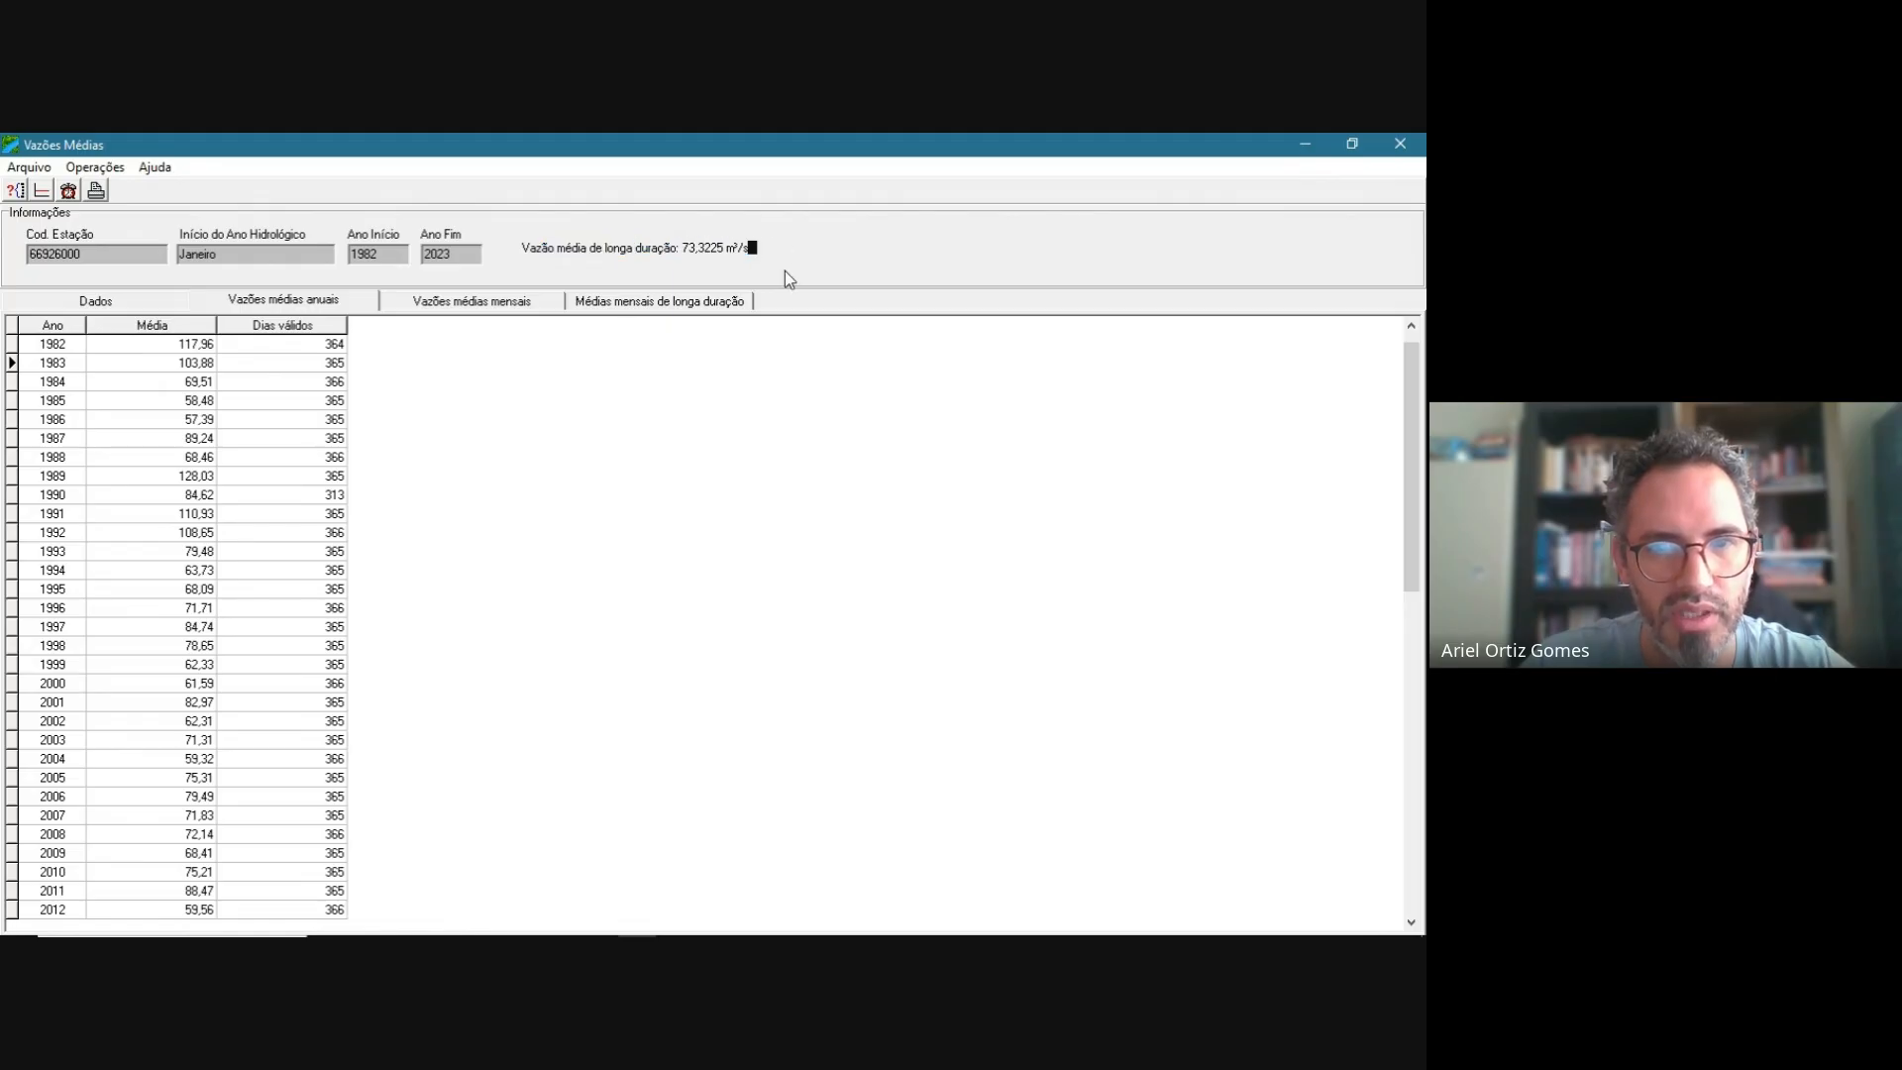
- Examine the long-term monthly mean flows from January through December
{"action": "left_click", "coordinate": [650, 306]}
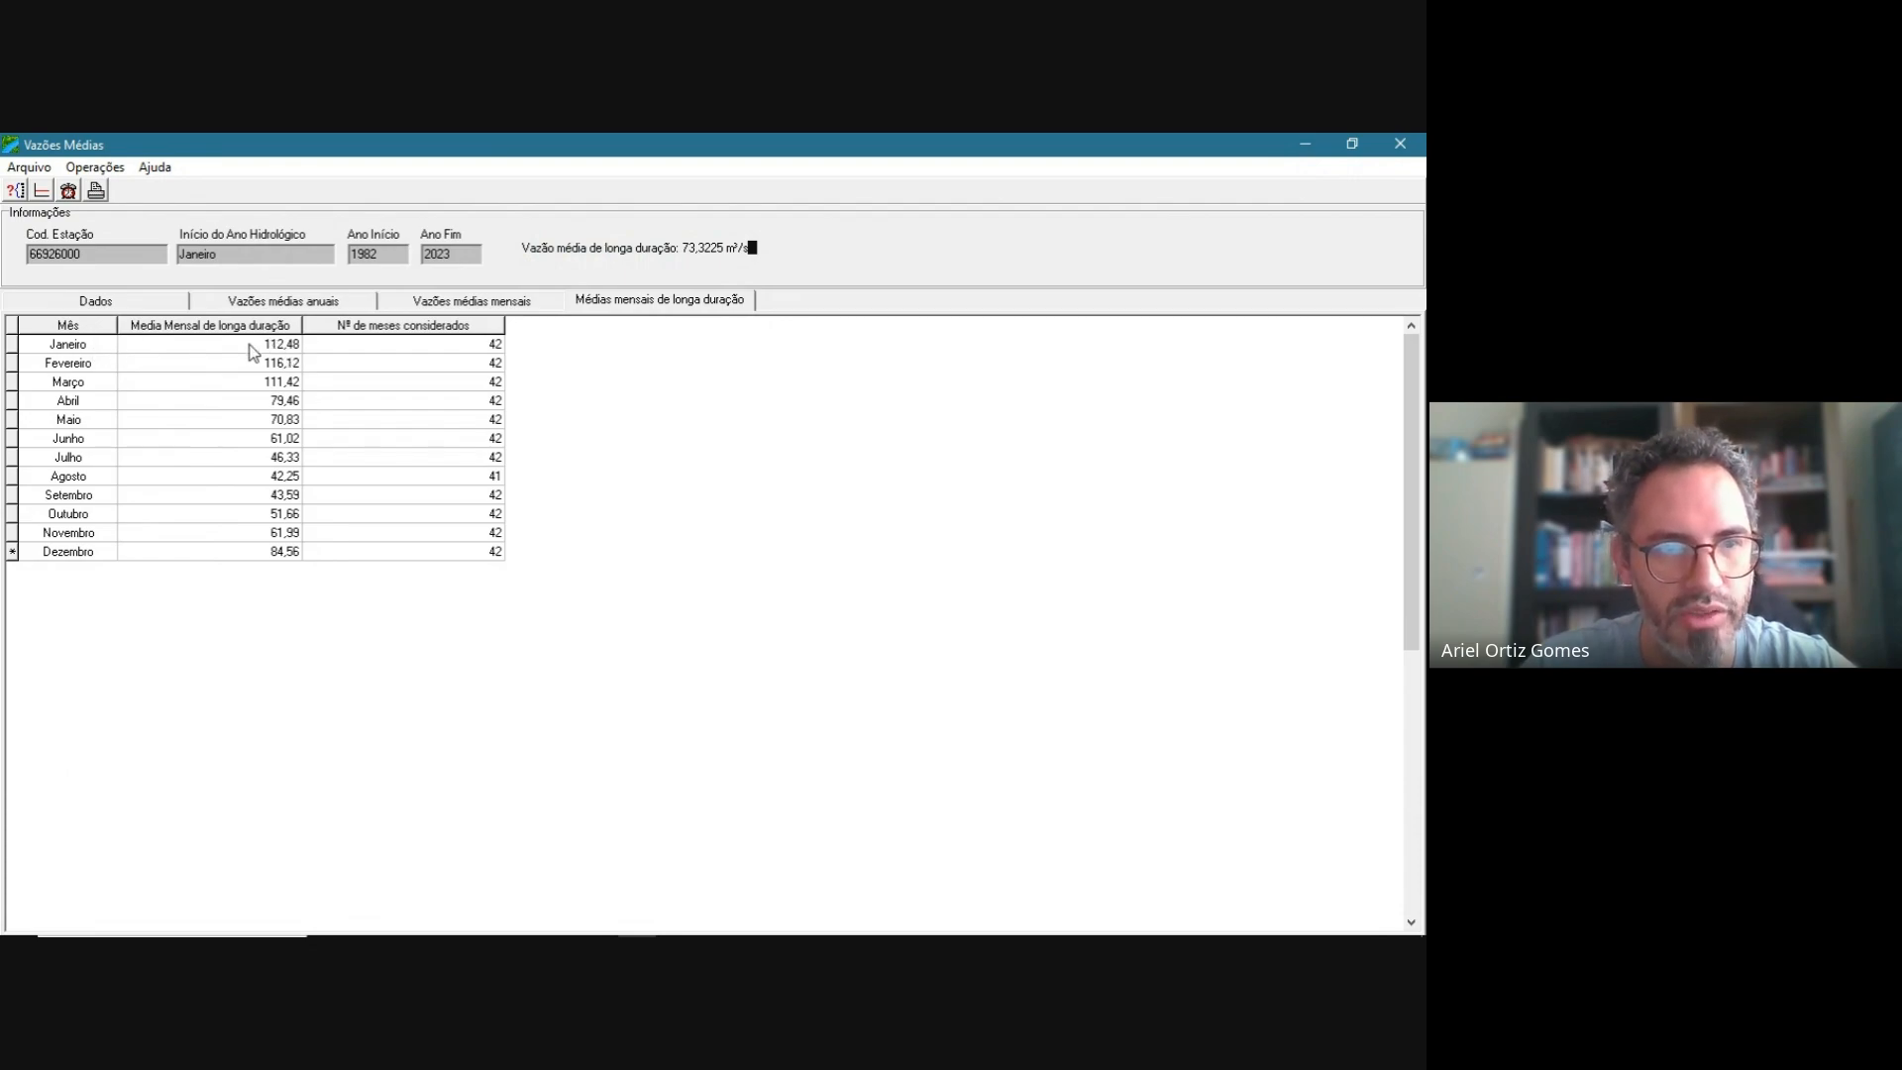
{"action": "scroll", "coordinate": [83, 349], "scroll_direction": "down", "scroll_amount": 3}
{"action": "left_click", "coordinate": [83, 349]}
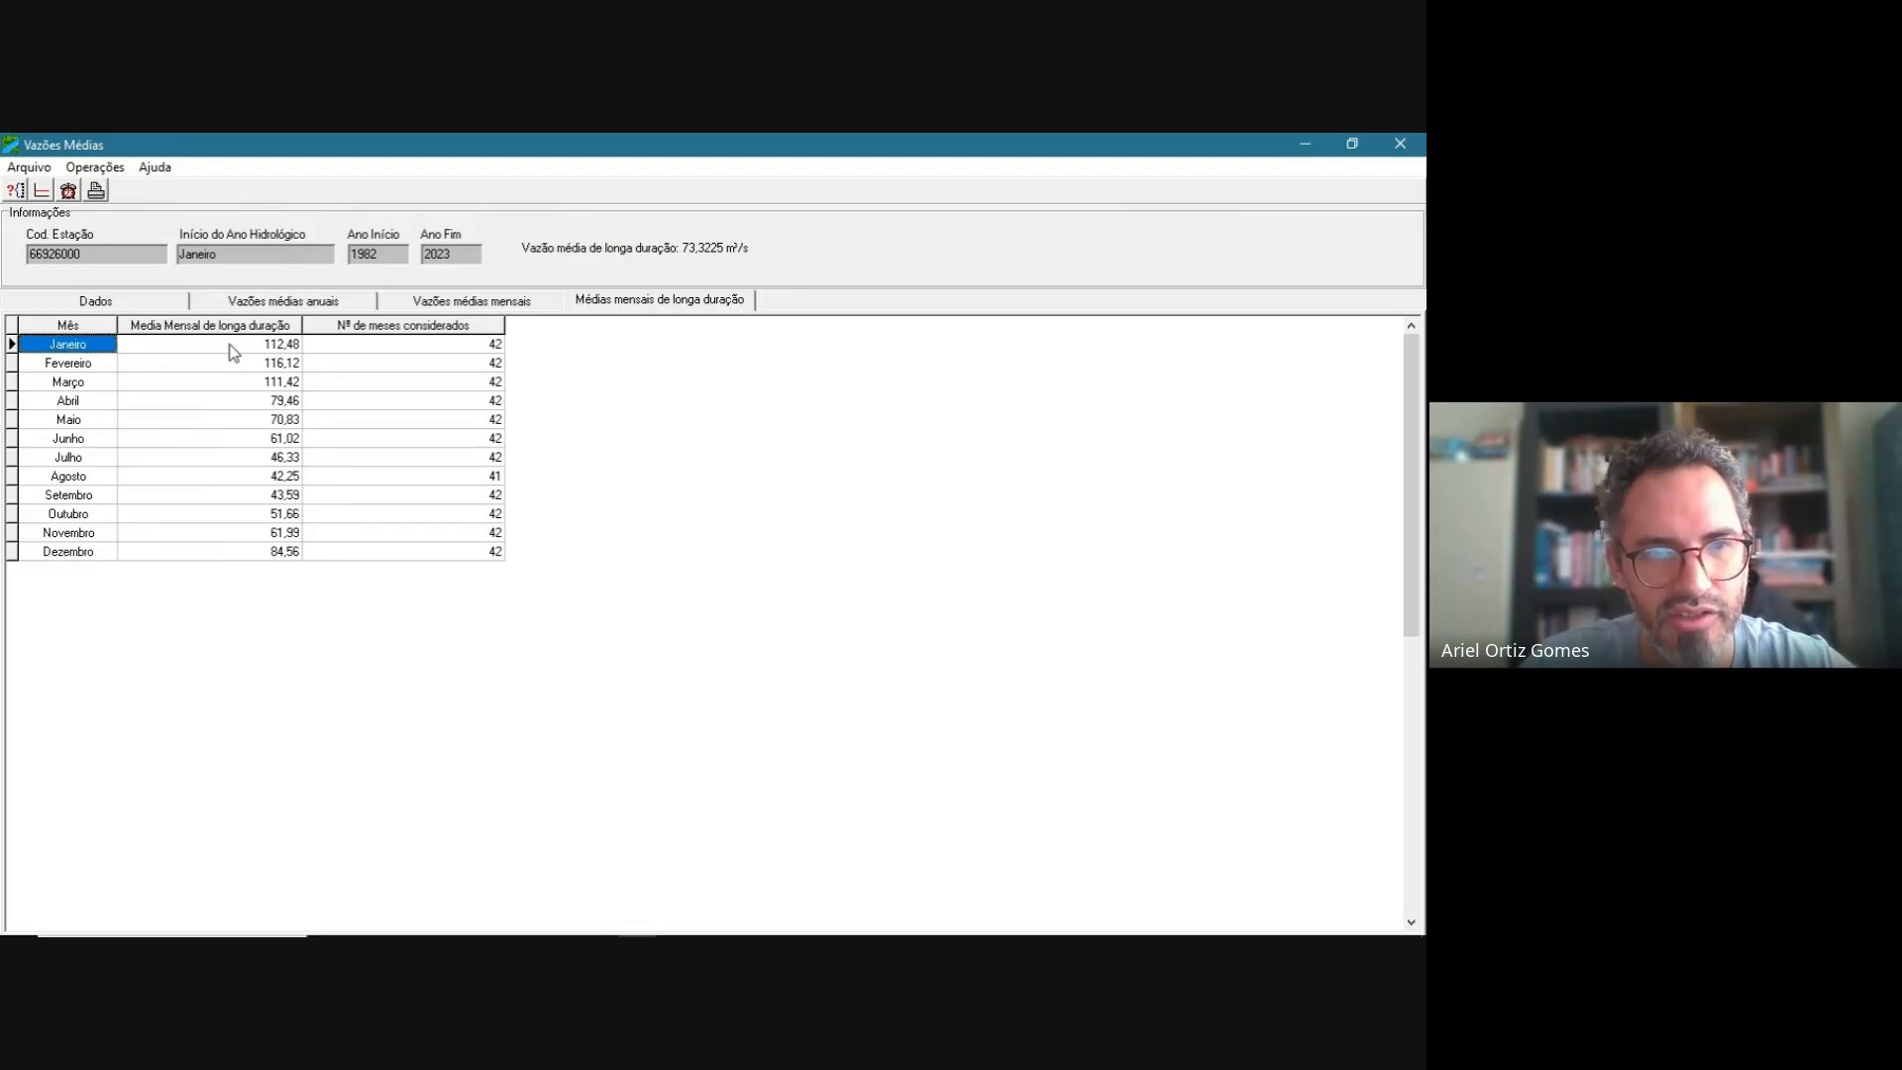
{"action": "left_click", "coordinate": [234, 351]}
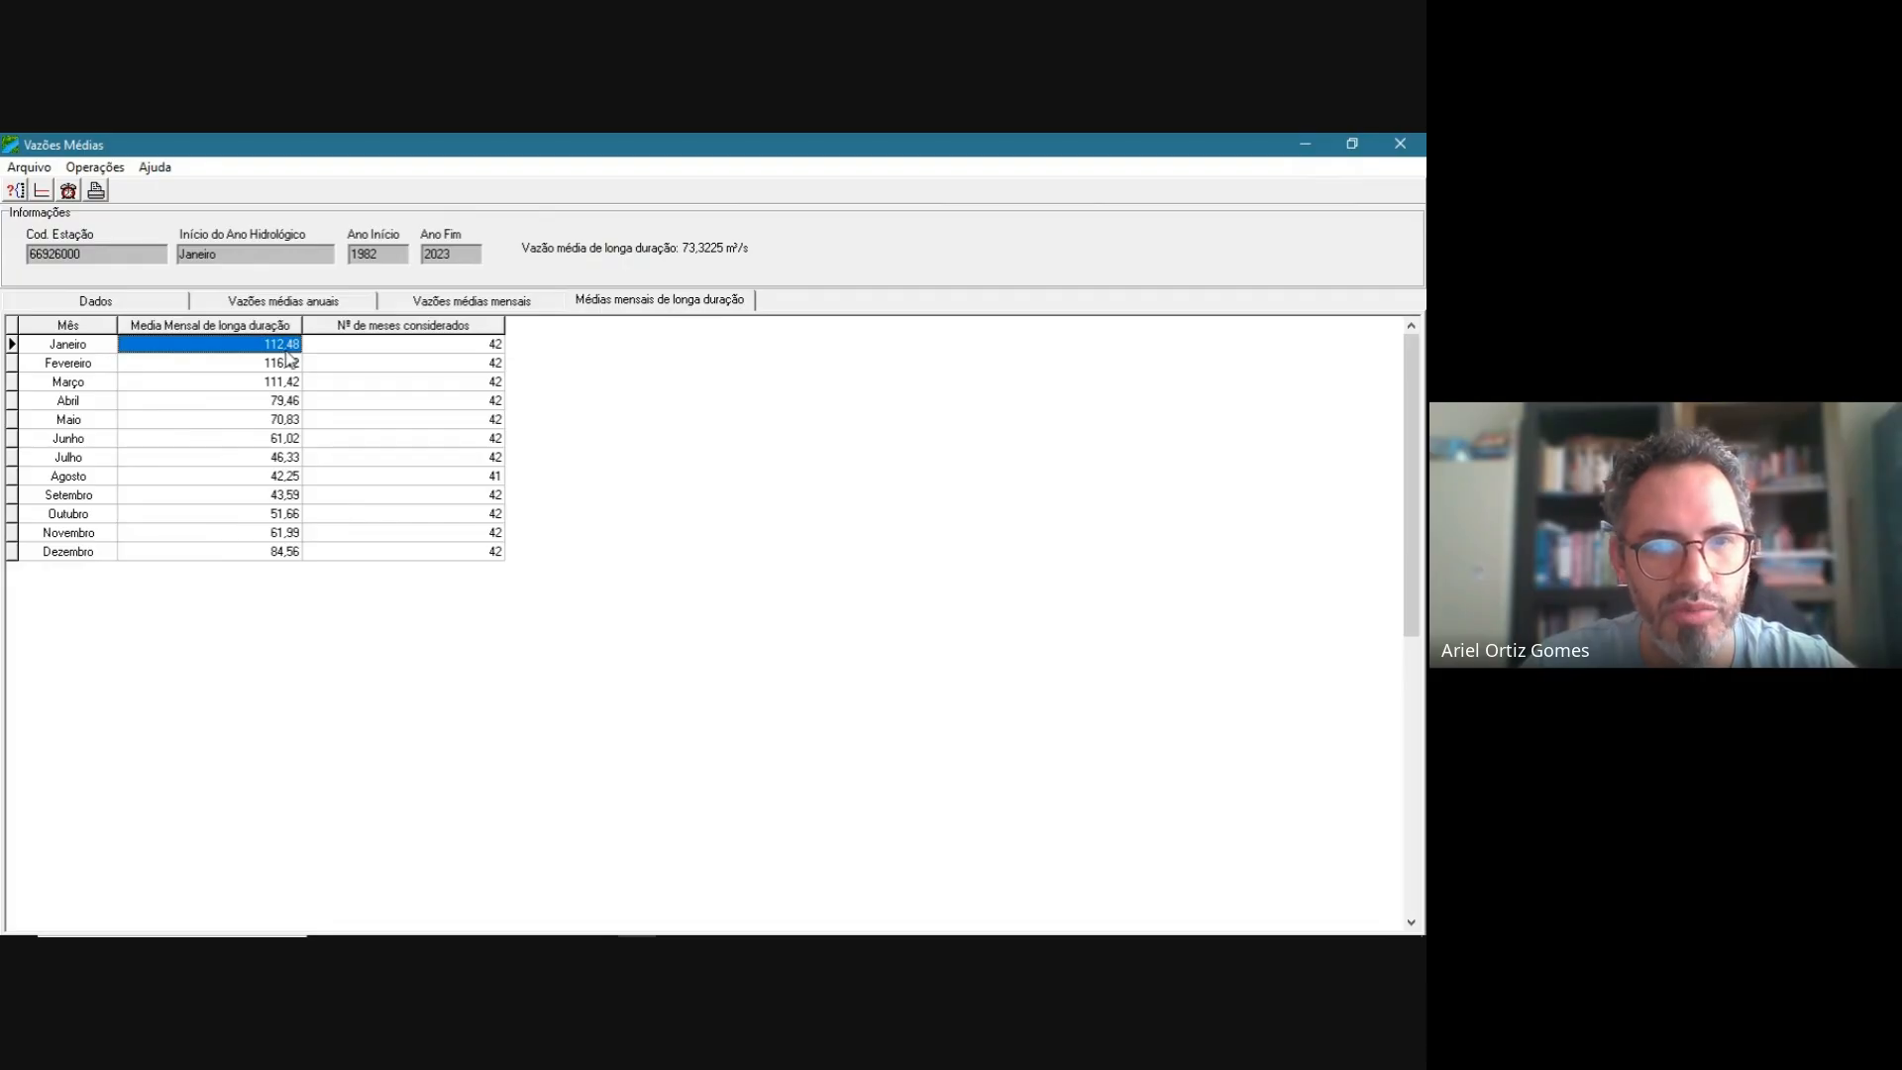
{"action": "left_click", "coordinate": [240, 362]}
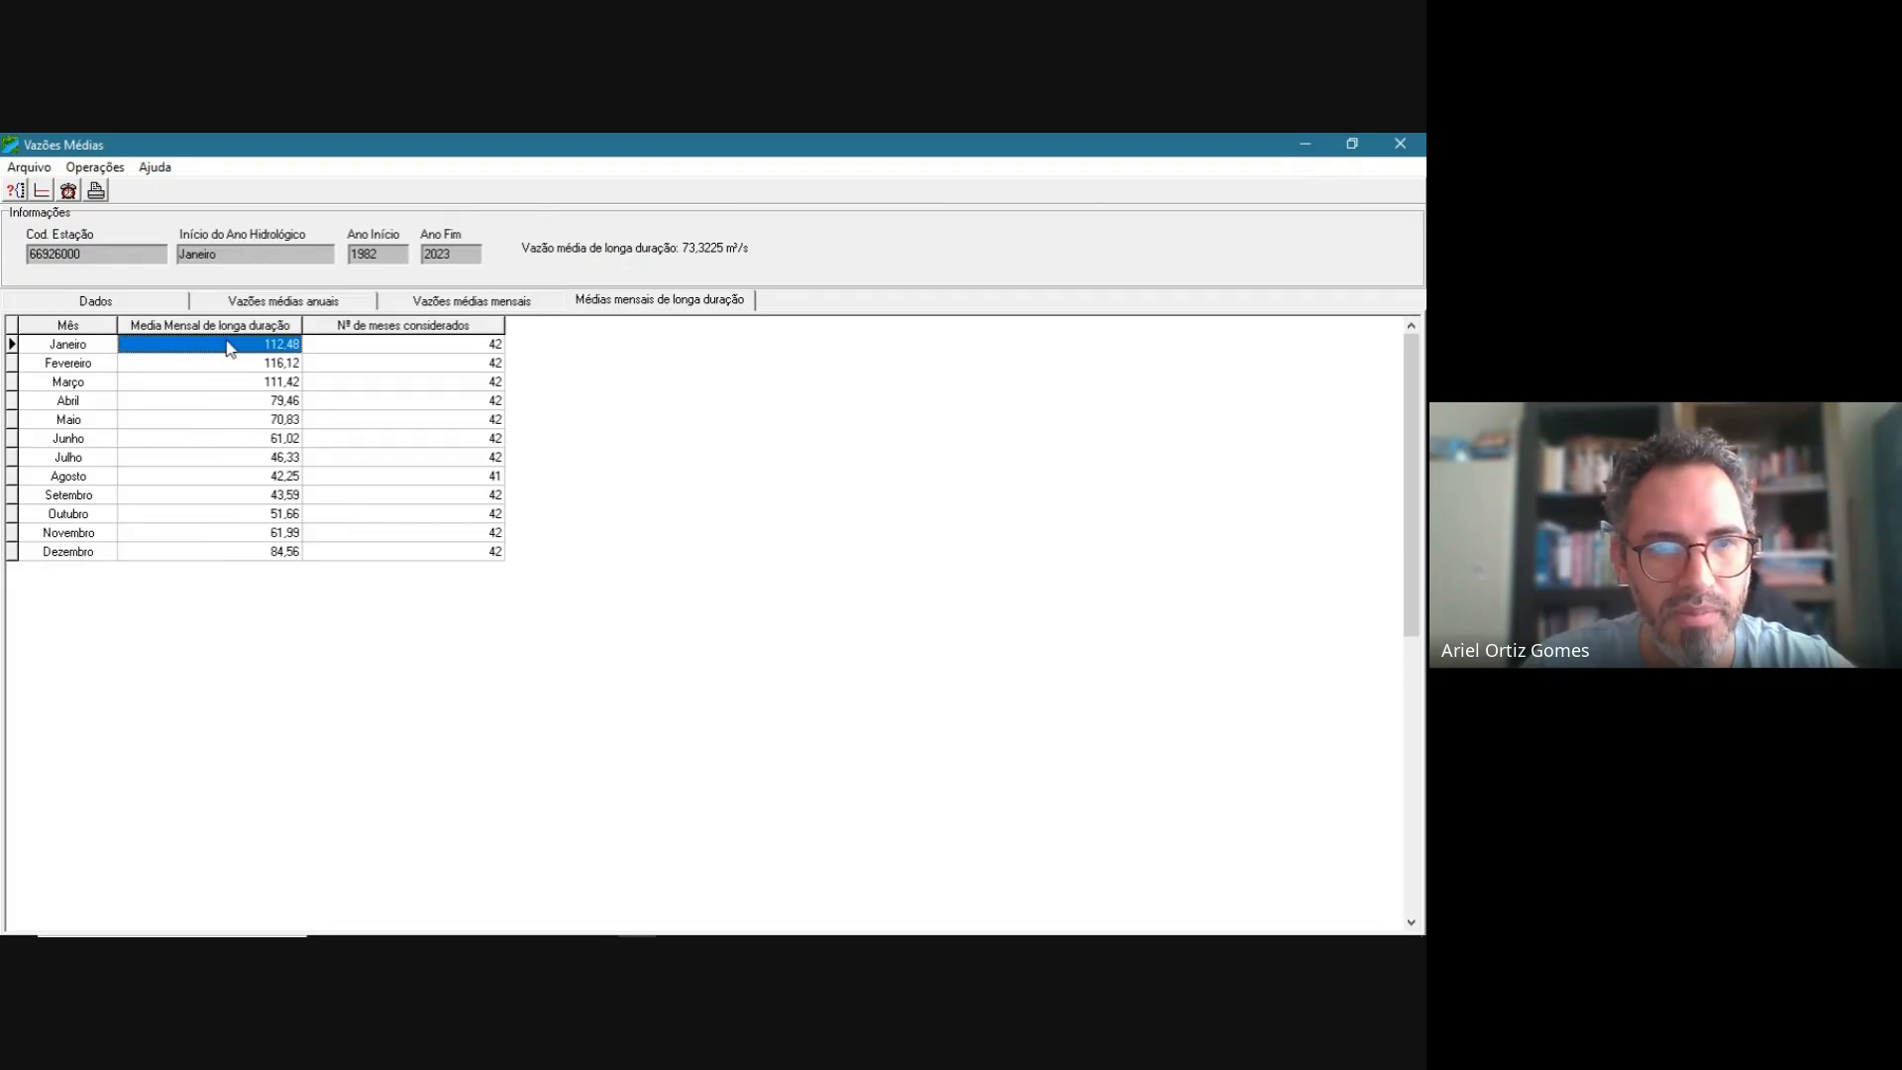
{"action": "left_click_drag", "start_coordinate": [222, 367], "coordinate": [211, 564]}
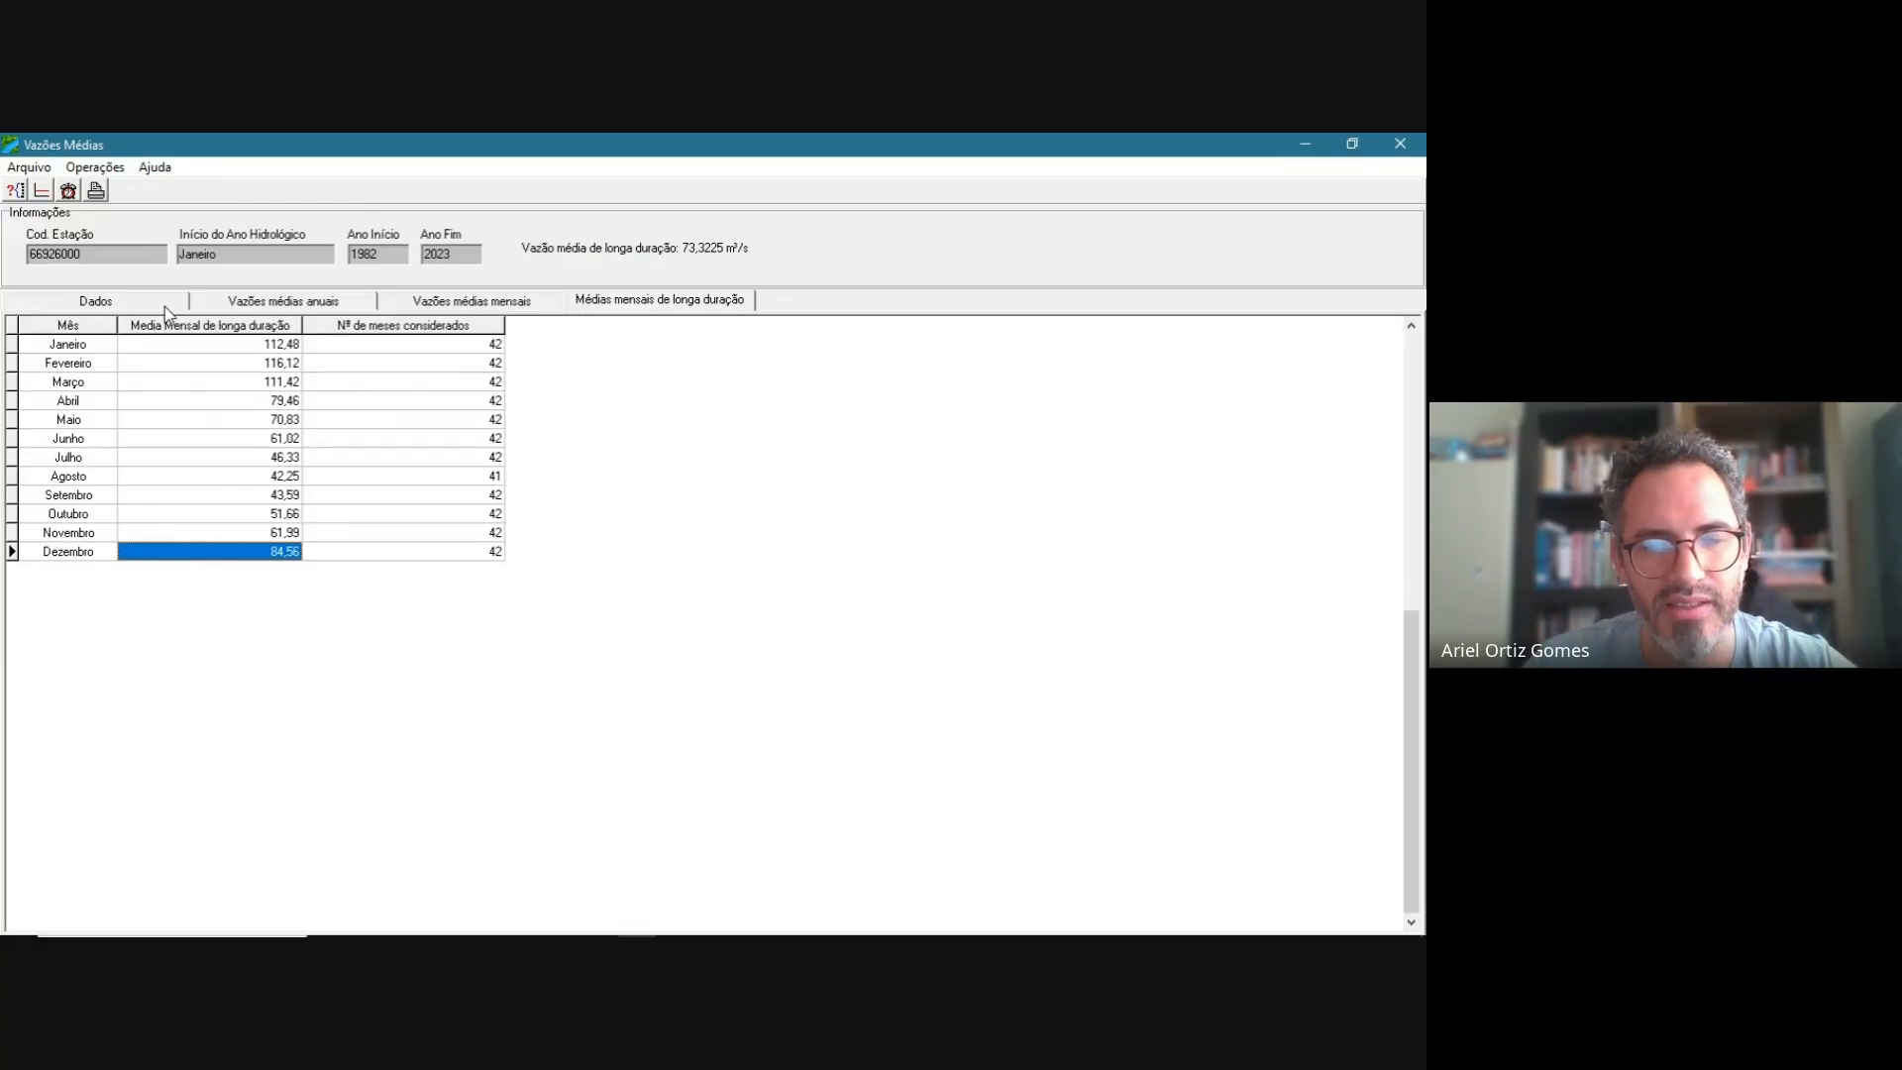
- Open the stationarity test for the annual mean series and examine its continuous and custom comparisons, the latter at 1% and 5% significance
{"action": "left_click", "coordinate": [68, 191]}
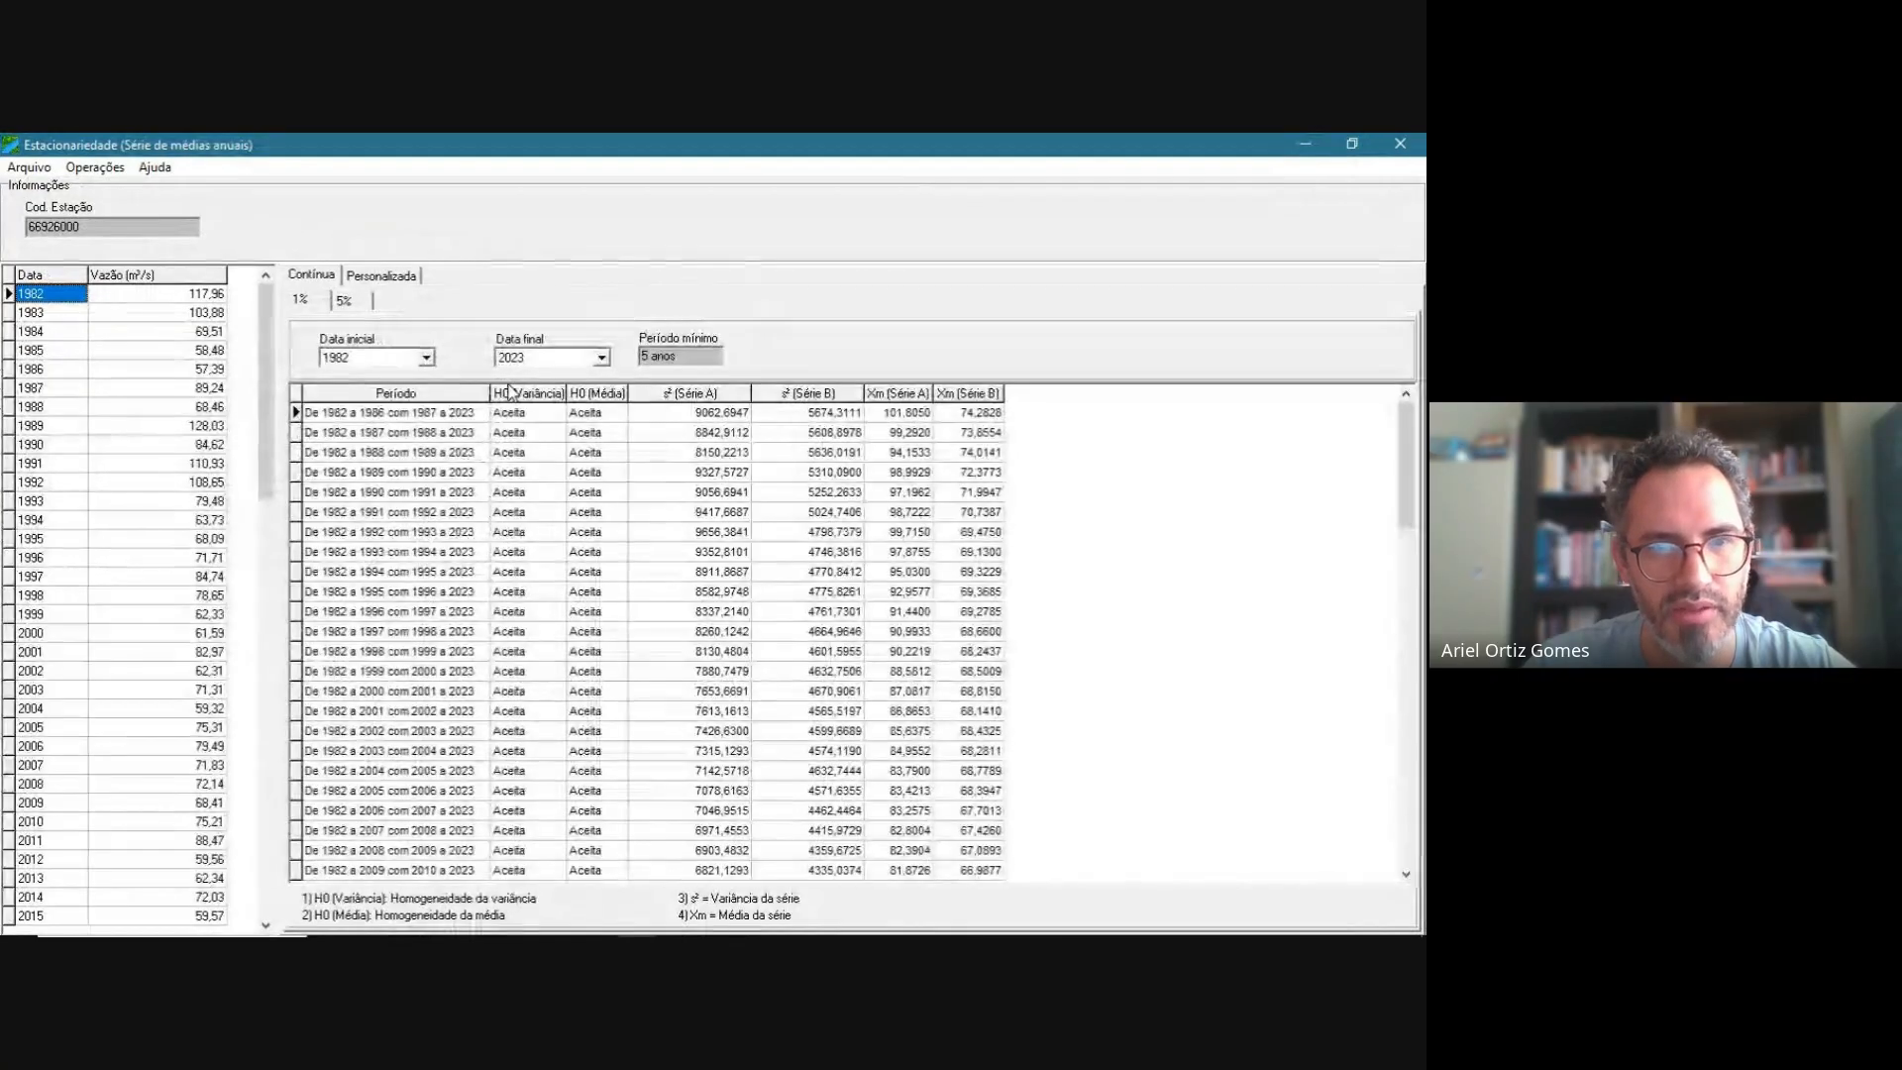
{"action": "left_click", "coordinate": [318, 281]}
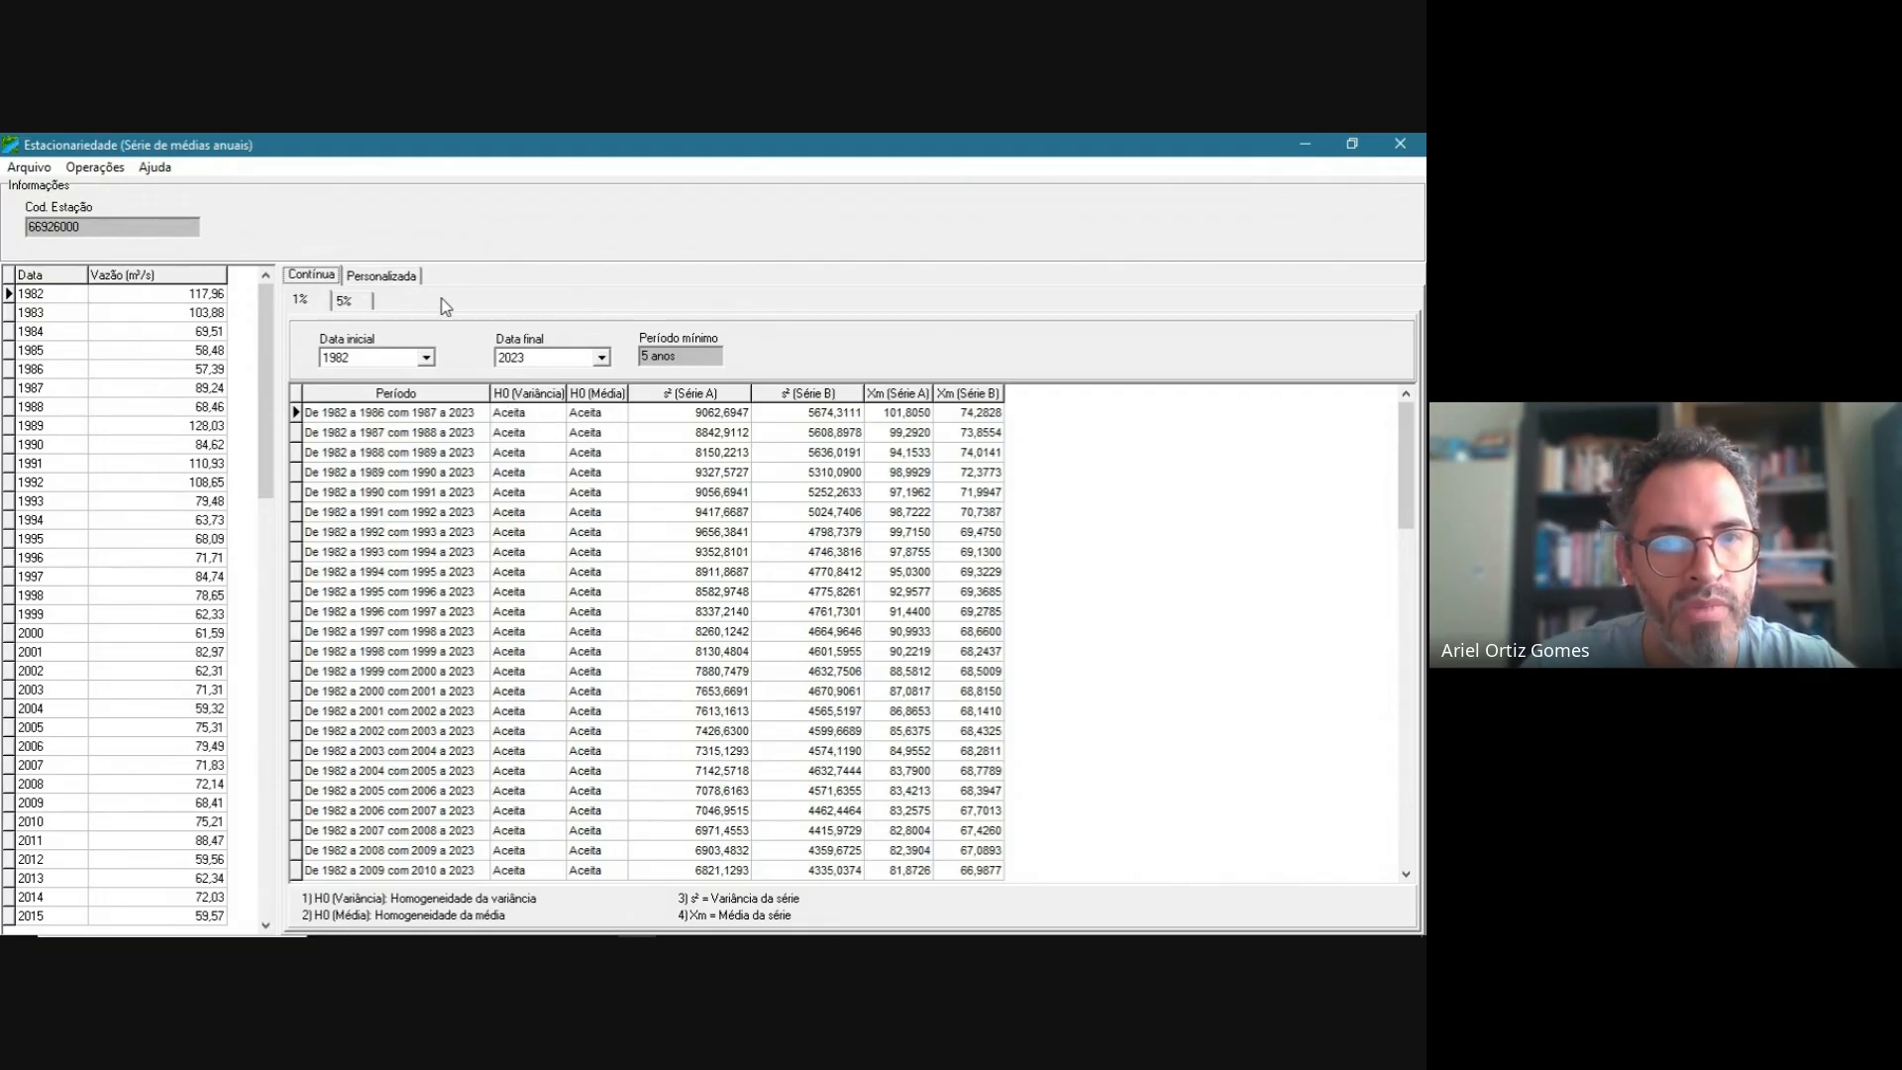
{"action": "left_click", "coordinate": [384, 278]}
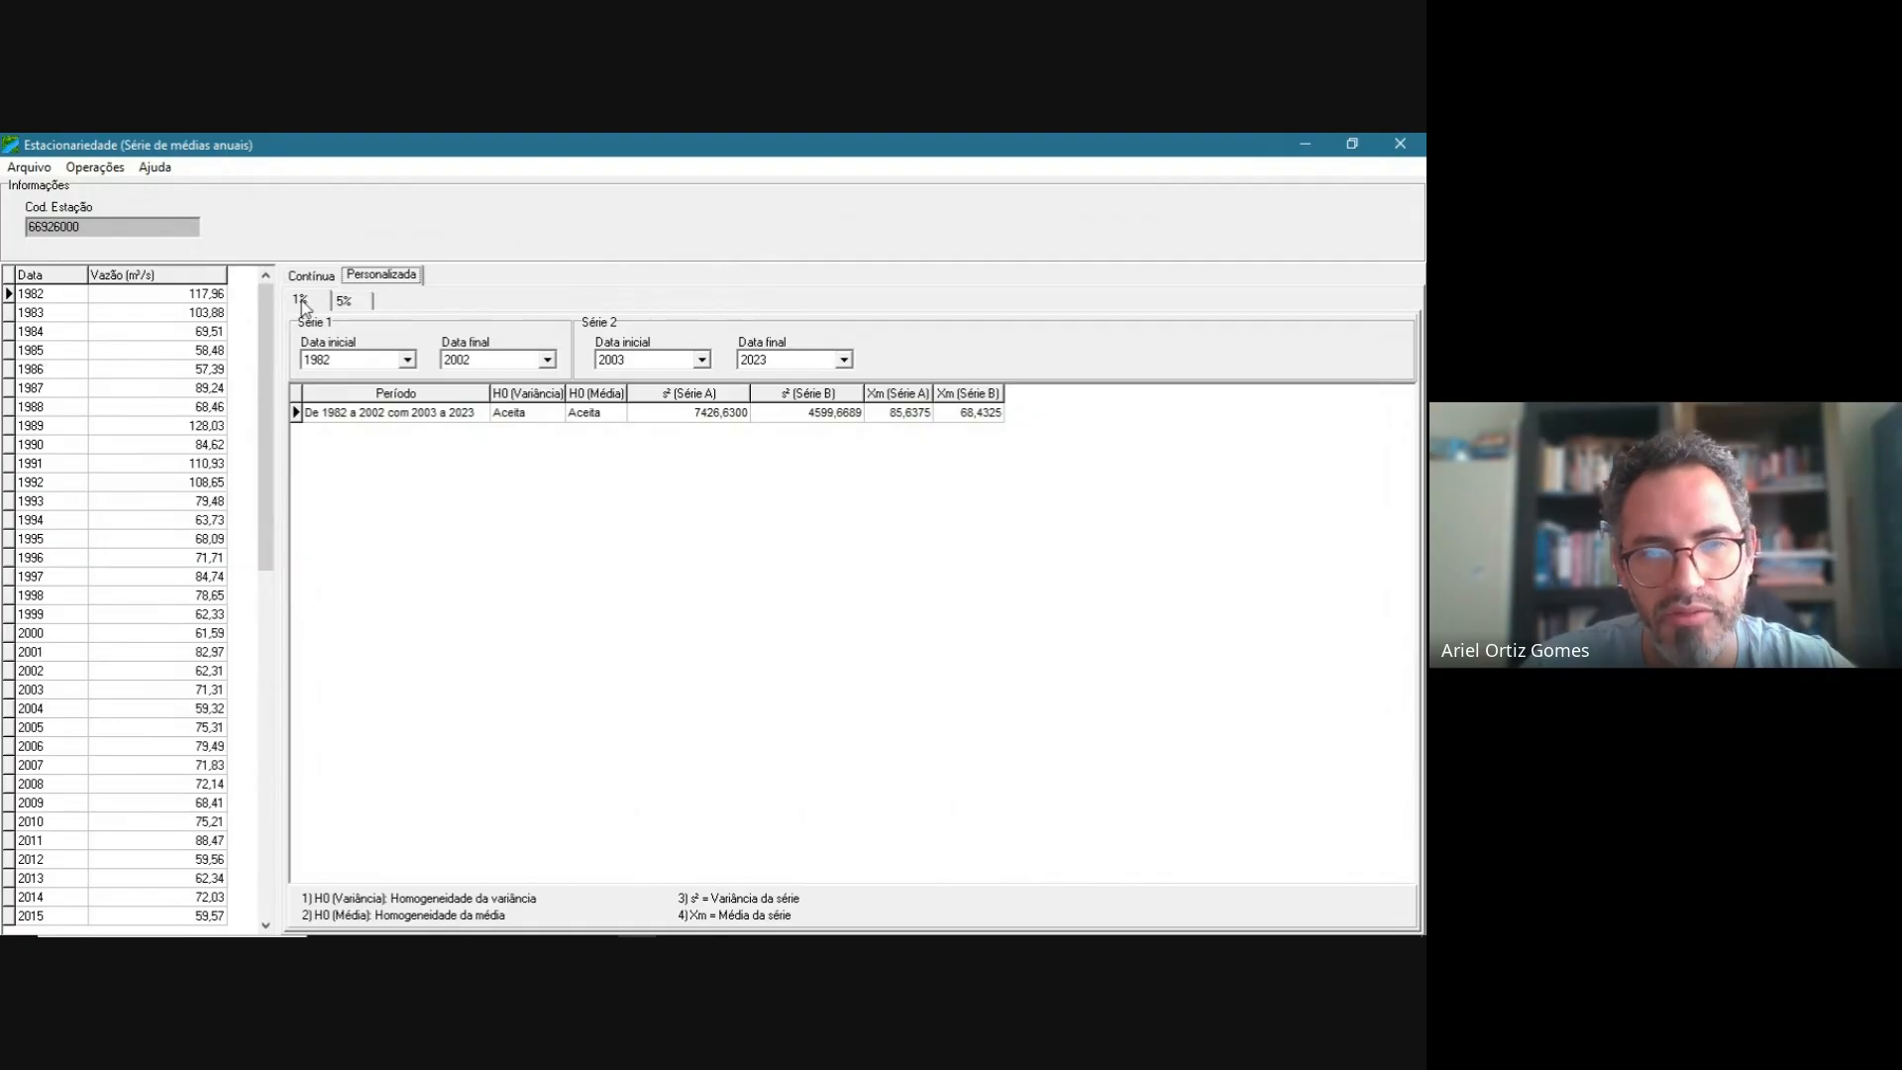
{"action": "left_click", "coordinate": [362, 311]}
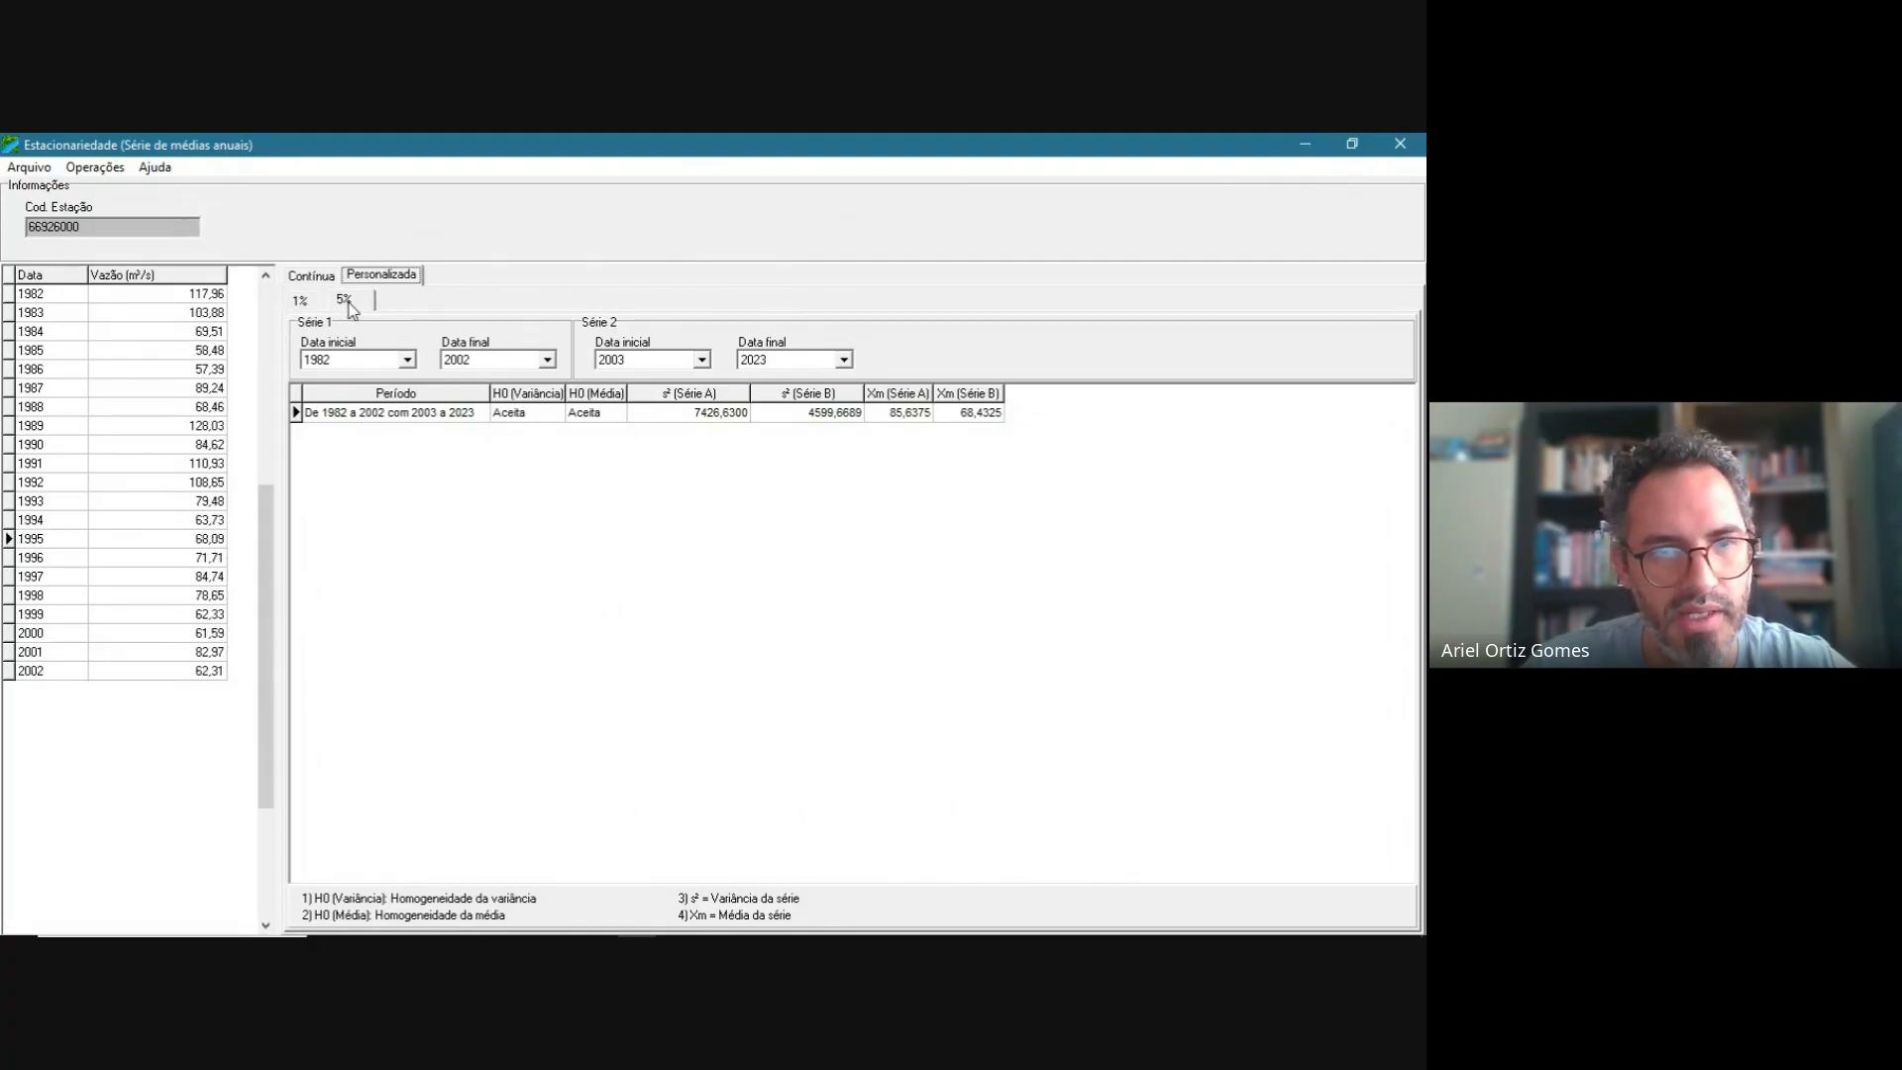
{"action": "left_click", "coordinate": [303, 301]}
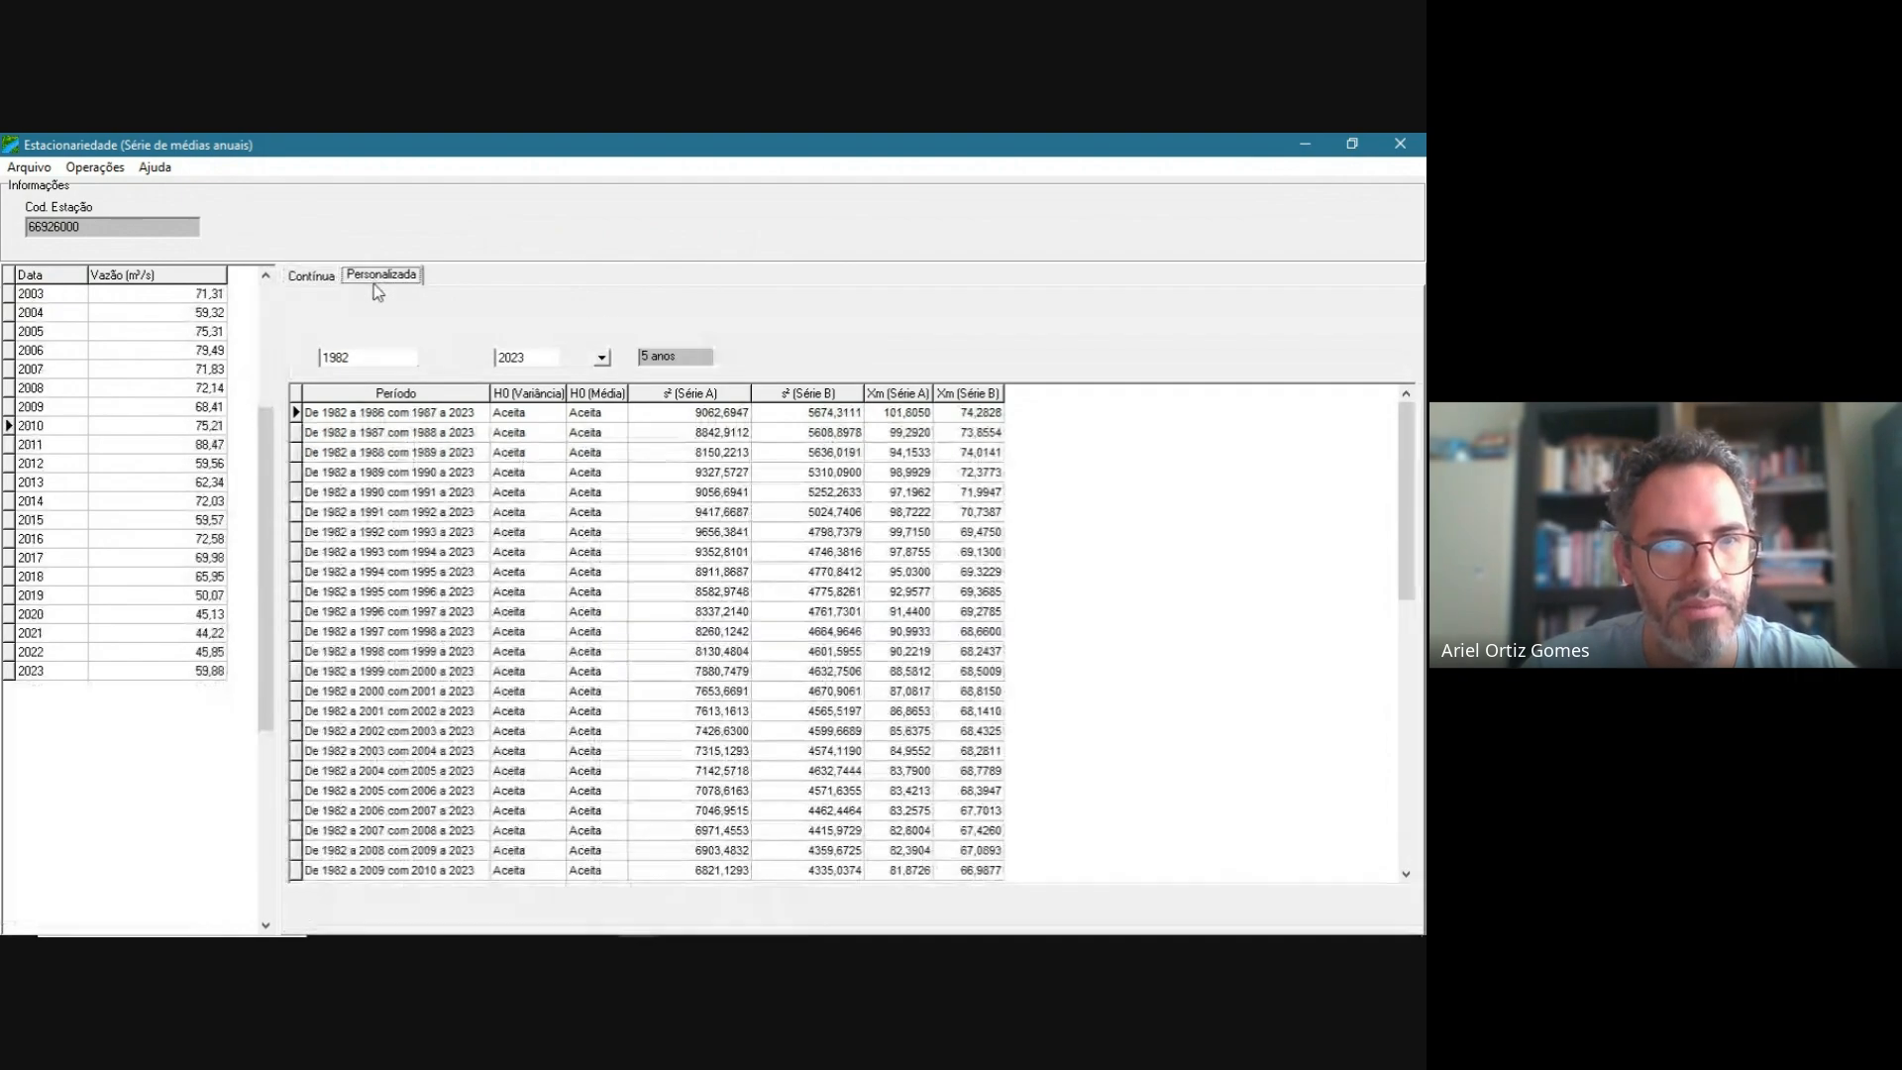
- Close the stationarity test and return to the annual mean flows for 1982 to 2023
{"action": "left_click", "coordinate": [95, 174]}
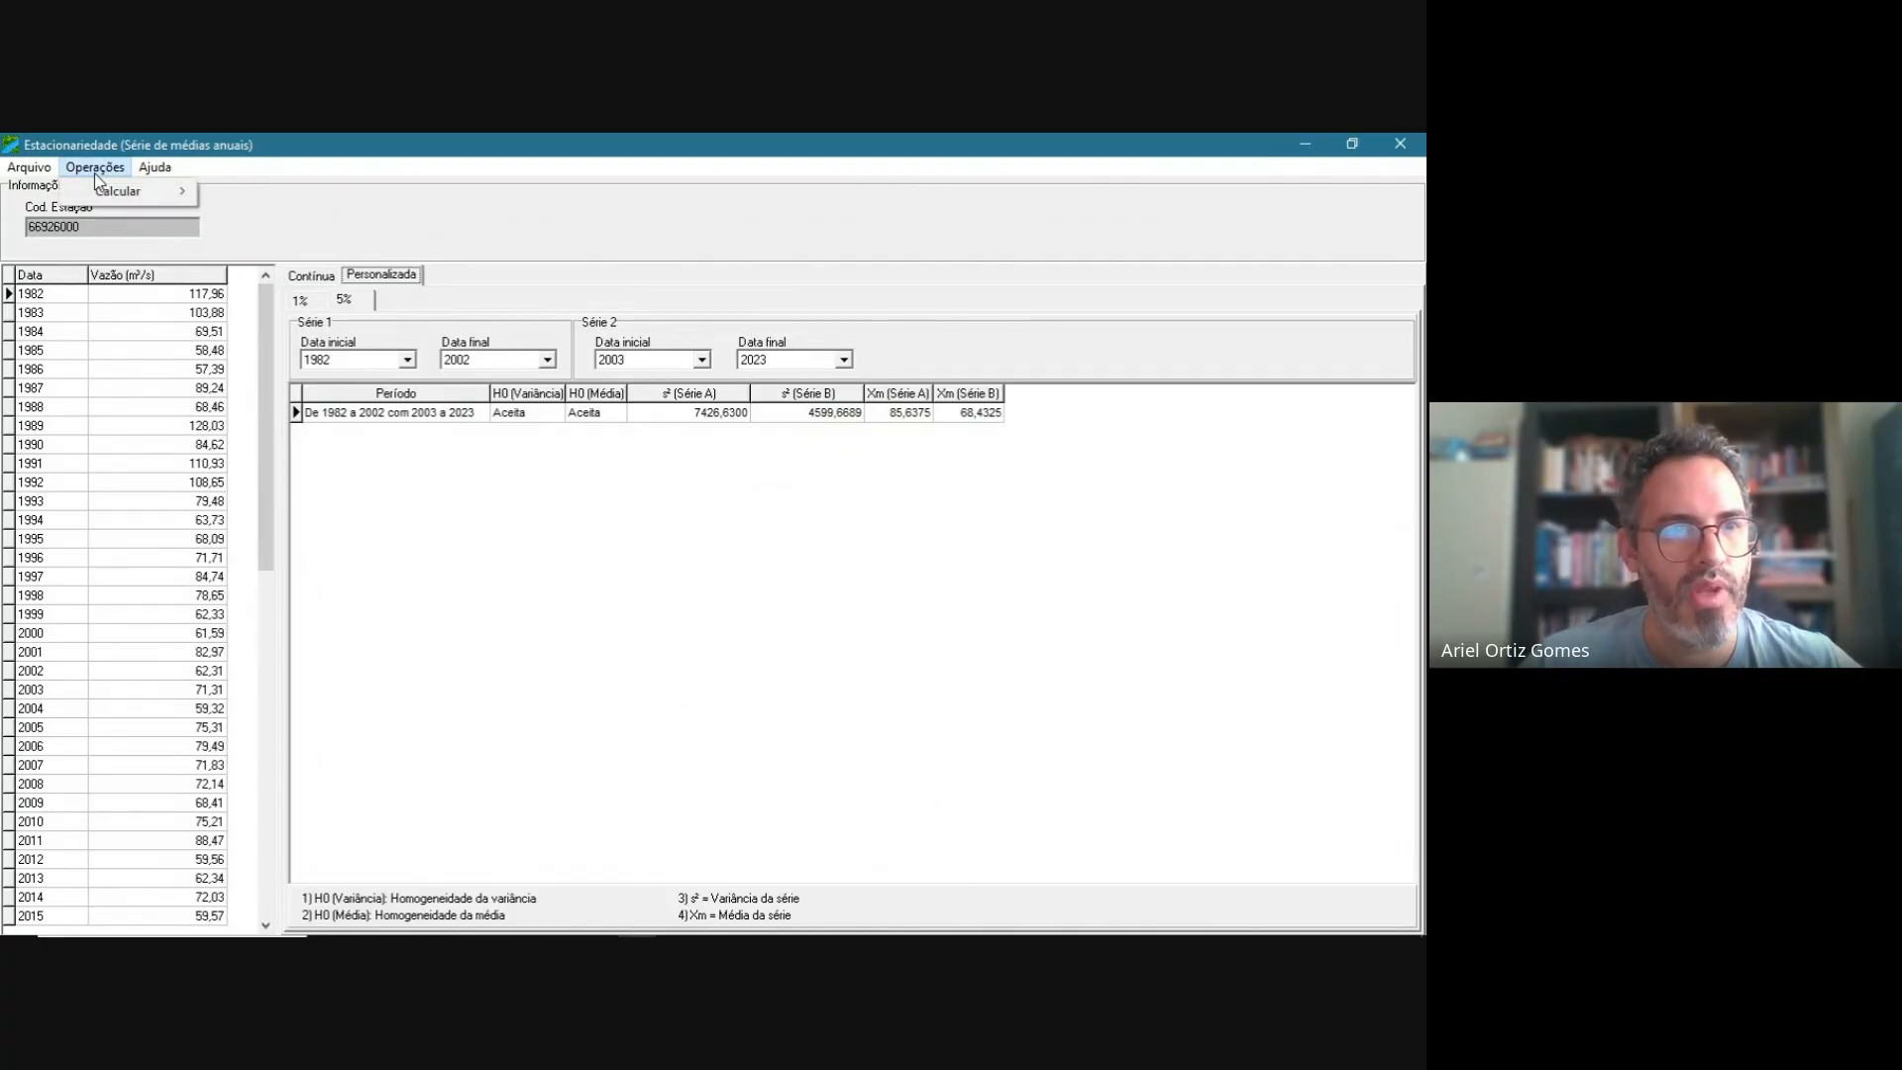
{"action": "left_click", "coordinate": [1410, 151]}
{"action": "left_click", "coordinate": [1411, 152]}
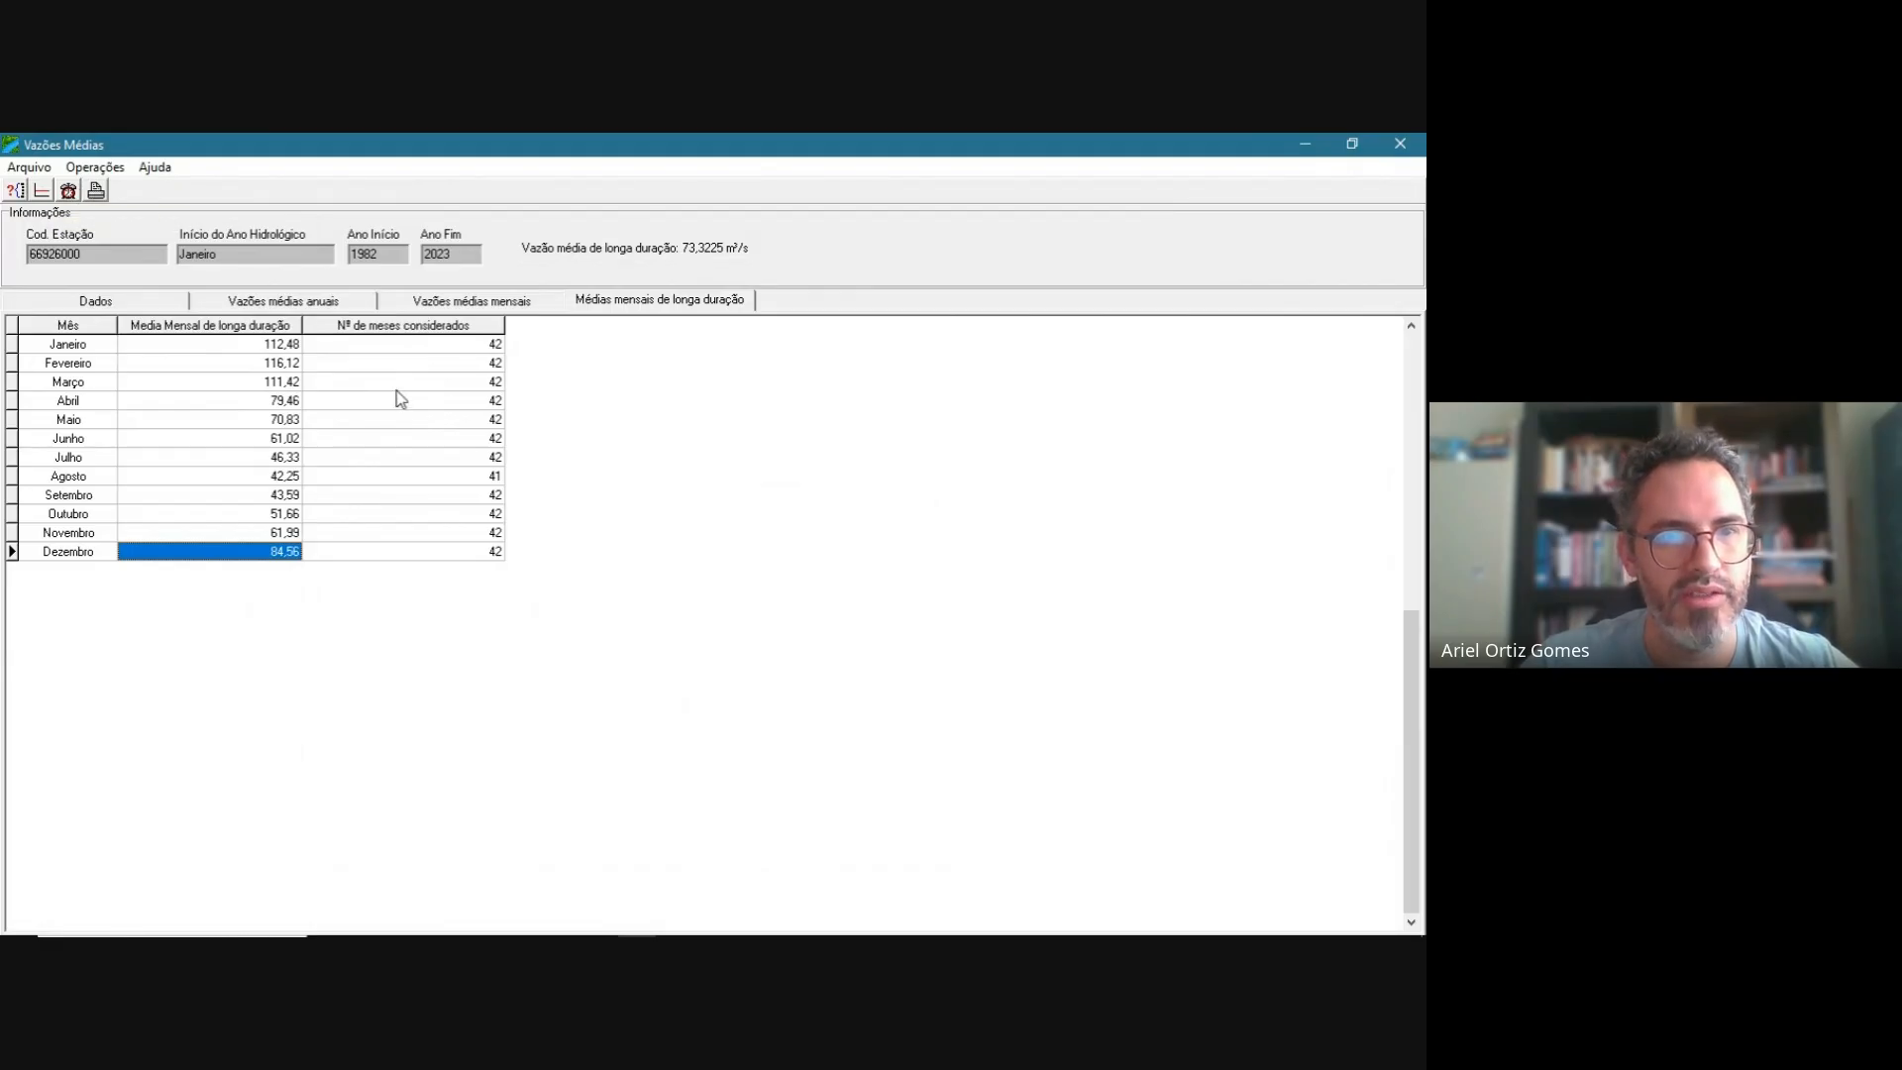
{"action": "left_click", "coordinate": [273, 307]}
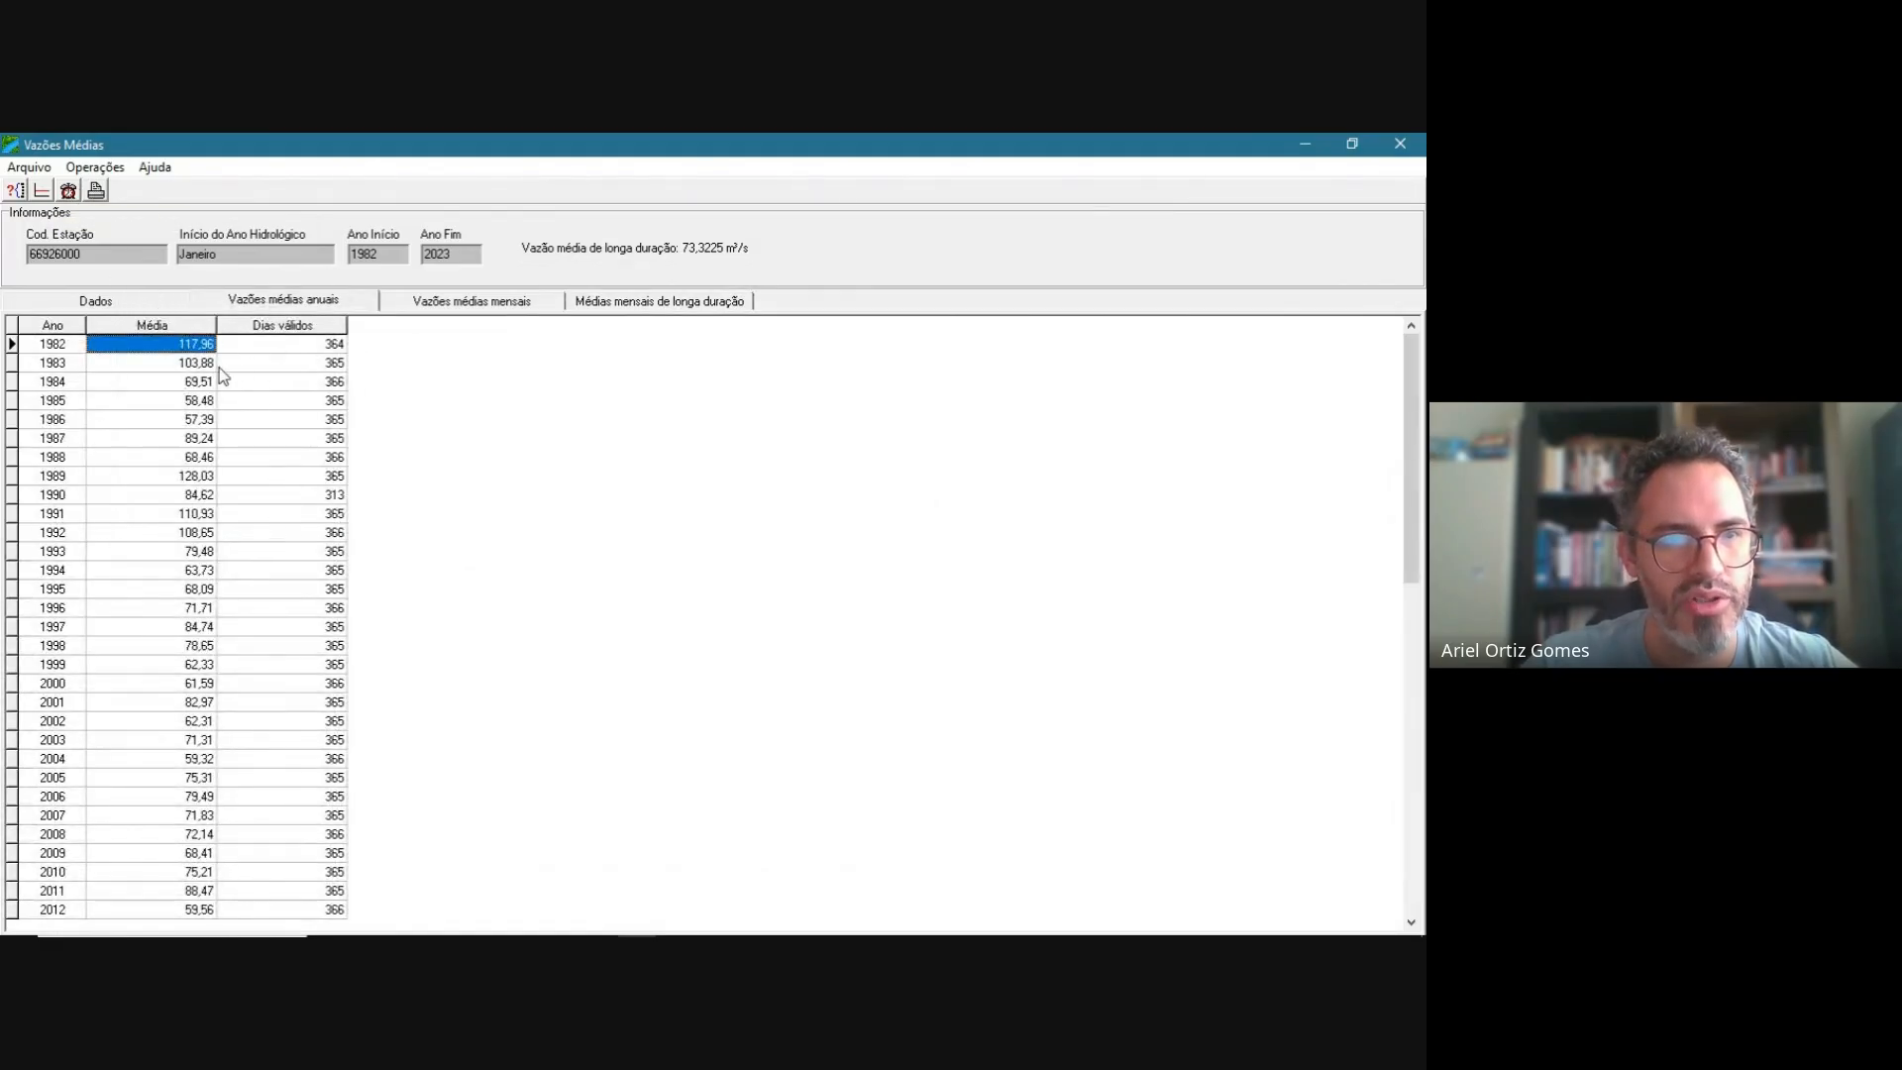
- Export the annual mean flows in XLS format and switch to the resulting Excel workbook
{"action": "left_click", "coordinate": [32, 171]}
{"action": "mouse_move", "coordinate": [77, 179]}
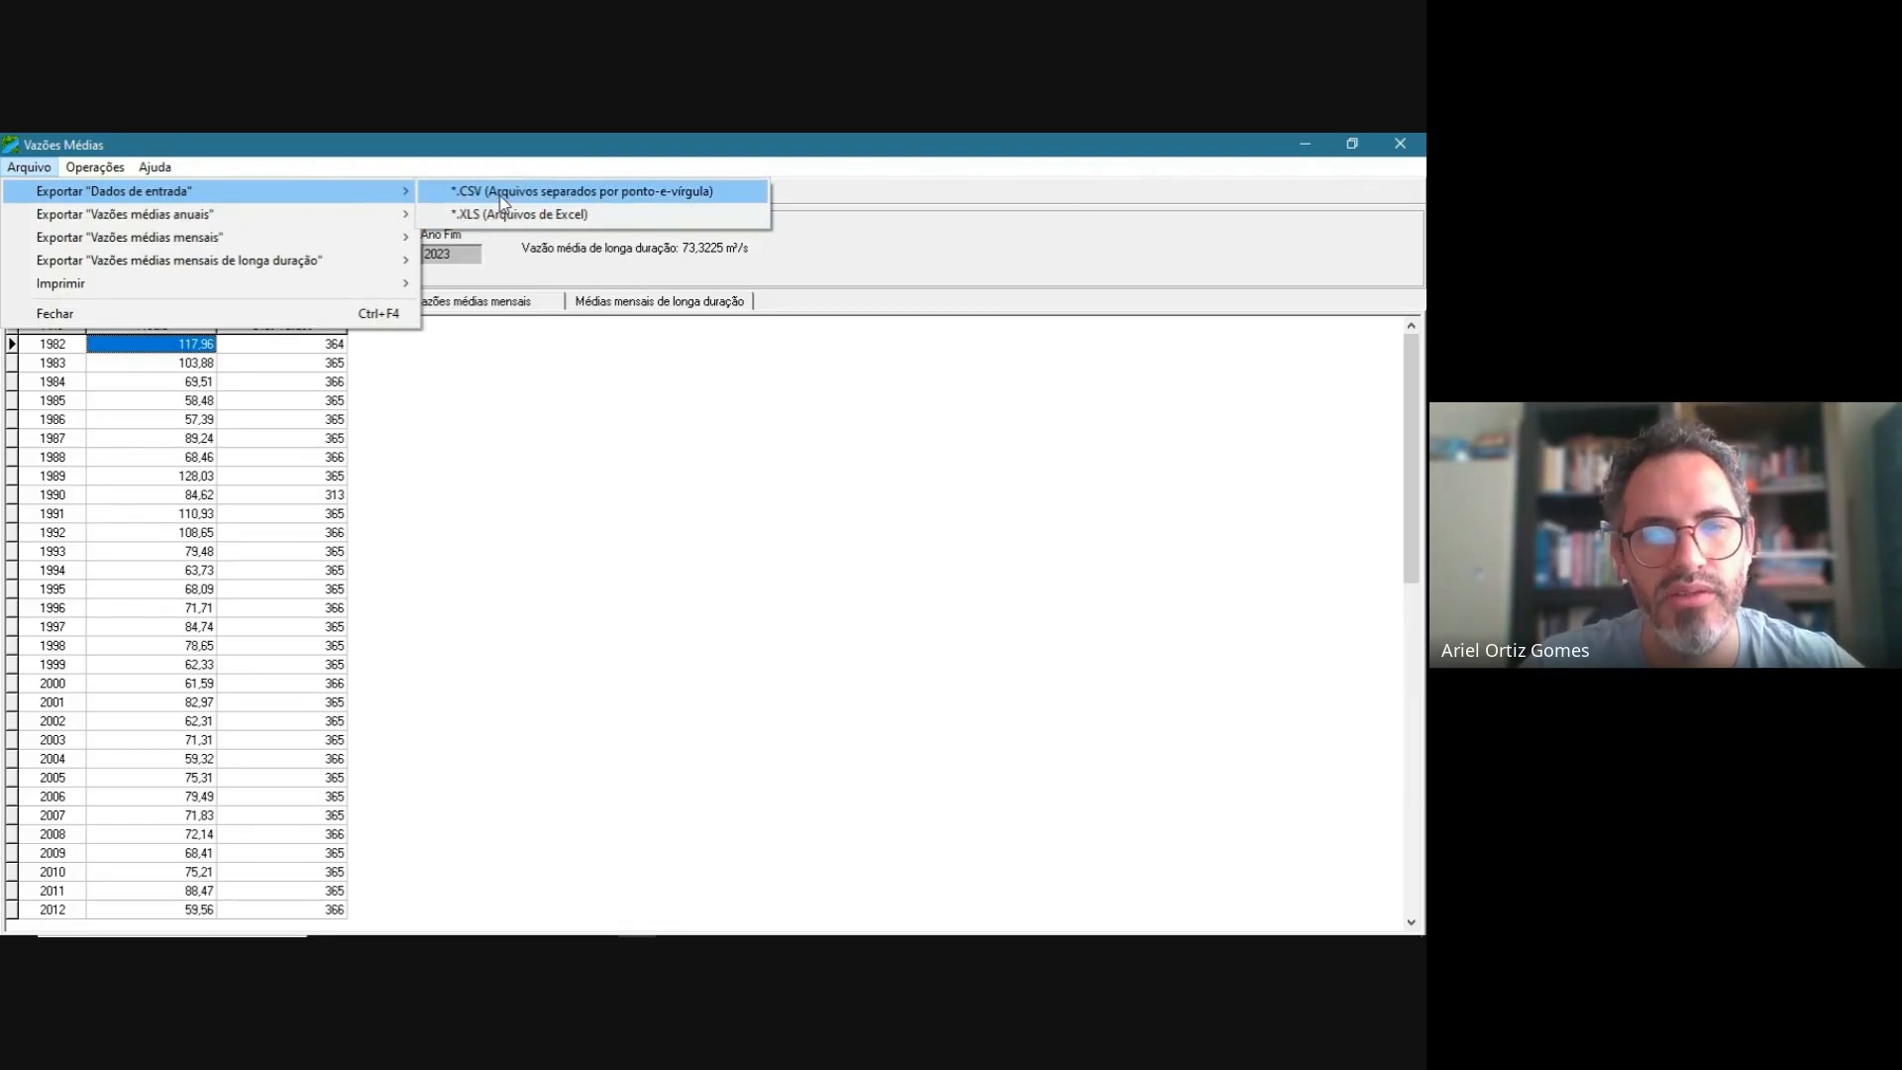
{"action": "mouse_move", "coordinate": [277, 216]}
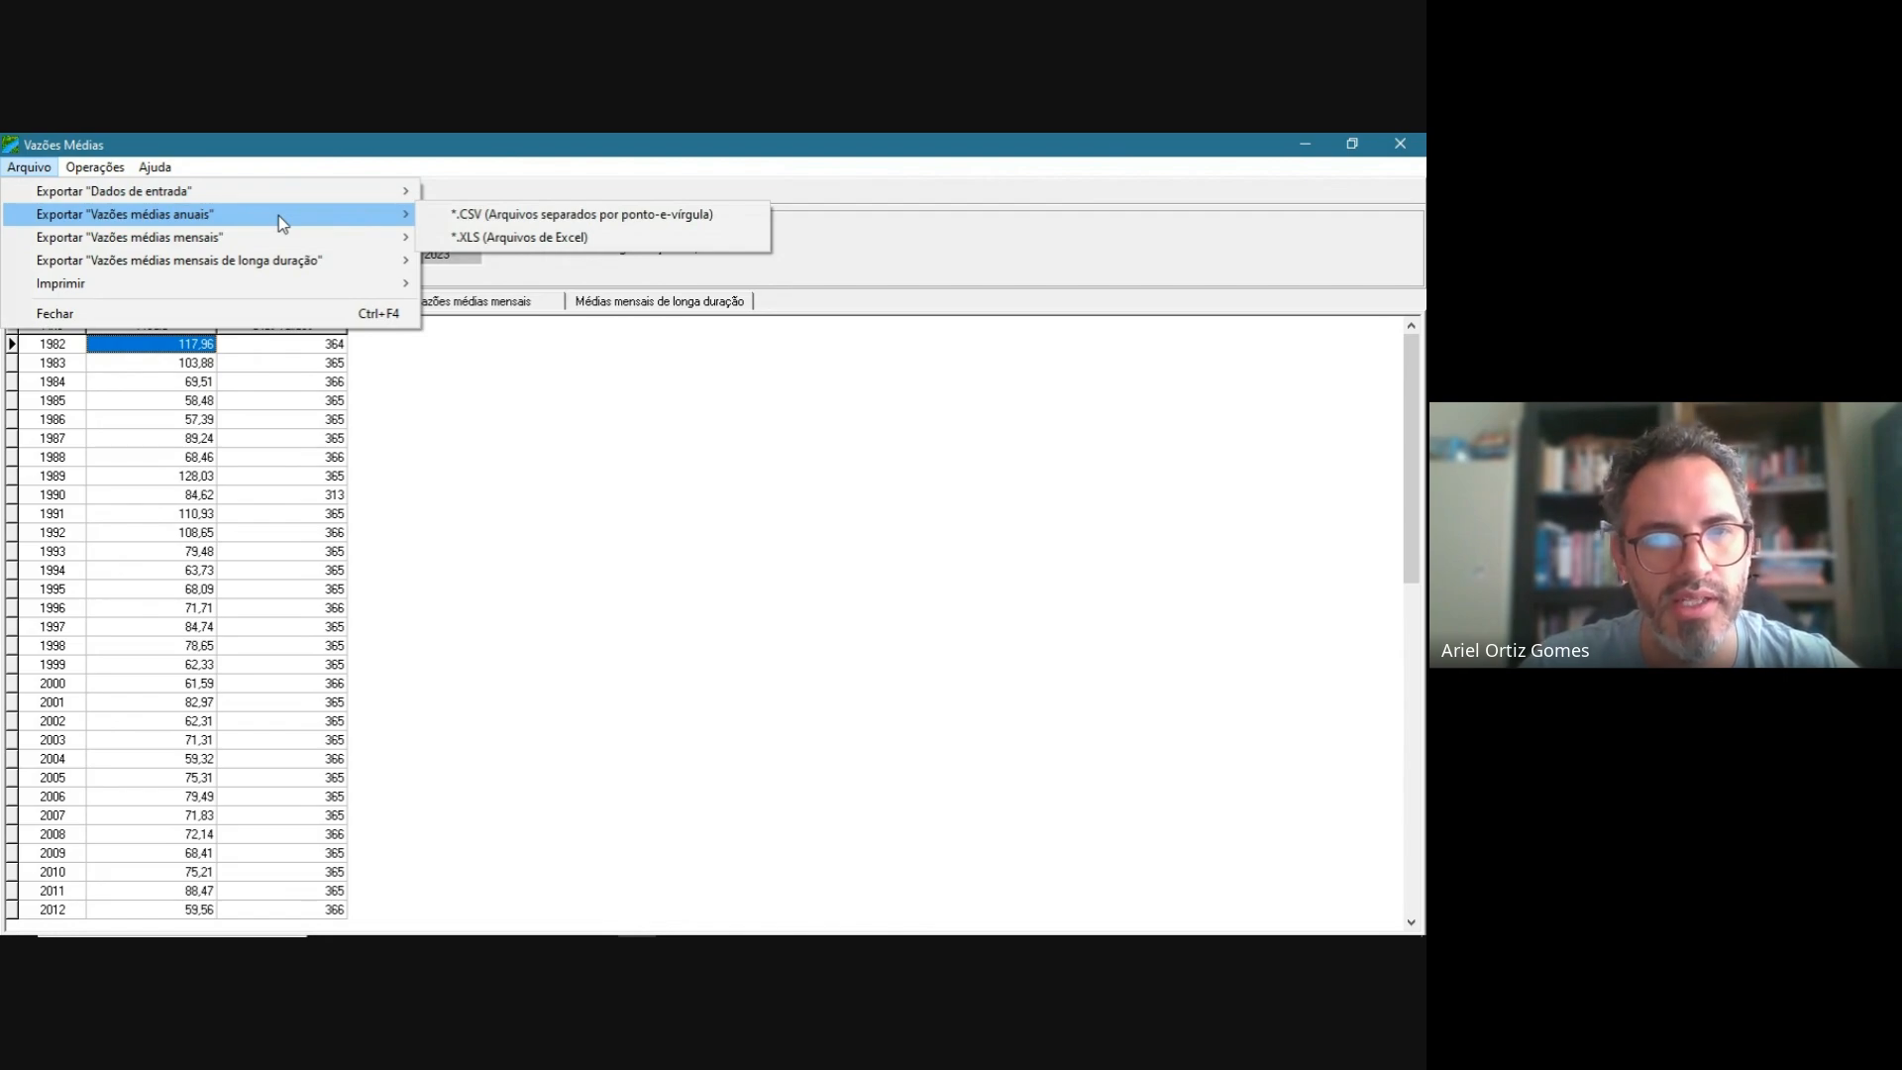
{"action": "left_click", "coordinate": [527, 241]}
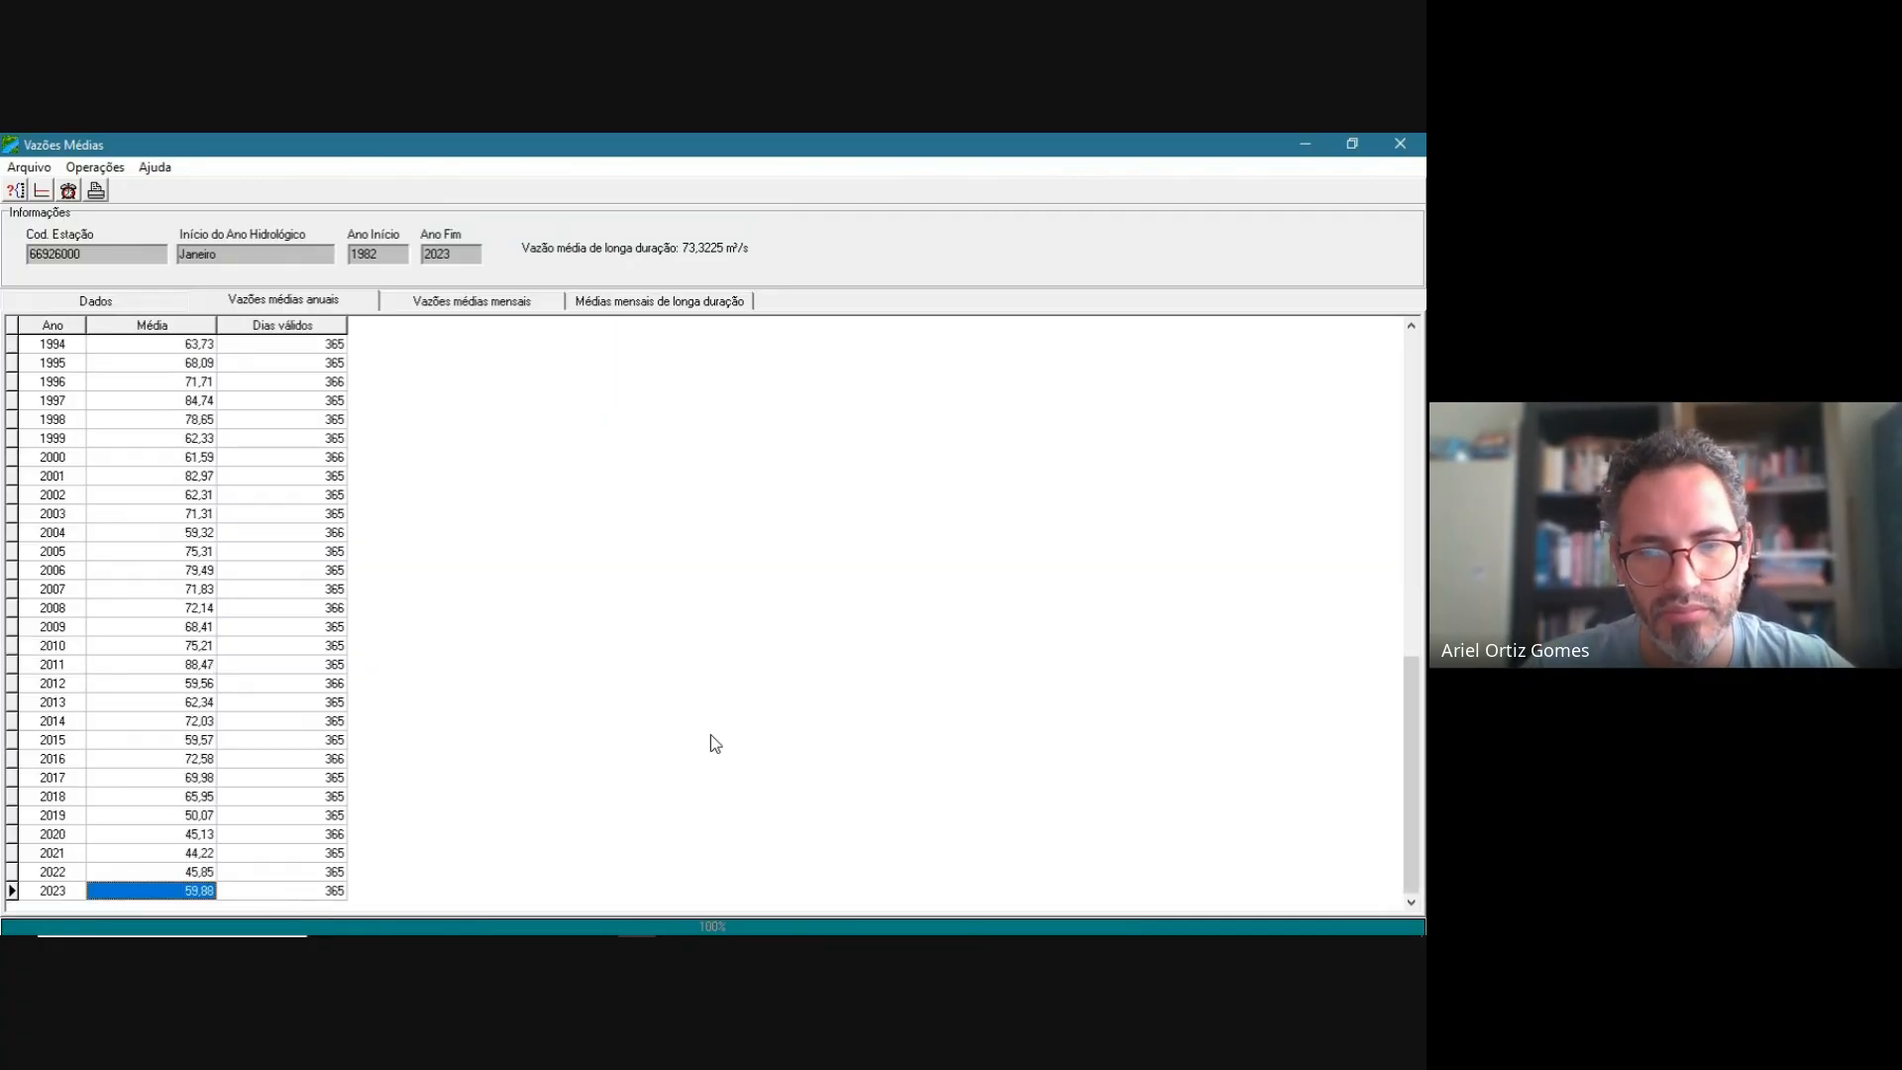
{"action": "mouse_move", "coordinate": [723, 935]}
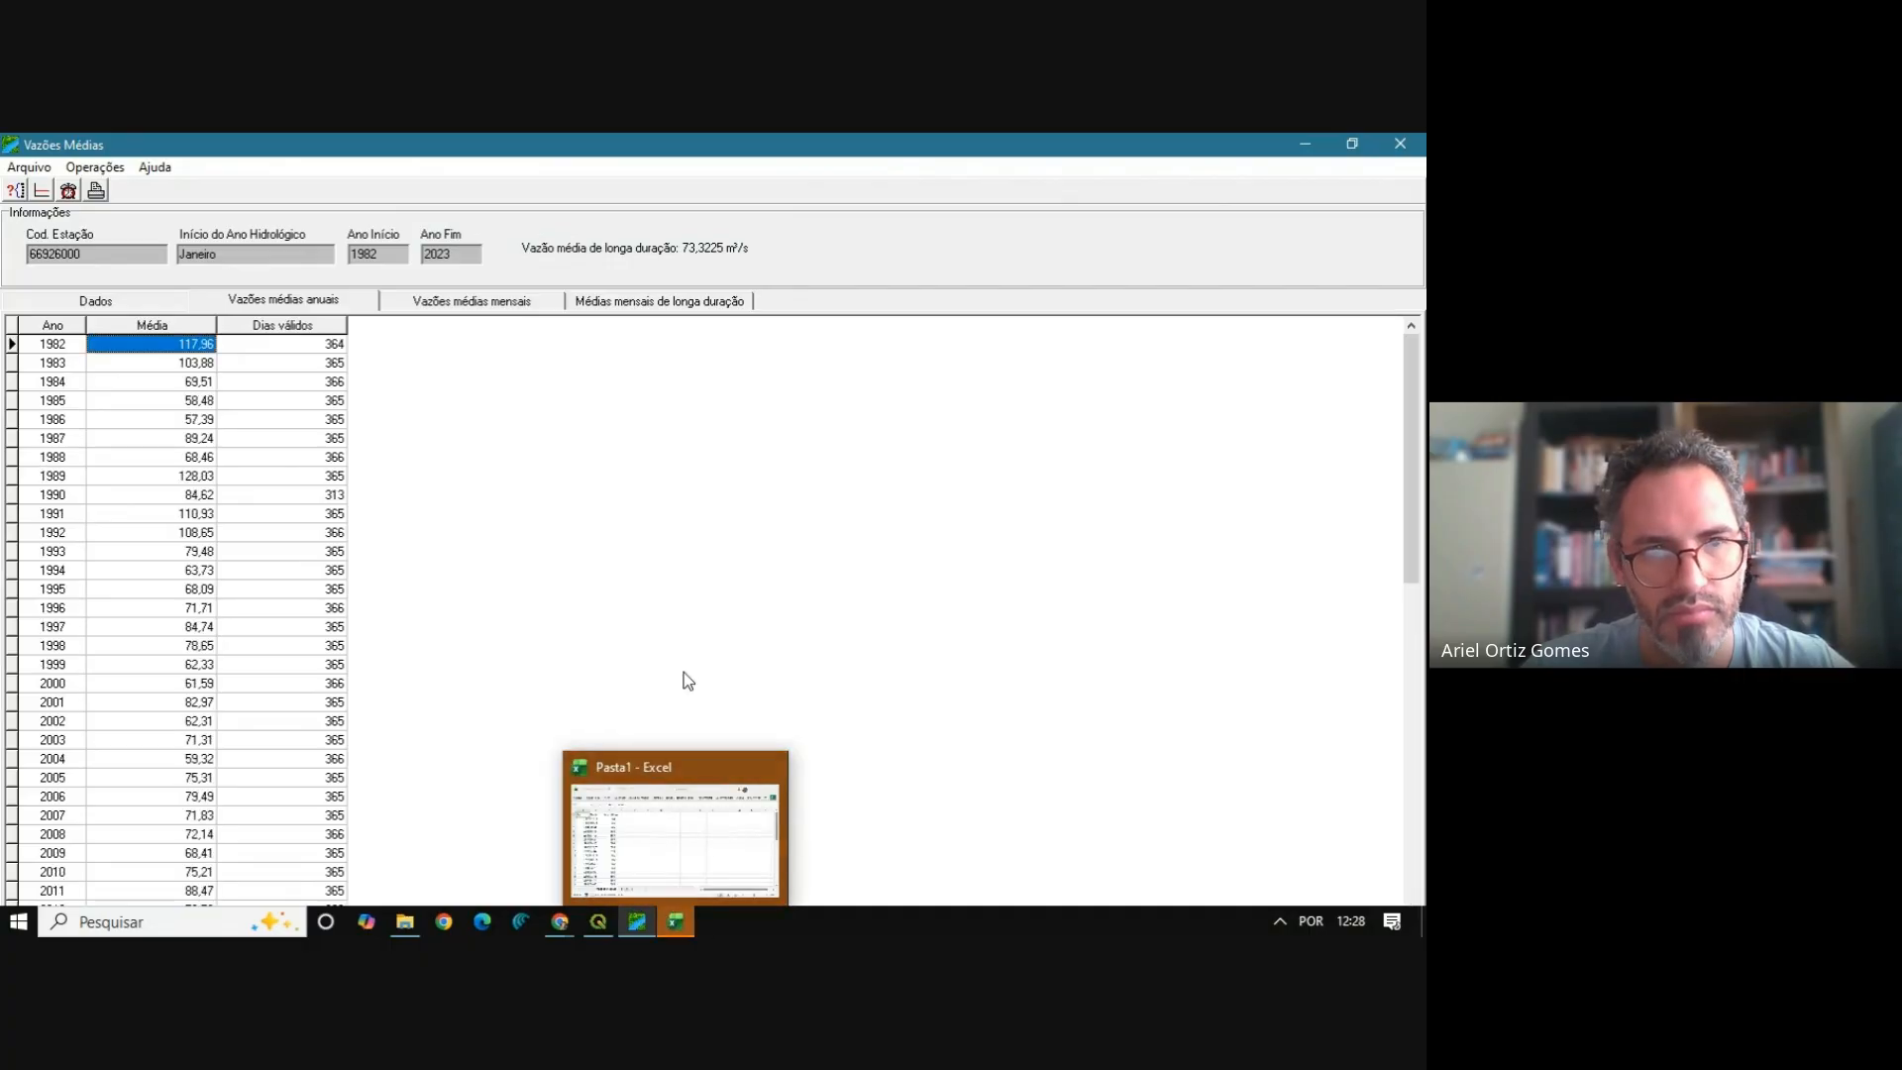
{"action": "left_click", "coordinate": [677, 922]}
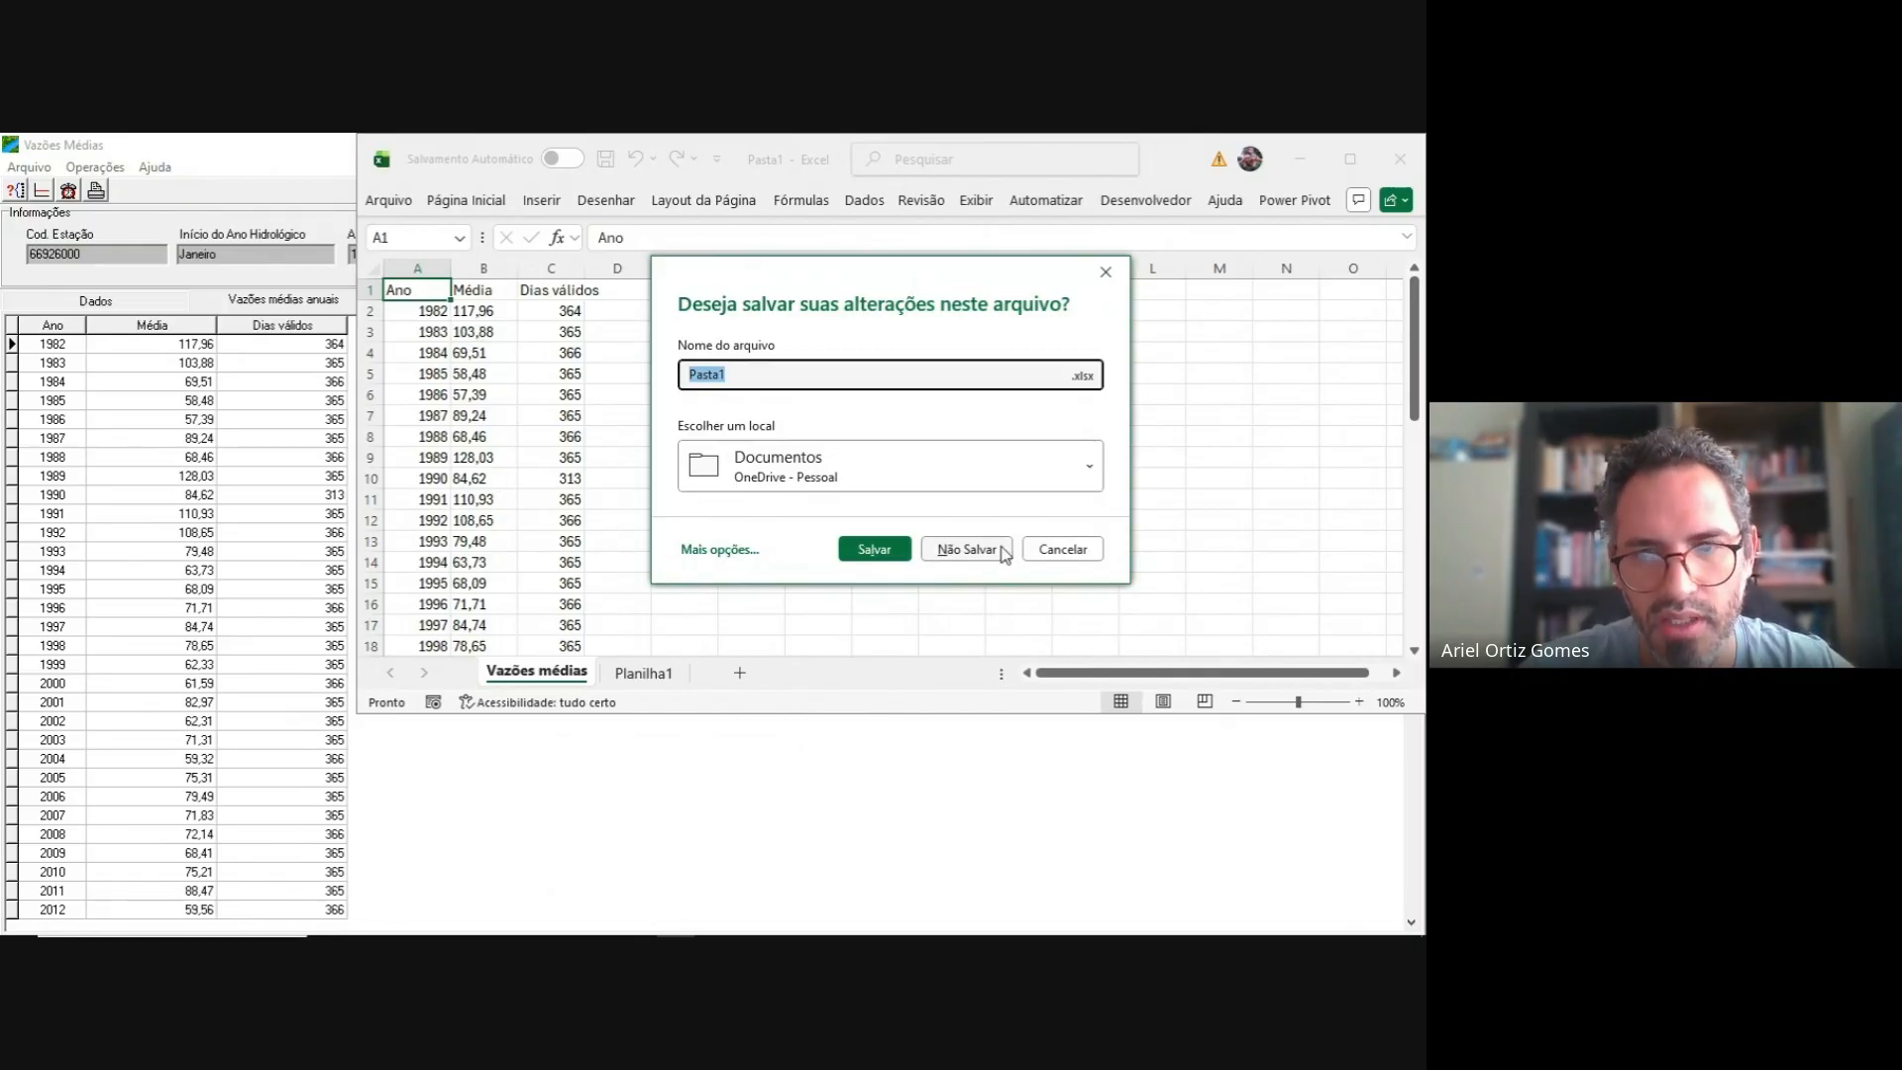
- Try to save the exported workbook as Pasta1 in the OneDrive Documents folder
{"action": "left_click", "coordinate": [886, 550]}
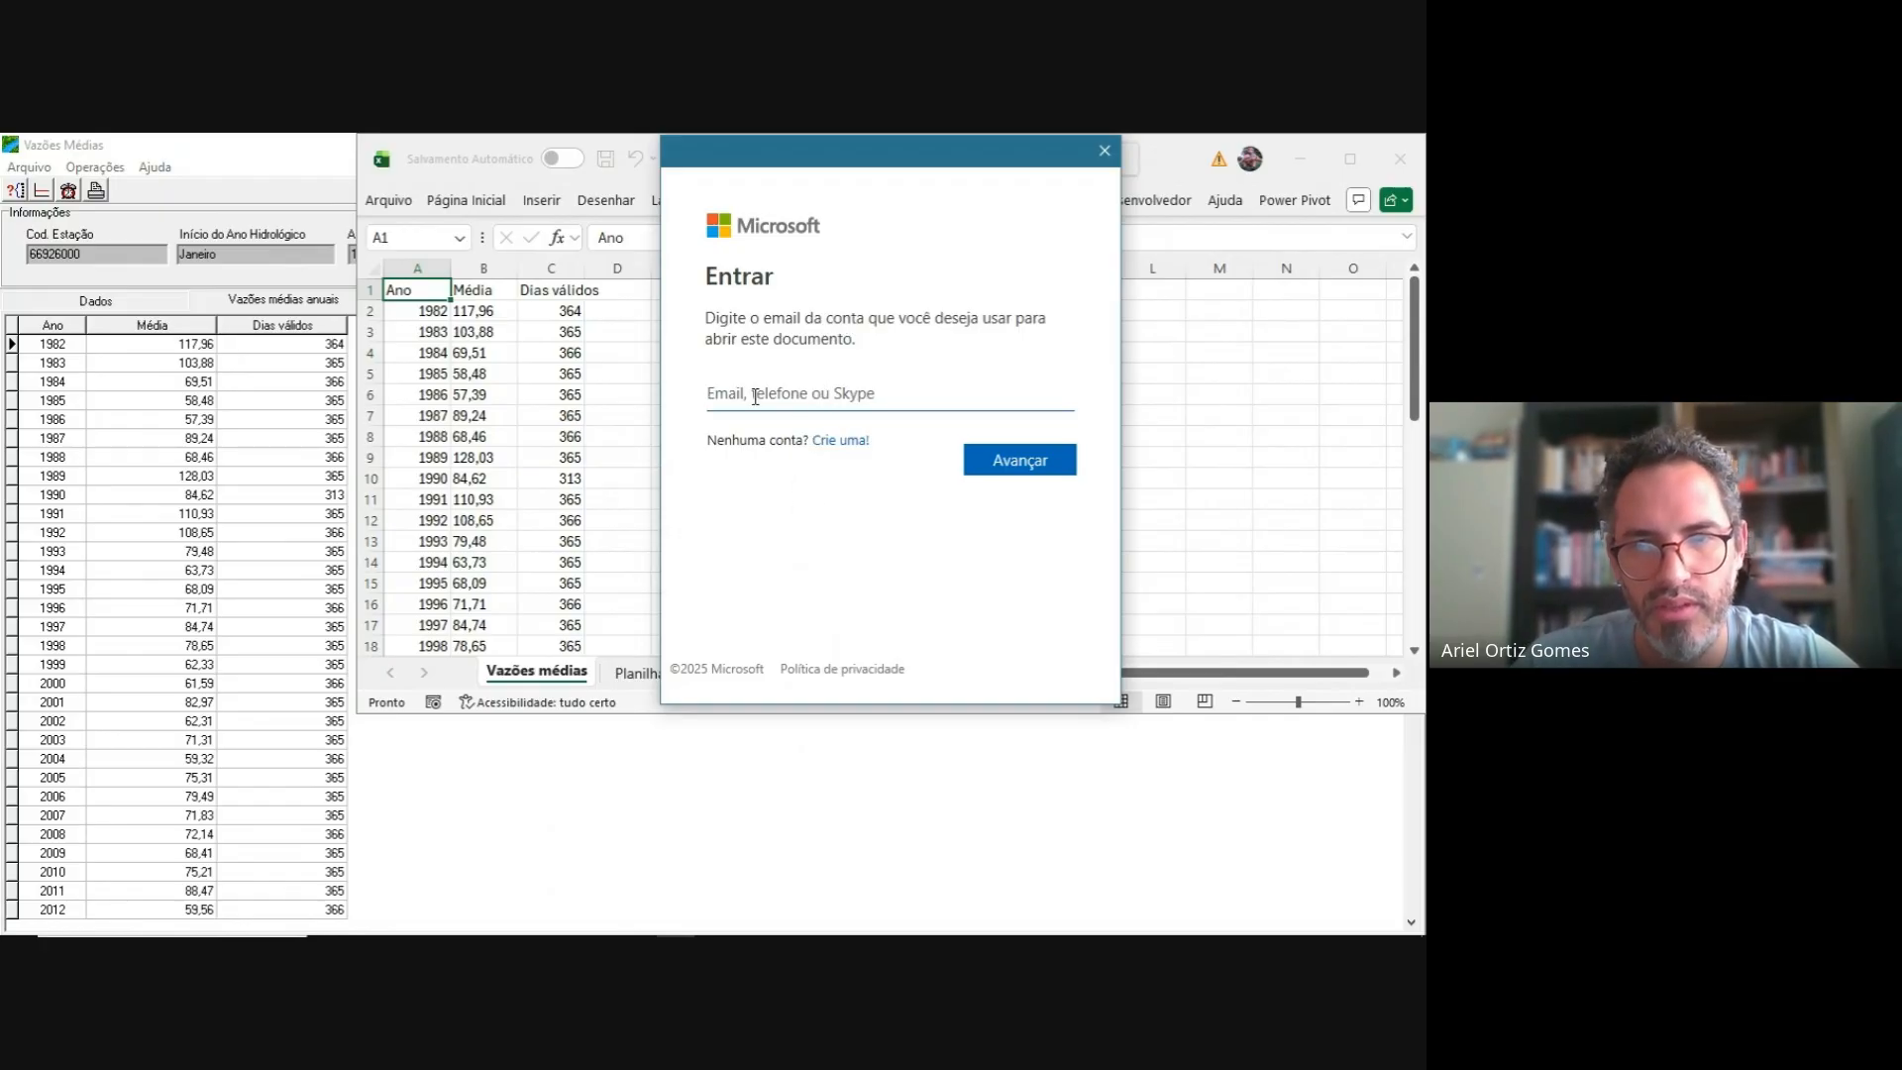
{"action": "left_click", "coordinate": [1103, 154]}
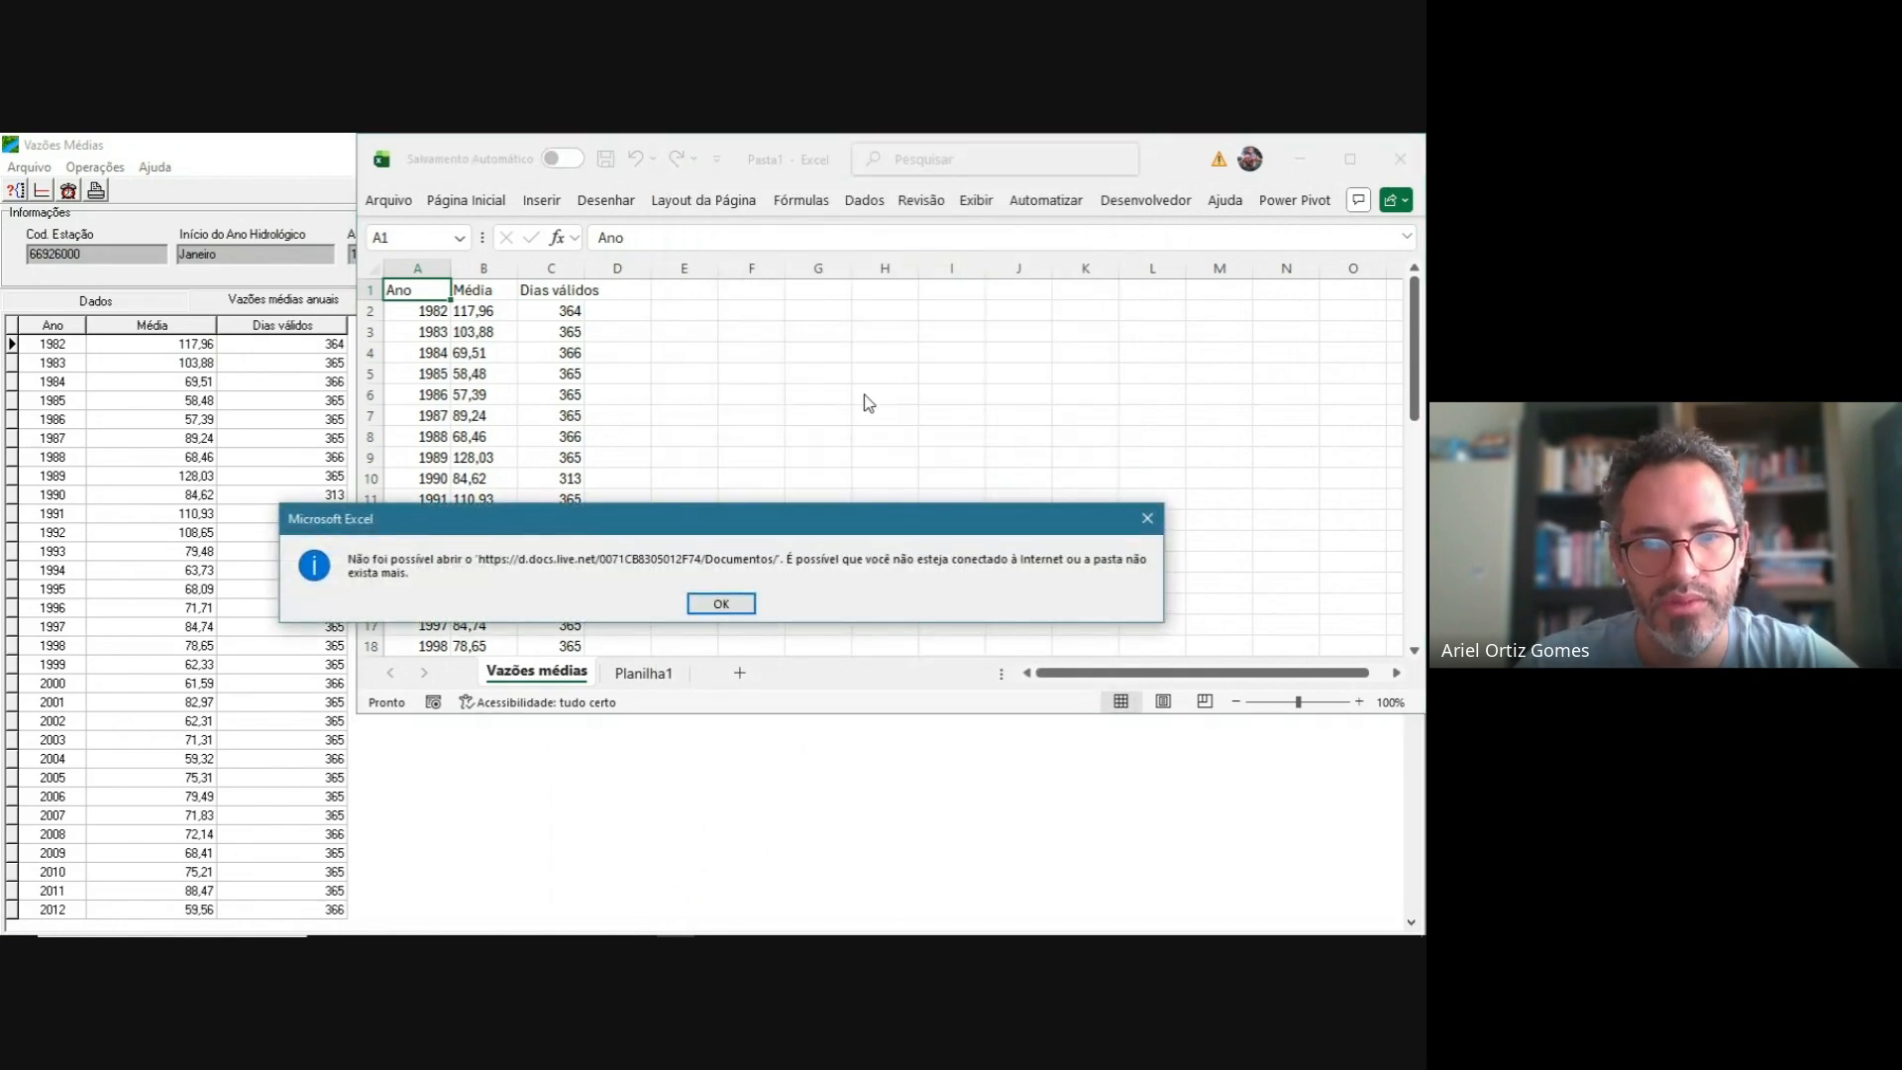
{"action": "left_click", "coordinate": [723, 604]}
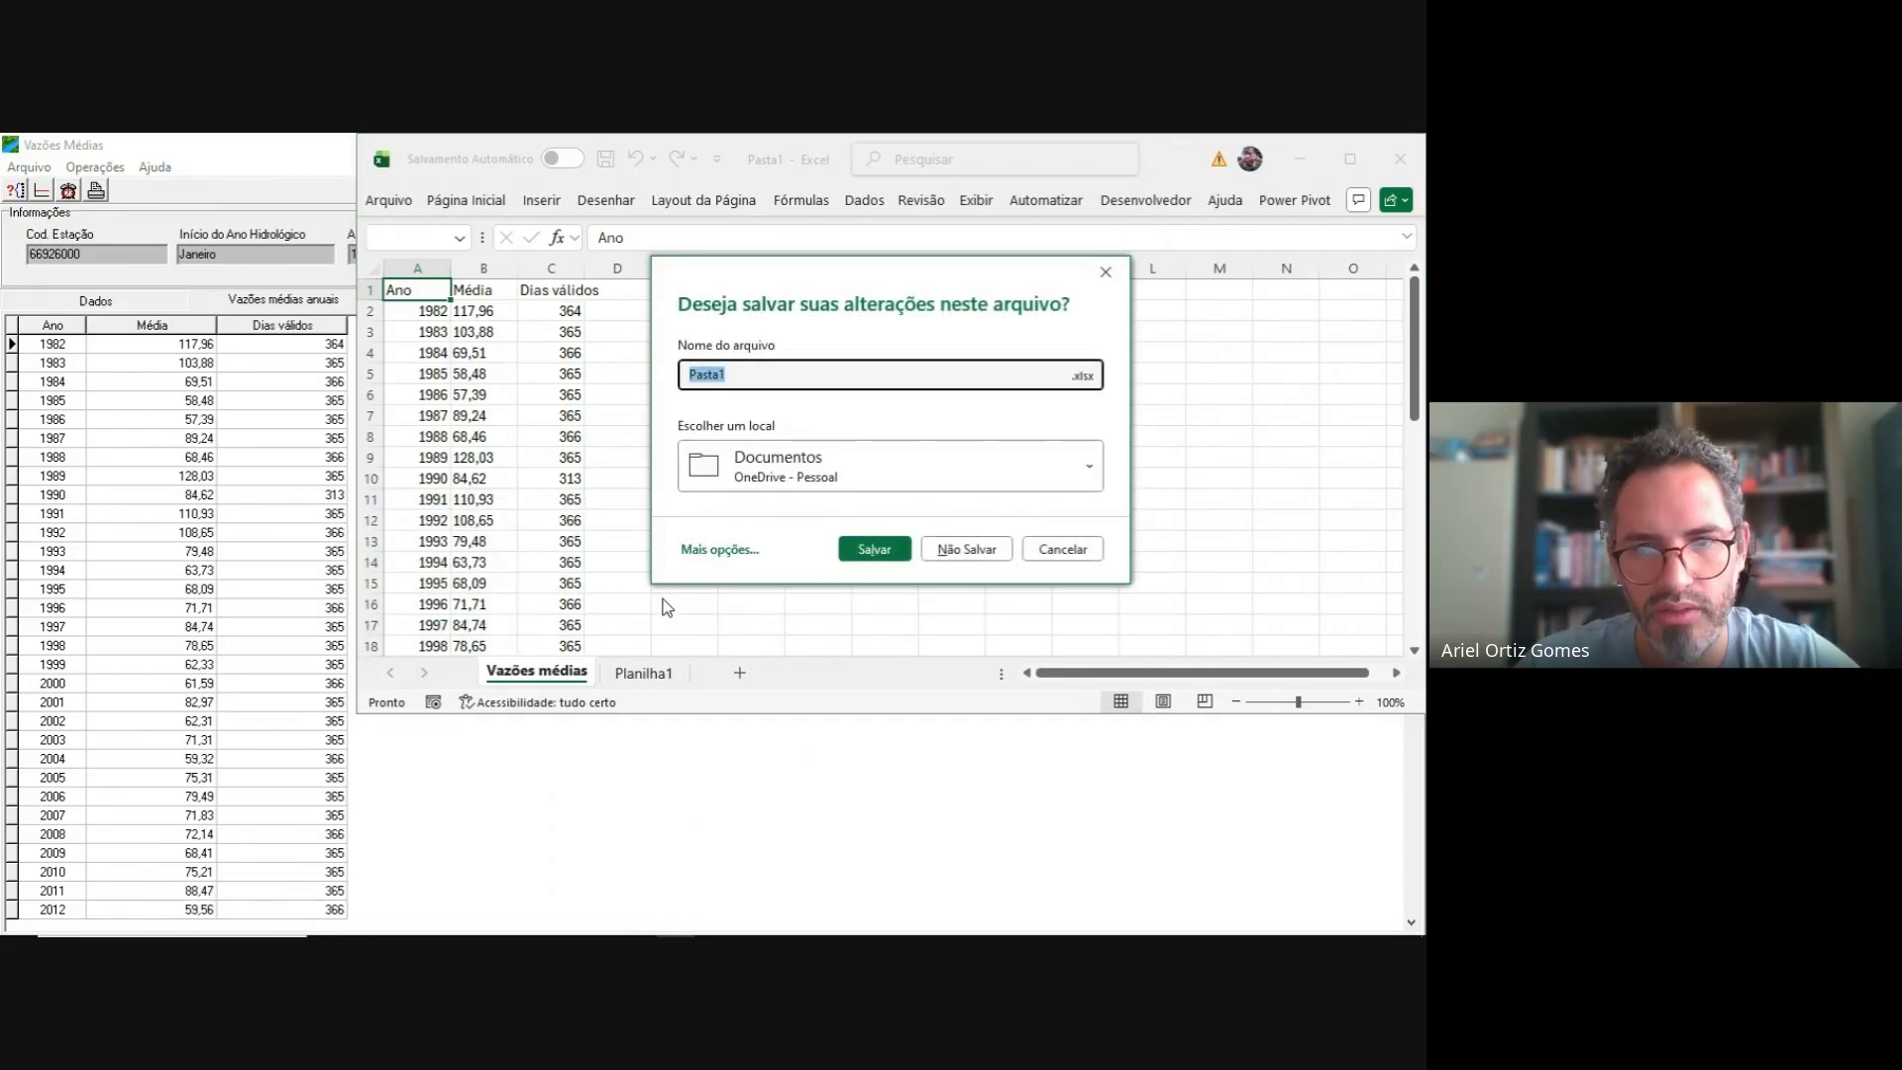
{"action": "left_click", "coordinate": [1050, 550]}
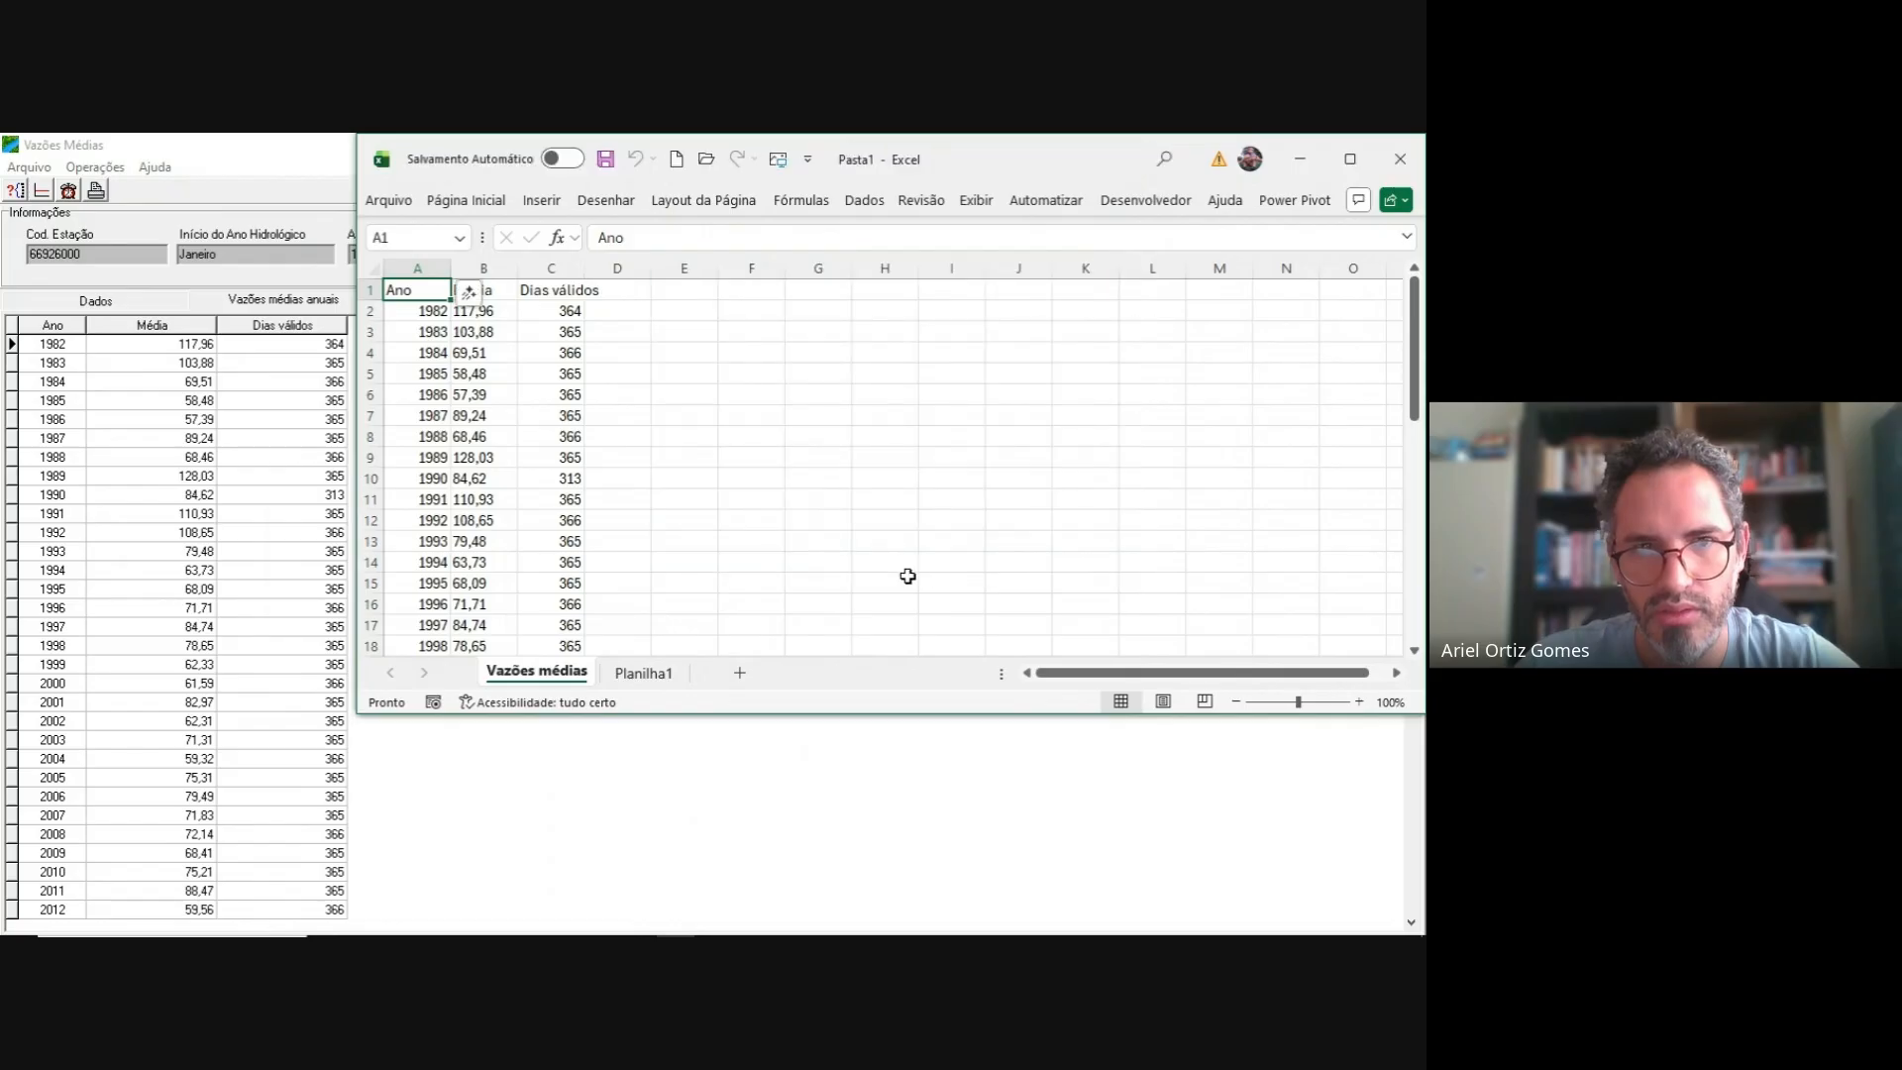
- Maximize the Excel window and widen the Média column
{"action": "left_click", "coordinate": [1358, 166]}
{"action": "left_click", "coordinate": [327, 352]}
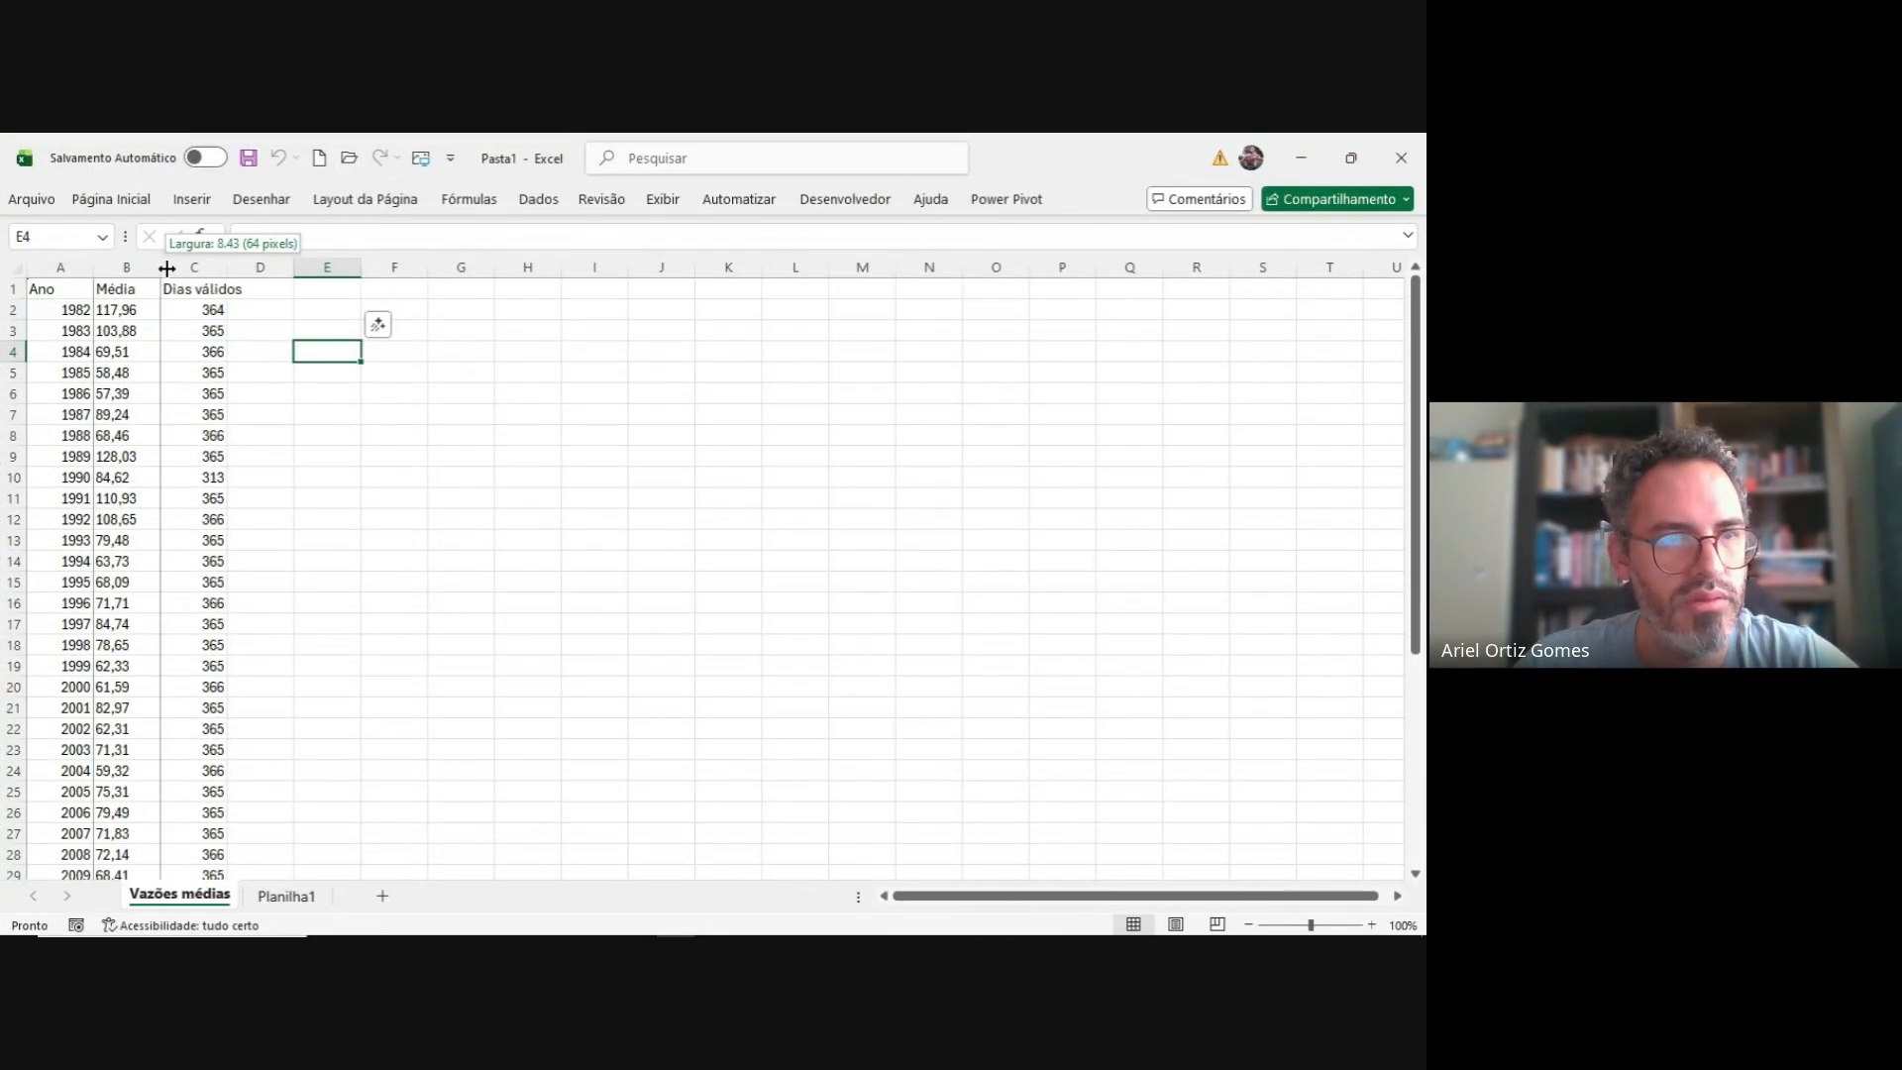
{"action": "left_click_drag", "start_coordinate": [164, 268], "coordinate": [195, 268]}
{"action": "left_click", "coordinate": [135, 309]}
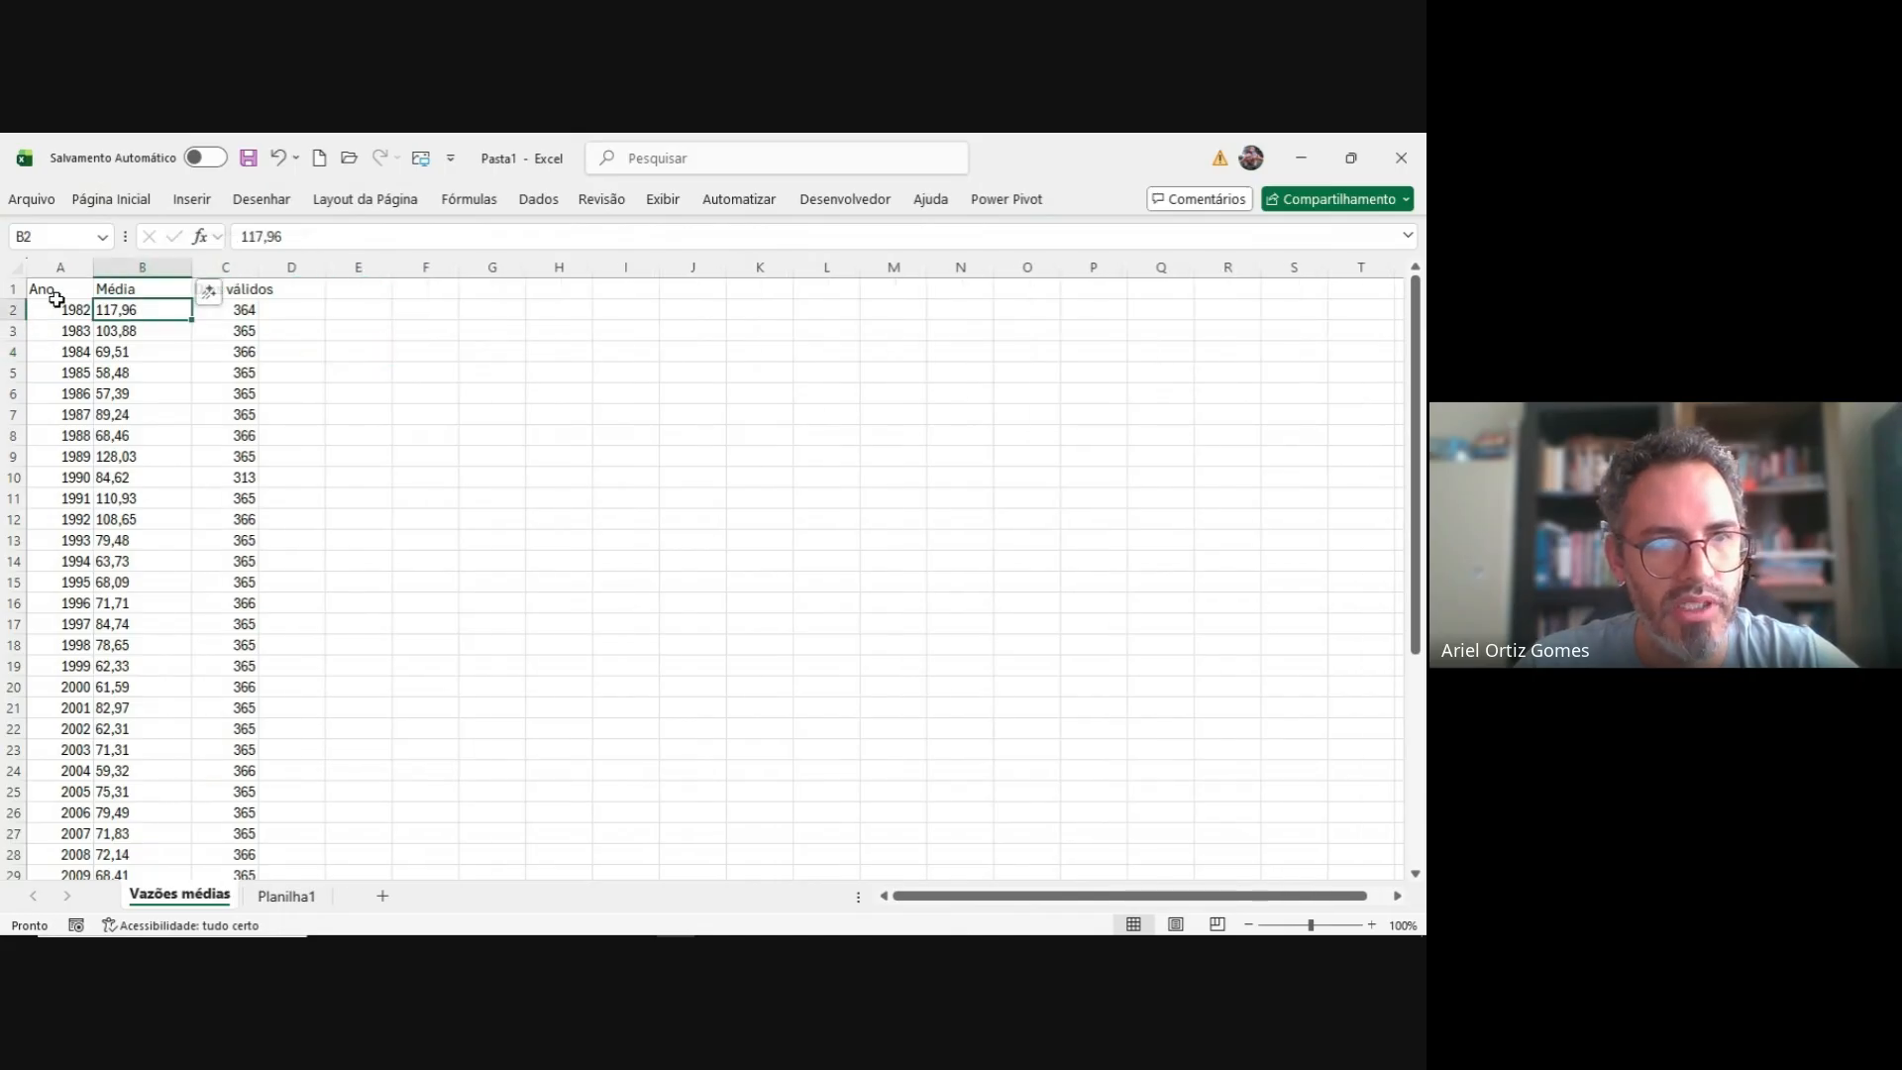
- Insert a scatter chart with smooth lines and markers from the Ano and Média data in A1:B43, placing it beside the table
{"action": "left_click", "coordinate": [59, 294]}
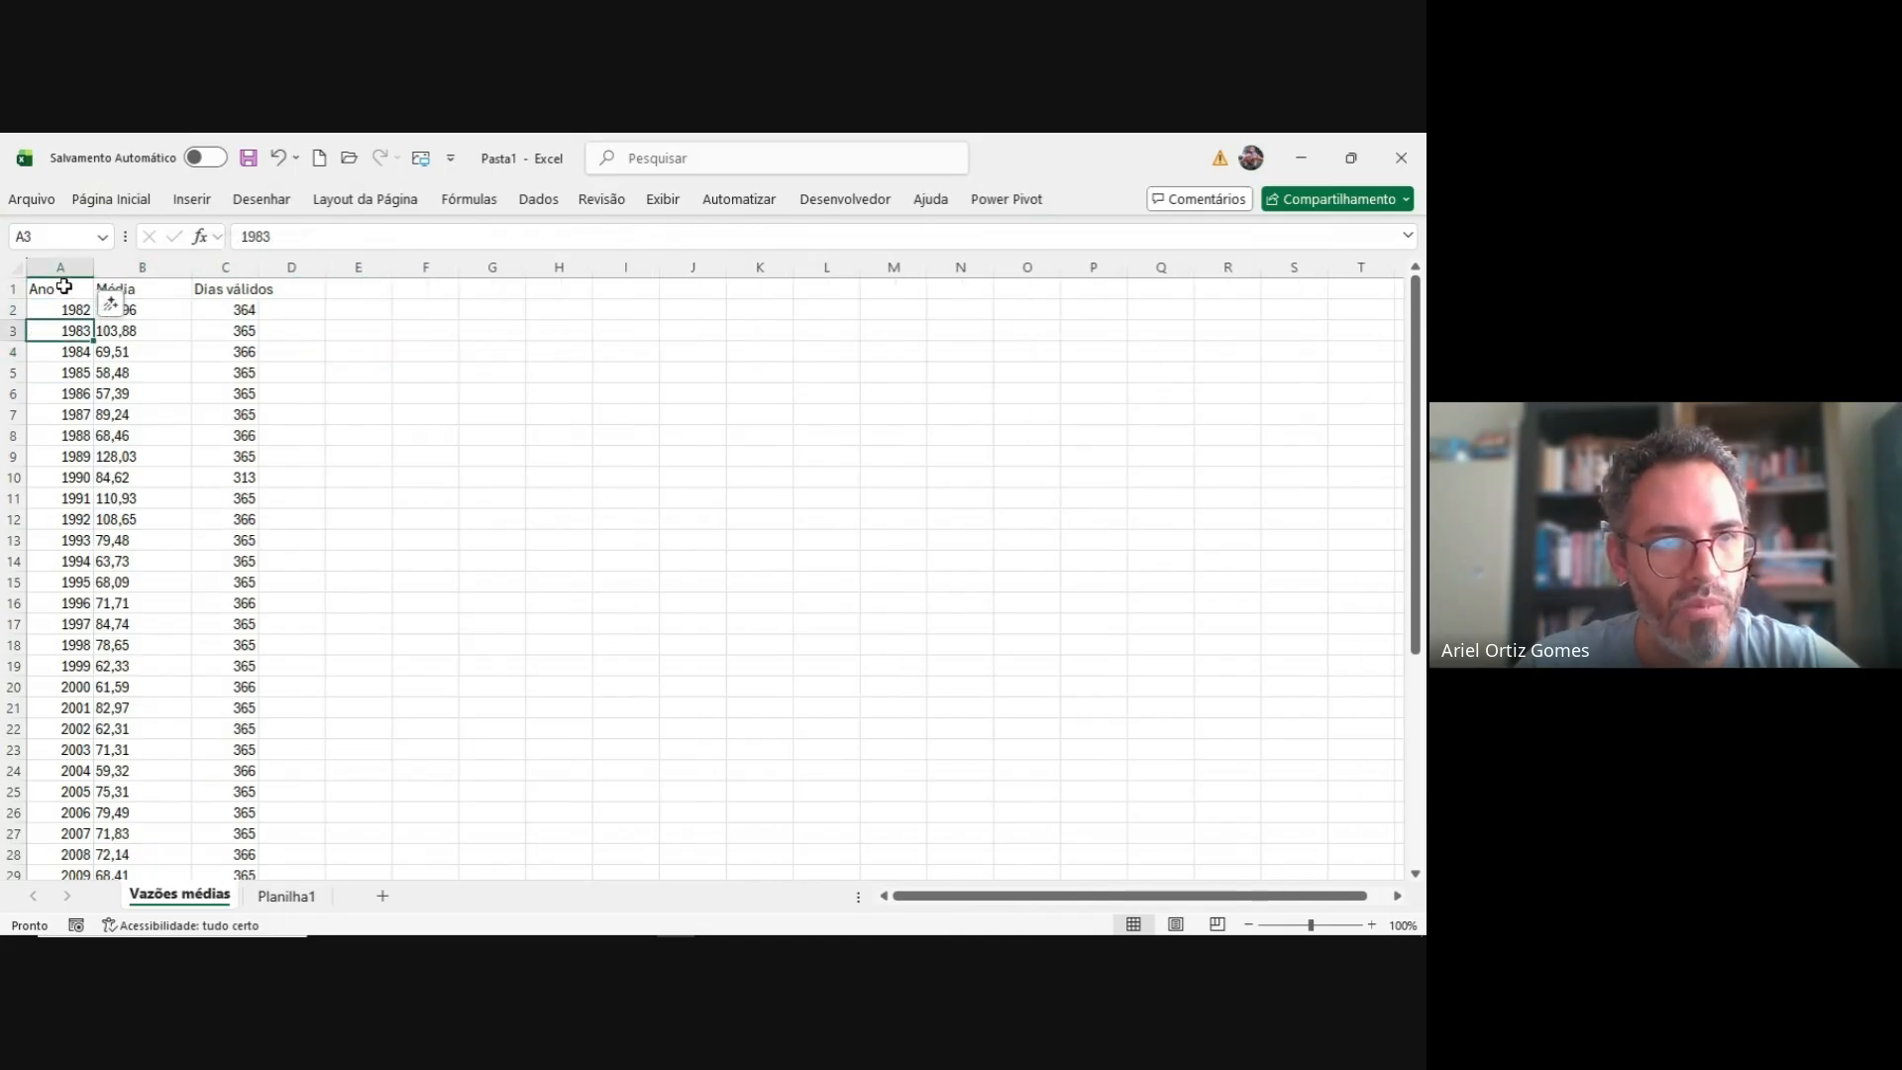
{"action": "left_click_drag", "start_coordinate": [63, 293], "coordinate": [169, 832]}
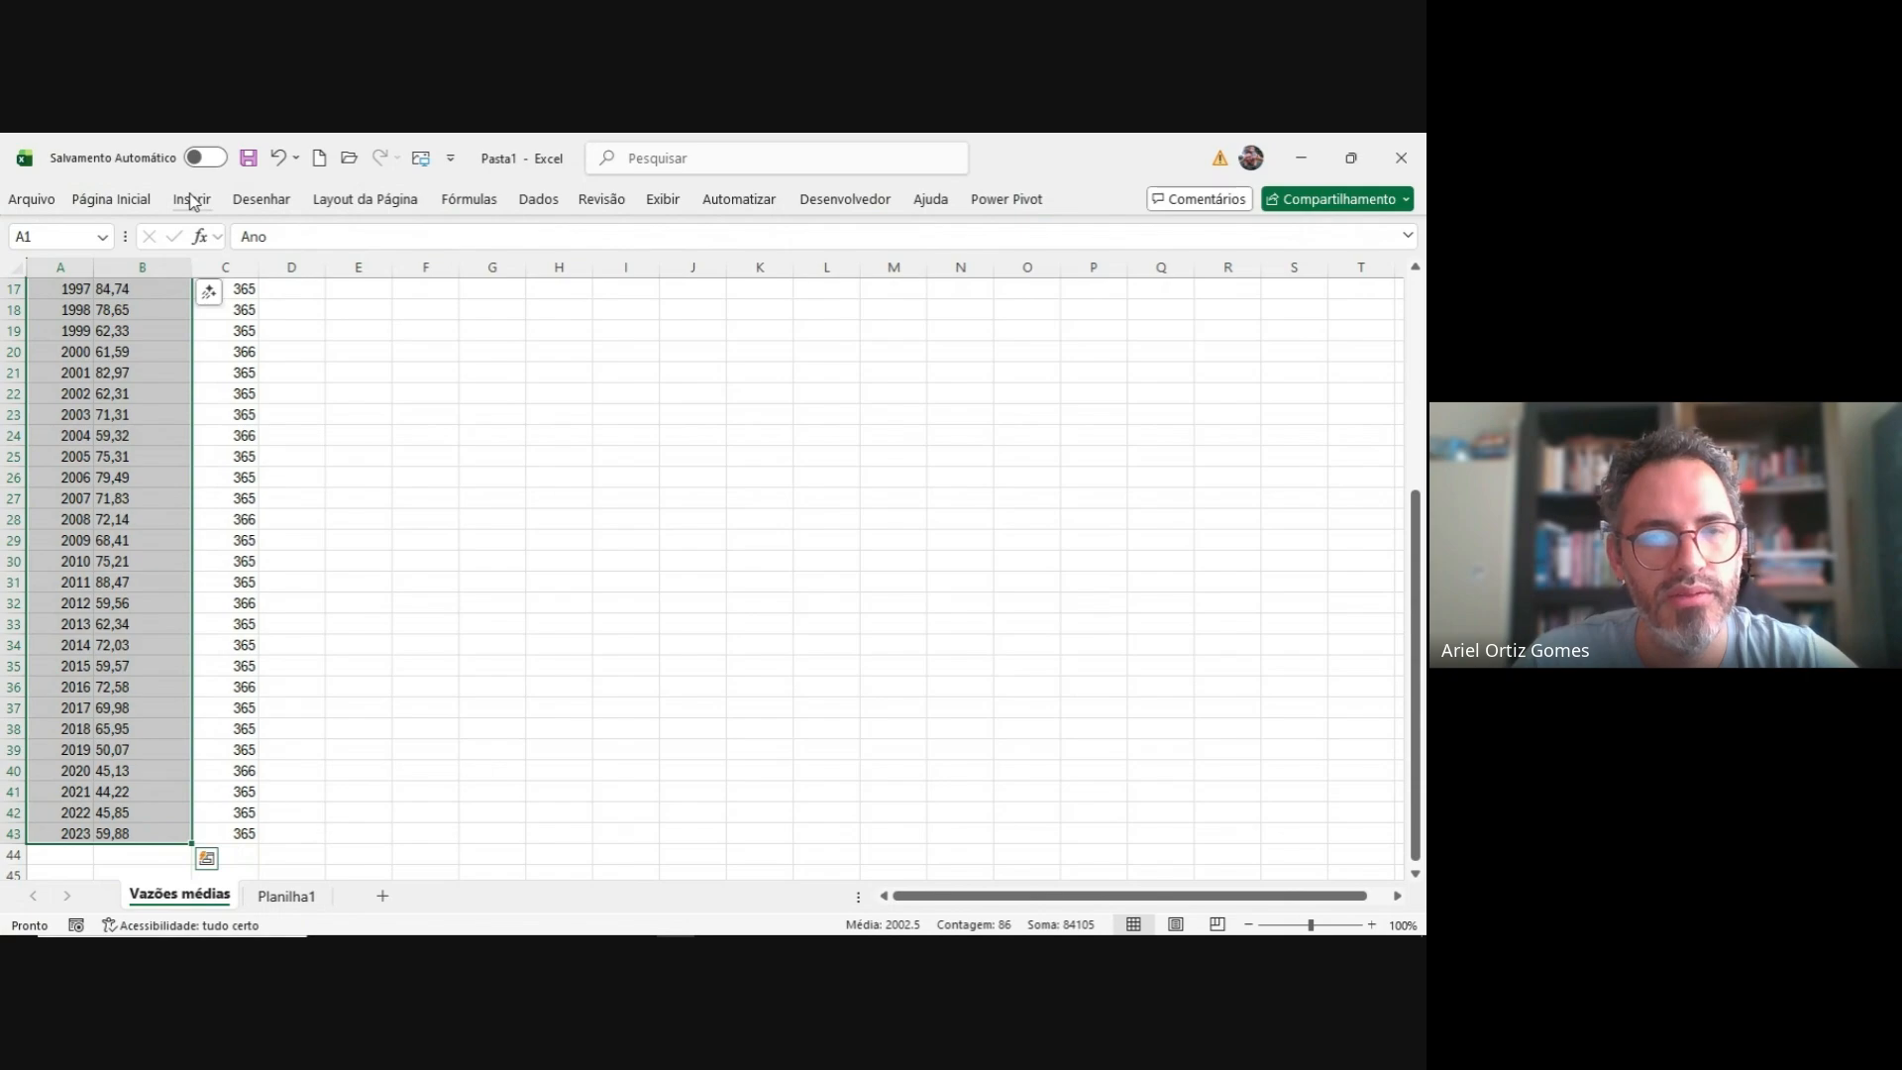
{"action": "left_click", "coordinate": [193, 201]}
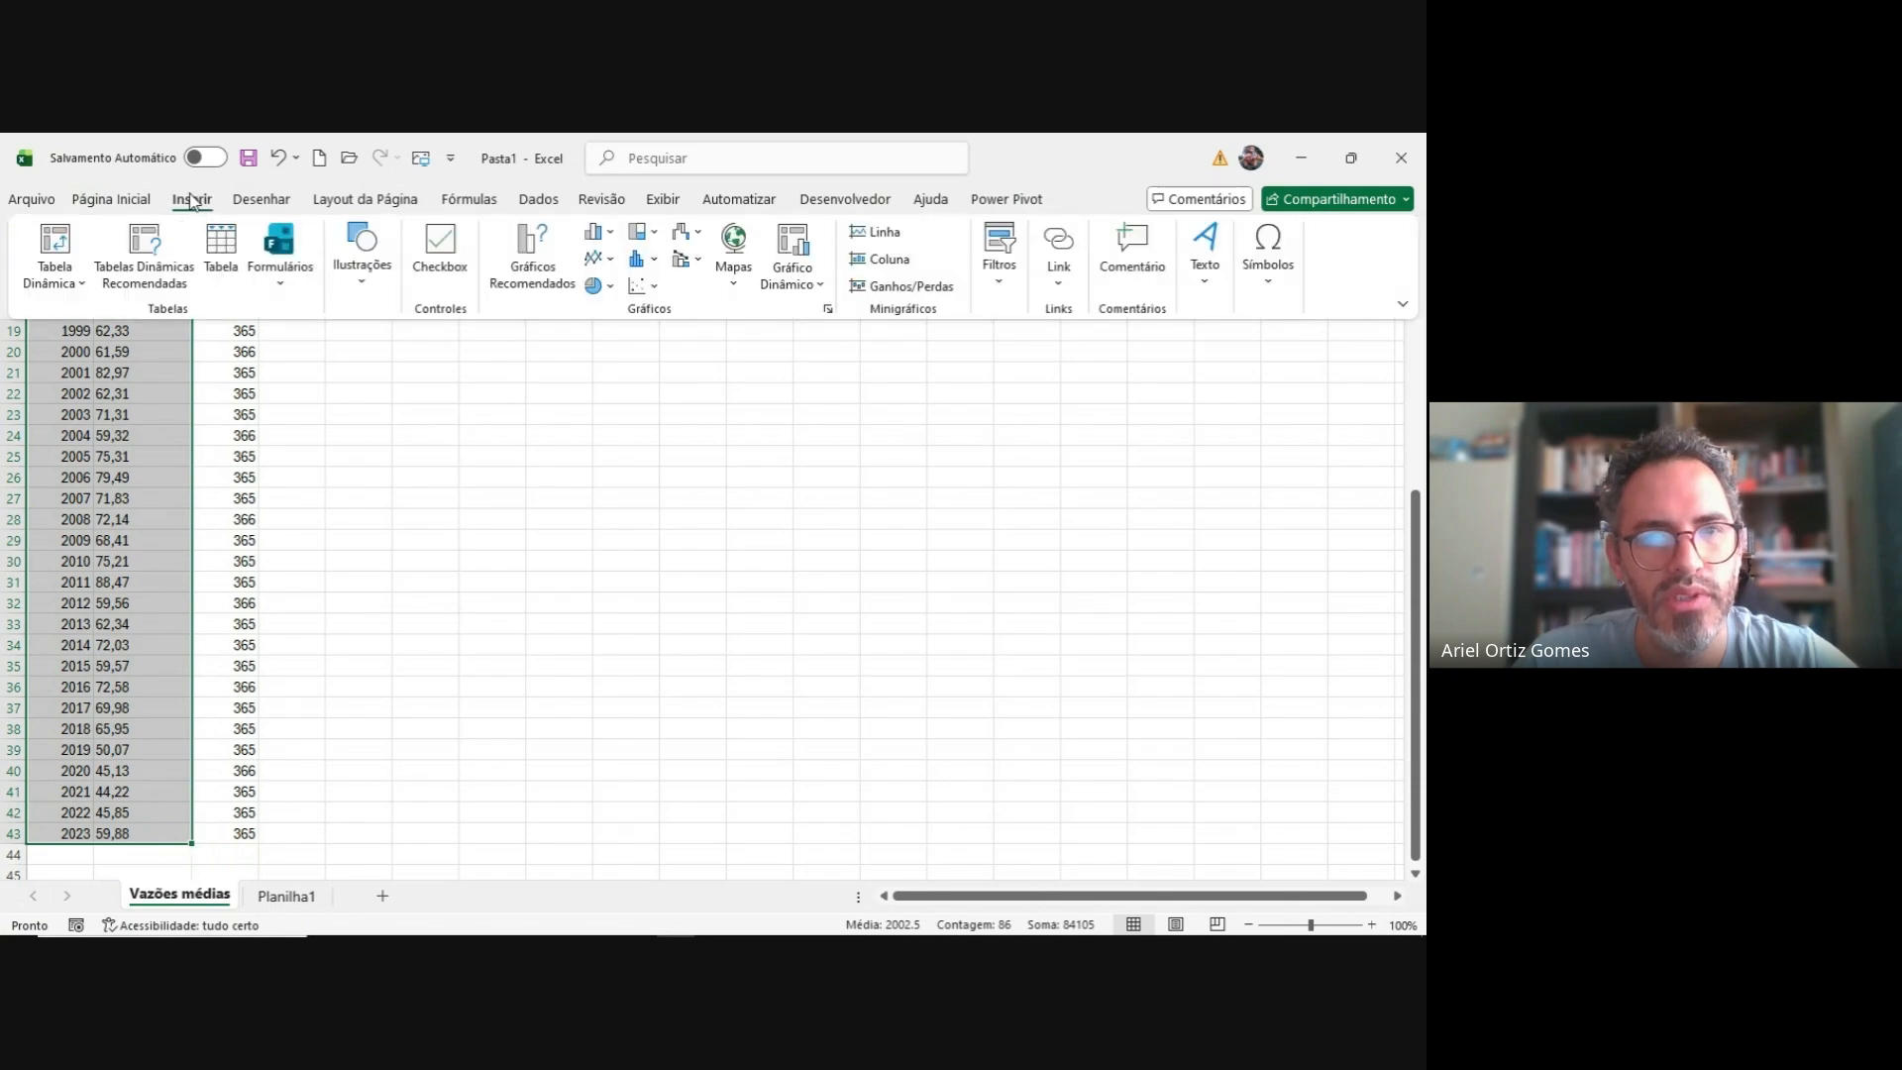
{"action": "left_click", "coordinate": [656, 287]}
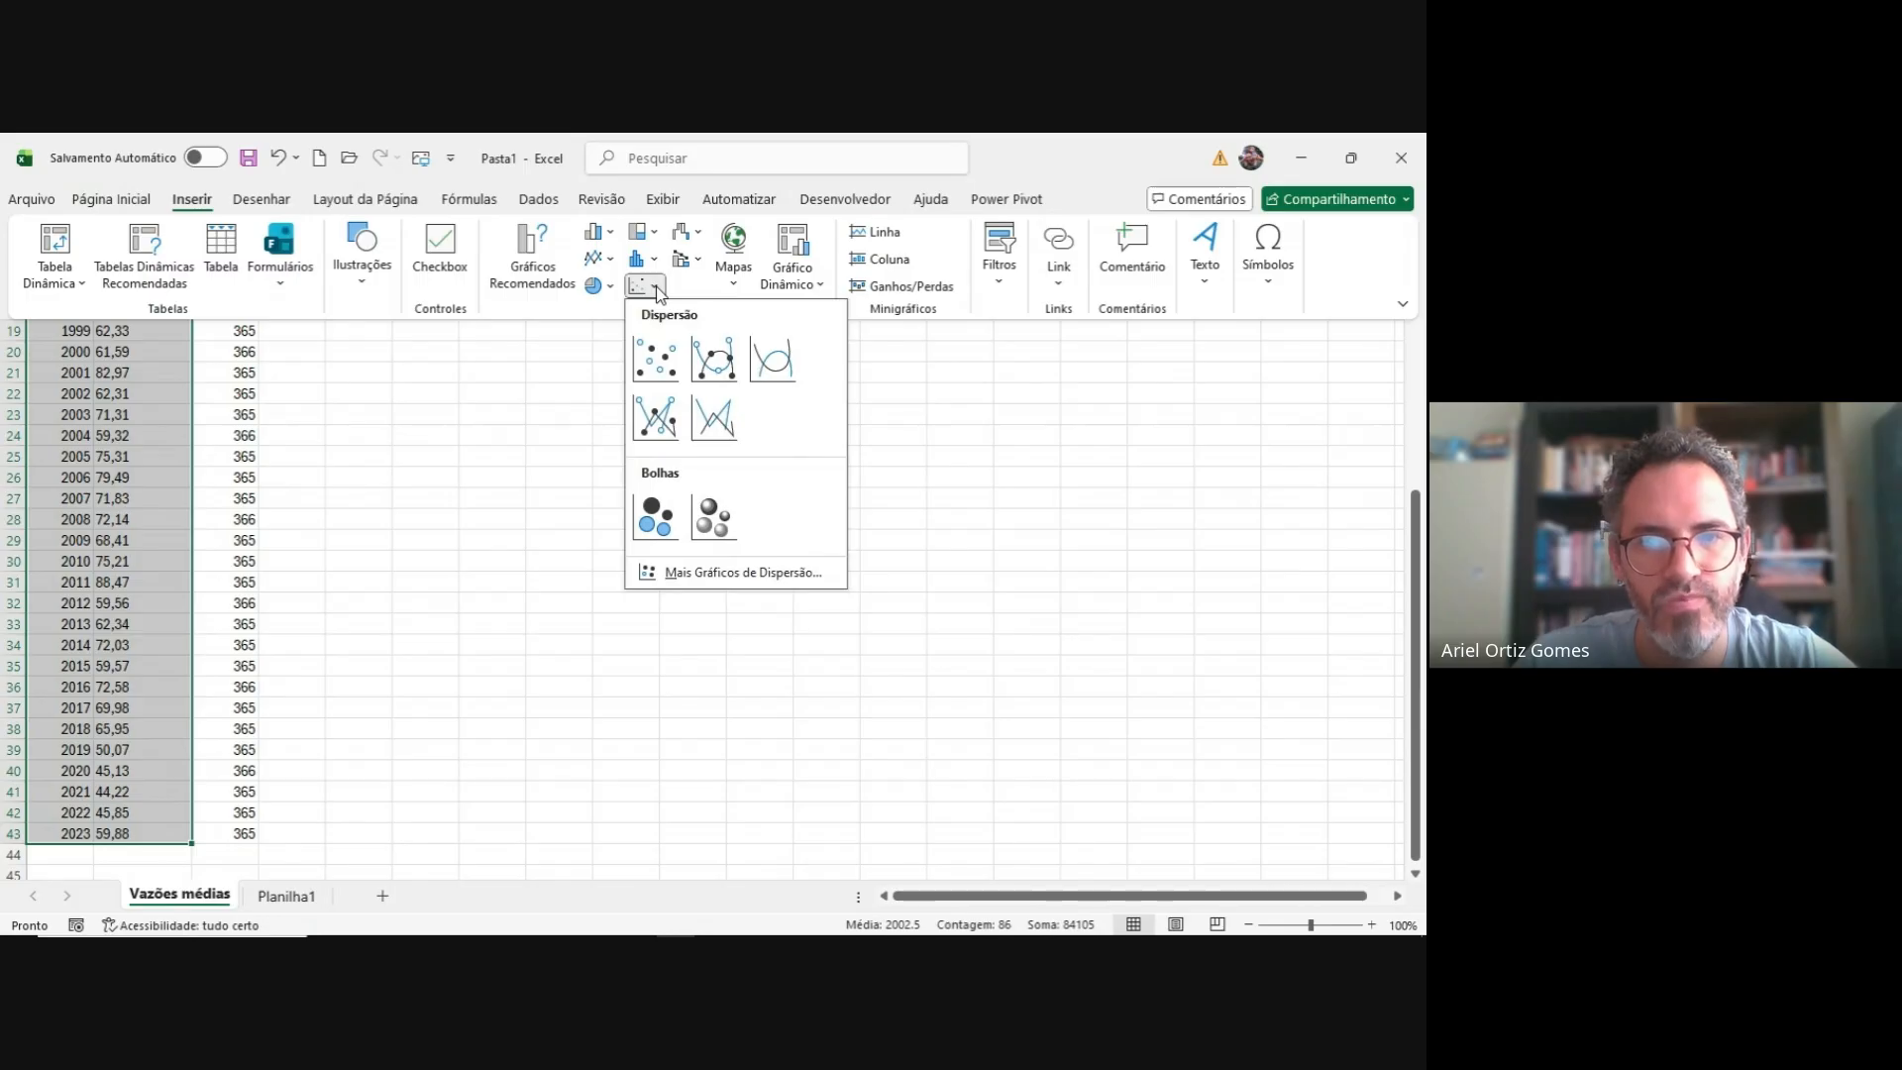
{"action": "left_click", "coordinate": [713, 372]}
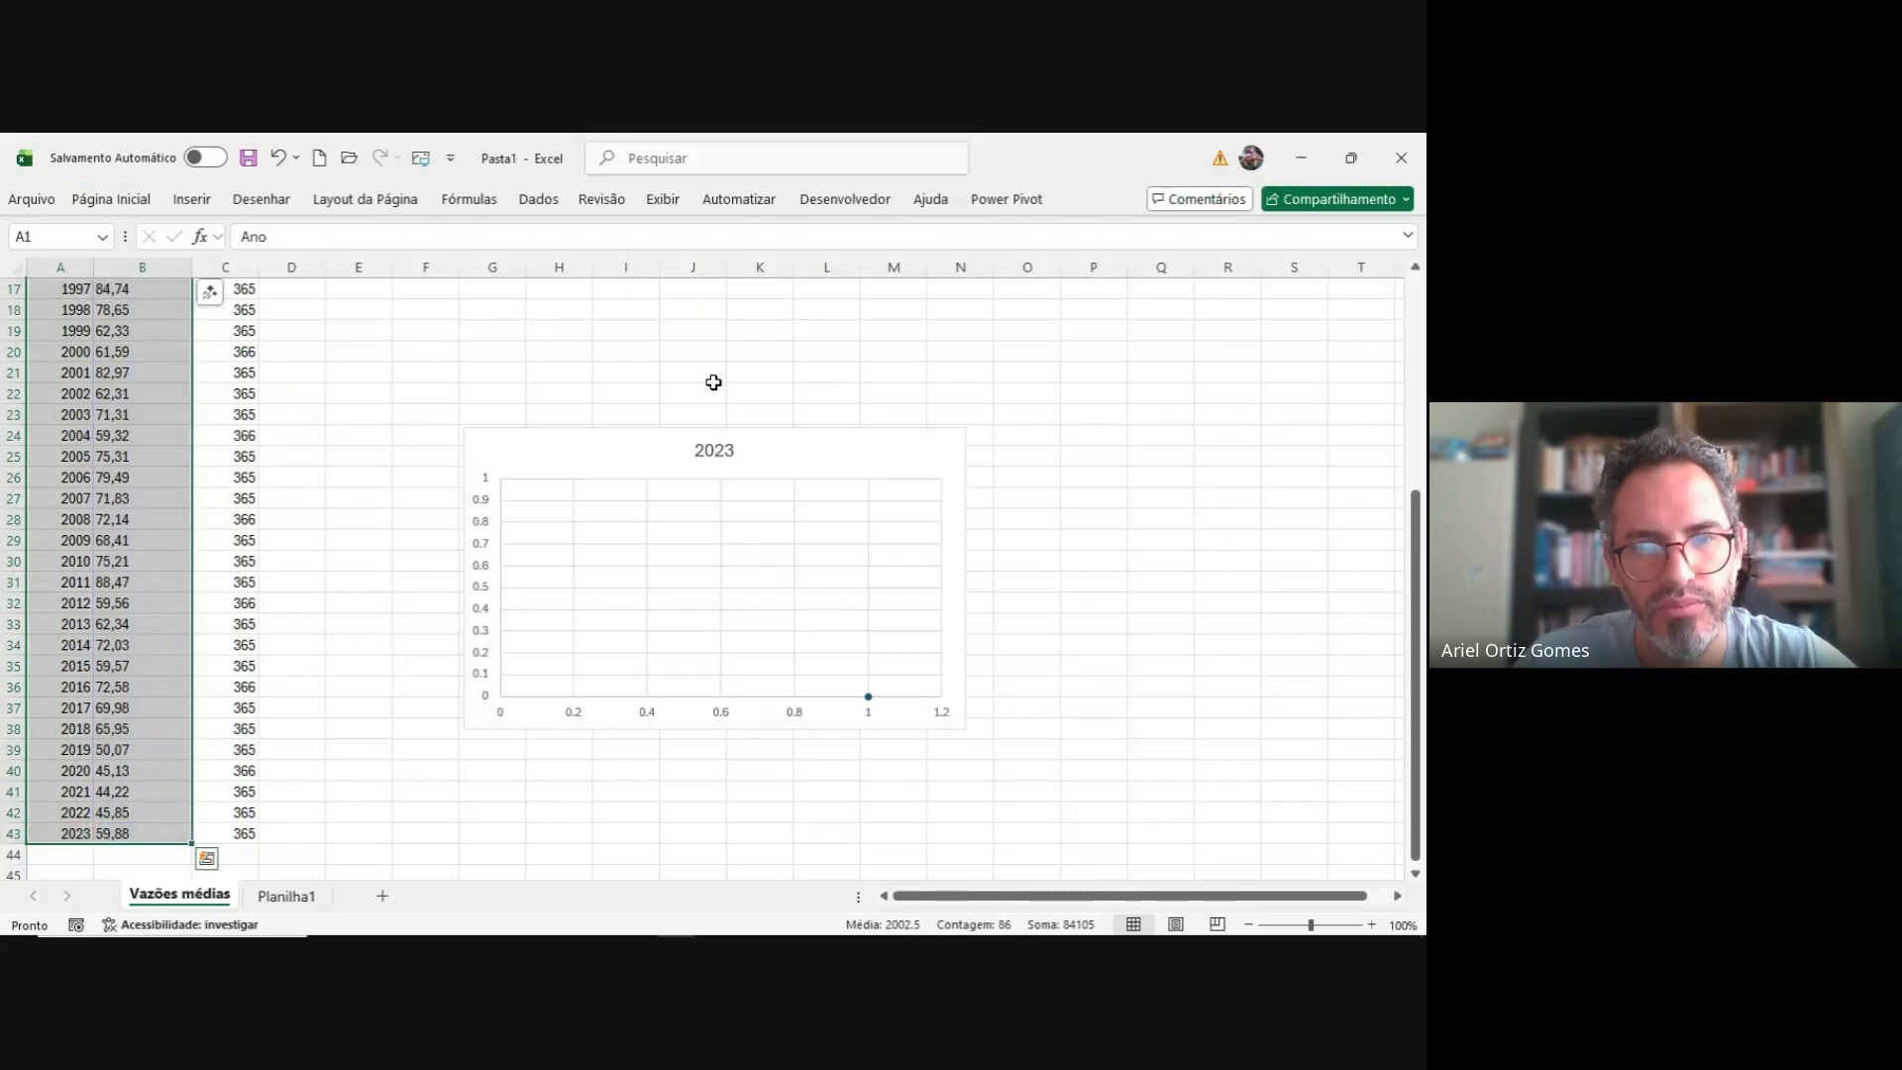
{"action": "left_click_drag", "start_coordinate": [582, 442], "coordinate": [401, 371]}
- Recheck the Ano and Média source range A1:B43 and delete the scatter chart
{"action": "scroll", "coordinate": [94, 347], "scroll_direction": "up", "scroll_amount": 4}
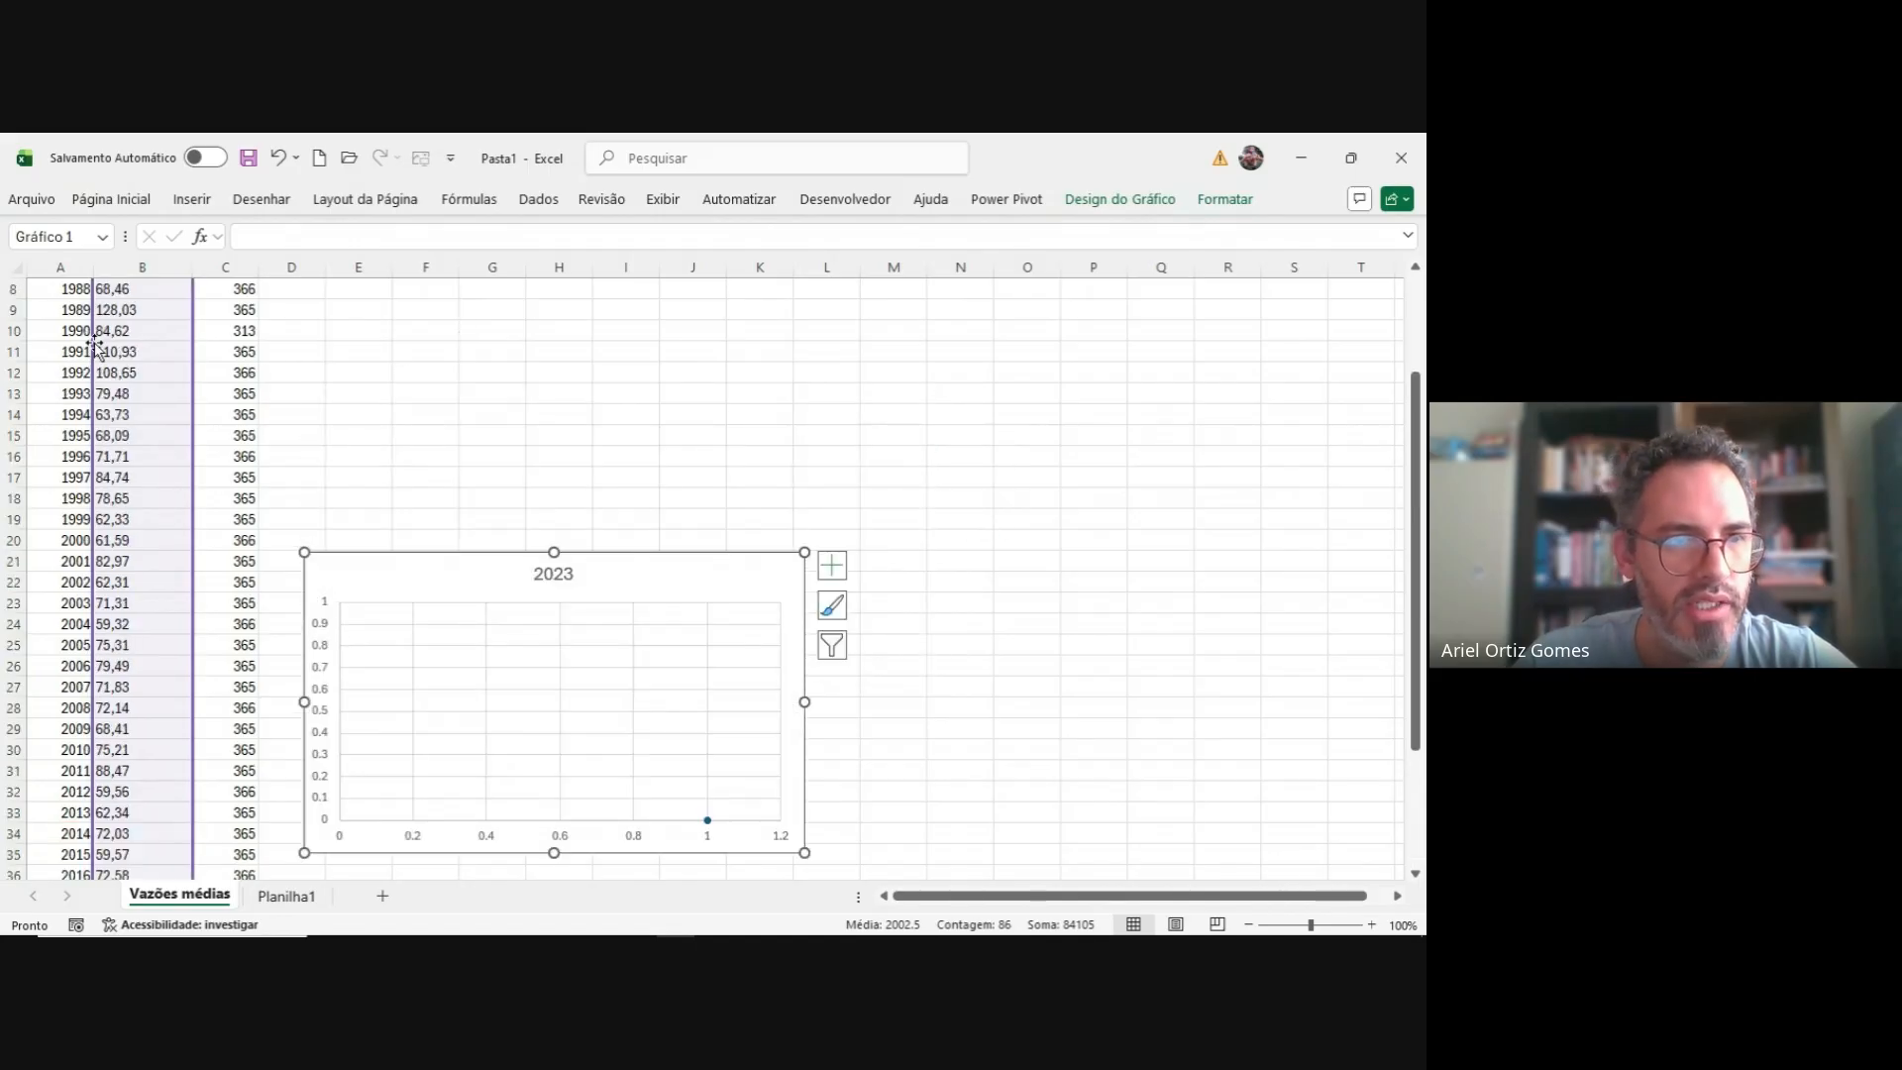
{"action": "scroll", "coordinate": [94, 347], "scroll_direction": "up", "scroll_amount": 2}
{"action": "left_click", "coordinate": [51, 286]}
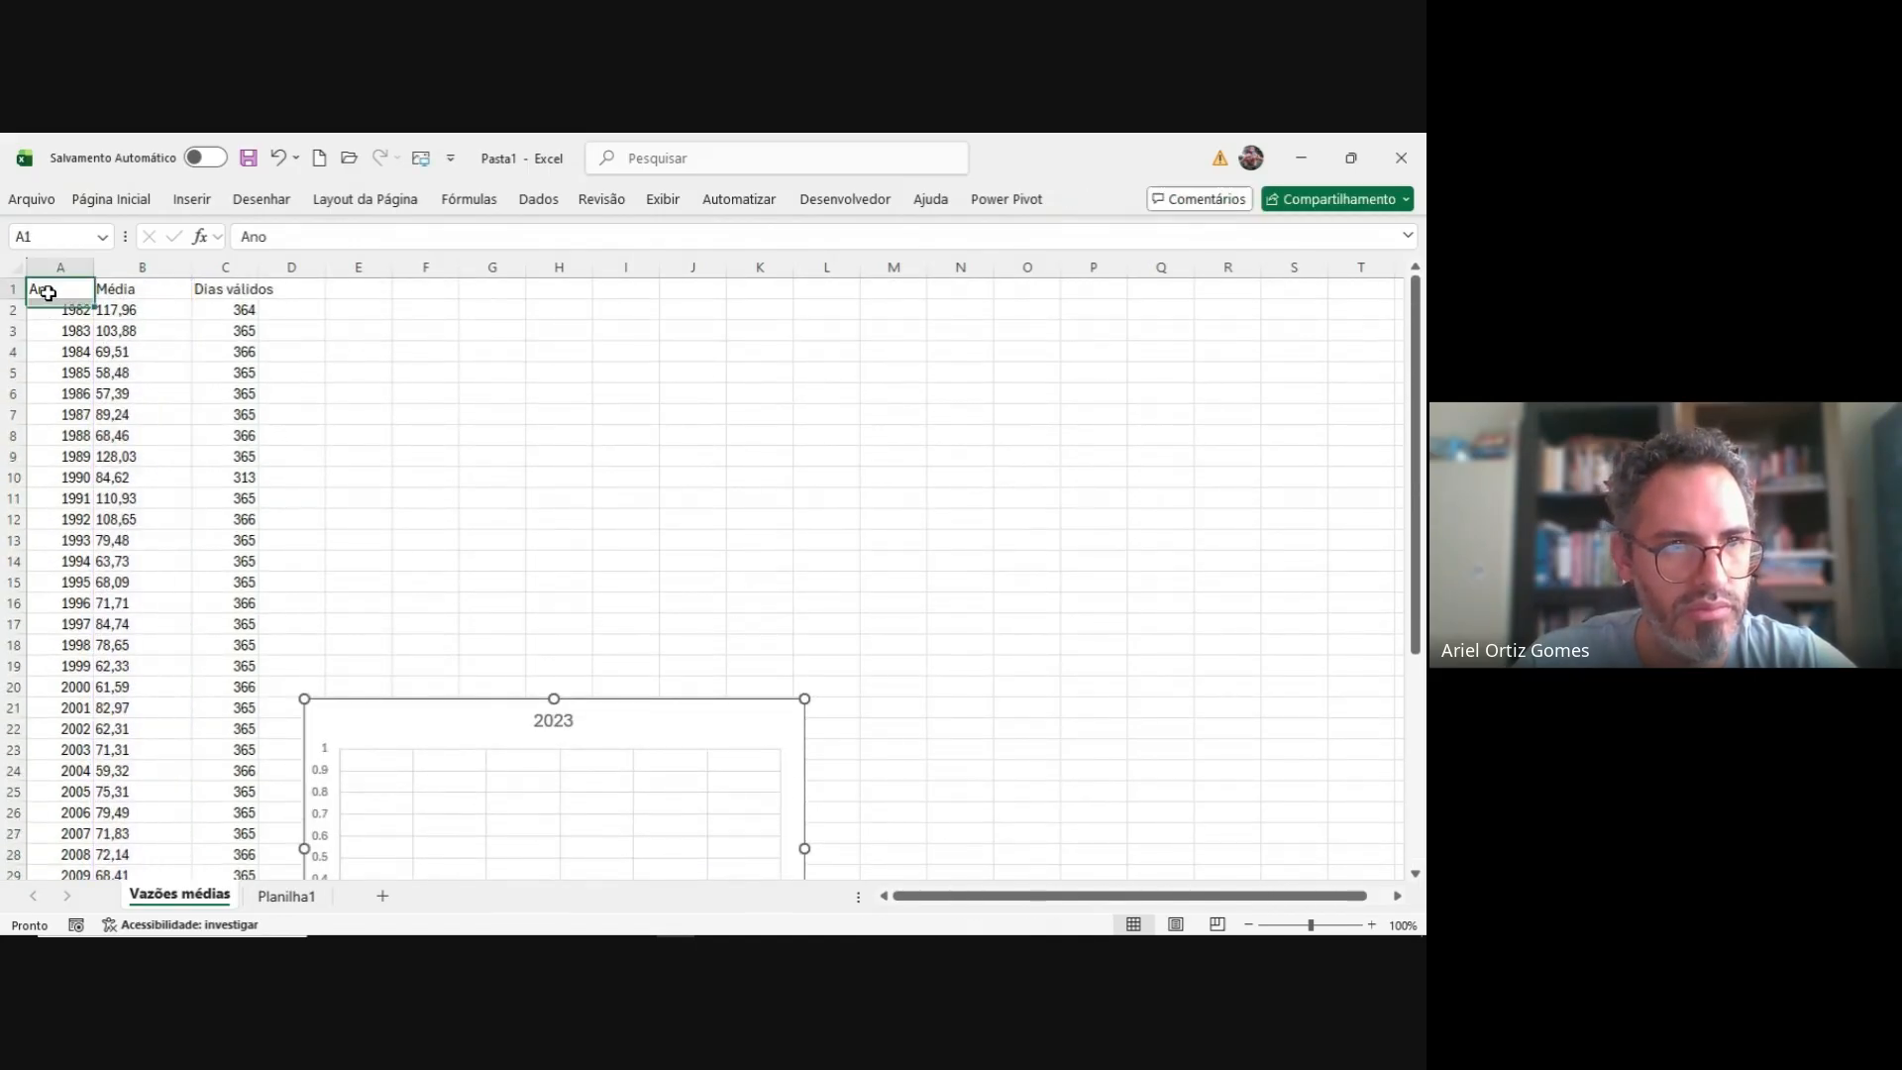
{"action": "left_click_drag", "start_coordinate": [50, 287], "coordinate": [123, 832]}
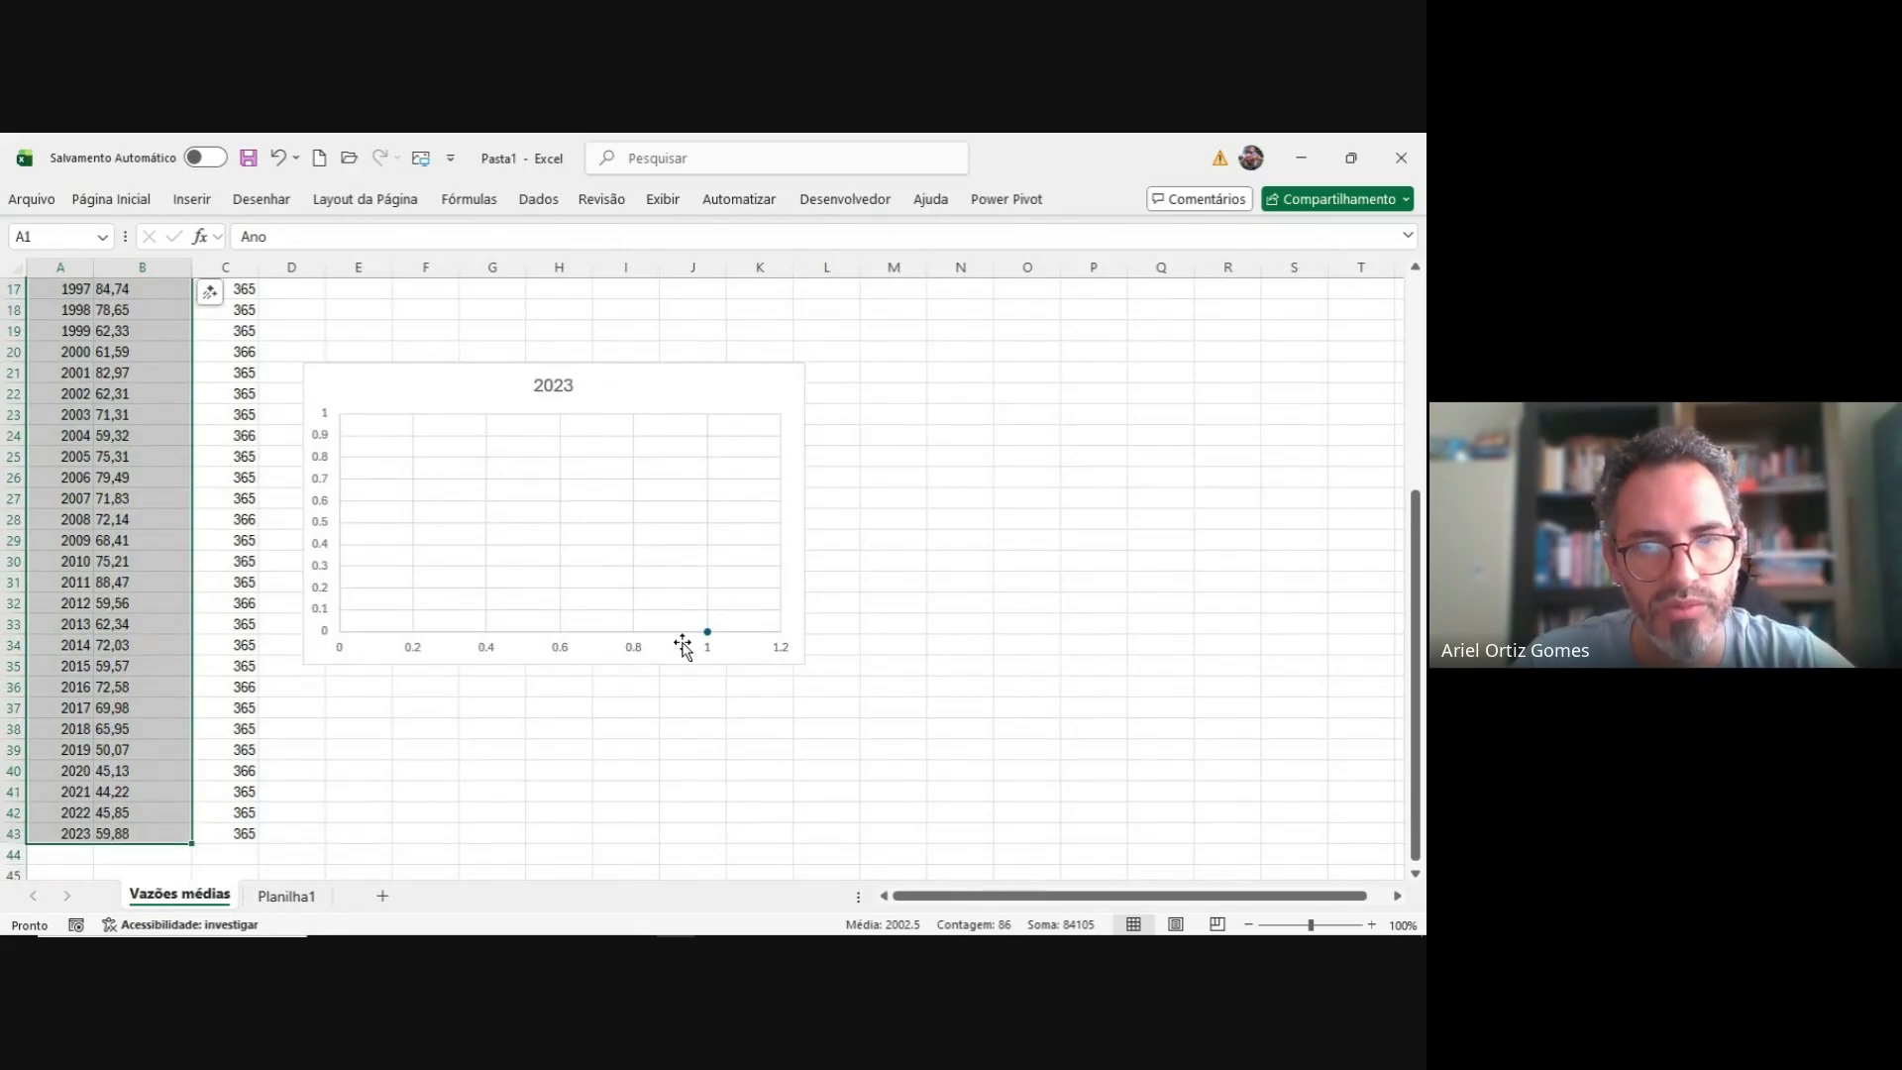
{"action": "left_click", "coordinate": [667, 437]}
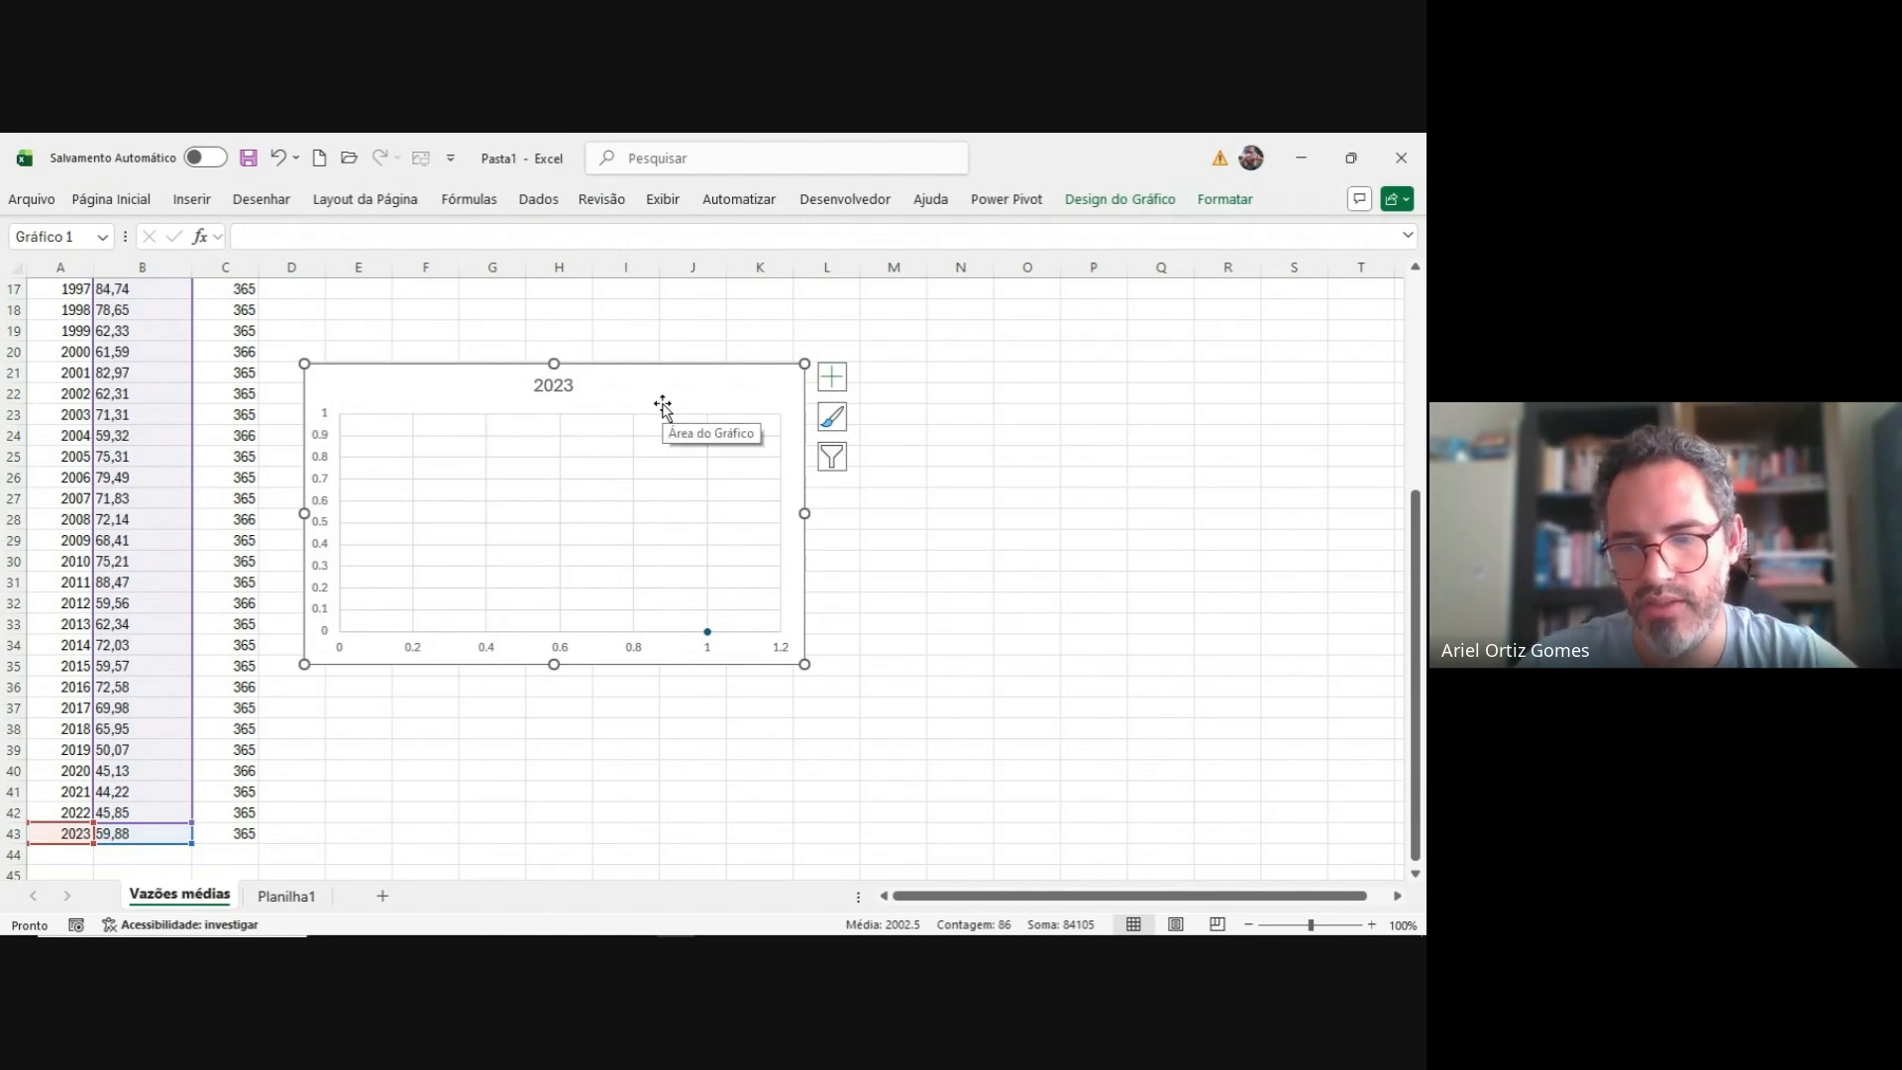
{"action": "key", "text": "Delete"}
{"action": "left_click", "coordinate": [140, 373]}
{"action": "scroll", "coordinate": [145, 357], "scroll_direction": "up", "scroll_amount": 5}
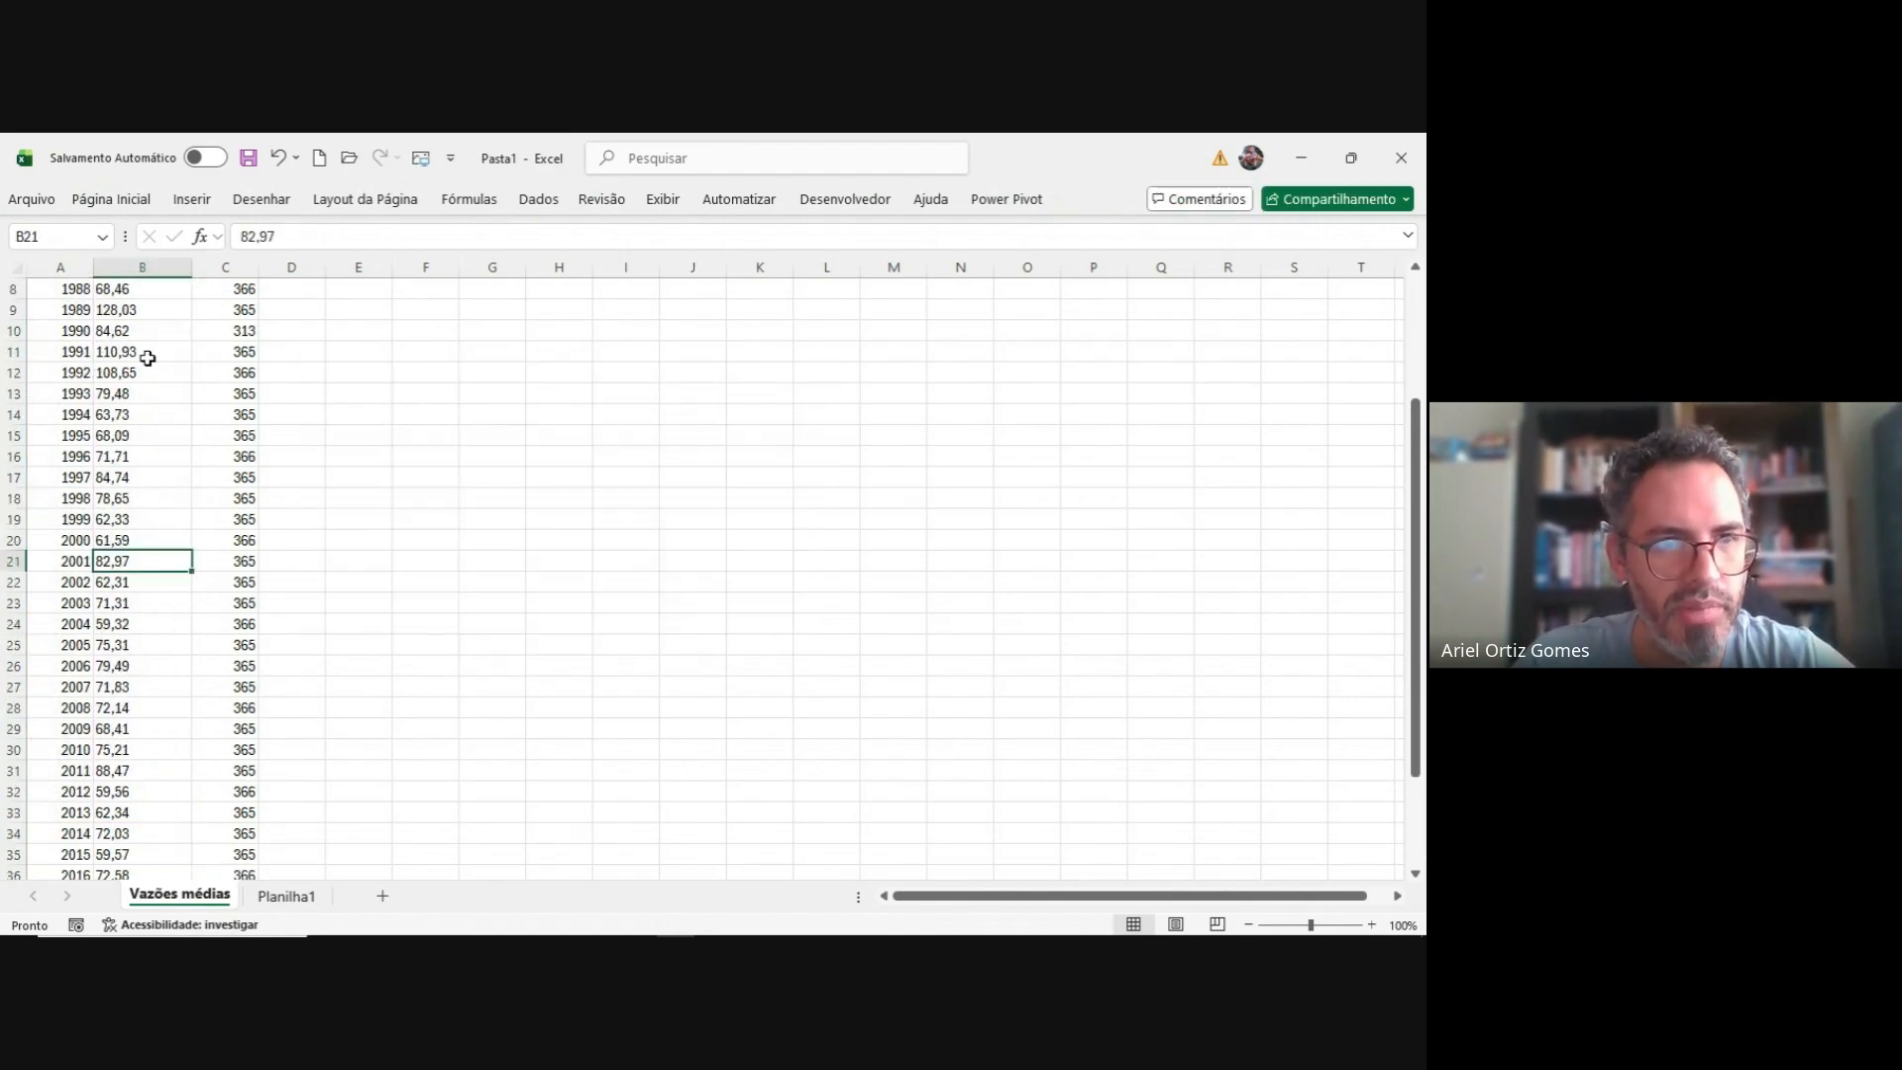
- Replace every decimal comma with a period in the Média values for 1982 to 2023, cells B2:B43
{"action": "left_click", "coordinate": [171, 314]}
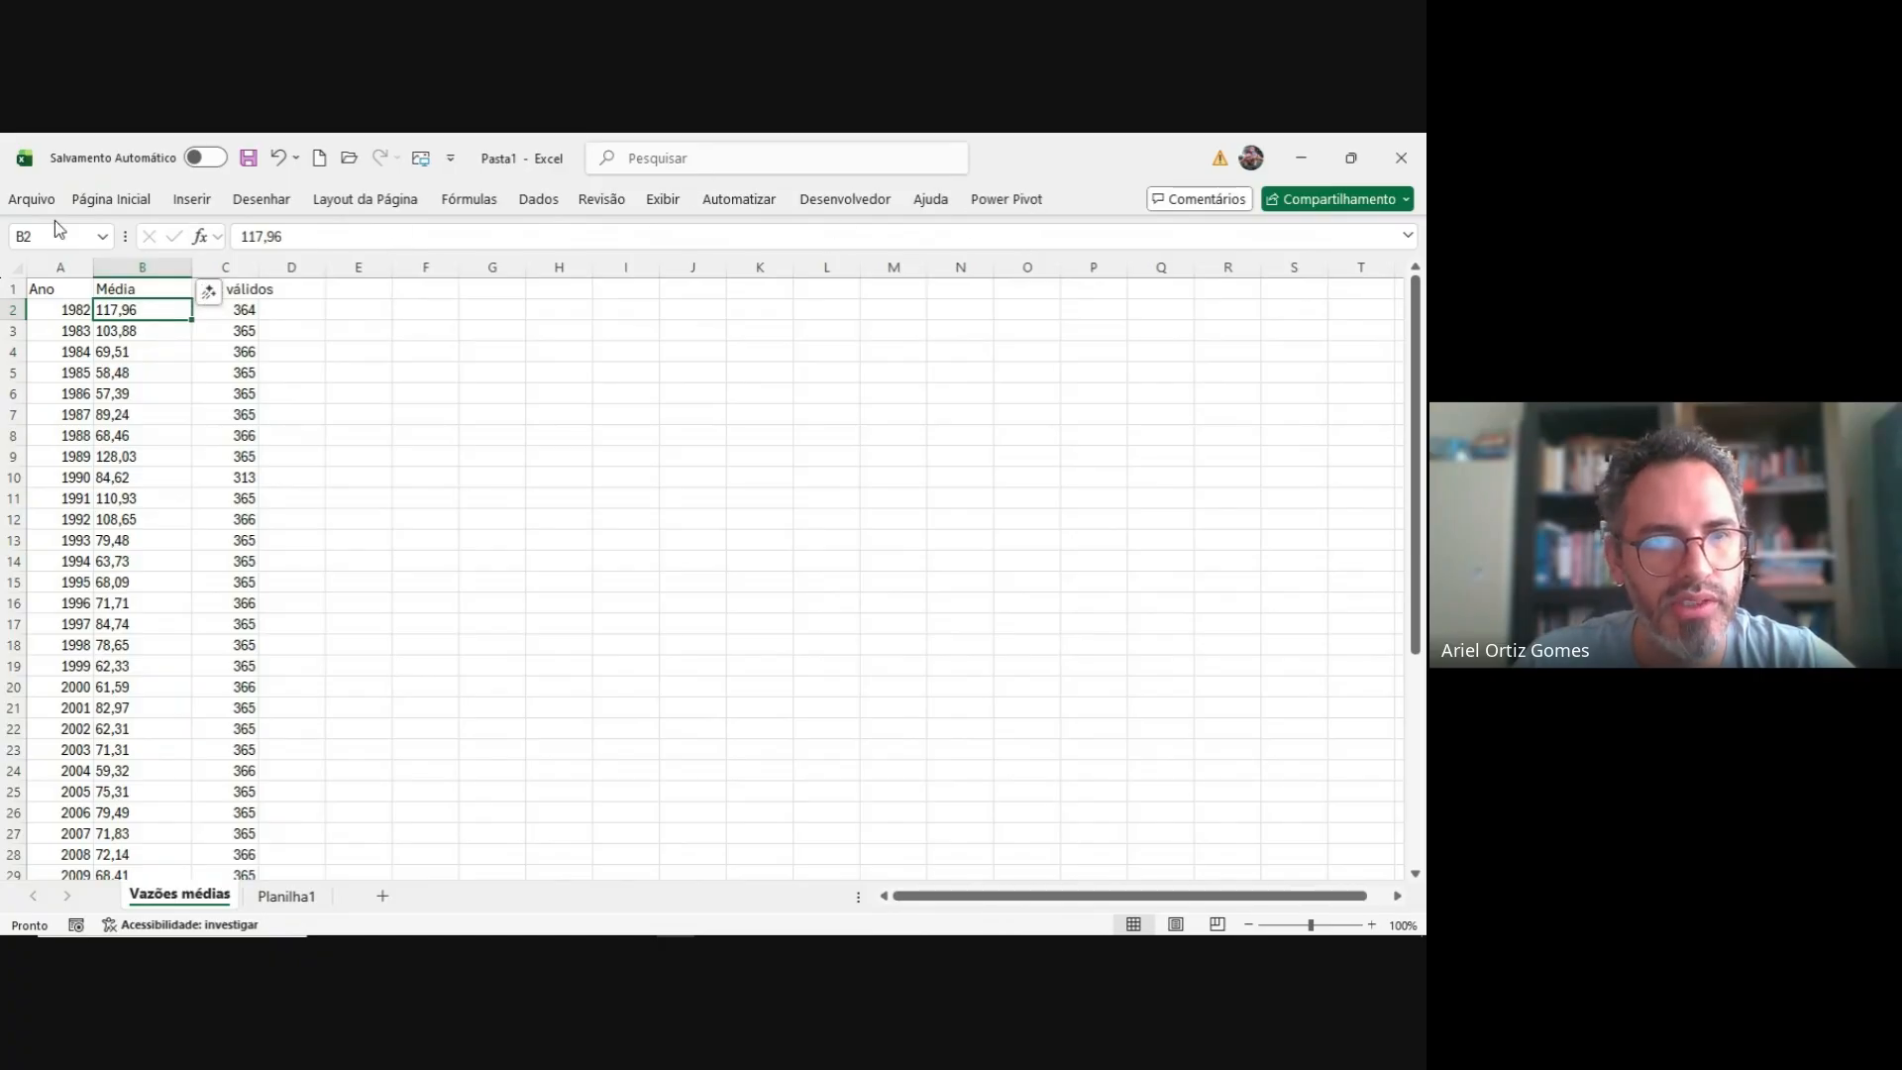
{"action": "left_click", "coordinate": [145, 289]}
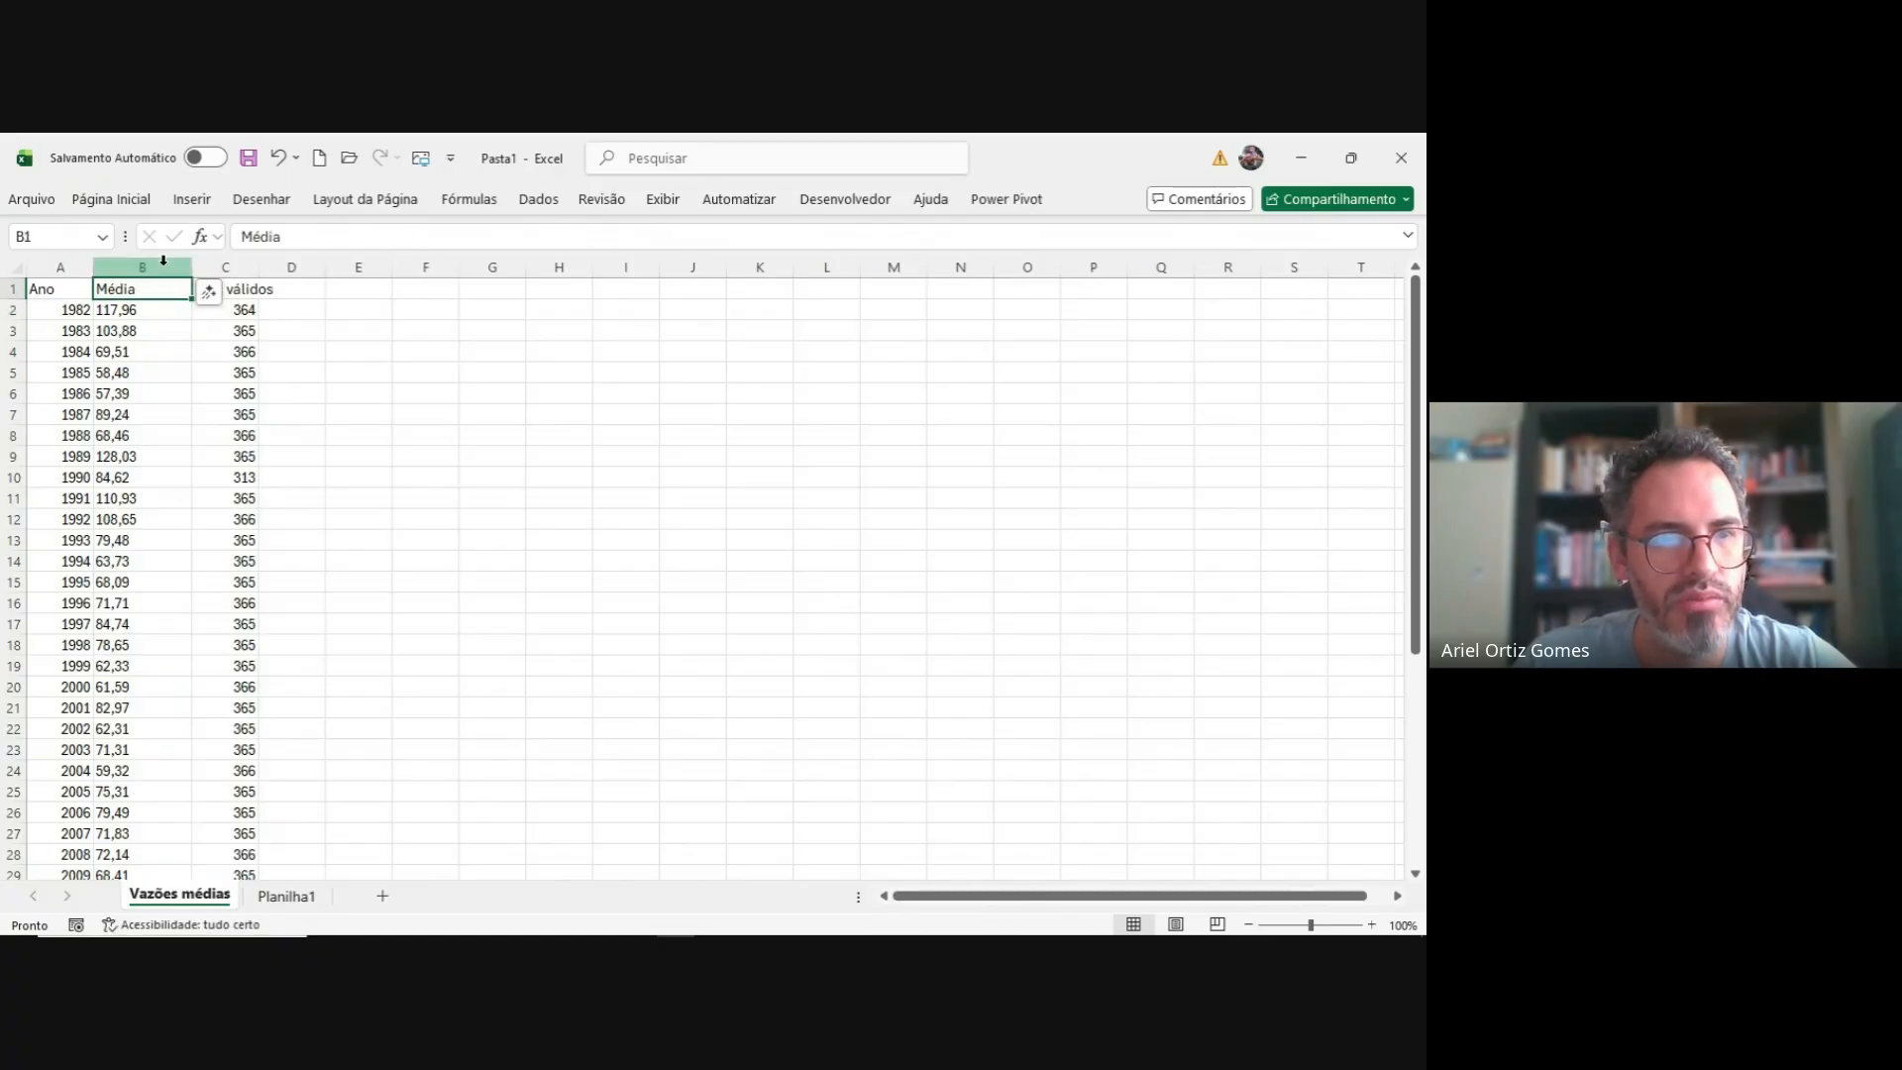
{"action": "key", "text": "ctrl+shift+Down"}
{"action": "left_click", "coordinate": [149, 311]}
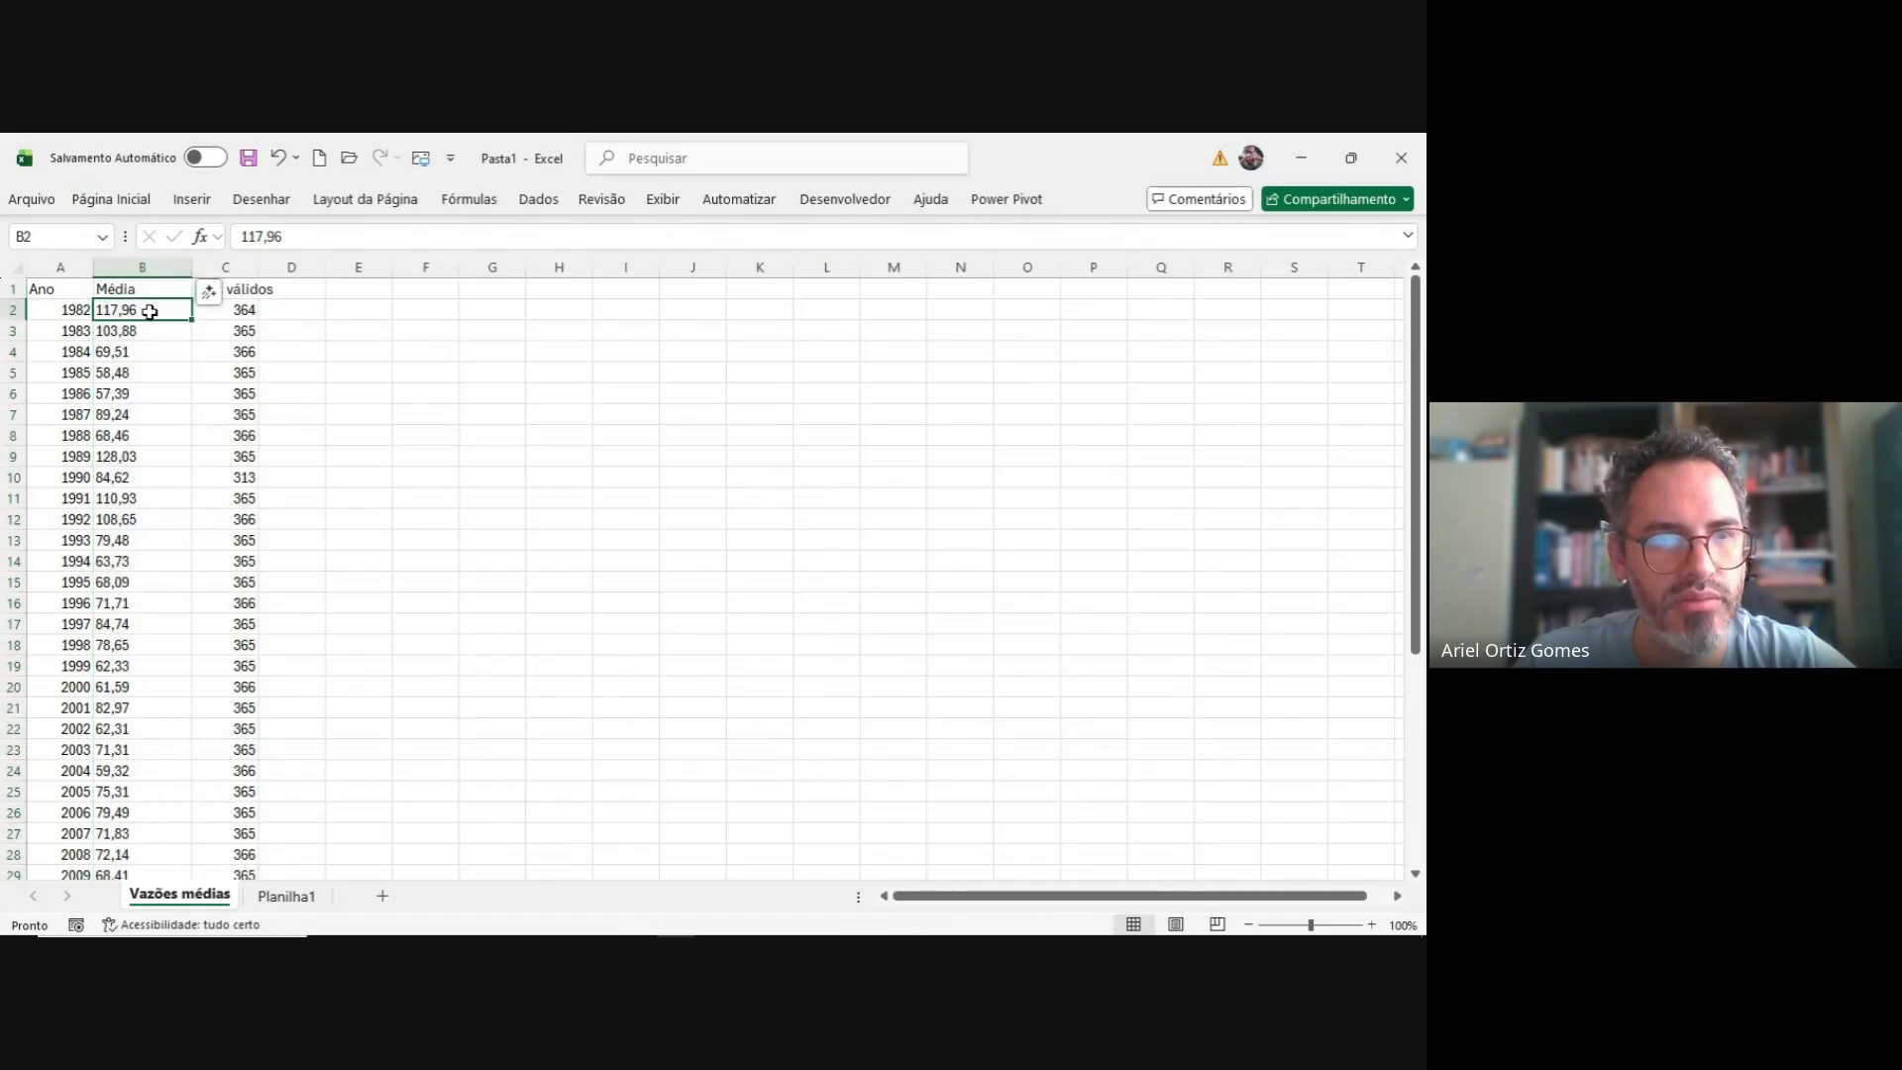
{"action": "left_click_drag", "start_coordinate": [149, 311], "coordinate": [146, 774]}
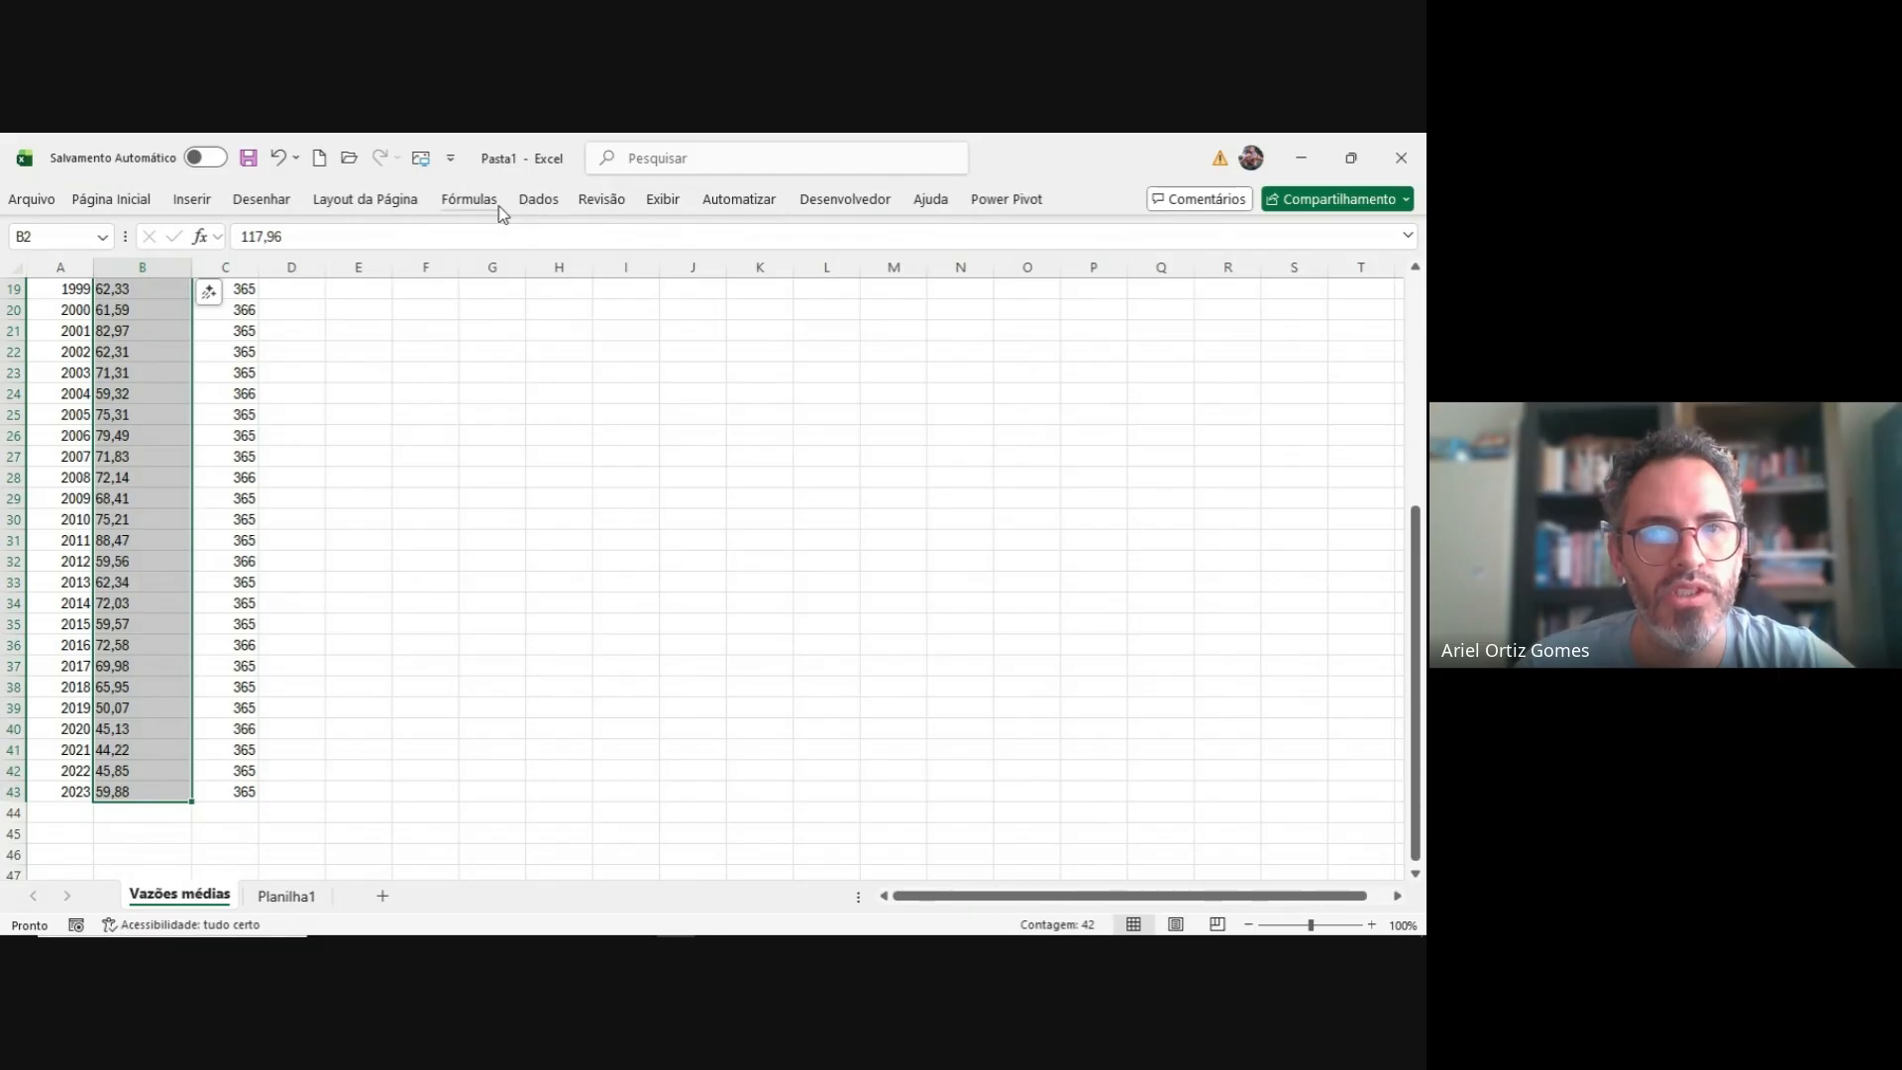
{"action": "left_click", "coordinate": [104, 203]}
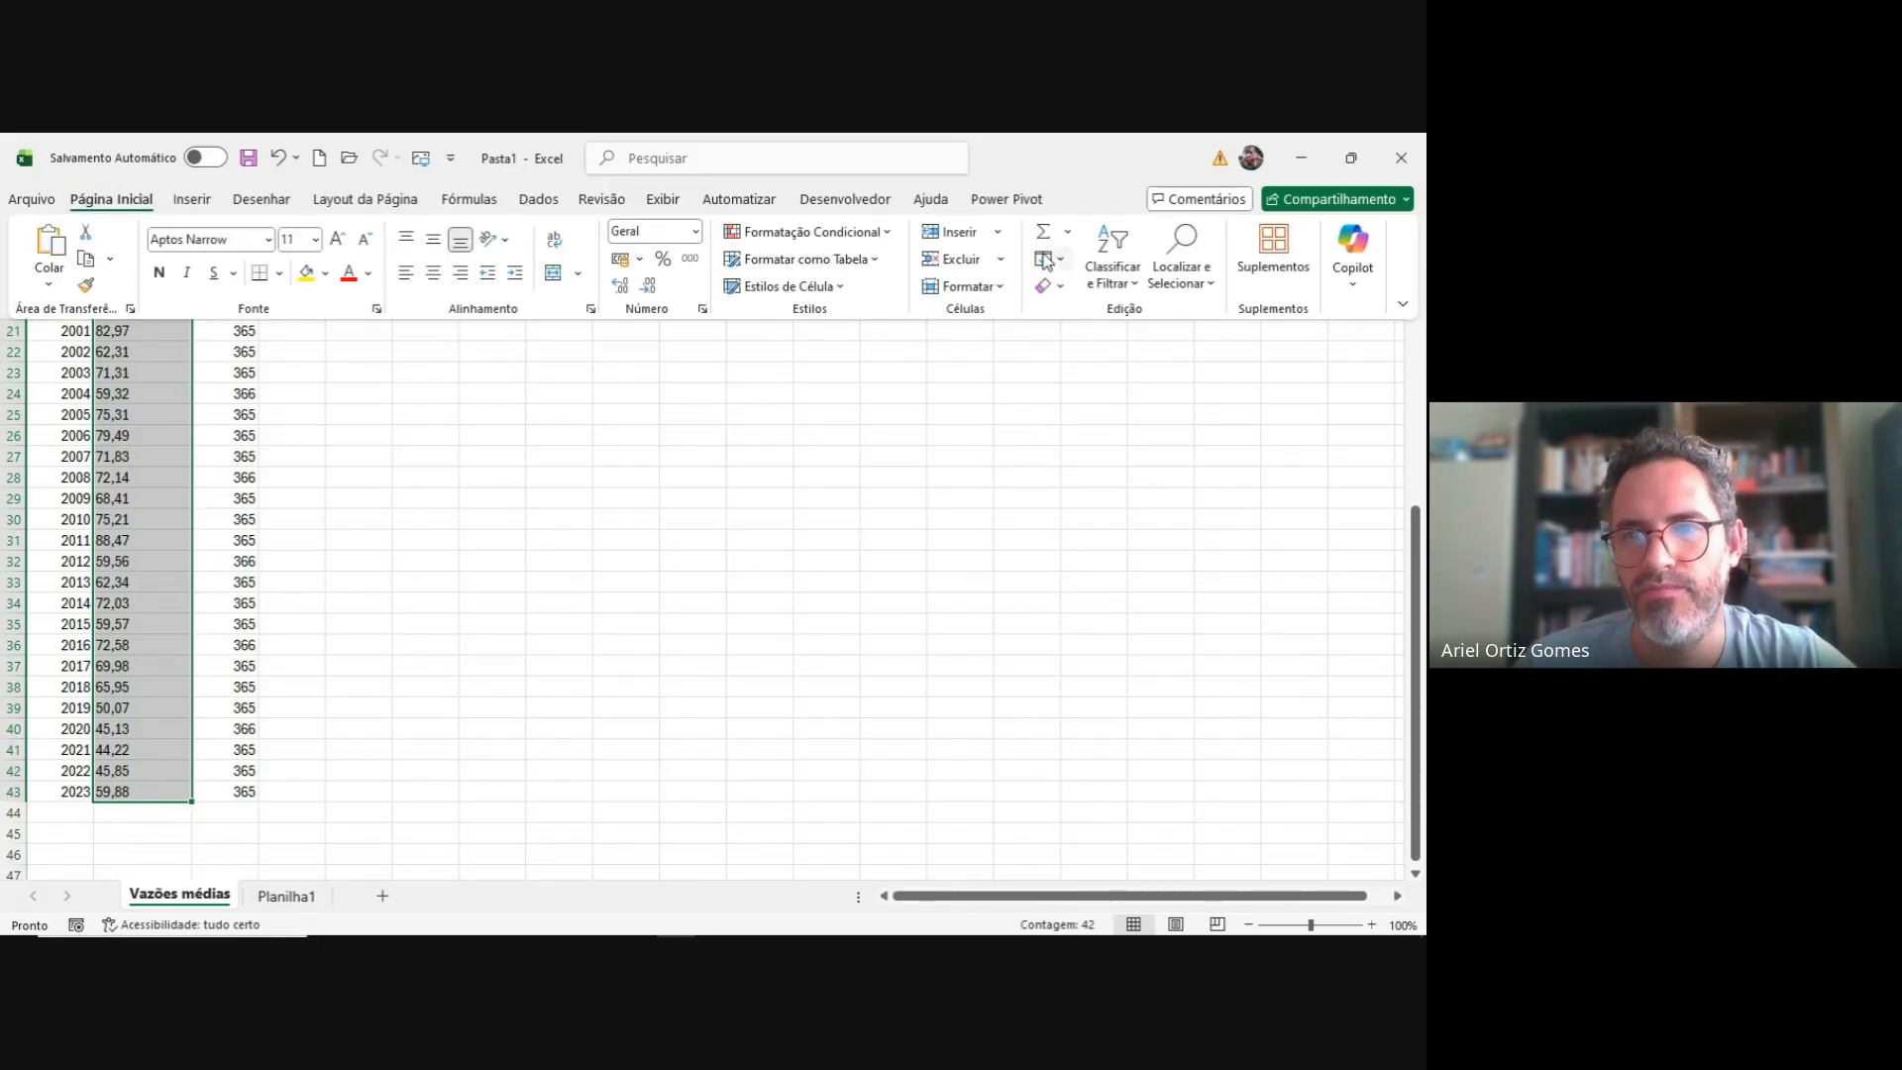
{"action": "left_click", "coordinate": [1211, 289]}
{"action": "left_click", "coordinate": [1216, 344]}
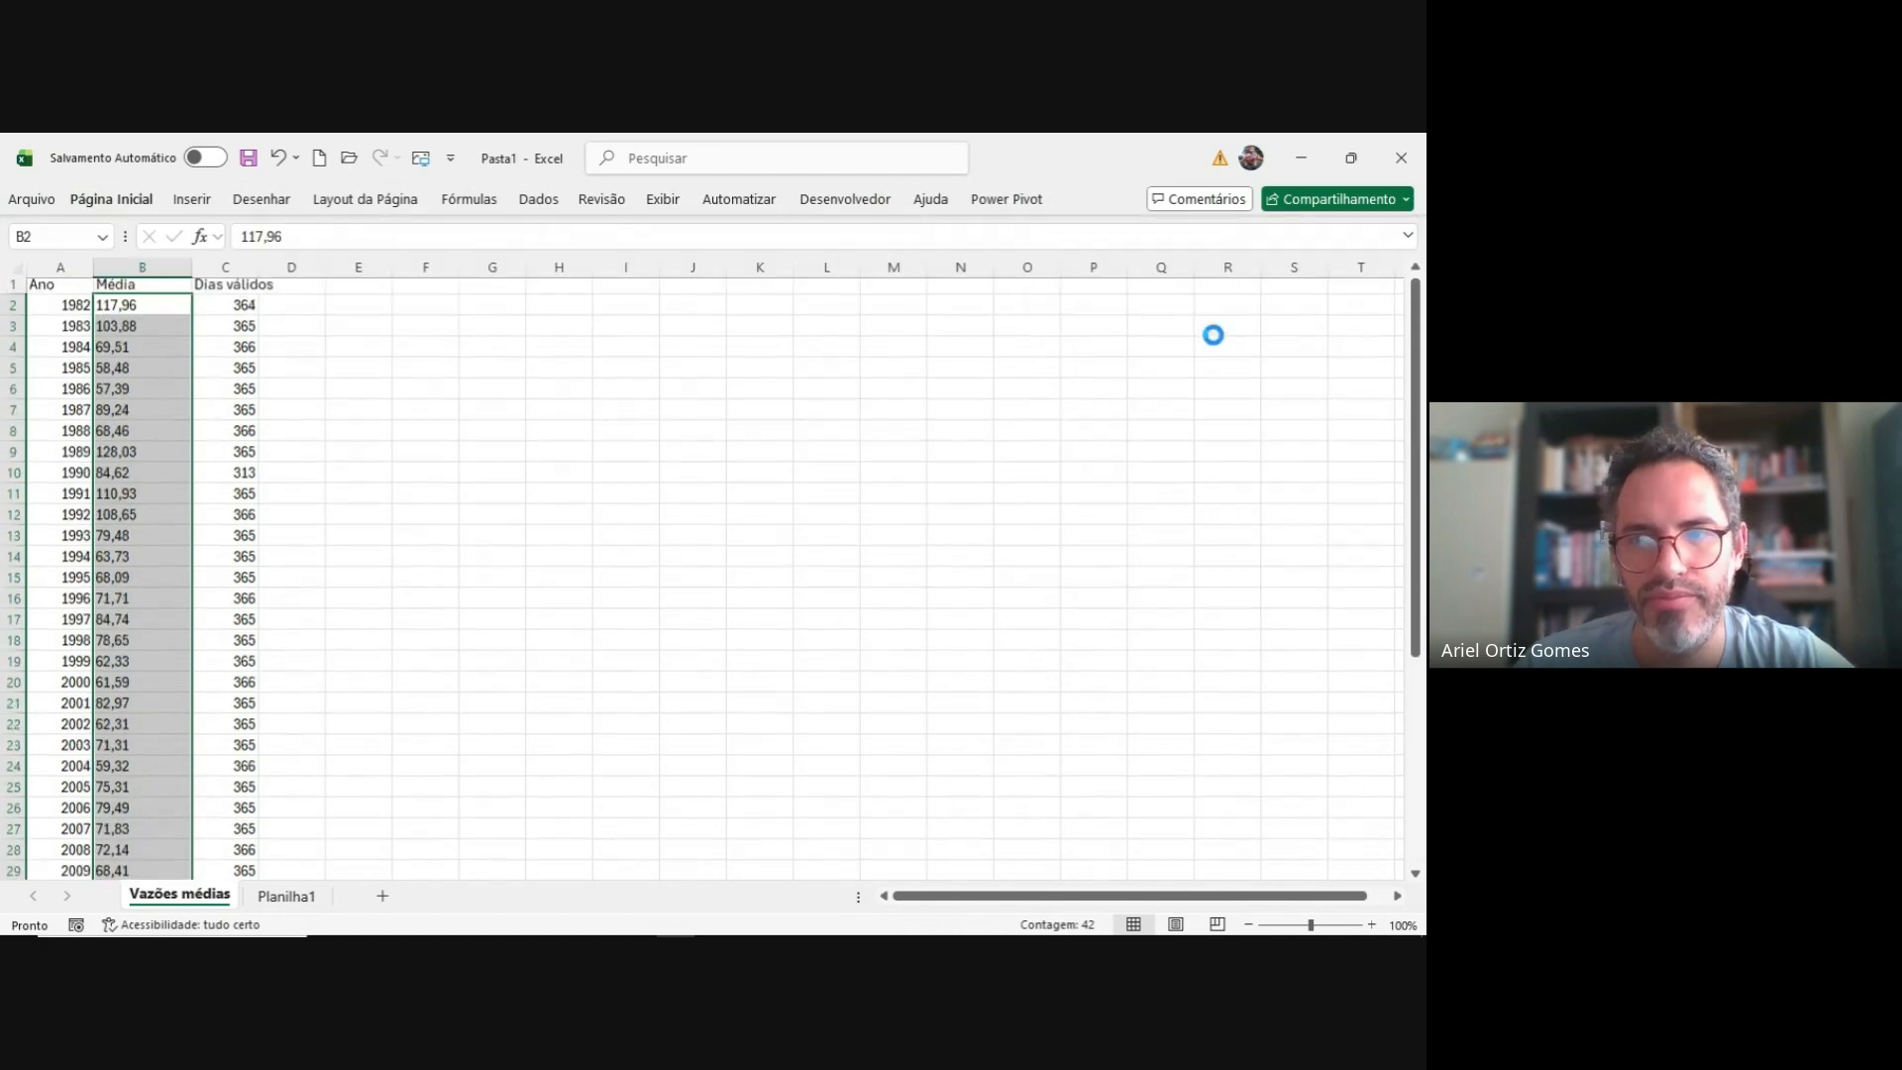
{"action": "left_click_drag", "start_coordinate": [1088, 547], "coordinate": [707, 325]}
{"action": "type", "text": ","}
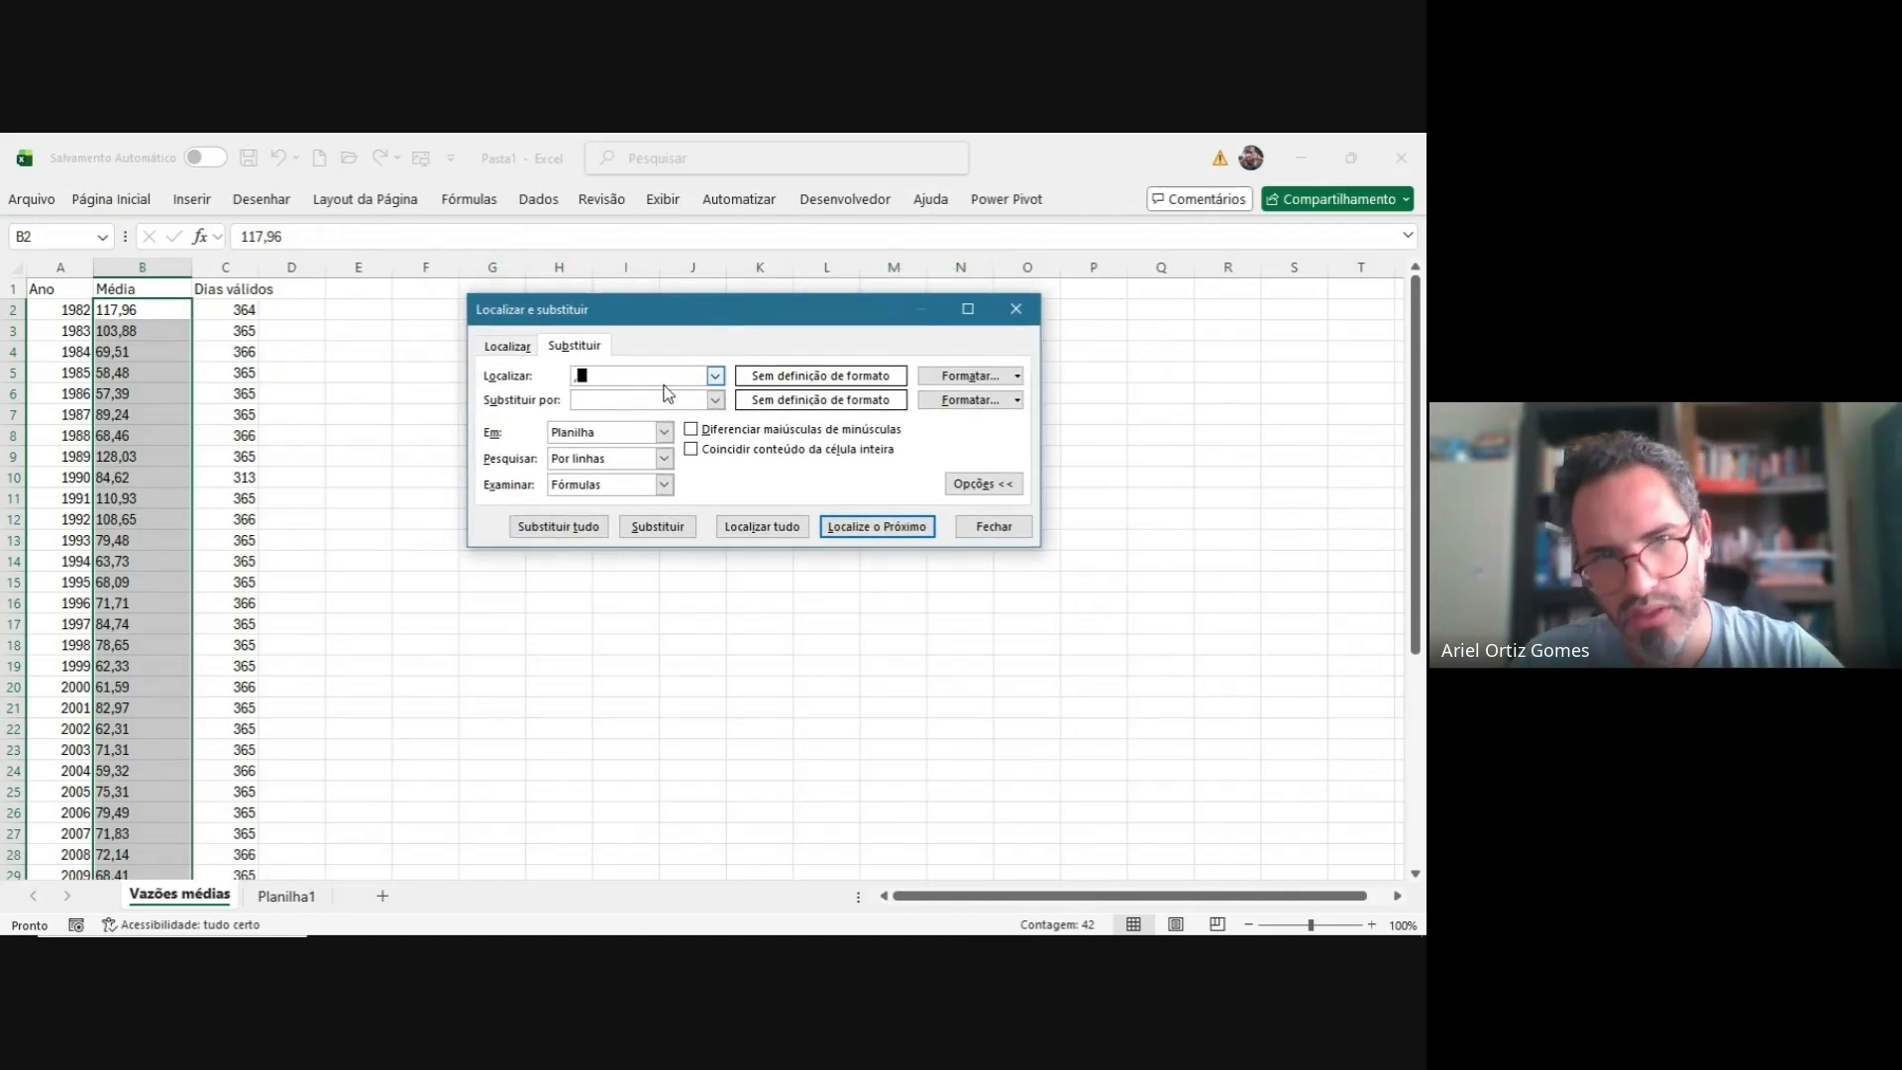
{"action": "type", "text": "."}
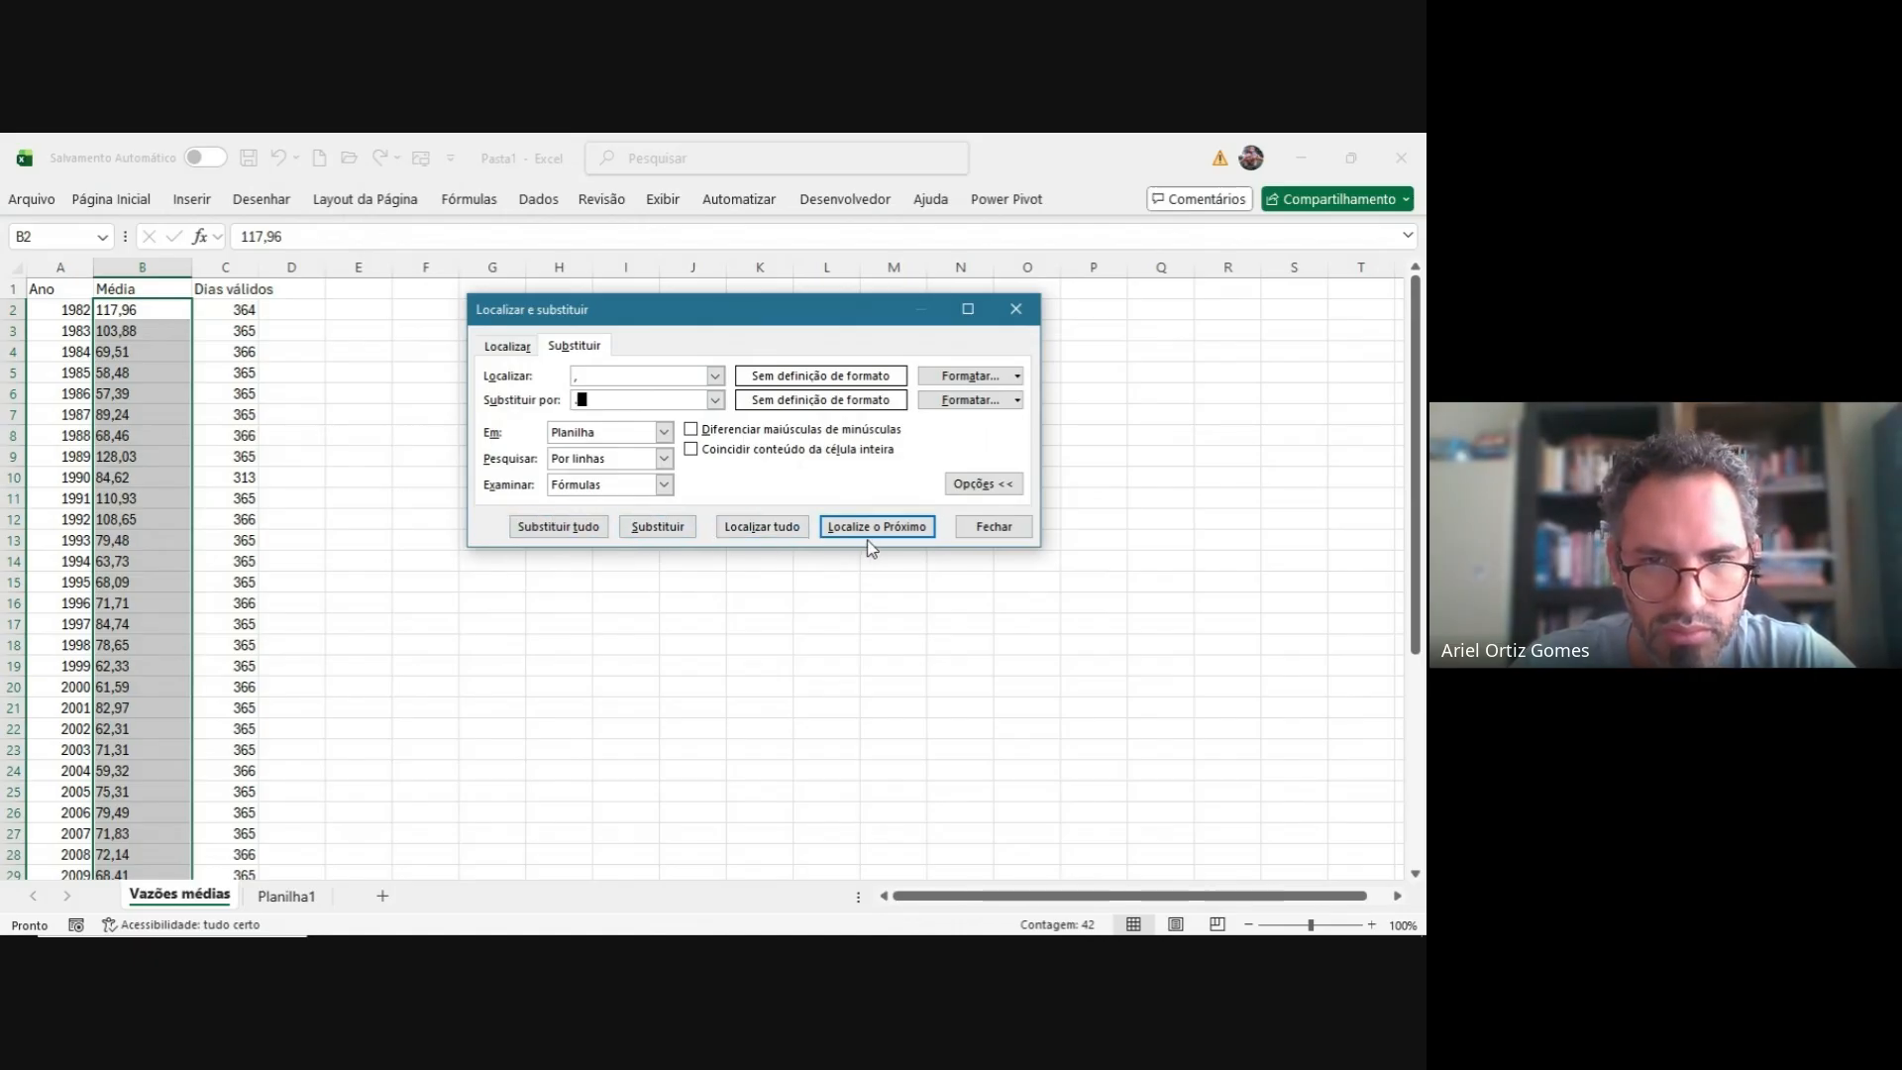
{"action": "left_click", "coordinate": [768, 531]}
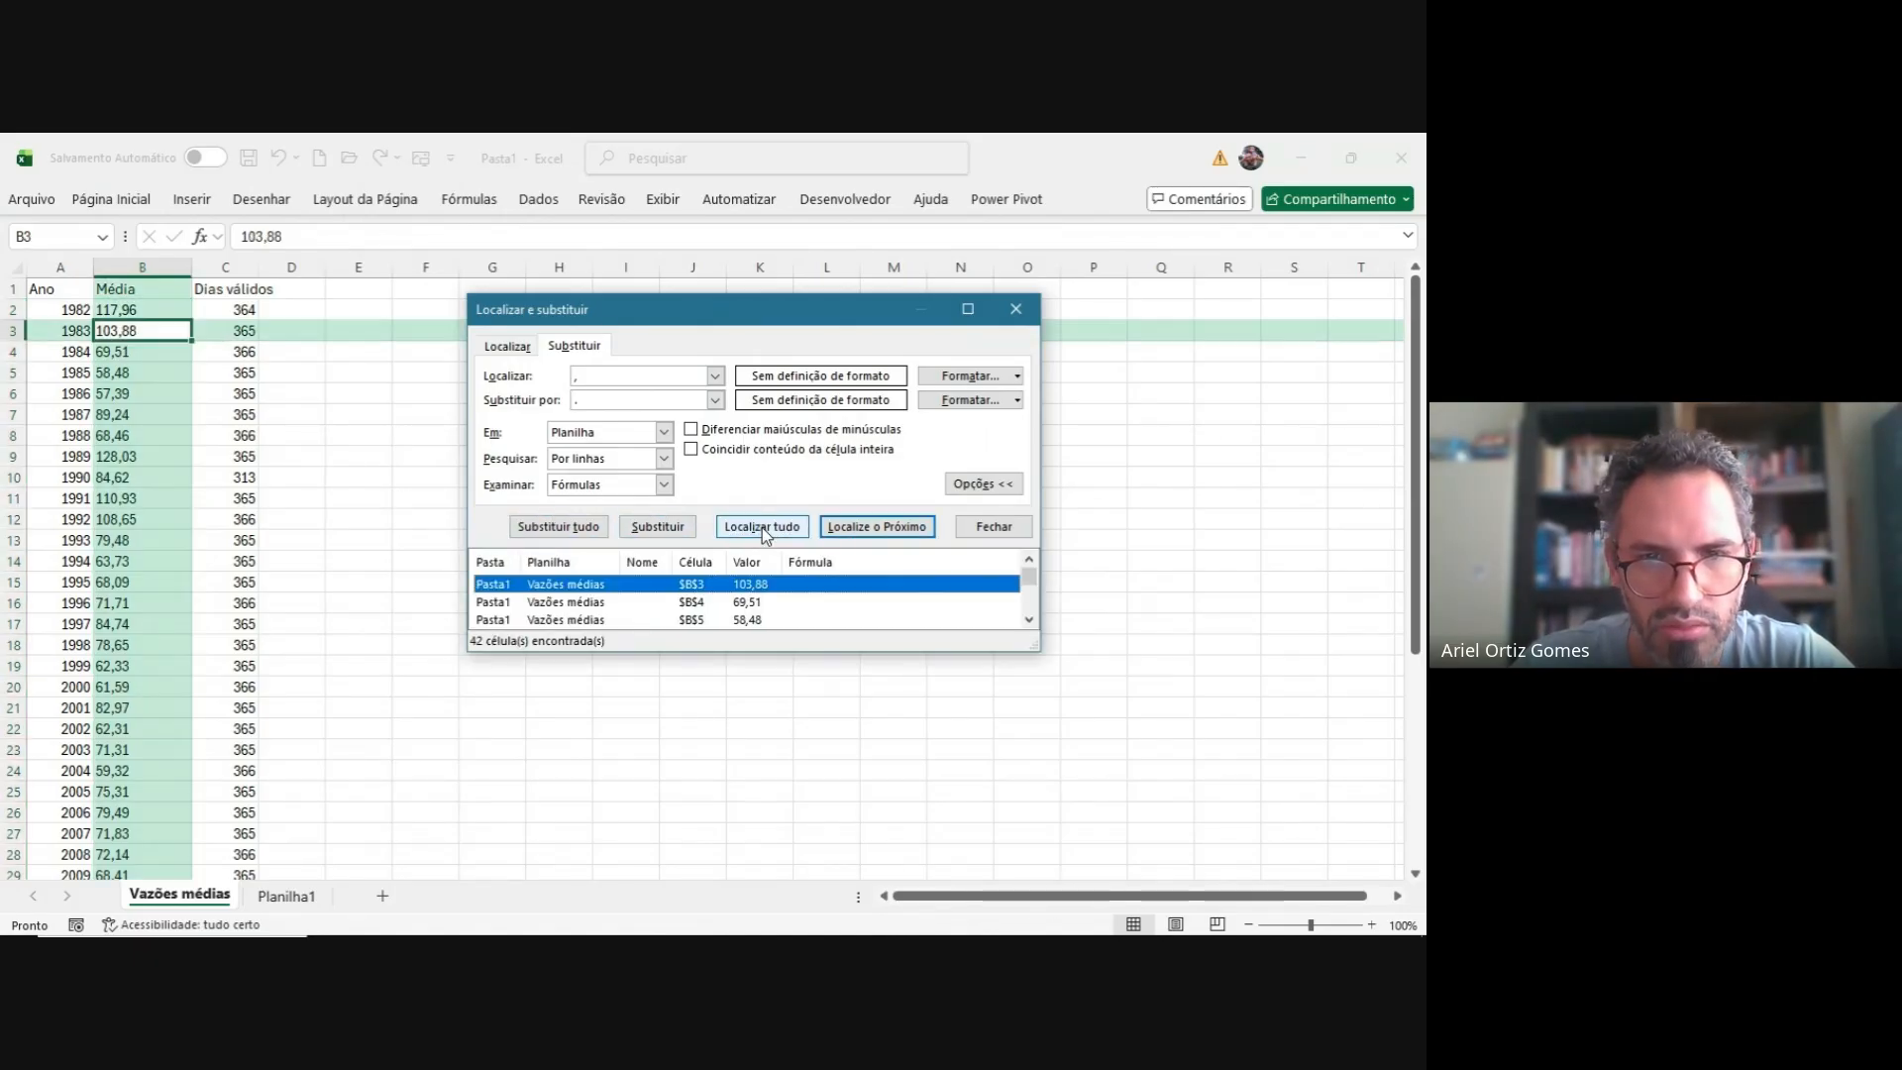
{"action": "left_click", "coordinate": [559, 526]}
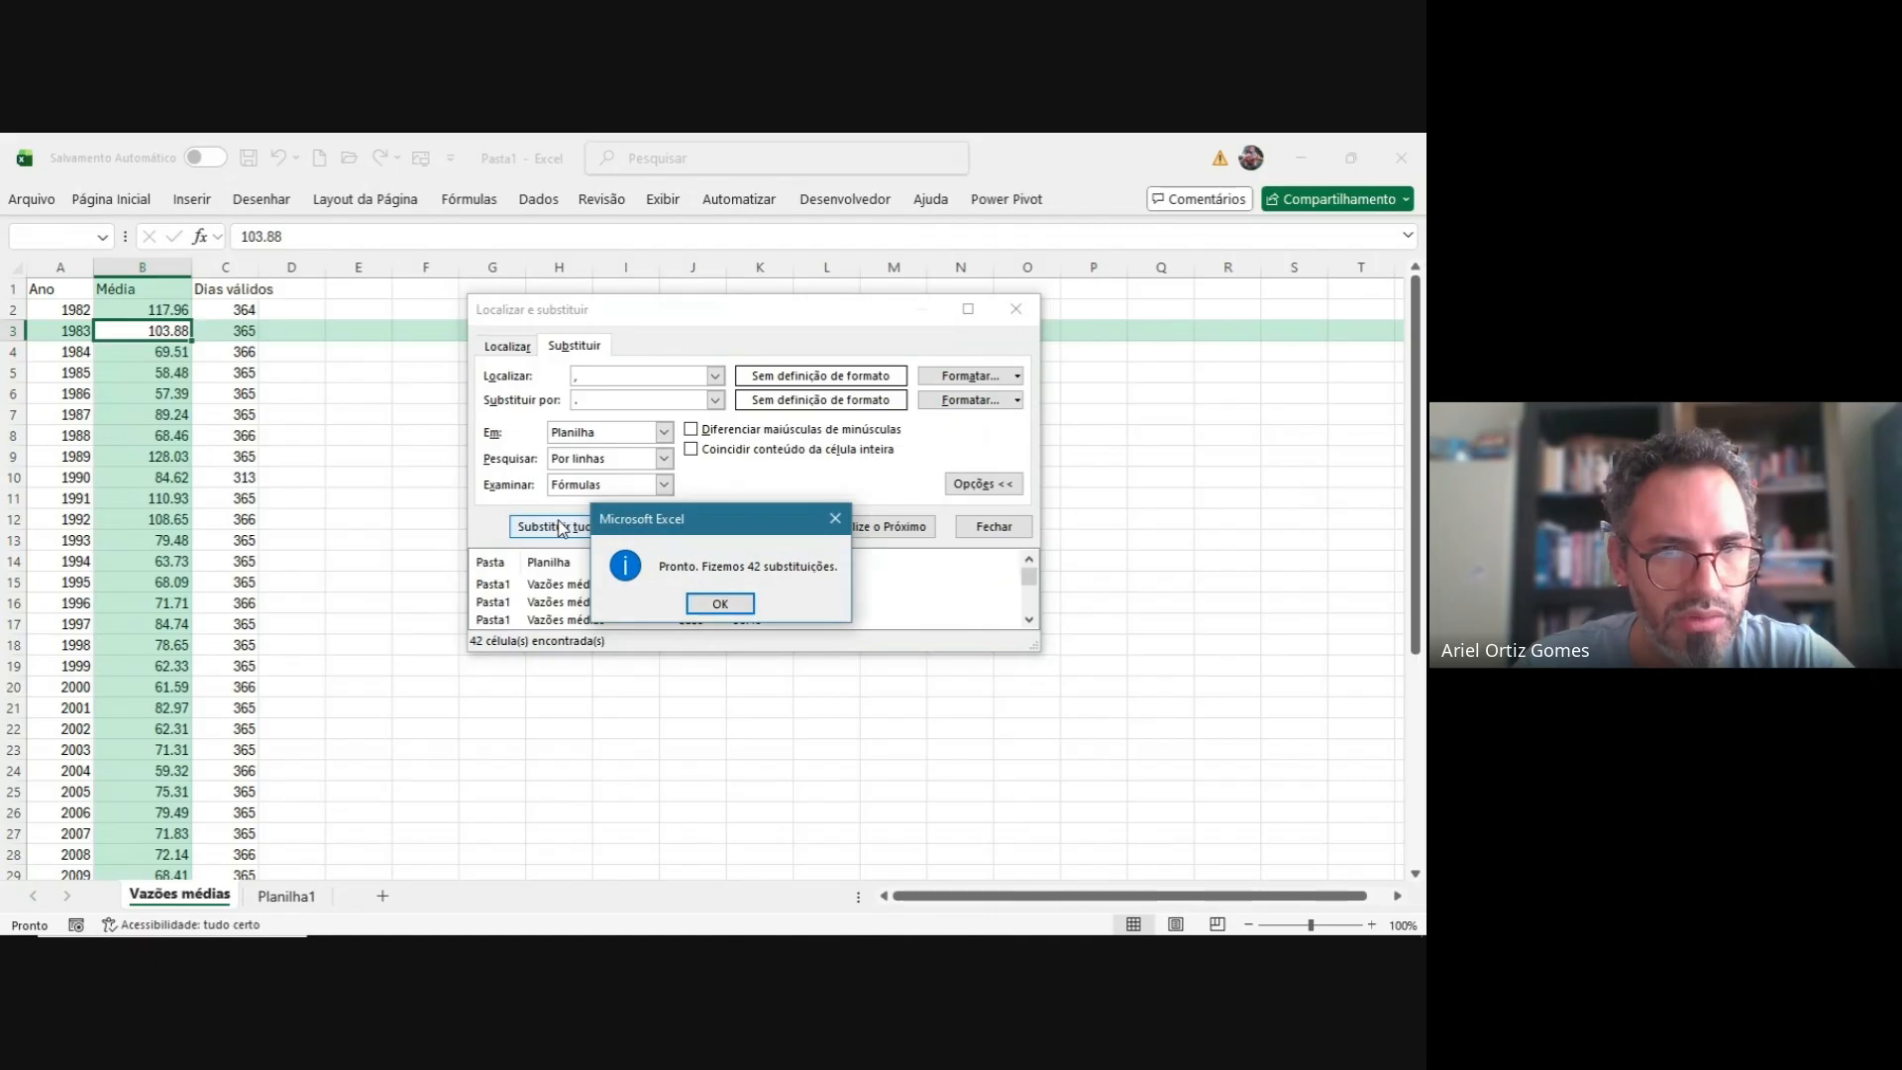
{"action": "left_click", "coordinate": [729, 605]}
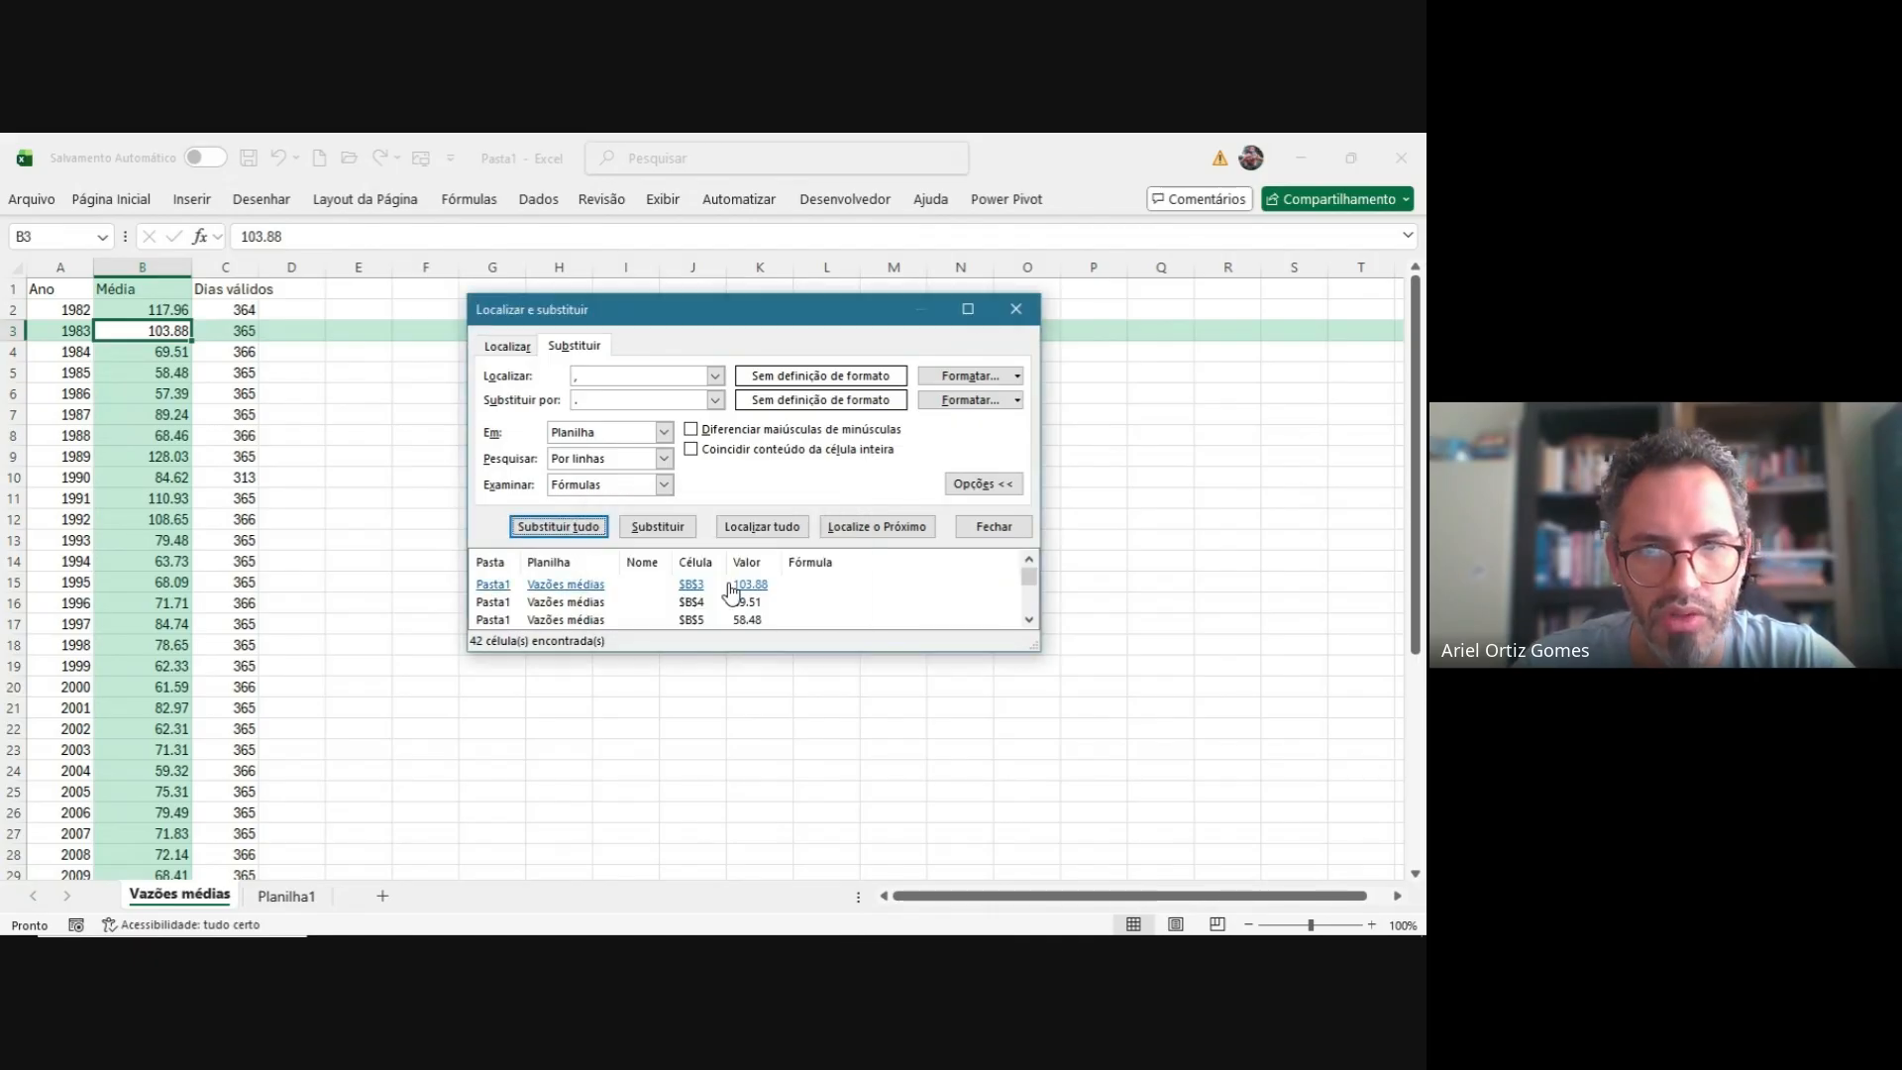
- Close the find and replace dialog and insert a scatter chart with smooth lines and markers from A1:B43
{"action": "left_click", "coordinate": [1016, 308]}
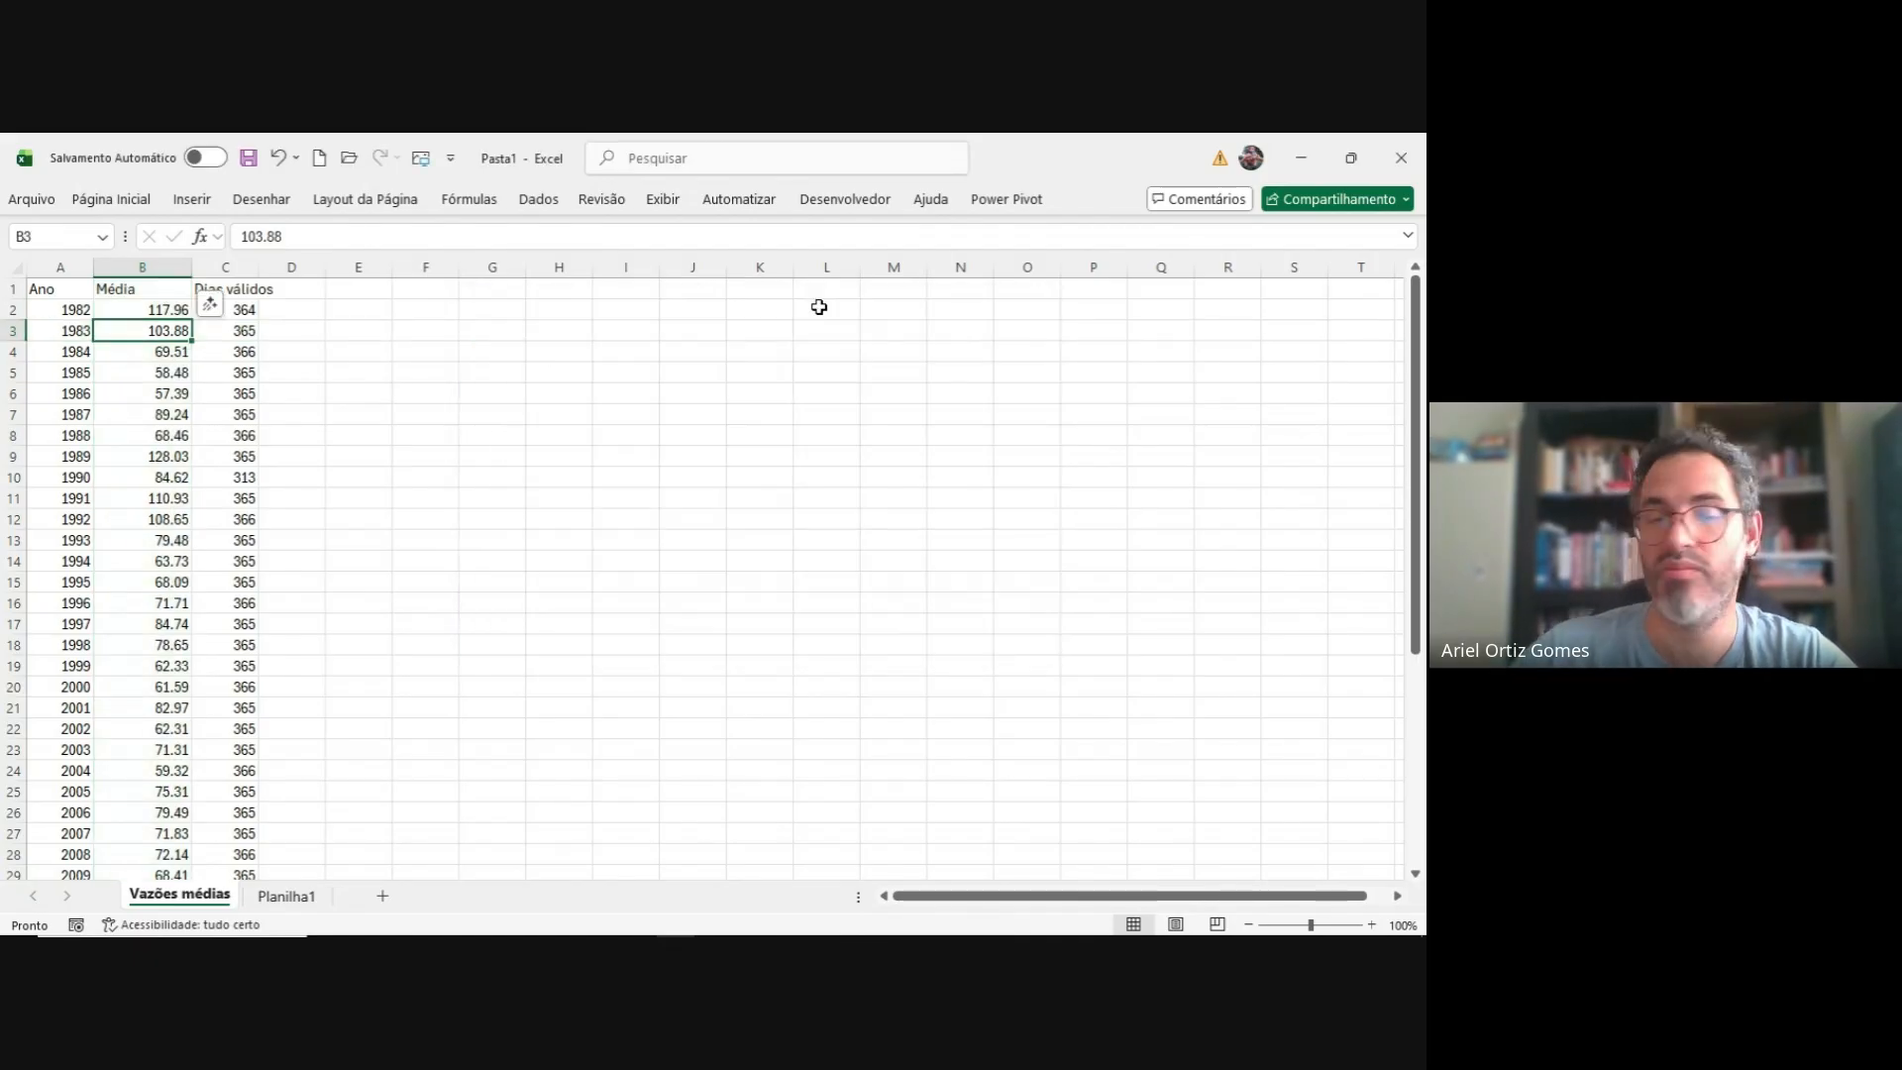
{"action": "left_click", "coordinate": [149, 313]}
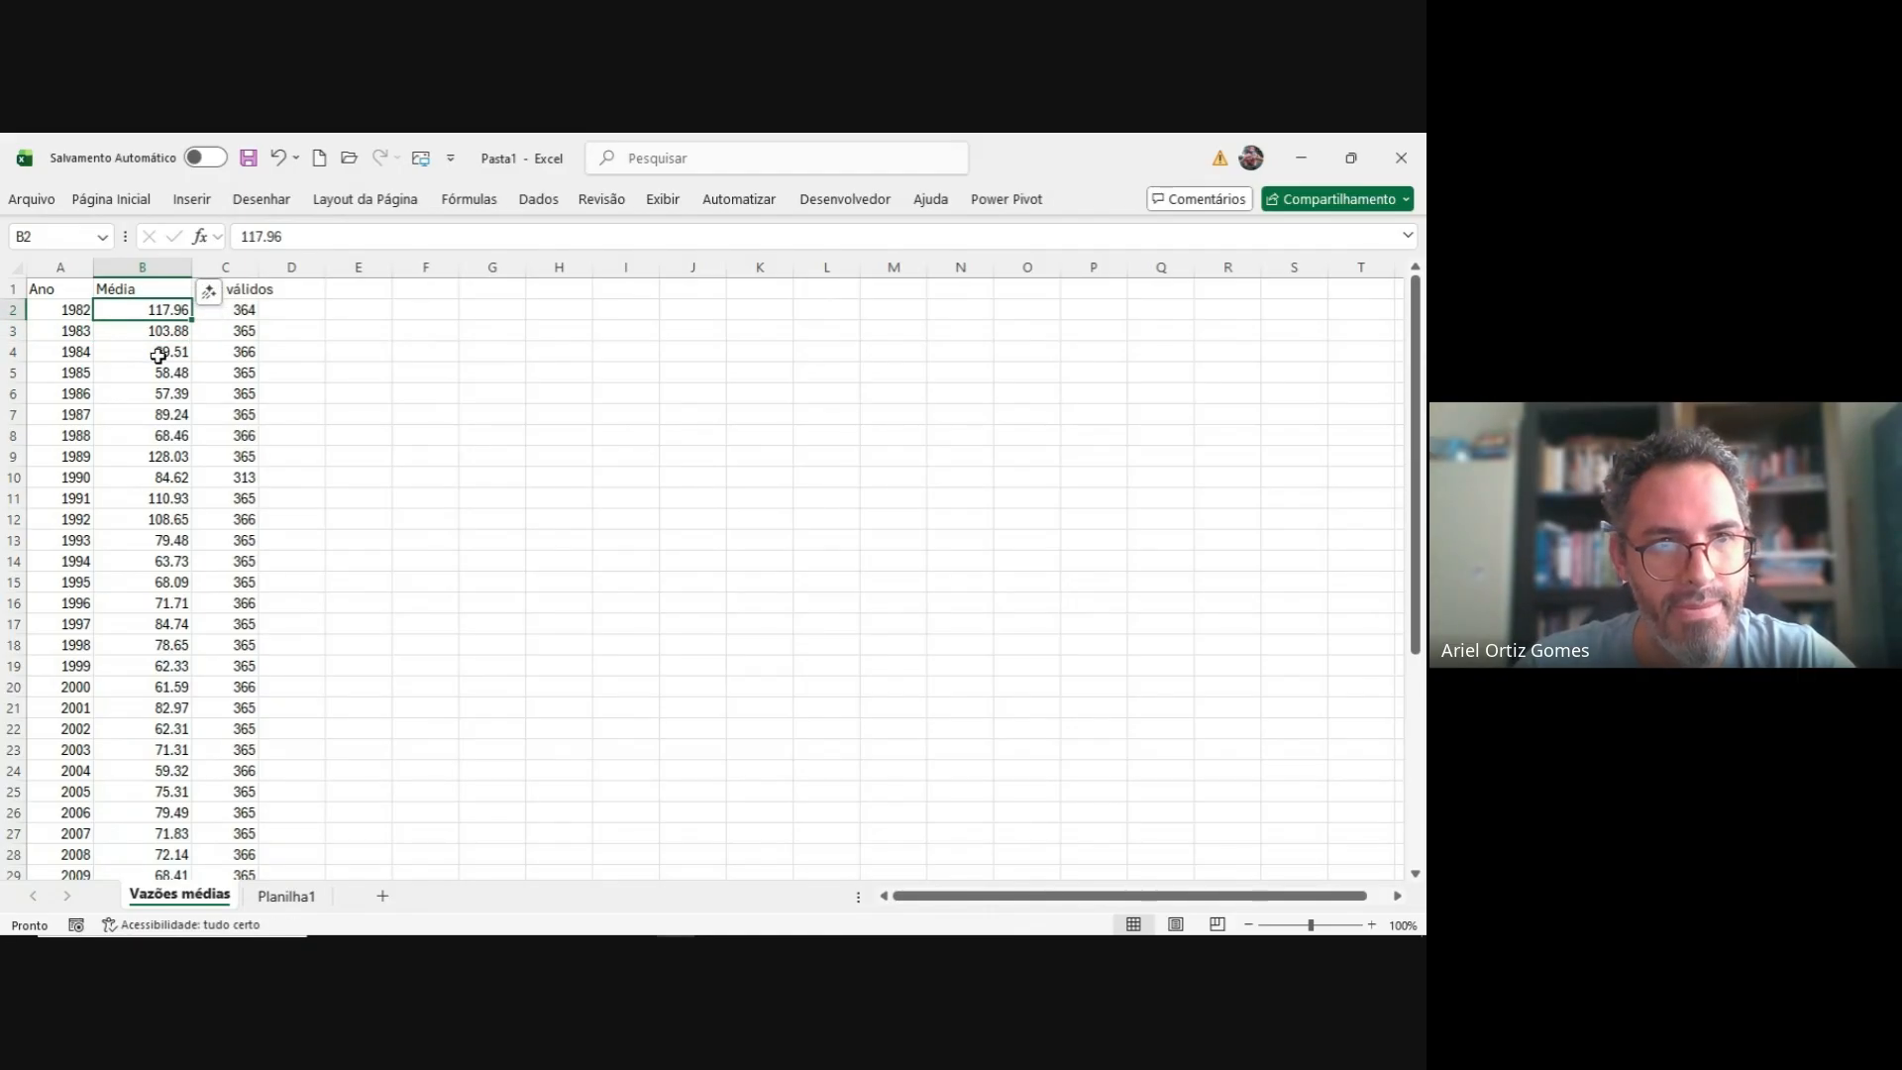
{"action": "left_click_drag", "start_coordinate": [66, 312], "coordinate": [149, 770]}
{"action": "left_click_drag", "start_coordinate": [74, 288], "coordinate": [159, 830]}
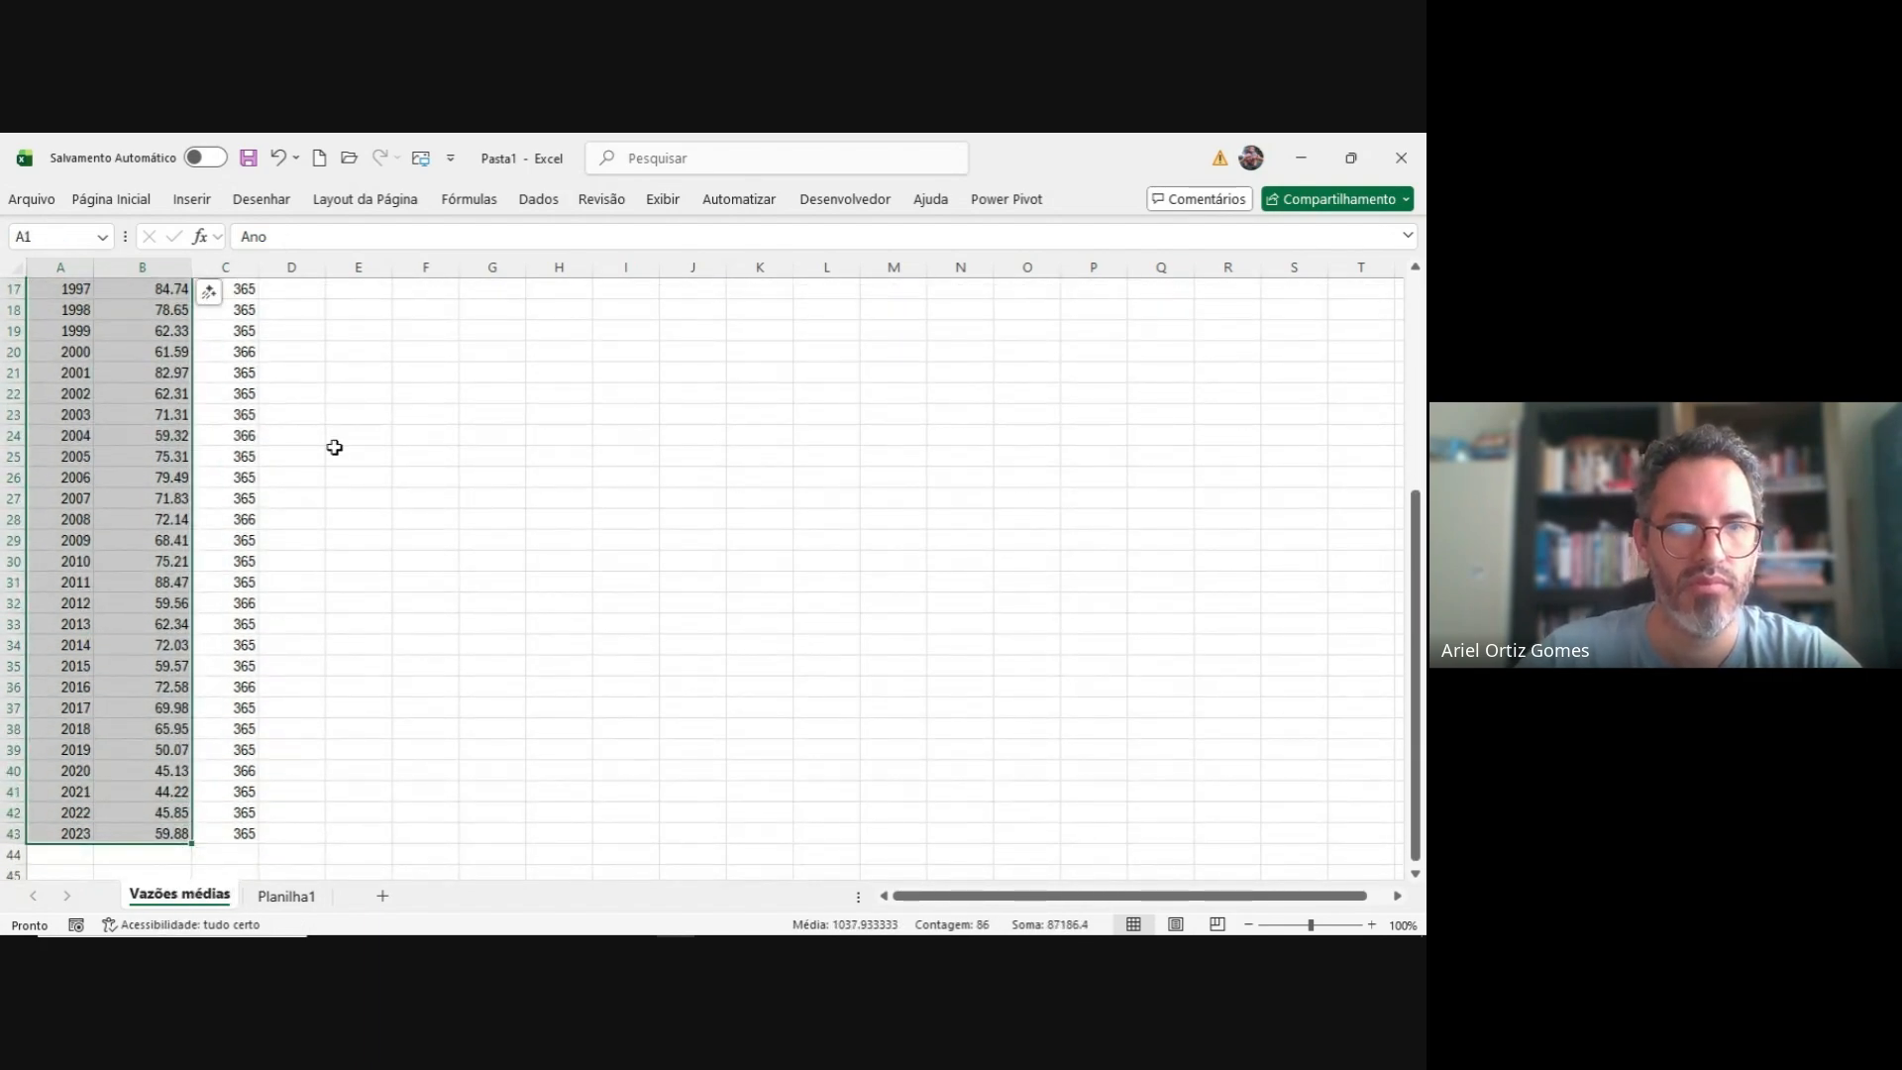
{"action": "left_click", "coordinate": [188, 199]}
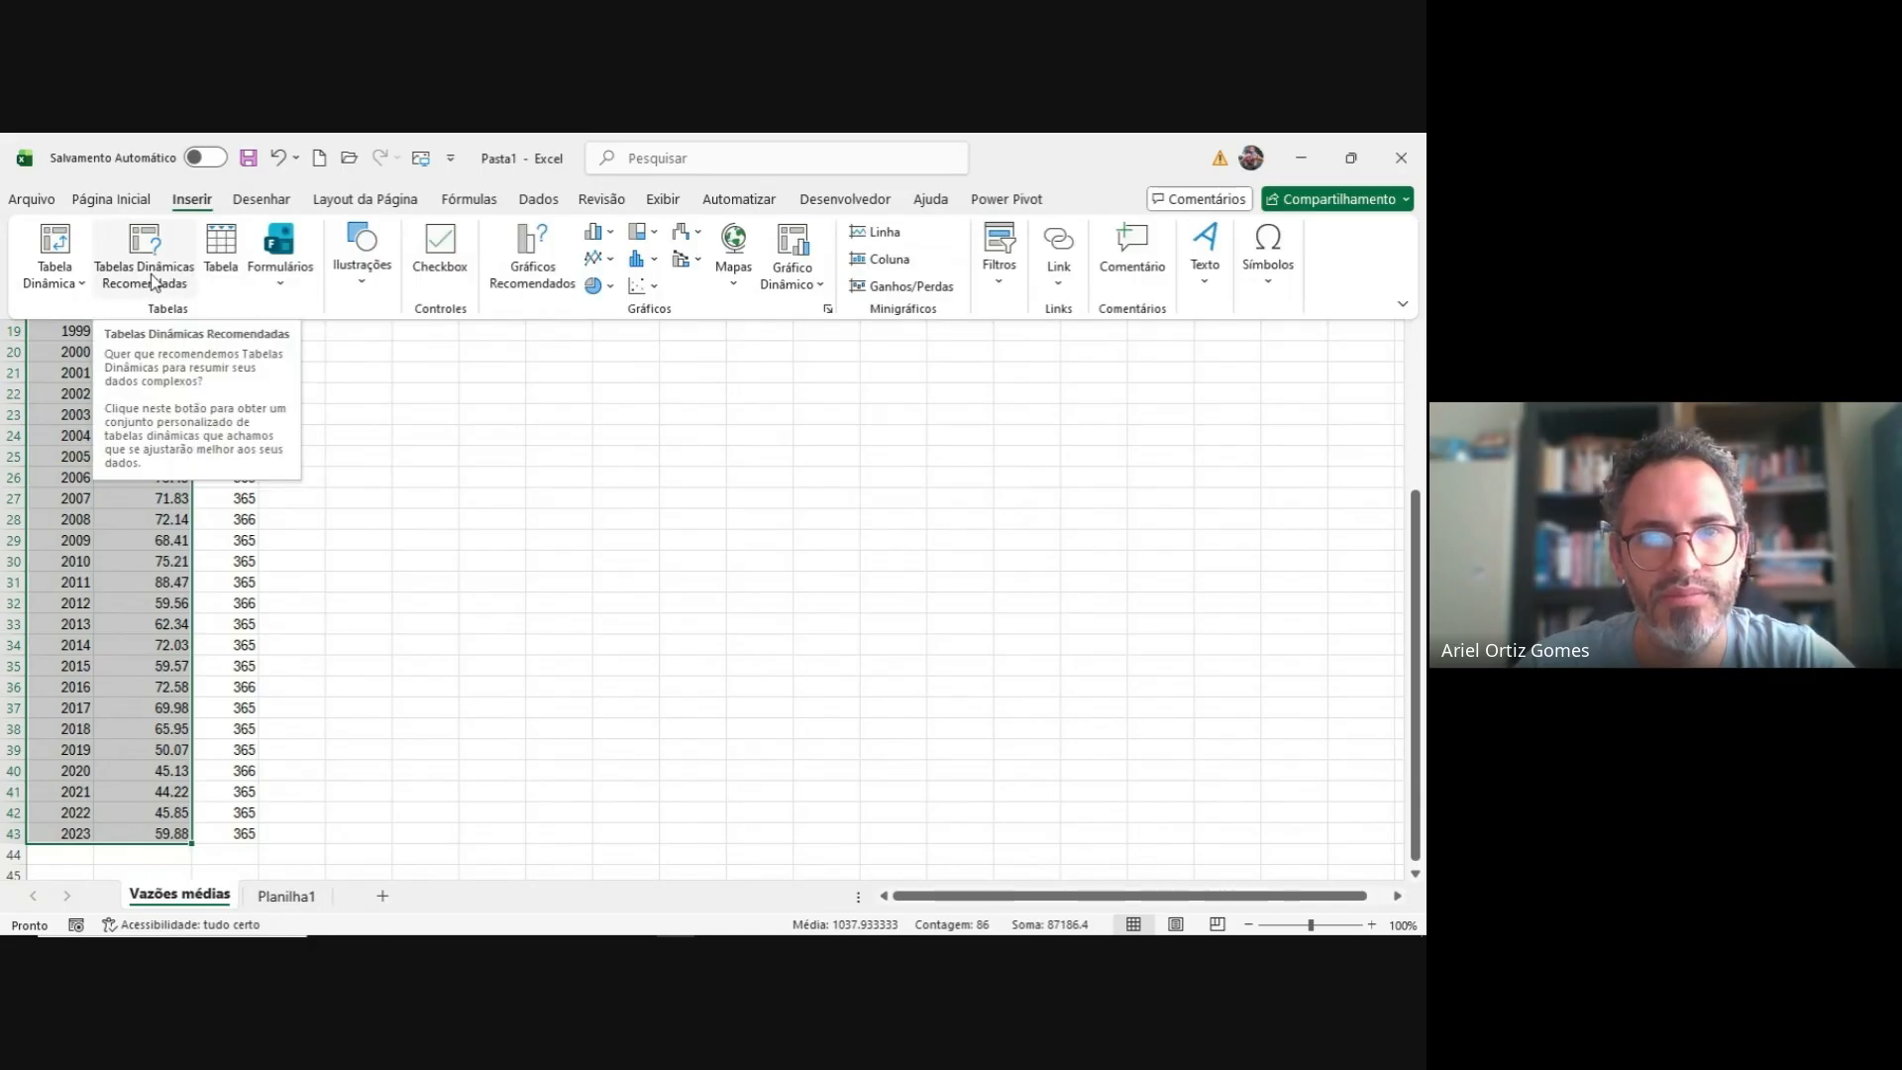
{"action": "left_click", "coordinate": [654, 286]}
{"action": "left_click", "coordinate": [714, 361]}
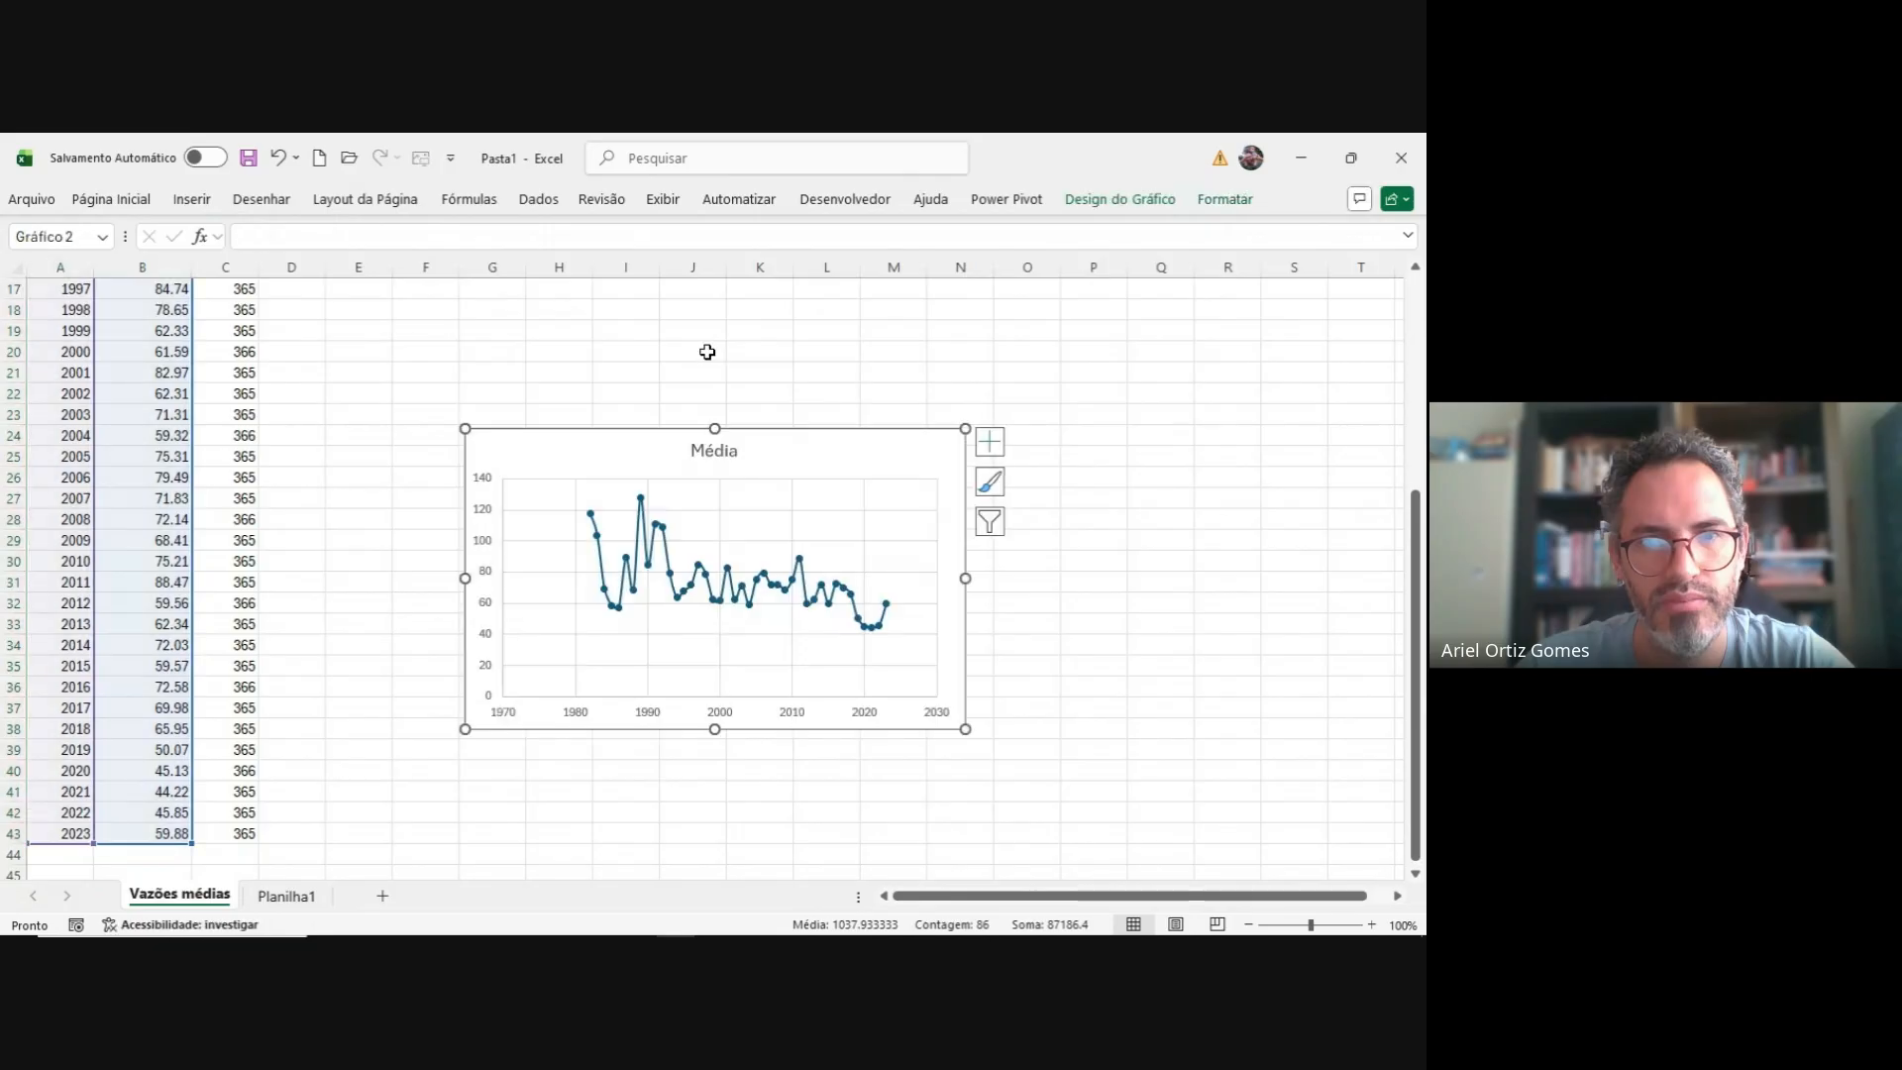
- Place the Média scatter chart beside the table and enlarge it
{"action": "left_click_drag", "start_coordinate": [743, 419], "coordinate": [626, 330]}
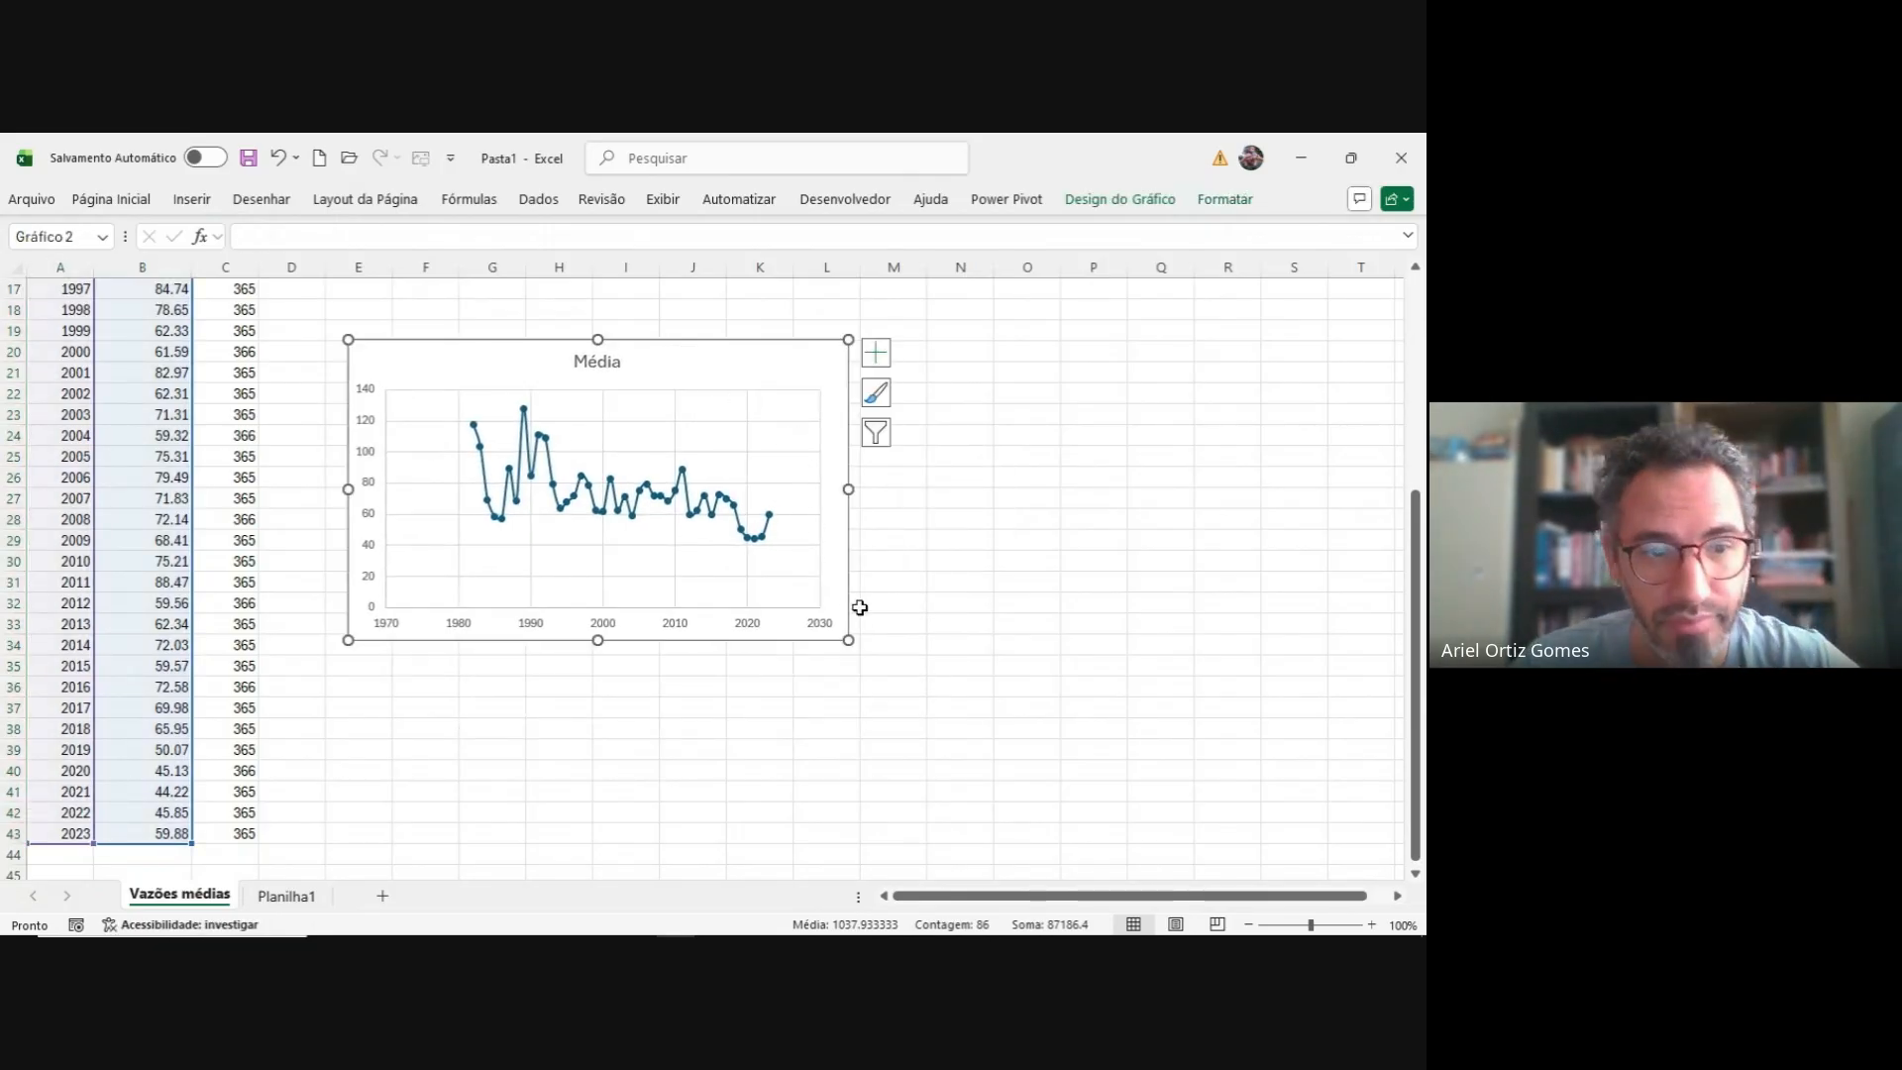
{"action": "left_click_drag", "start_coordinate": [848, 639], "coordinate": [1085, 715]}
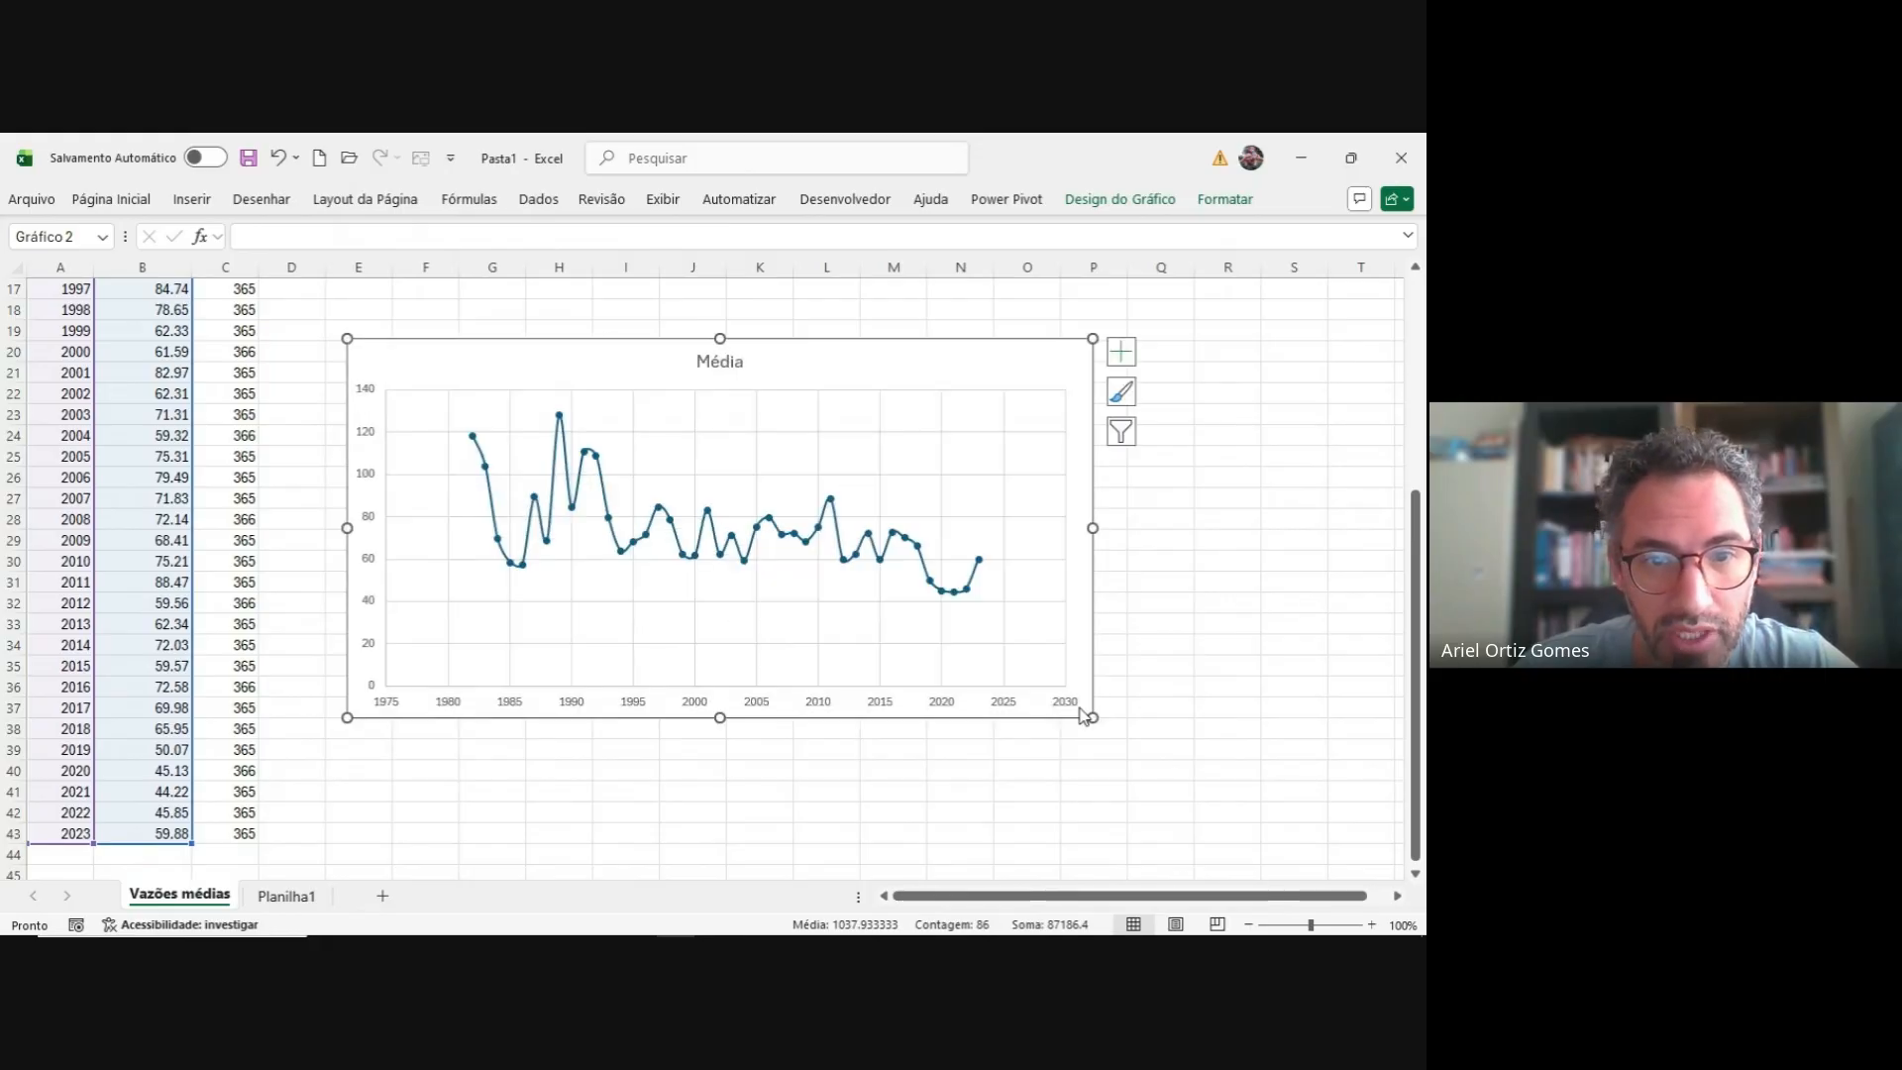
{"action": "scroll", "coordinate": [554, 540], "scroll_direction": "up", "scroll_amount": 1}
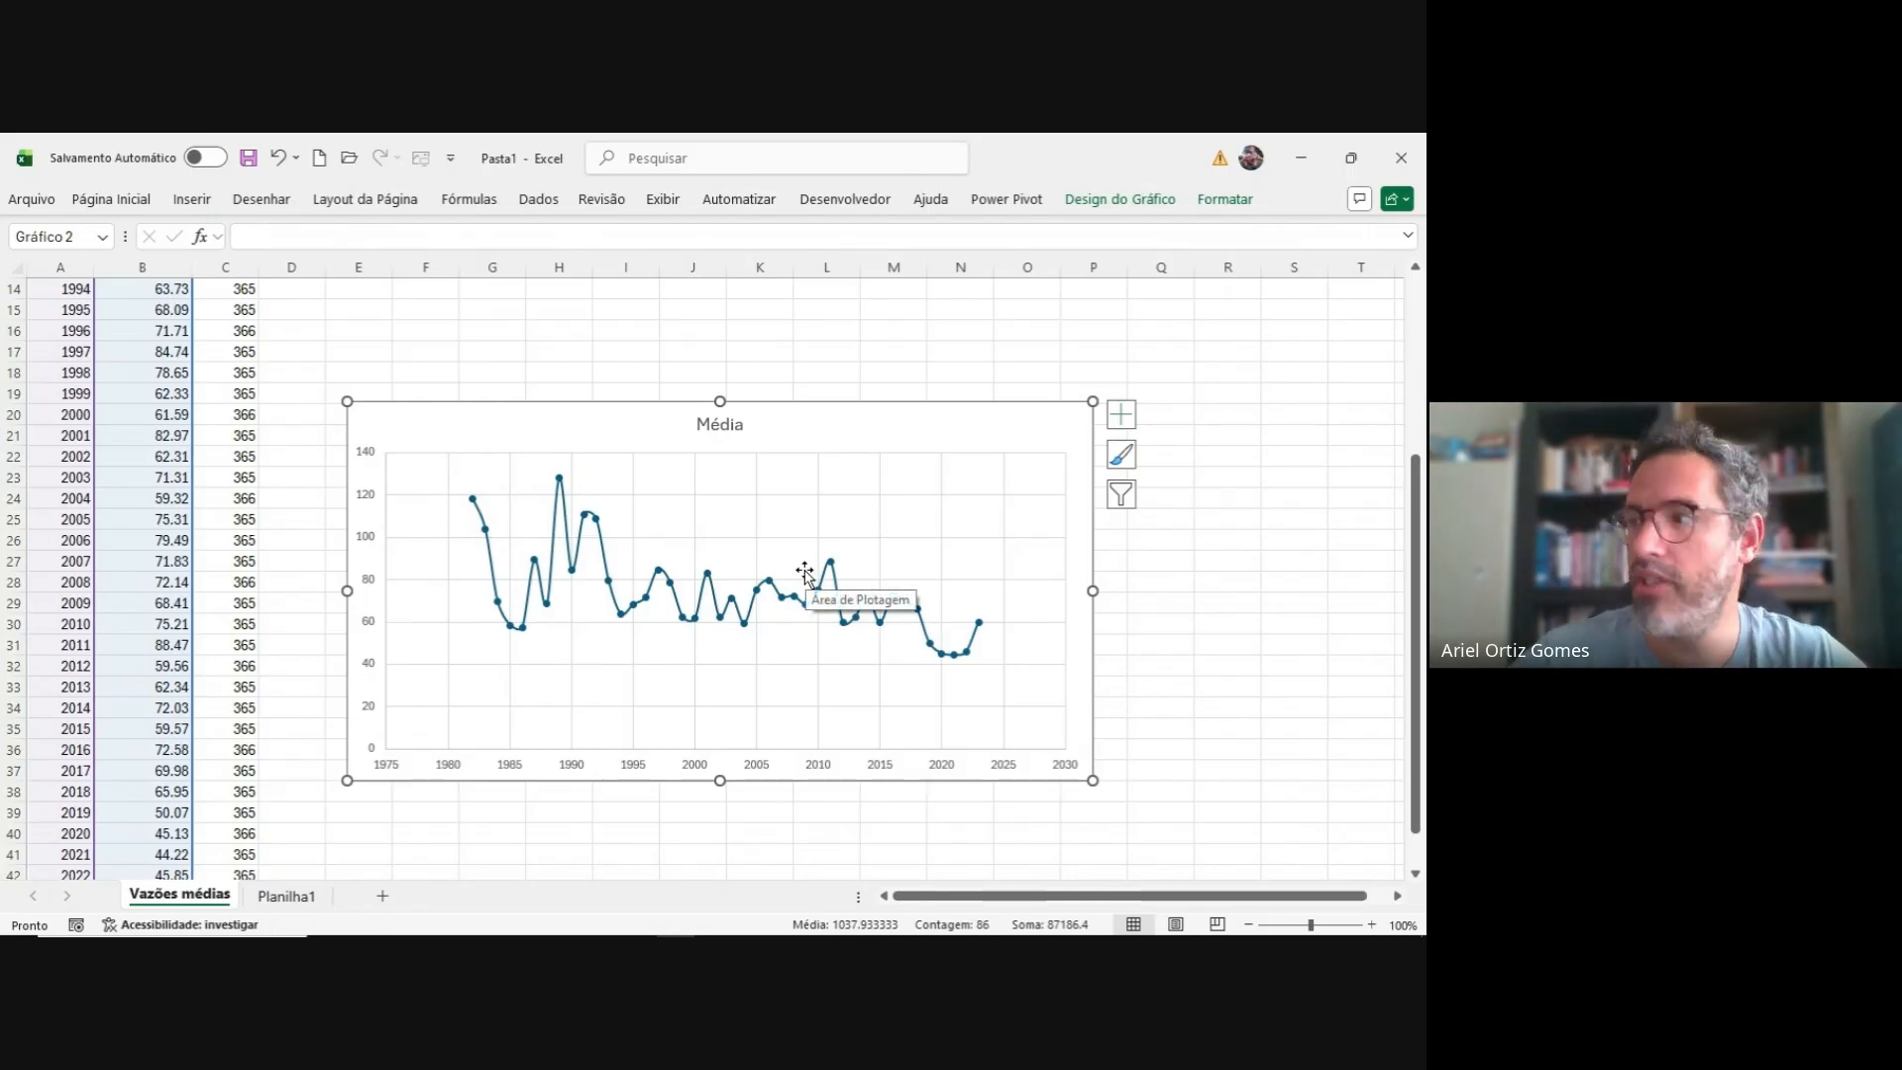
- Add a linear trendline to the Média series in the chart
{"action": "left_click", "coordinate": [866, 519]}
{"action": "right_click", "coordinate": [867, 520]}
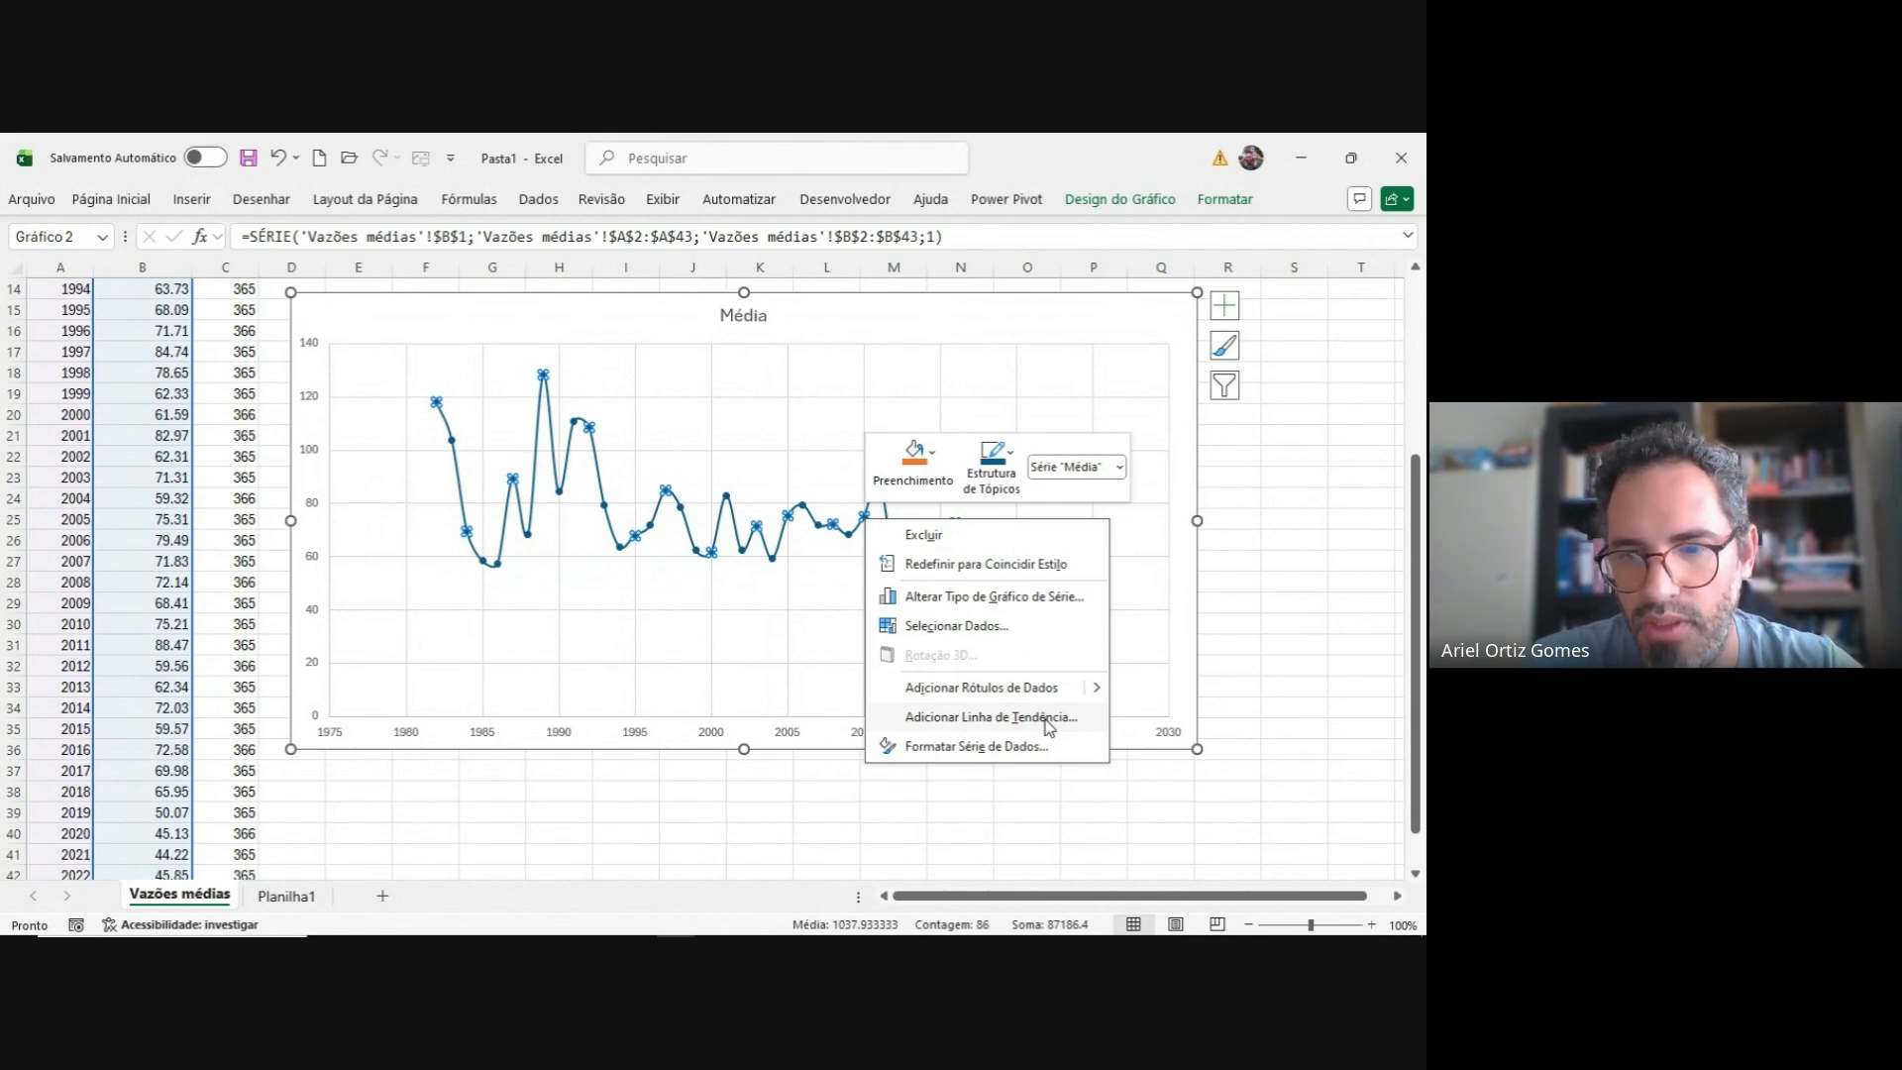
{"action": "left_click", "coordinate": [990, 716]}
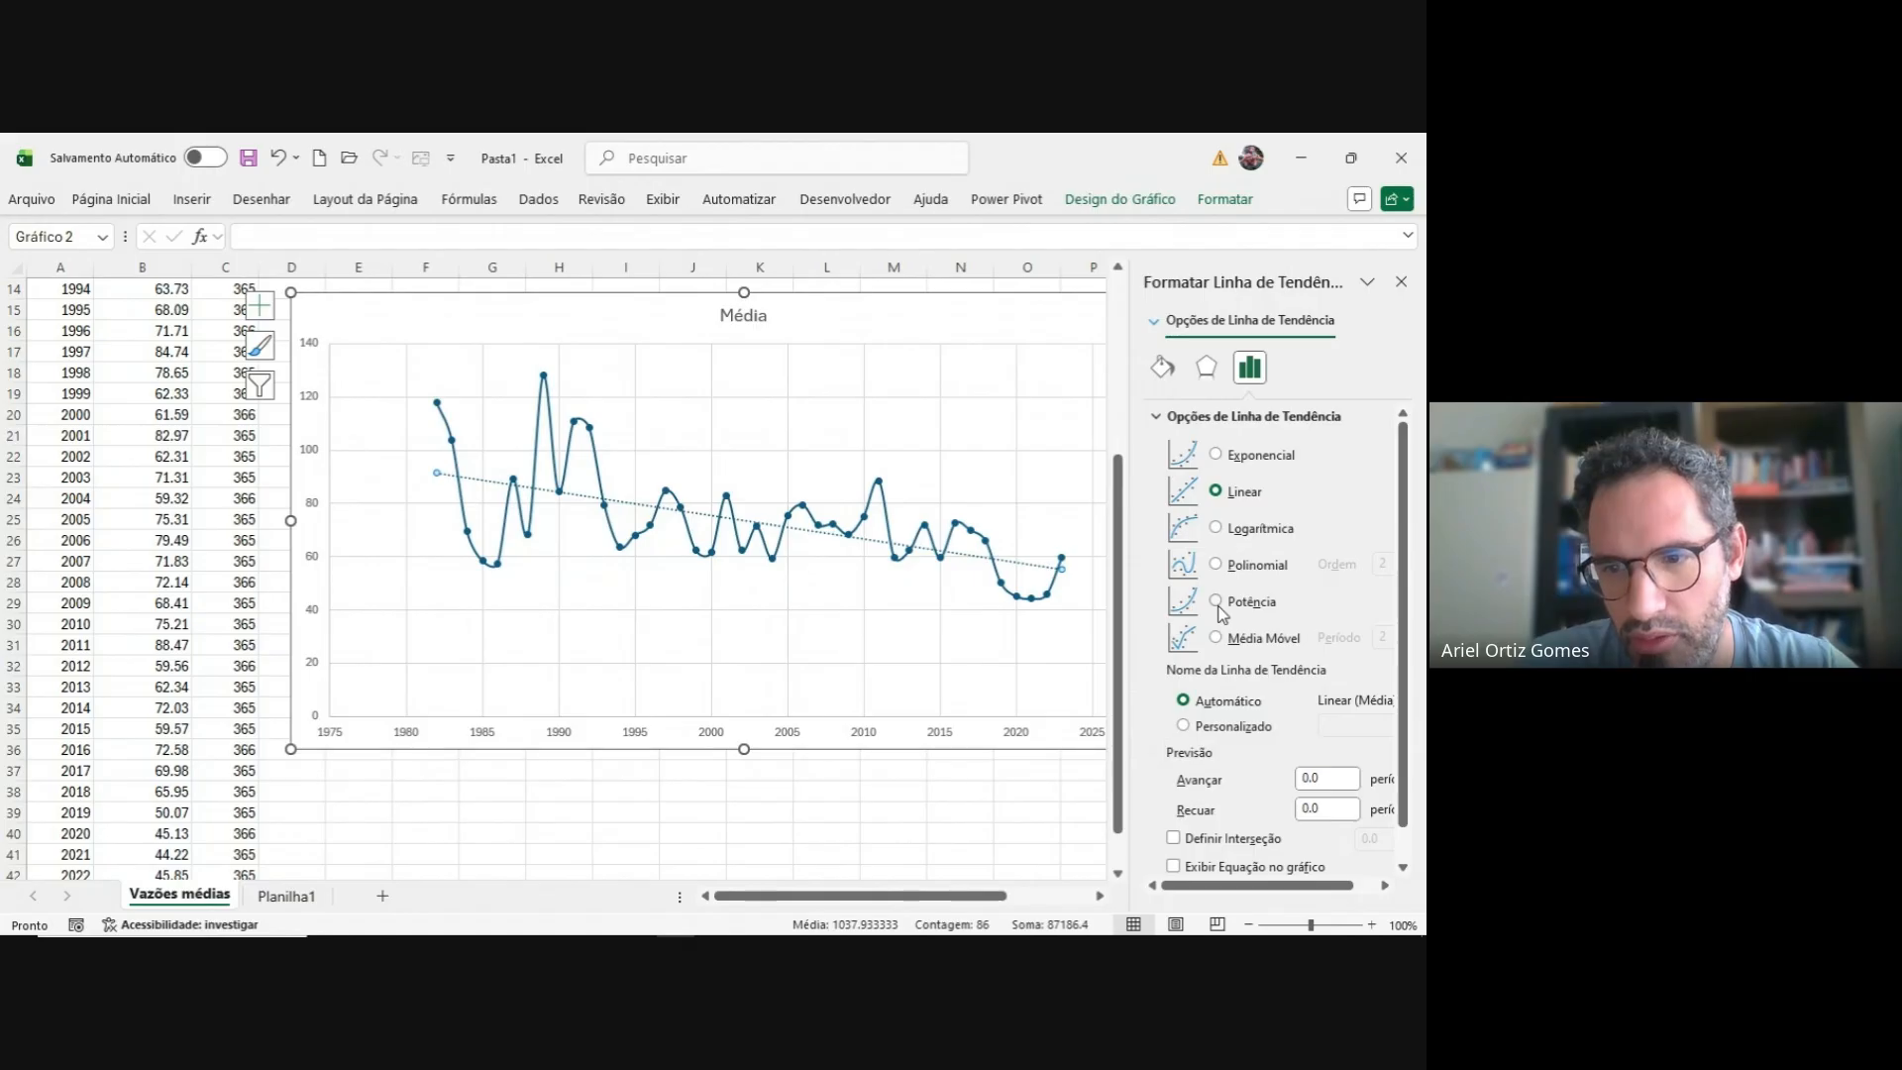
- Try a polynomial trendline on the Média series, first with order 4 and finally with order 6
{"action": "left_click", "coordinate": [1216, 566]}
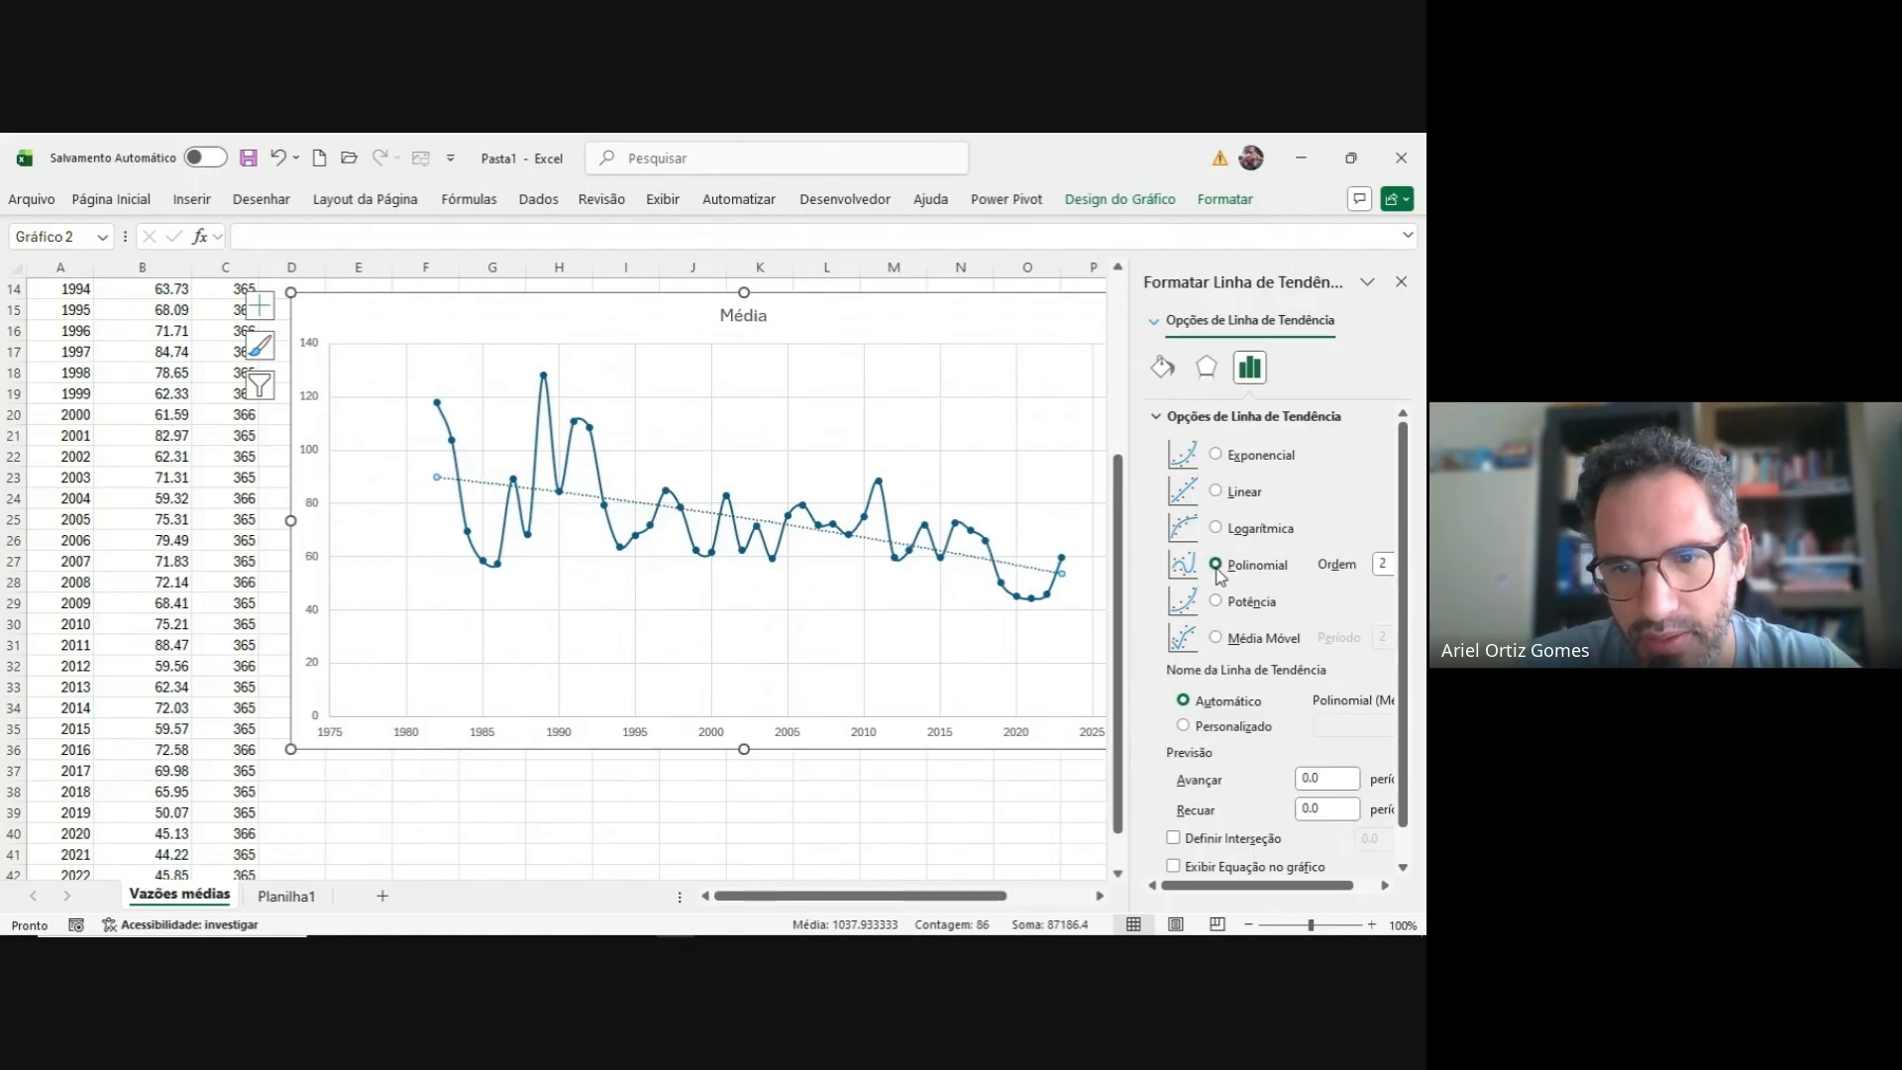
{"action": "left_click", "coordinate": [1382, 563]}
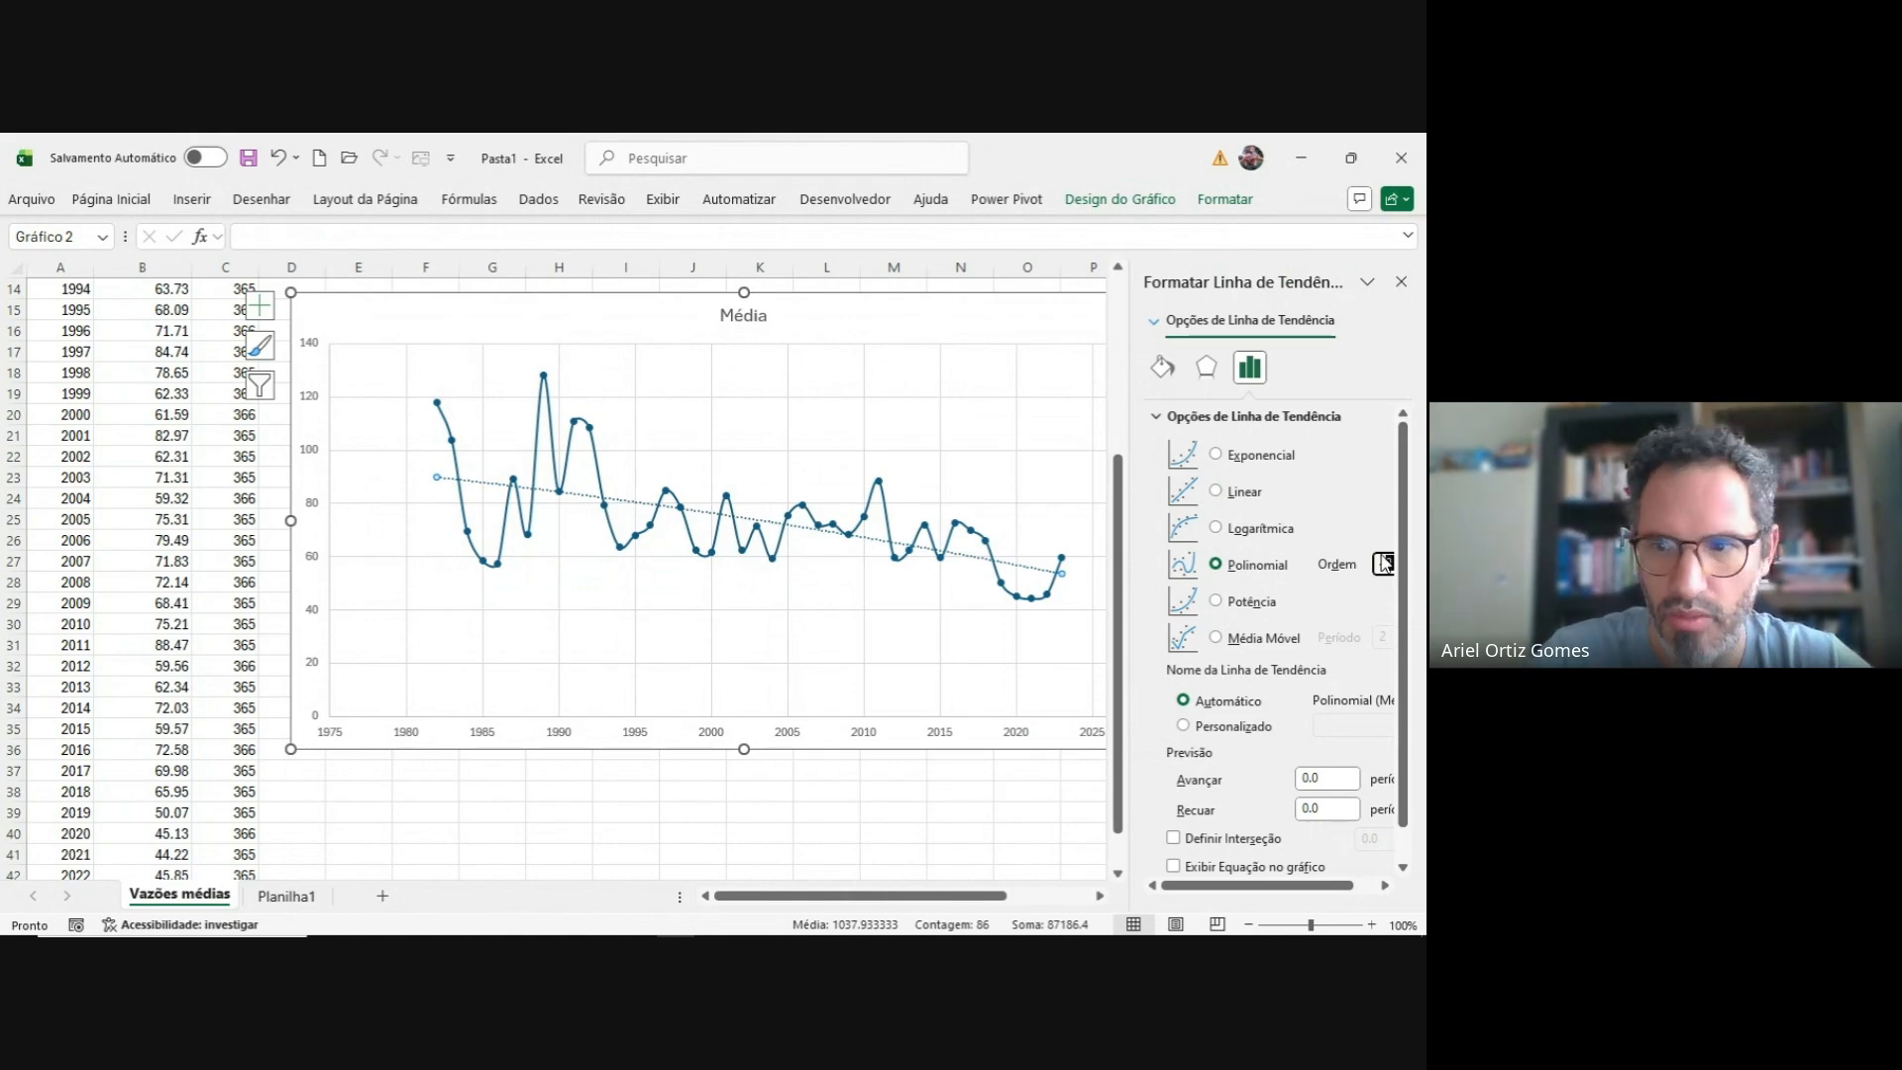
{"action": "type", "text": "4"}
{"action": "key", "text": "Return"}
{"action": "double_click", "coordinate": [1384, 563]}
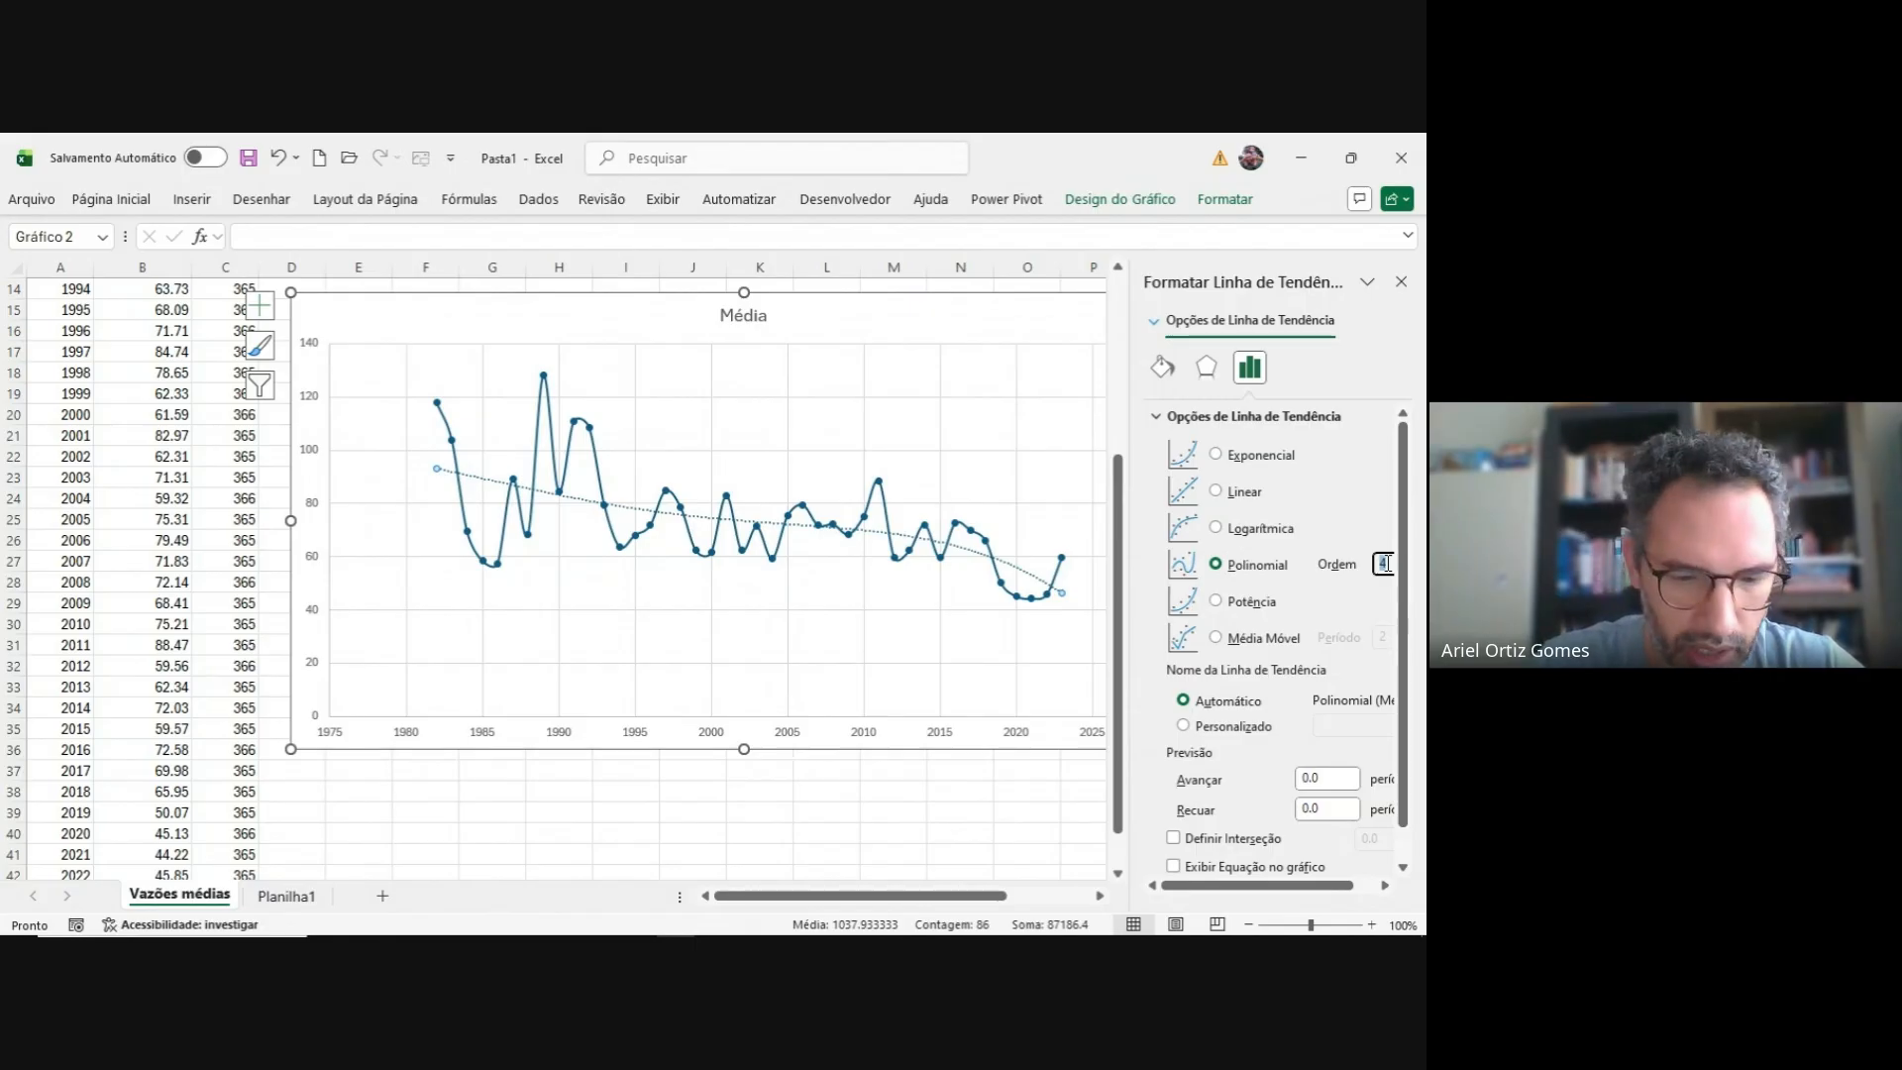
{"action": "type", "text": "6"}
{"action": "key", "text": "Return"}
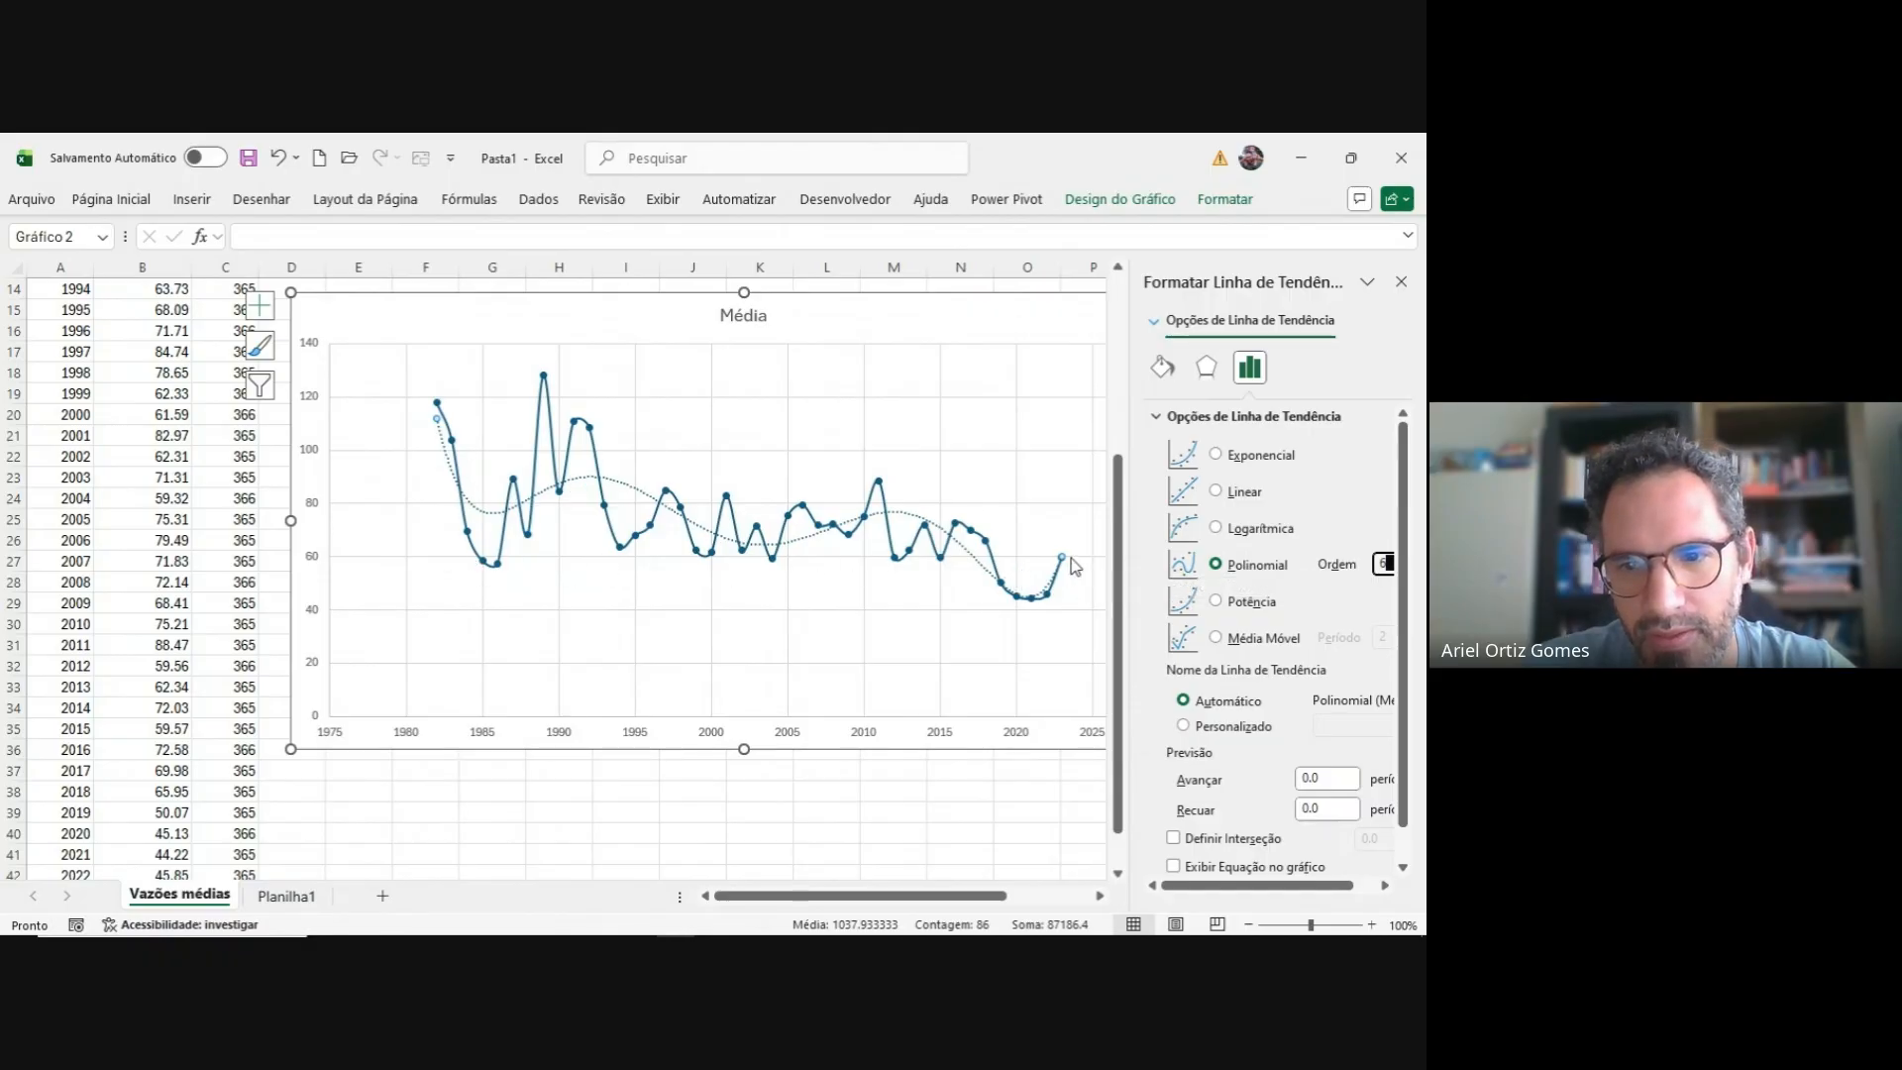
- Try a moving average trendline on the Média series with a period of 5
{"action": "left_click", "coordinate": [1216, 639]}
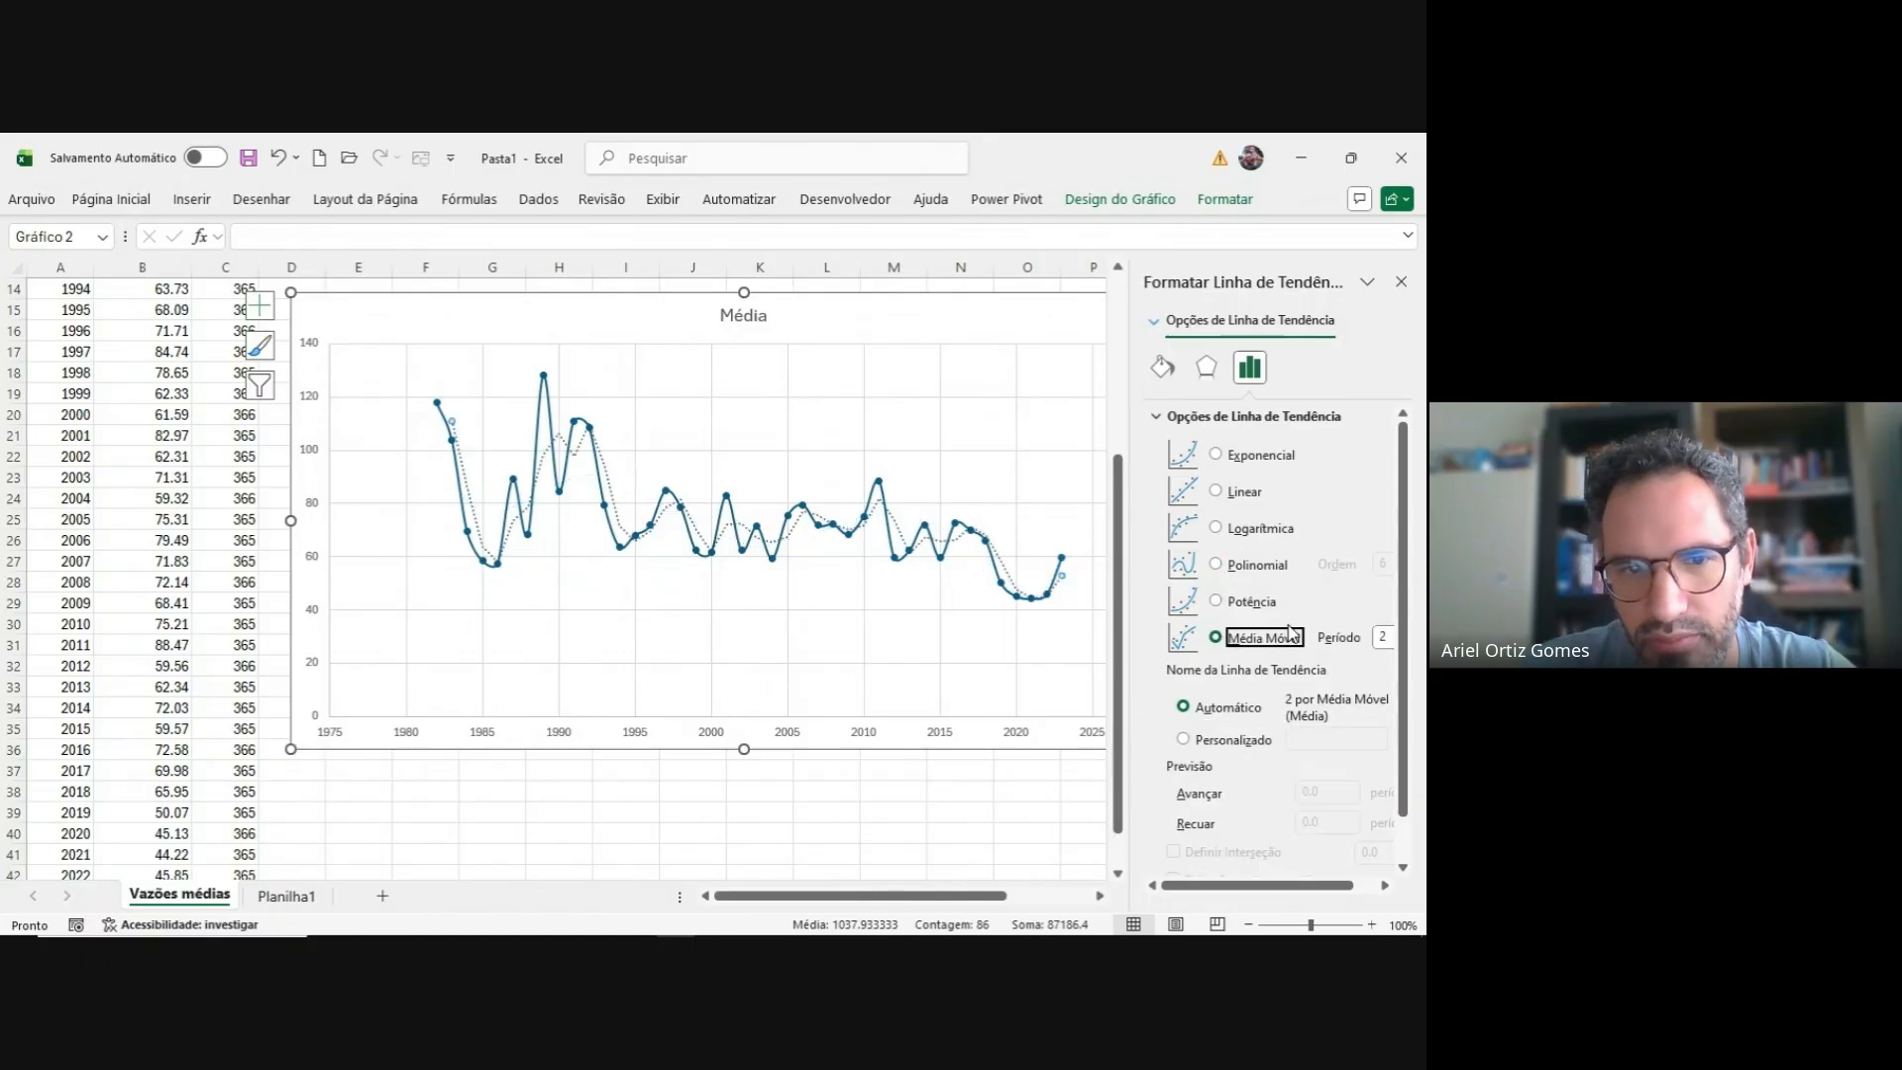
{"action": "left_click", "coordinate": [1393, 640]}
{"action": "double_click", "coordinate": [1385, 640]}
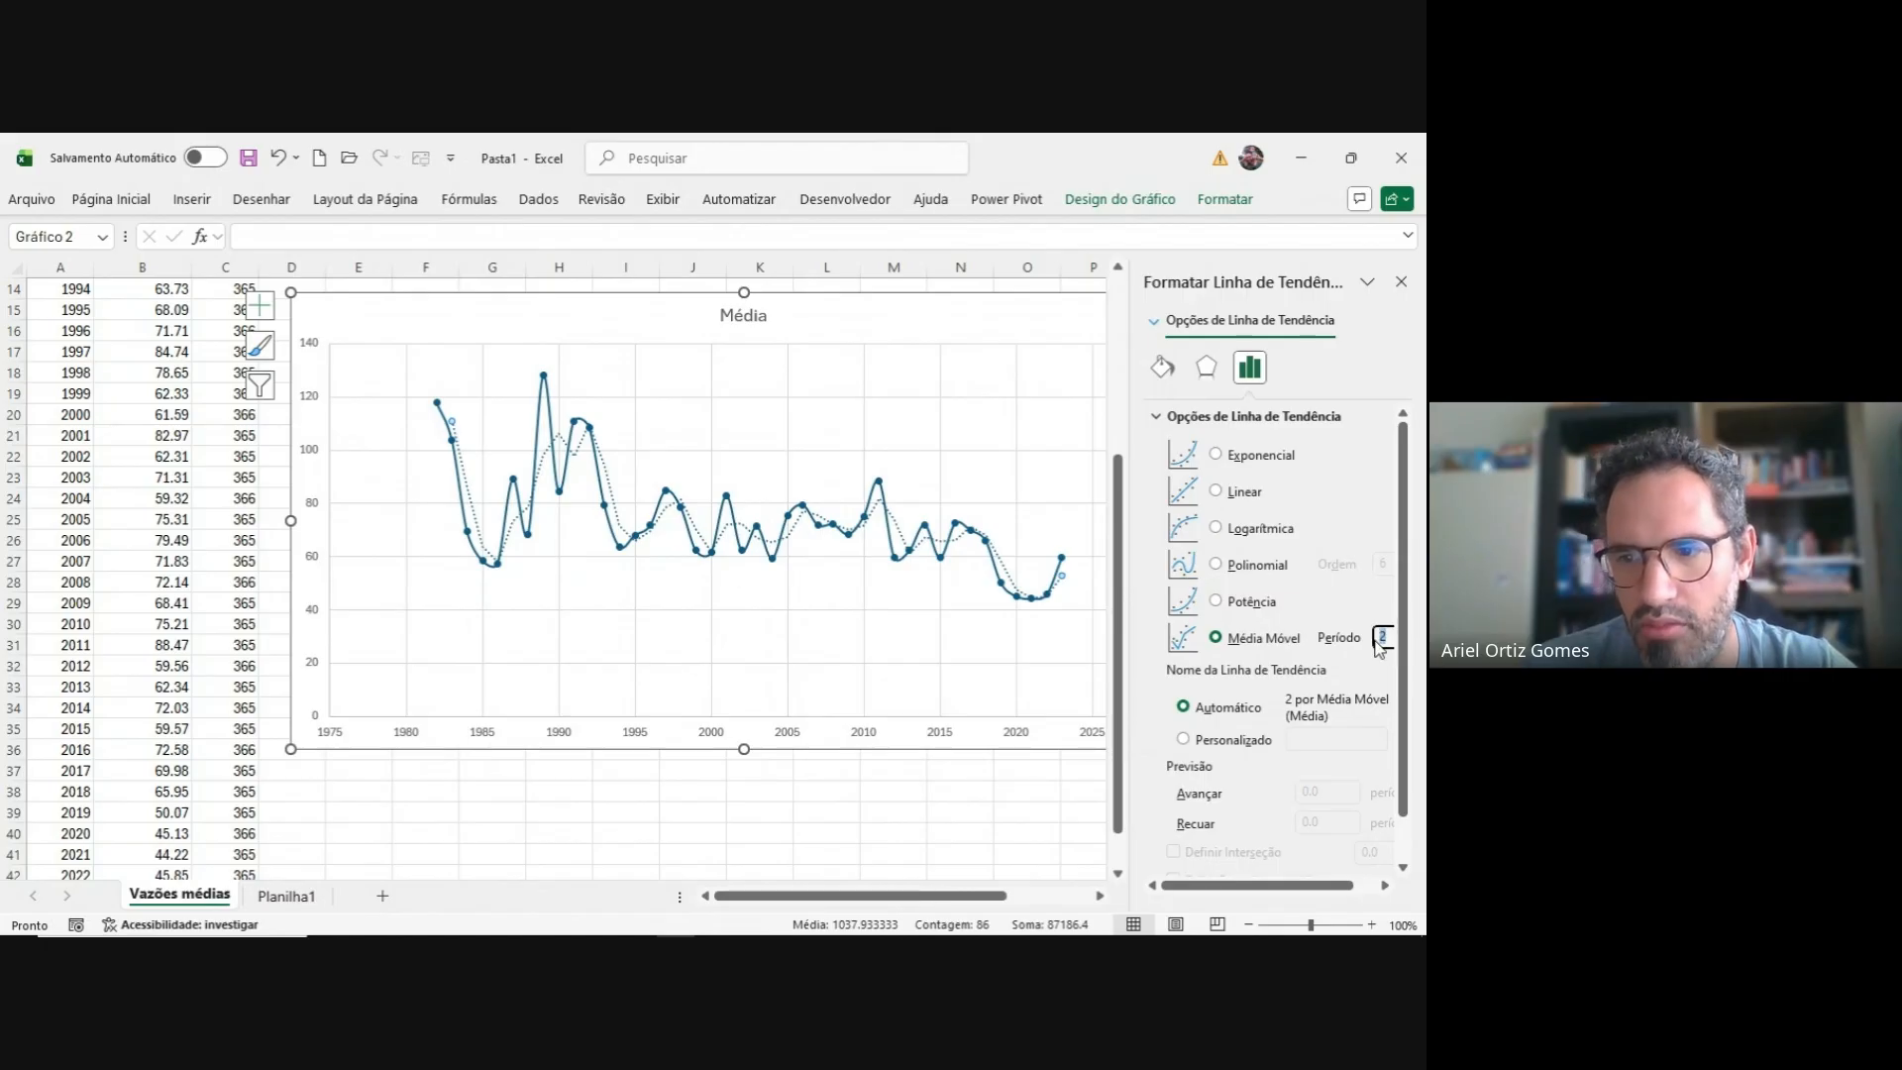
{"action": "type", "text": "5"}
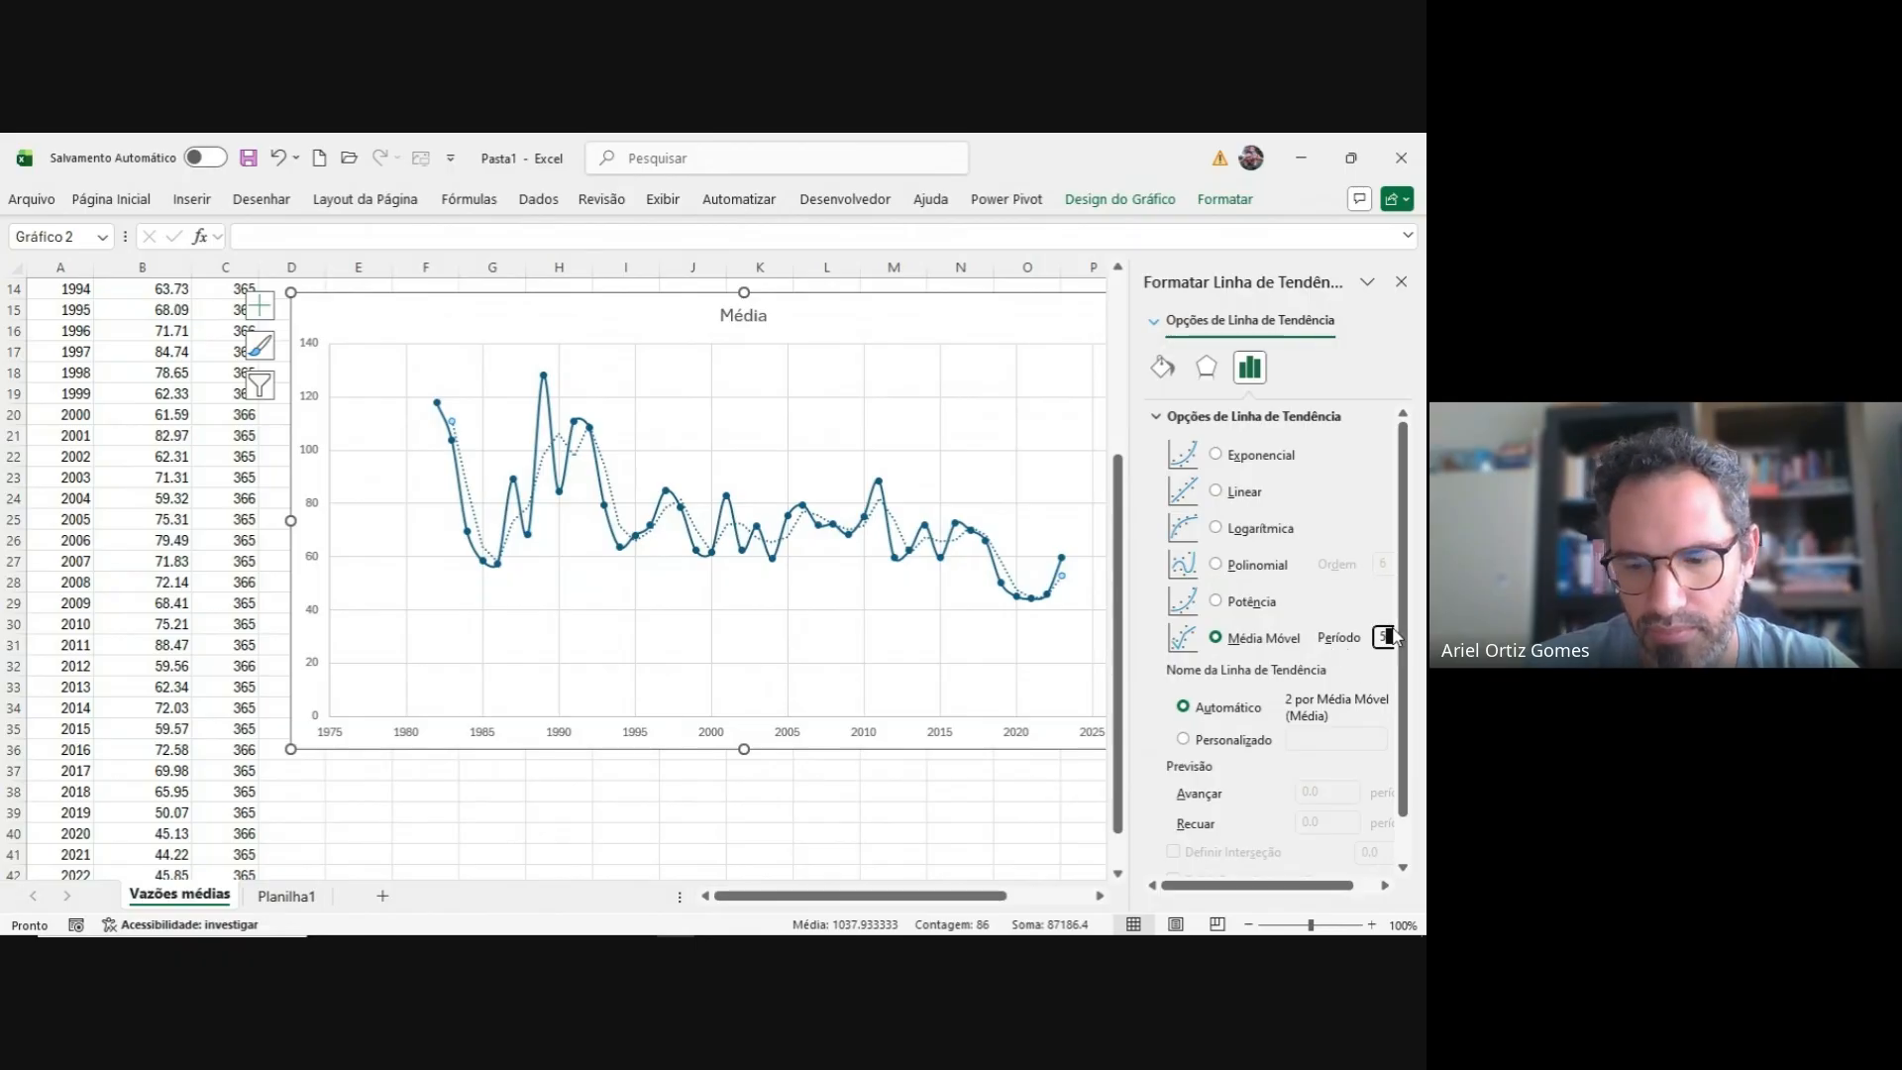
{"action": "key", "text": "Return"}
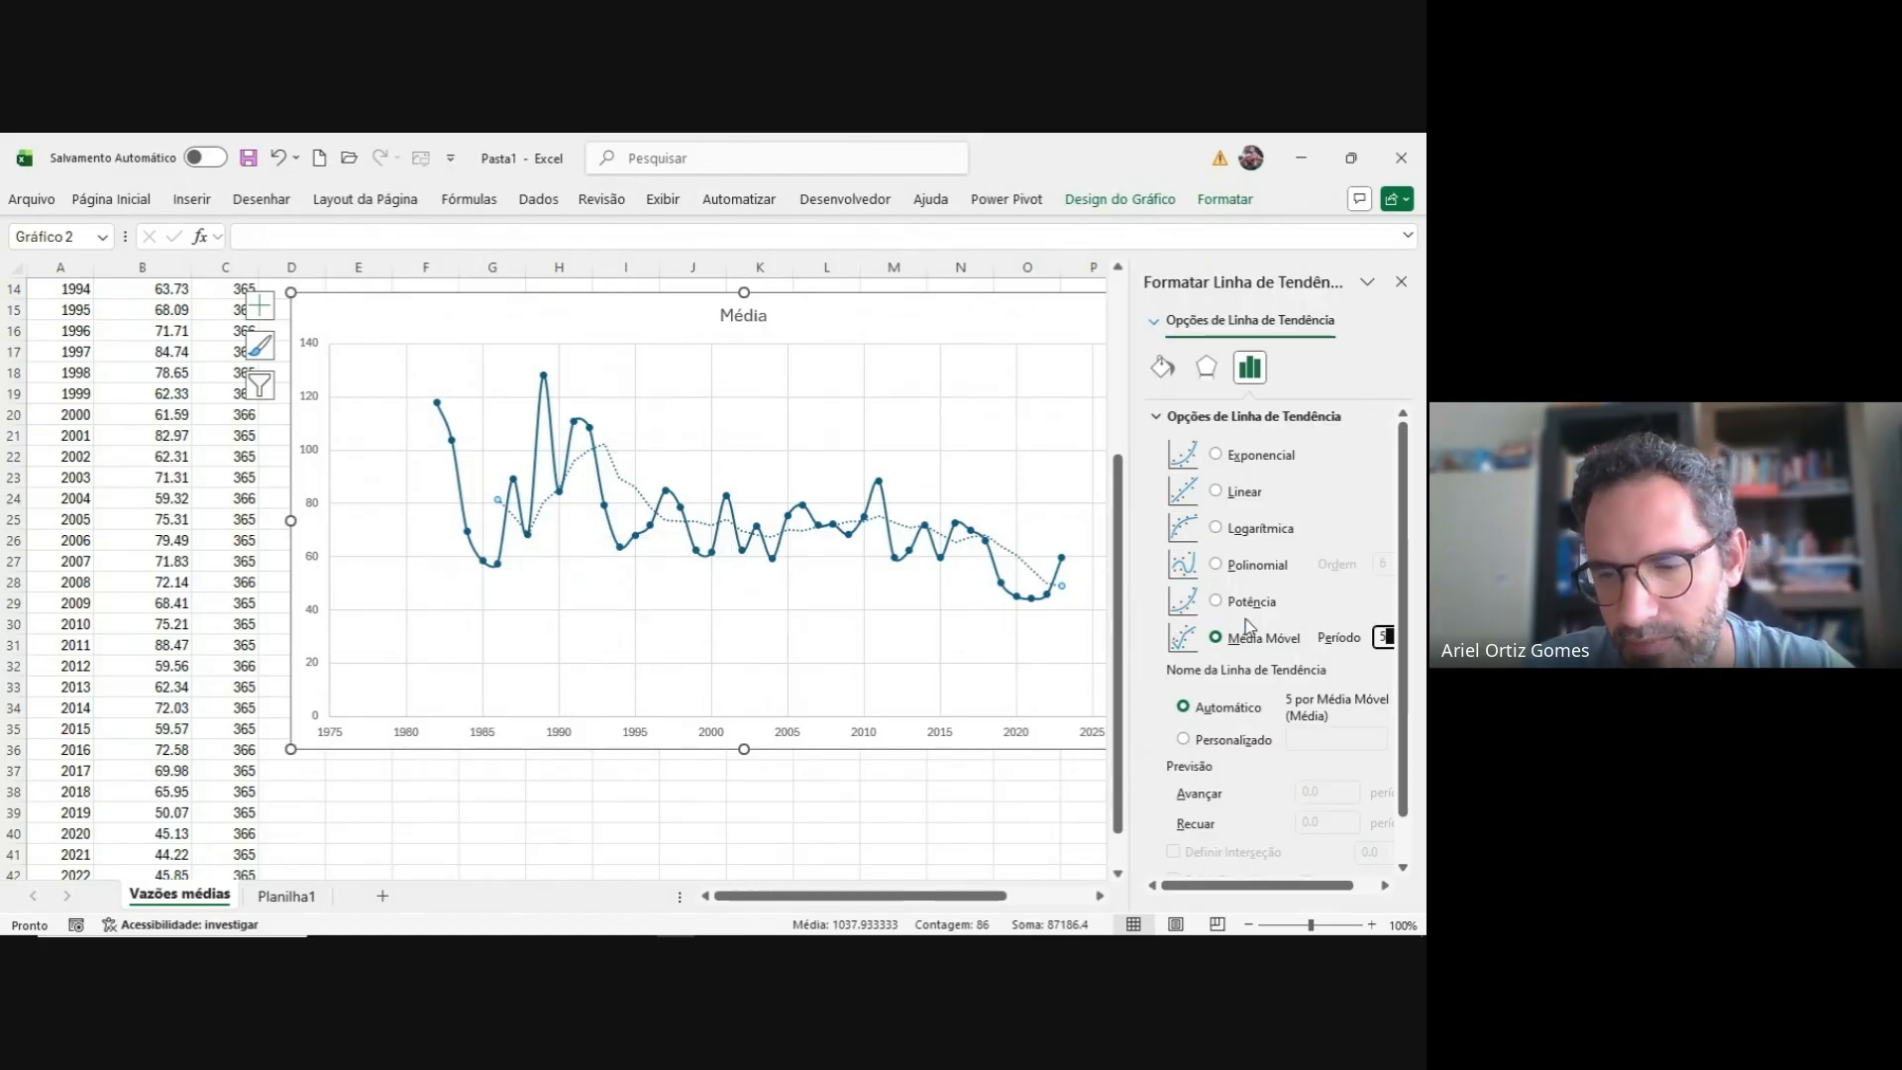
- Change the trendline back to linear and display its equation and R-squared value on the chart
{"action": "left_click", "coordinate": [1218, 492]}
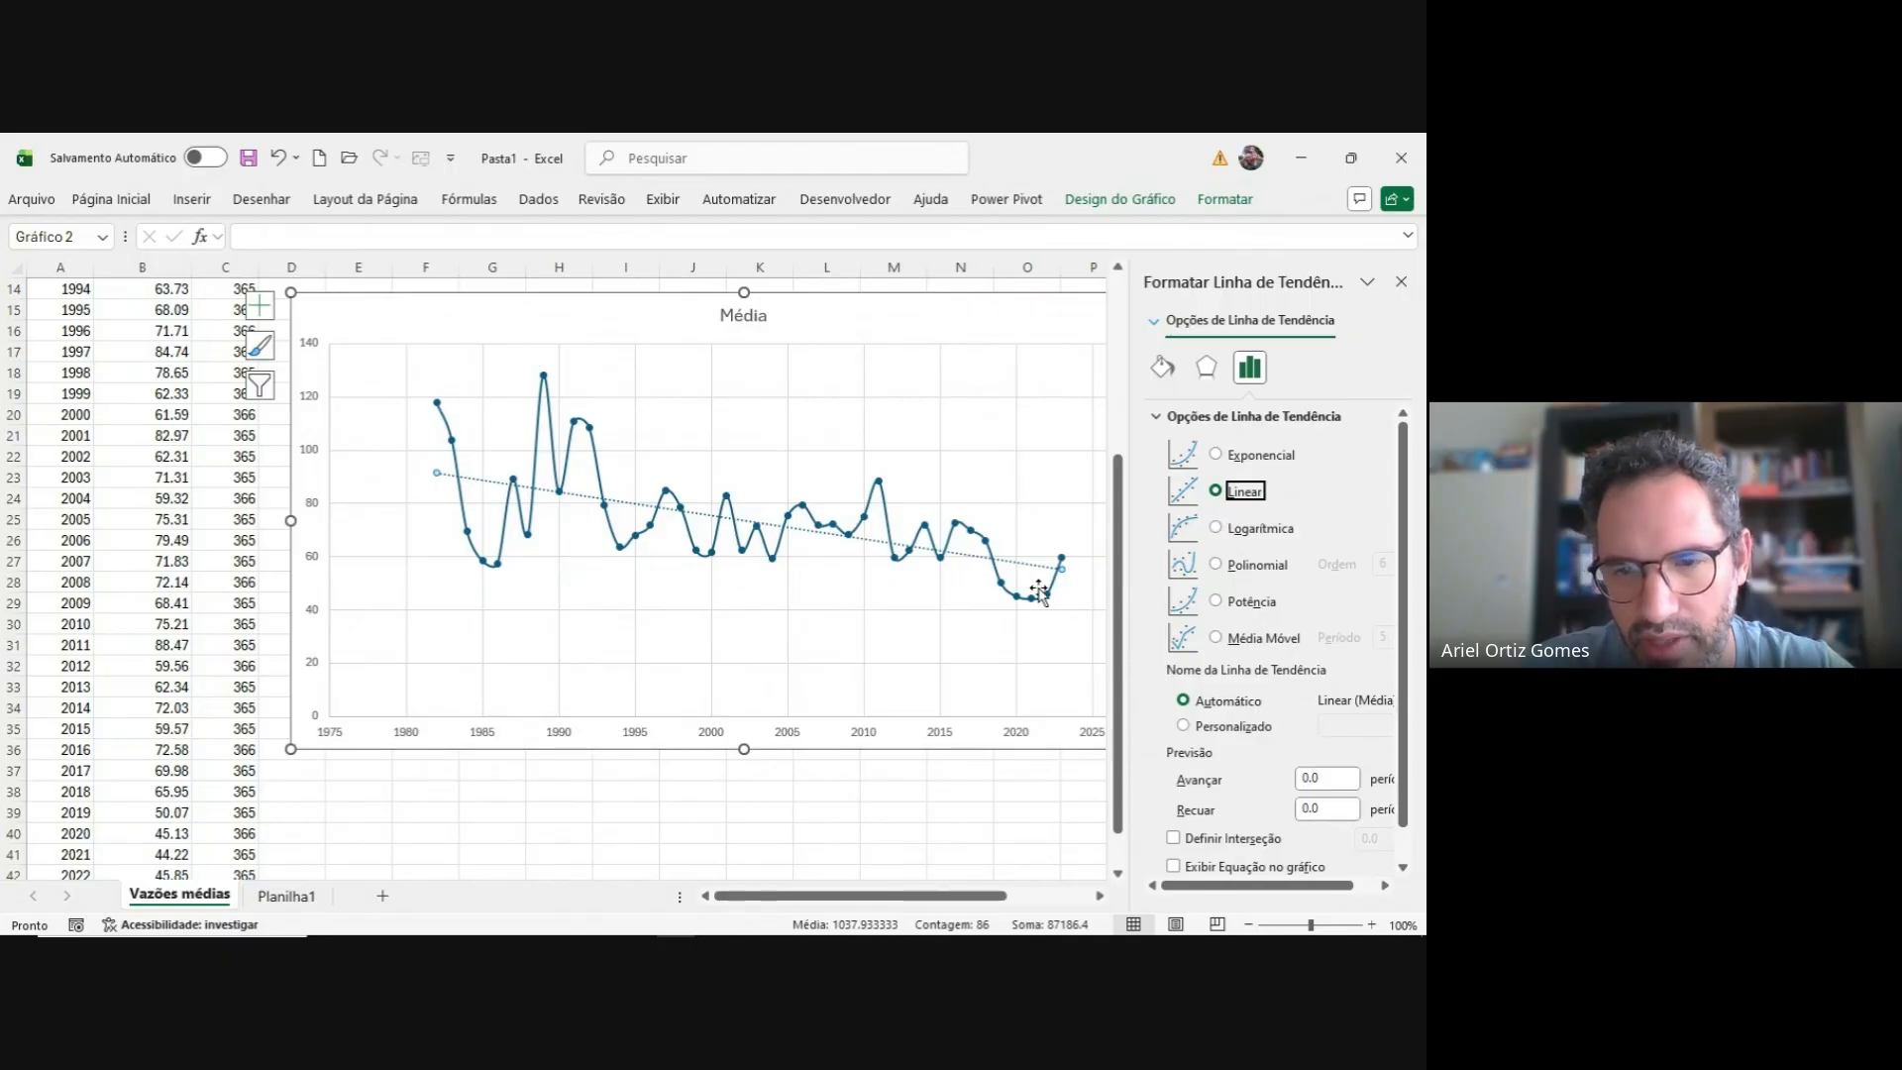
{"action": "scroll", "coordinate": [1307, 738], "scroll_direction": "down", "scroll_amount": 1}
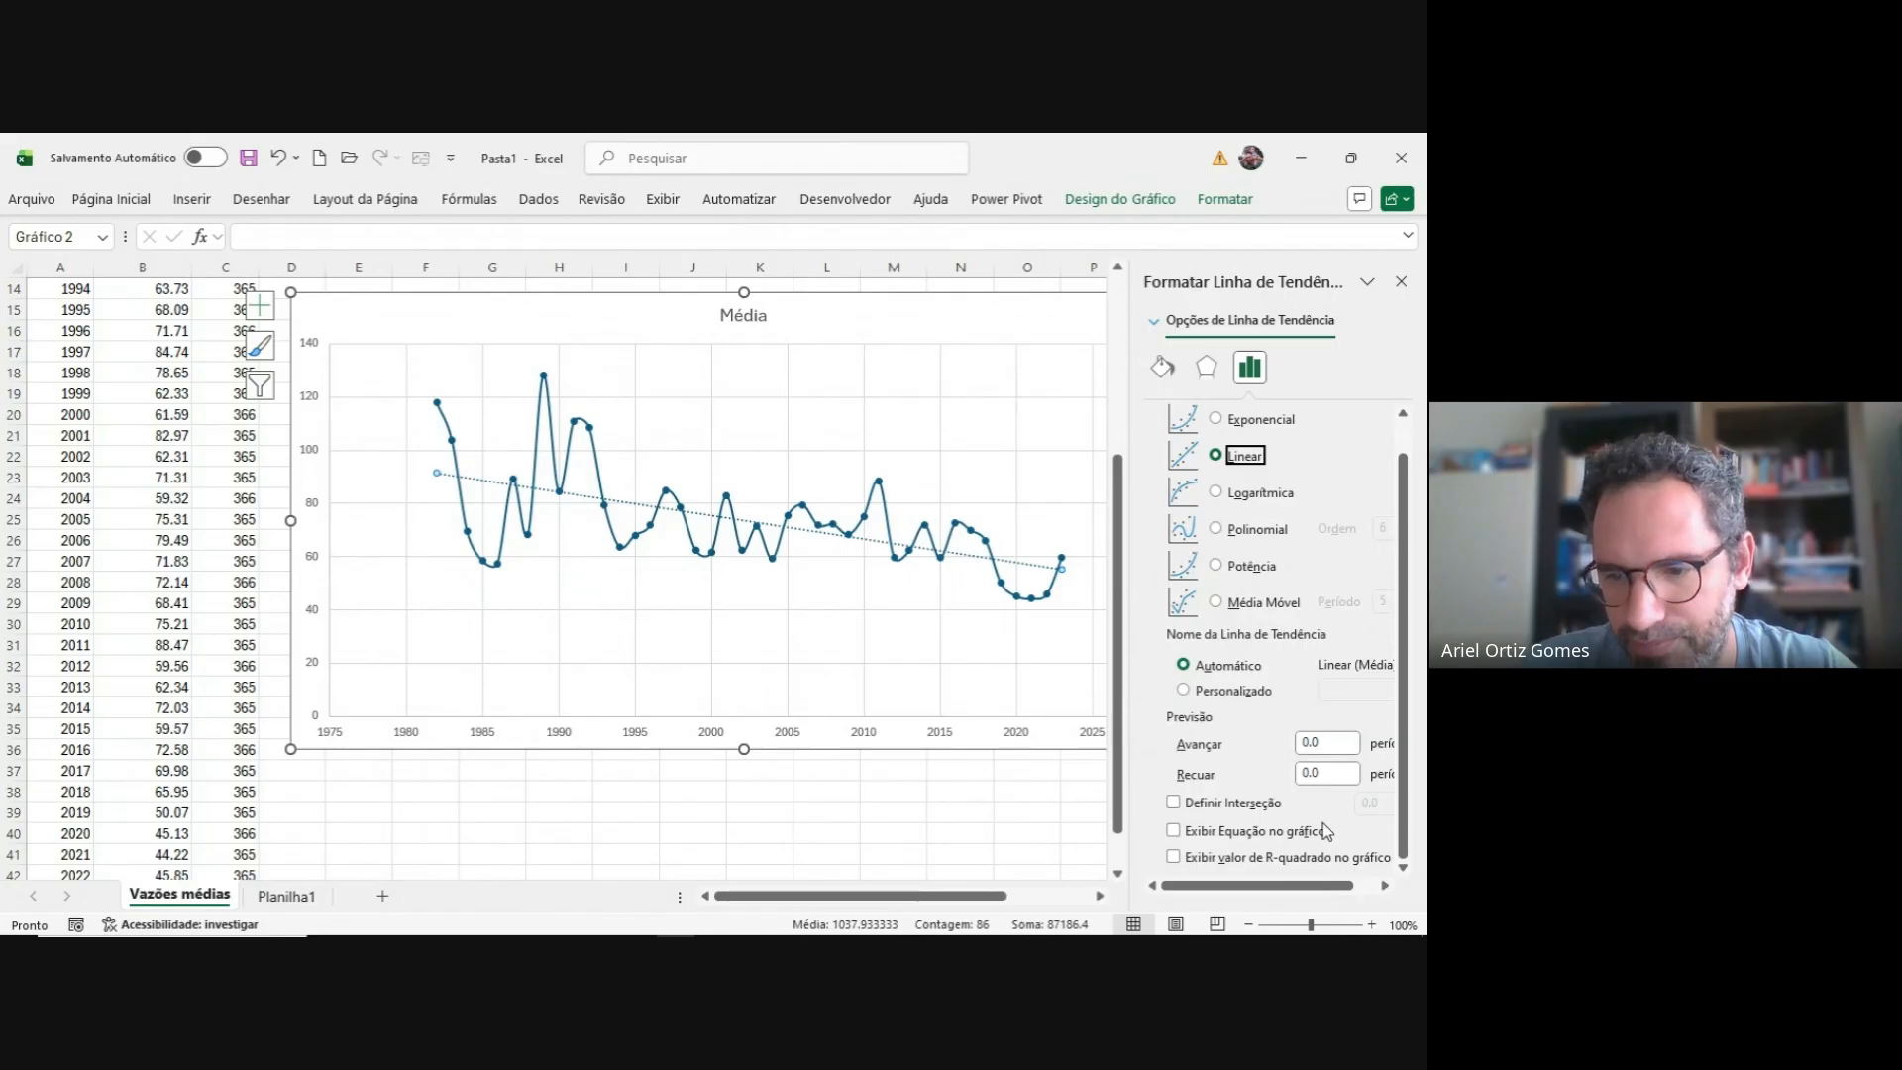
{"action": "left_click", "coordinate": [1179, 832]}
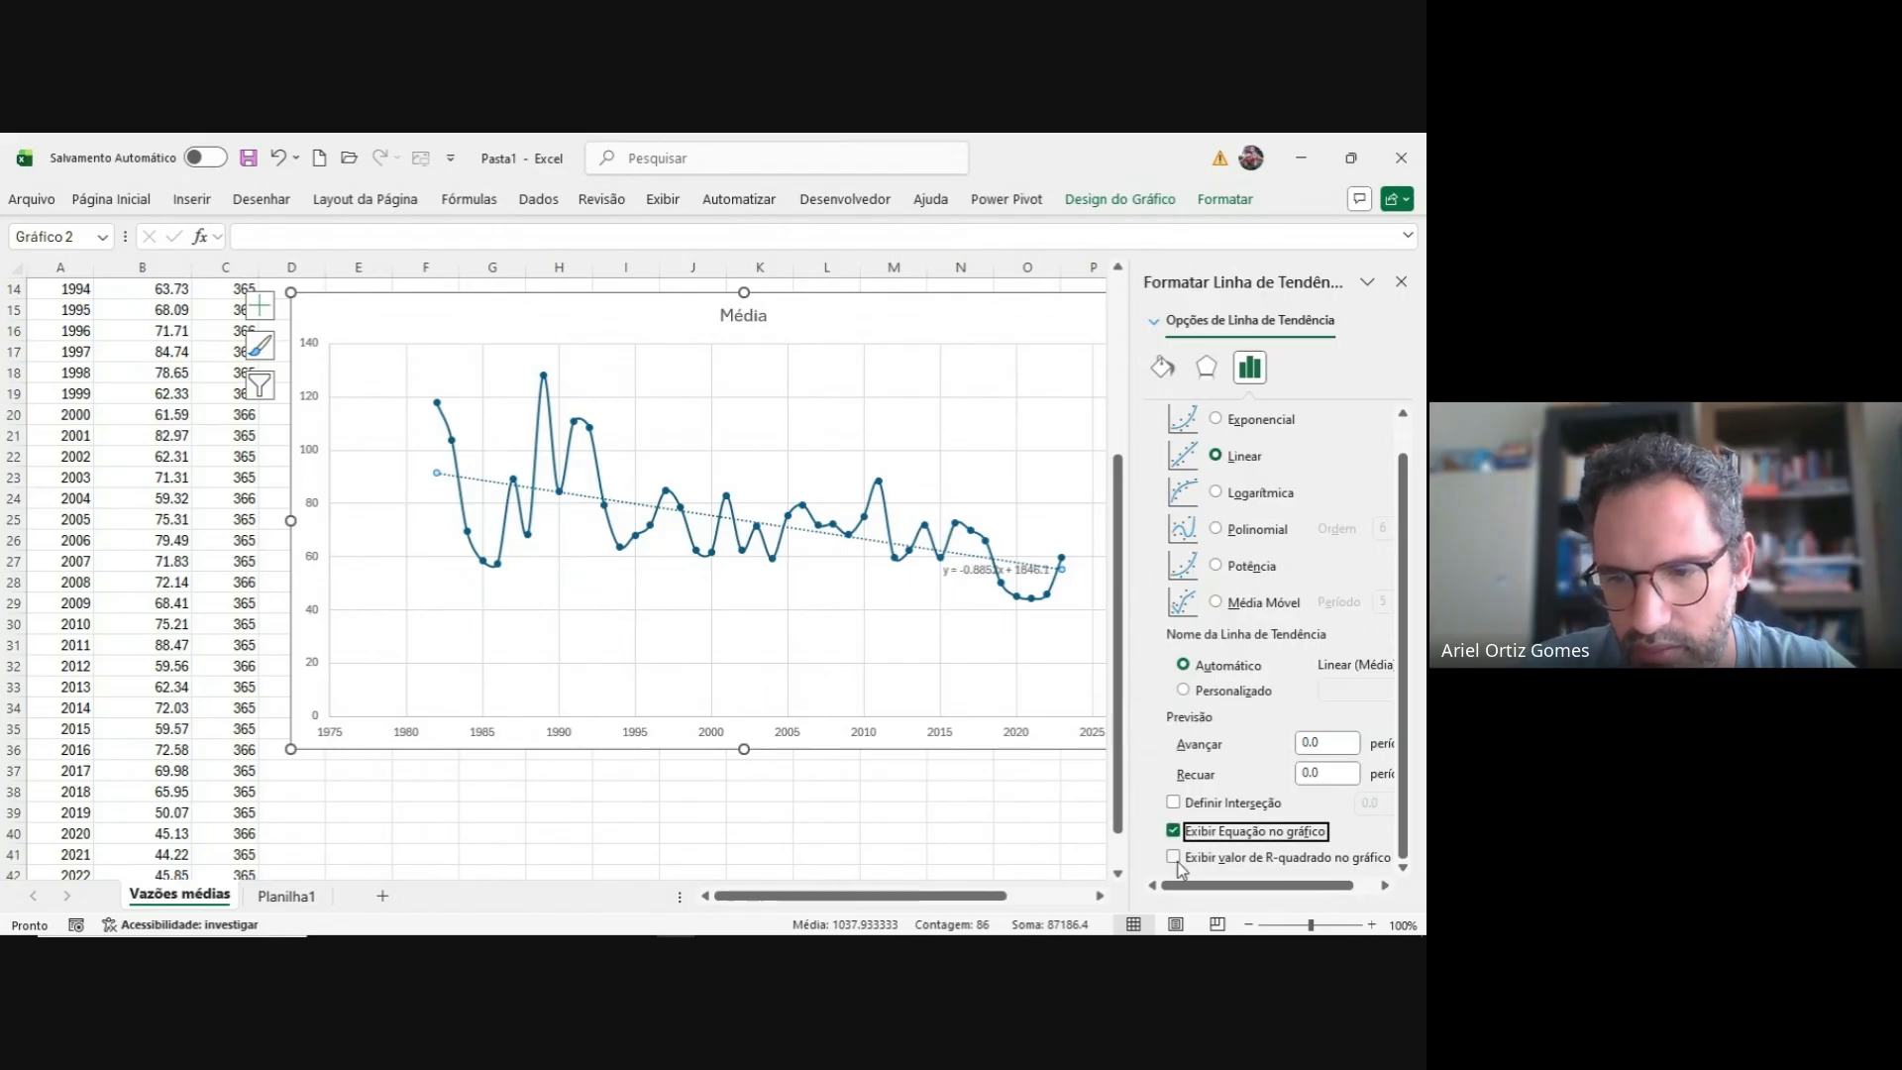
{"action": "left_click", "coordinate": [1175, 858]}
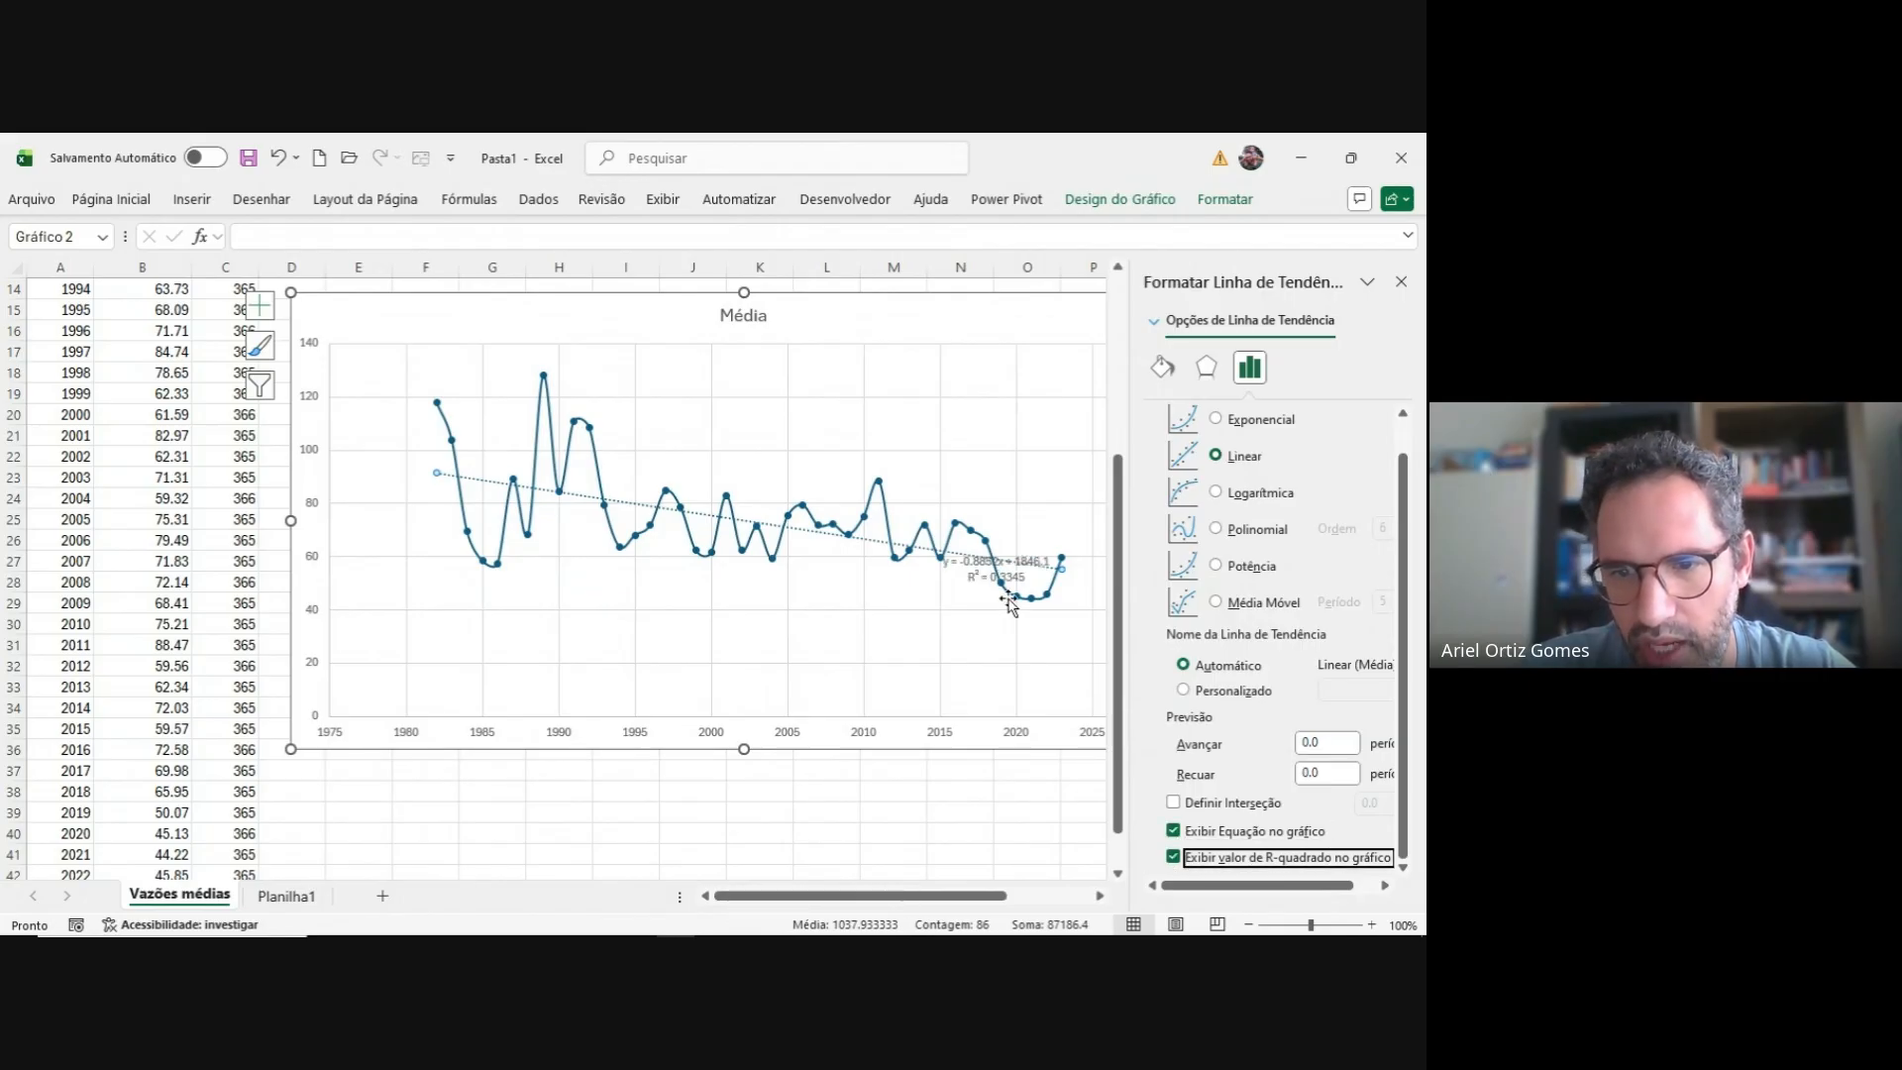
- Move the linear trendline's equation and R-squared label above the plot area, beside the chart title
{"action": "left_click", "coordinate": [976, 582]}
{"action": "left_click_drag", "start_coordinate": [976, 582], "coordinate": [960, 299]}
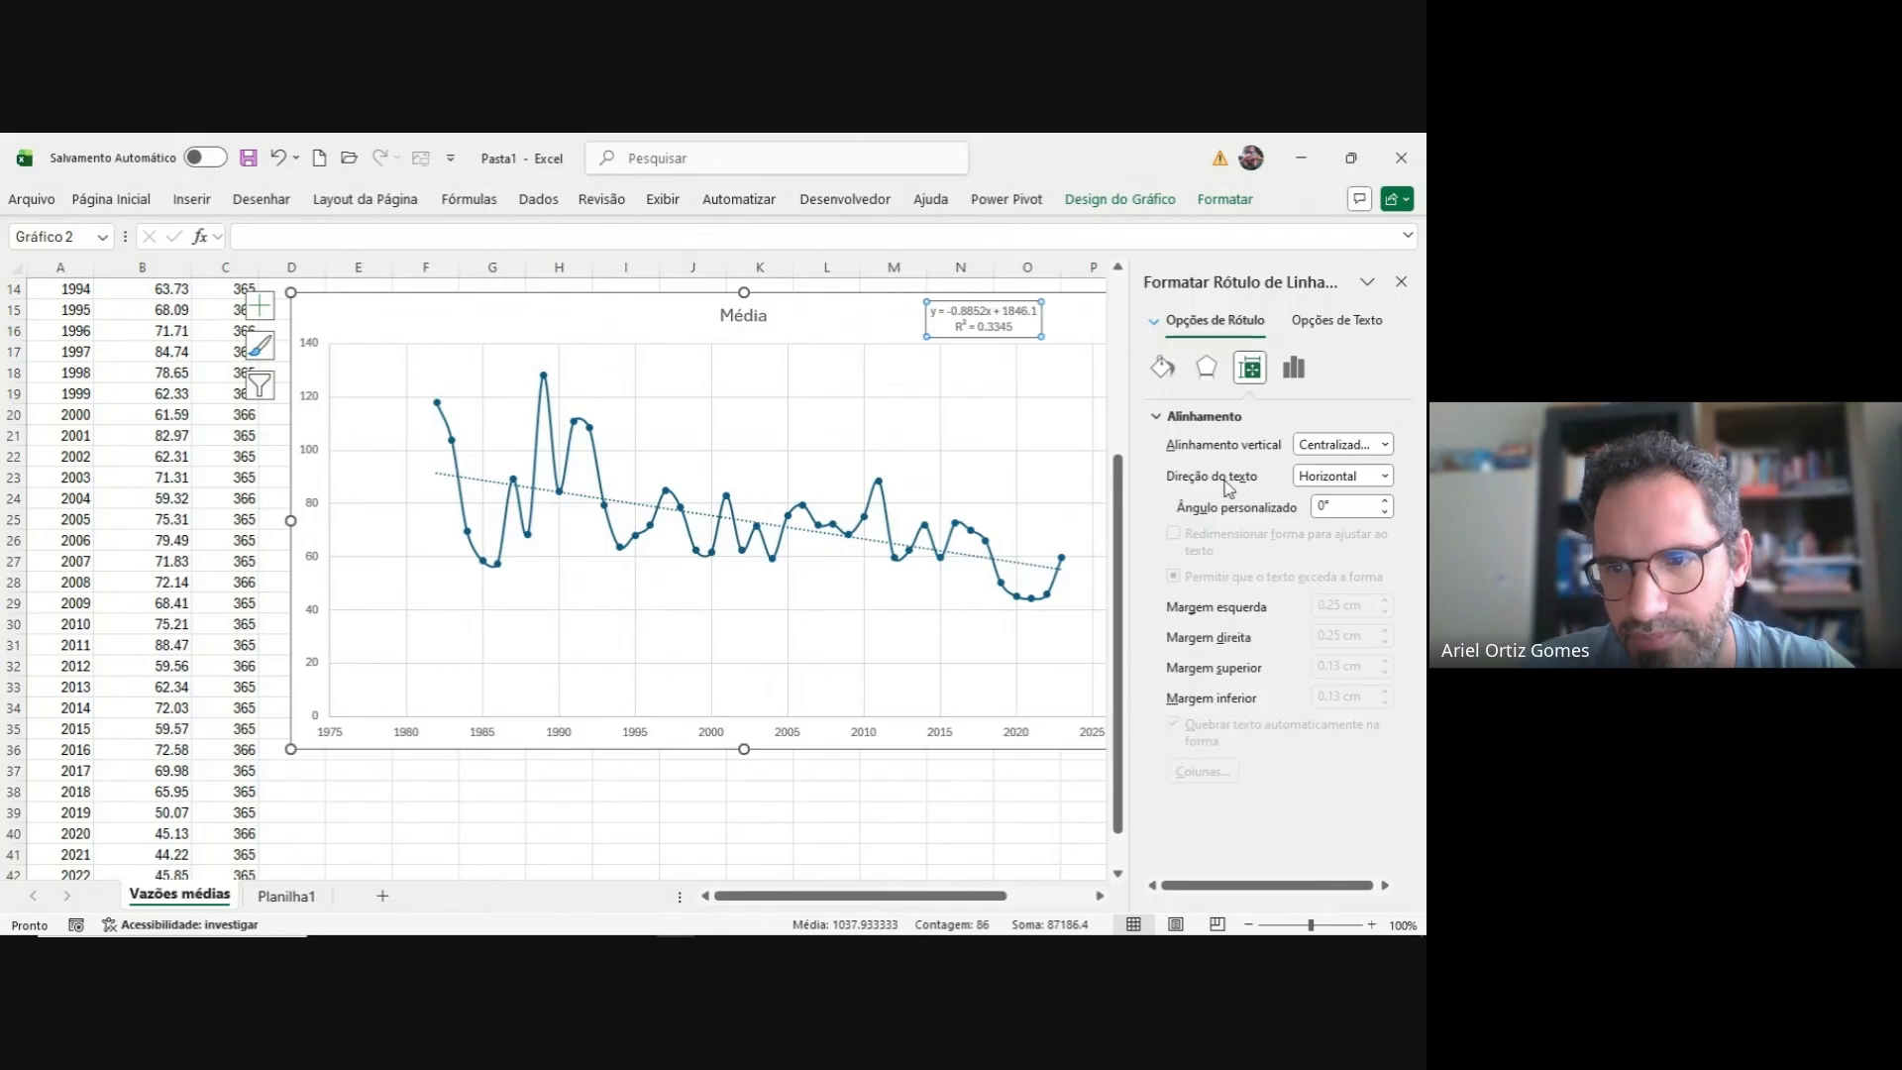
{"action": "left_click", "coordinate": [1011, 327]}
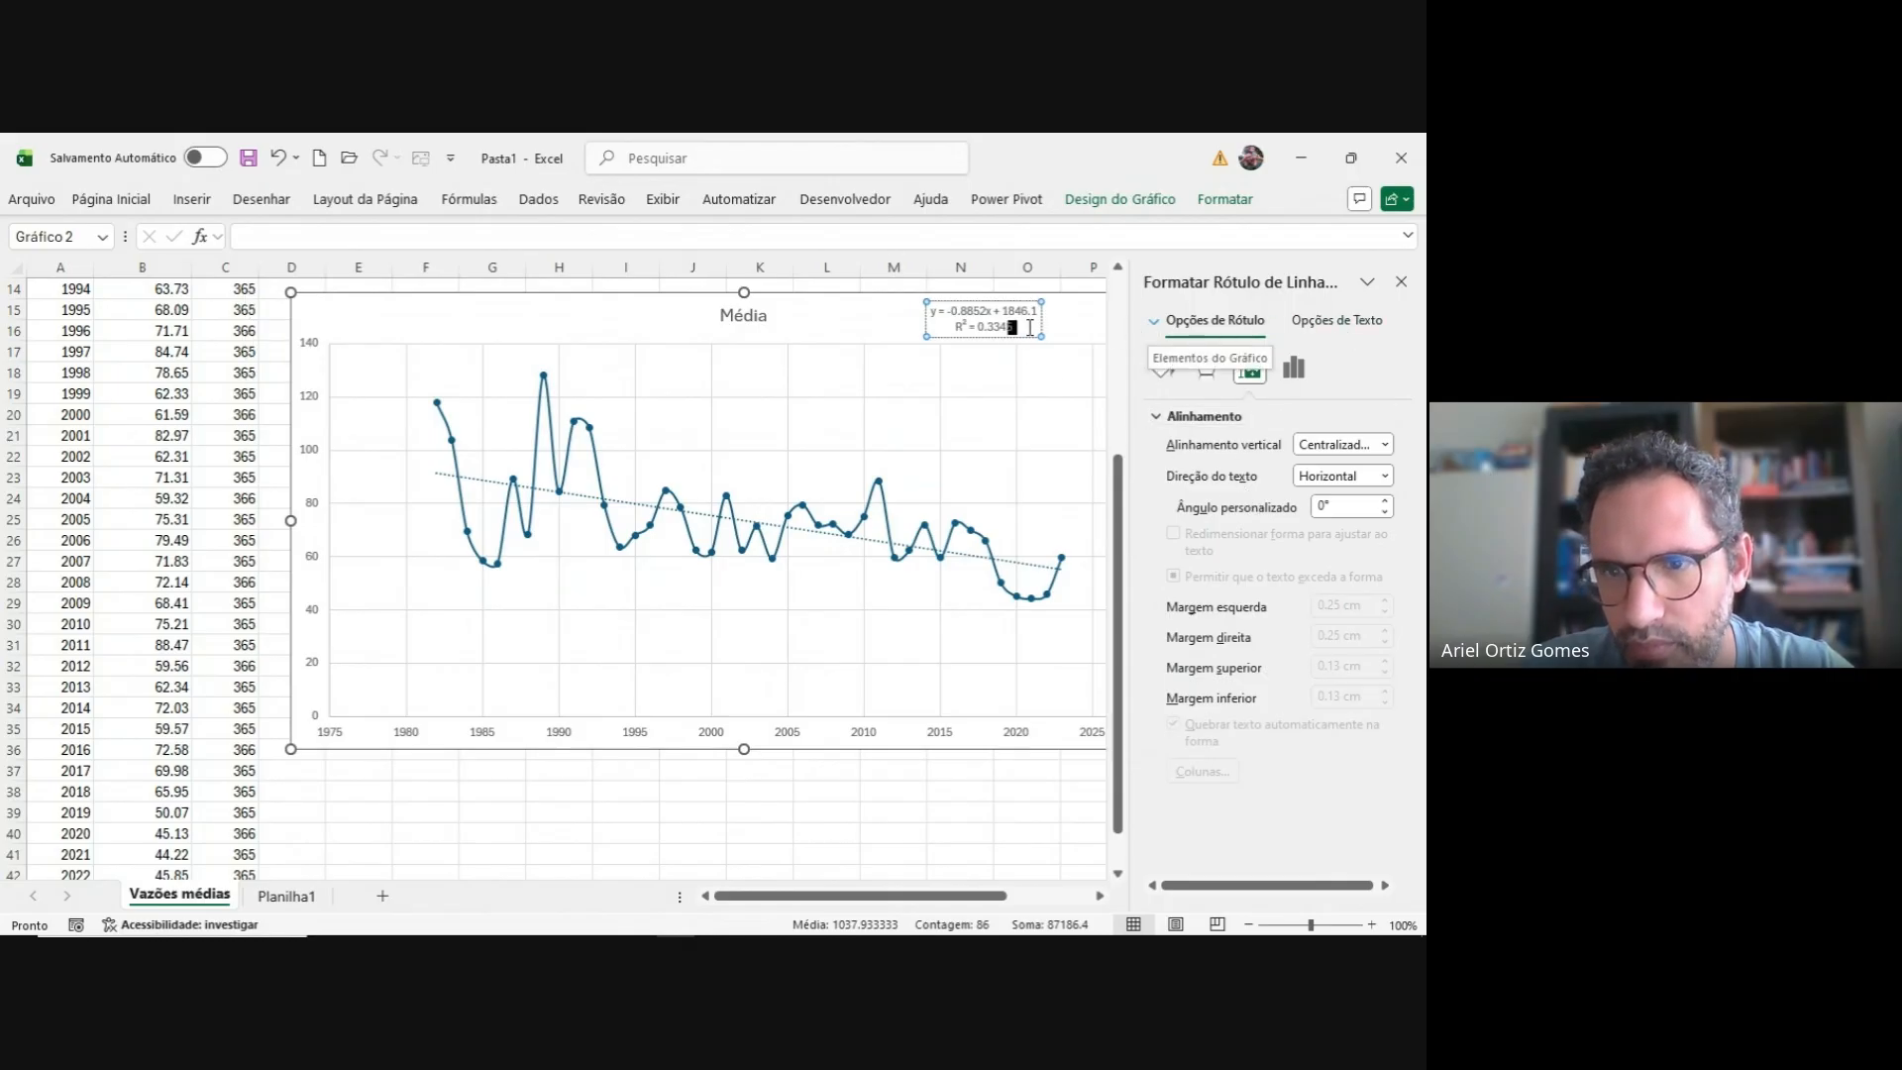
- Add a second trendline to the Média series as a polynomial of order 6
{"action": "left_click", "coordinate": [985, 502]}
{"action": "left_click", "coordinate": [978, 536]}
{"action": "right_click", "coordinate": [978, 536]}
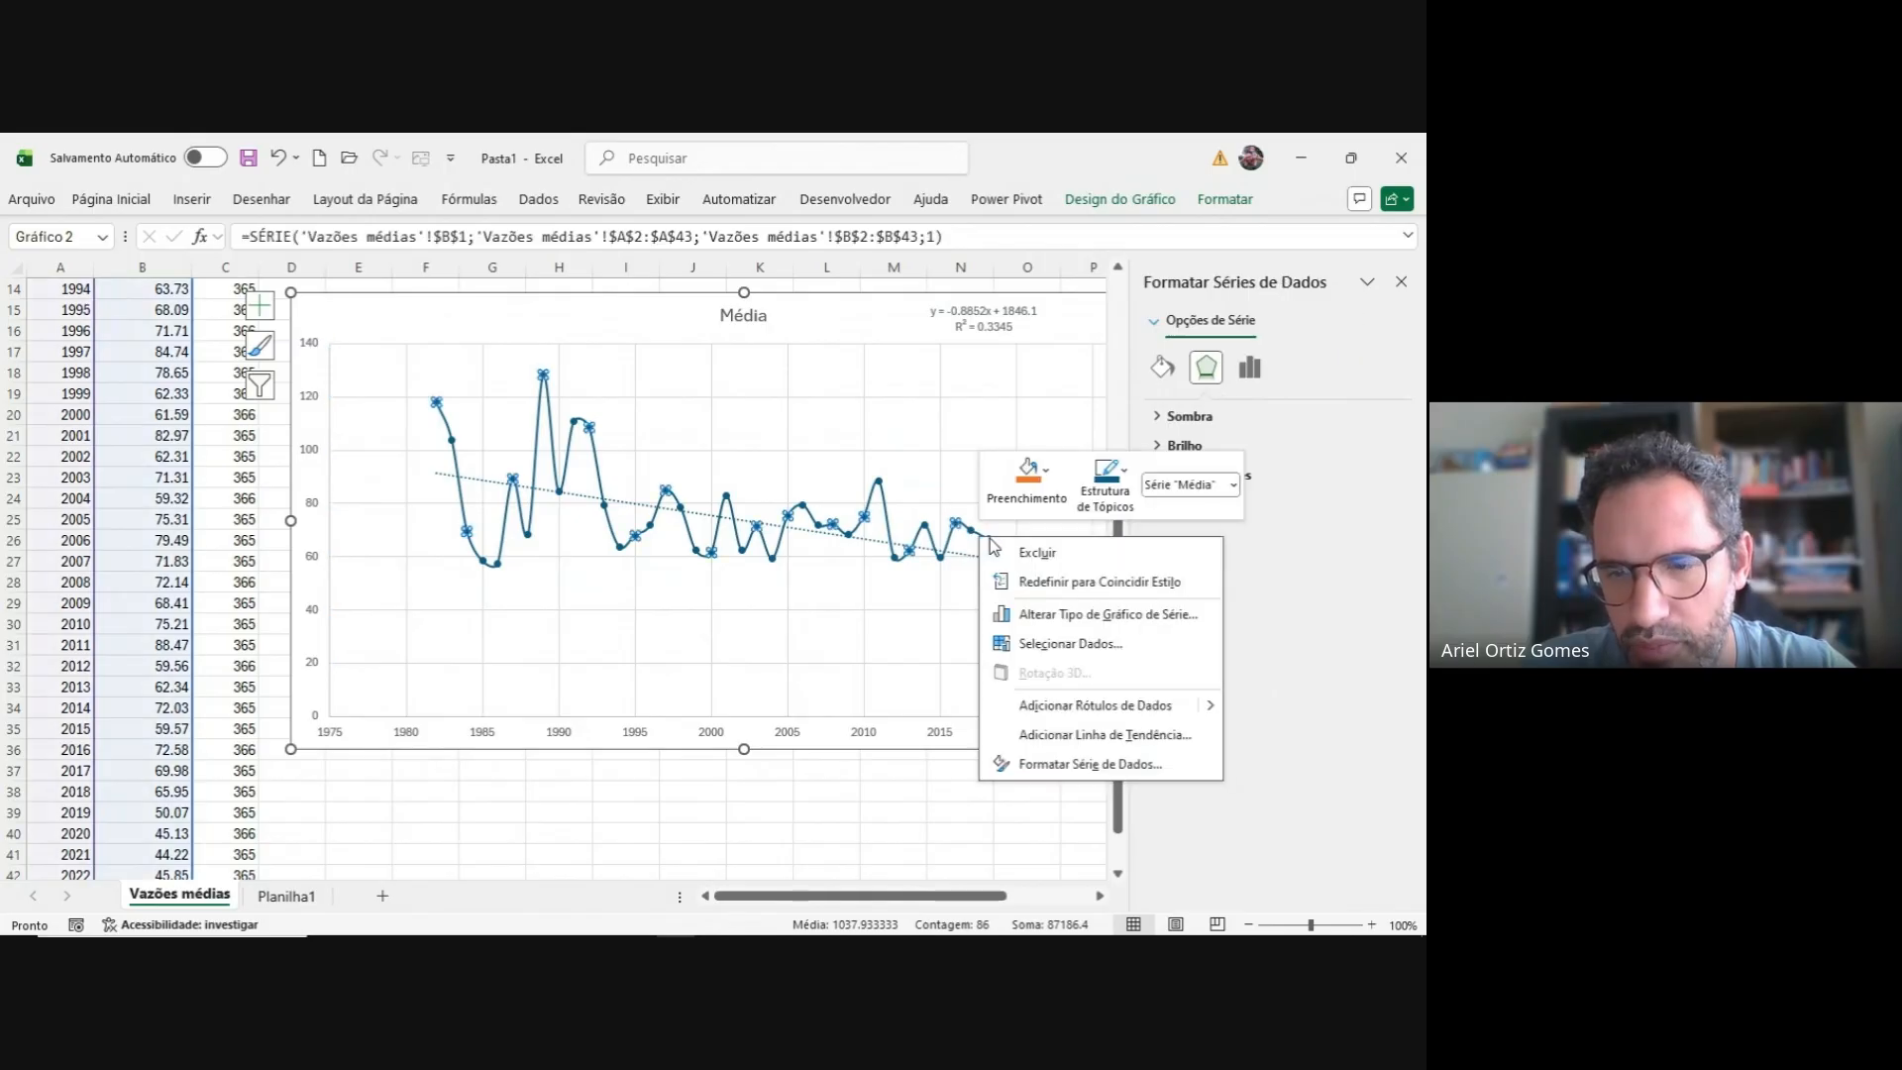
{"action": "left_click", "coordinate": [1073, 735]}
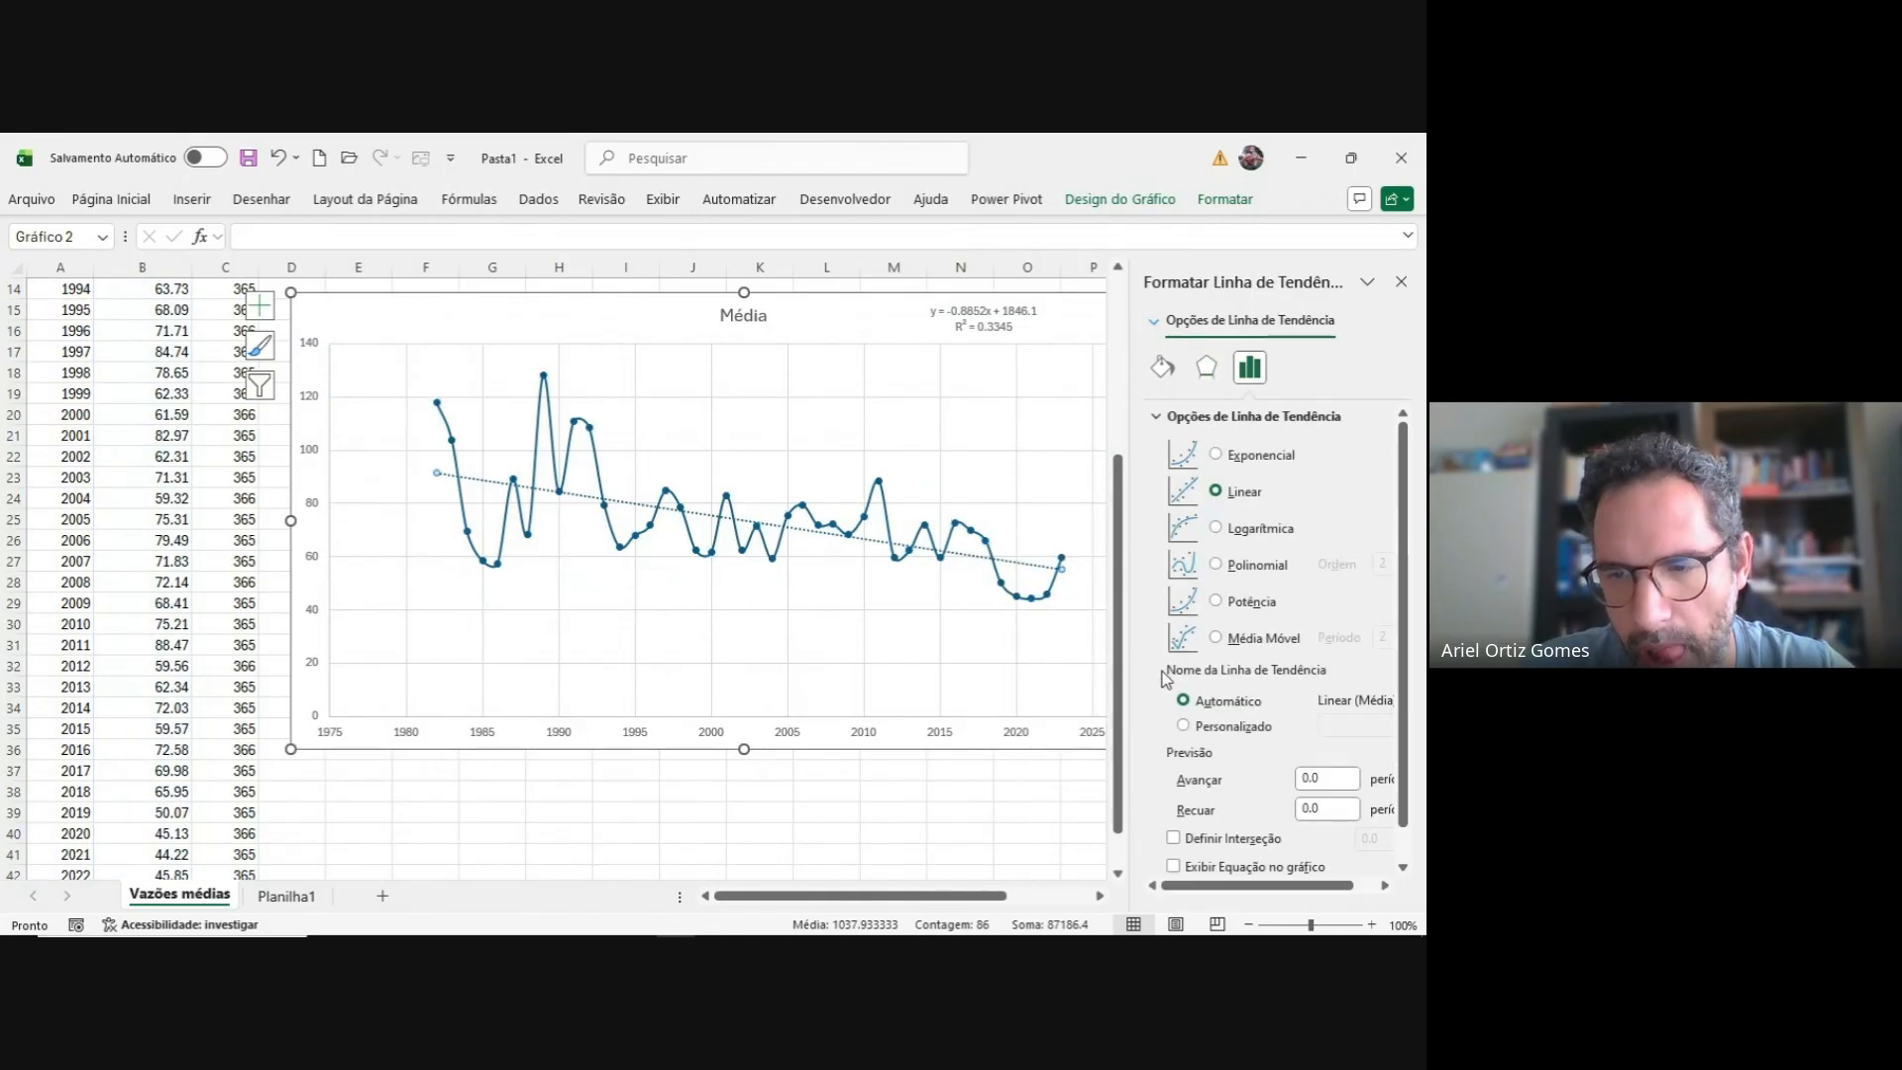
{"action": "left_click", "coordinate": [1216, 564]}
{"action": "type", "text": "6"}
{"action": "key", "text": "Return"}
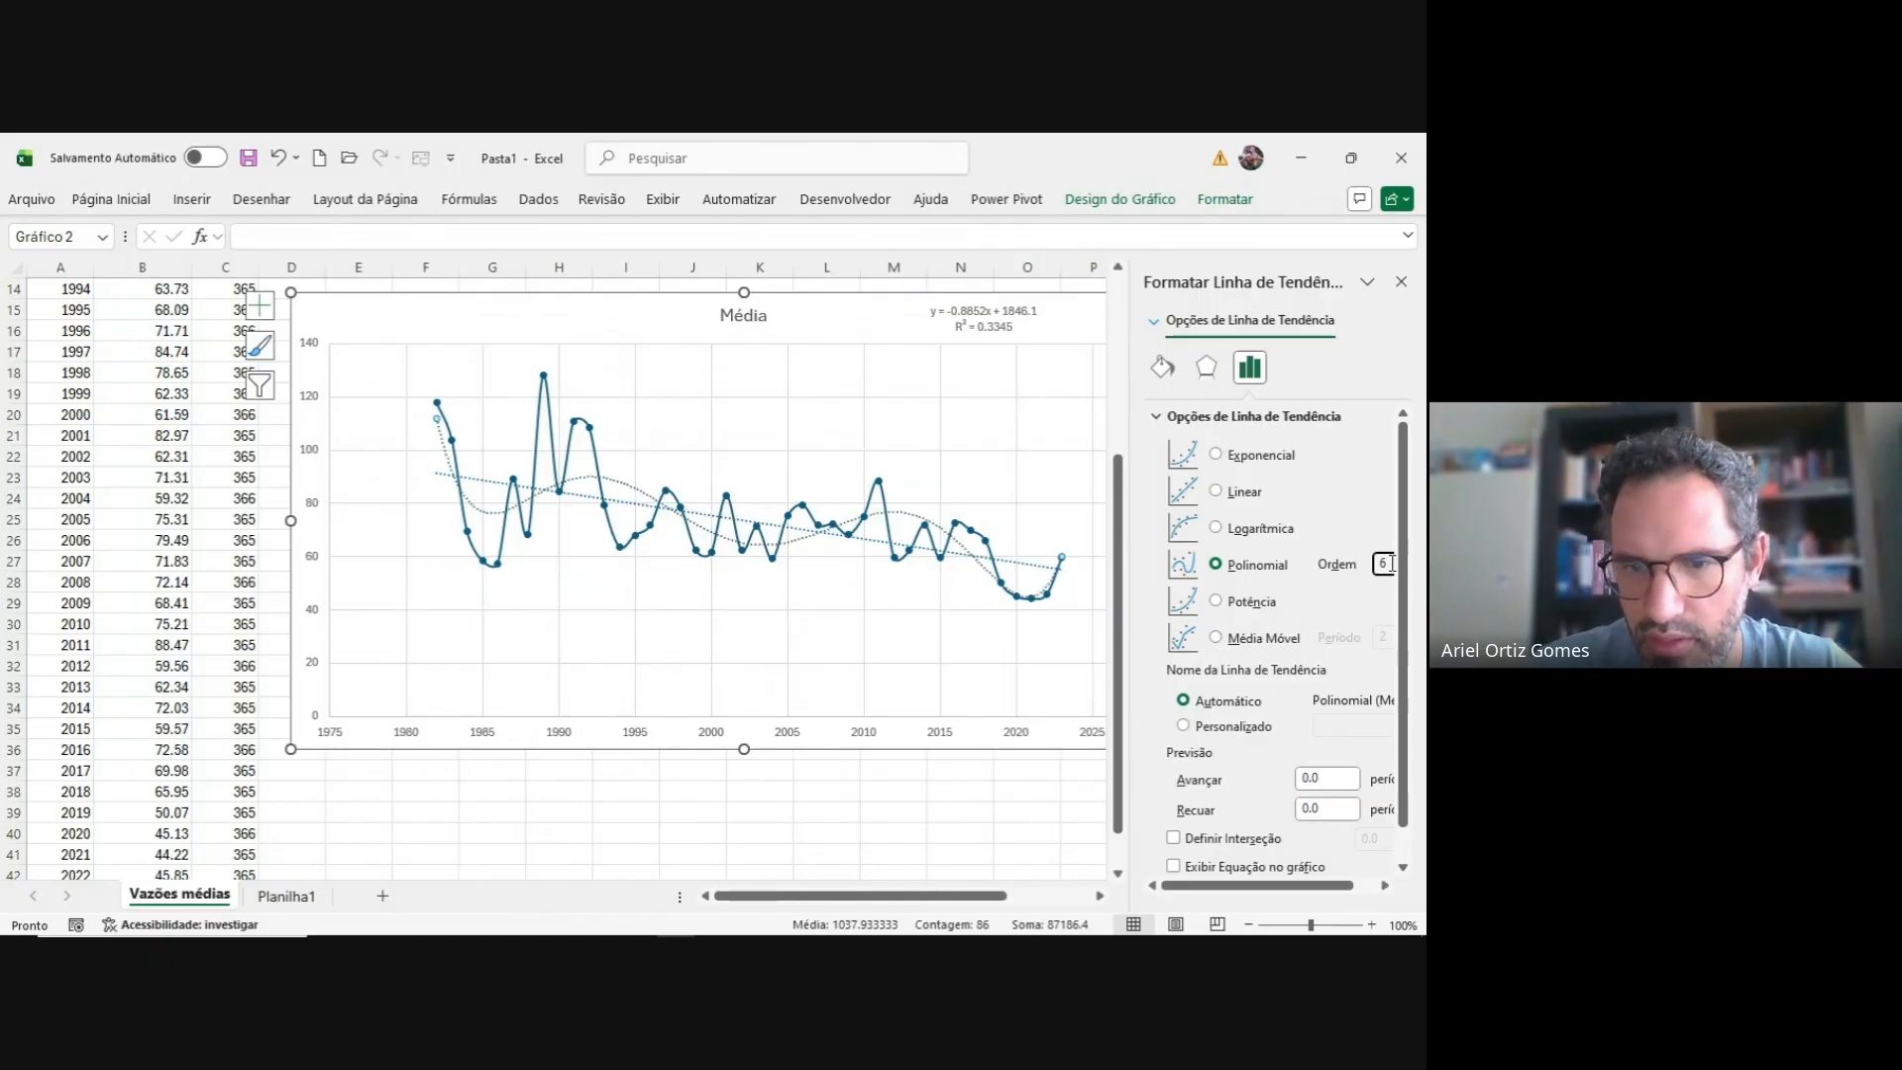
- Display the polynomial trendline's equation and R-squared value and move the label to the empty area below the curves
{"action": "scroll", "coordinate": [1418, 719], "scroll_direction": "down", "scroll_amount": 2}
{"action": "scroll", "coordinate": [1285, 719], "scroll_direction": "down", "scroll_amount": 1}
{"action": "left_click", "coordinate": [1172, 830]}
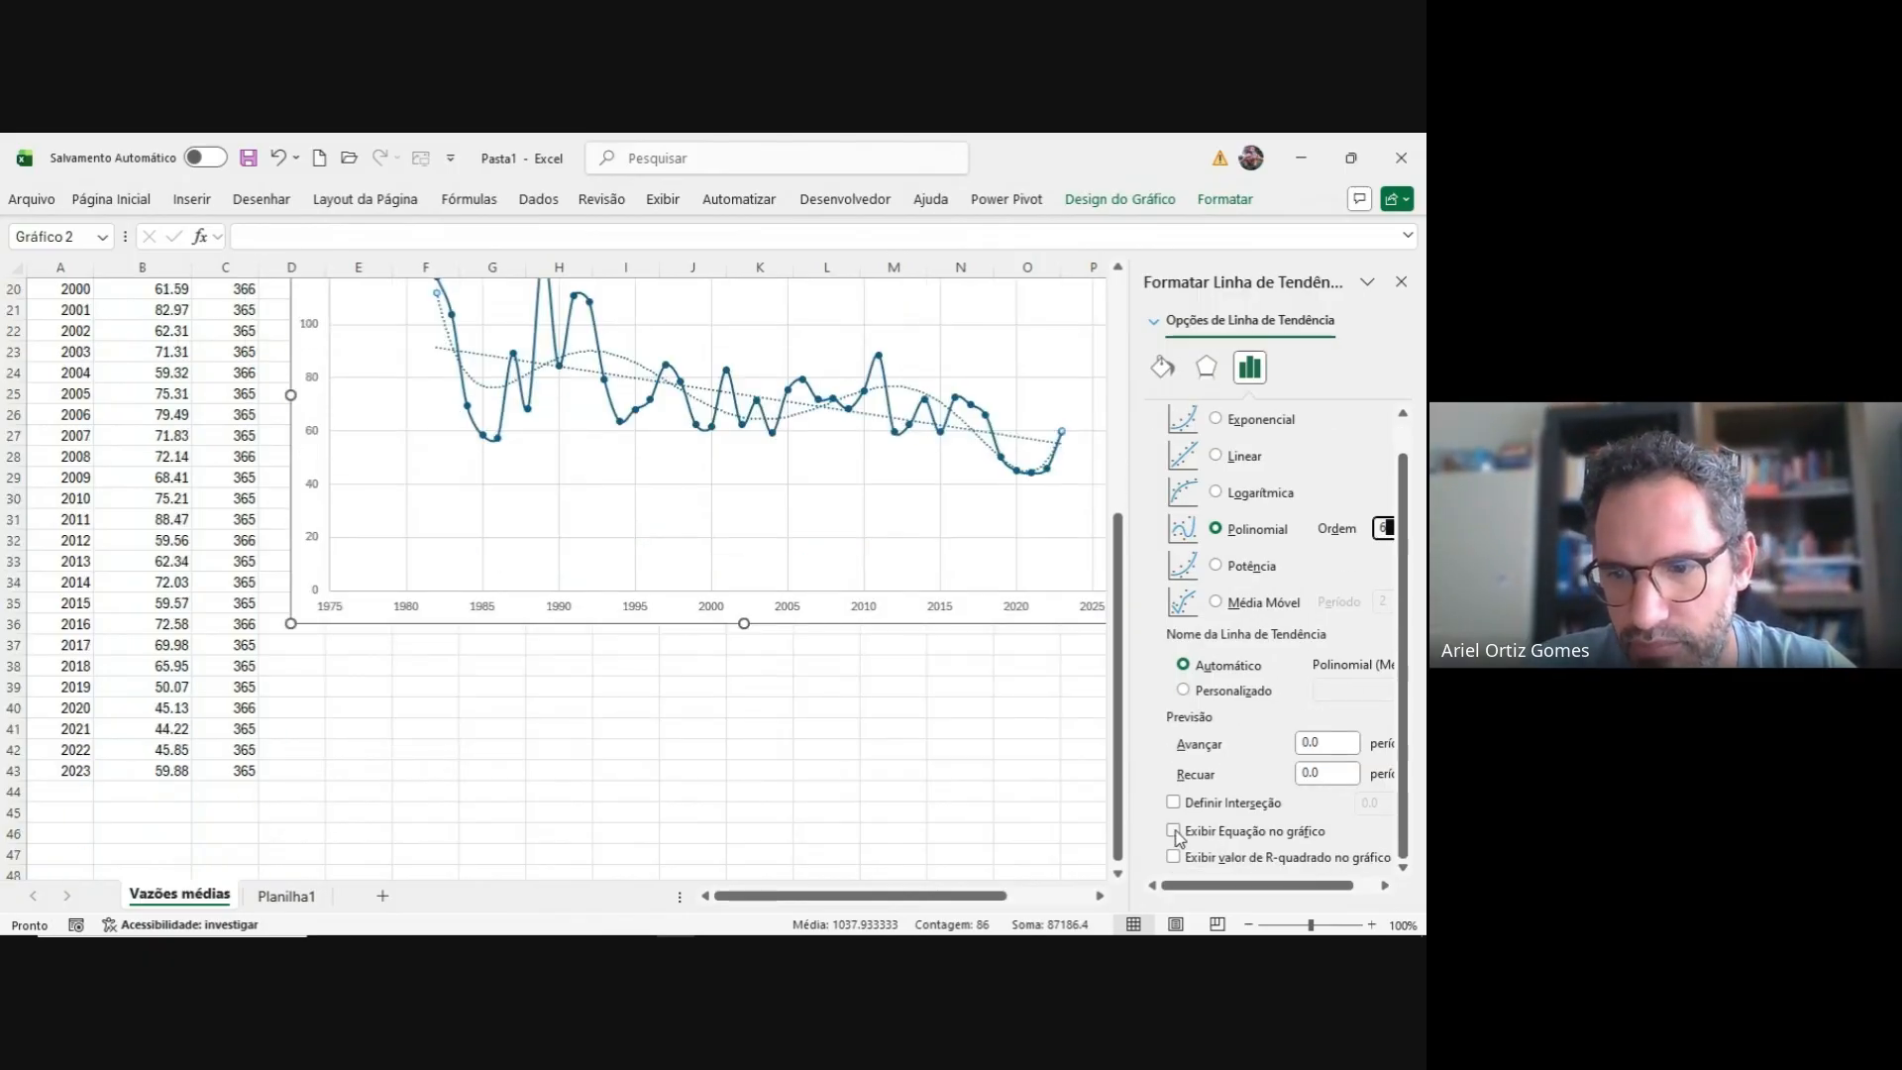
{"action": "left_click", "coordinate": [1173, 857]}
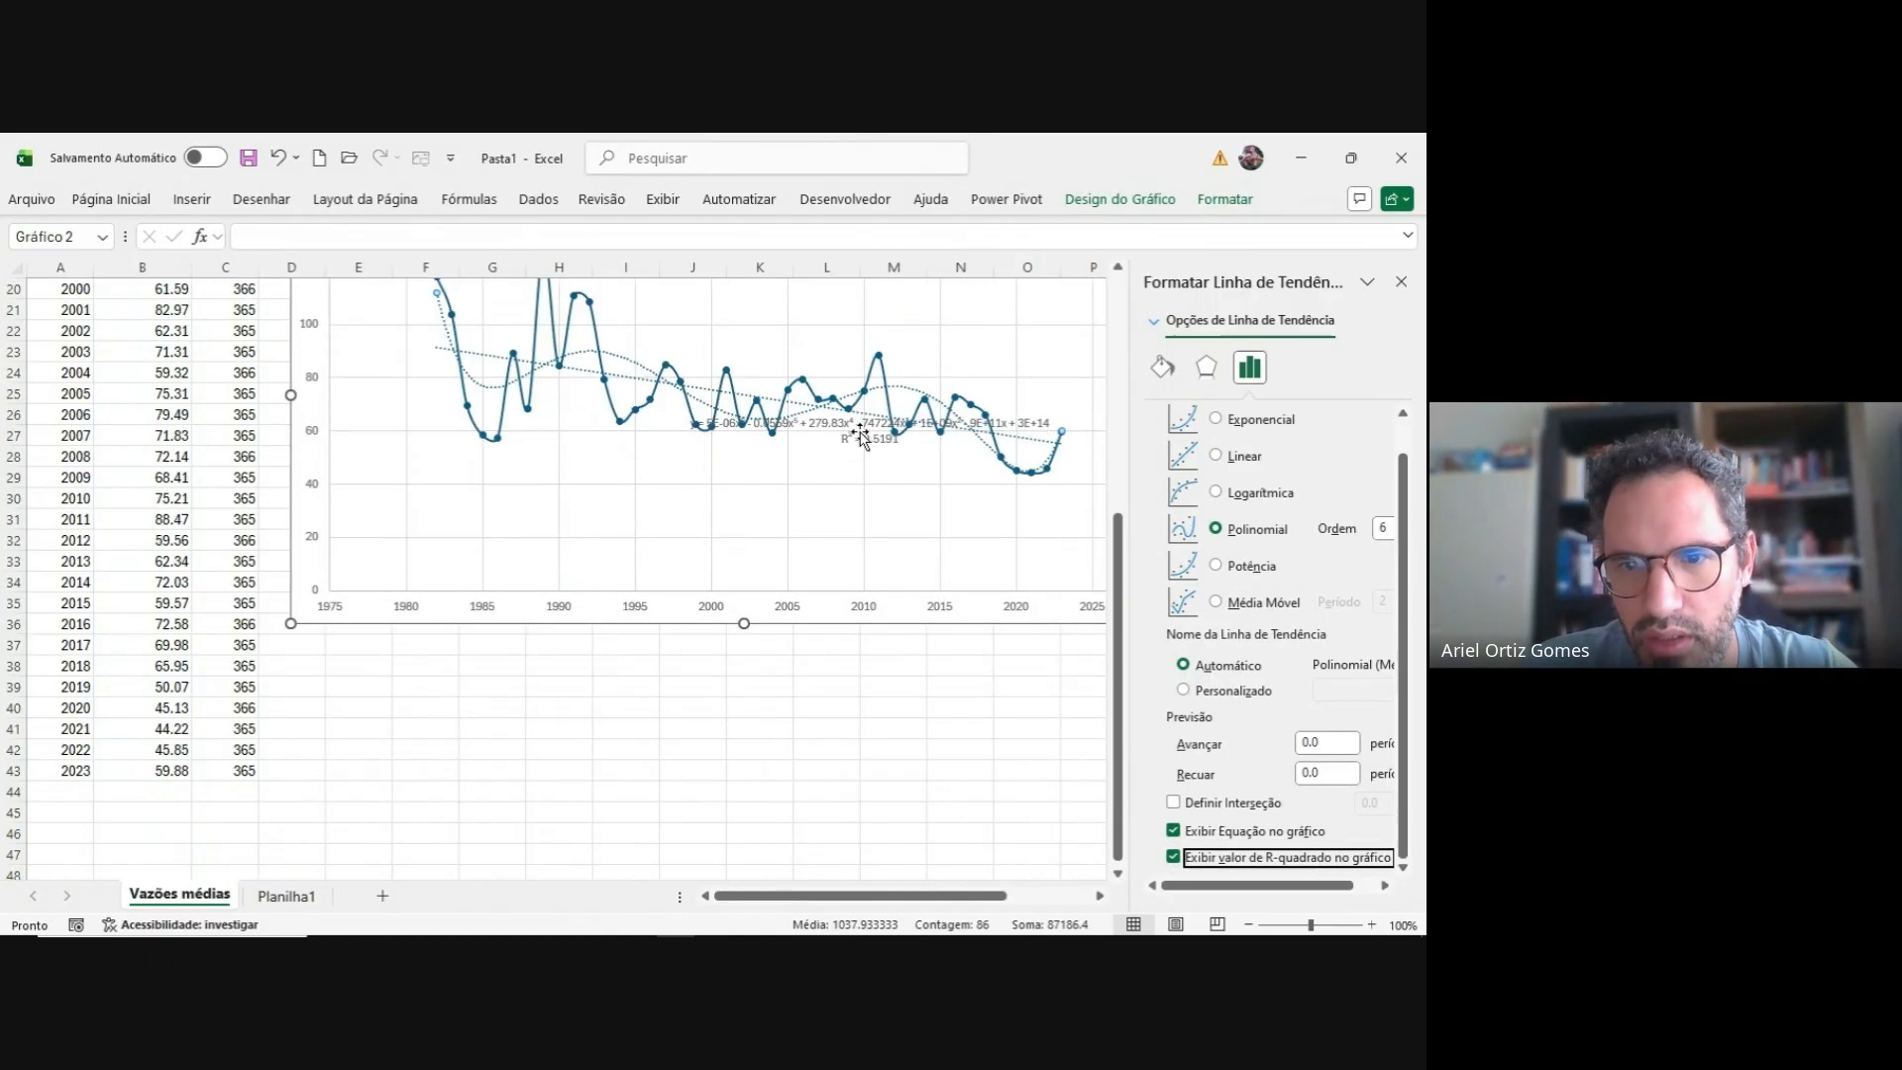
{"action": "left_click", "coordinate": [861, 438]}
{"action": "left_click_drag", "start_coordinate": [860, 455], "coordinate": [790, 530]}
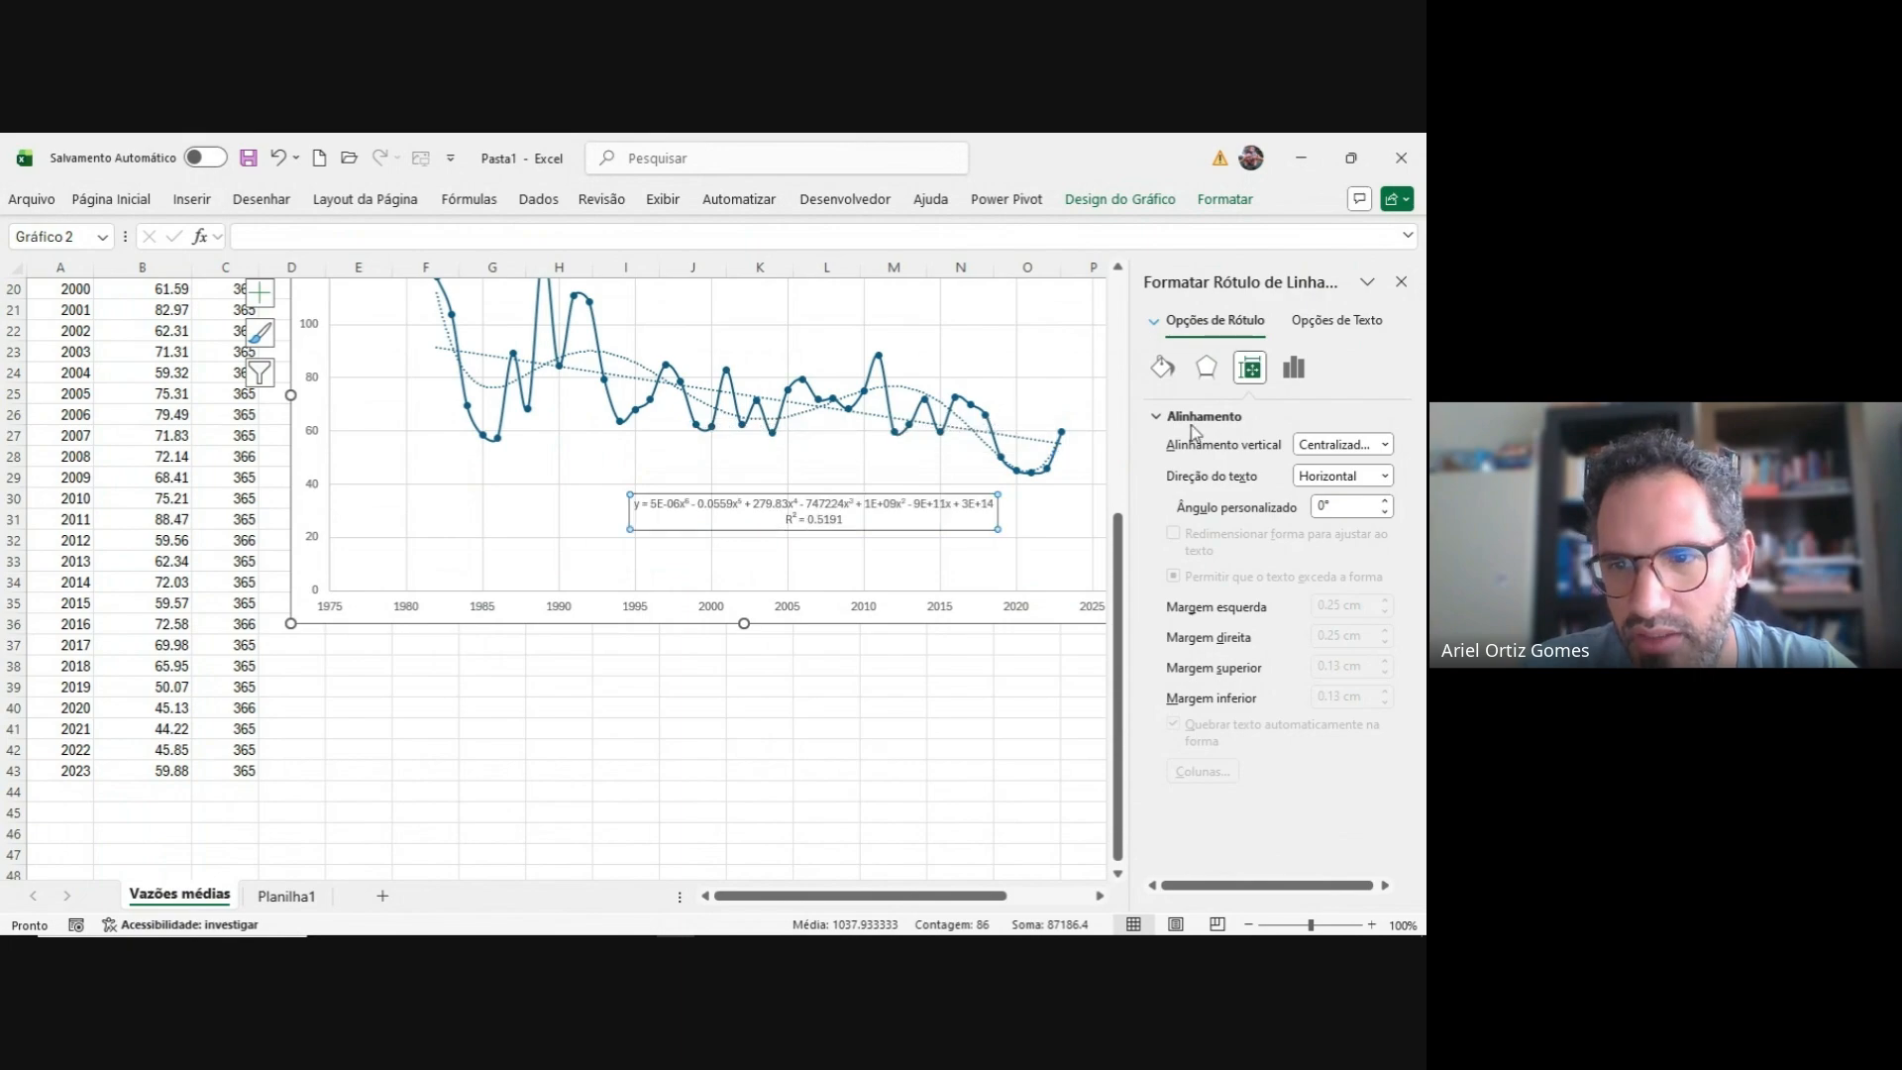
{"action": "left_click", "coordinate": [938, 436]}
{"action": "left_click", "coordinate": [890, 501]}
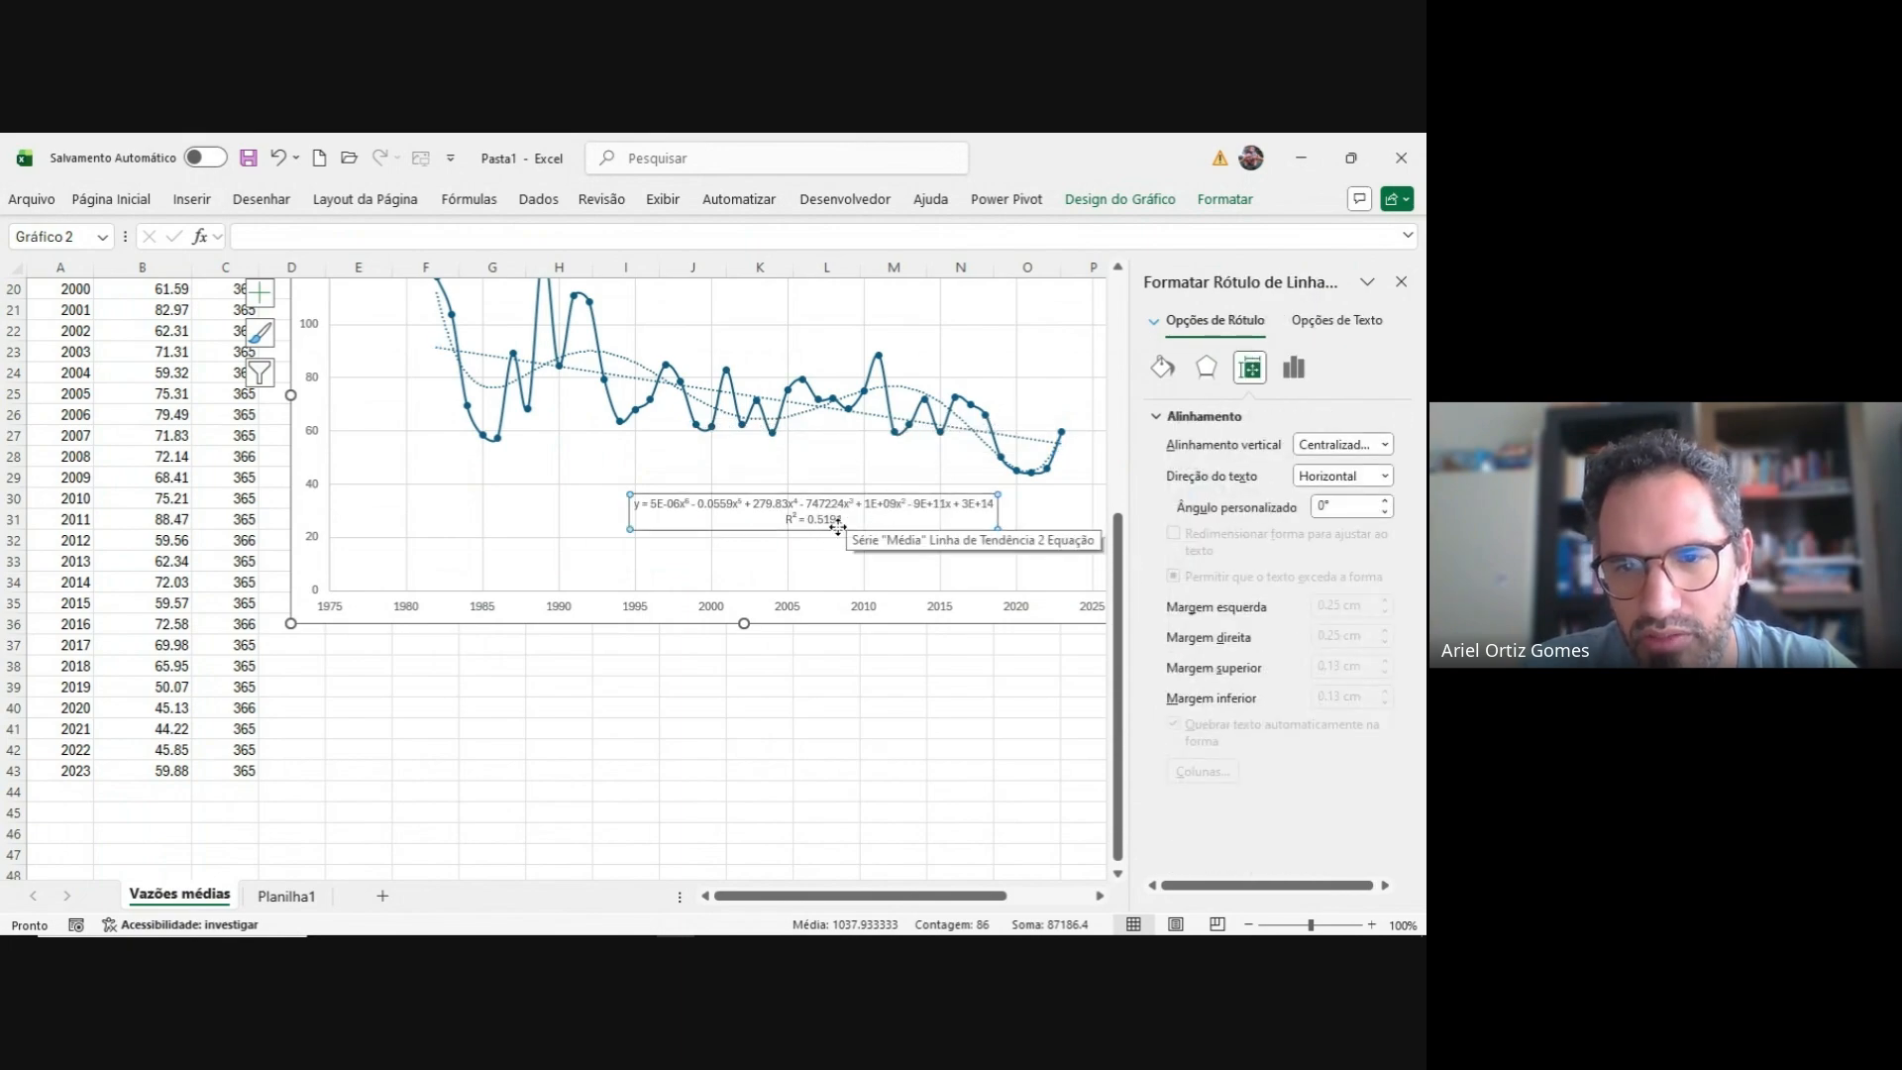
- Delete the equation and R-squared labels of both trendlines and select the polynomial trendline
{"action": "scroll", "coordinate": [827, 526], "scroll_direction": "up", "scroll_amount": 3}
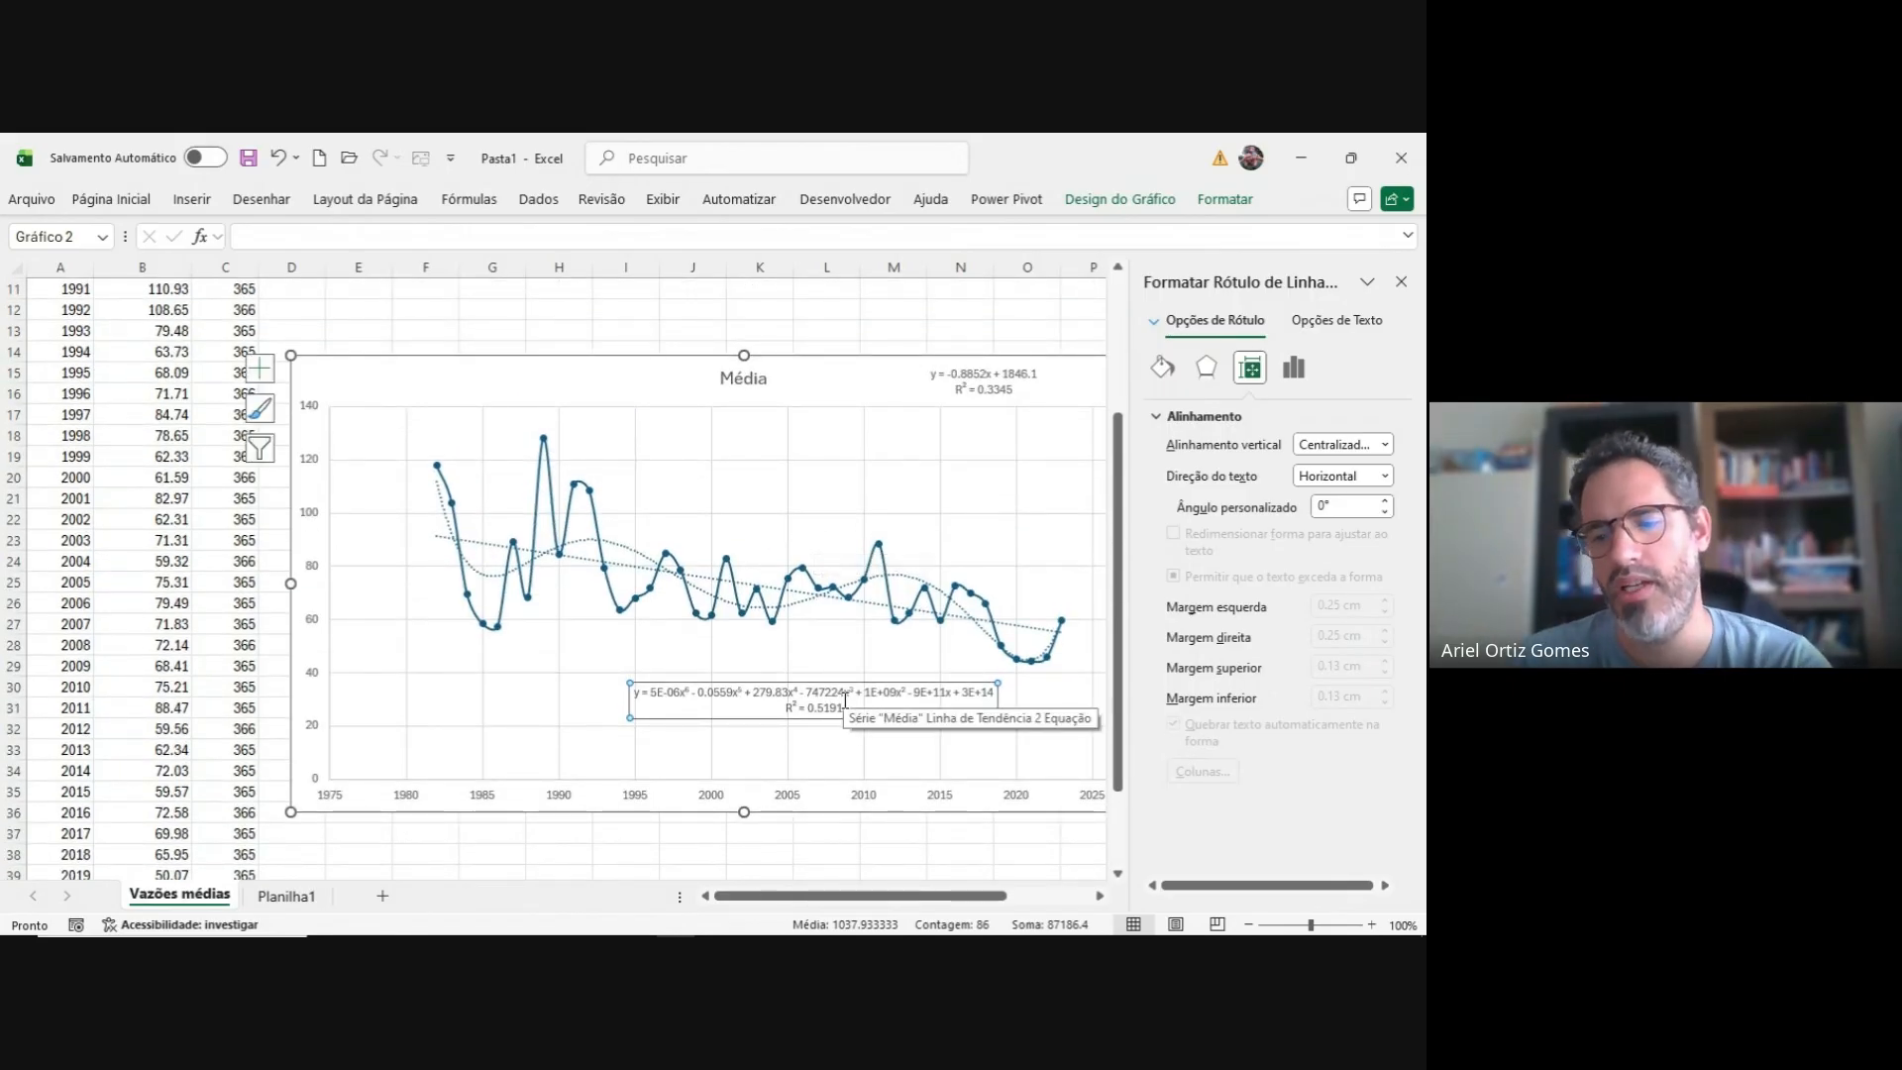
{"action": "left_click", "coordinate": [862, 690]}
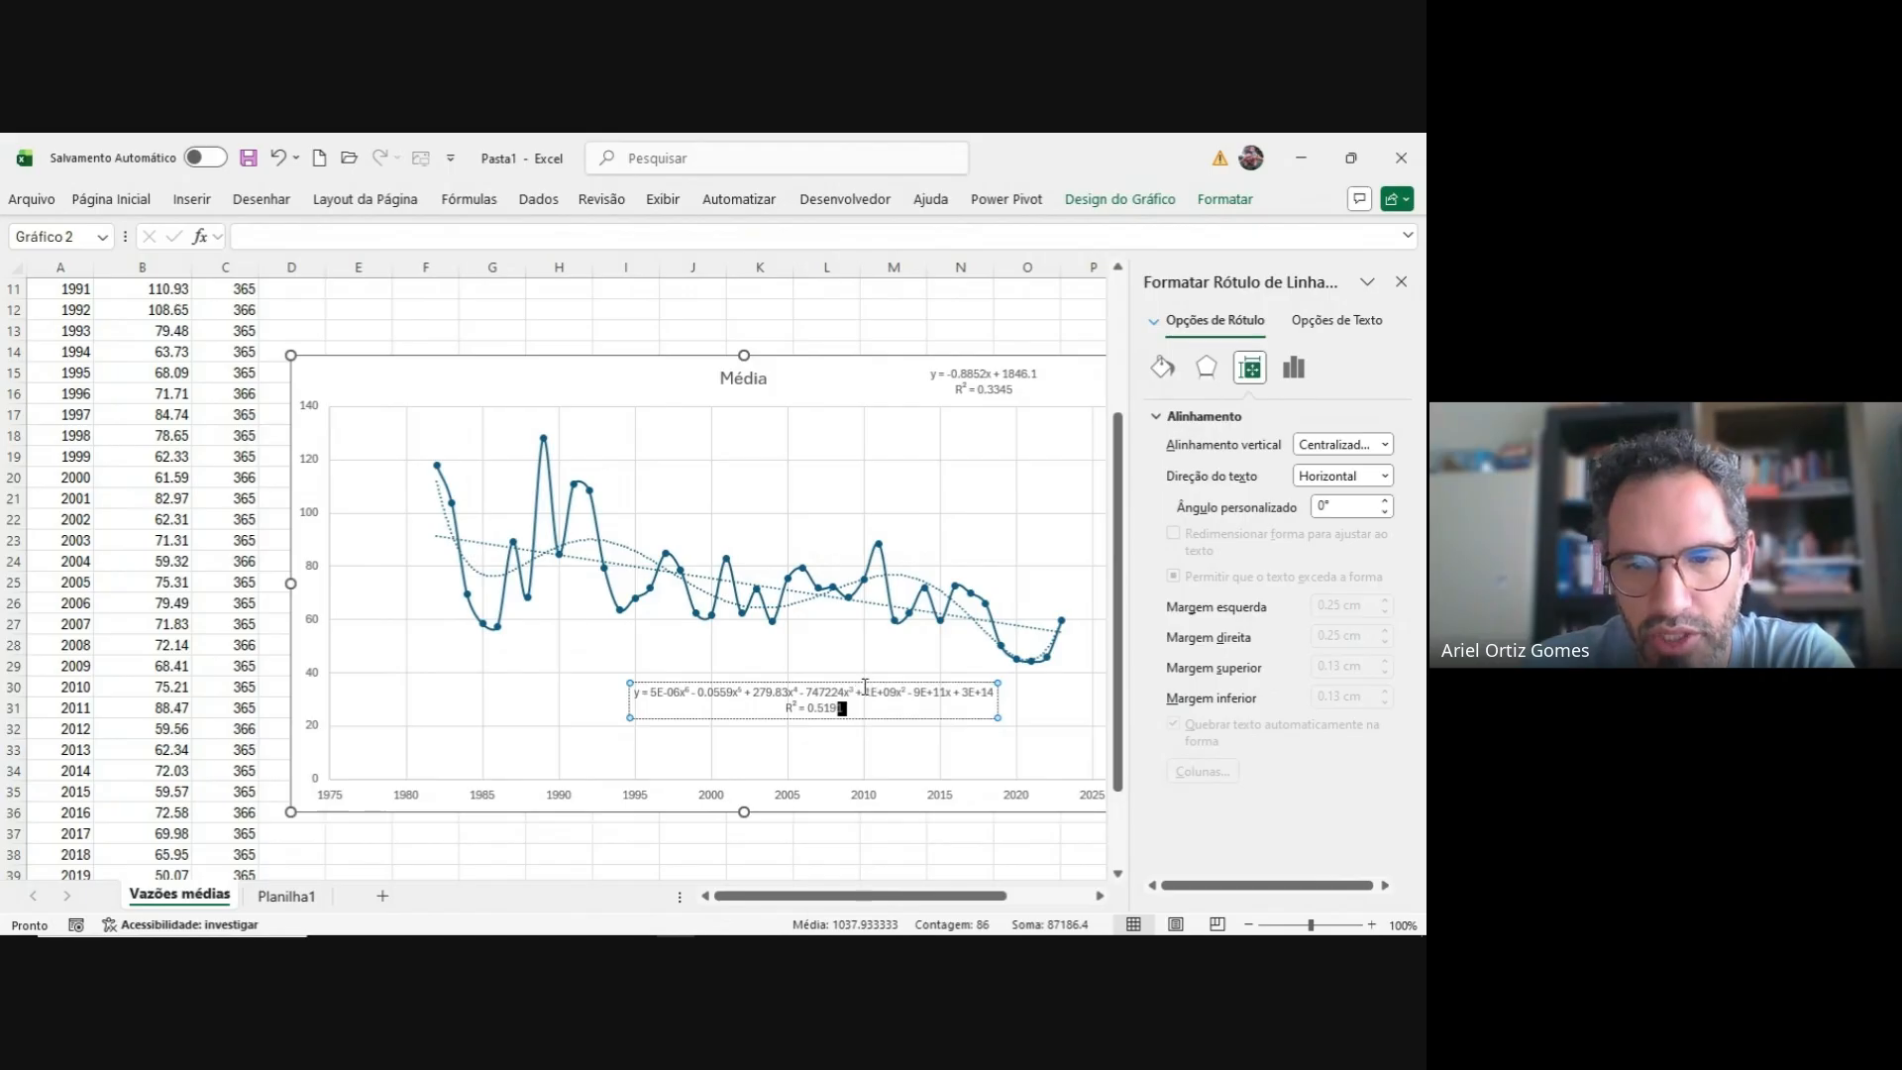
{"action": "key", "text": "Delete"}
{"action": "left_click", "coordinate": [959, 392]}
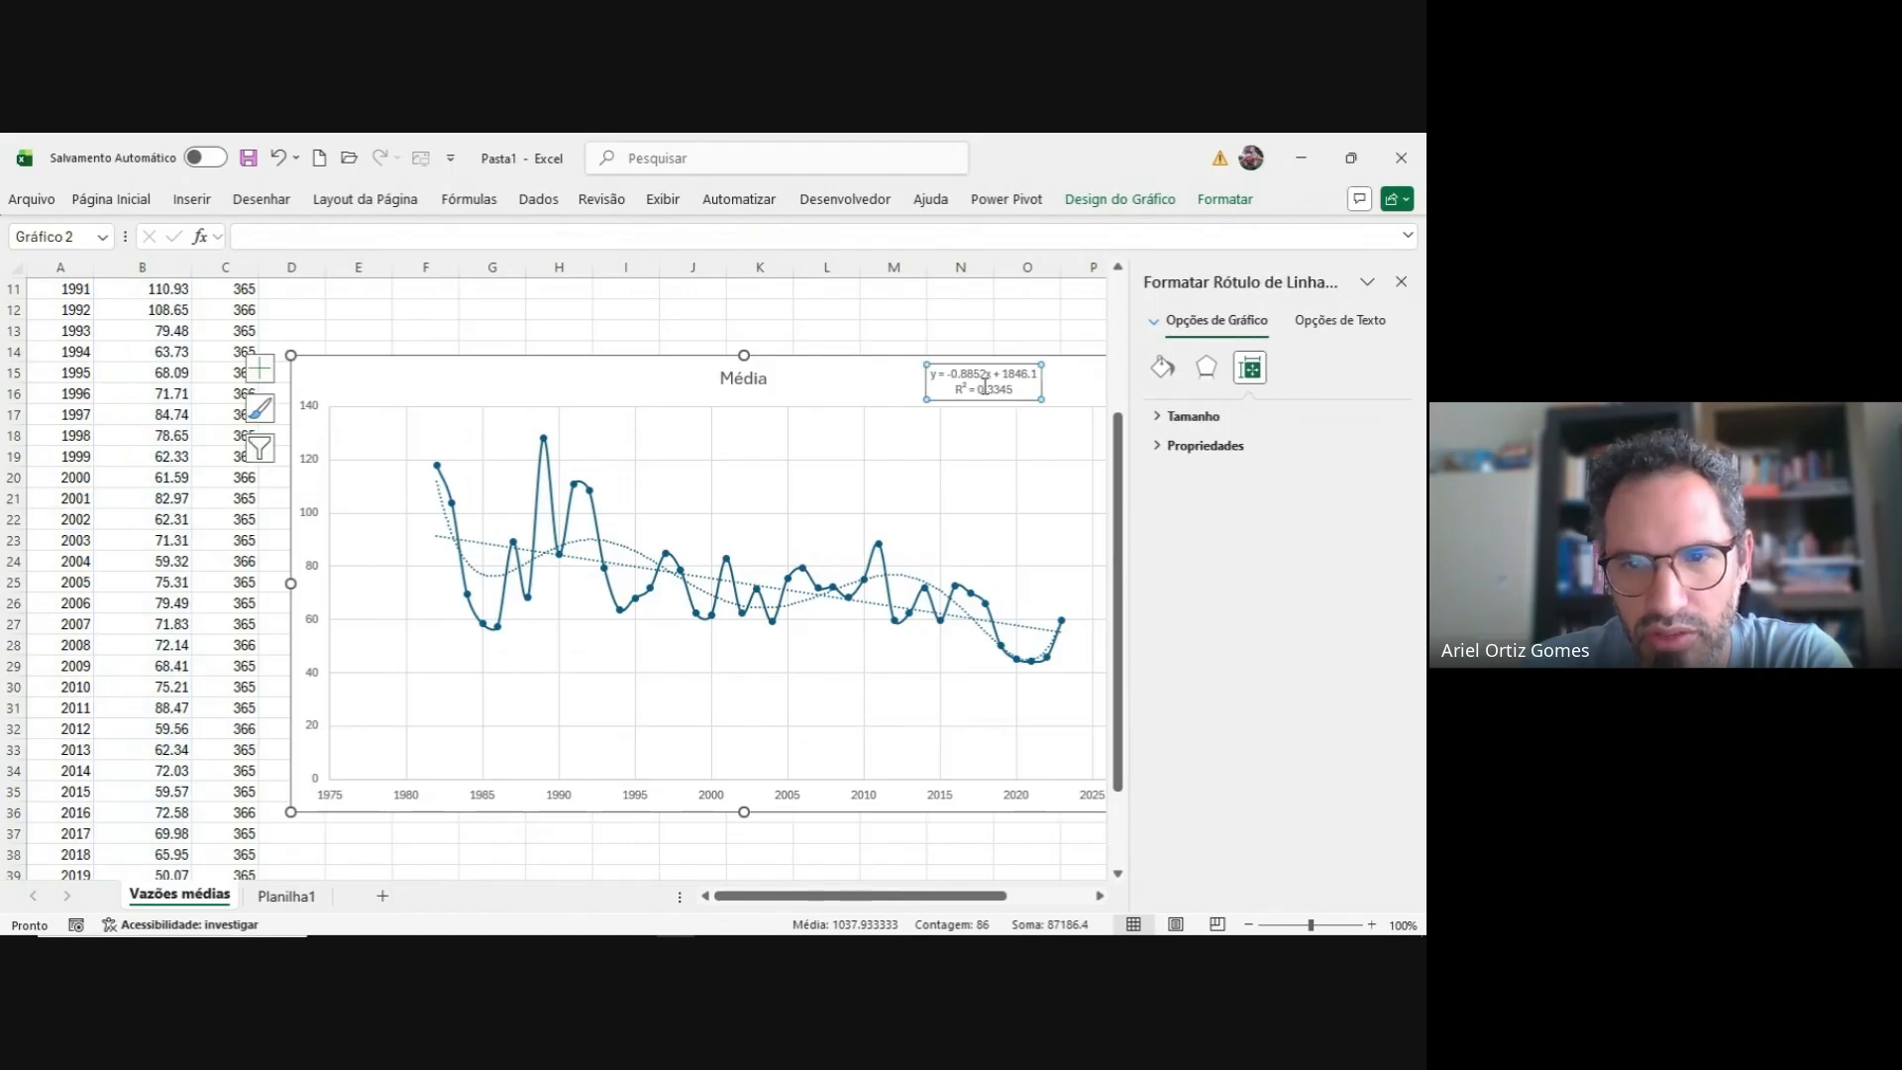
{"action": "key", "text": "Delete"}
{"action": "left_click", "coordinate": [795, 607]}
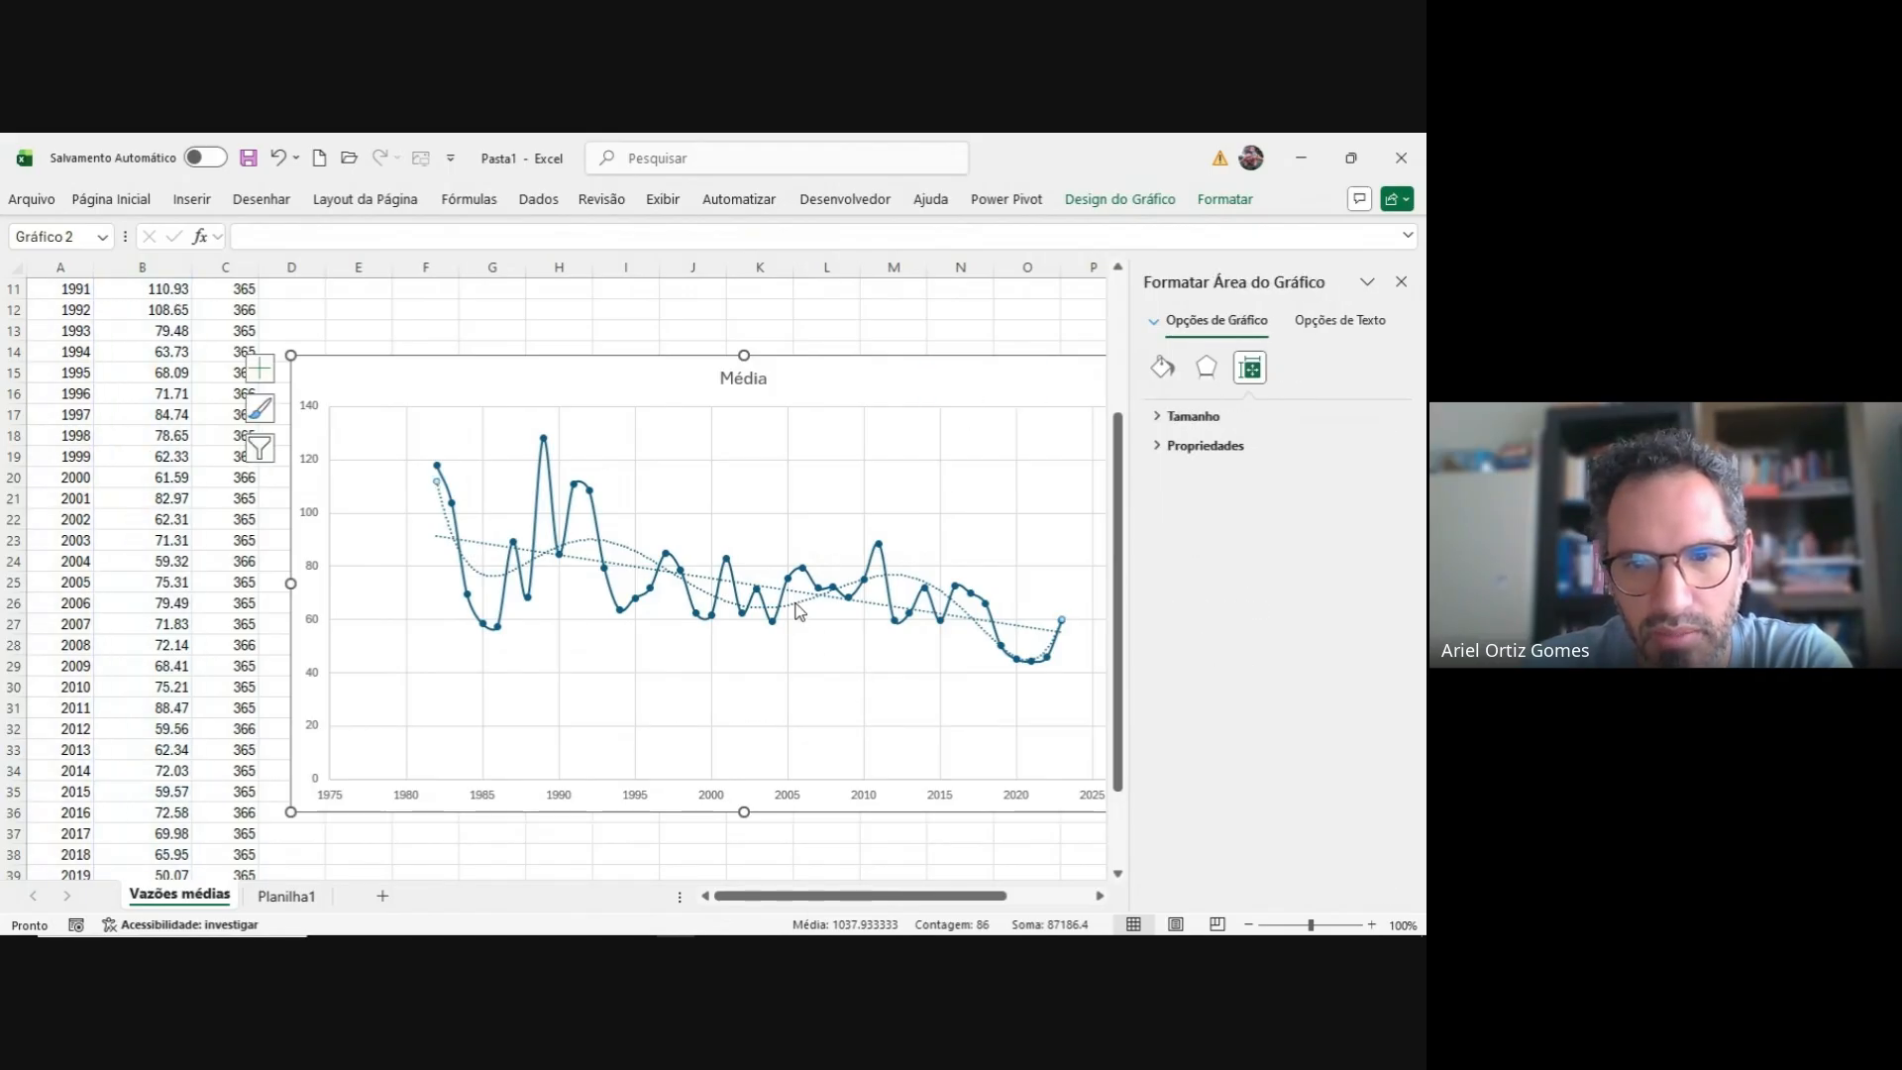
- Delete the polynomial and linear trendlines from the Média chart
{"action": "key", "text": "Delete"}
{"action": "left_click", "coordinate": [800, 597]}
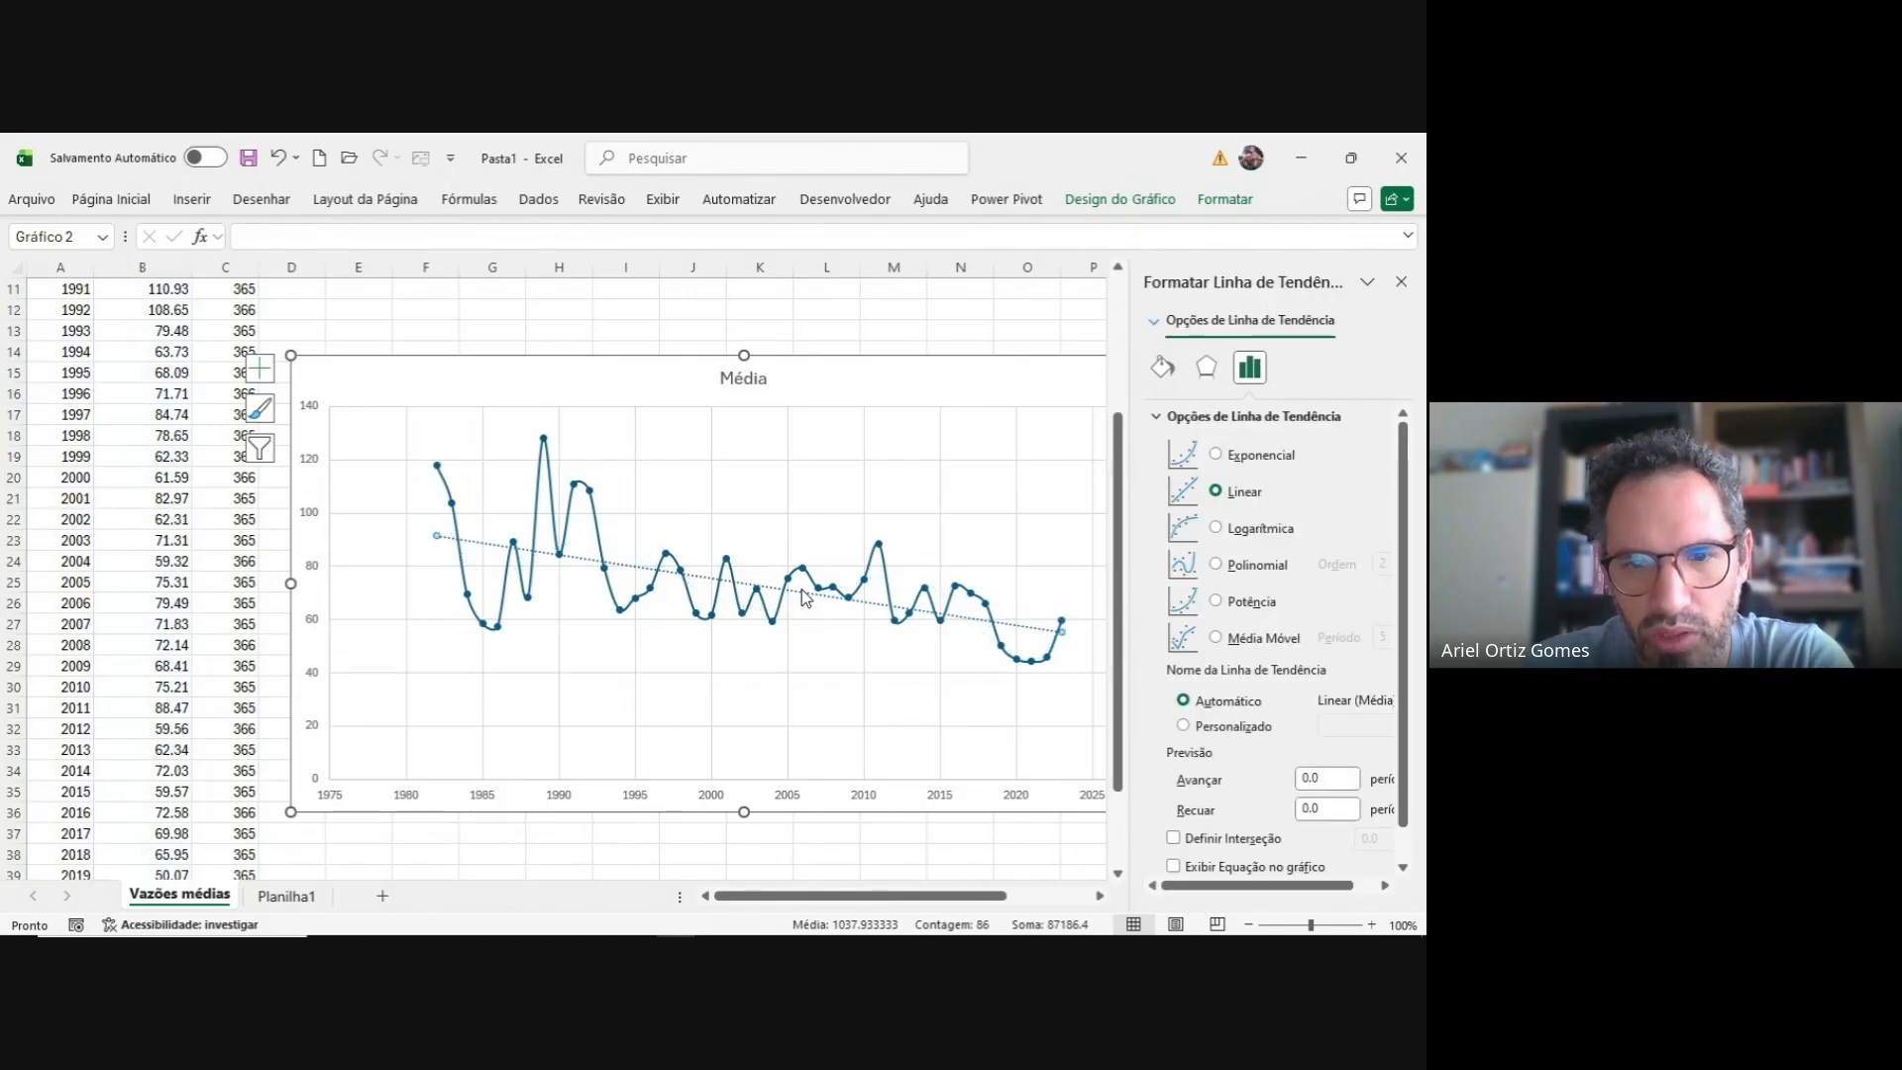
{"action": "key", "text": "Delete"}
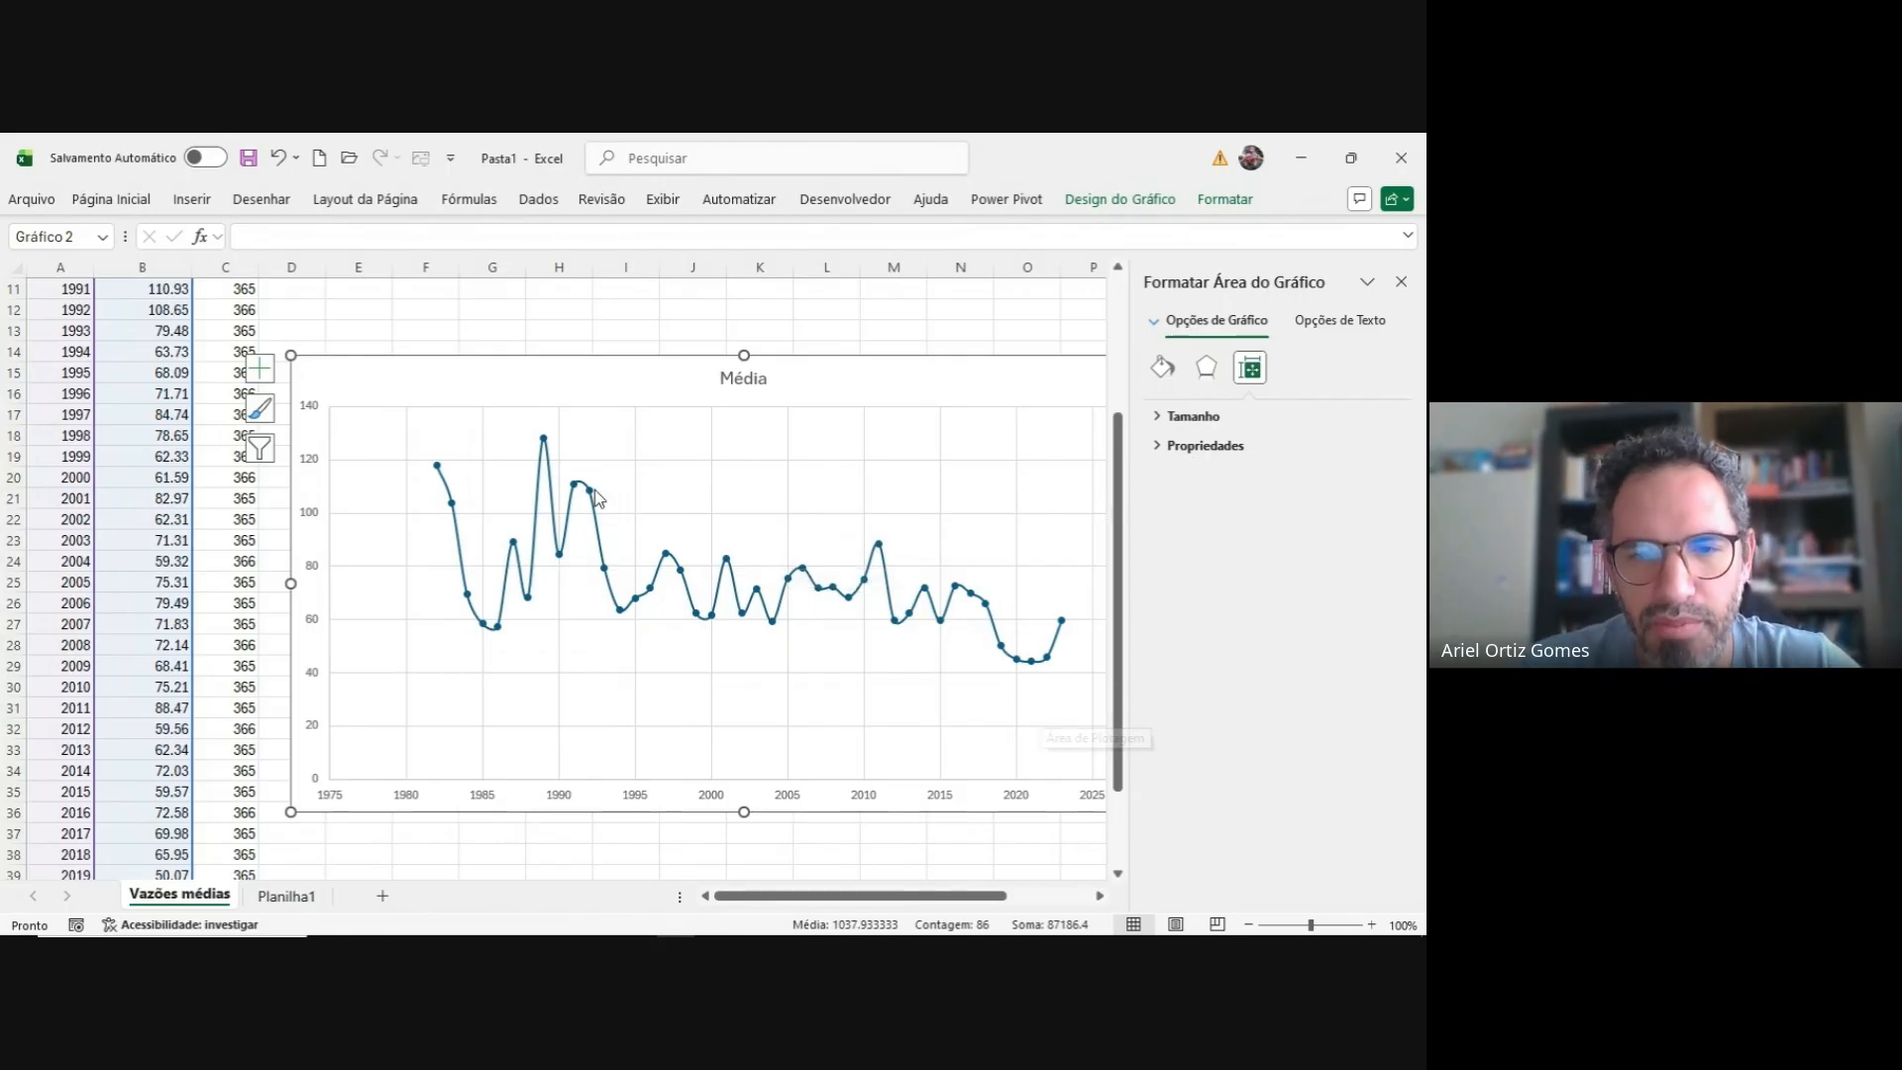
- Examine the Média curve's points on the chart alongside the annual mean flow table
{"action": "mouse_move", "coordinate": [596, 497]}
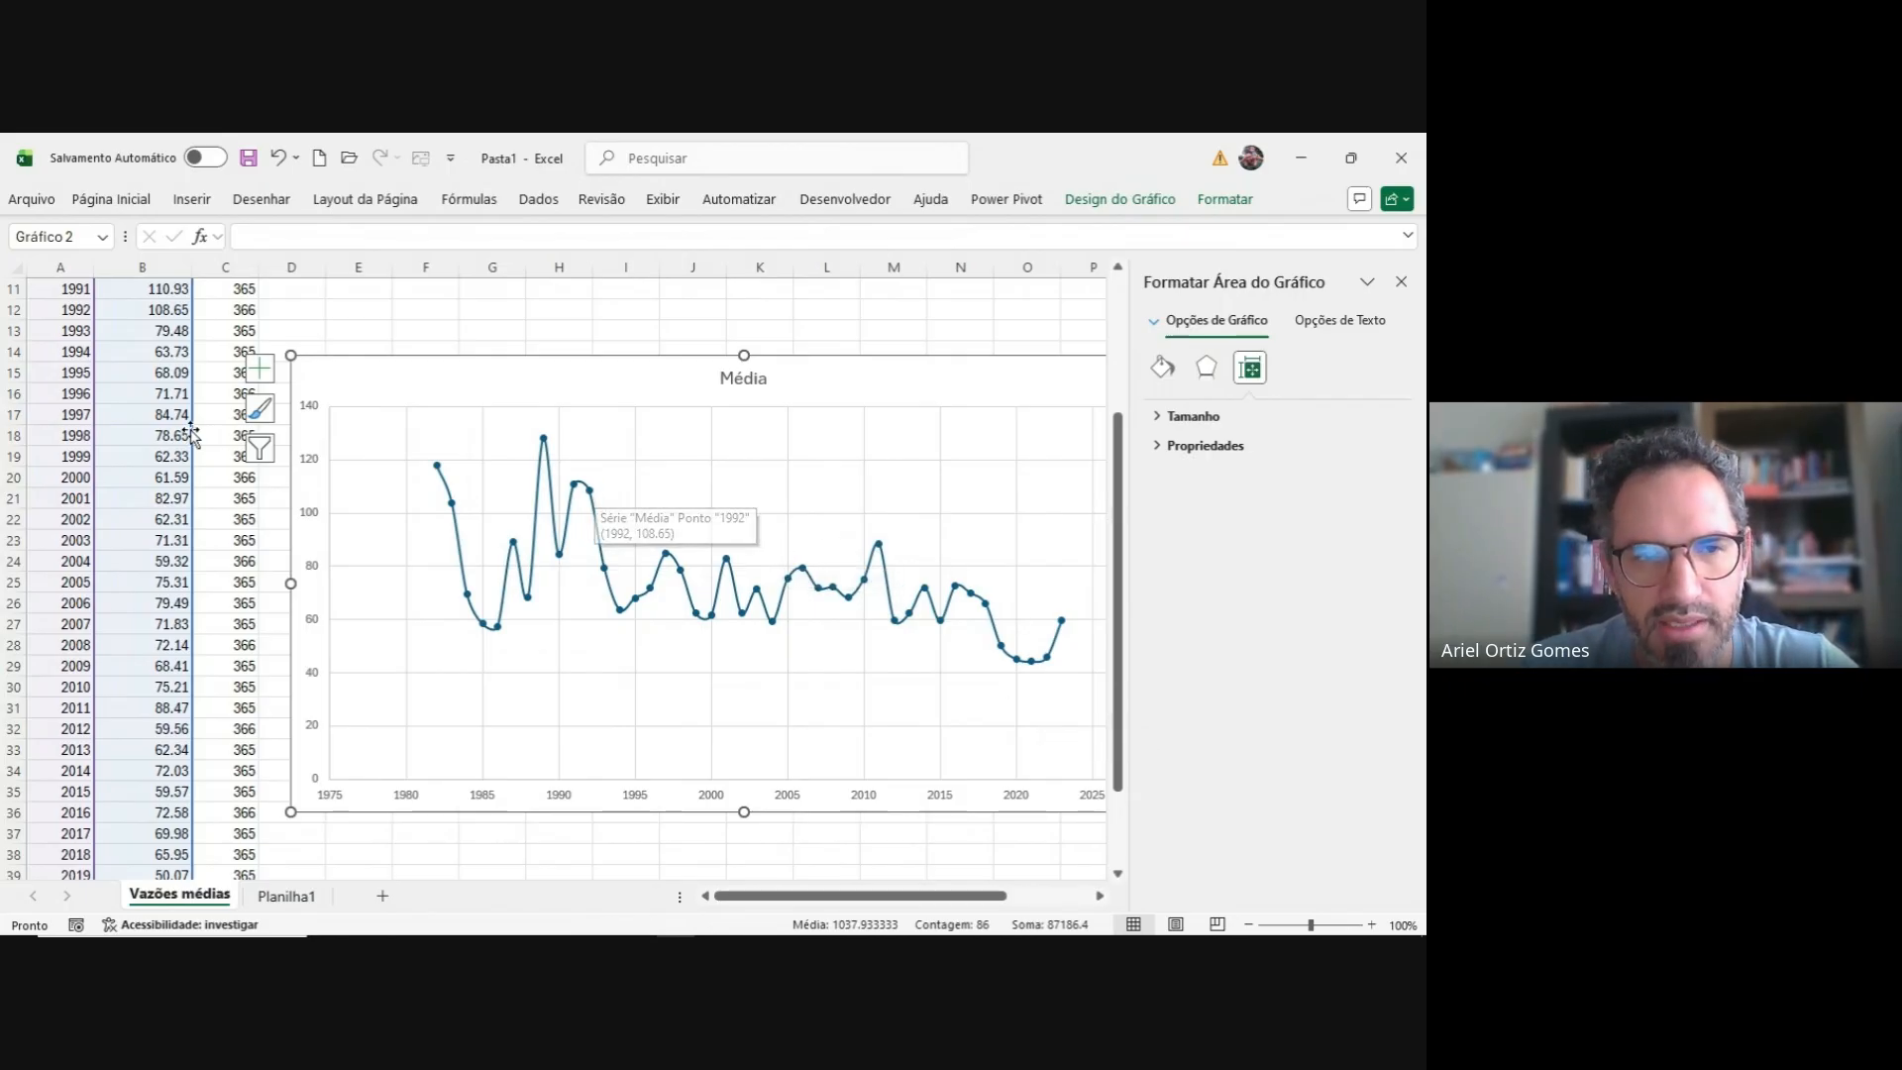
{"action": "scroll", "coordinate": [597, 497], "scroll_direction": "up", "scroll_amount": 4}
{"action": "left_click", "coordinate": [211, 293]}
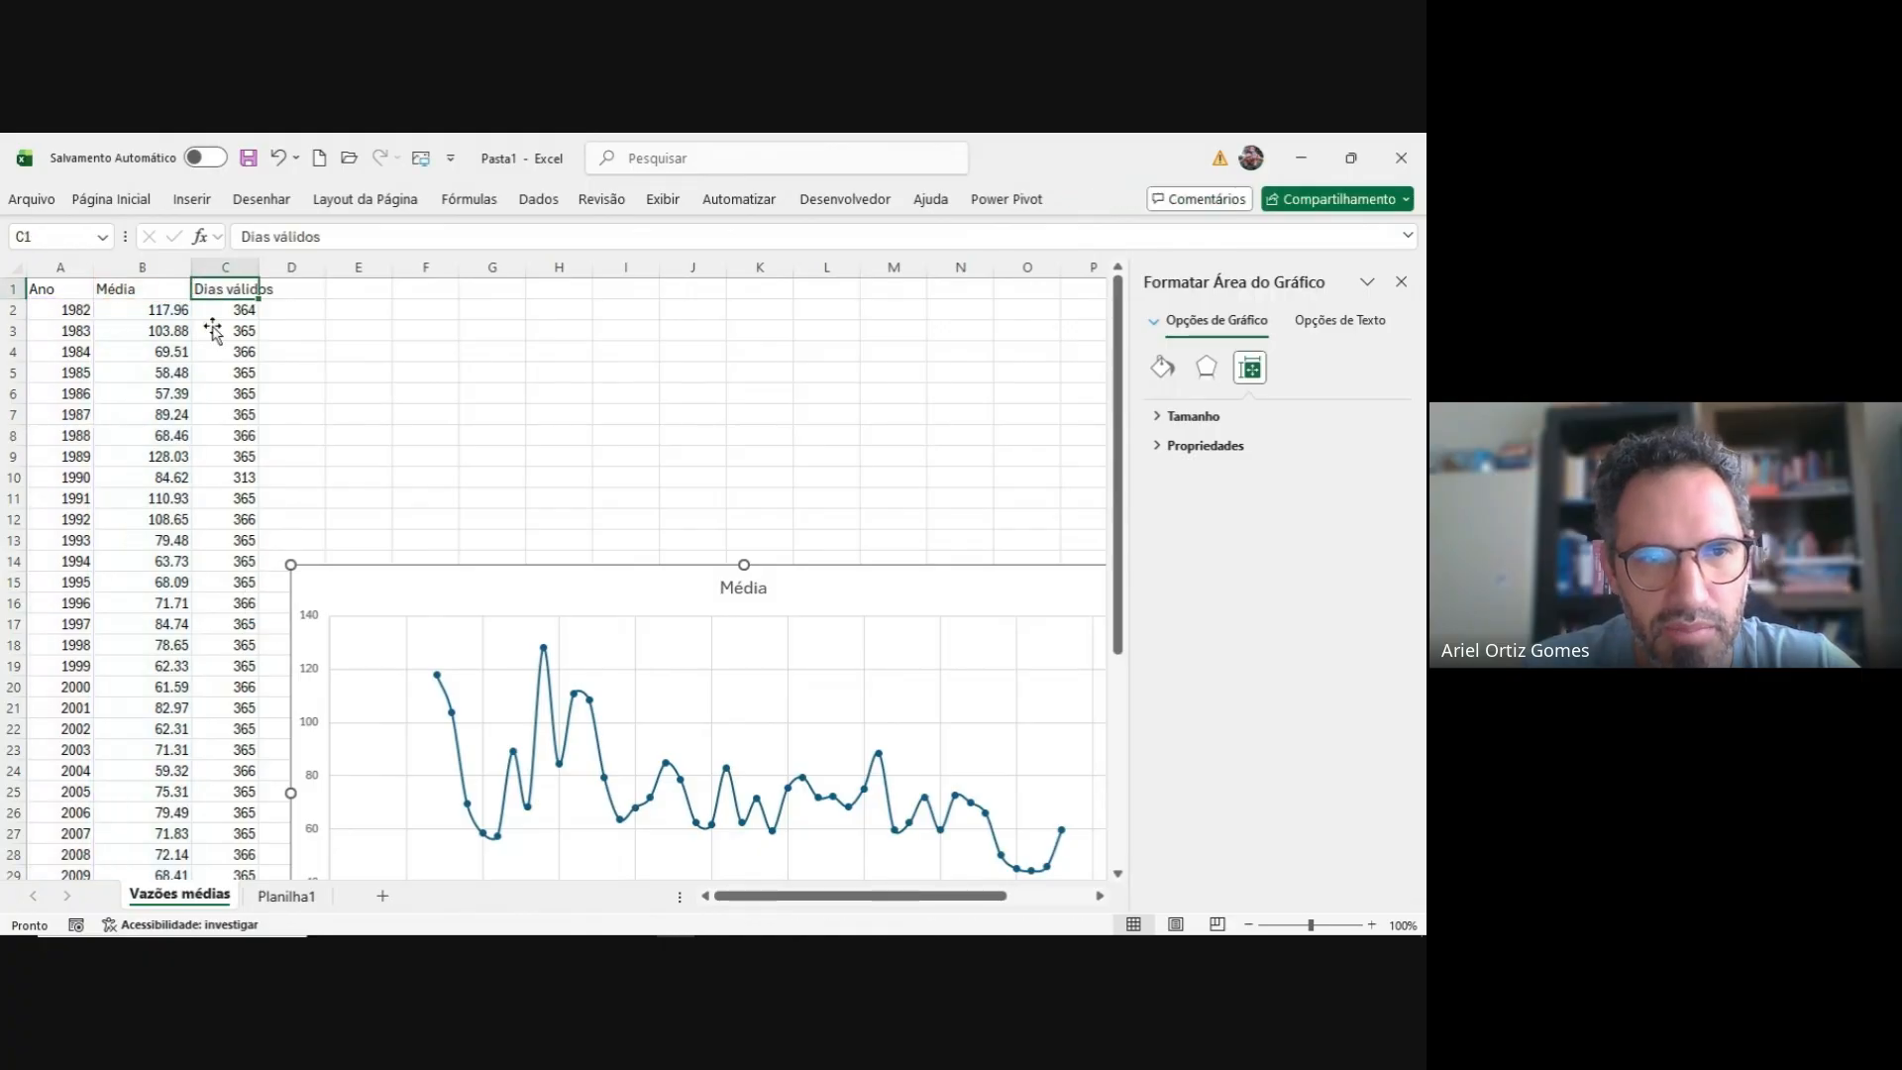
{"action": "left_click", "coordinate": [299, 286]}
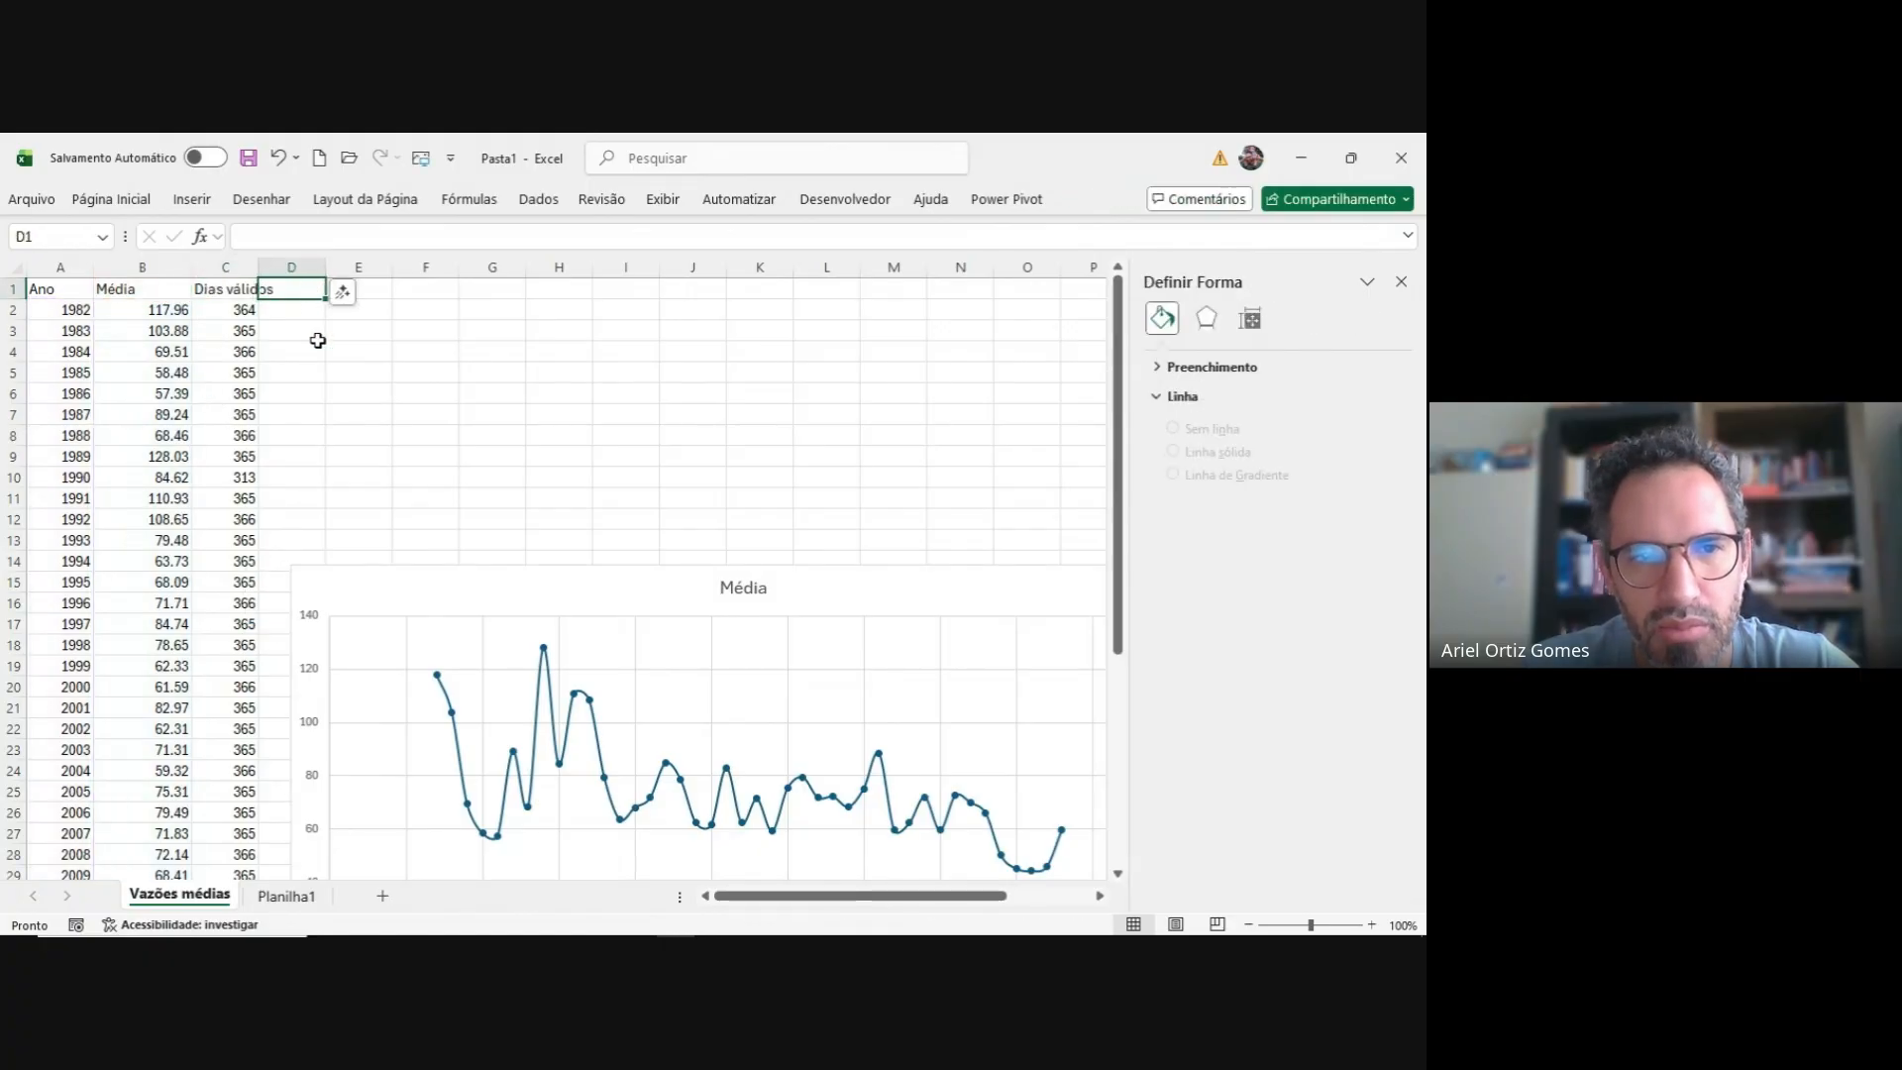
{"action": "scroll", "coordinate": [535, 438], "scroll_direction": "down", "scroll_amount": 2}
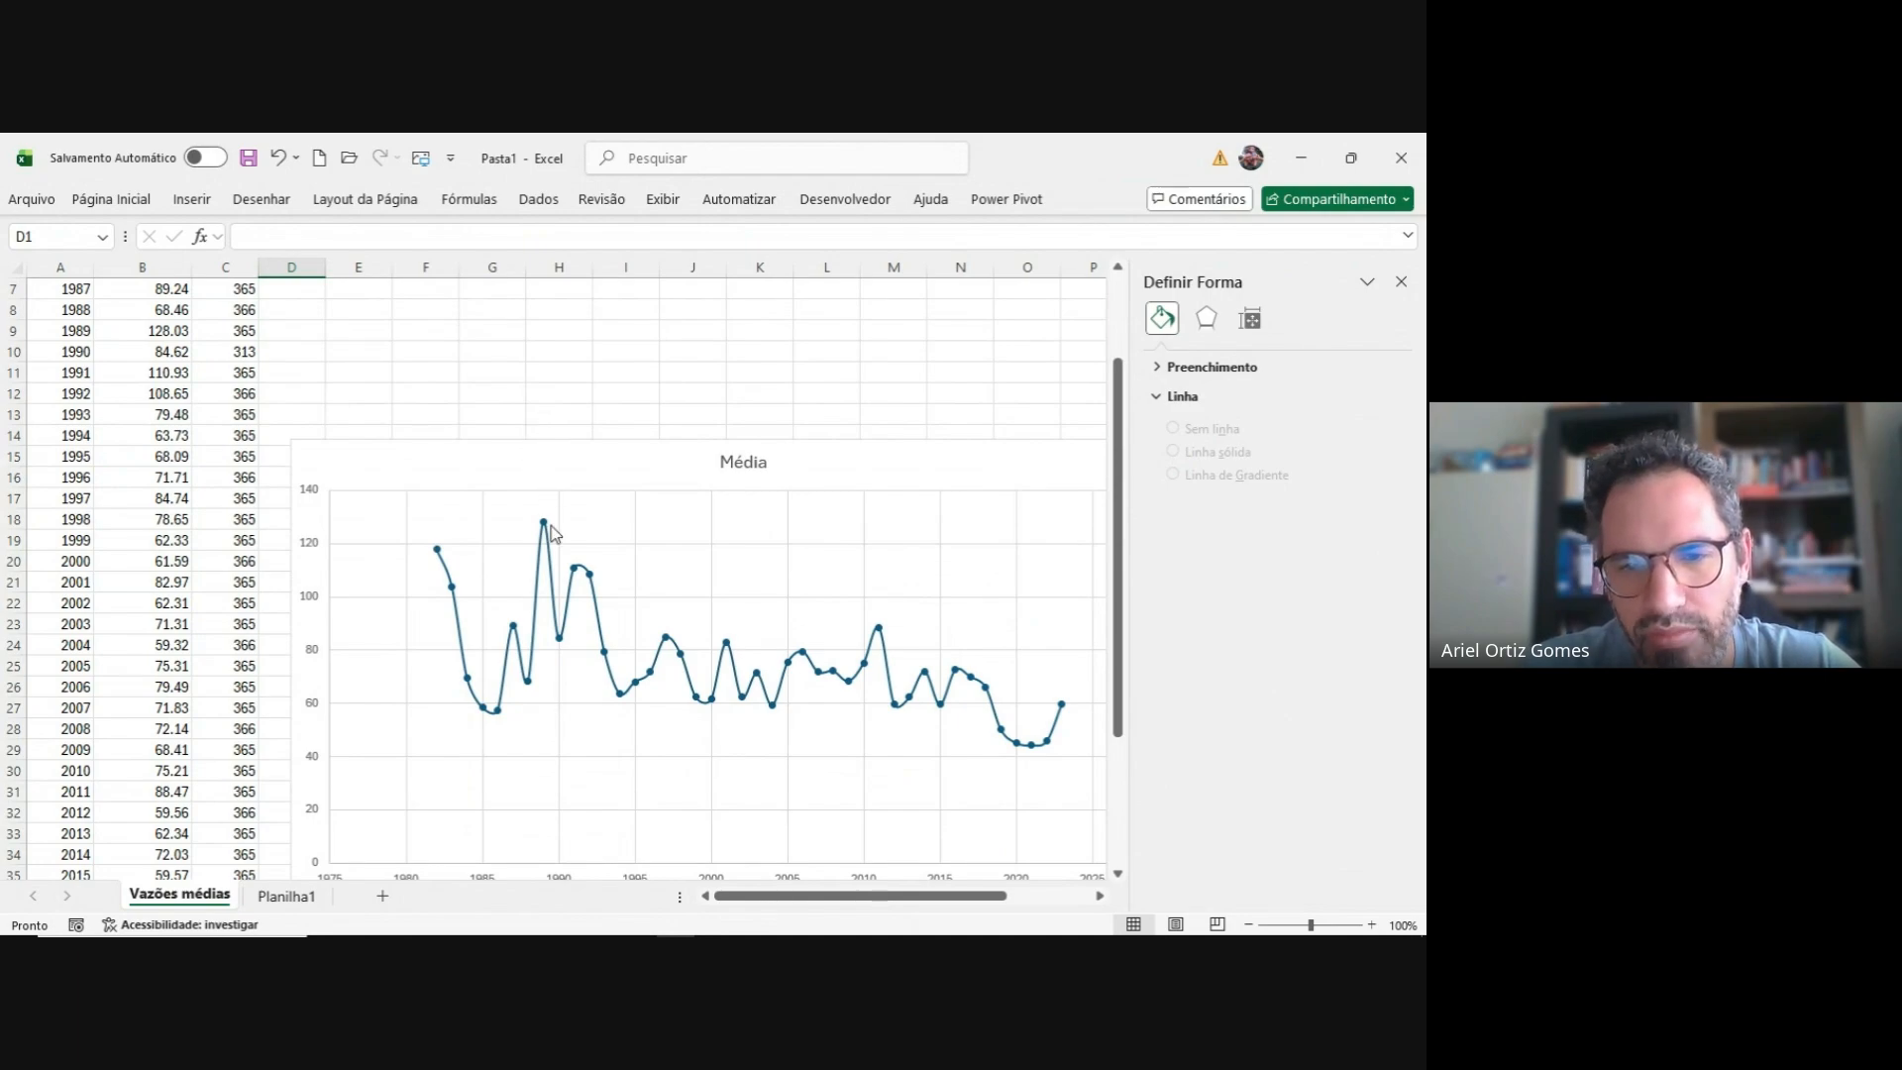
{"action": "scroll", "coordinate": [550, 530], "scroll_direction": "down", "scroll_amount": 2}
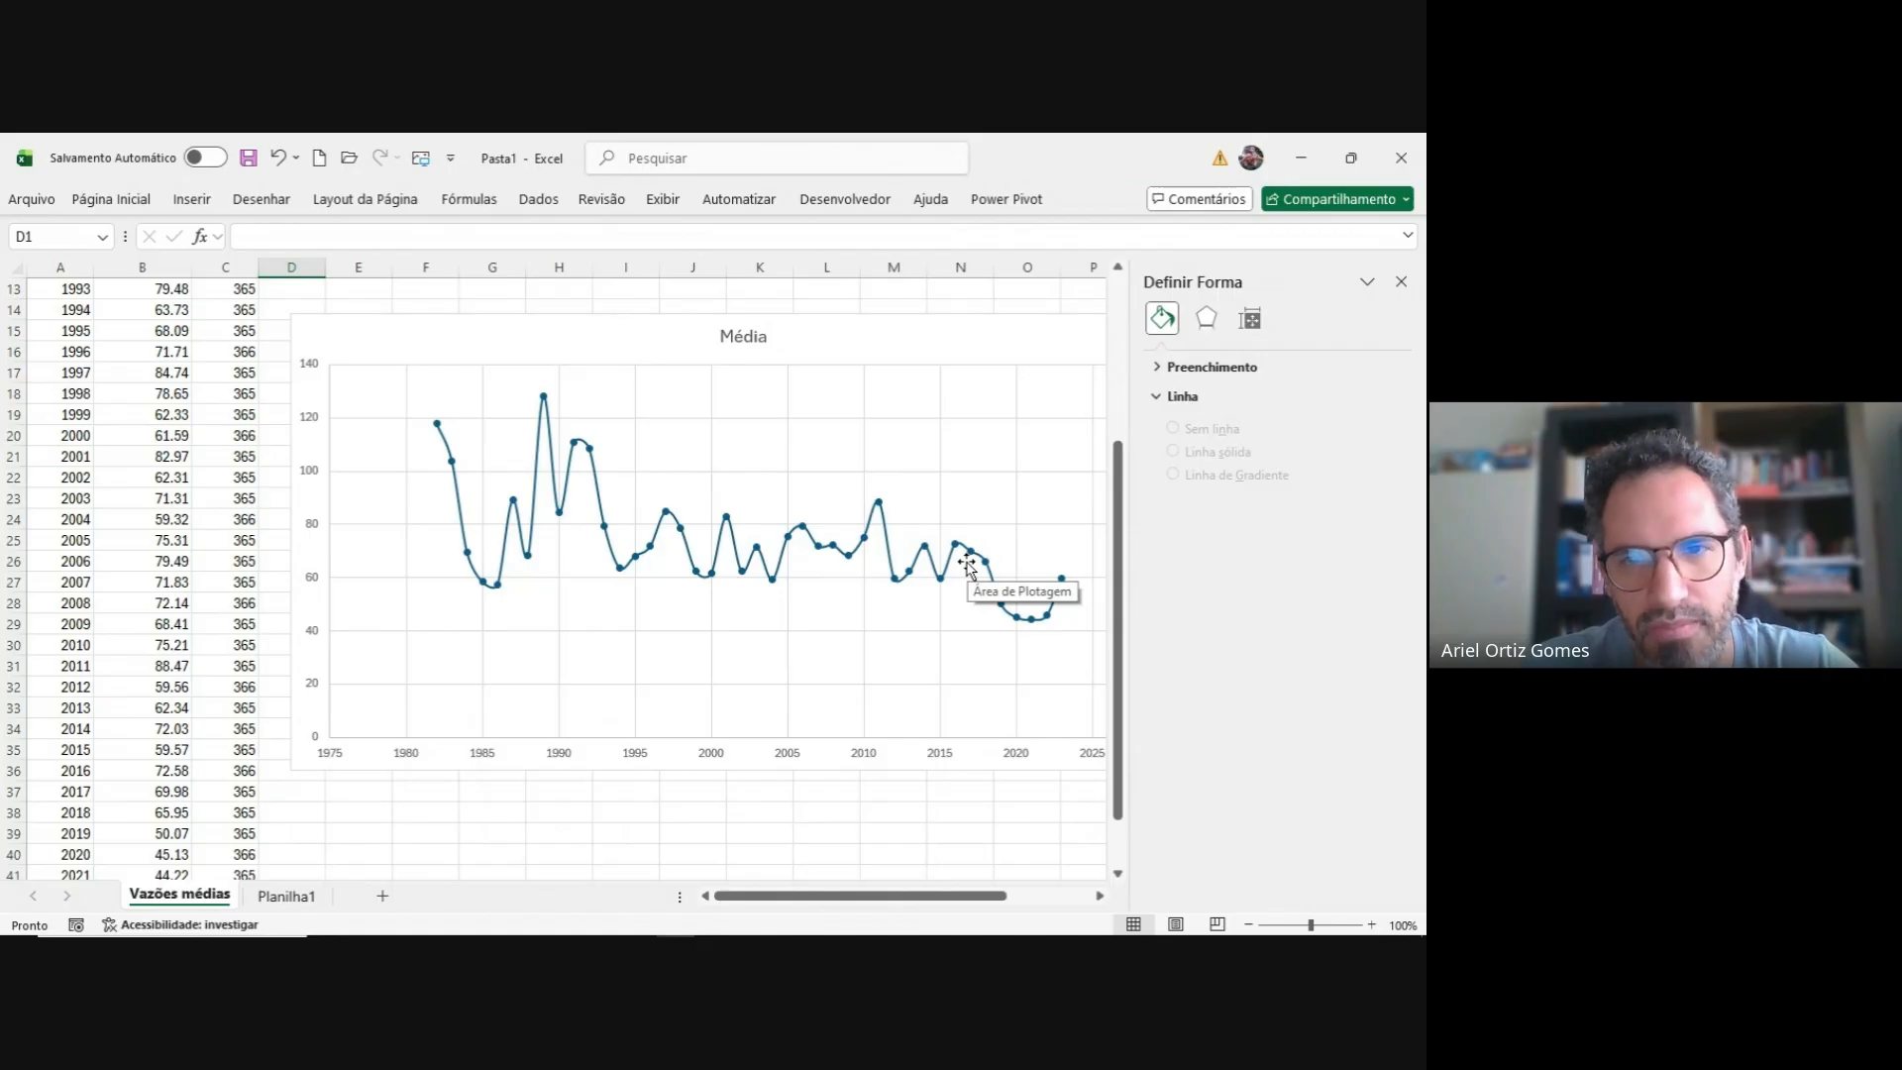
- Switch to SisCAH and replace the mean flows window with the 7-day annual minimum flows of station 66926000
{"action": "left_click", "coordinate": [1304, 154]}
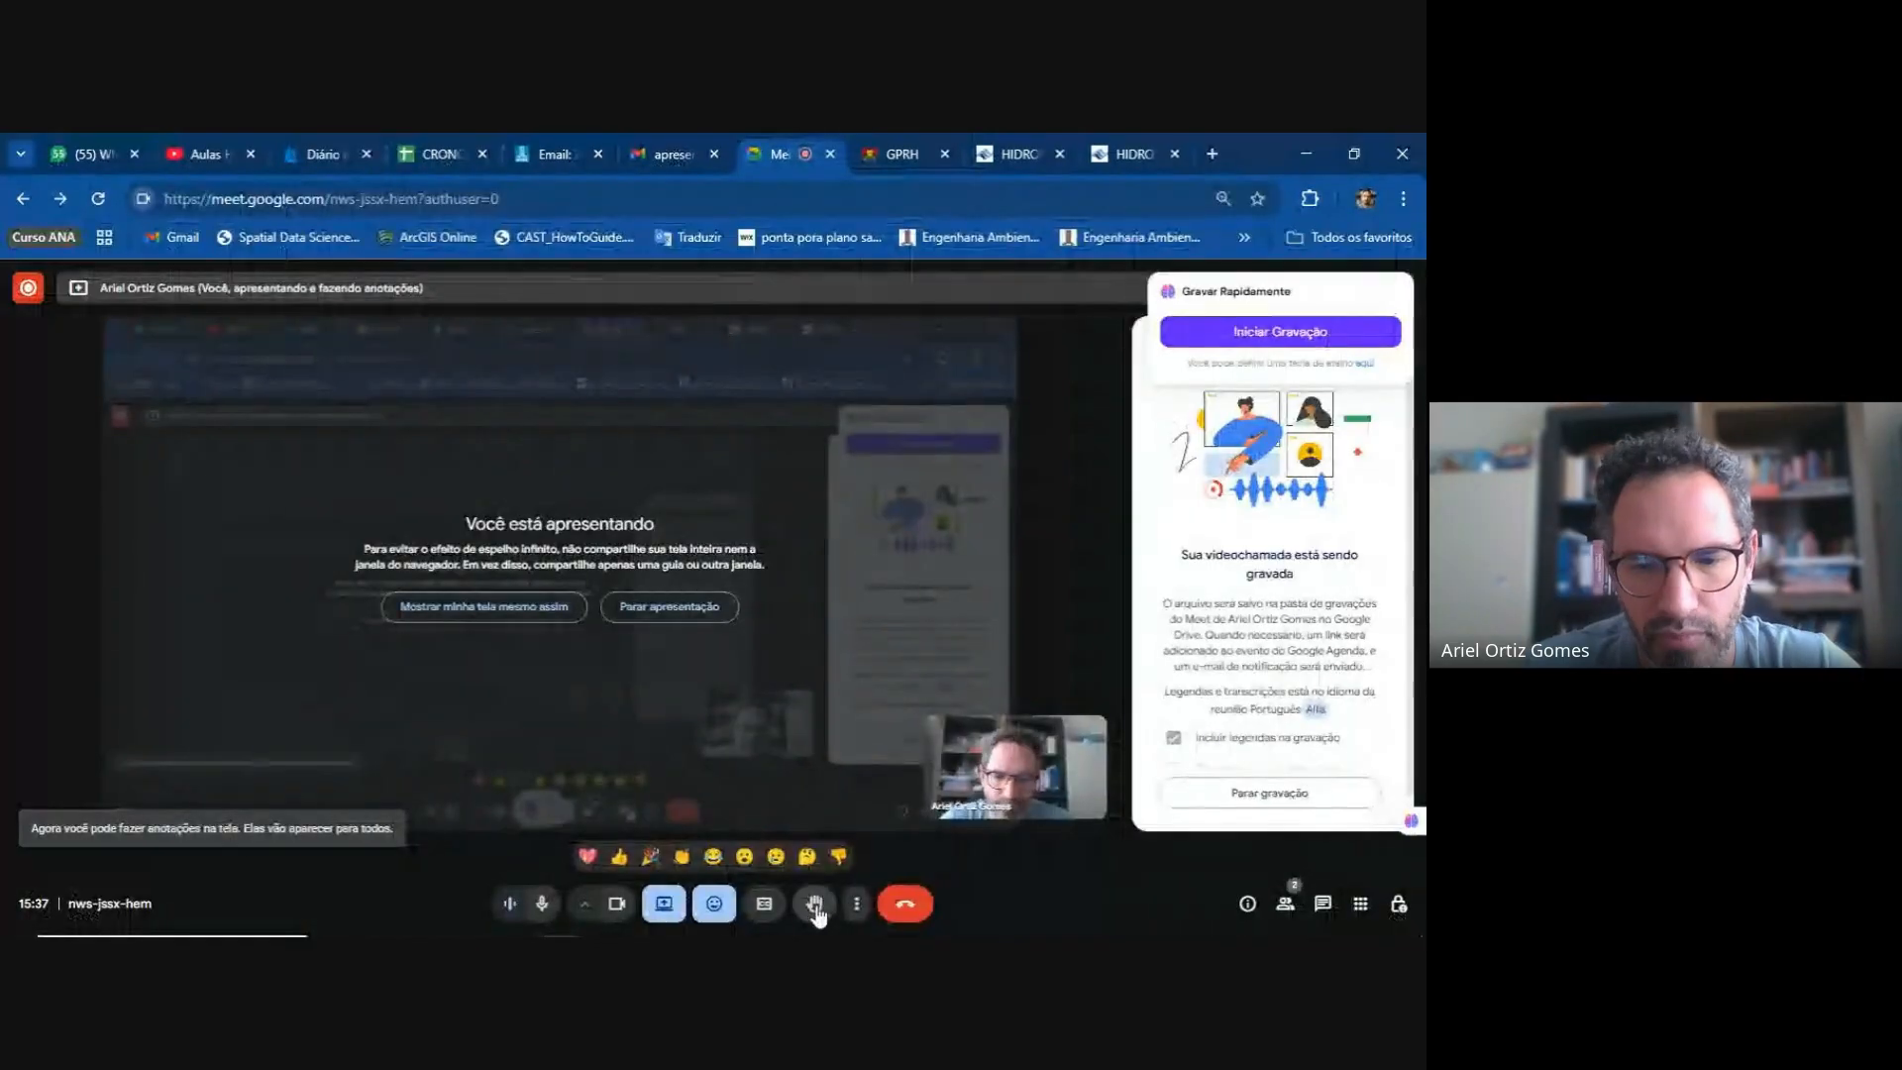
{"action": "left_click", "coordinate": [637, 921]}
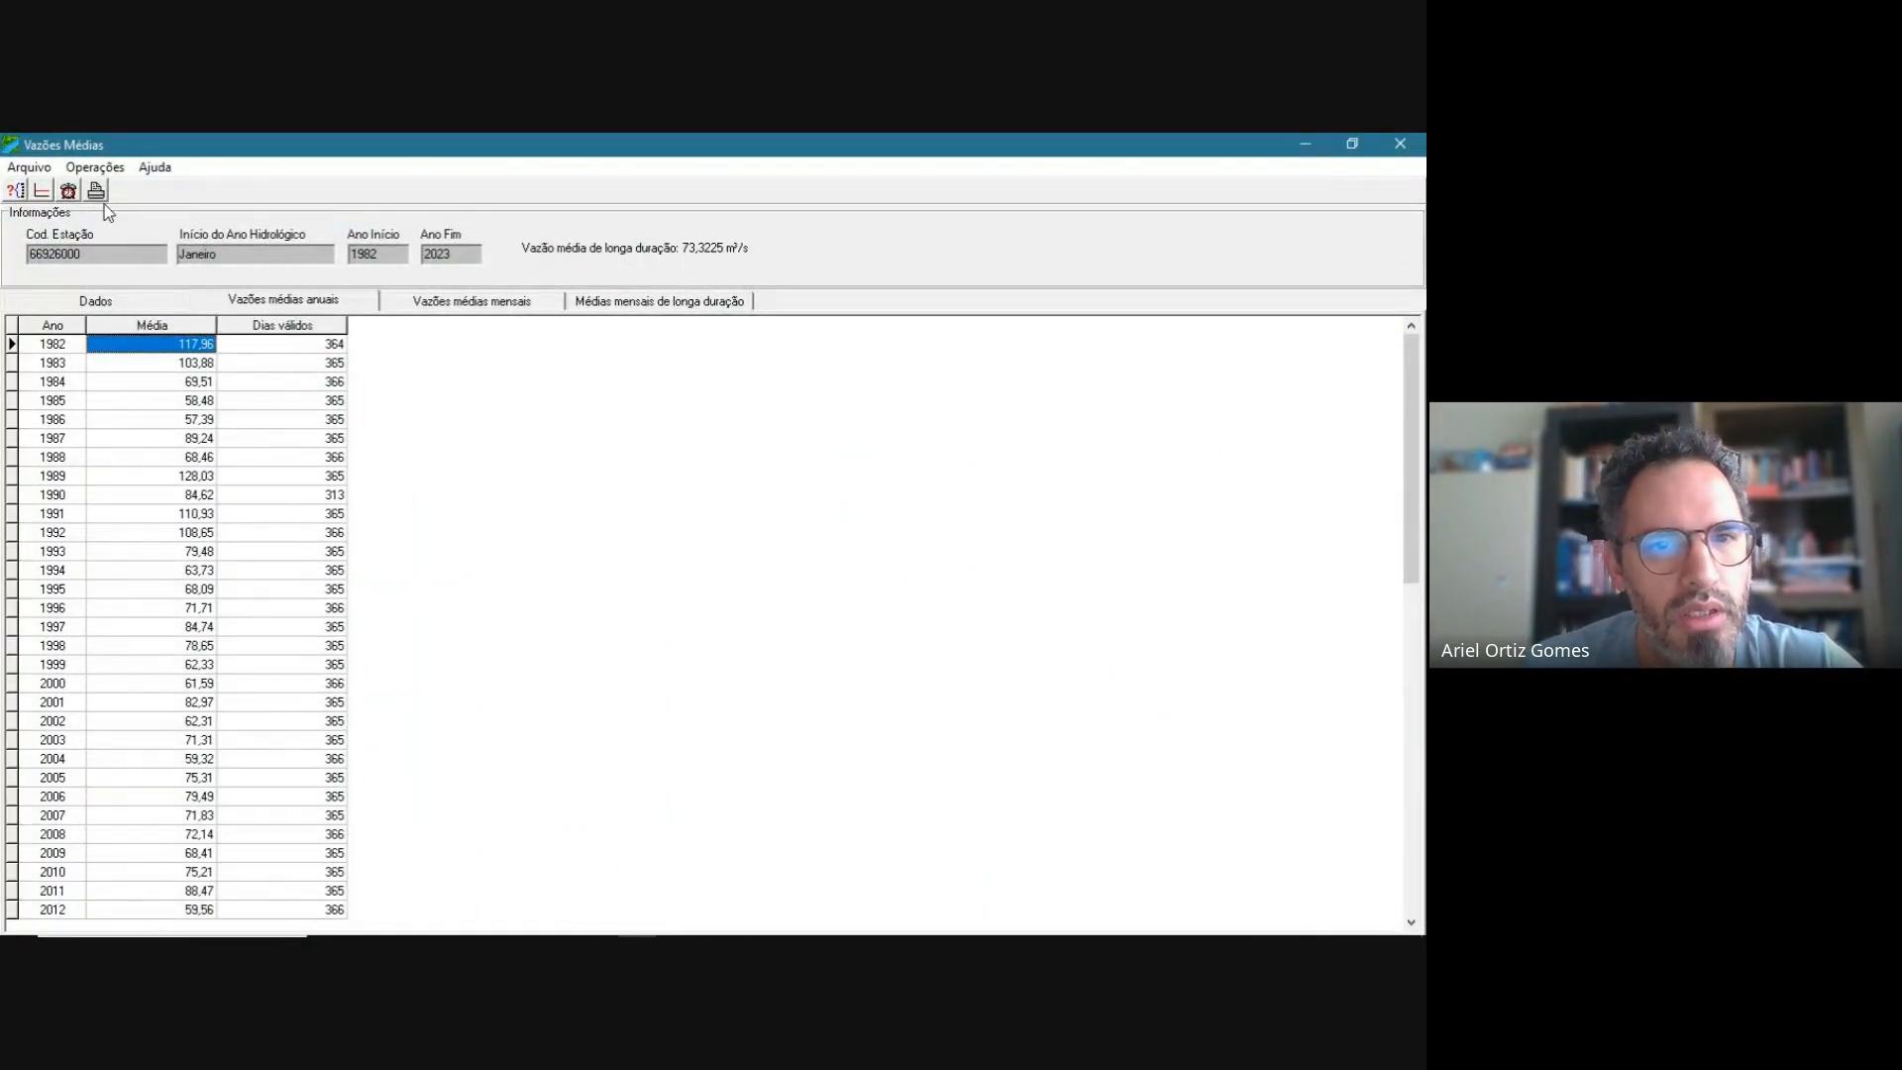
{"action": "left_click", "coordinate": [1398, 145]}
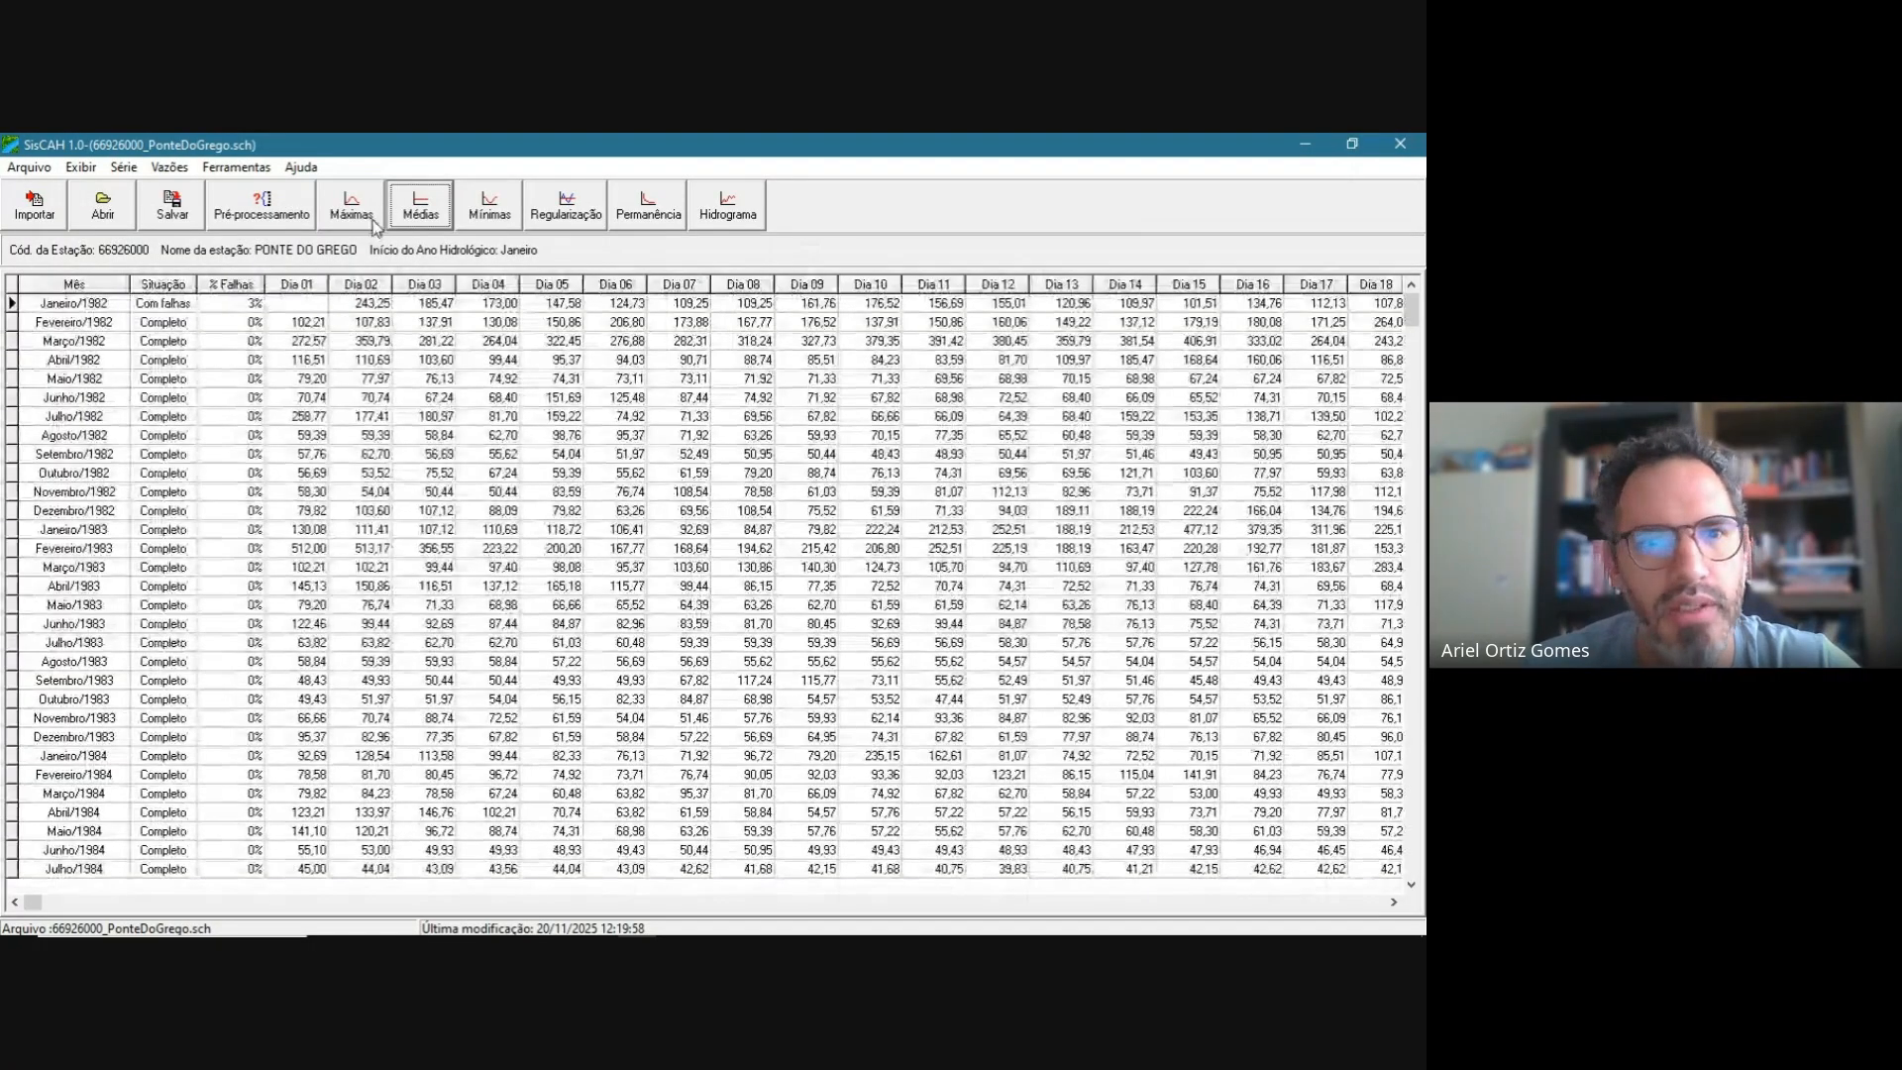
{"action": "left_click", "coordinate": [505, 211]}
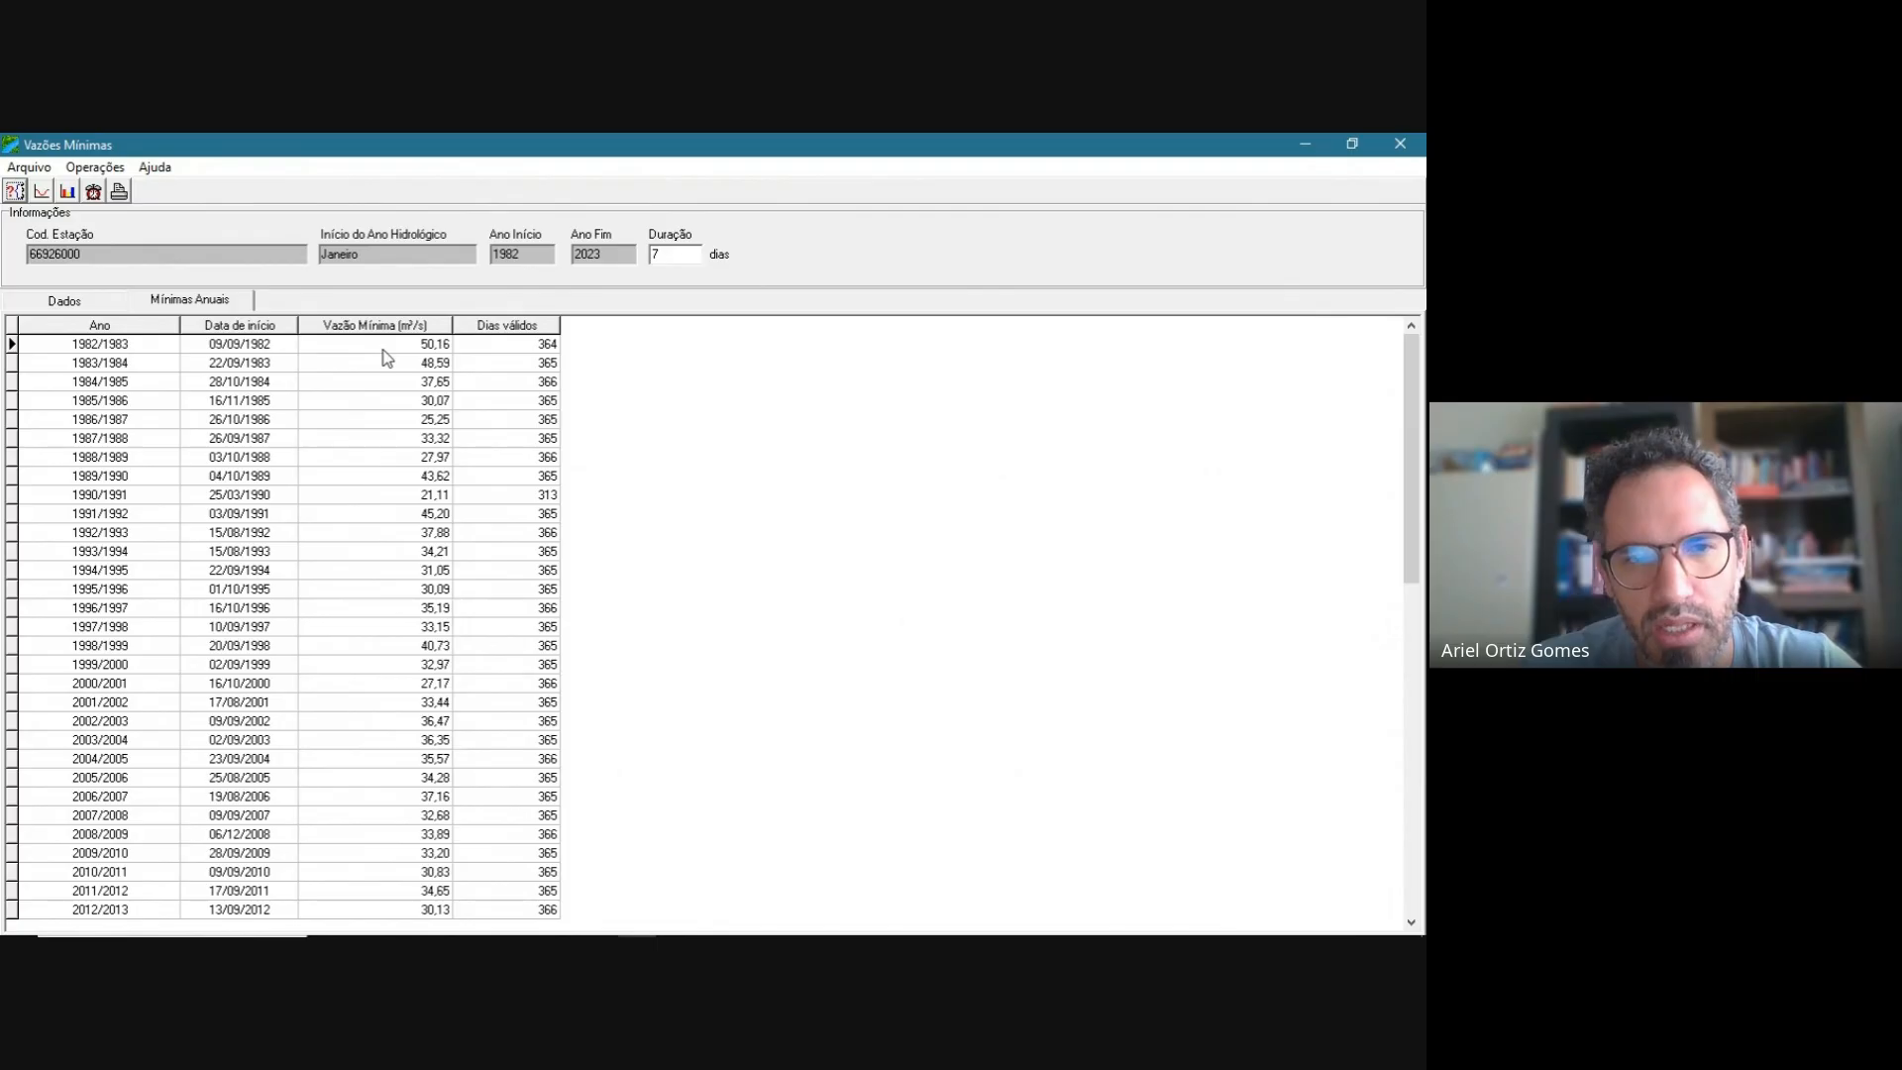
- Recalculate the annual minimum flows for durations of 5 days and 10 days
{"action": "left_click", "coordinate": [690, 254]}
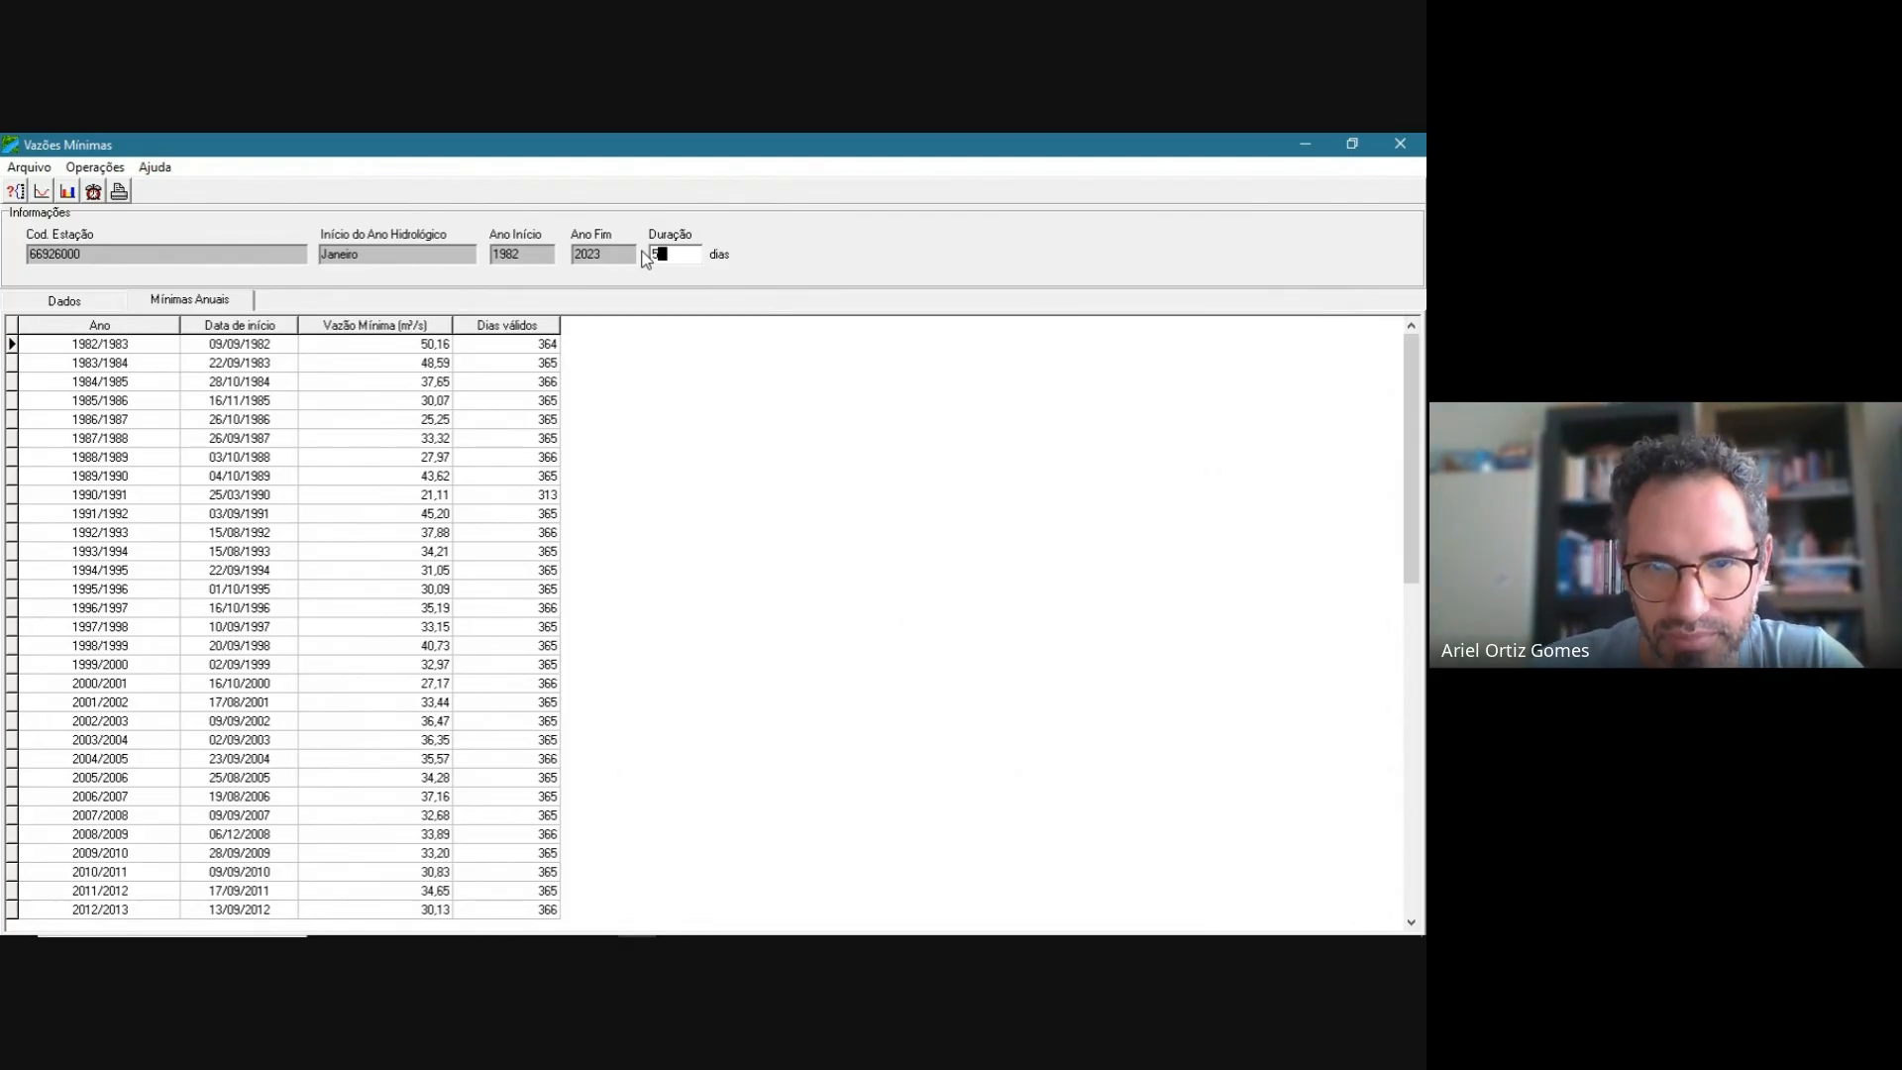
{"action": "key", "text": "Return"}
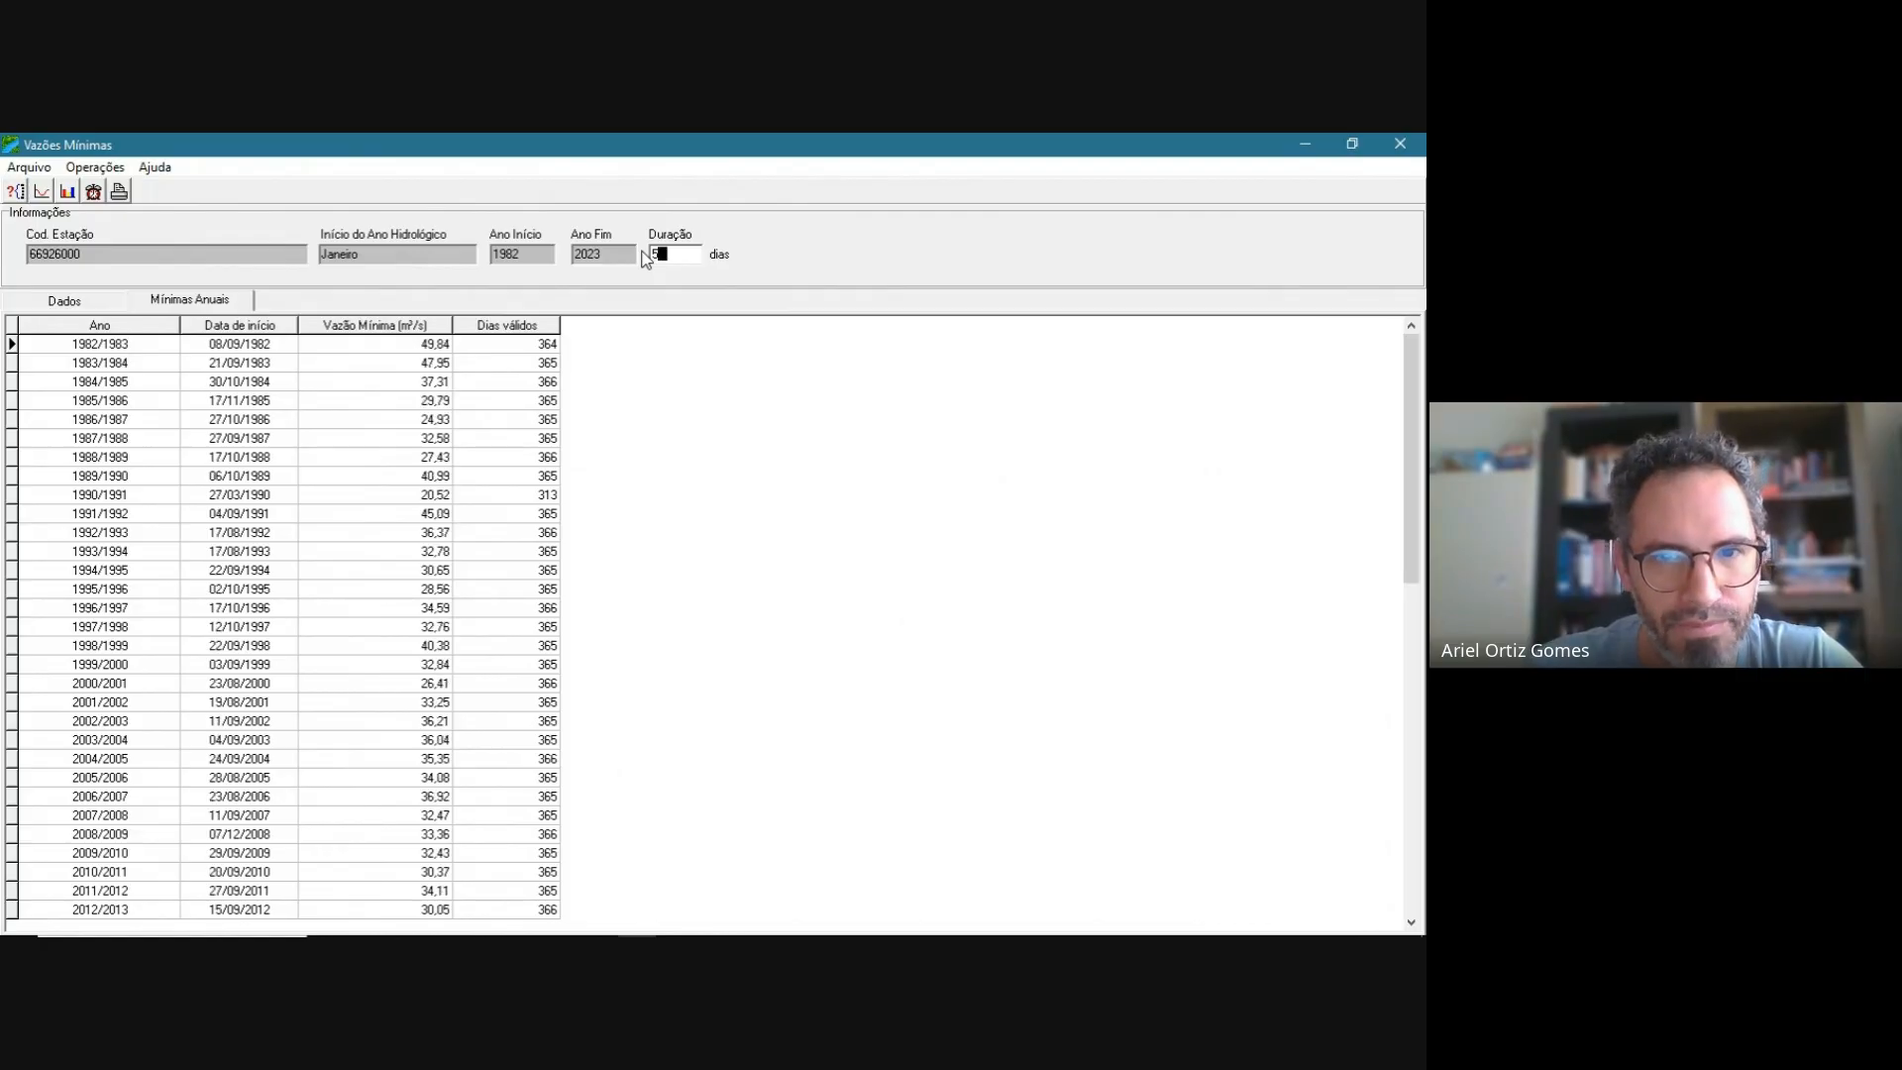
{"action": "key", "text": "Tab"}
{"action": "key", "text": "Tab"}
{"action": "key", "text": "Tab"}
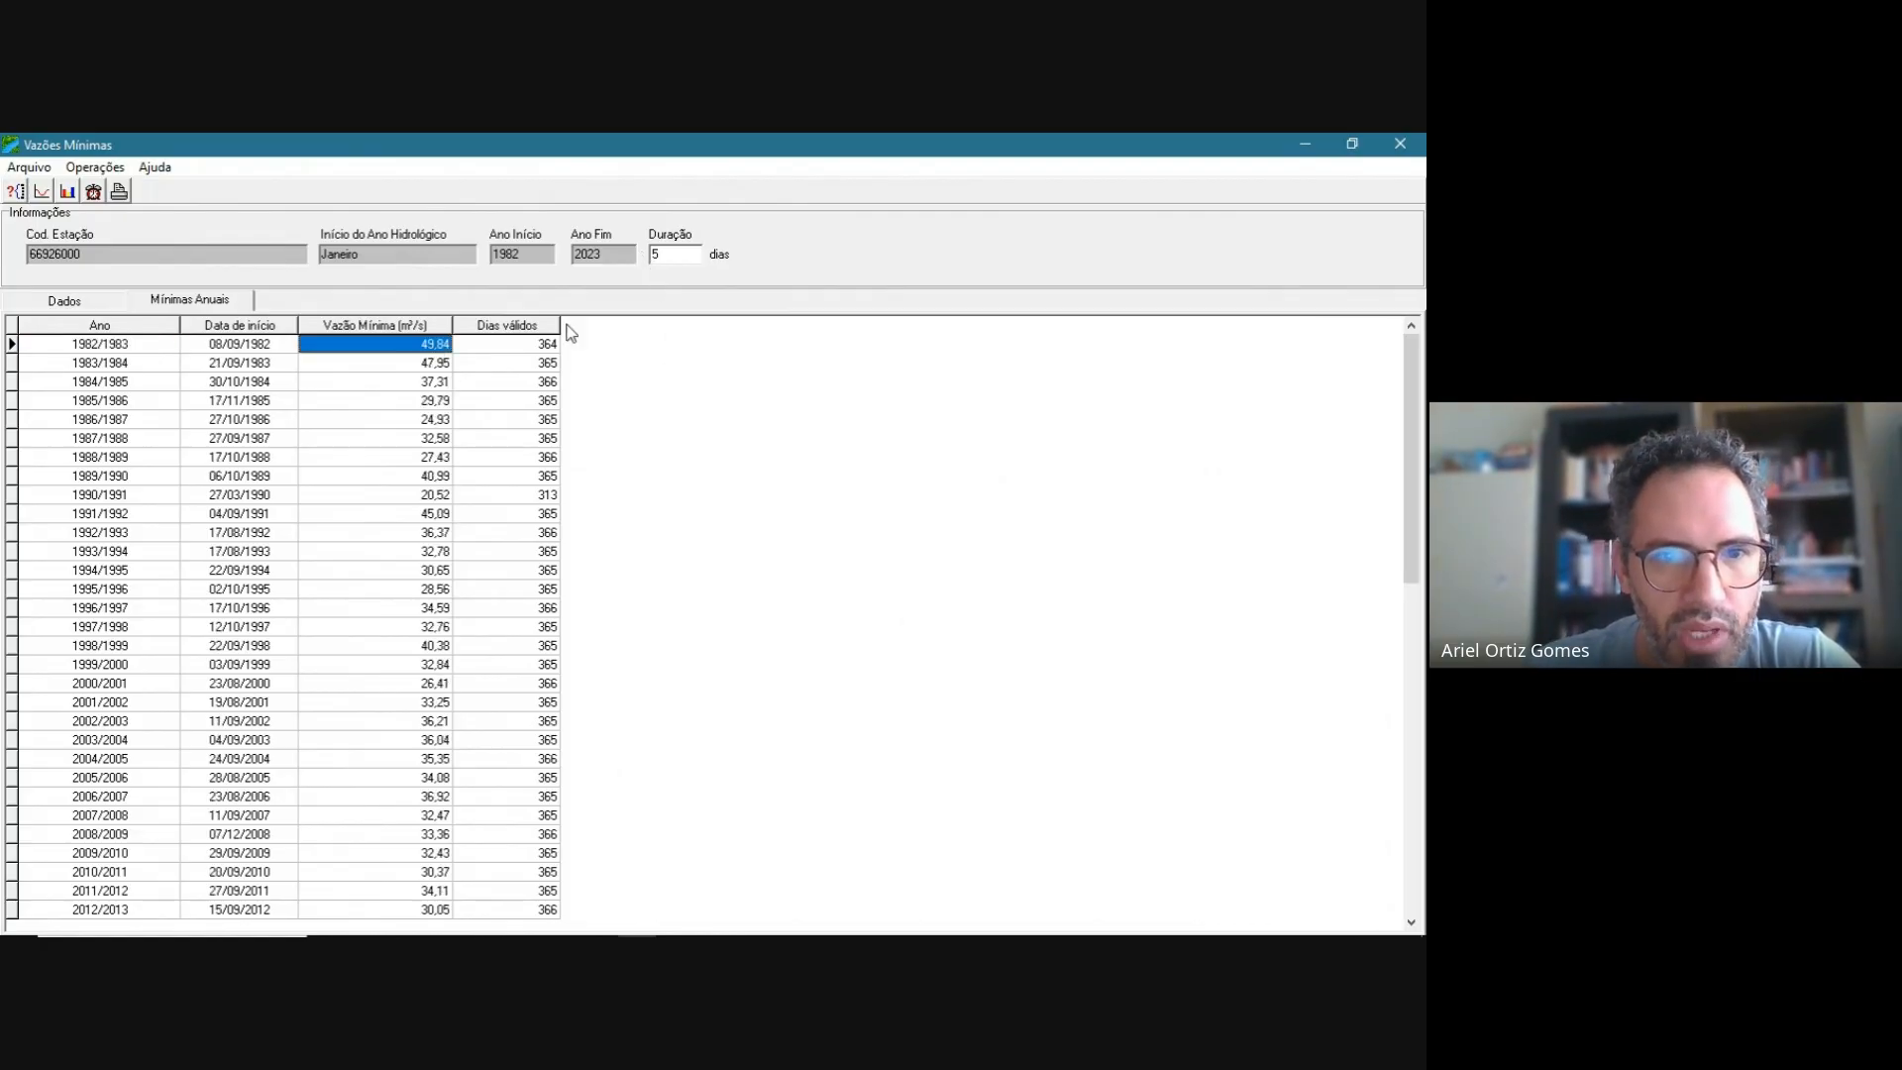
{"action": "double_click", "coordinate": [662, 256]}
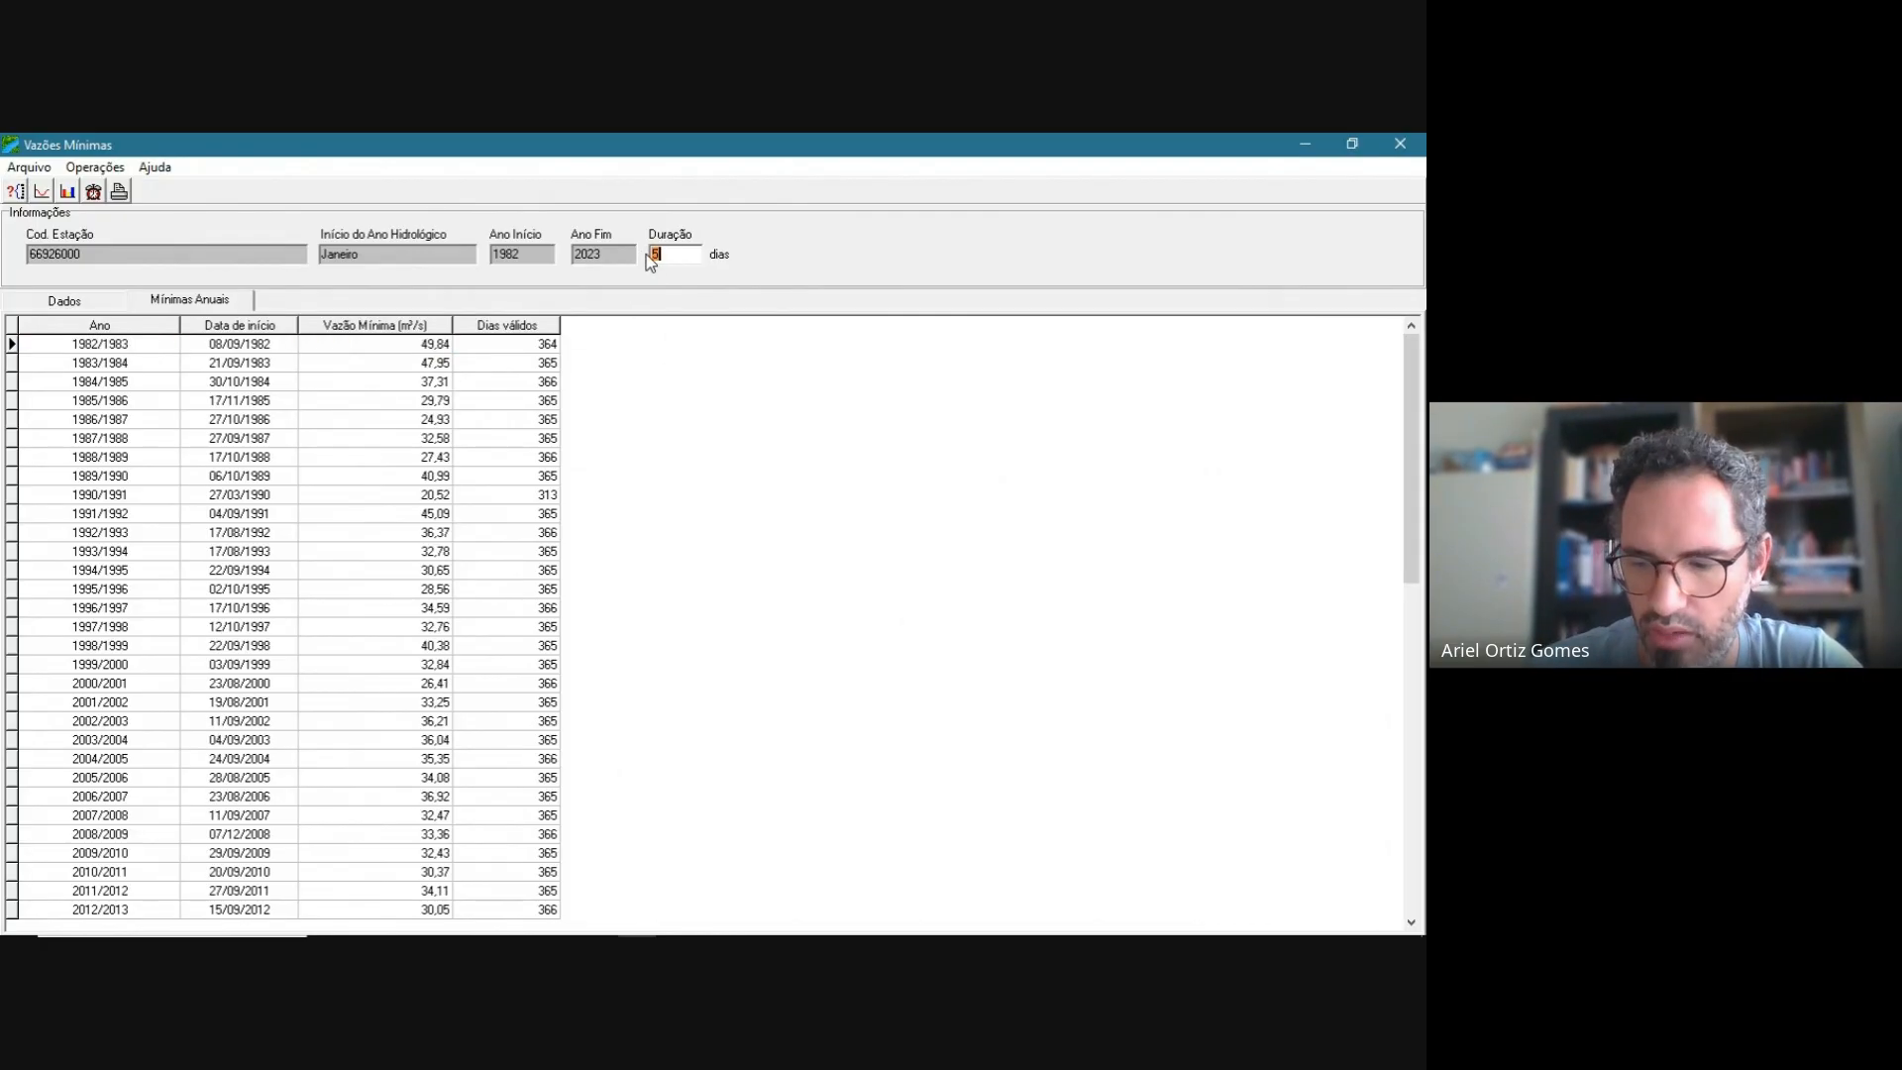
{"action": "key", "text": "Return"}
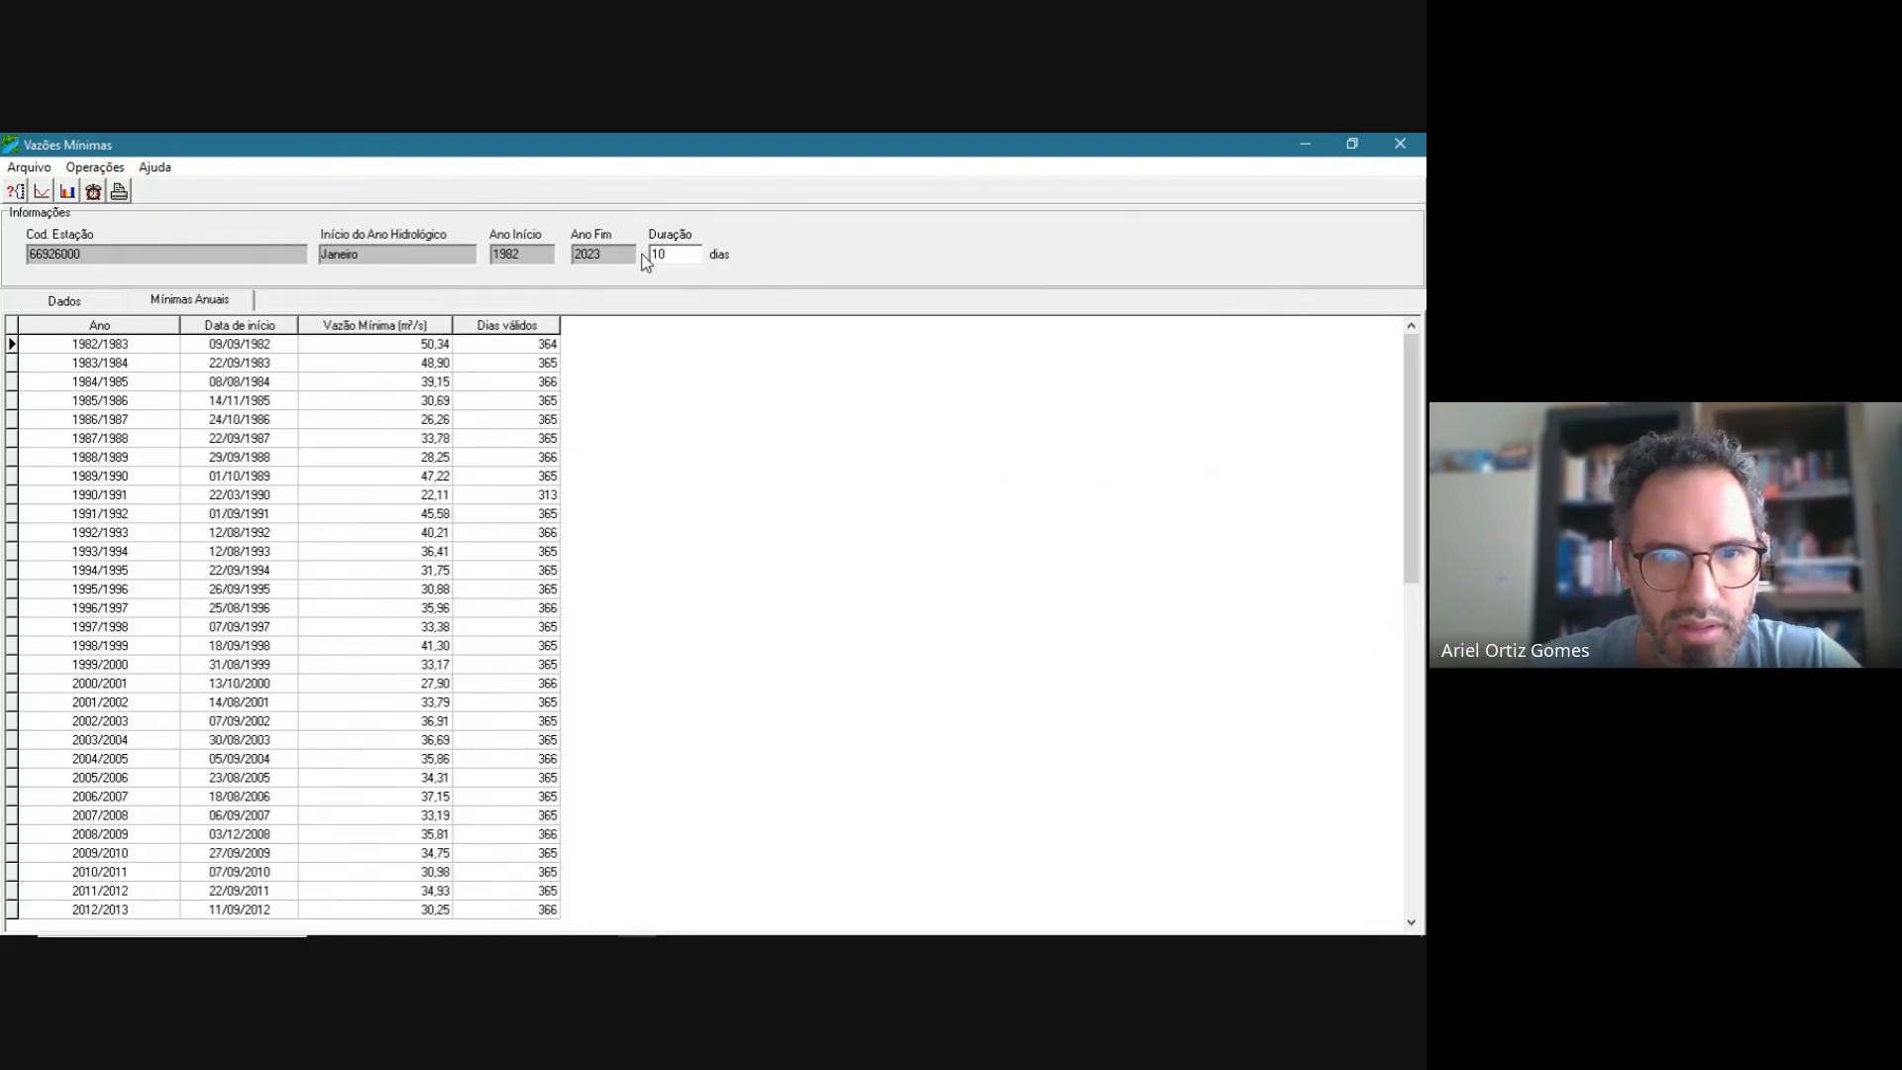
- Set the minimum flow duration to 7 days and recalculate the annual minimums
{"action": "left_click_drag", "start_coordinate": [681, 257], "coordinate": [631, 258]}
{"action": "type", "text": "7"}
{"action": "key", "text": "Return"}
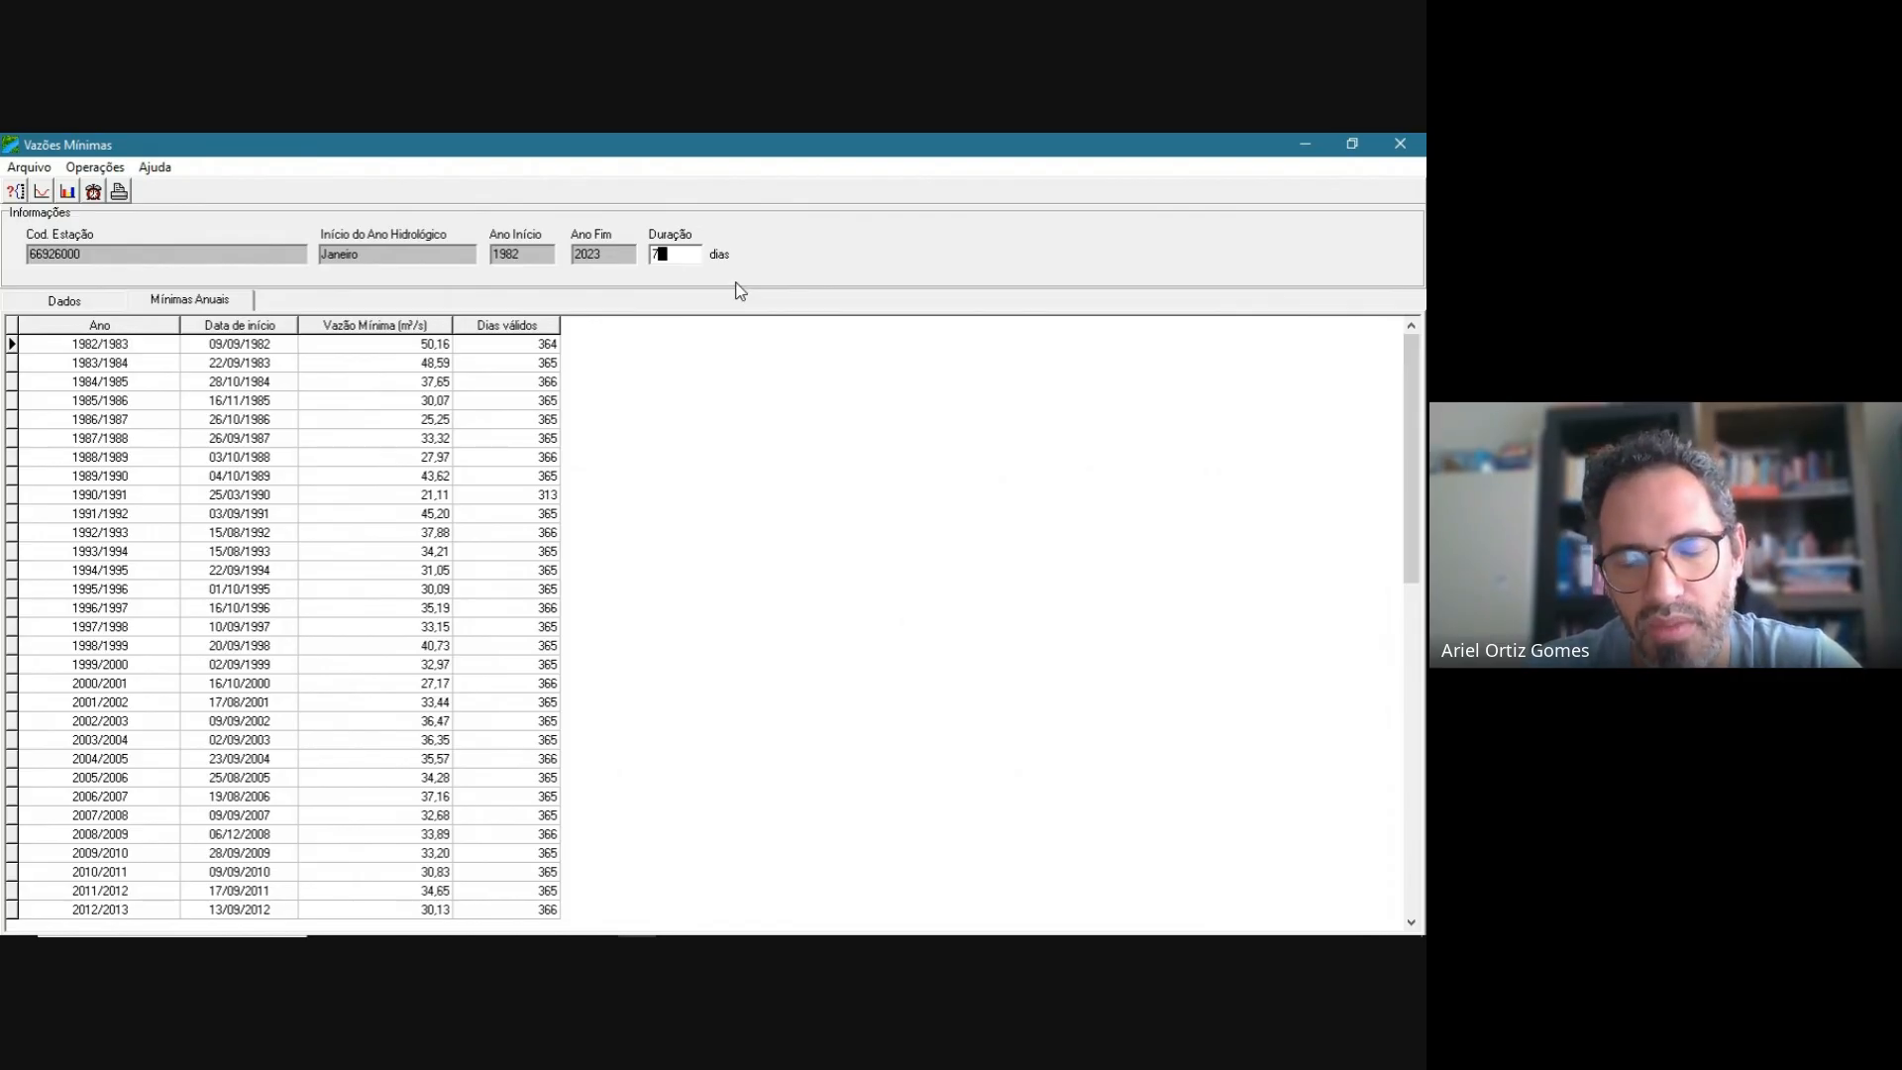
- Run the statistical analysis of minimum events for a 10-year return period and view the logarithms of the data
{"action": "left_click", "coordinate": [69, 194]}
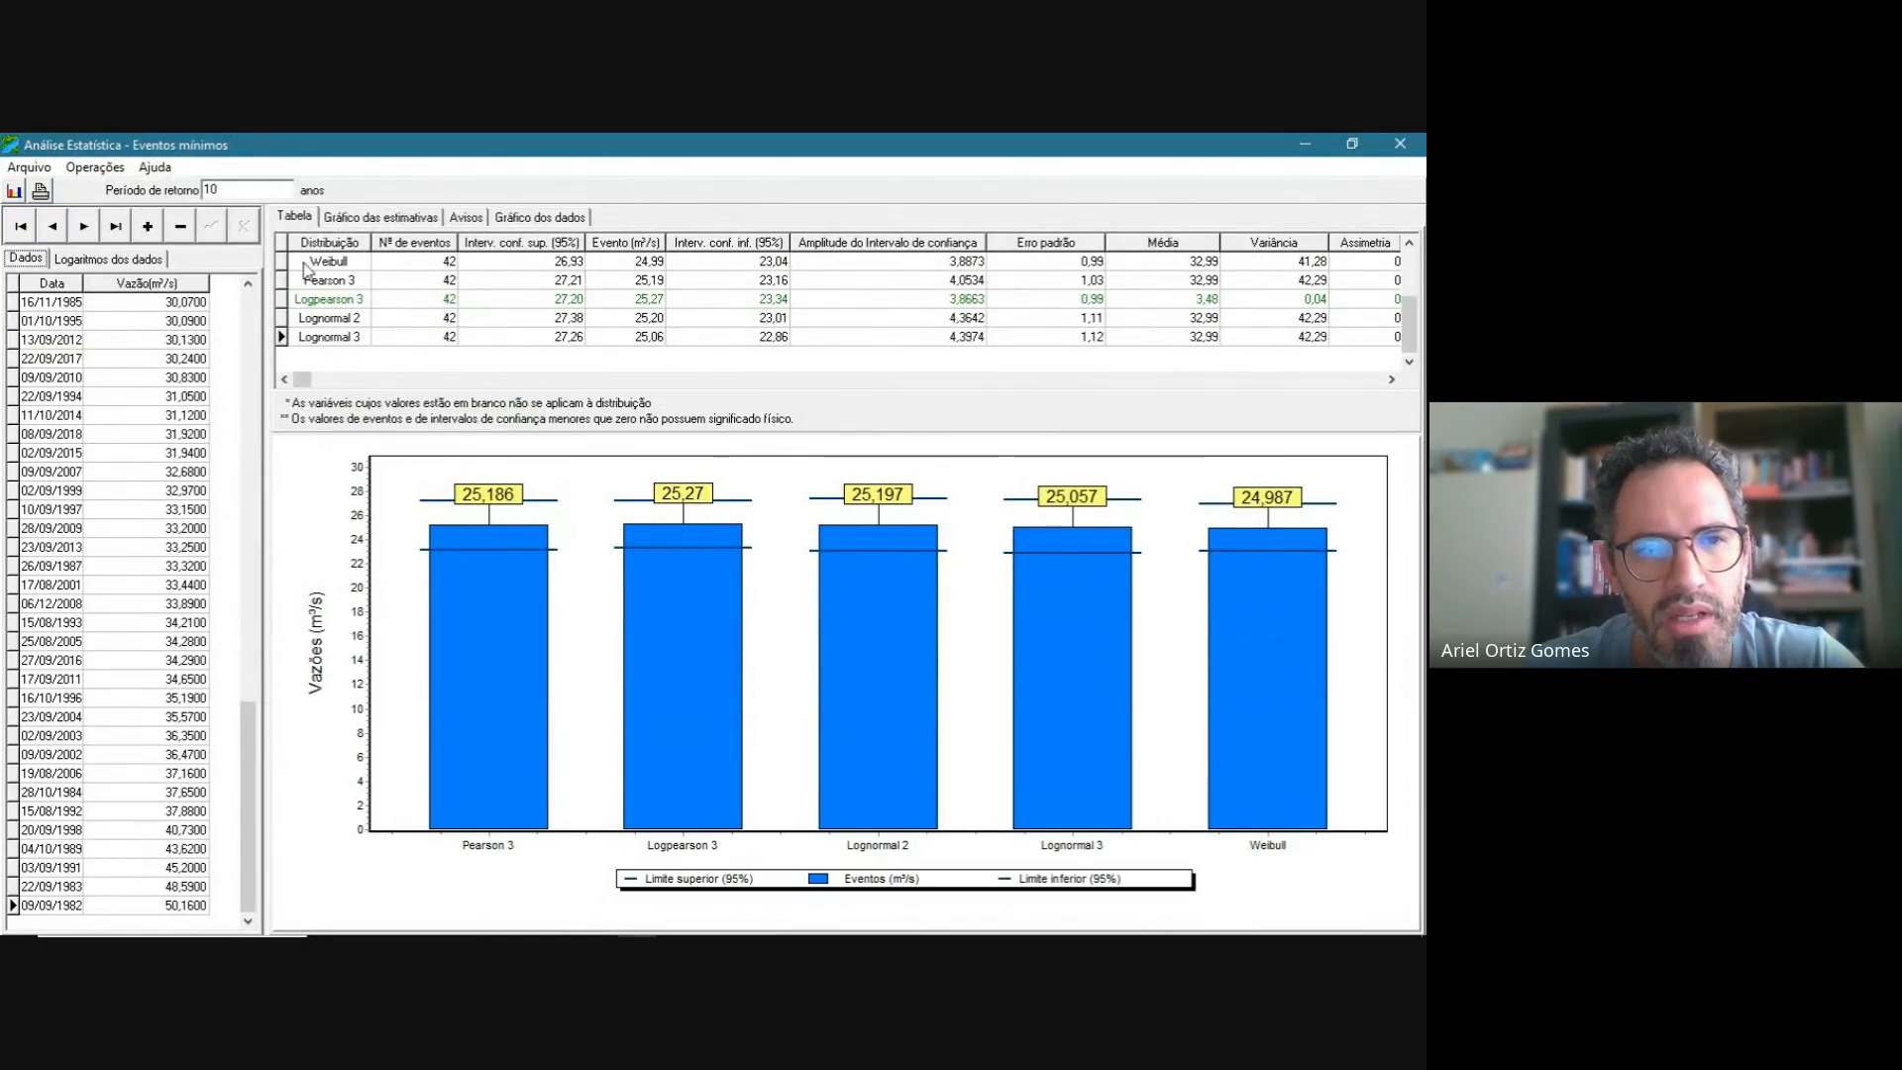
{"action": "left_click", "coordinate": [128, 260]}
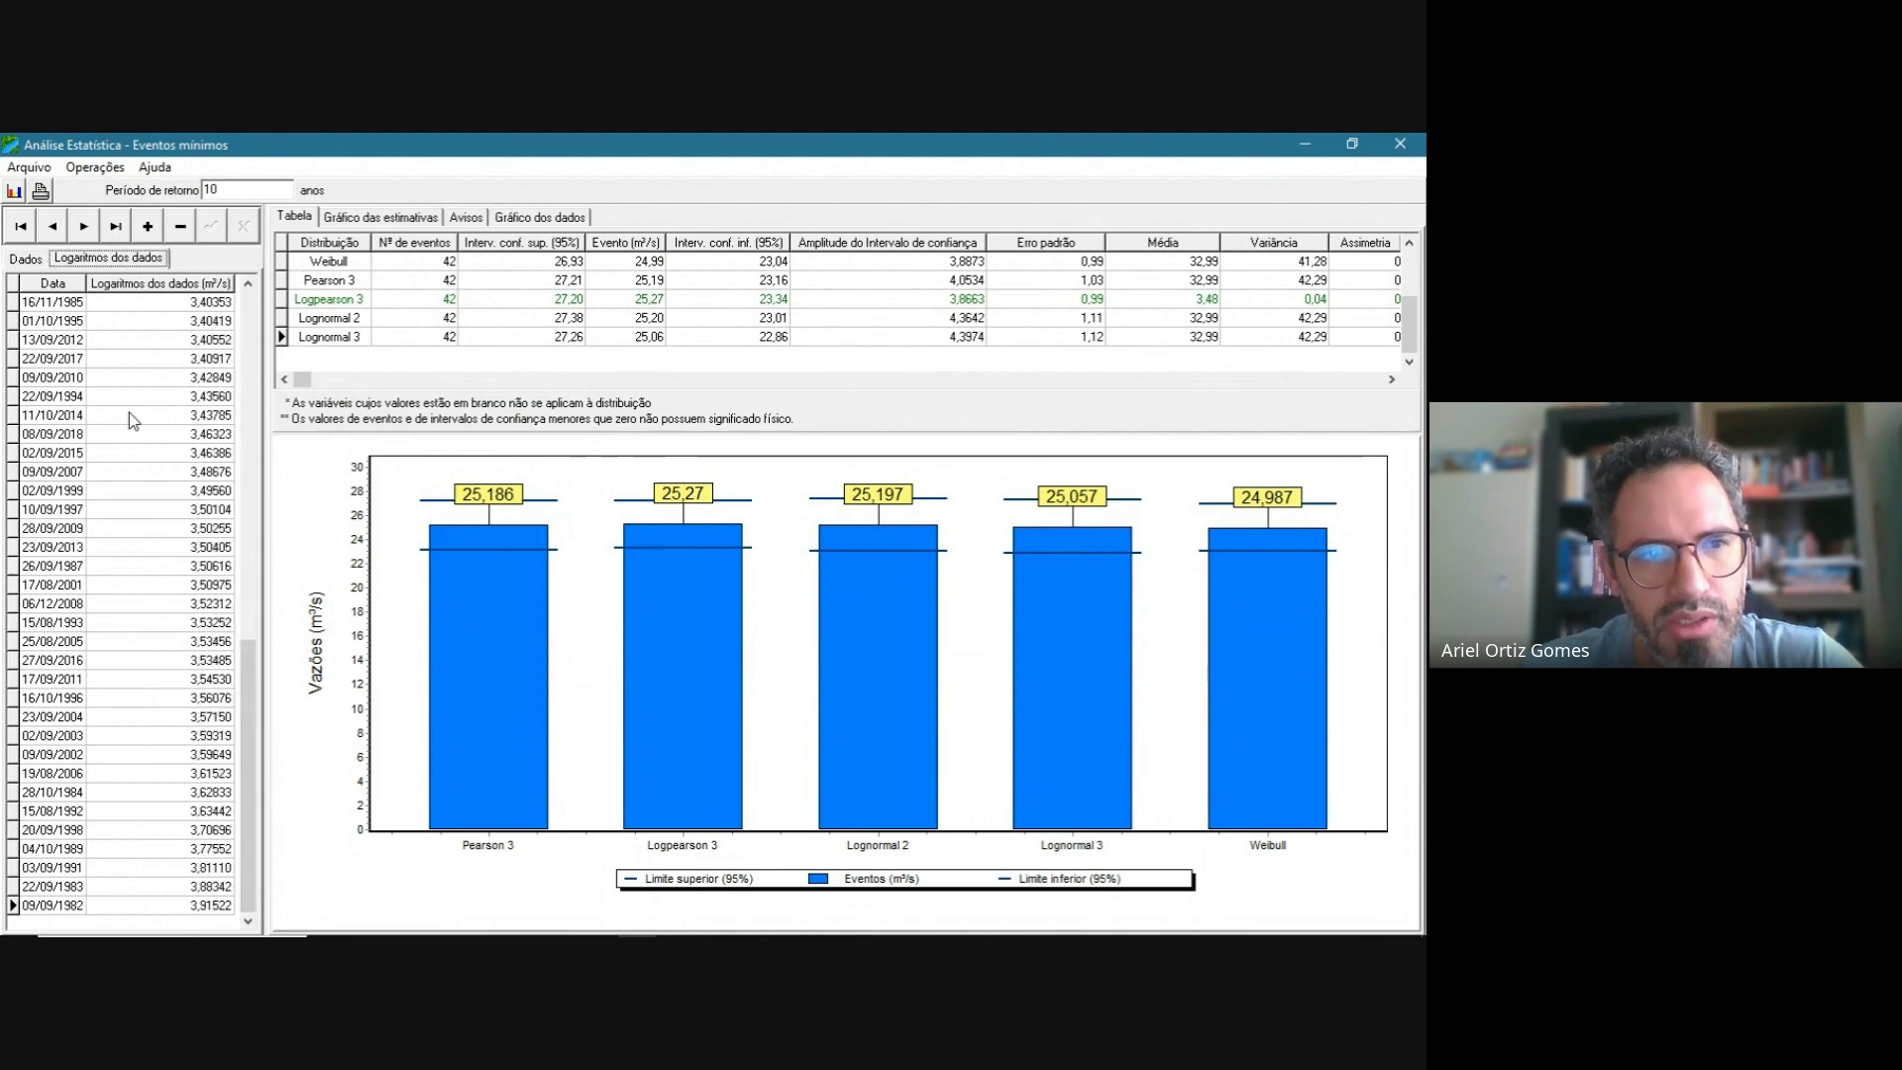
{"action": "left_click", "coordinate": [28, 260]}
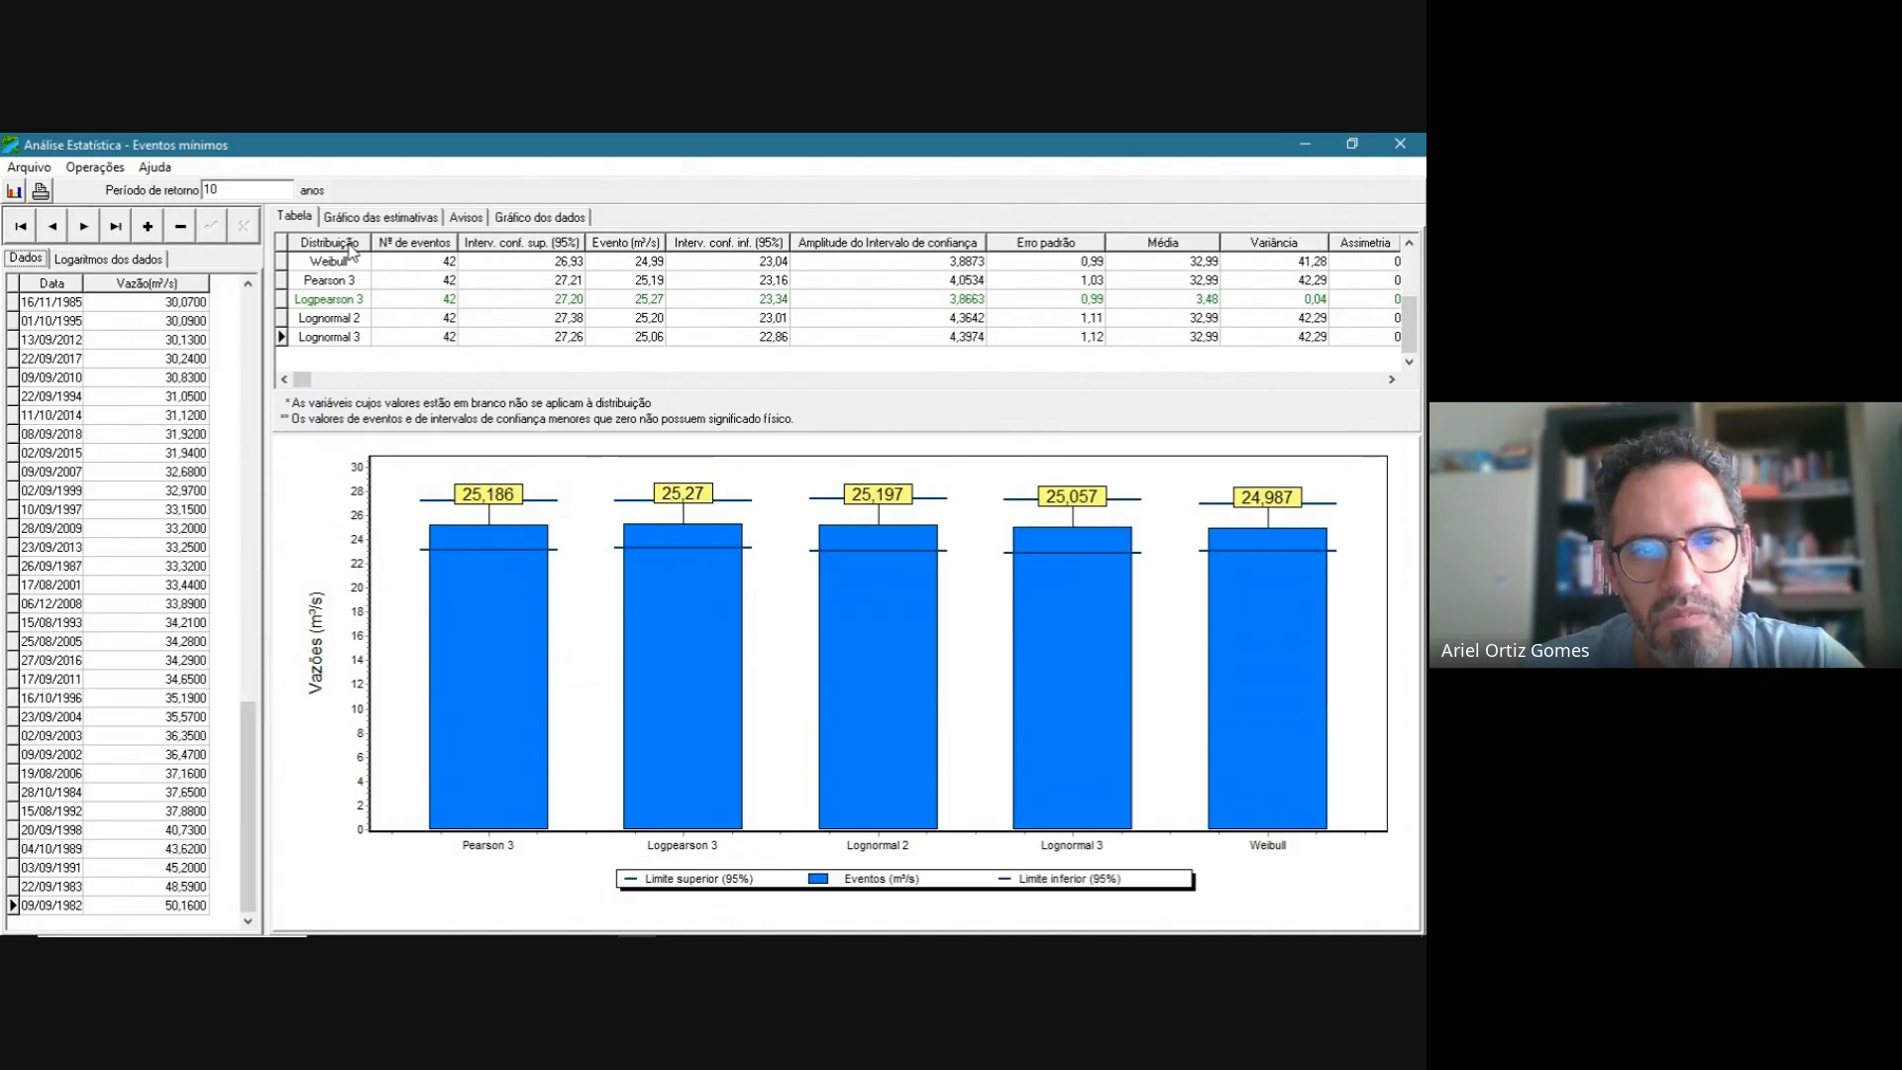
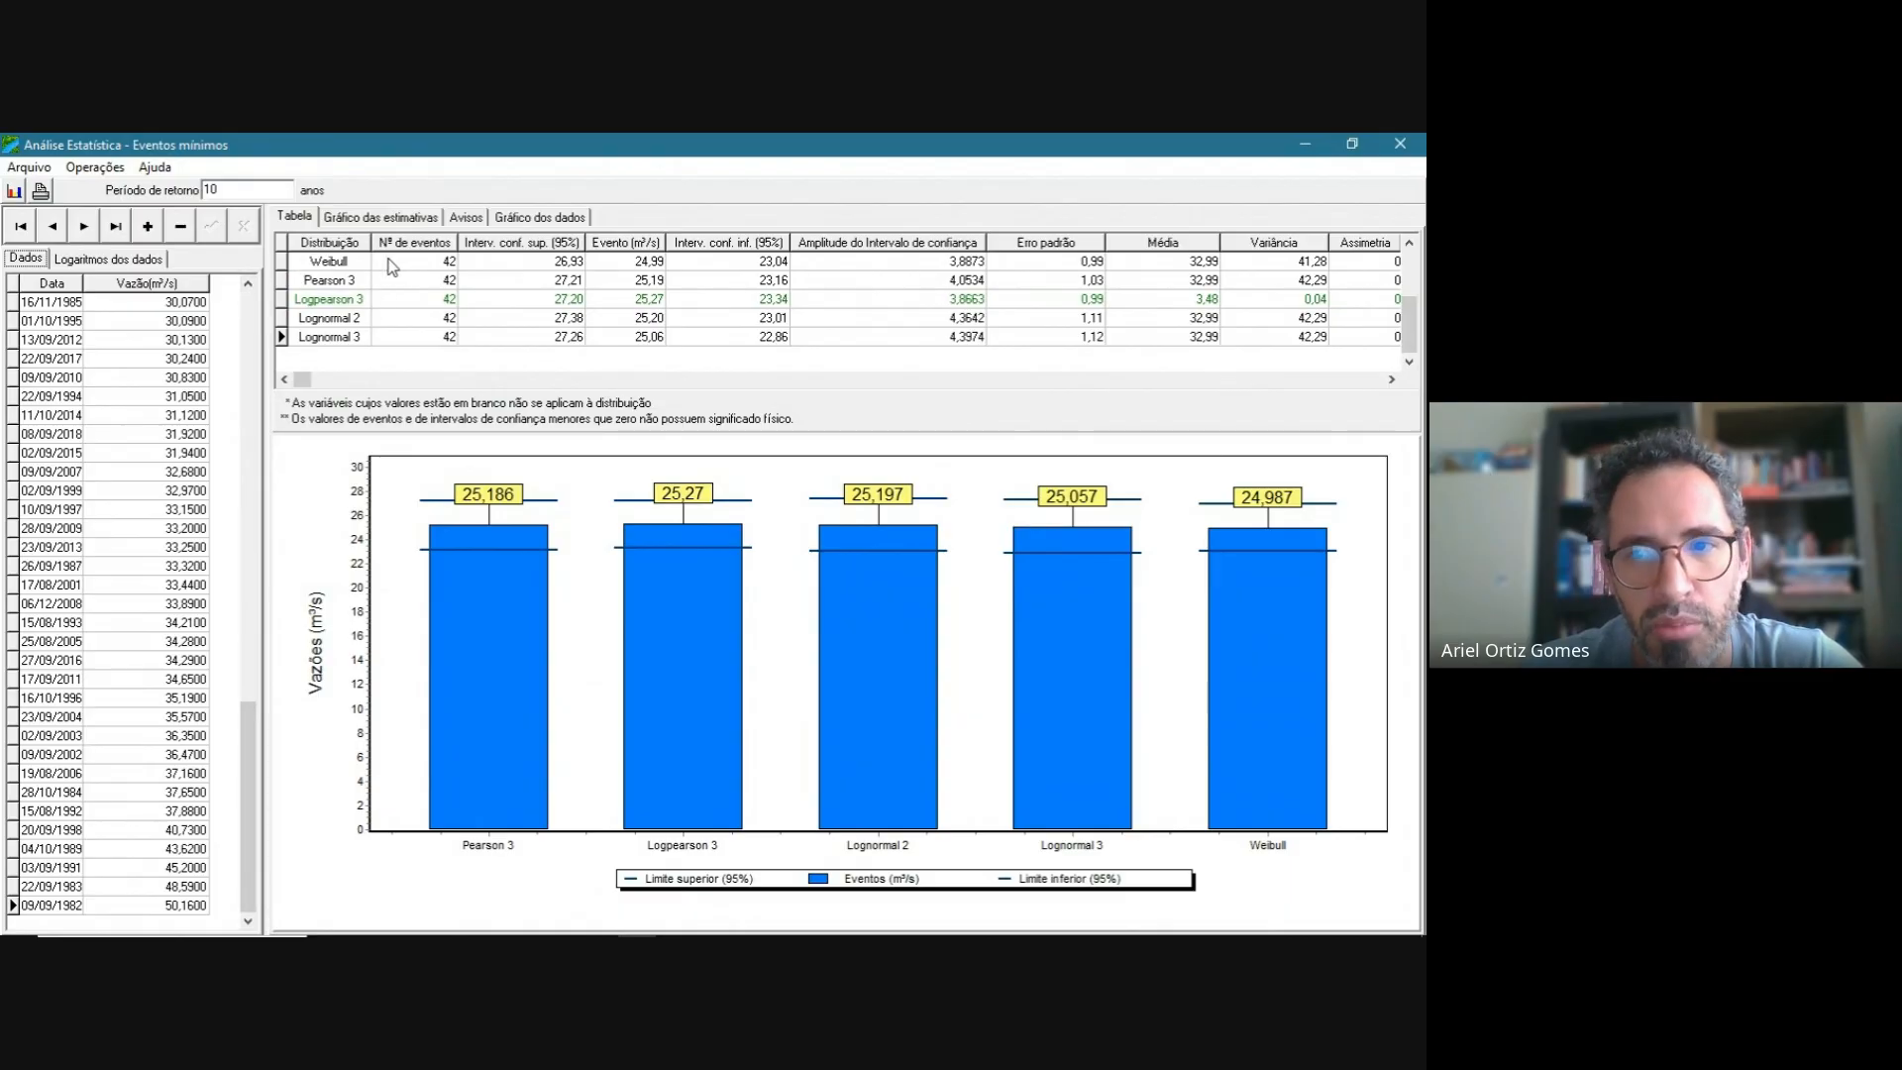
- Examine the distribution table's fitted parameters and the Weibull event estimate with its upper and lower 95% confidence limits
{"action": "left_click_drag", "start_coordinate": [302, 380], "coordinate": [1189, 422]}
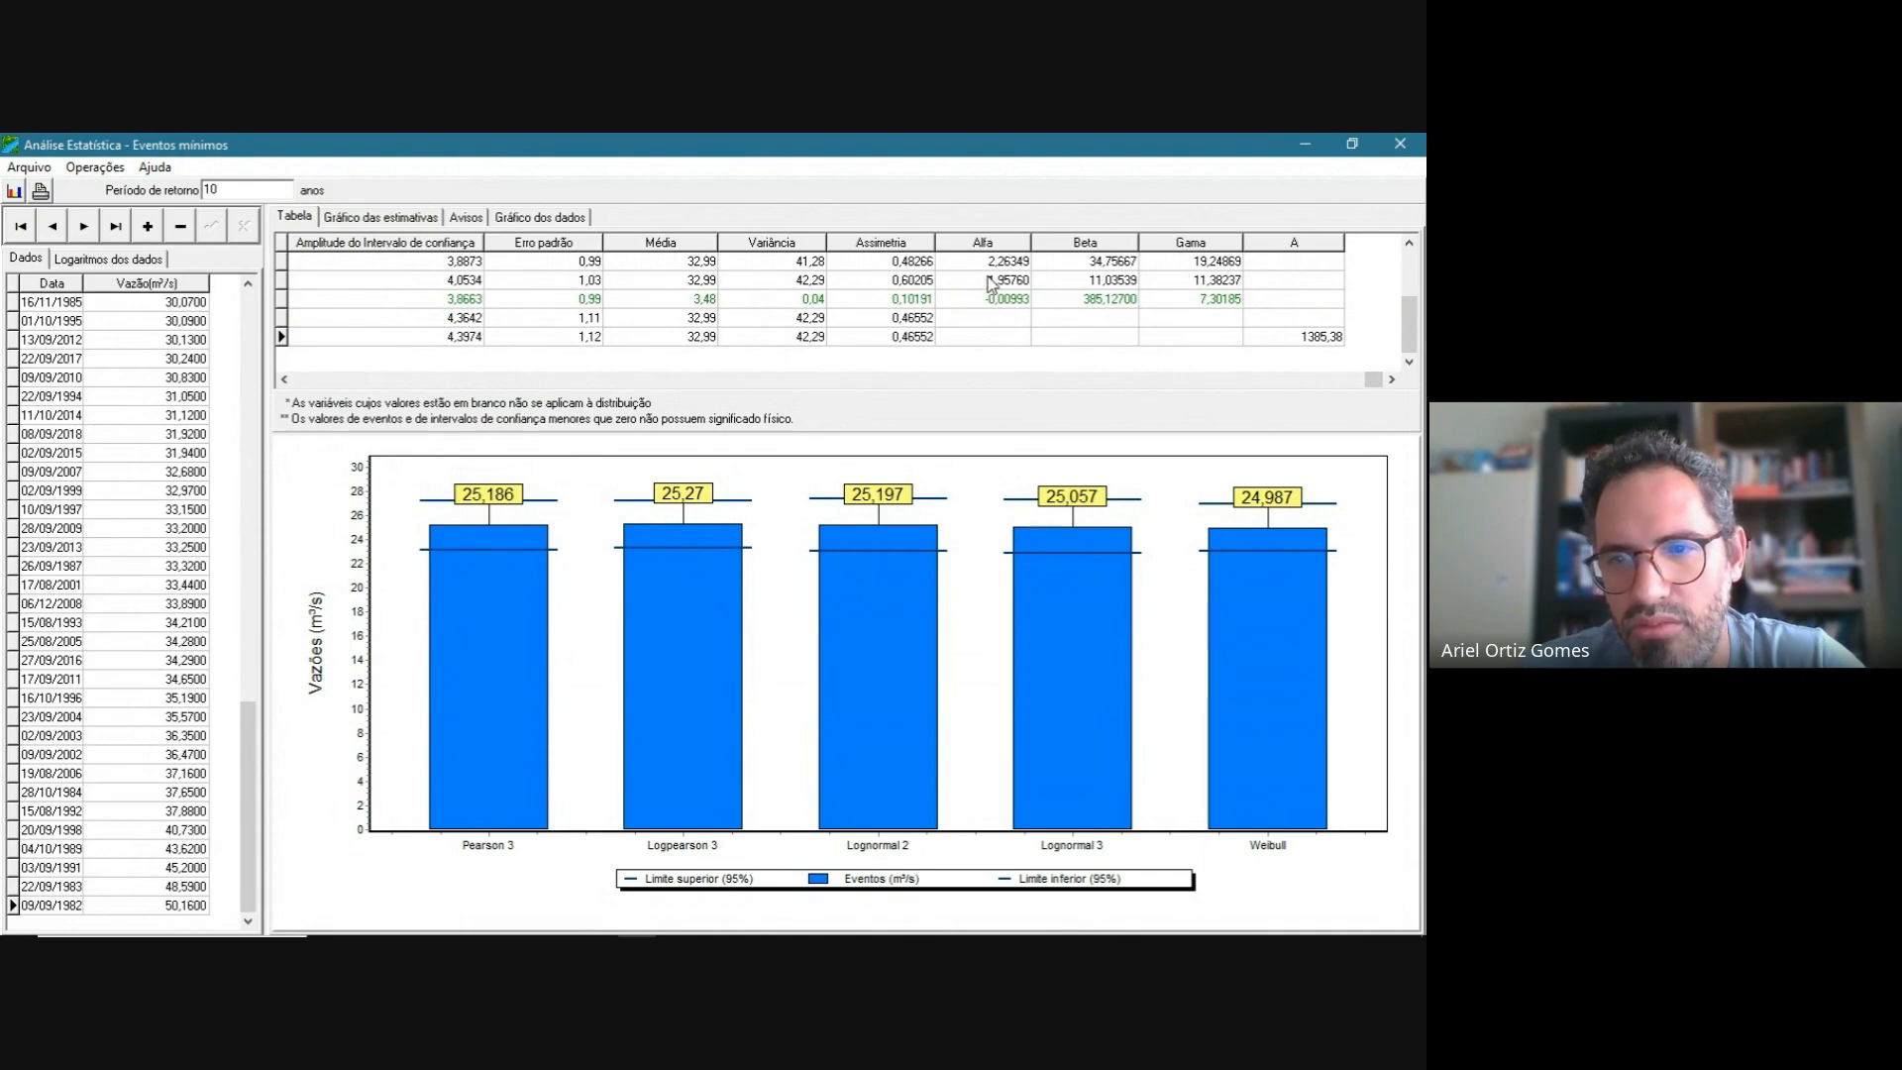
{"action": "left_click_drag", "start_coordinate": [1376, 382], "coordinate": [329, 380]}
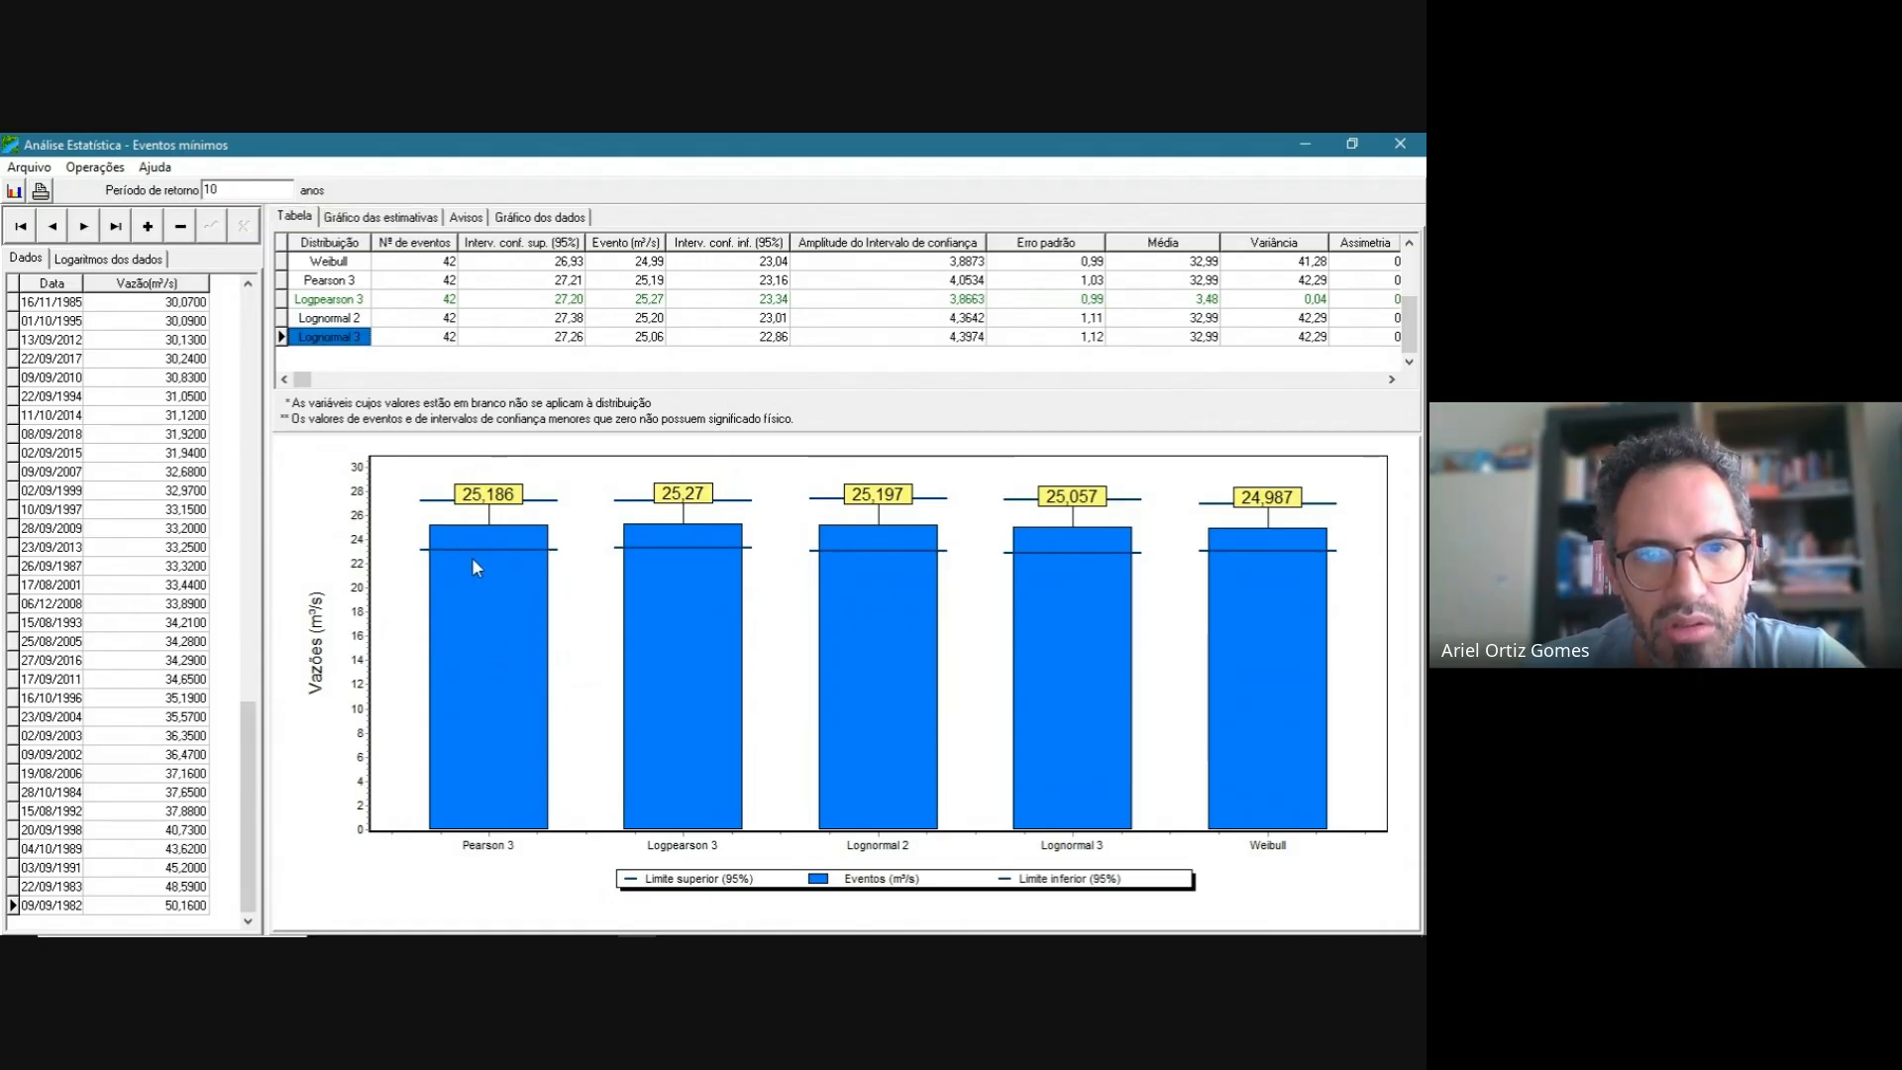
{"action": "left_click", "coordinate": [717, 263]}
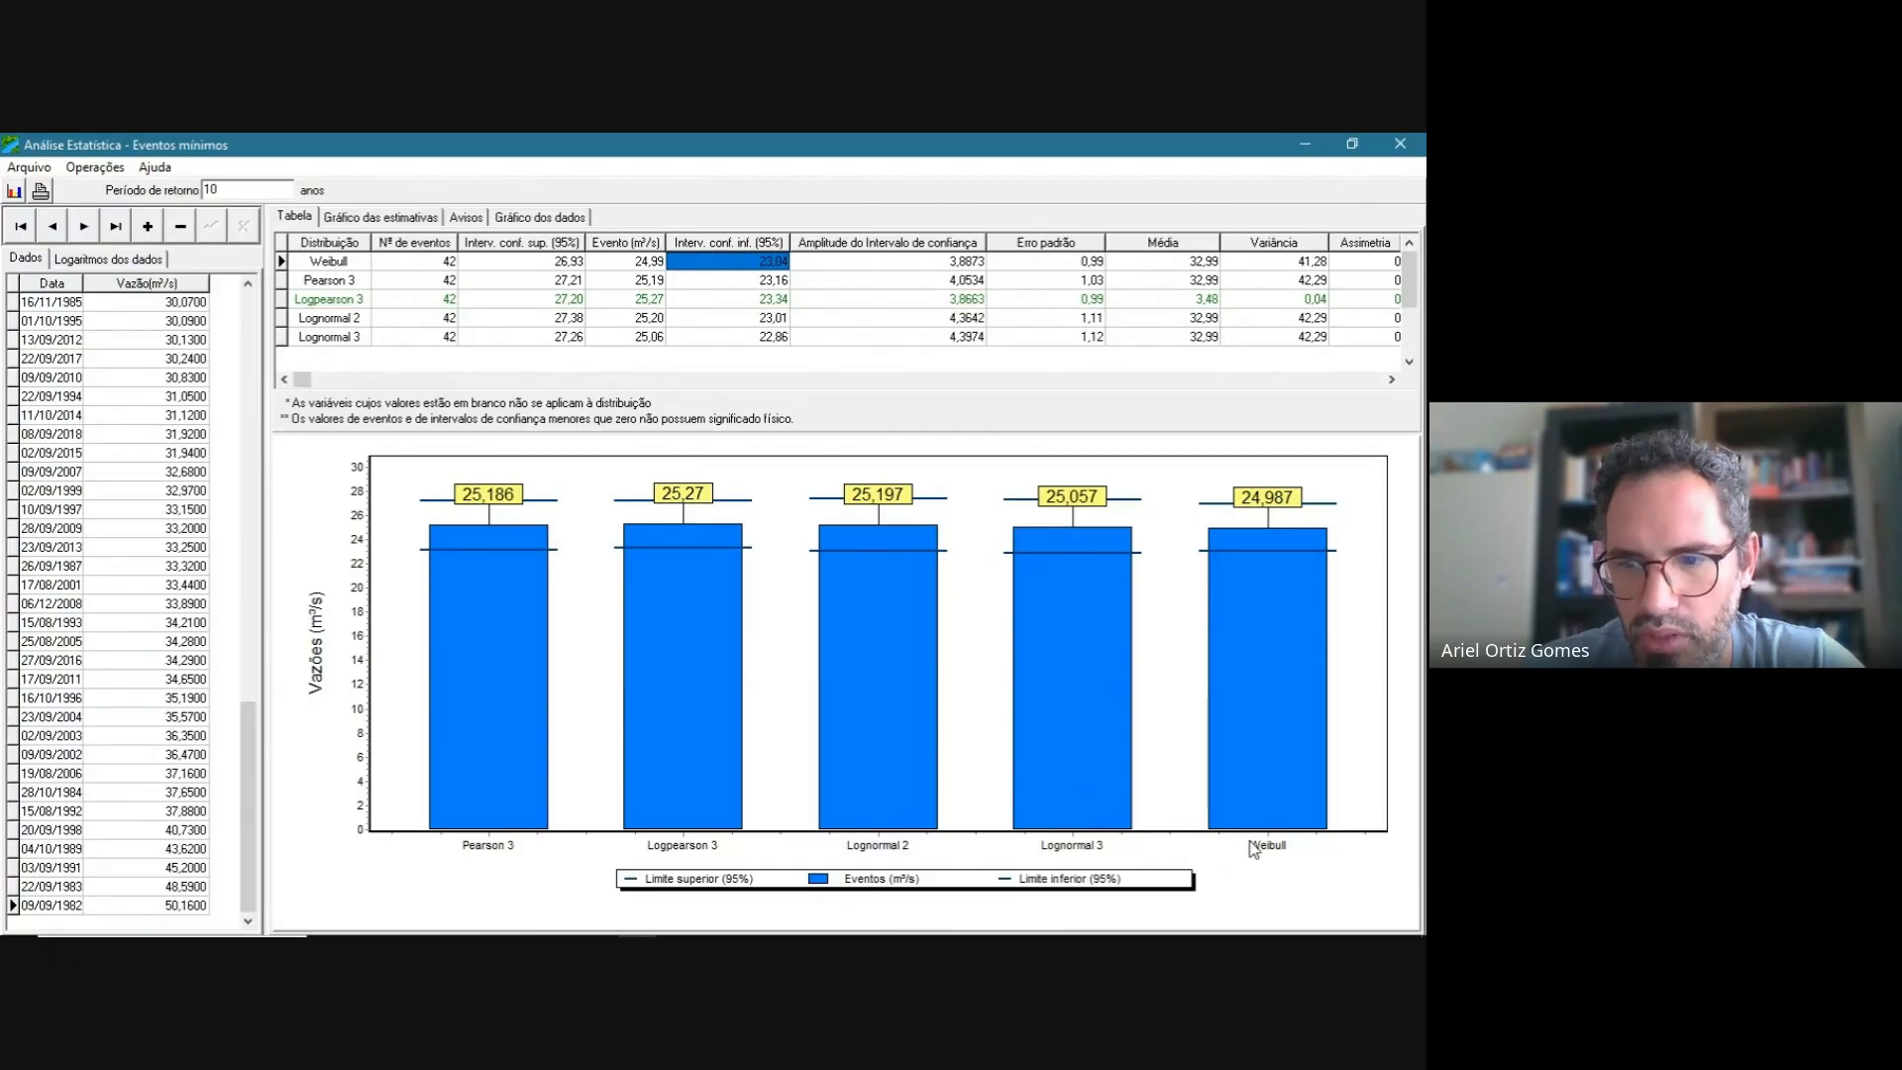
{"action": "left_click", "coordinate": [638, 263]}
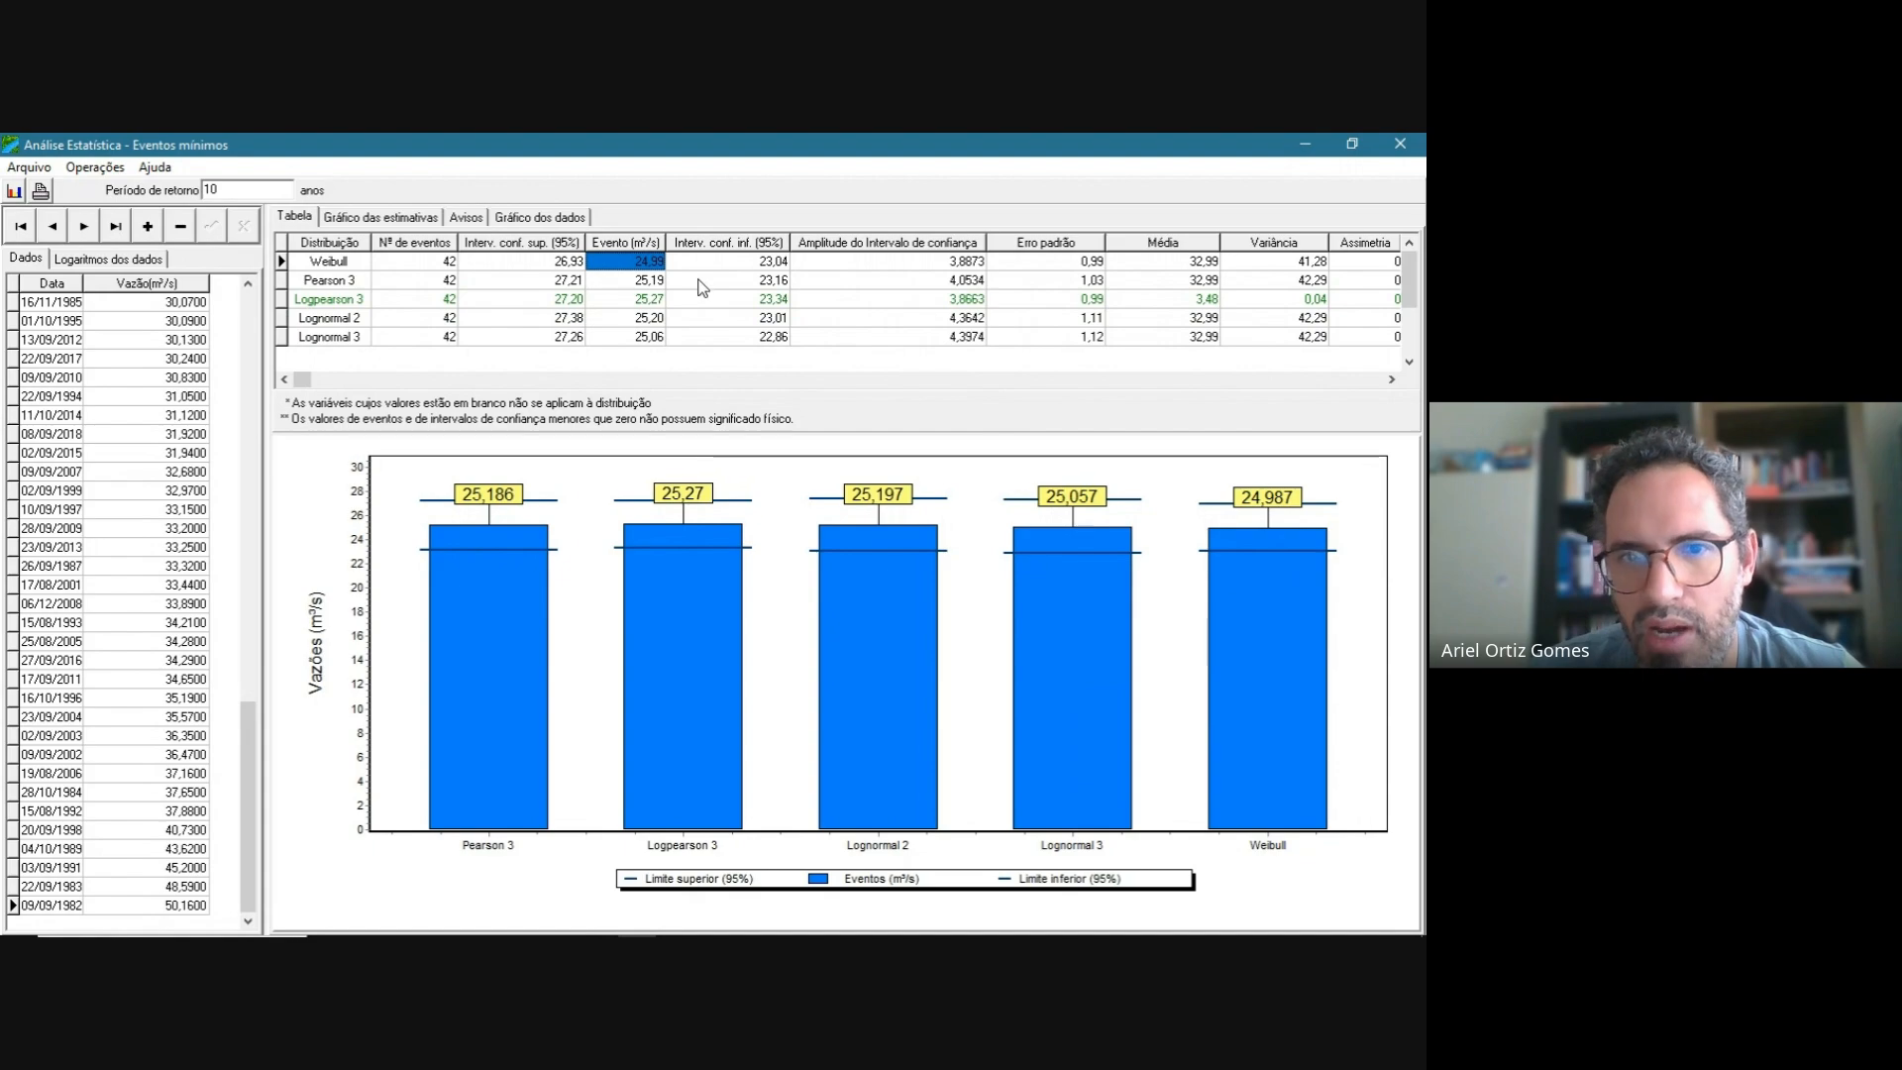
{"action": "left_click", "coordinate": [732, 264]}
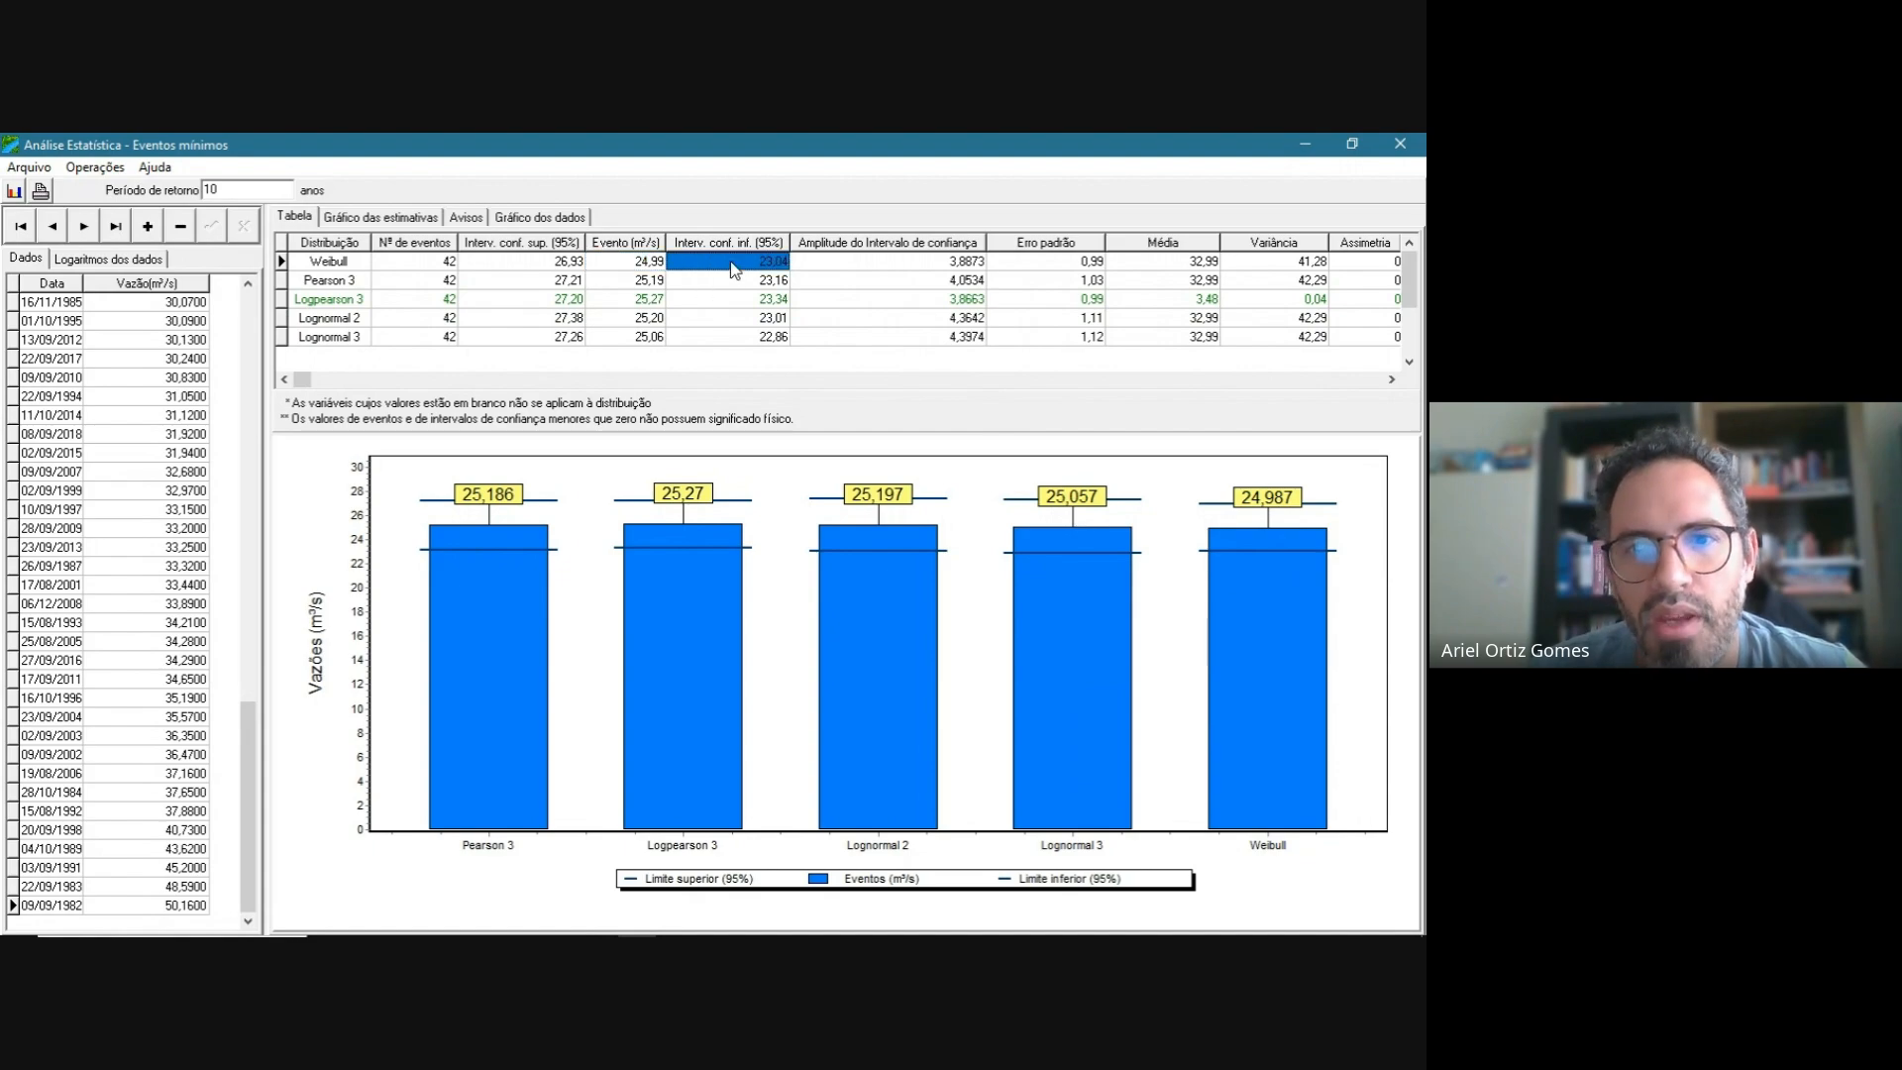
{"action": "left_click", "coordinate": [541, 264]}
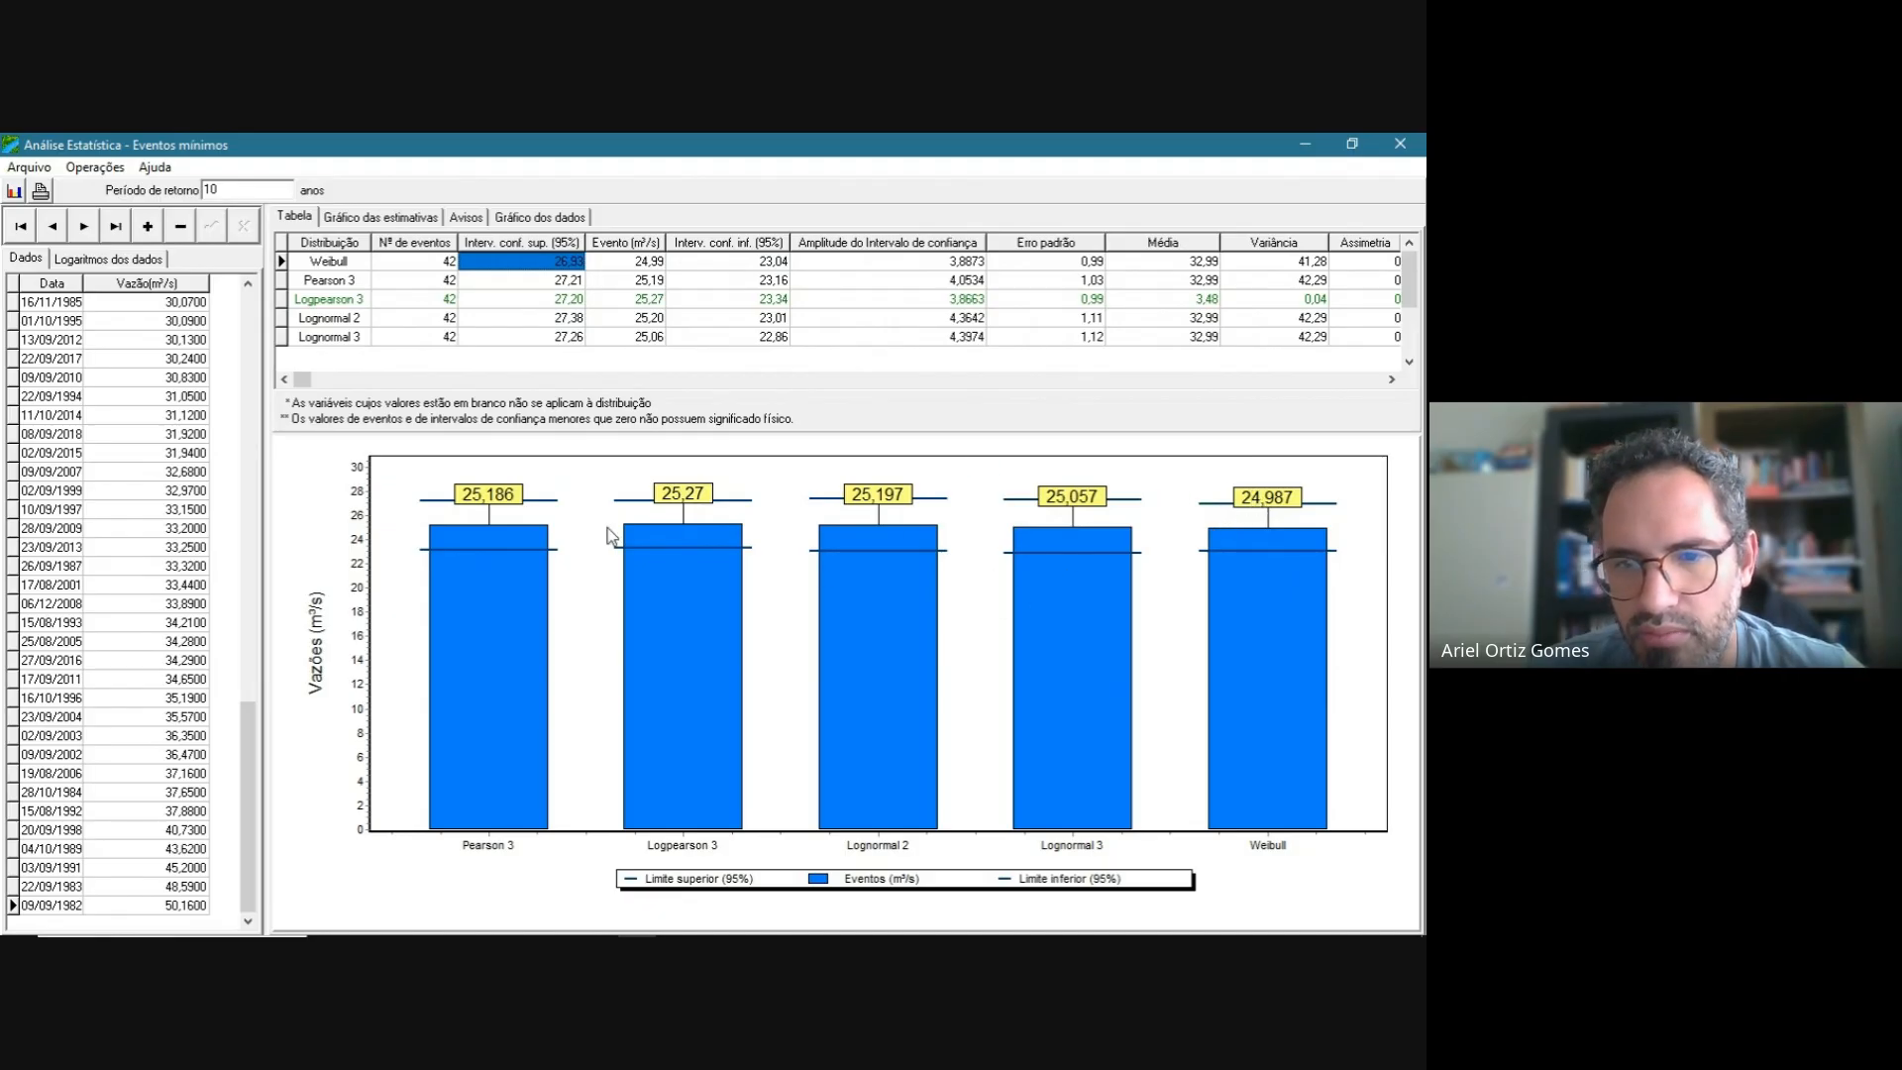
- View the flow versus return period chart for Lognormal III, Lognormal II, LogPearson III, Pearson III and Weibull
{"action": "left_click", "coordinate": [401, 218]}
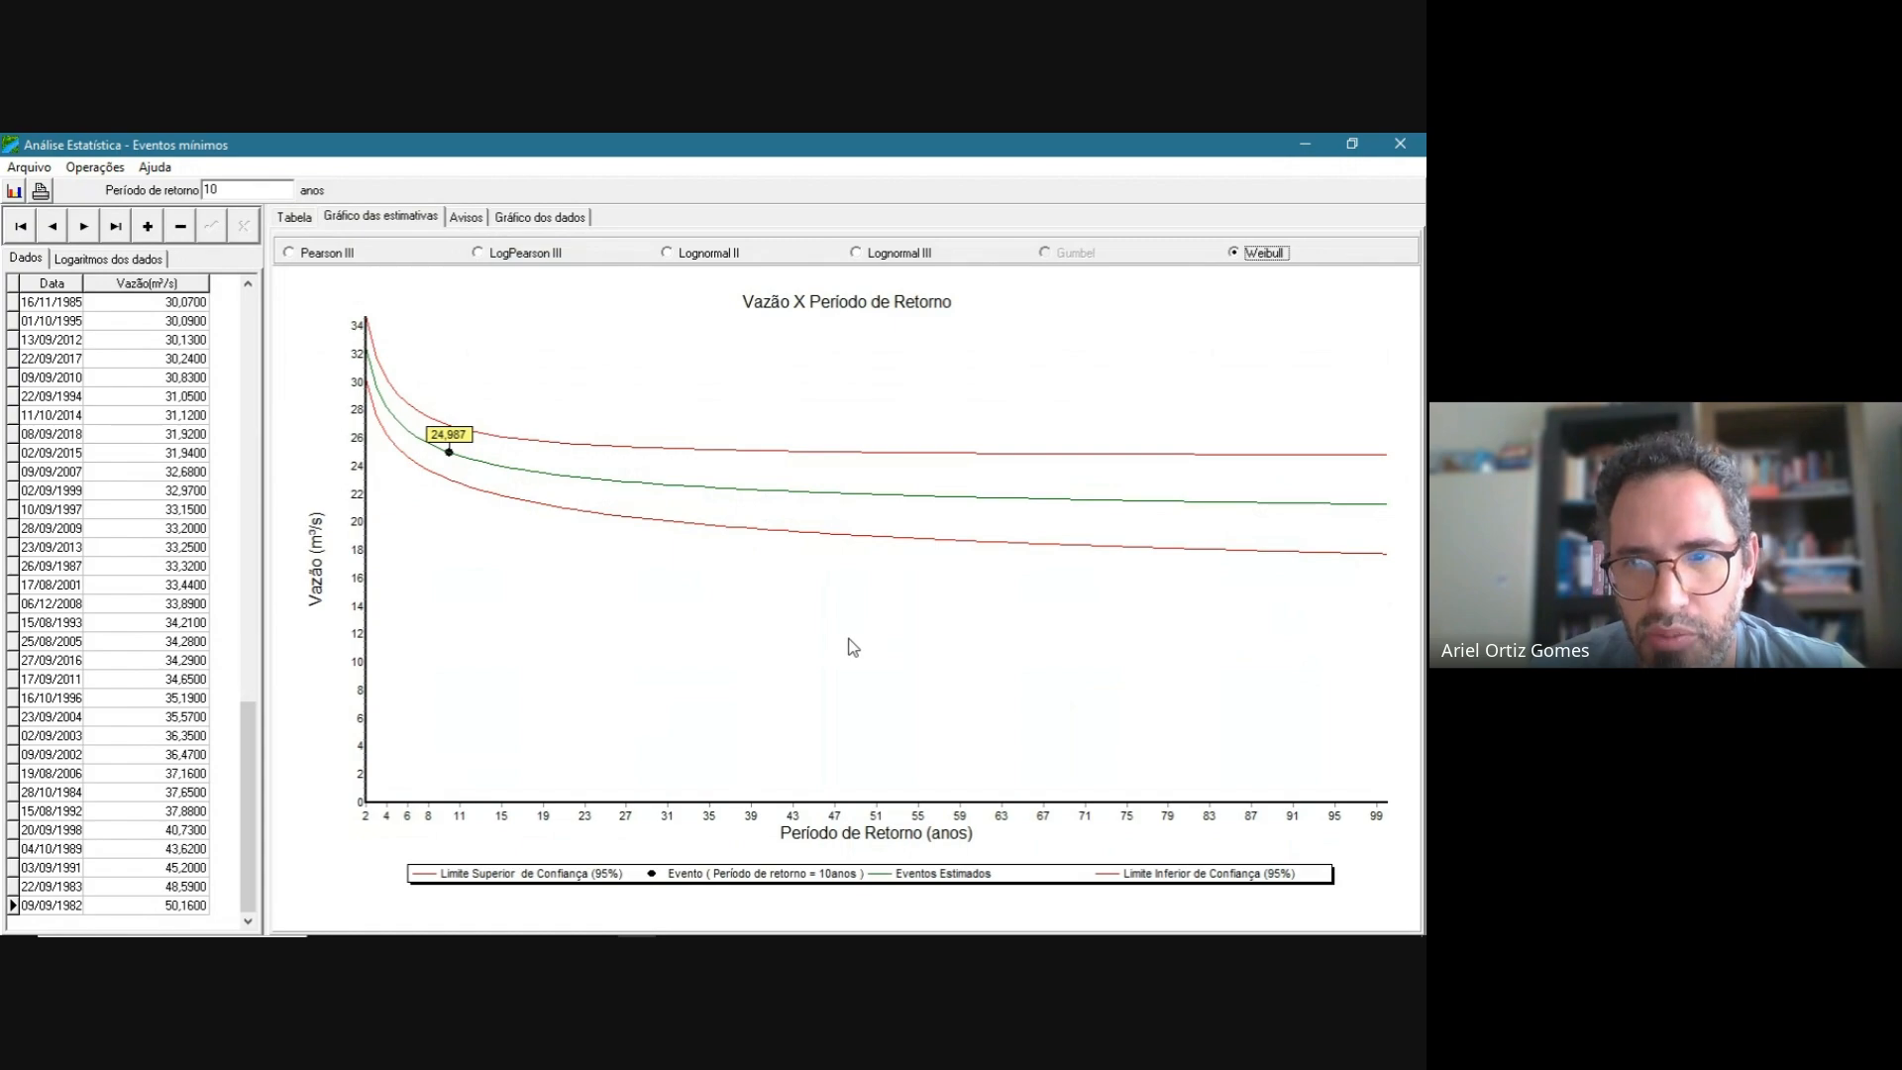
{"action": "left_click", "coordinate": [856, 254]}
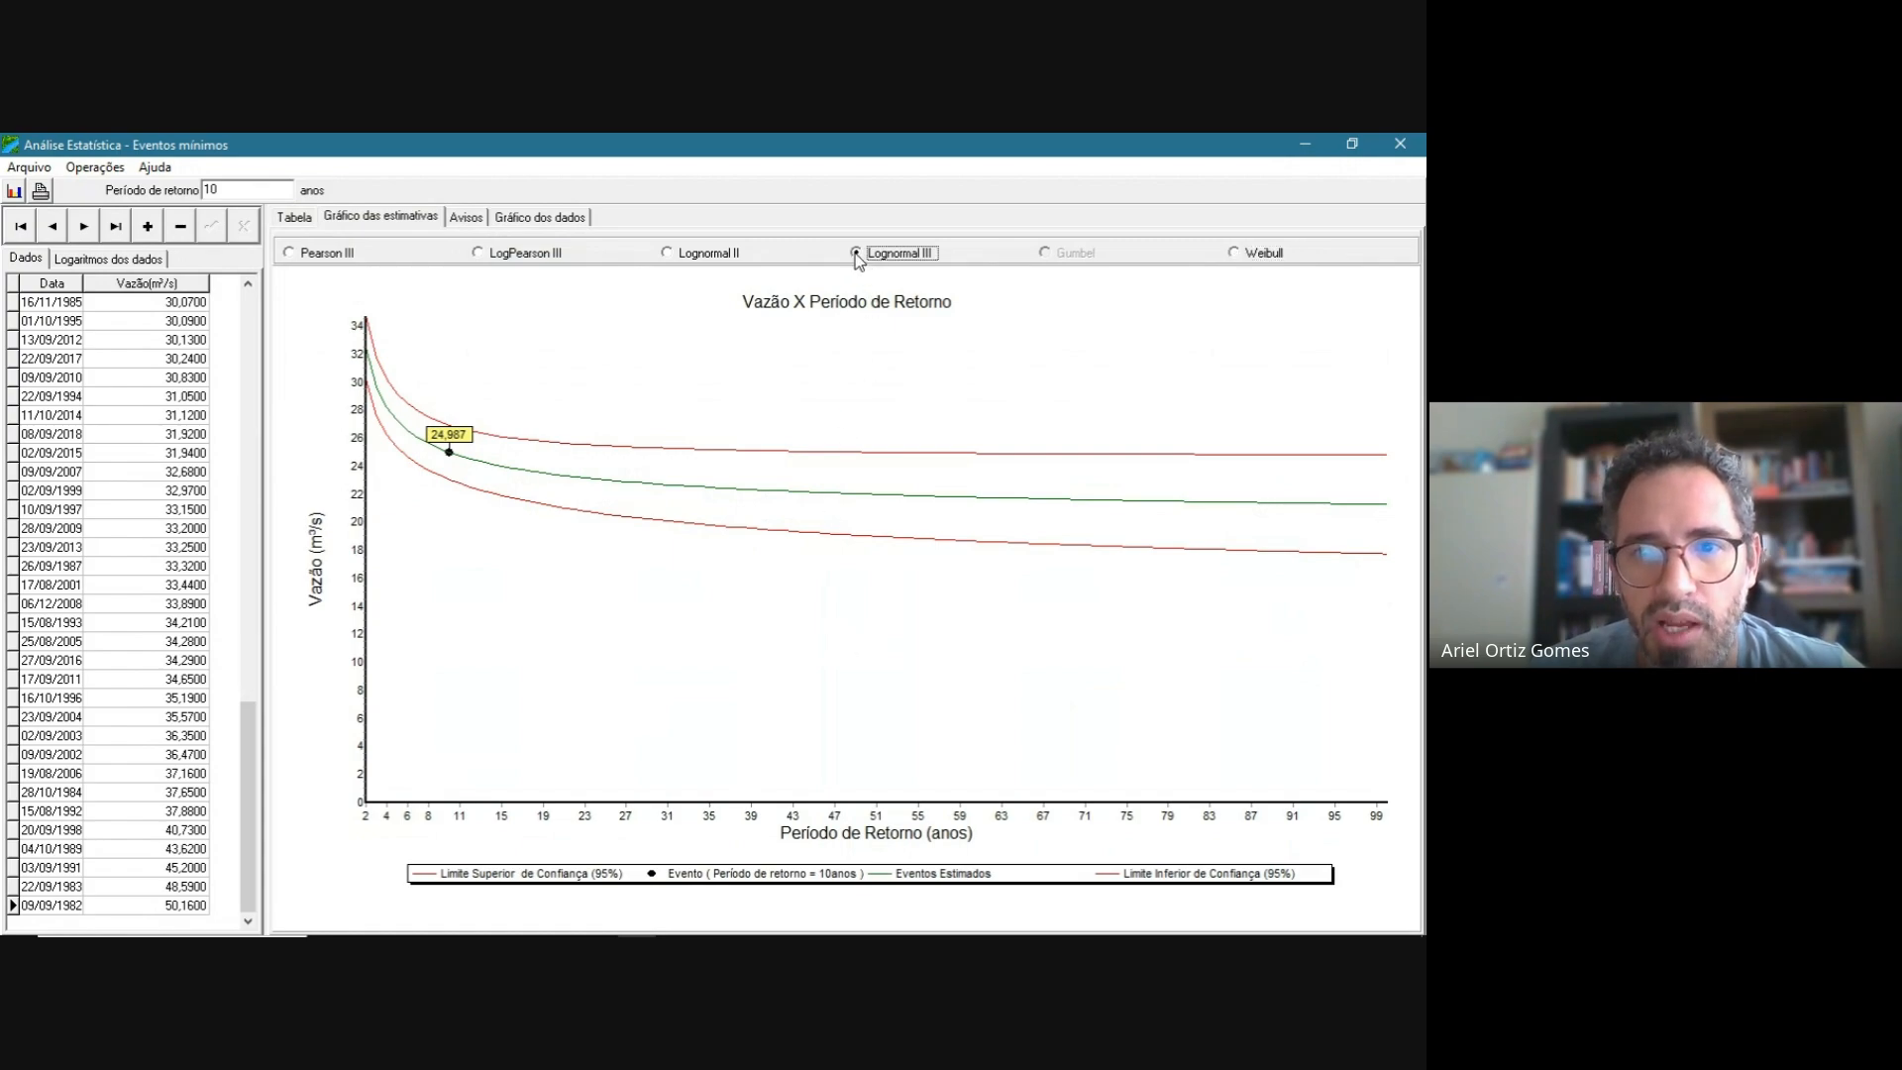
{"action": "left_click", "coordinate": [667, 254]}
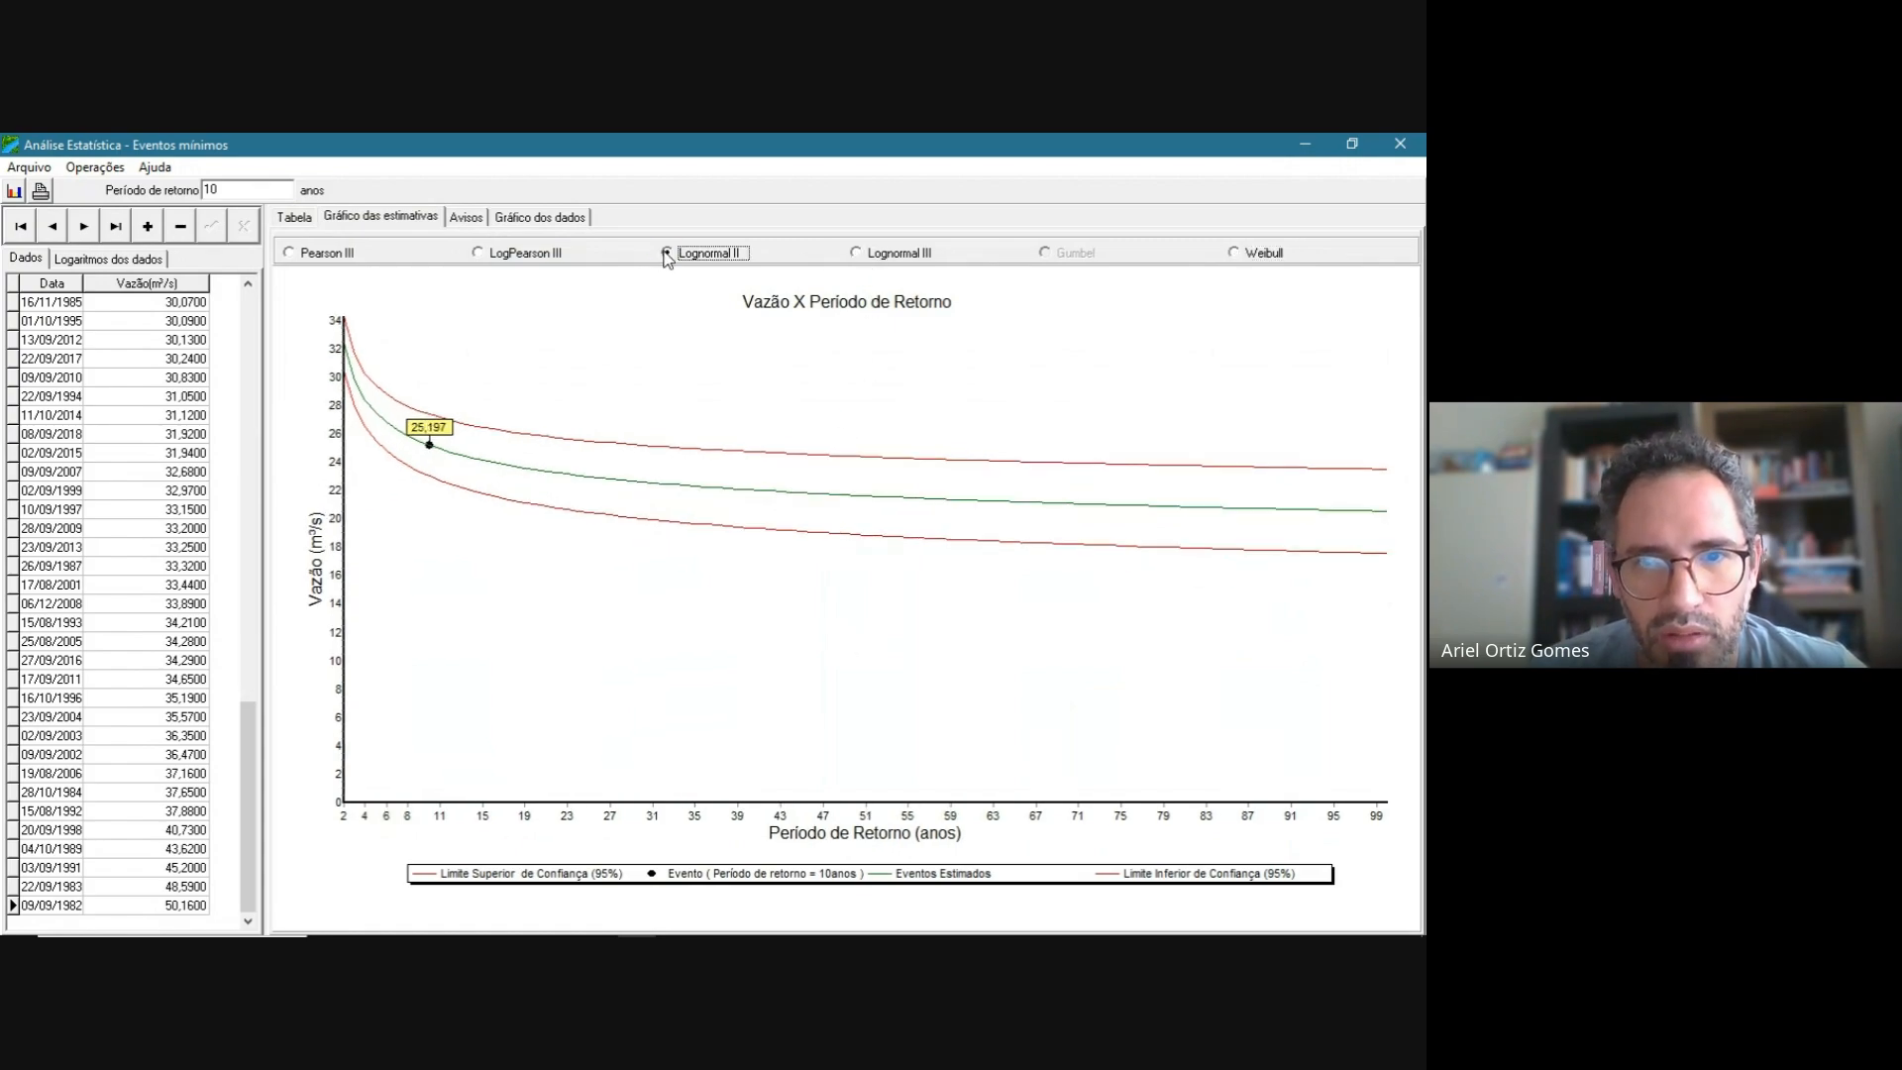
{"action": "left_click", "coordinate": [478, 254]}
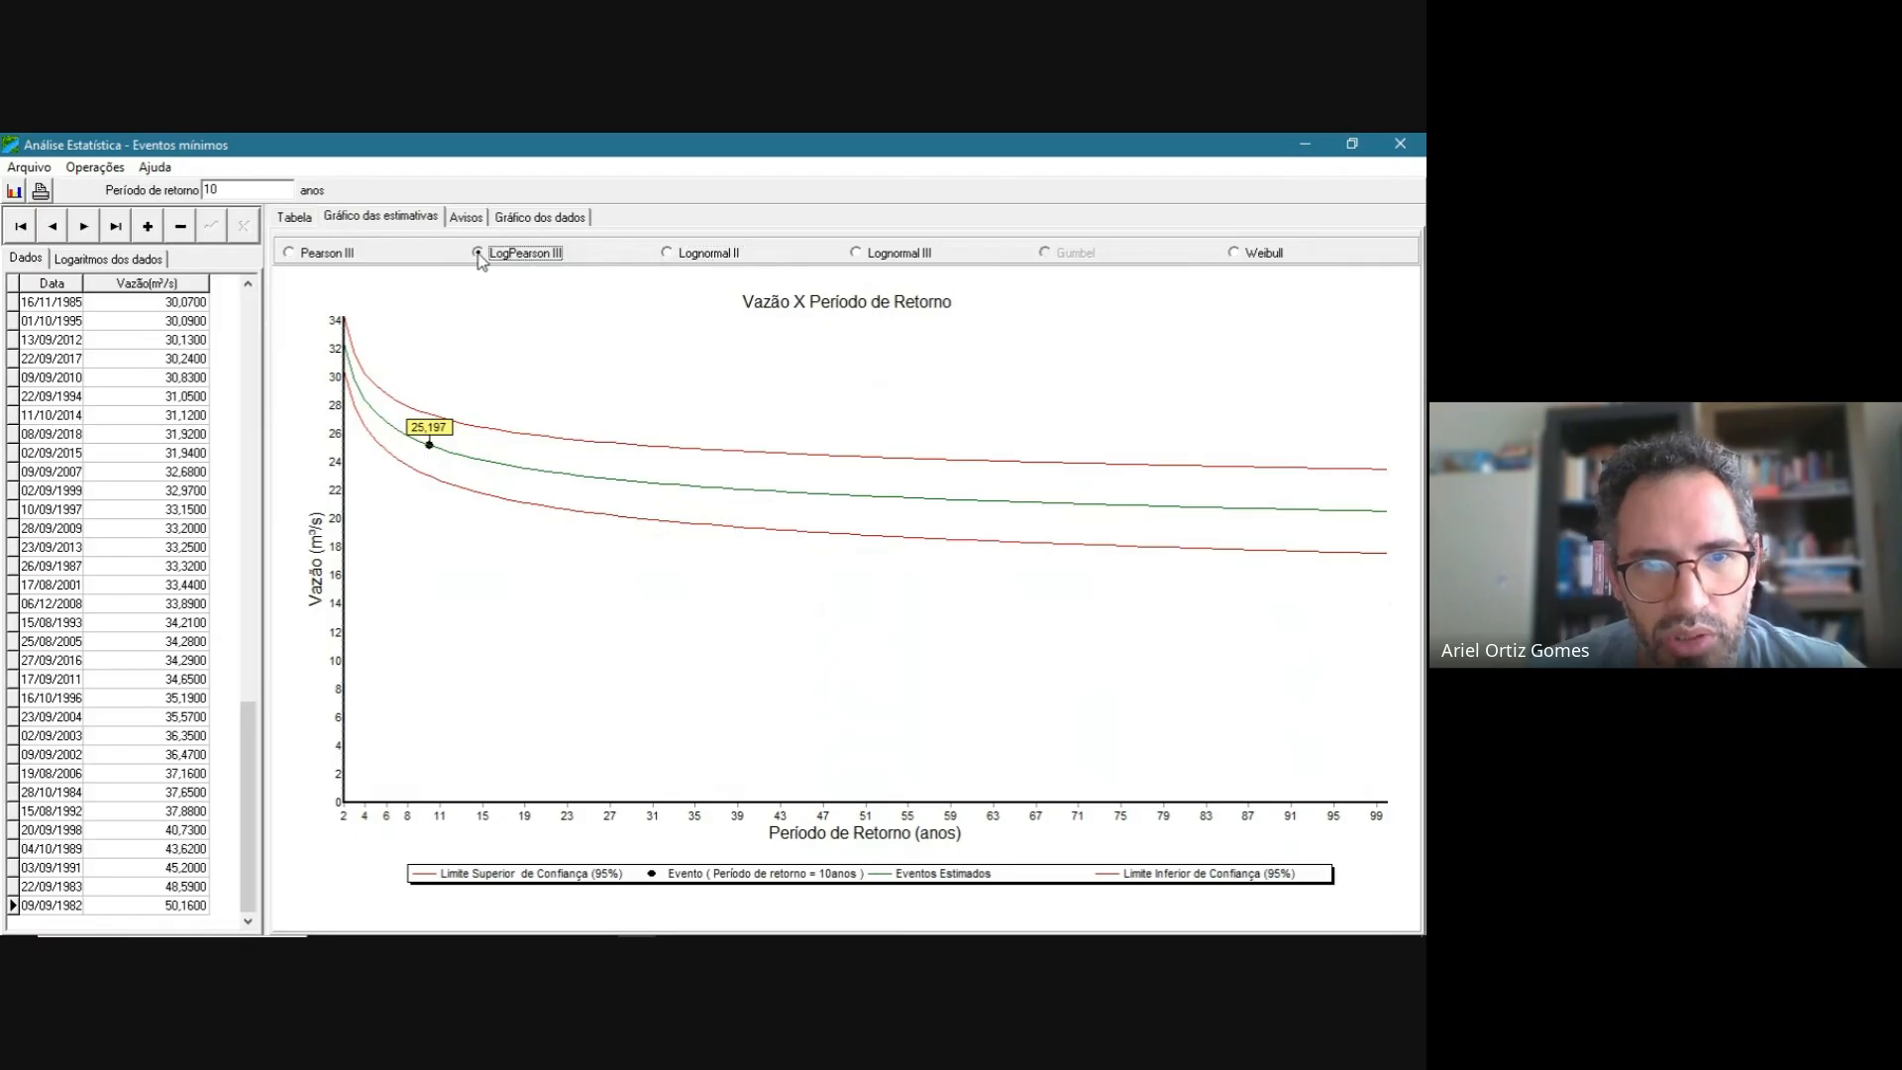
{"action": "left_click", "coordinate": [289, 253]}
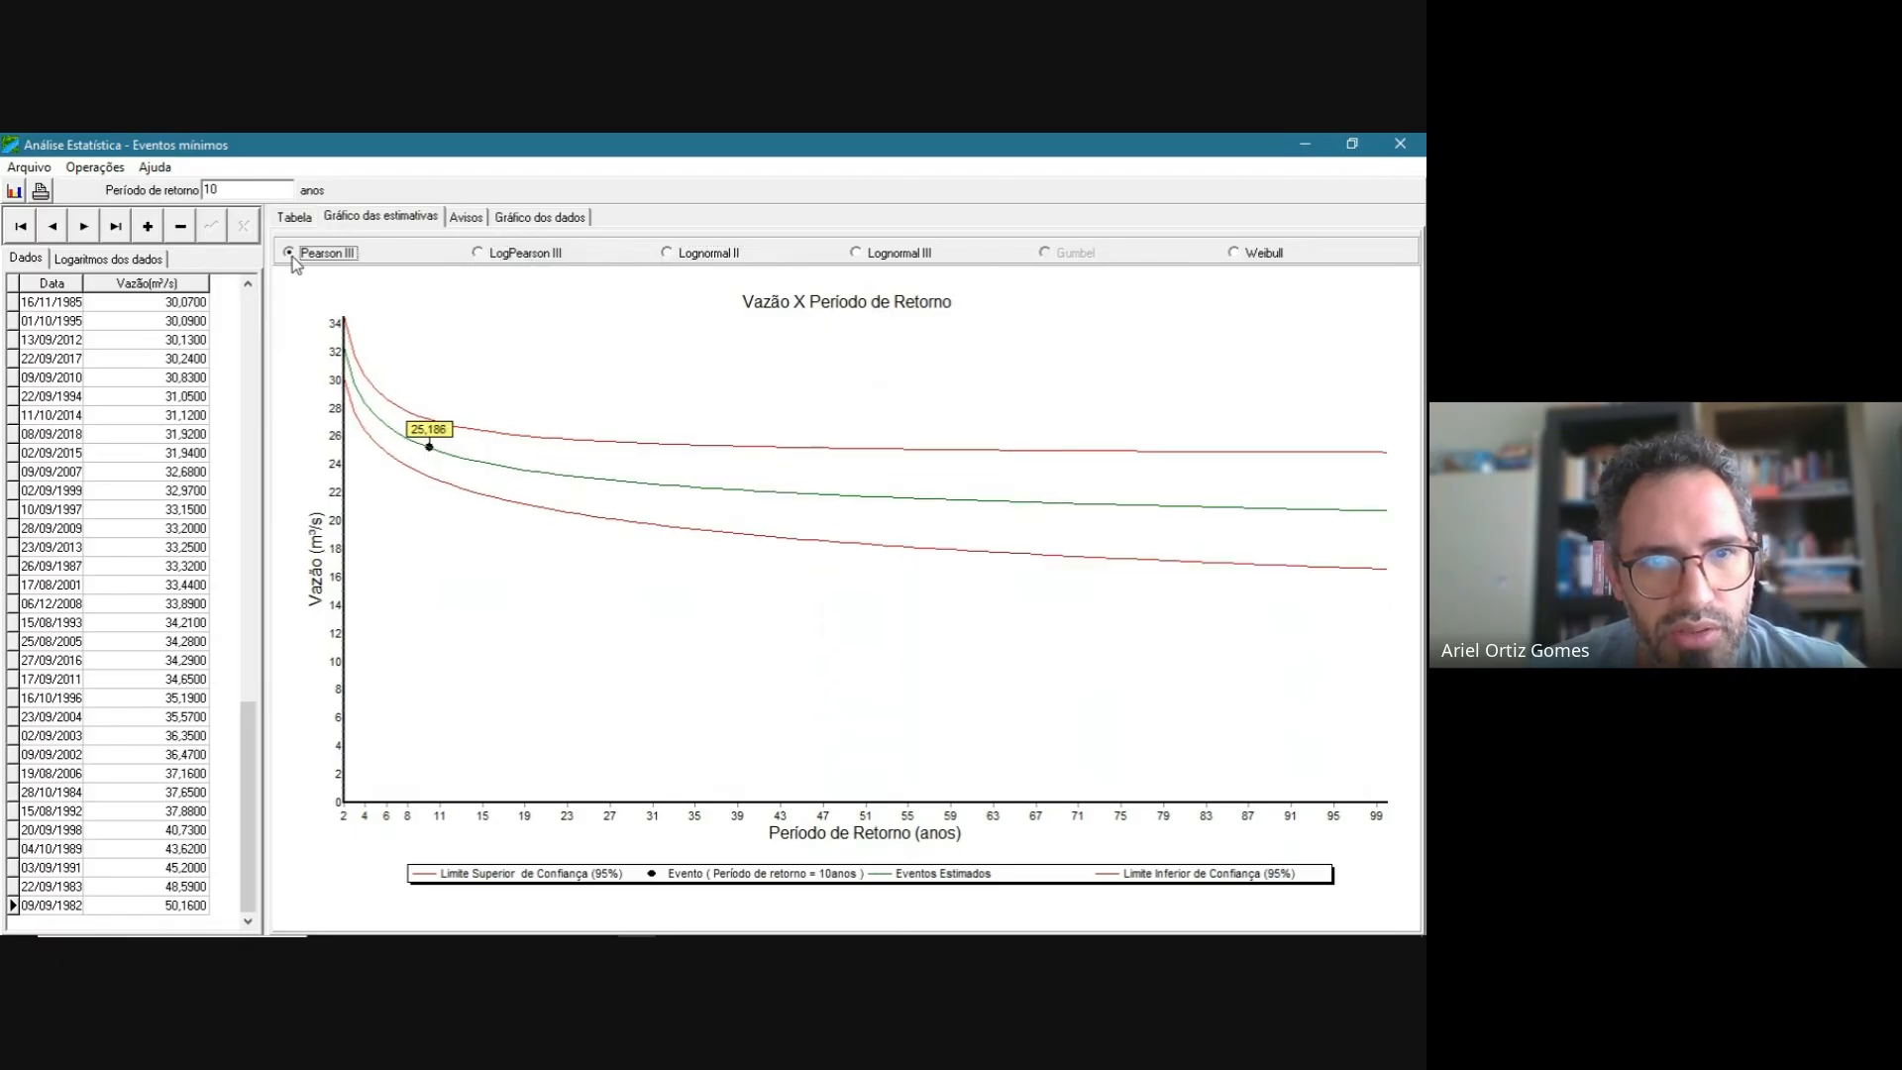
{"action": "left_click", "coordinate": [1233, 255]}
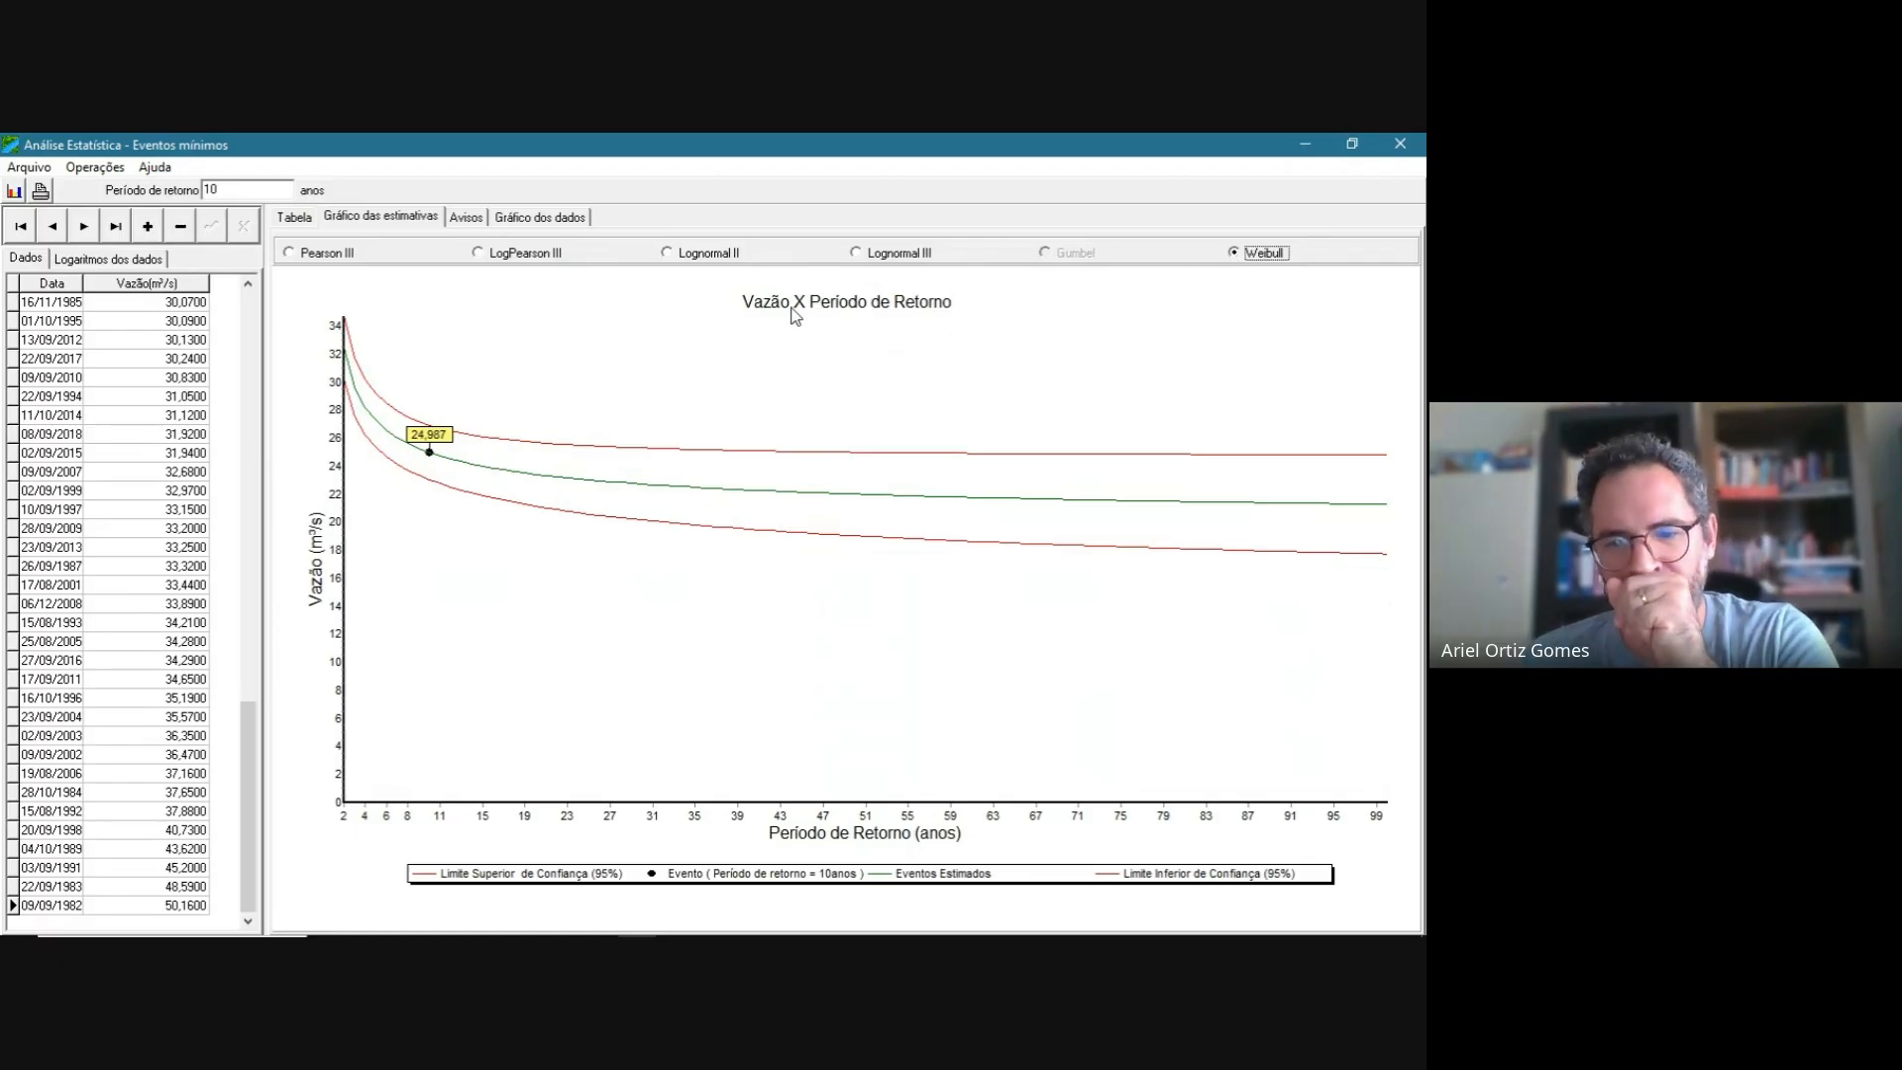
- View the analysis warnings and the plots of the minimum flow data series and its logarithms
{"action": "left_click", "coordinate": [467, 219]}
{"action": "left_click", "coordinate": [520, 217]}
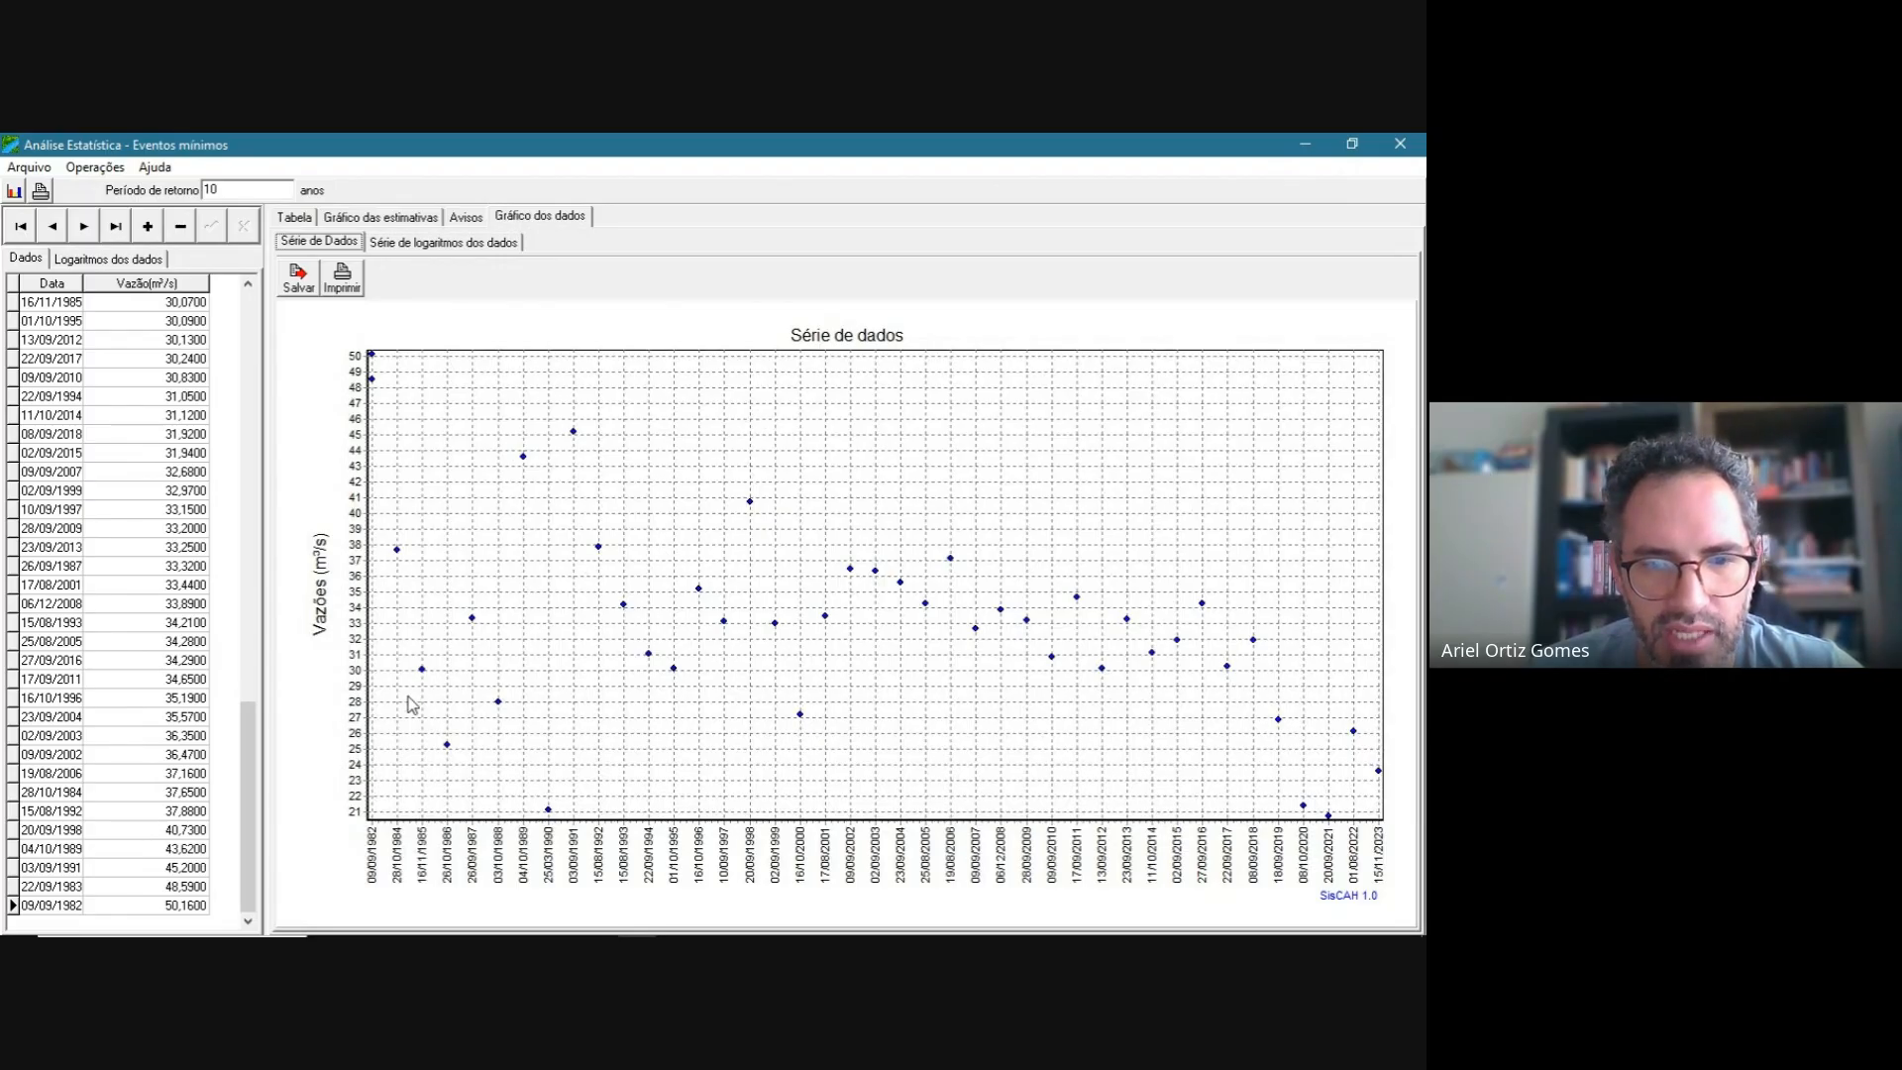
{"action": "left_click", "coordinate": [405, 244]}
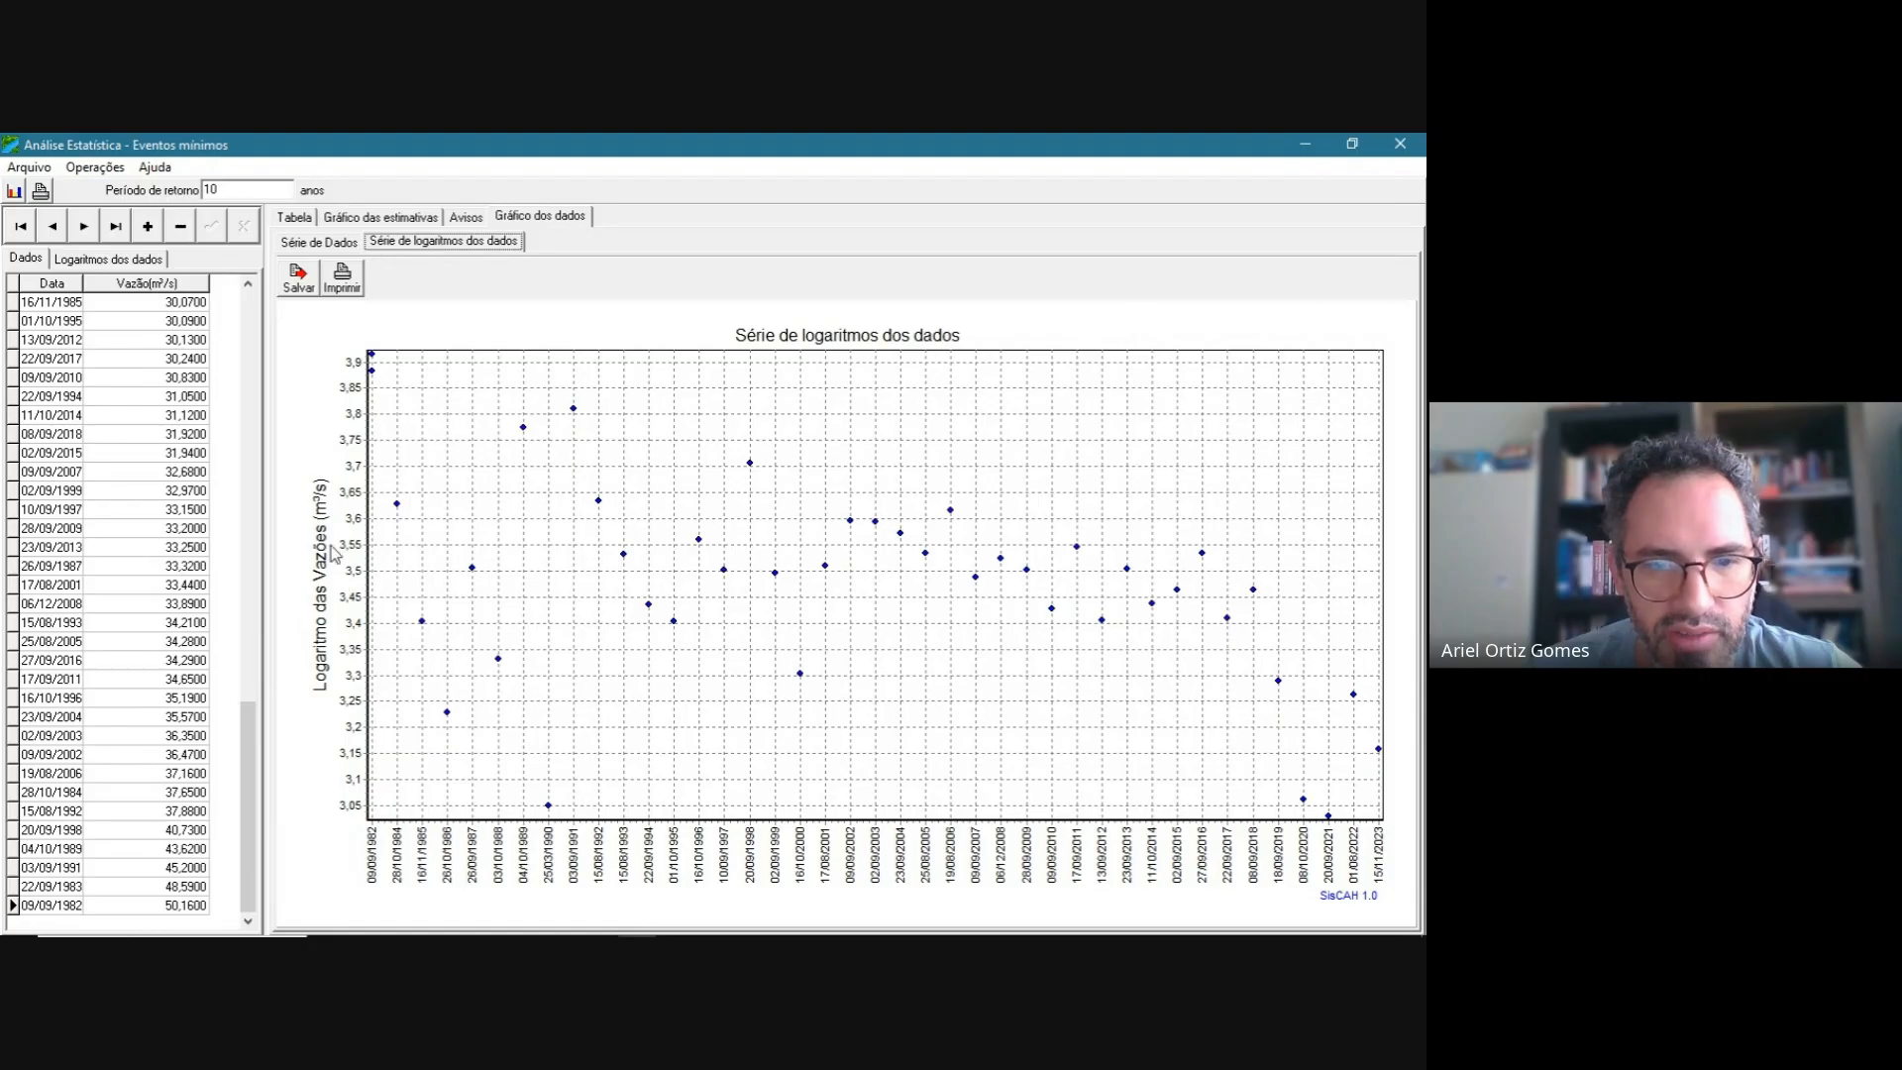
- View the plot of the minimum flow data series and close the minimum-event analysis
{"action": "left_click", "coordinate": [315, 243]}
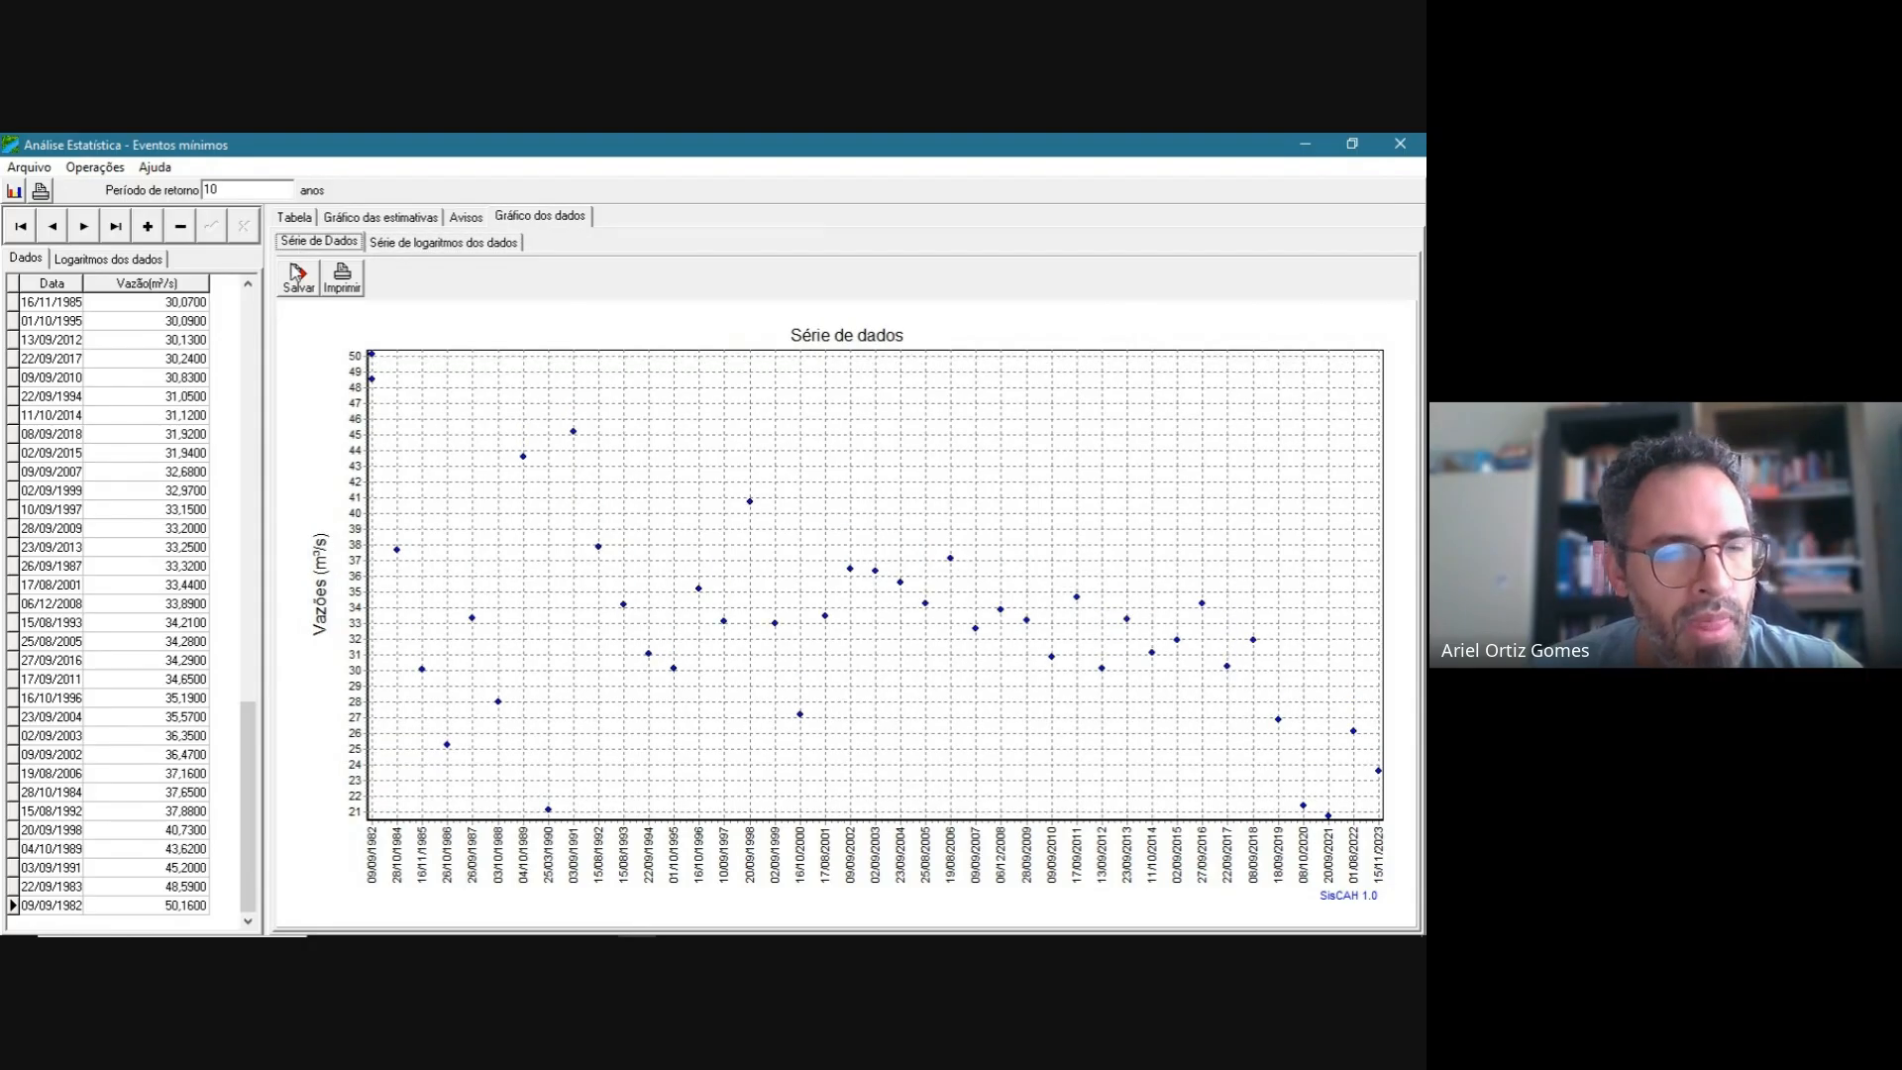
{"action": "left_click", "coordinate": [1411, 148]}
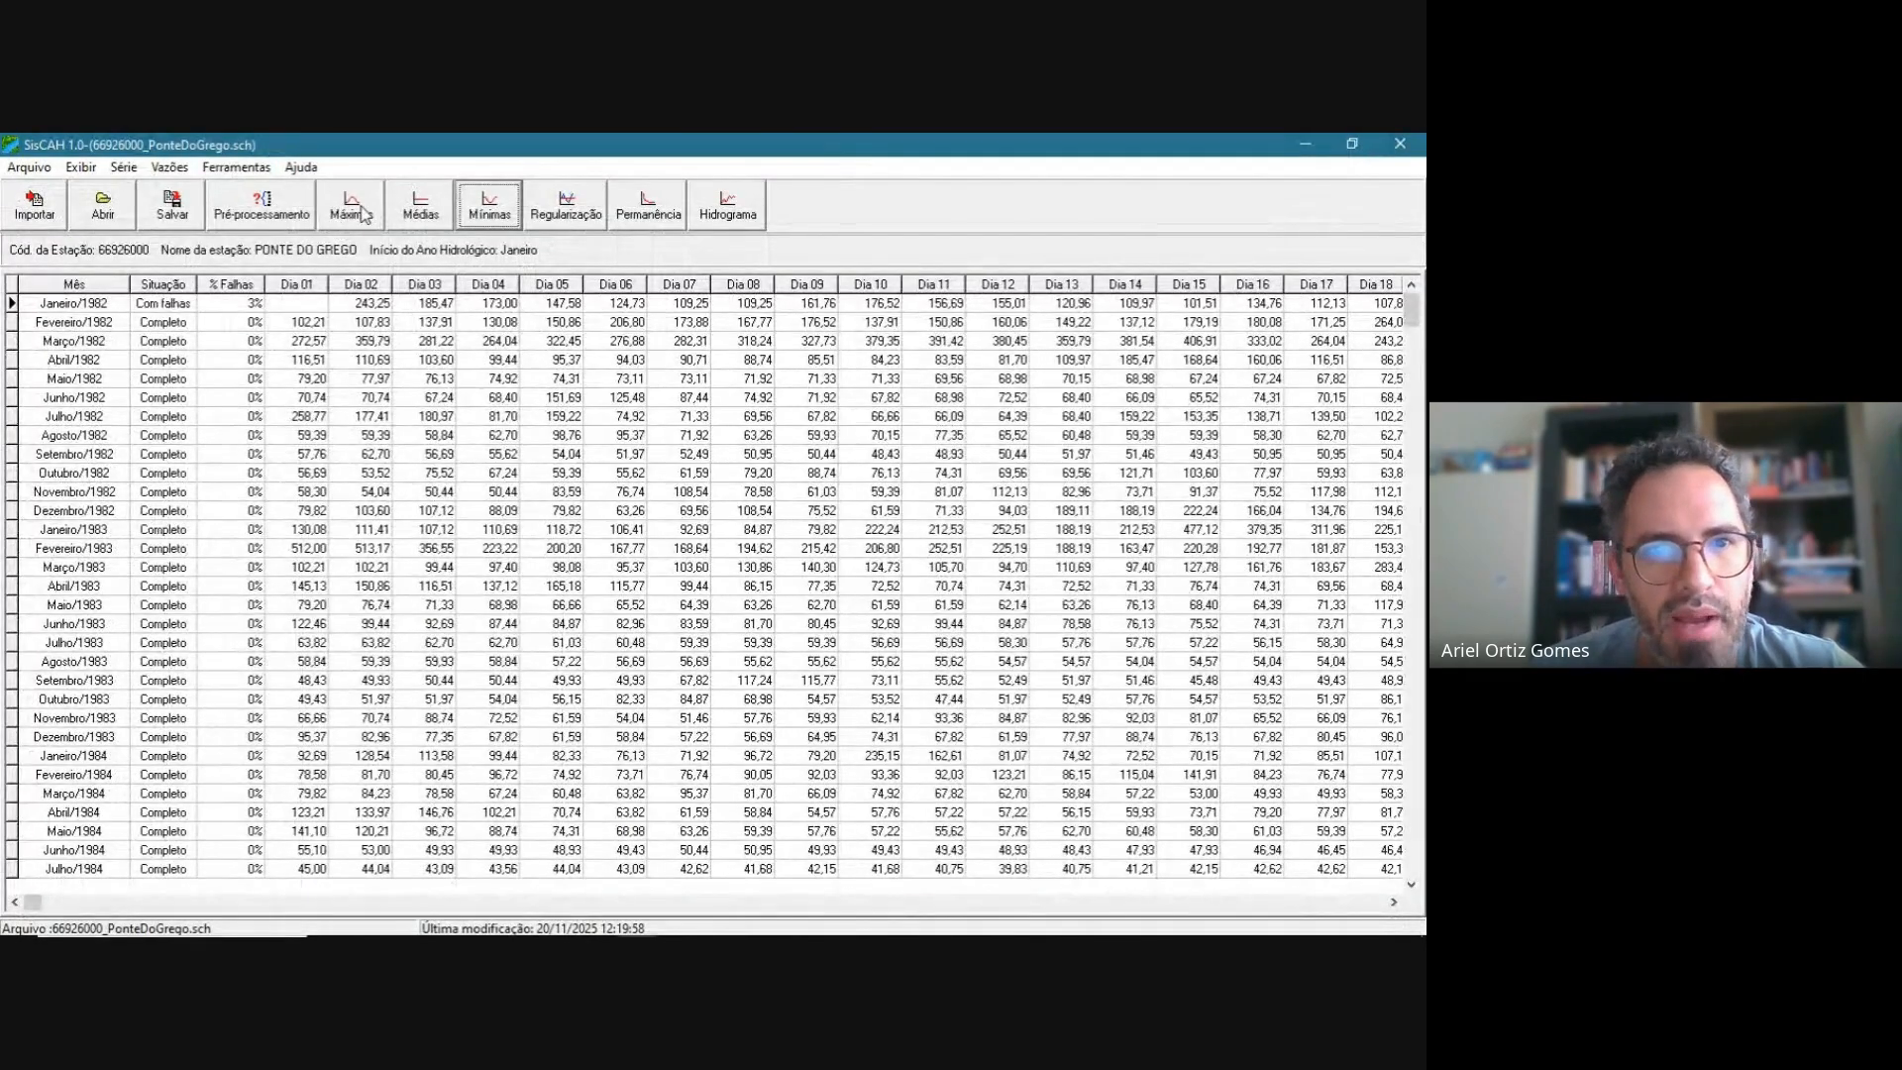
- Compute the station's annual maximum flows and run the statistical analysis of maximum events for a 10-year return period
{"action": "left_click", "coordinate": [362, 212]}
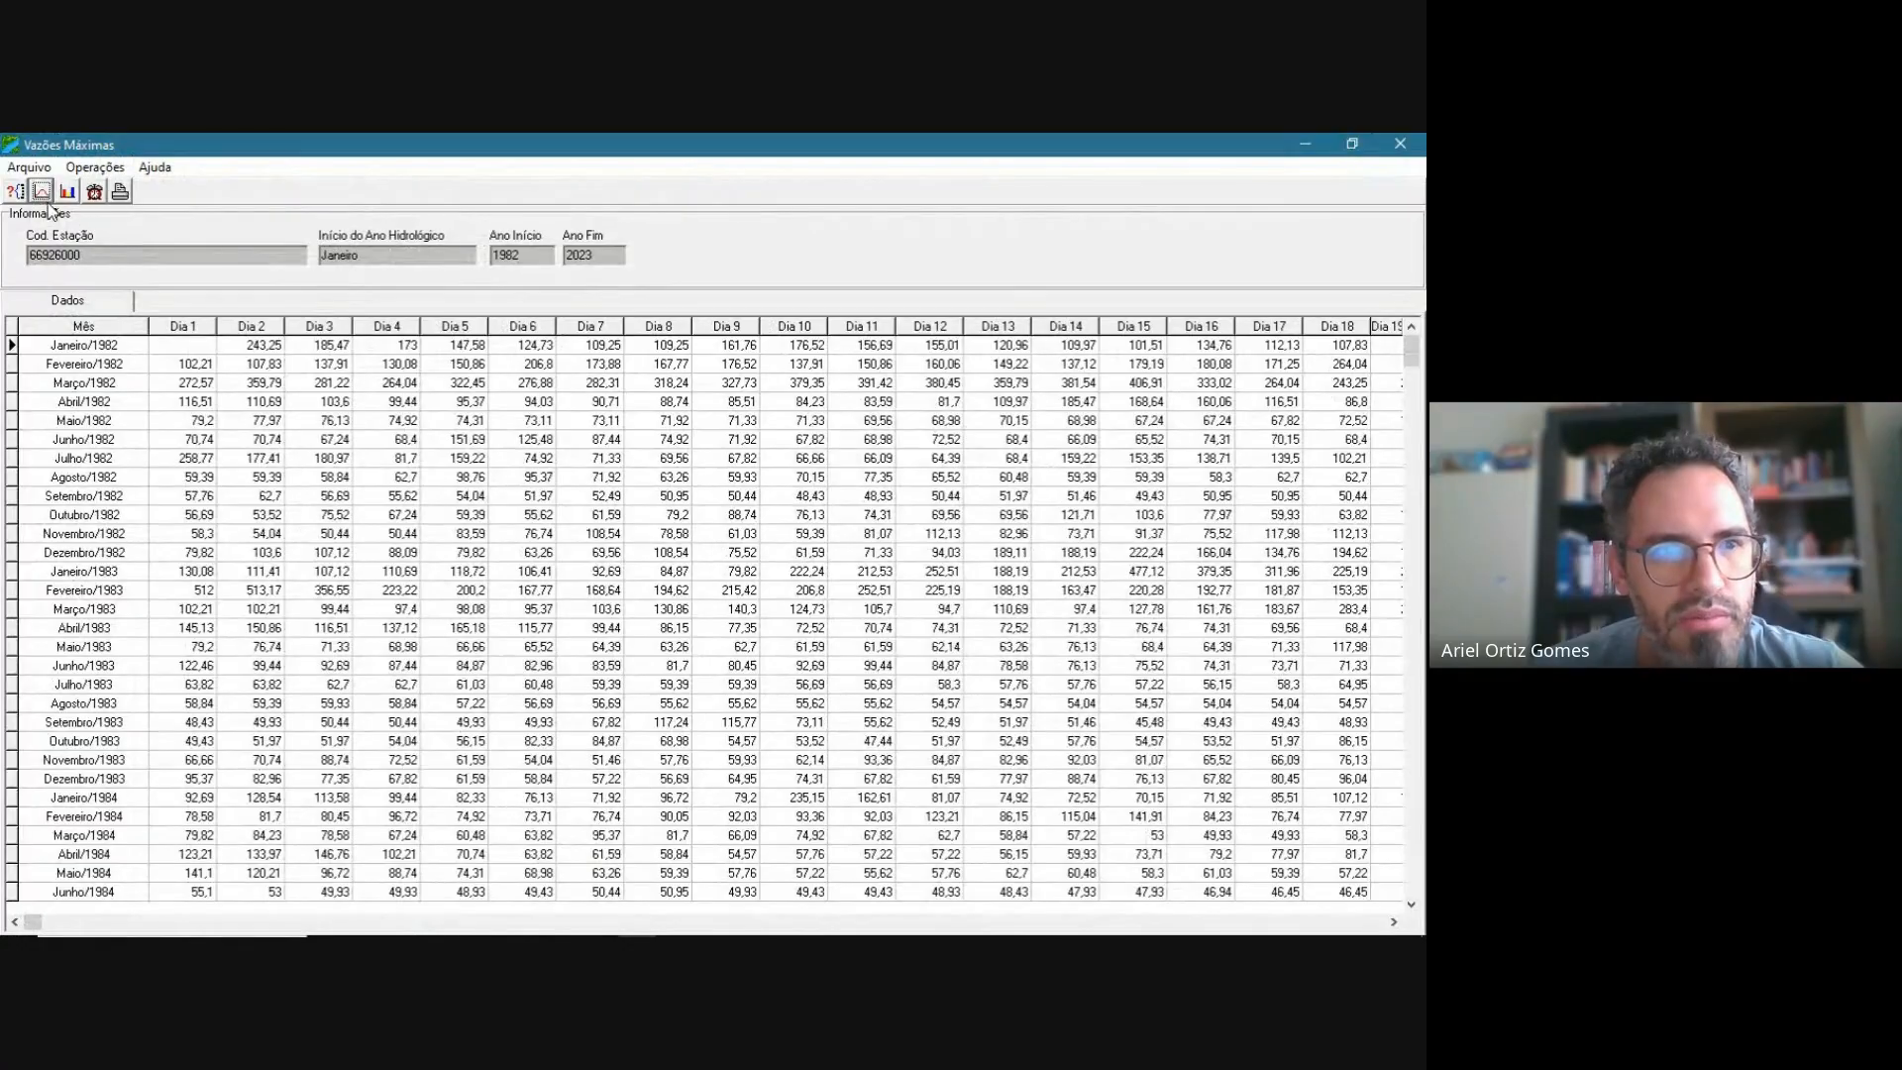
{"action": "left_click", "coordinate": [41, 193]}
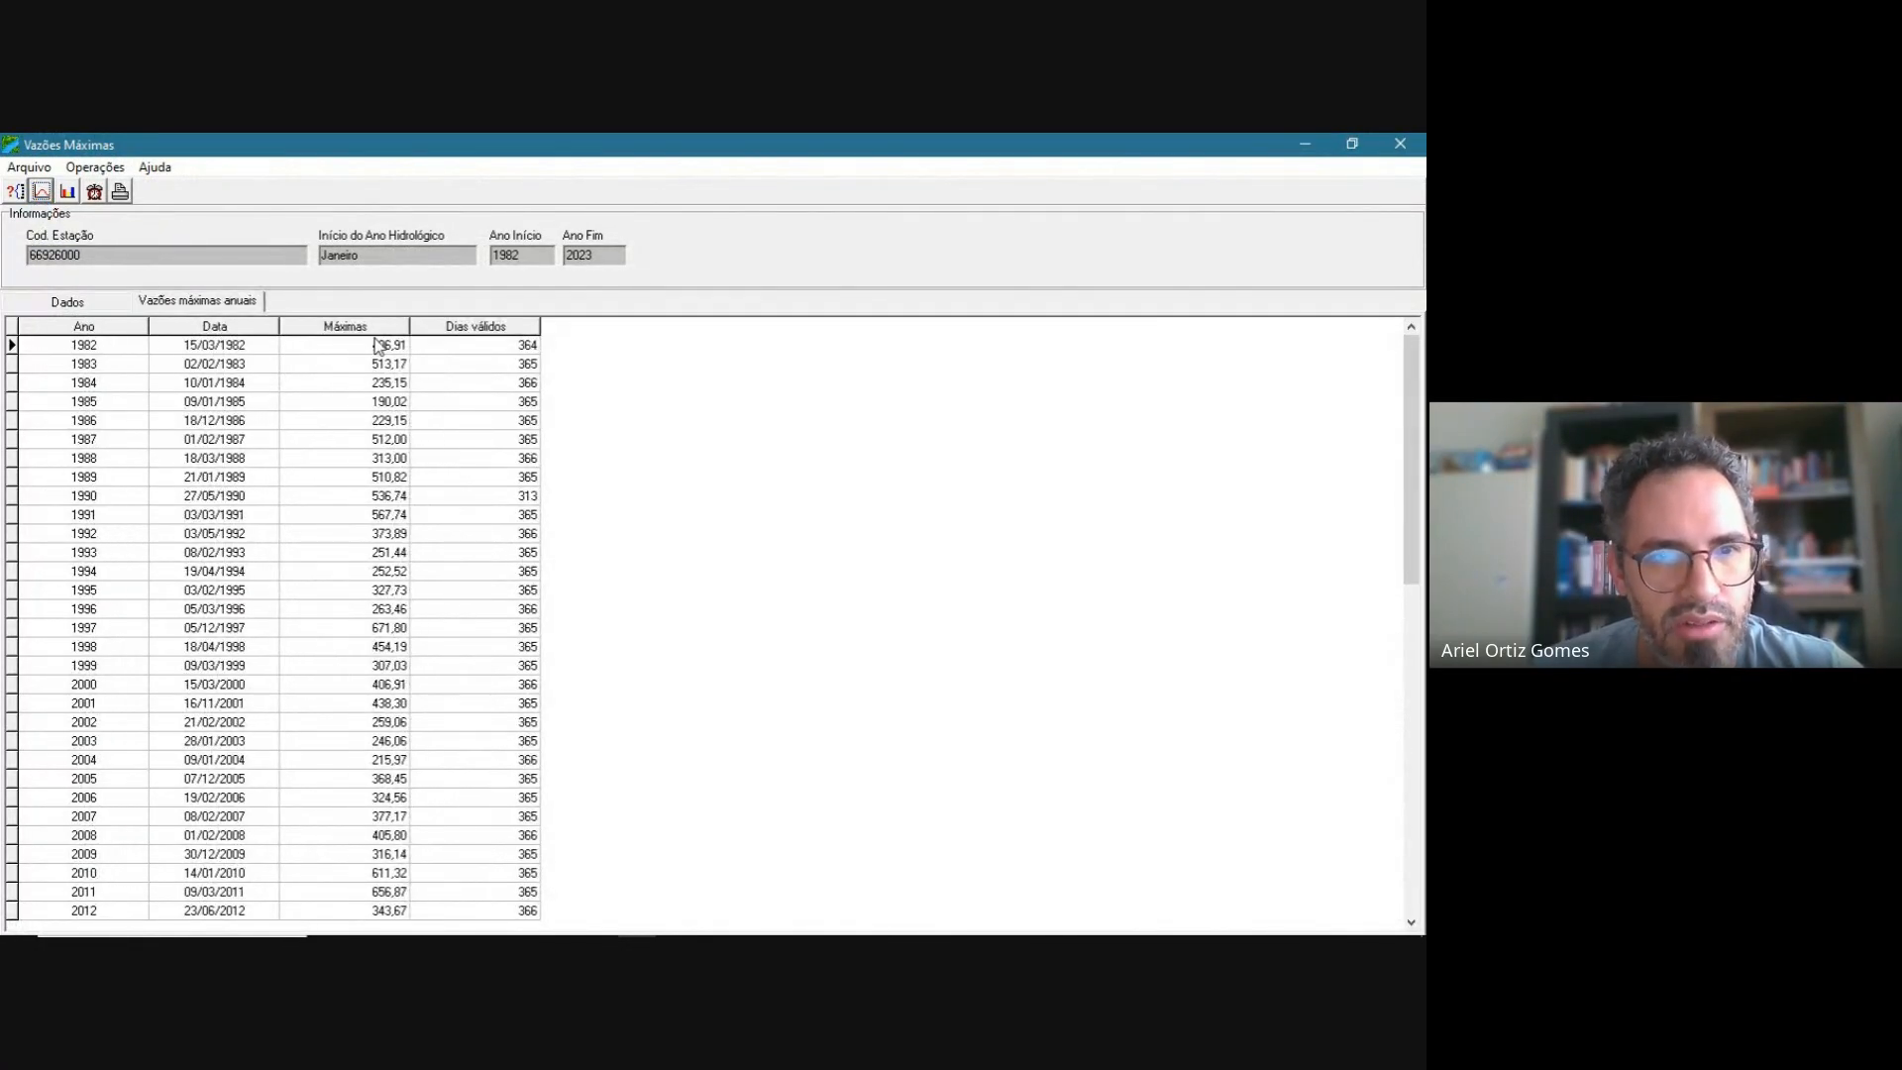
{"action": "left_click", "coordinate": [67, 191]}
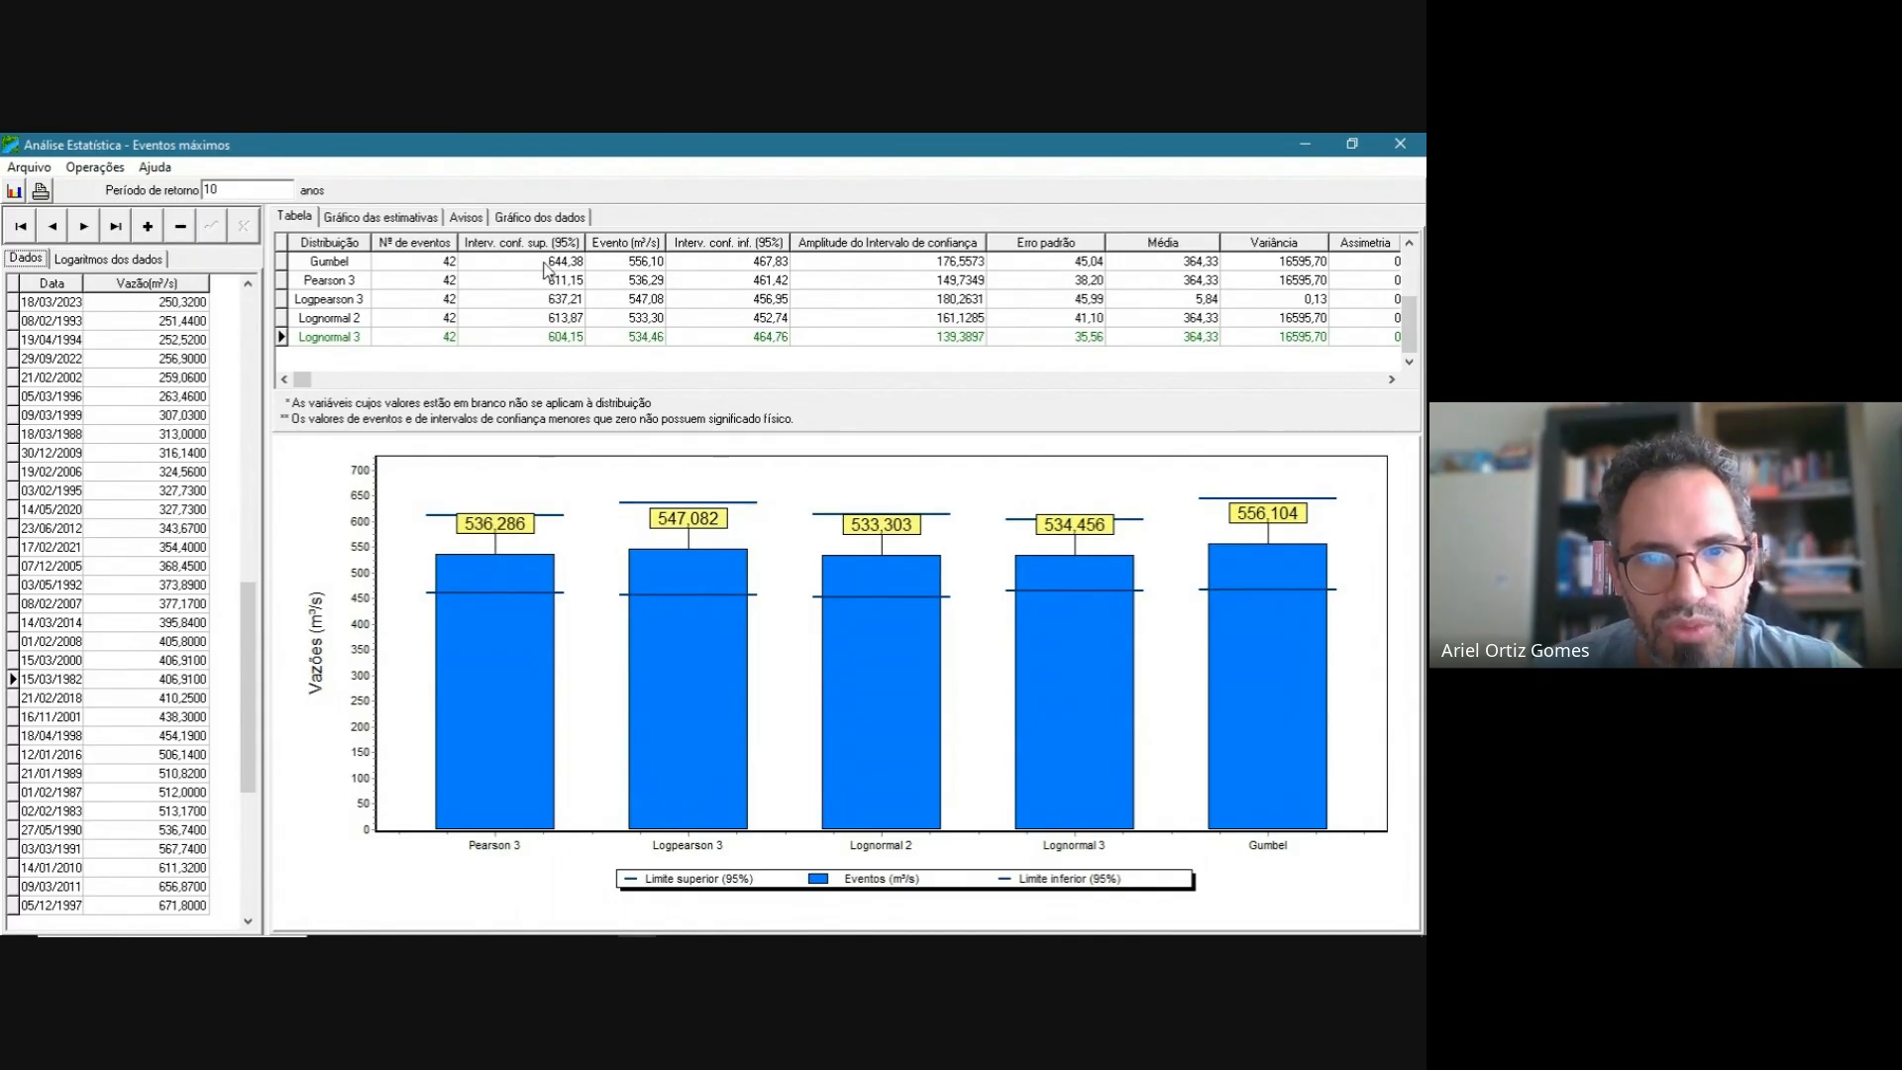
- View the Gumbel flow versus return period chart and the maximum flow data series plot, and return to the distribution table
{"action": "left_click", "coordinate": [386, 218]}
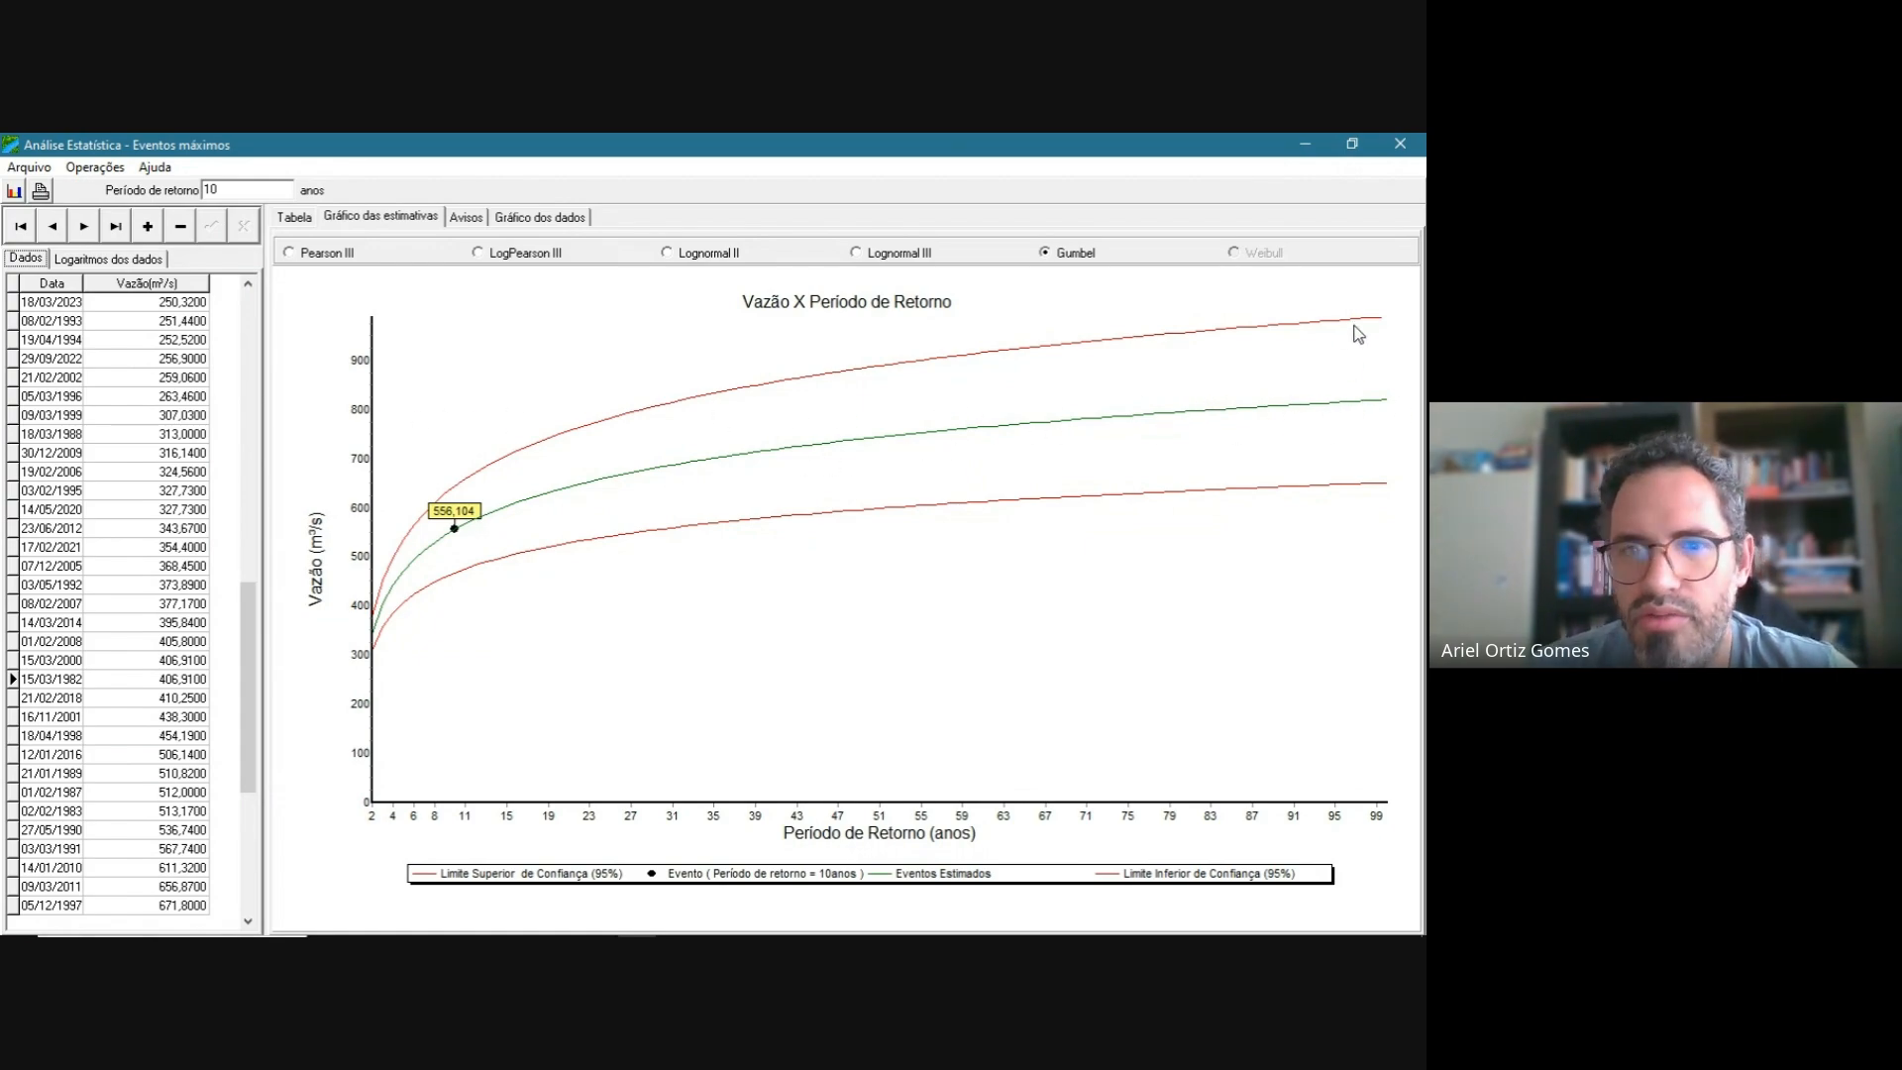
{"action": "left_click", "coordinate": [531, 220]}
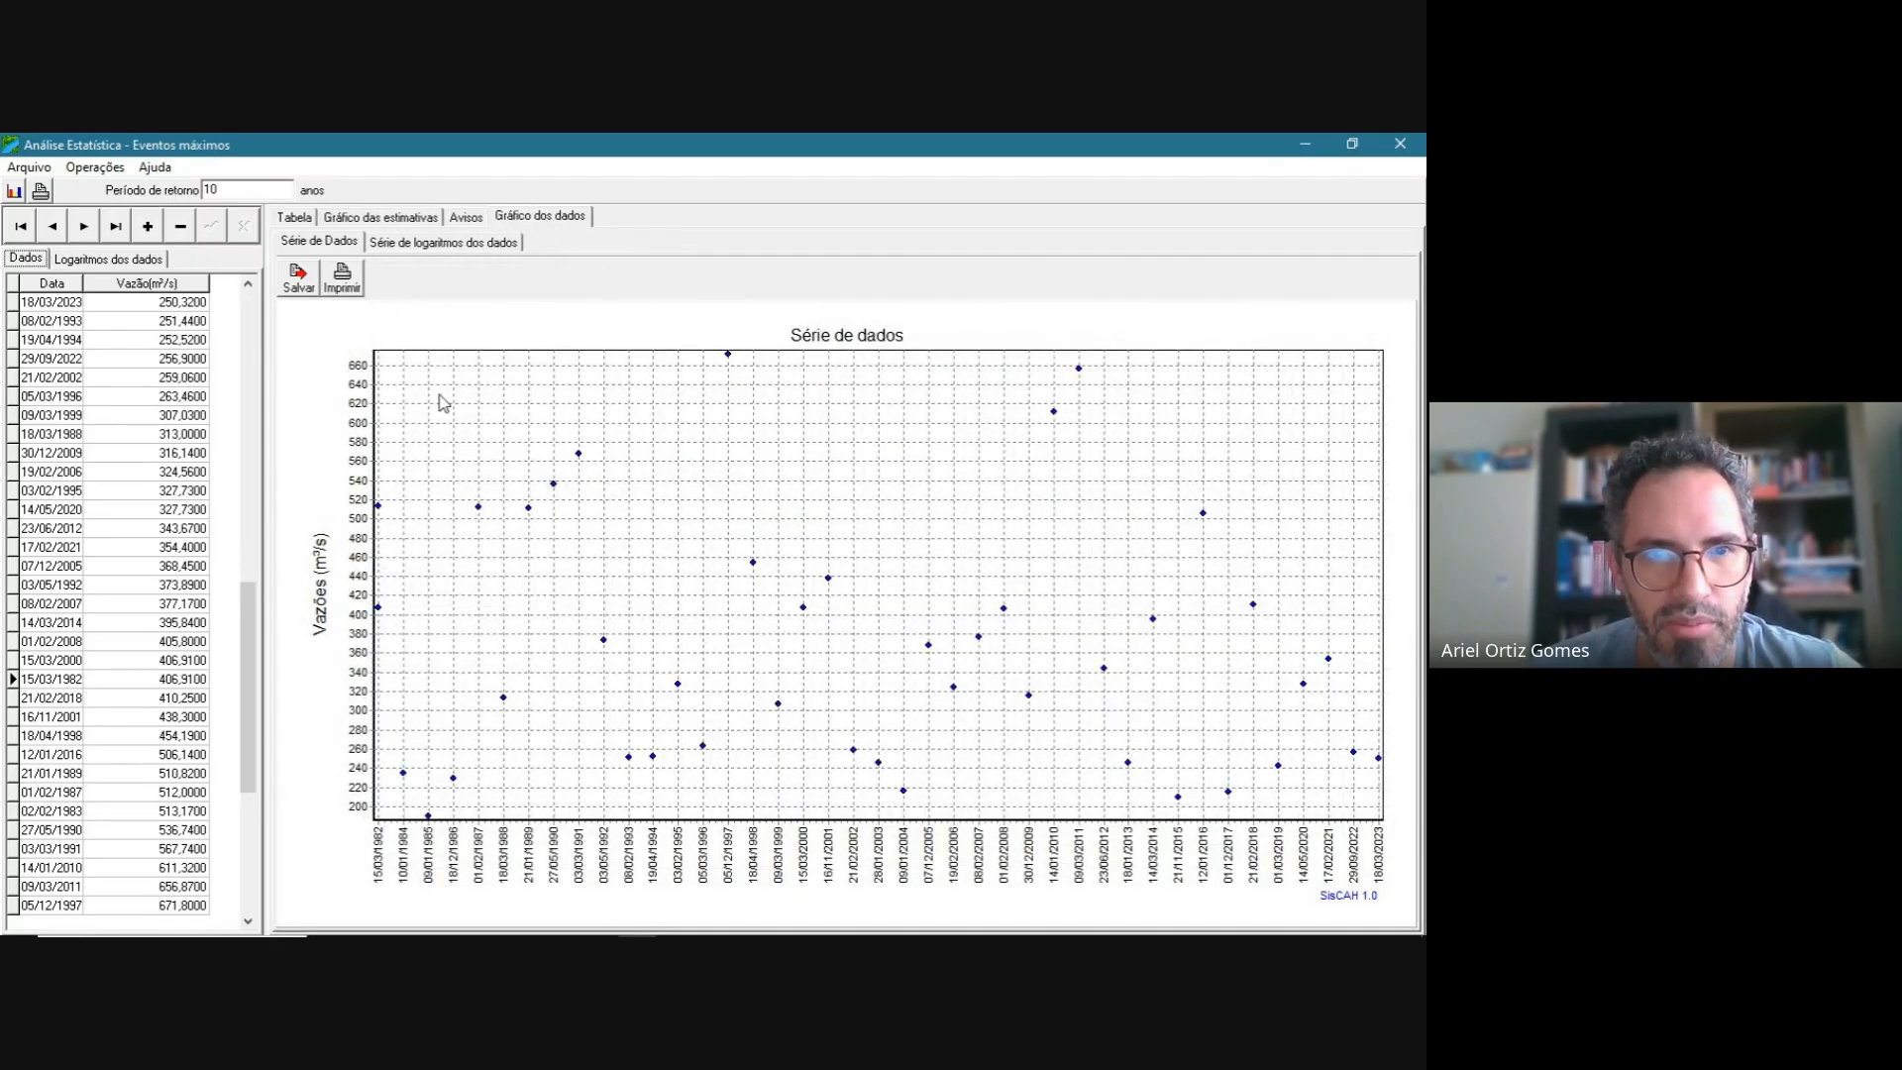
{"action": "left_click", "coordinate": [301, 219]}
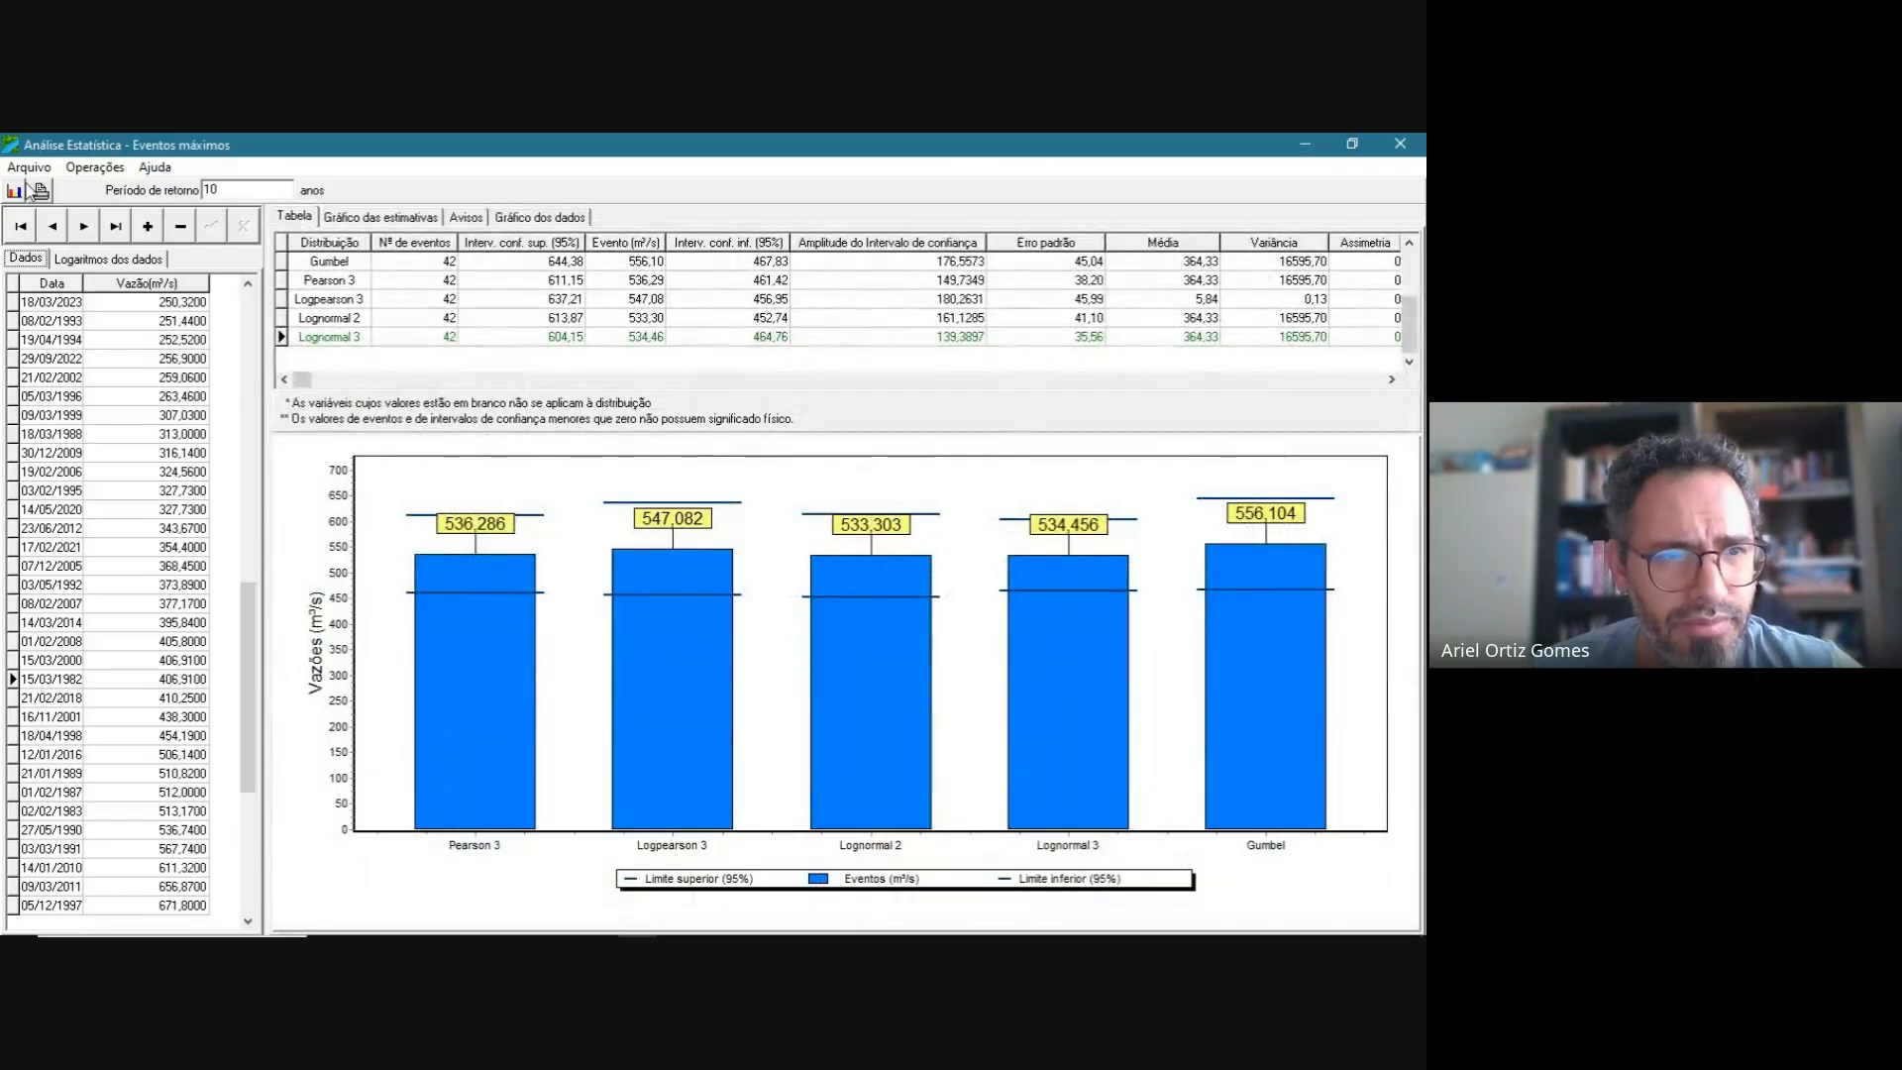
- Check the export options for the maximum-event data and distributions, and close the maximum flow analysis
{"action": "left_click", "coordinate": [29, 167]}
{"action": "mouse_move", "coordinate": [49, 193]}
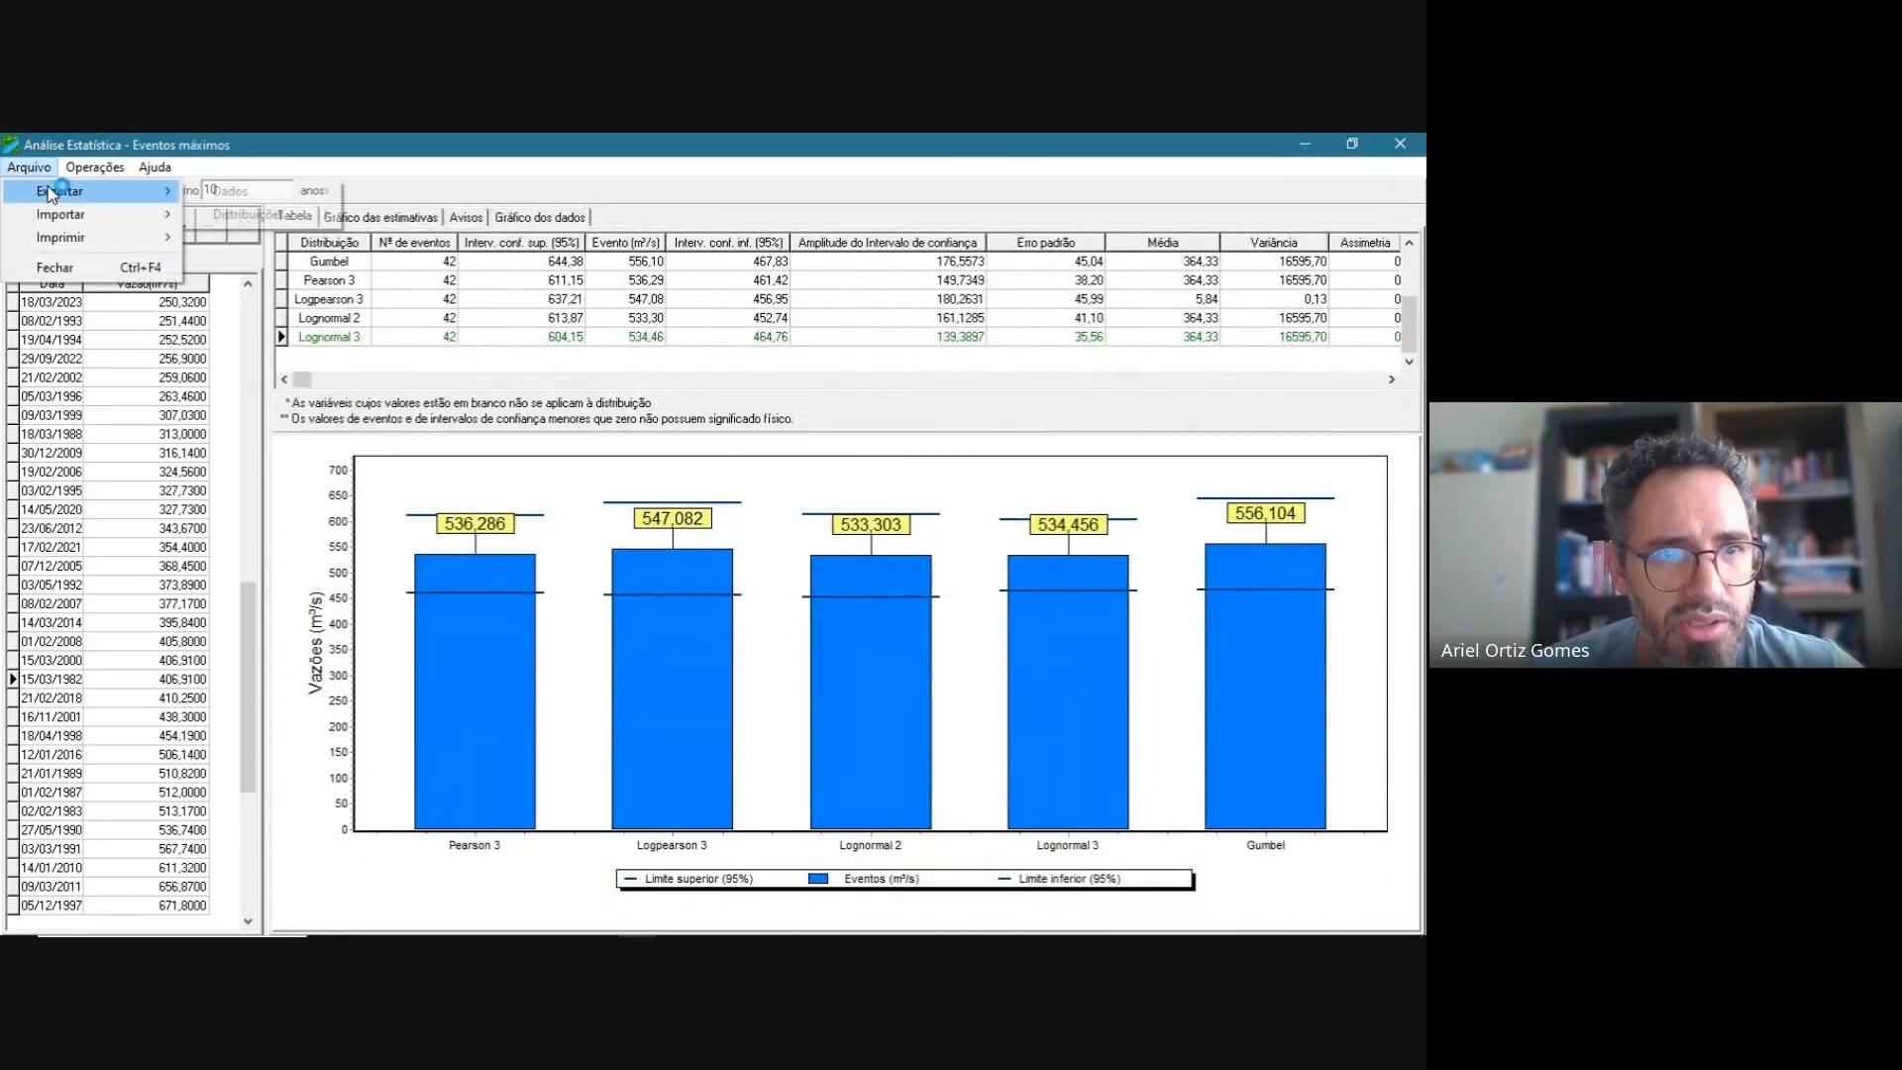
{"action": "mouse_move", "coordinate": [260, 194]}
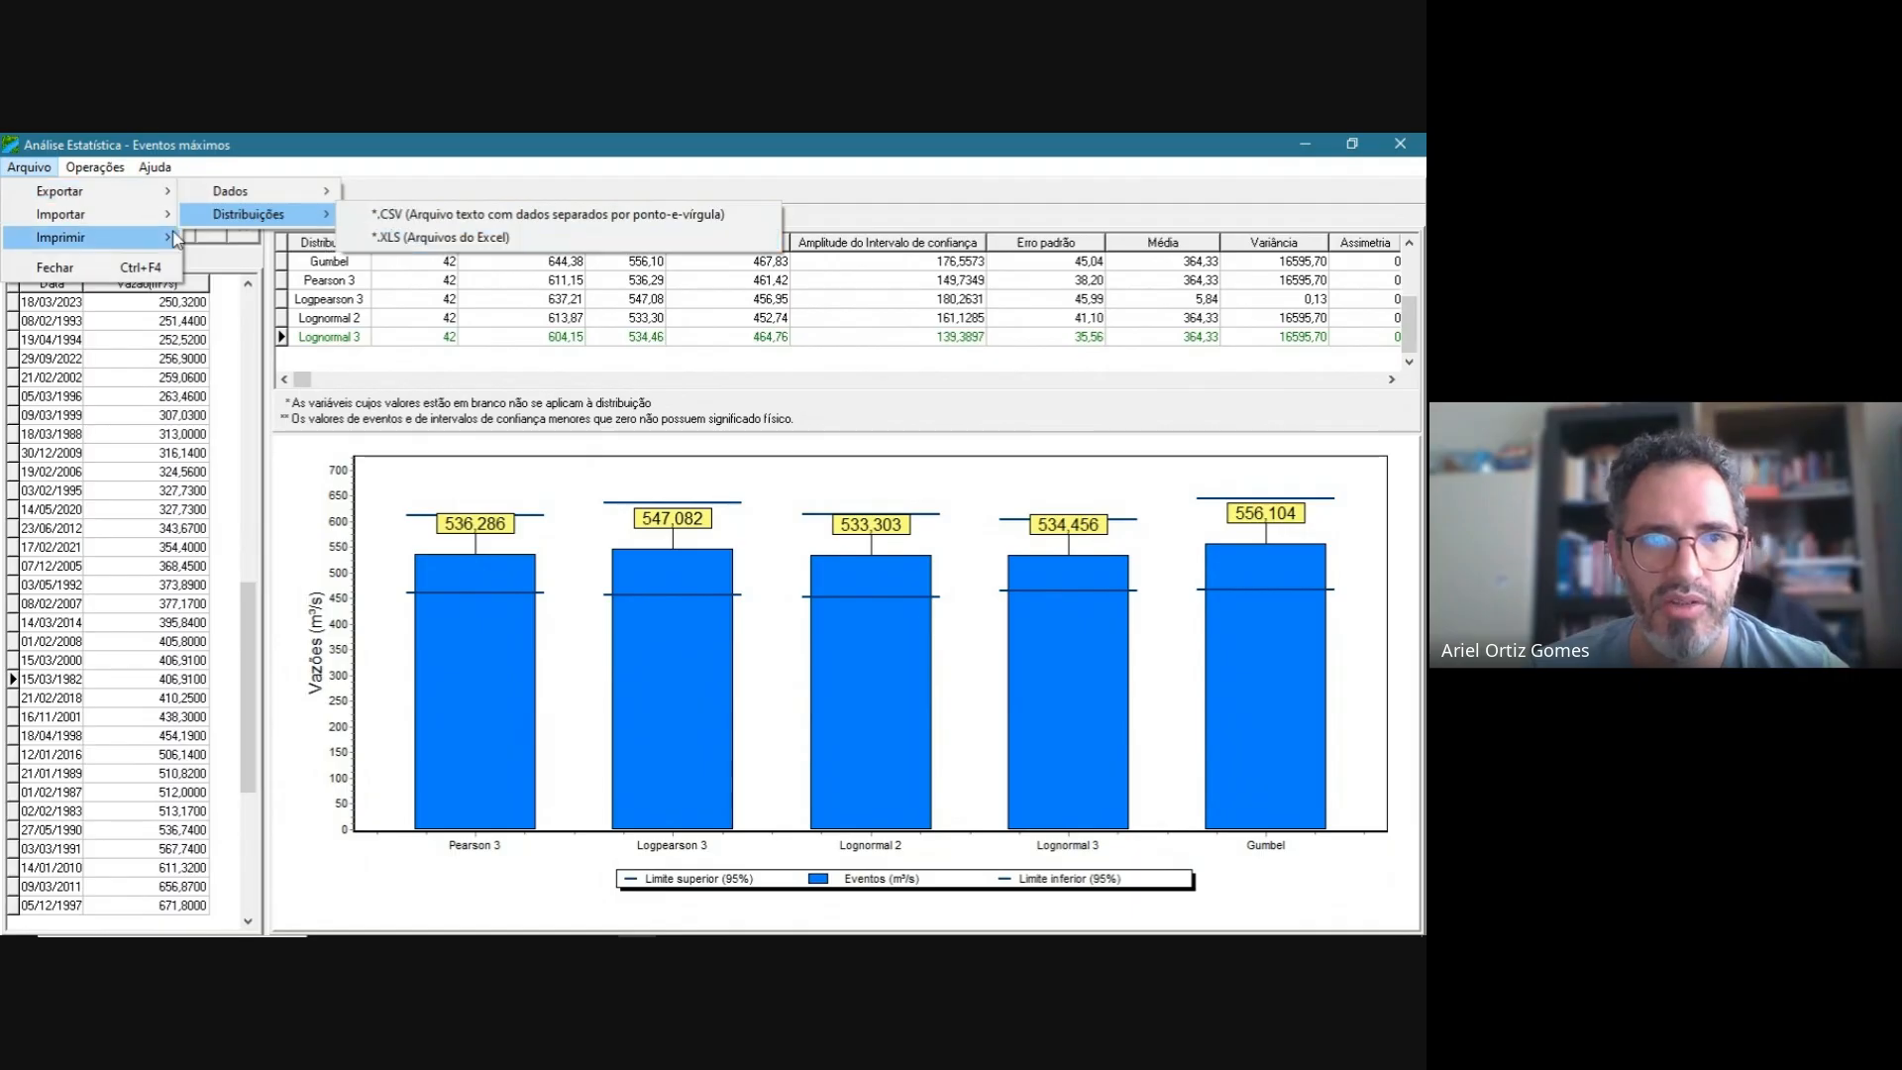
{"action": "left_click", "coordinate": [144, 213]}
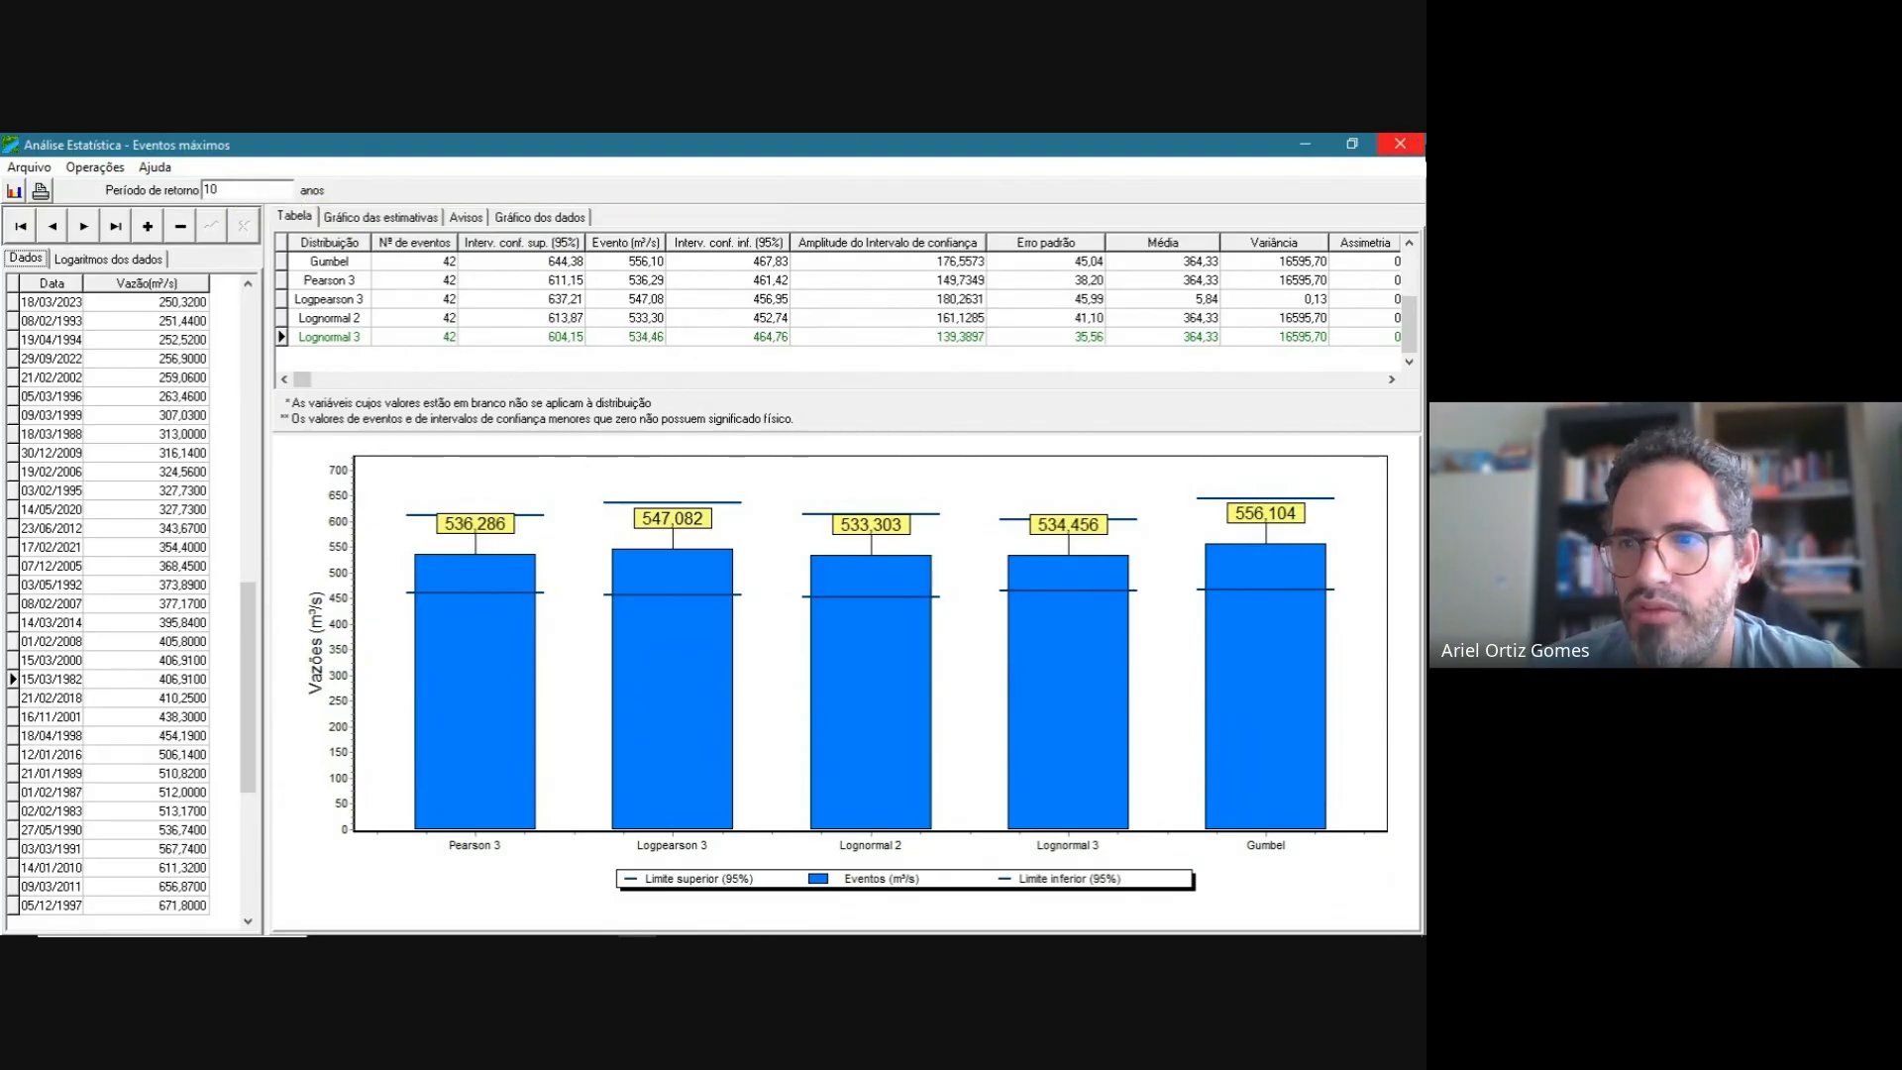
{"action": "left_click", "coordinate": [1399, 145]}
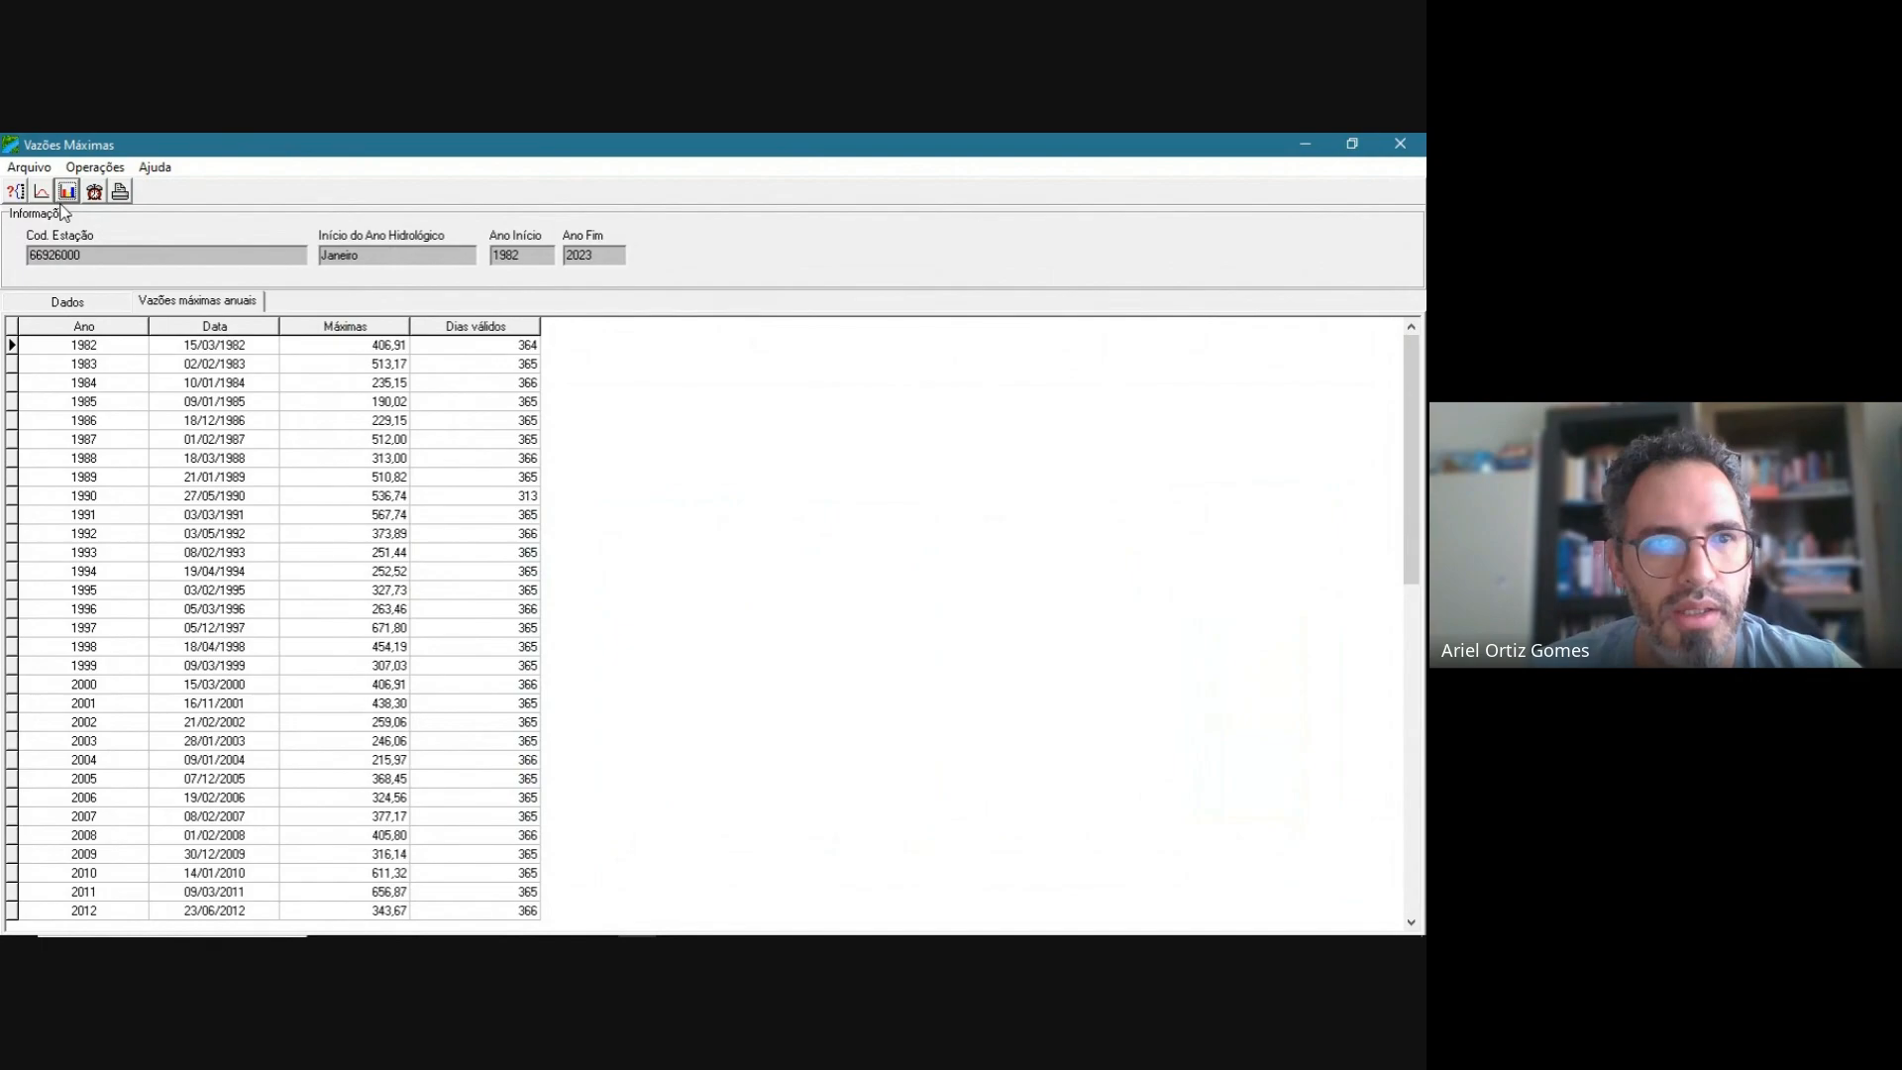
{"action": "left_click", "coordinate": [1400, 145]}
- Compute the annual 7-day minimum flows and run the statistical analysis of minimum events
{"action": "left_click", "coordinate": [489, 205]}
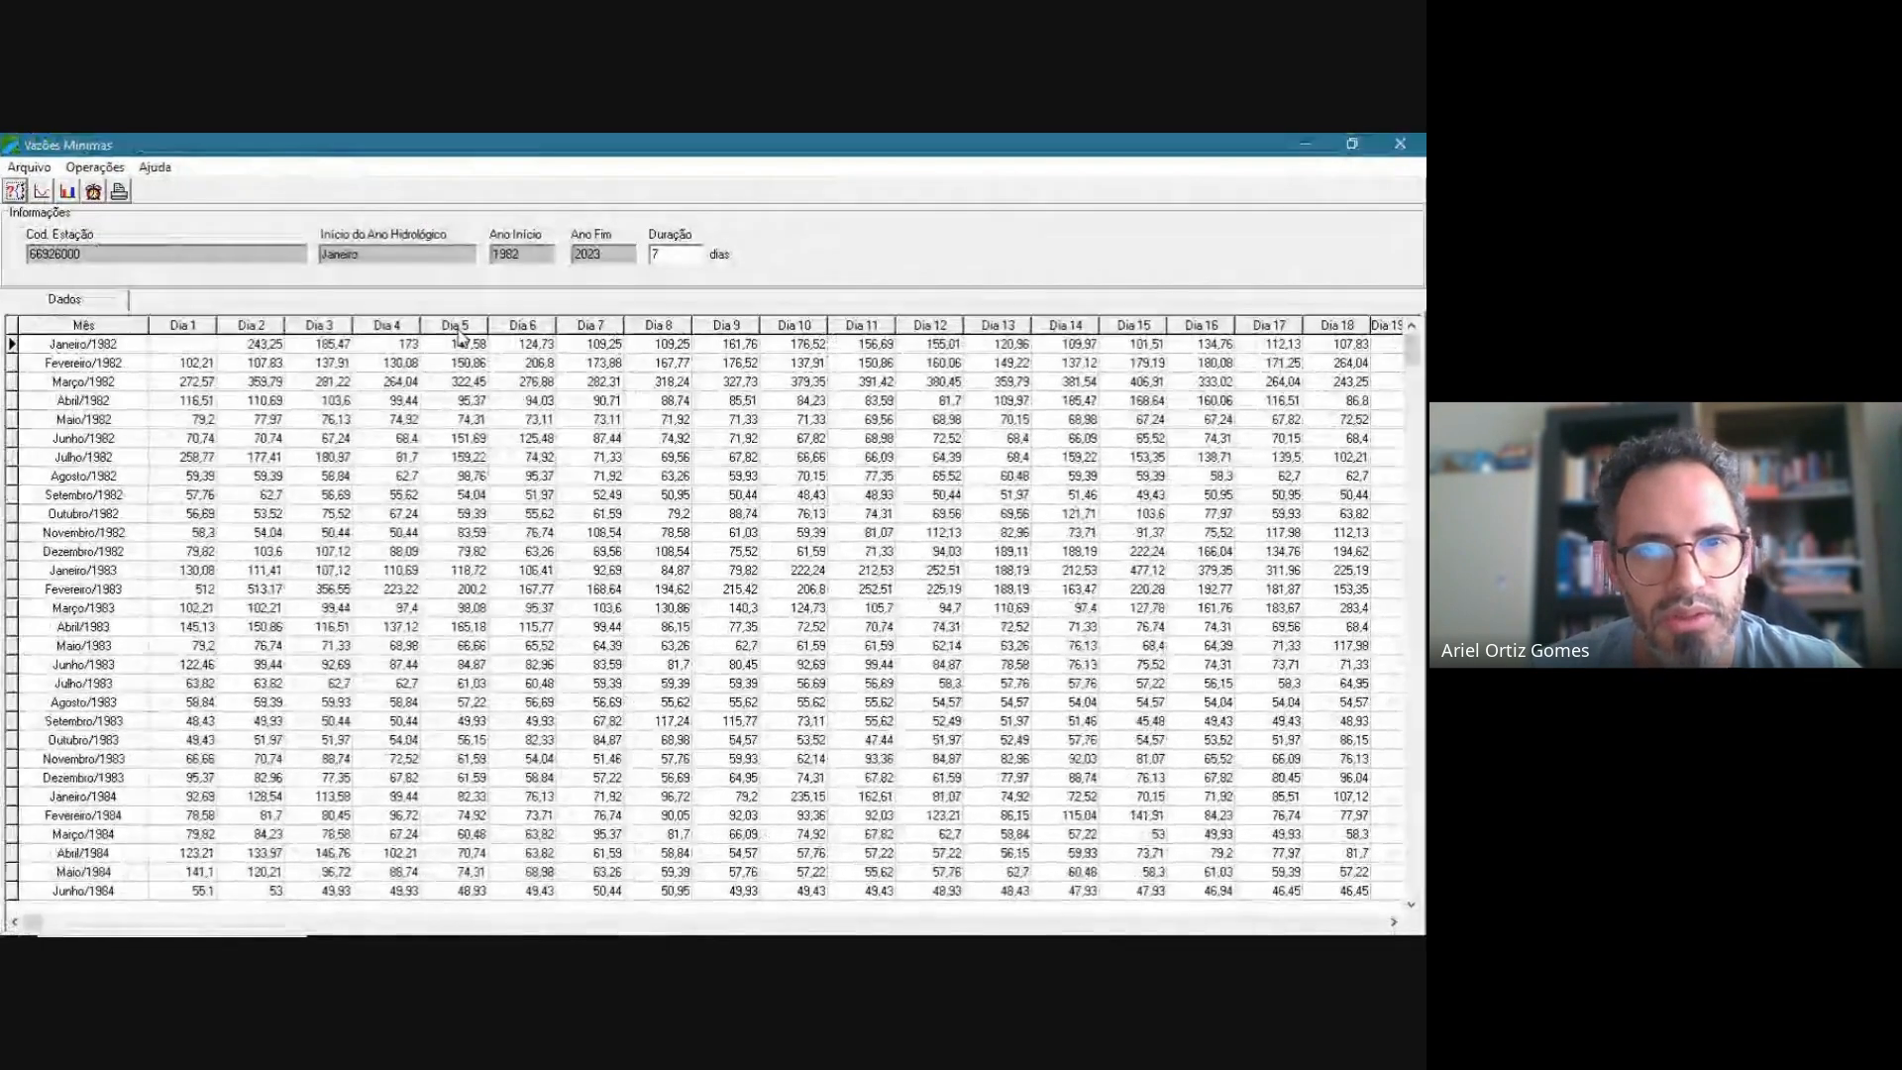
{"action": "left_click", "coordinate": [43, 195]}
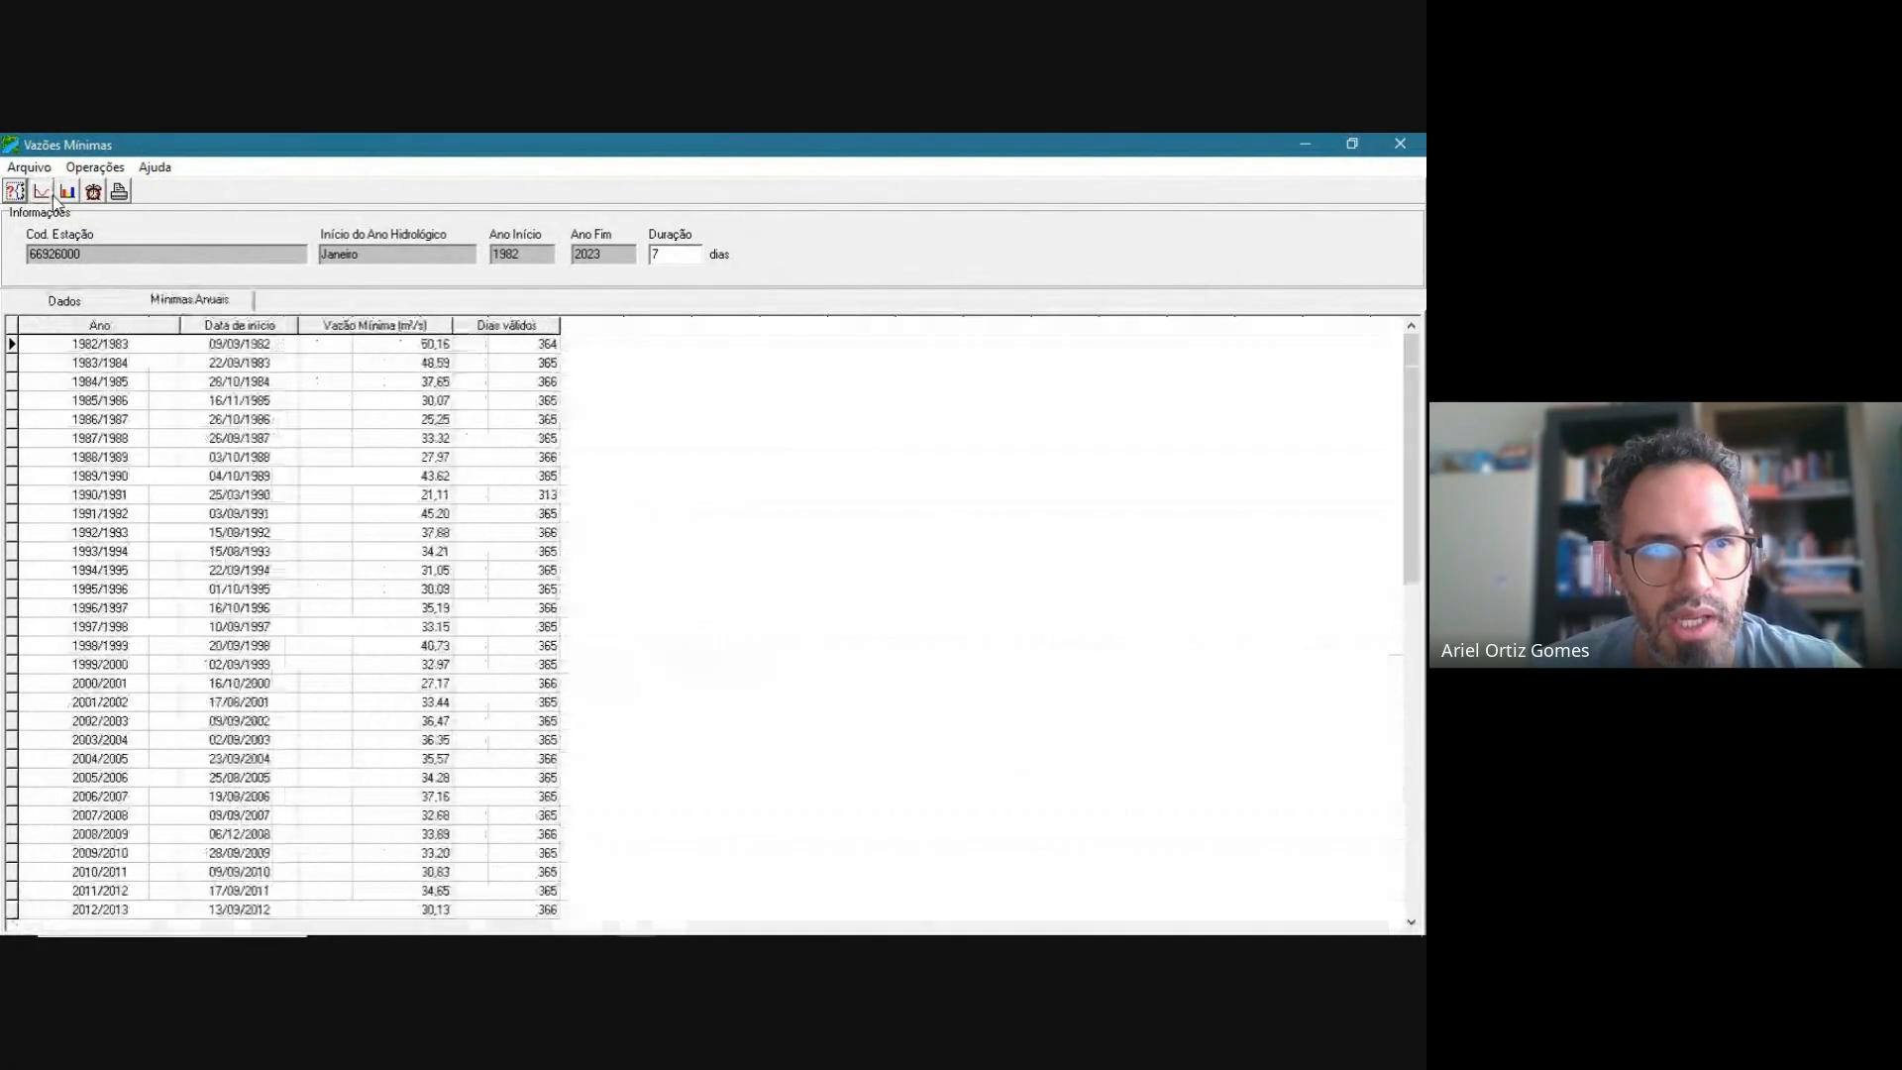
{"action": "left_click", "coordinate": [67, 194]}
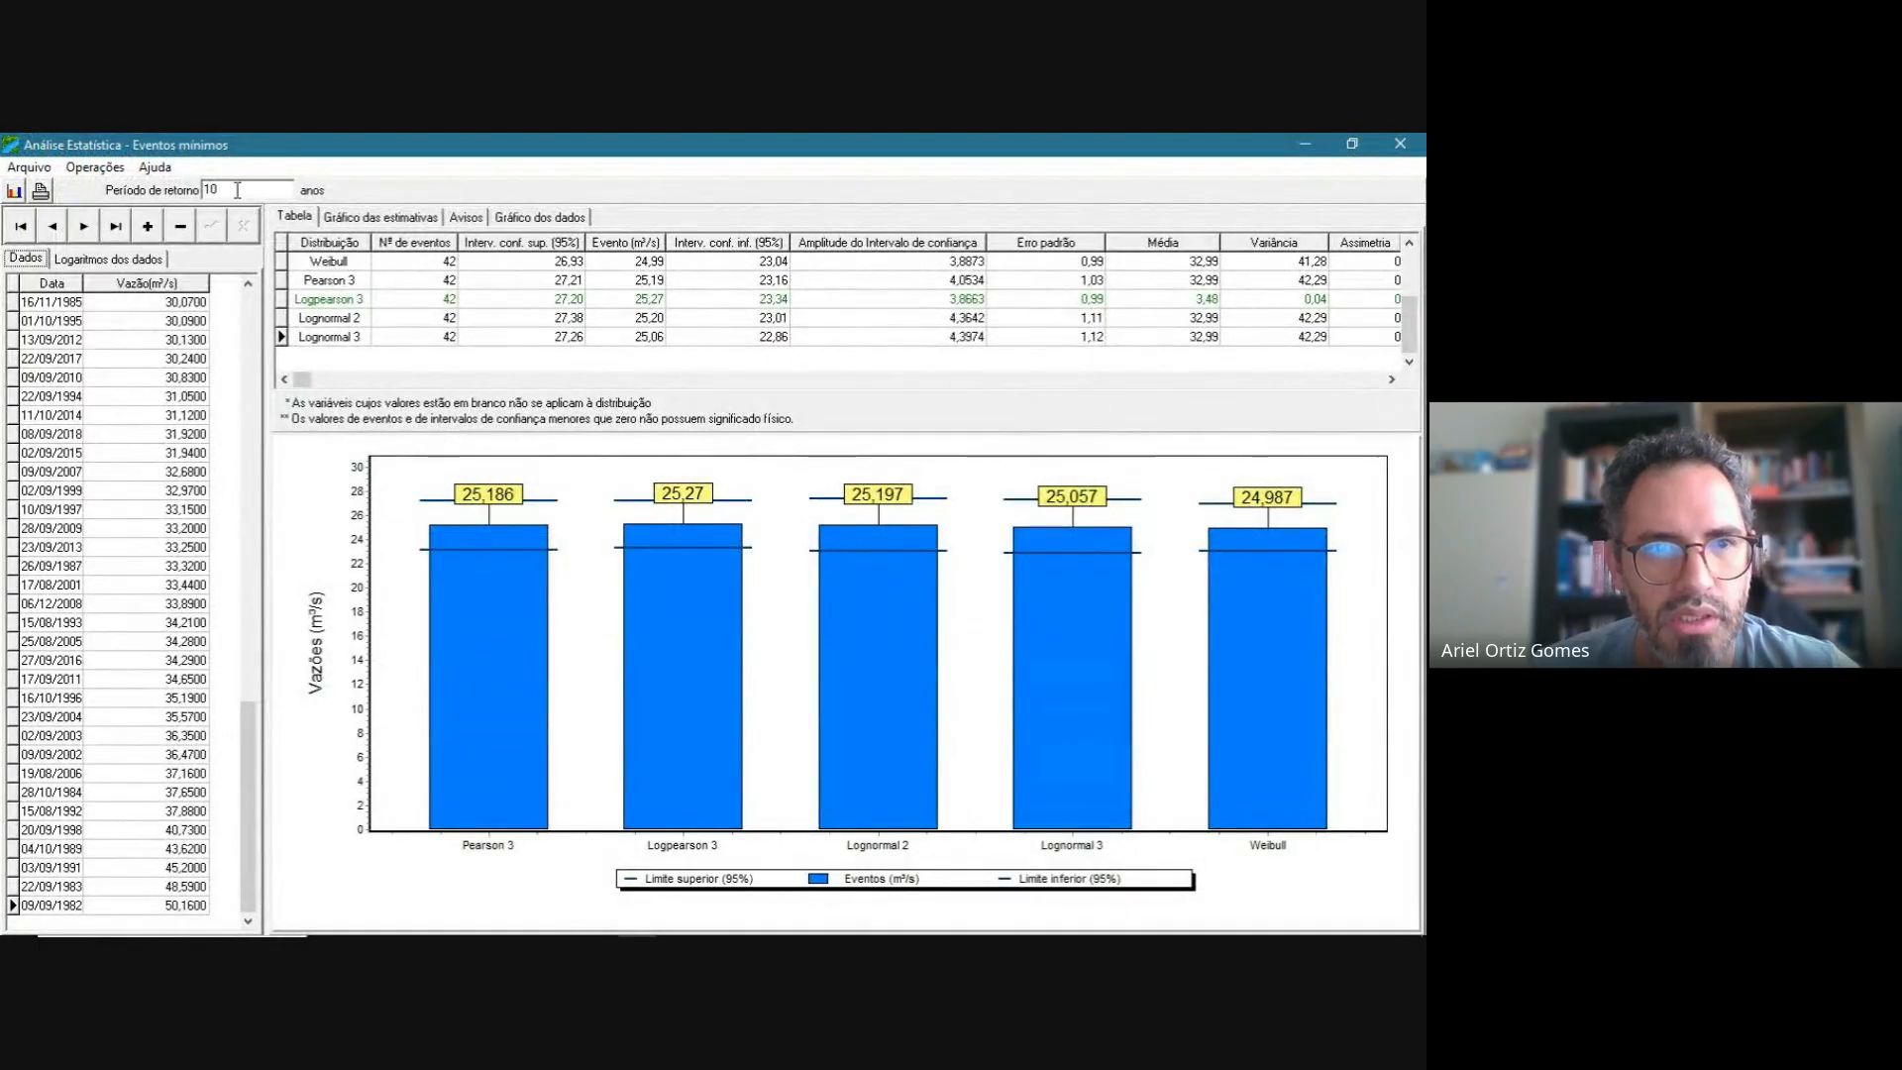
- Recalculate the minimum-event estimates for a 100-year return period and close the minimum flow analysis
{"action": "left_click", "coordinate": [237, 190]}
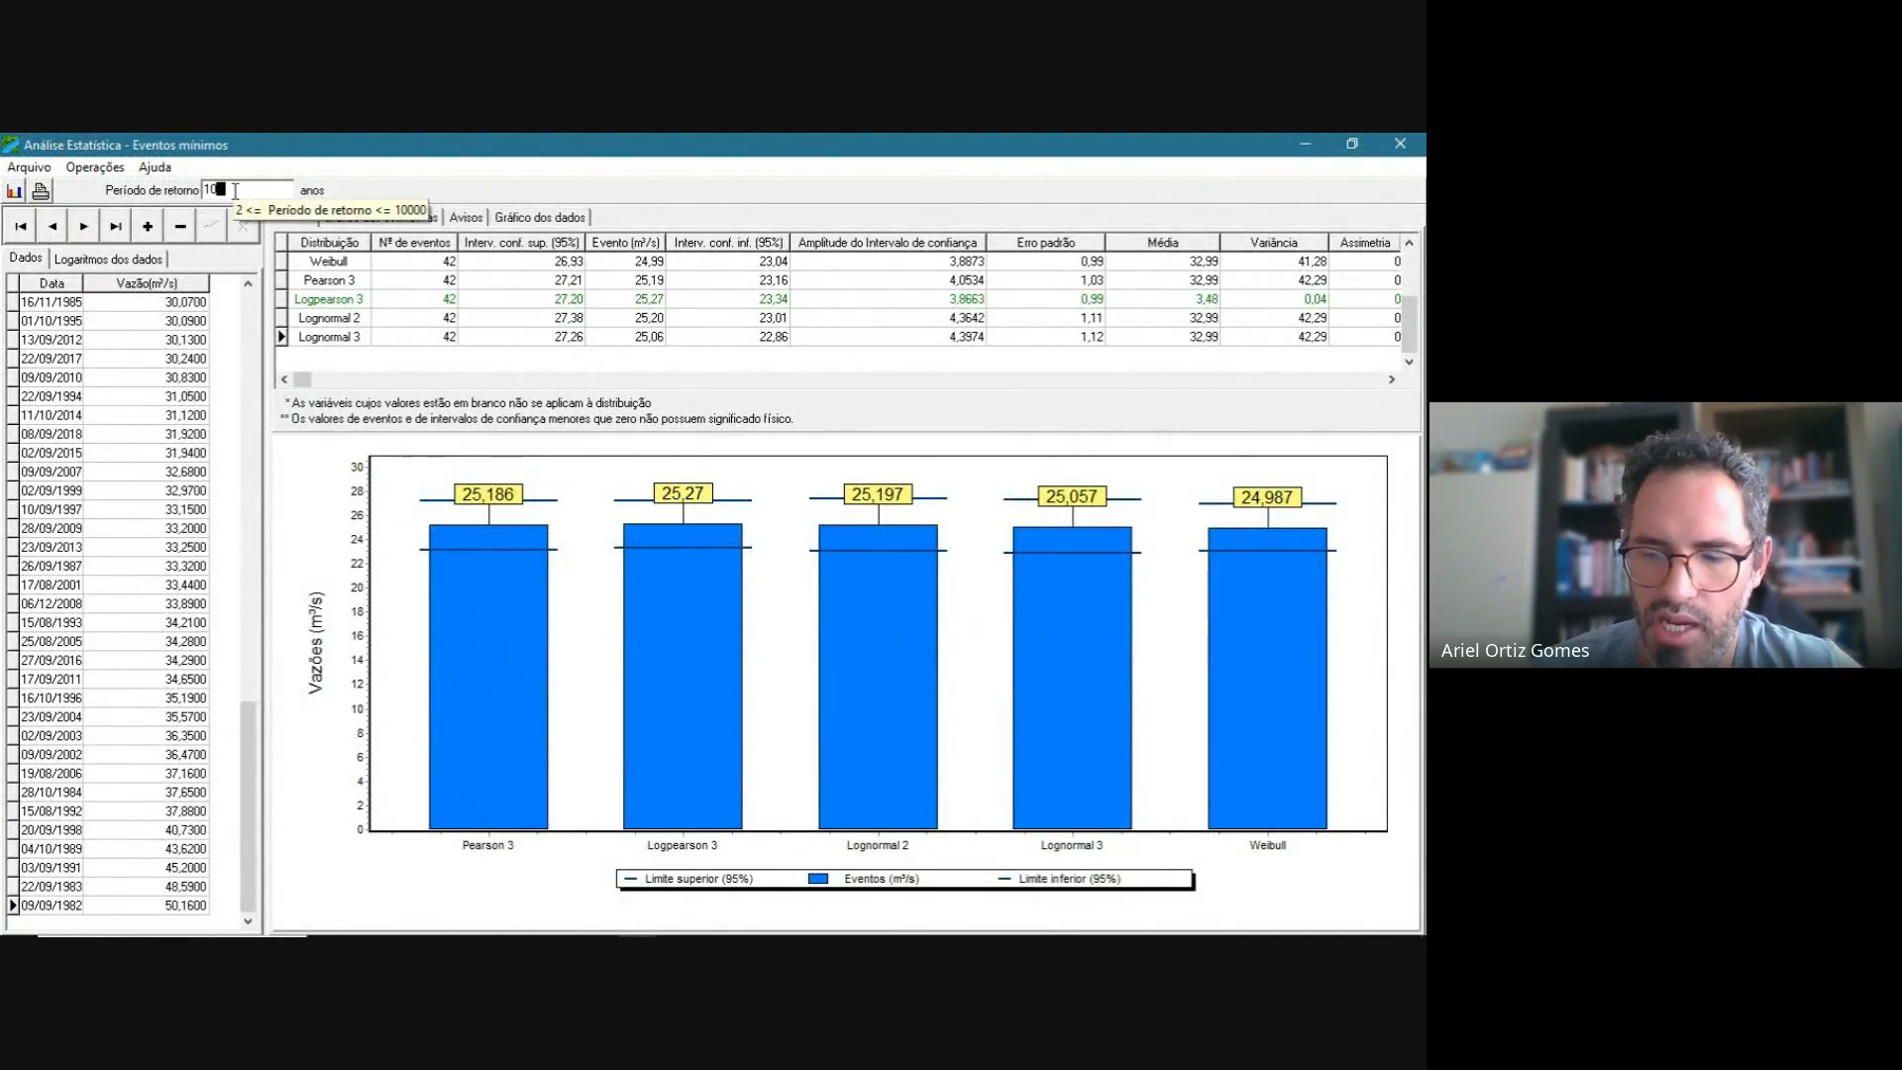
{"action": "type", "text": "0"}
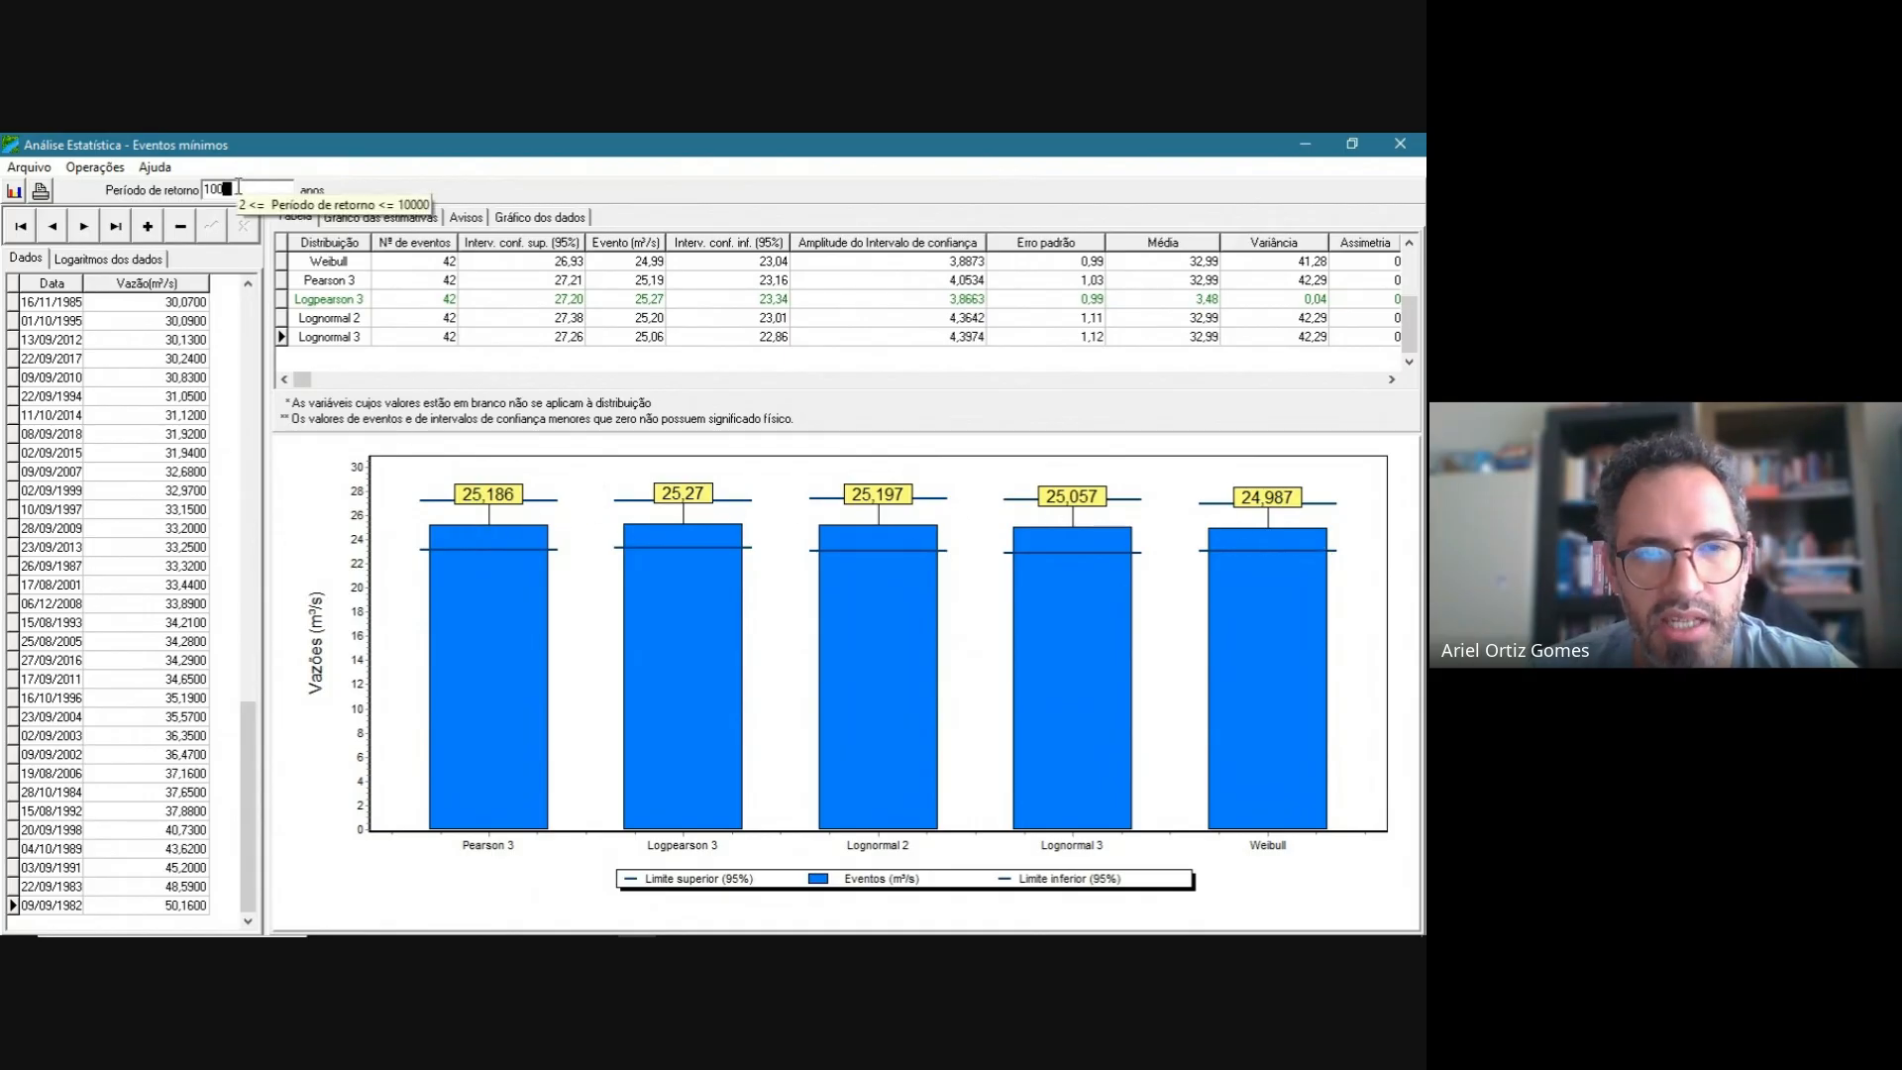
{"action": "key", "text": "Return"}
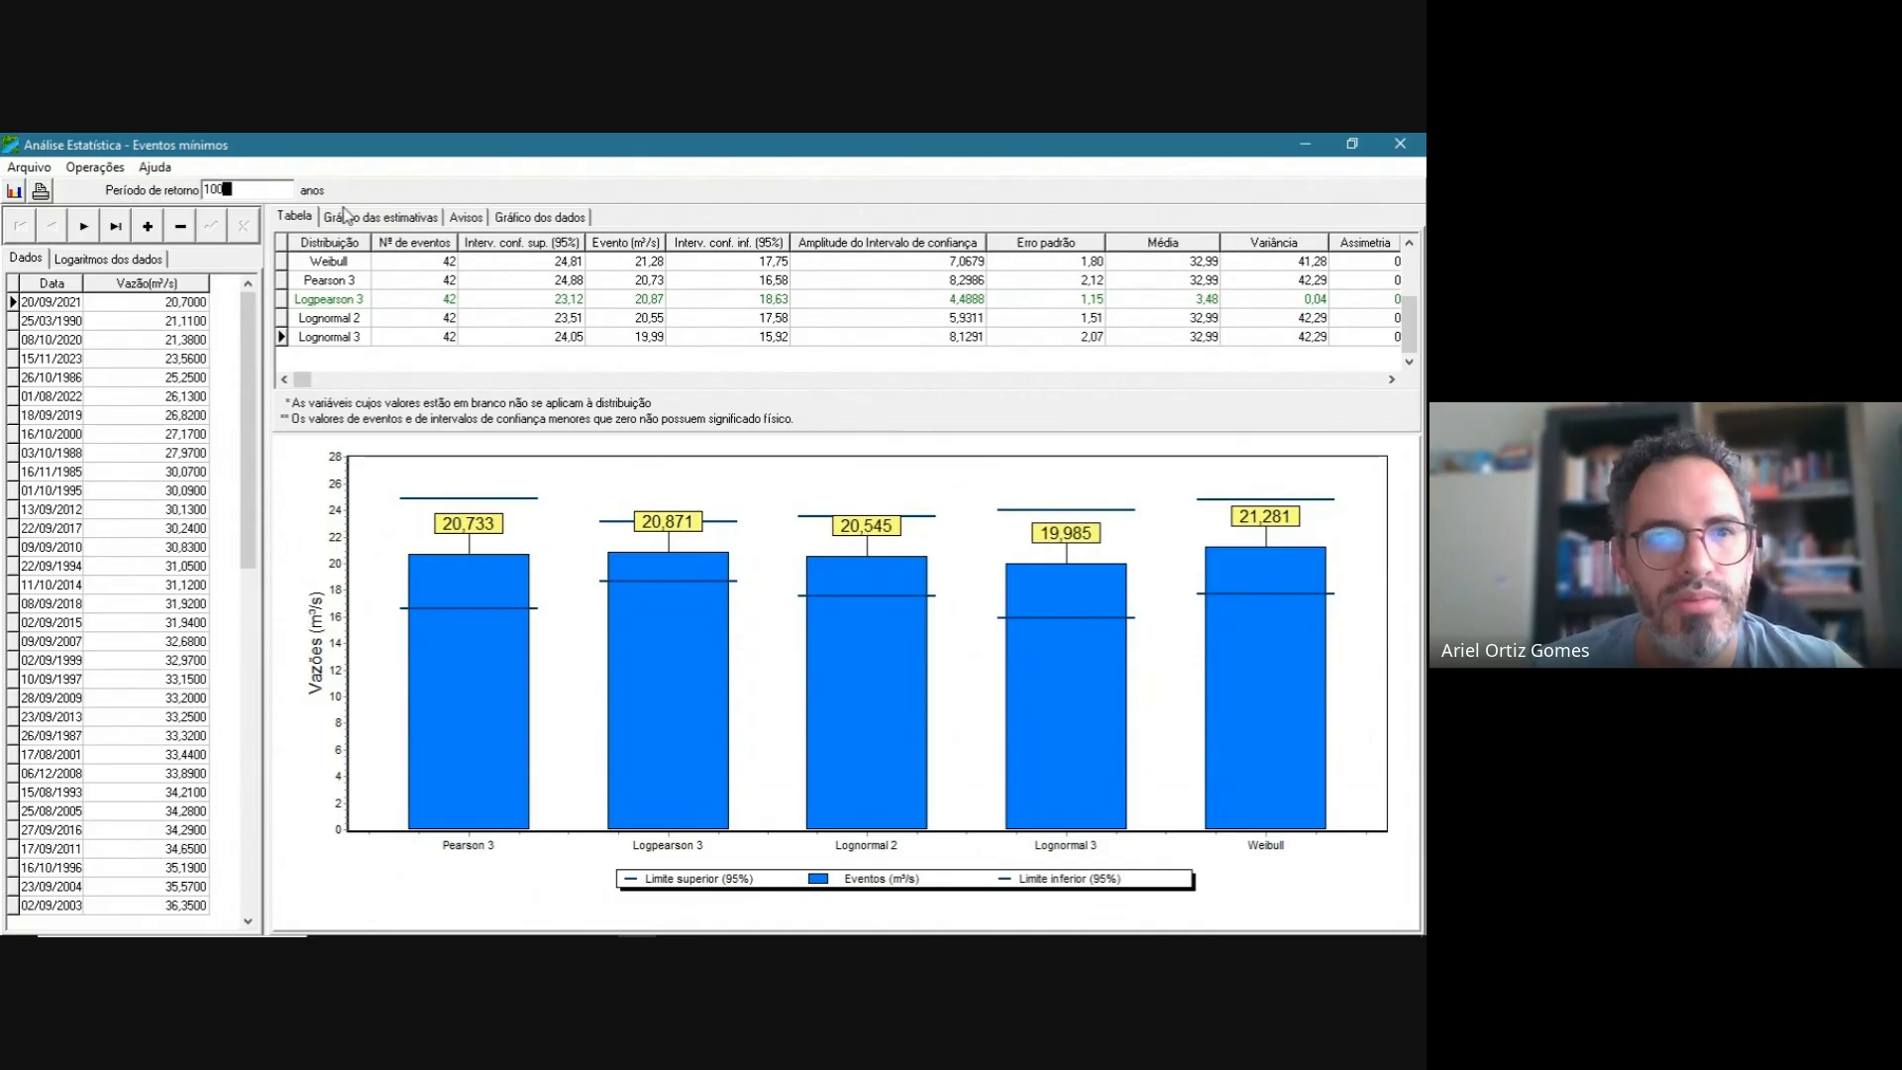
{"action": "double_click", "coordinate": [251, 191]}
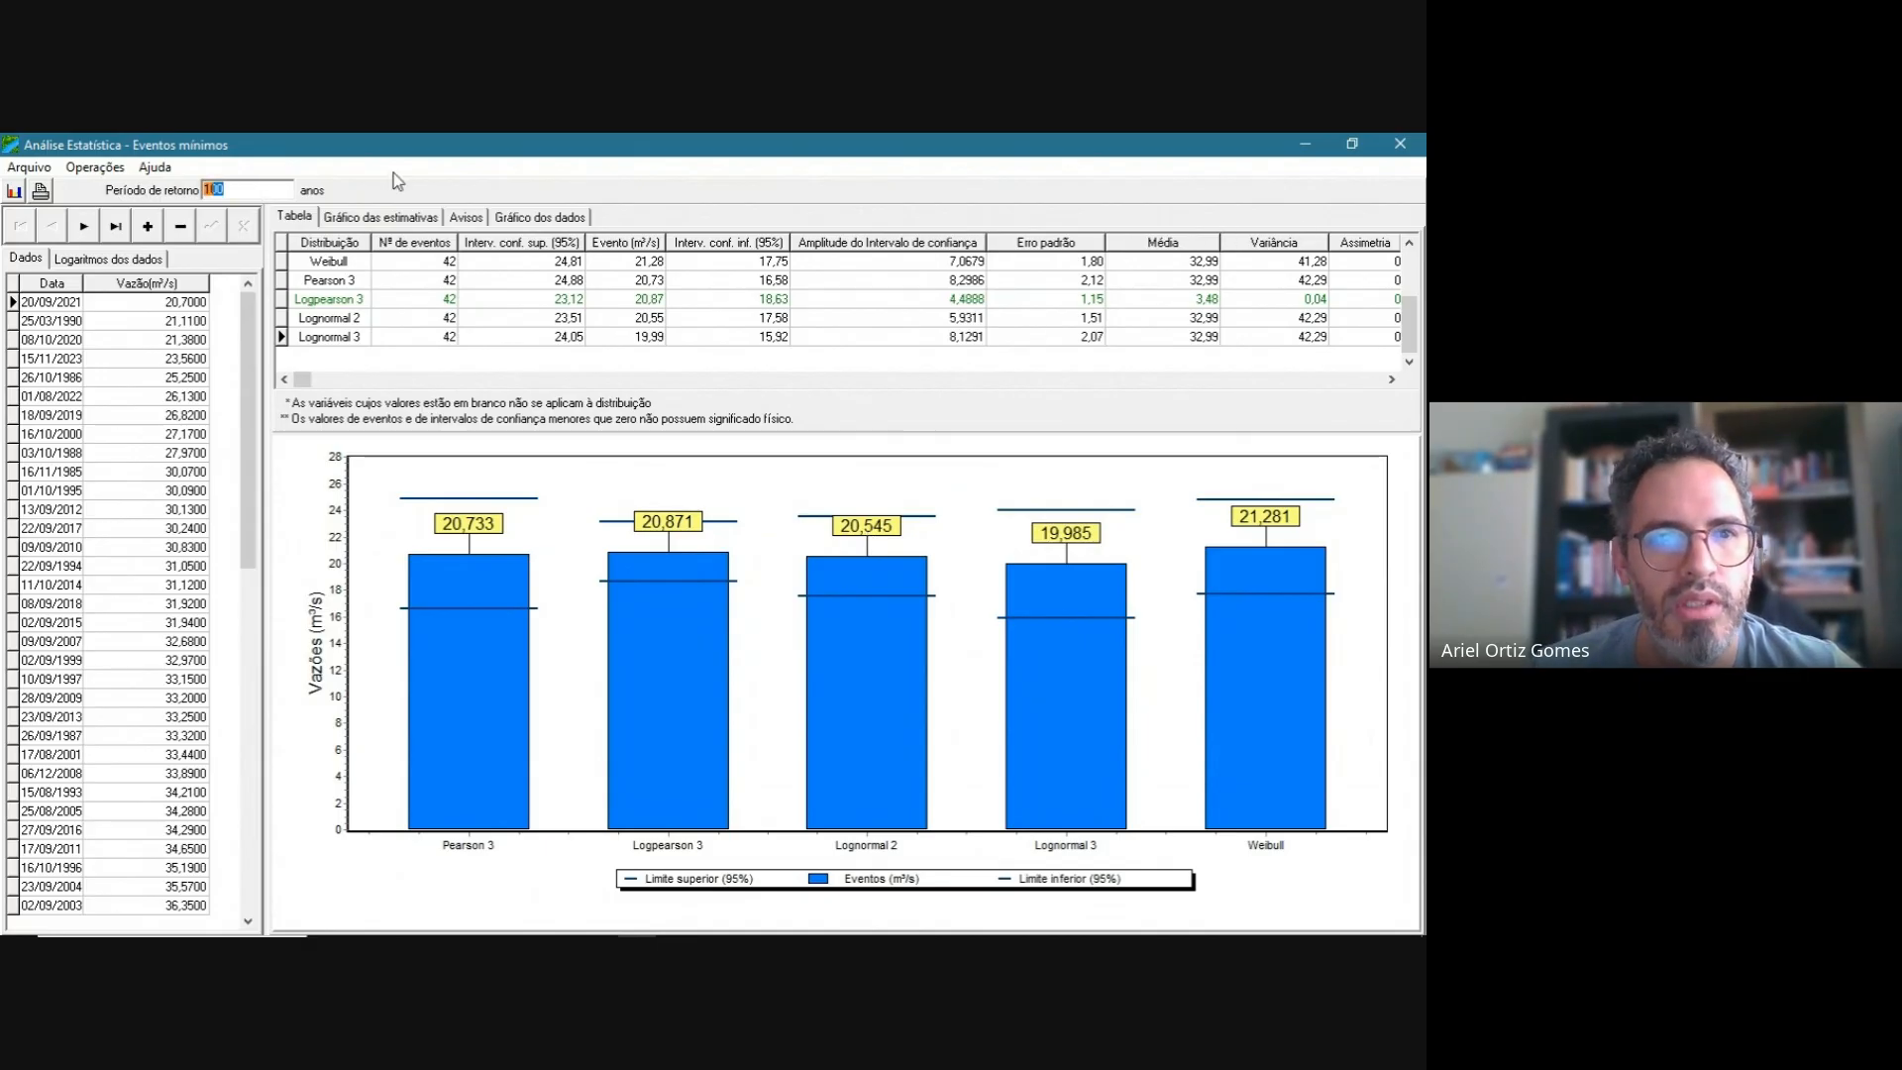
{"action": "left_click", "coordinate": [1407, 147]}
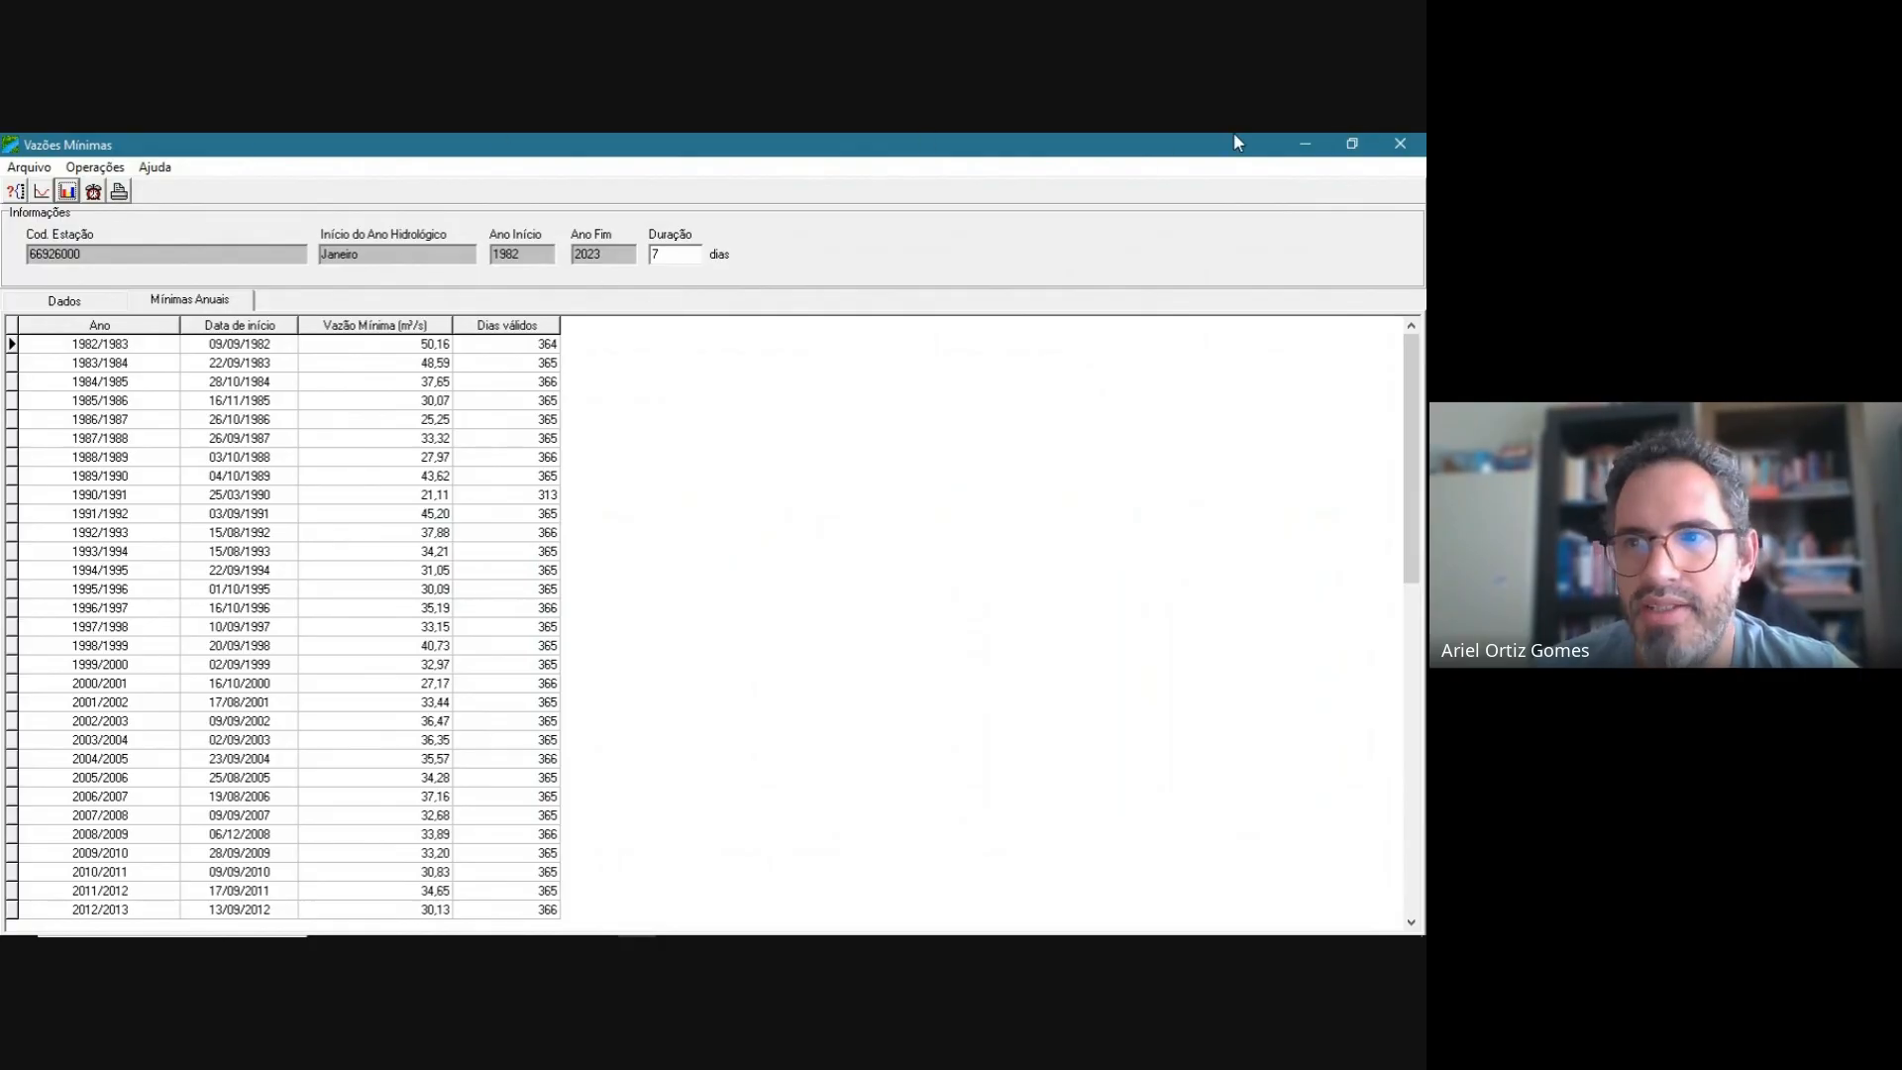
{"action": "left_click", "coordinate": [1400, 144]}
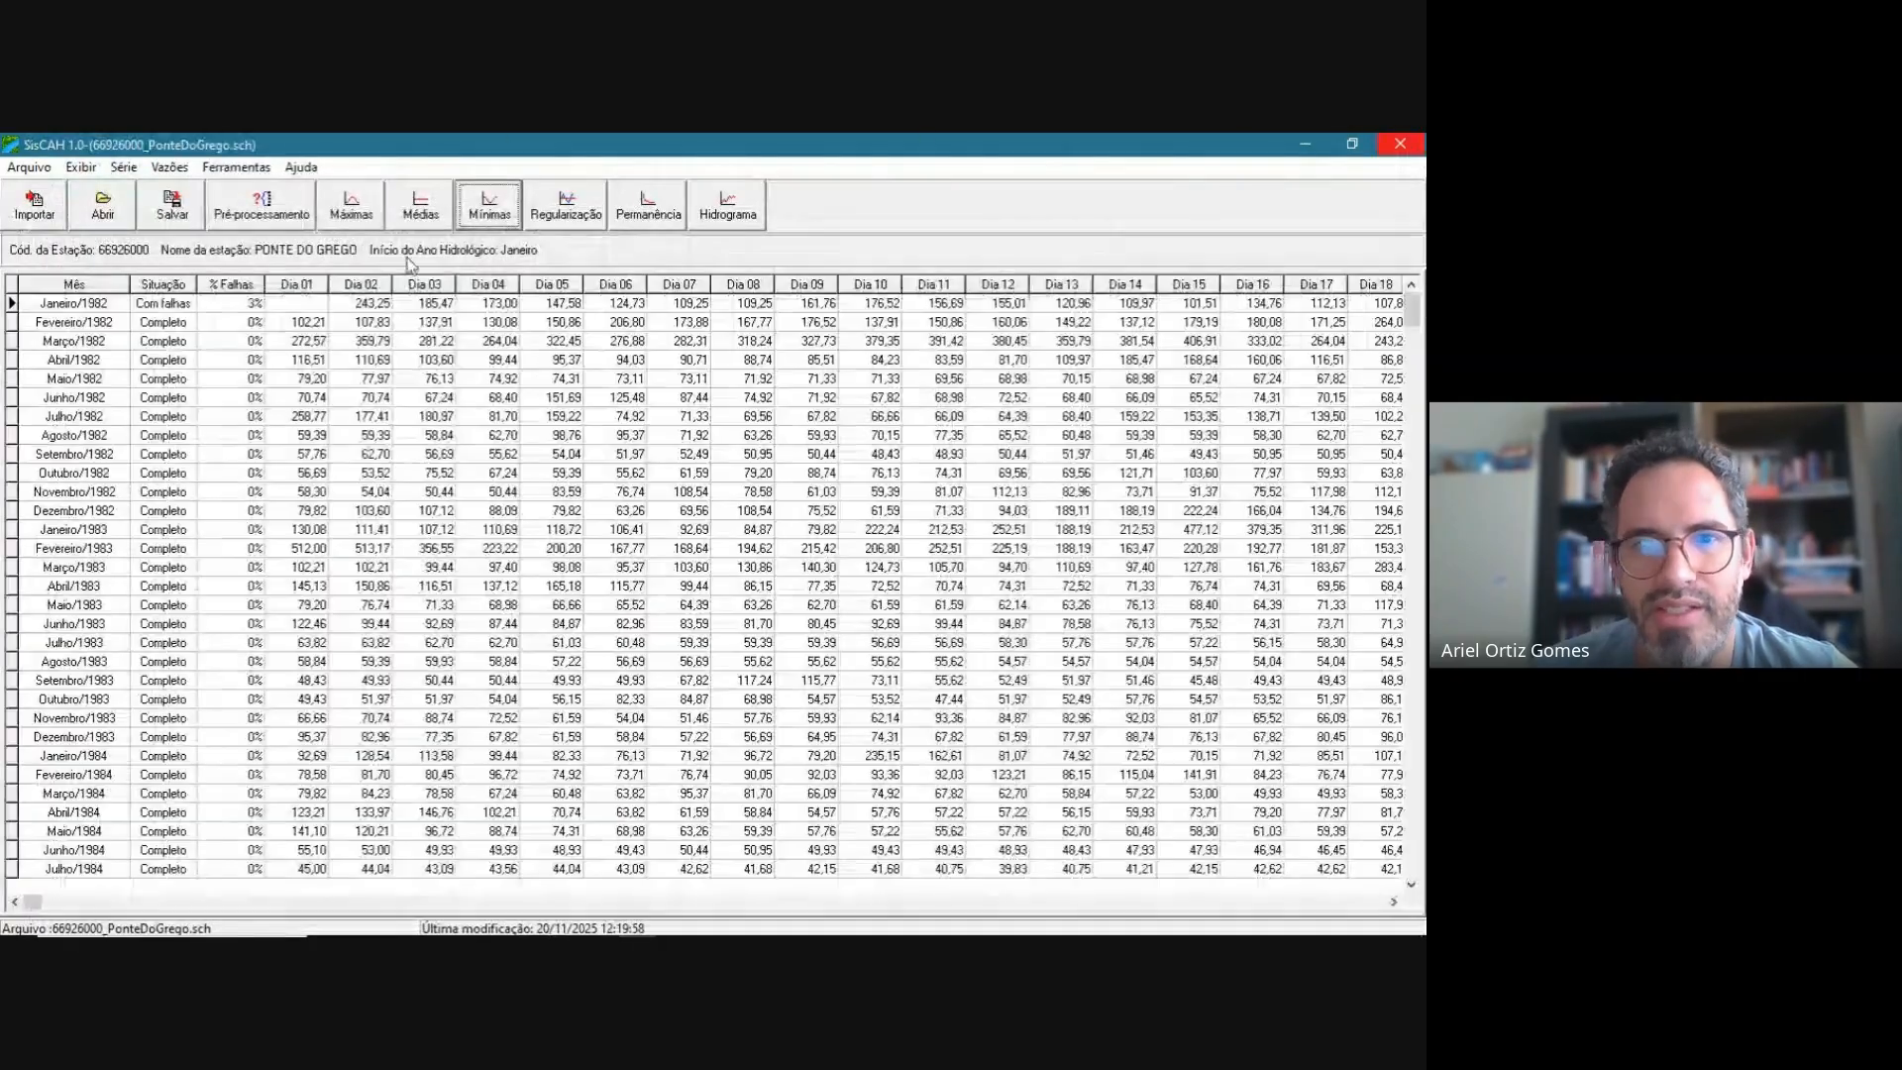
- Compute the annual maximum flows and estimate the maximum events for a 100-year return period
{"action": "left_click", "coordinate": [503, 223]}
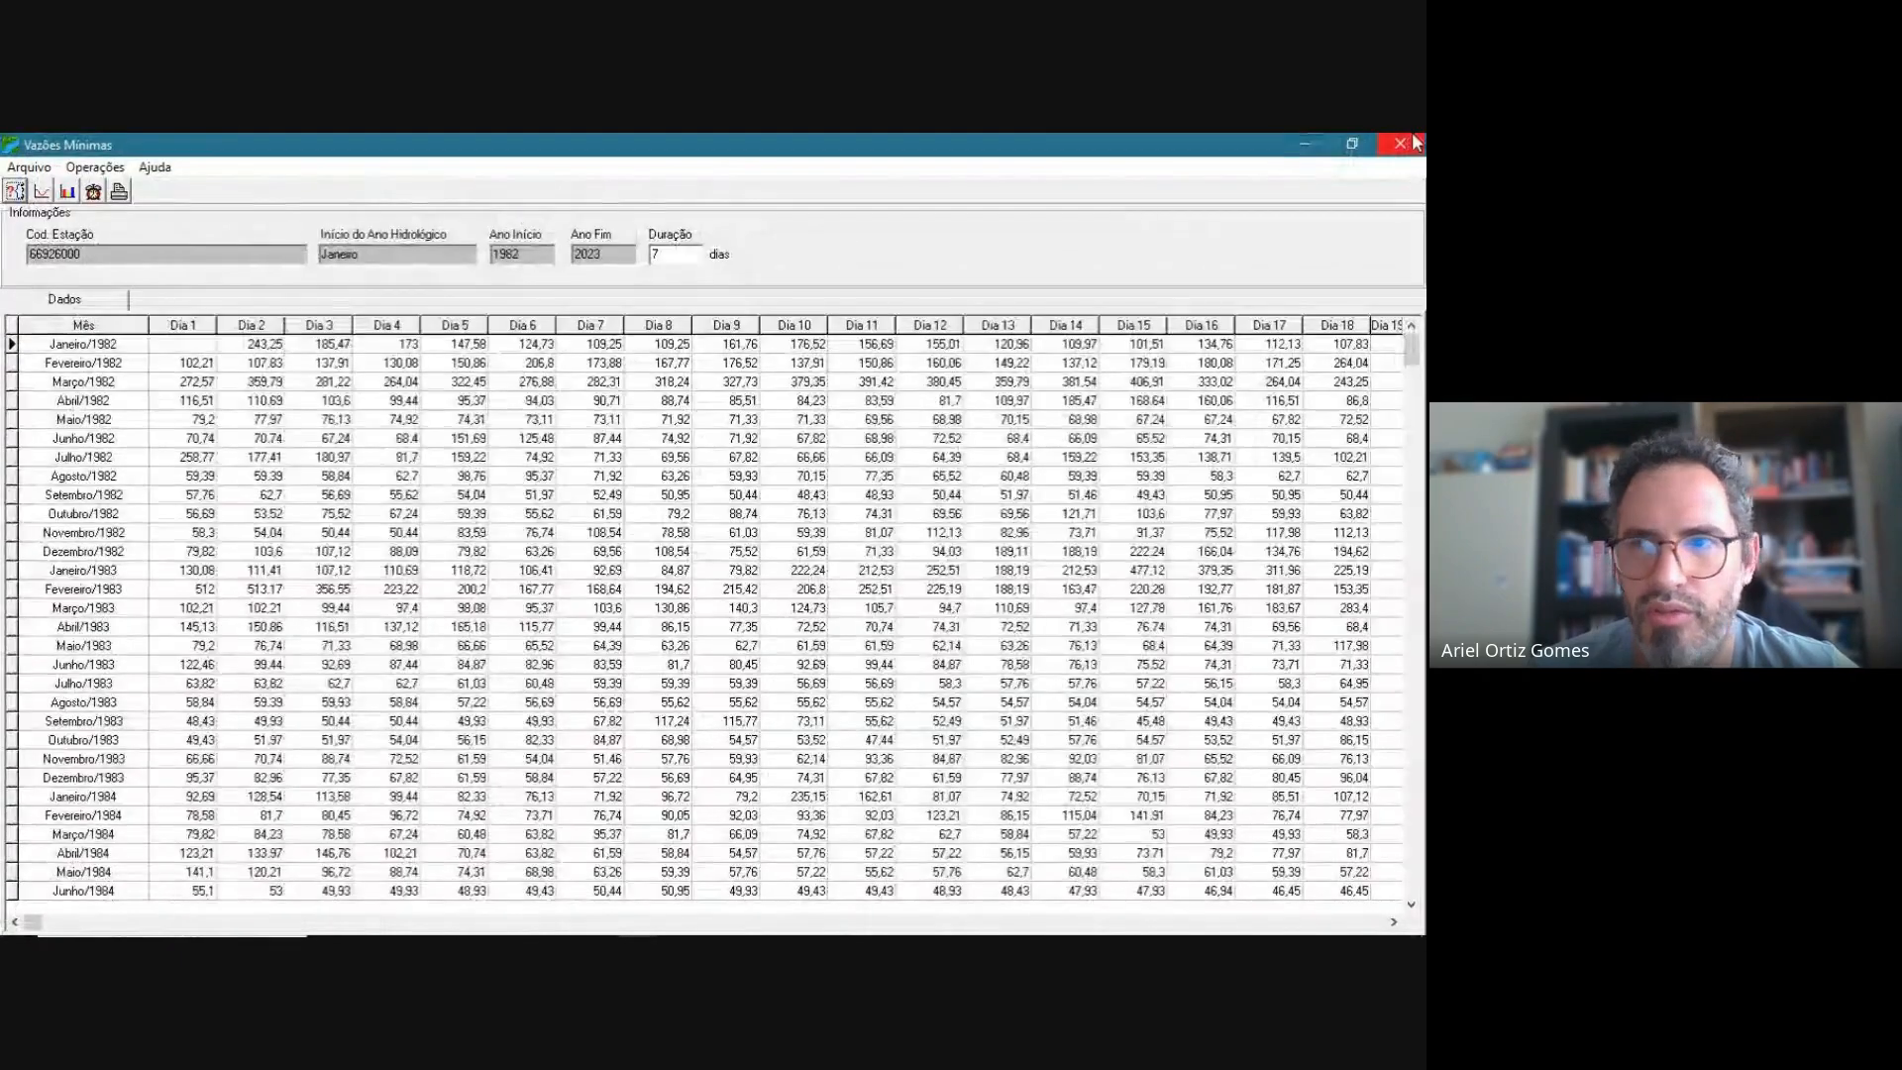
{"action": "left_click", "coordinate": [1400, 143]}
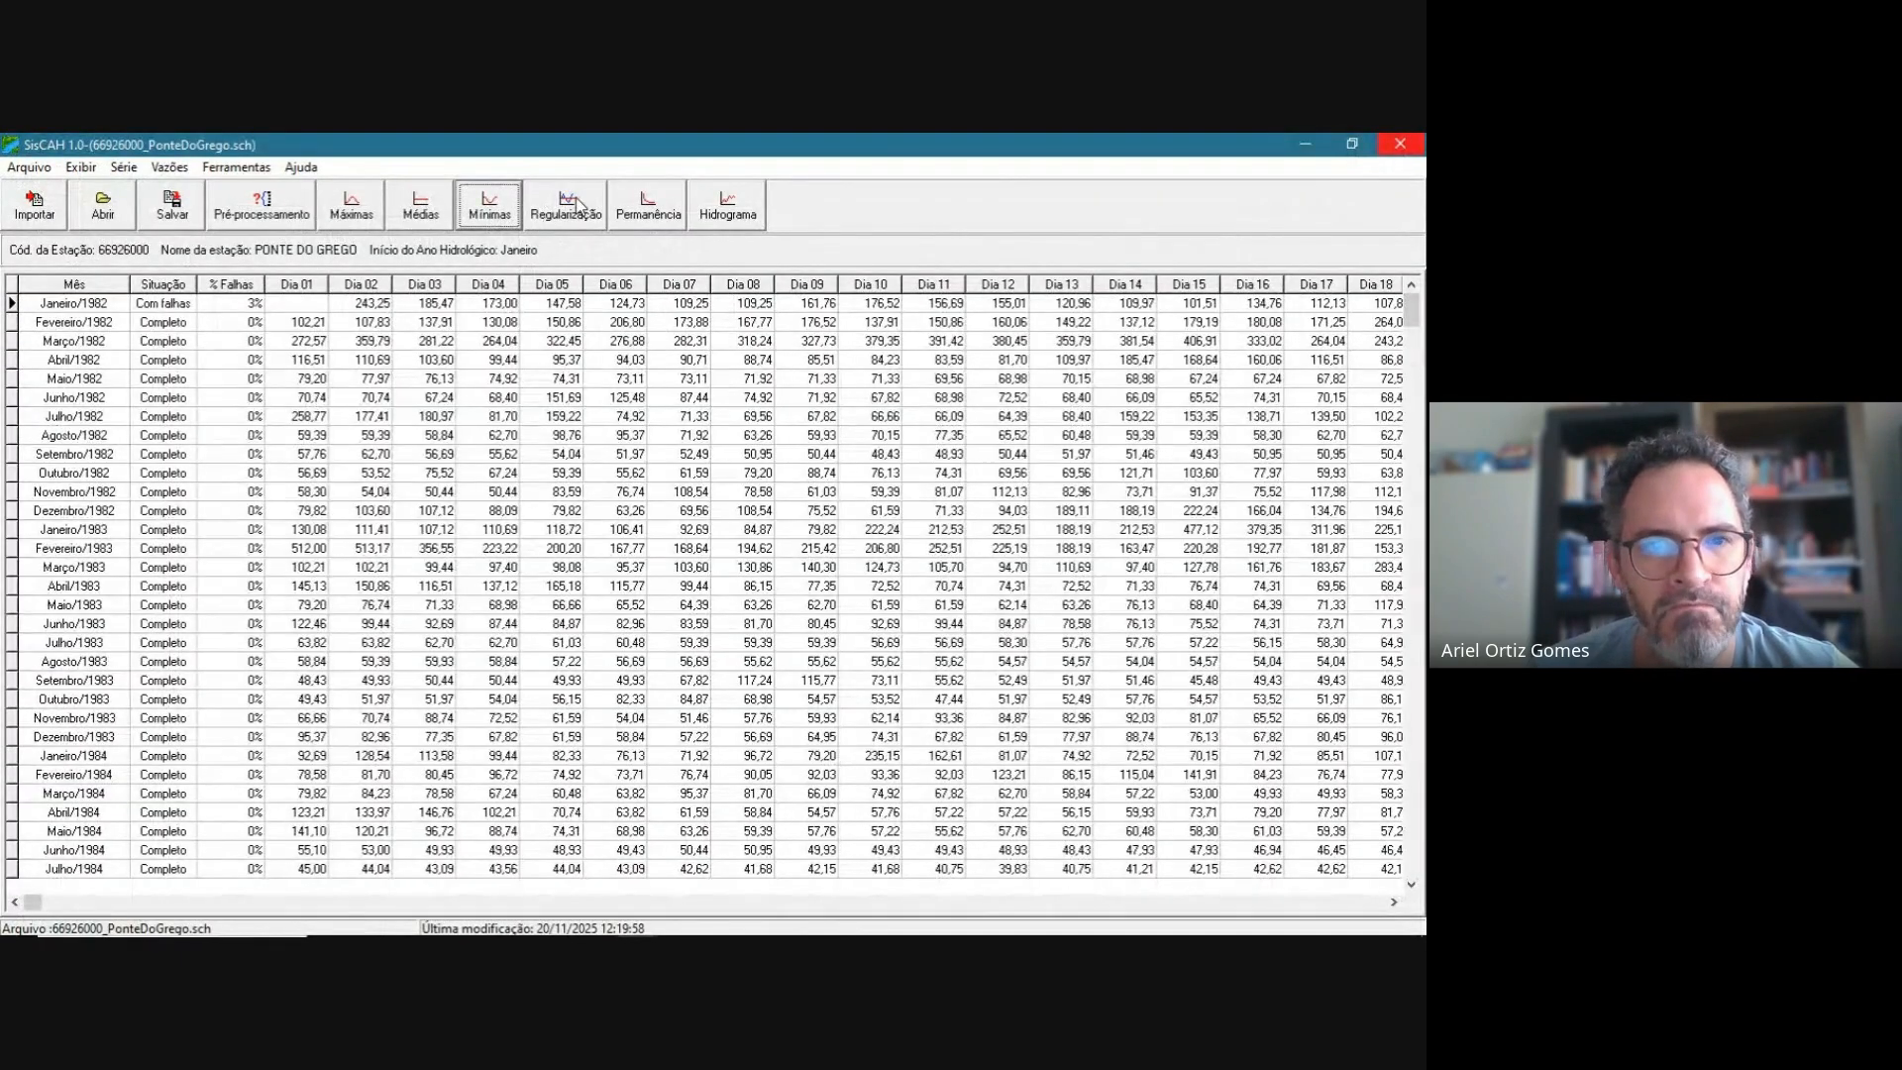
{"action": "left_click", "coordinate": [378, 213]}
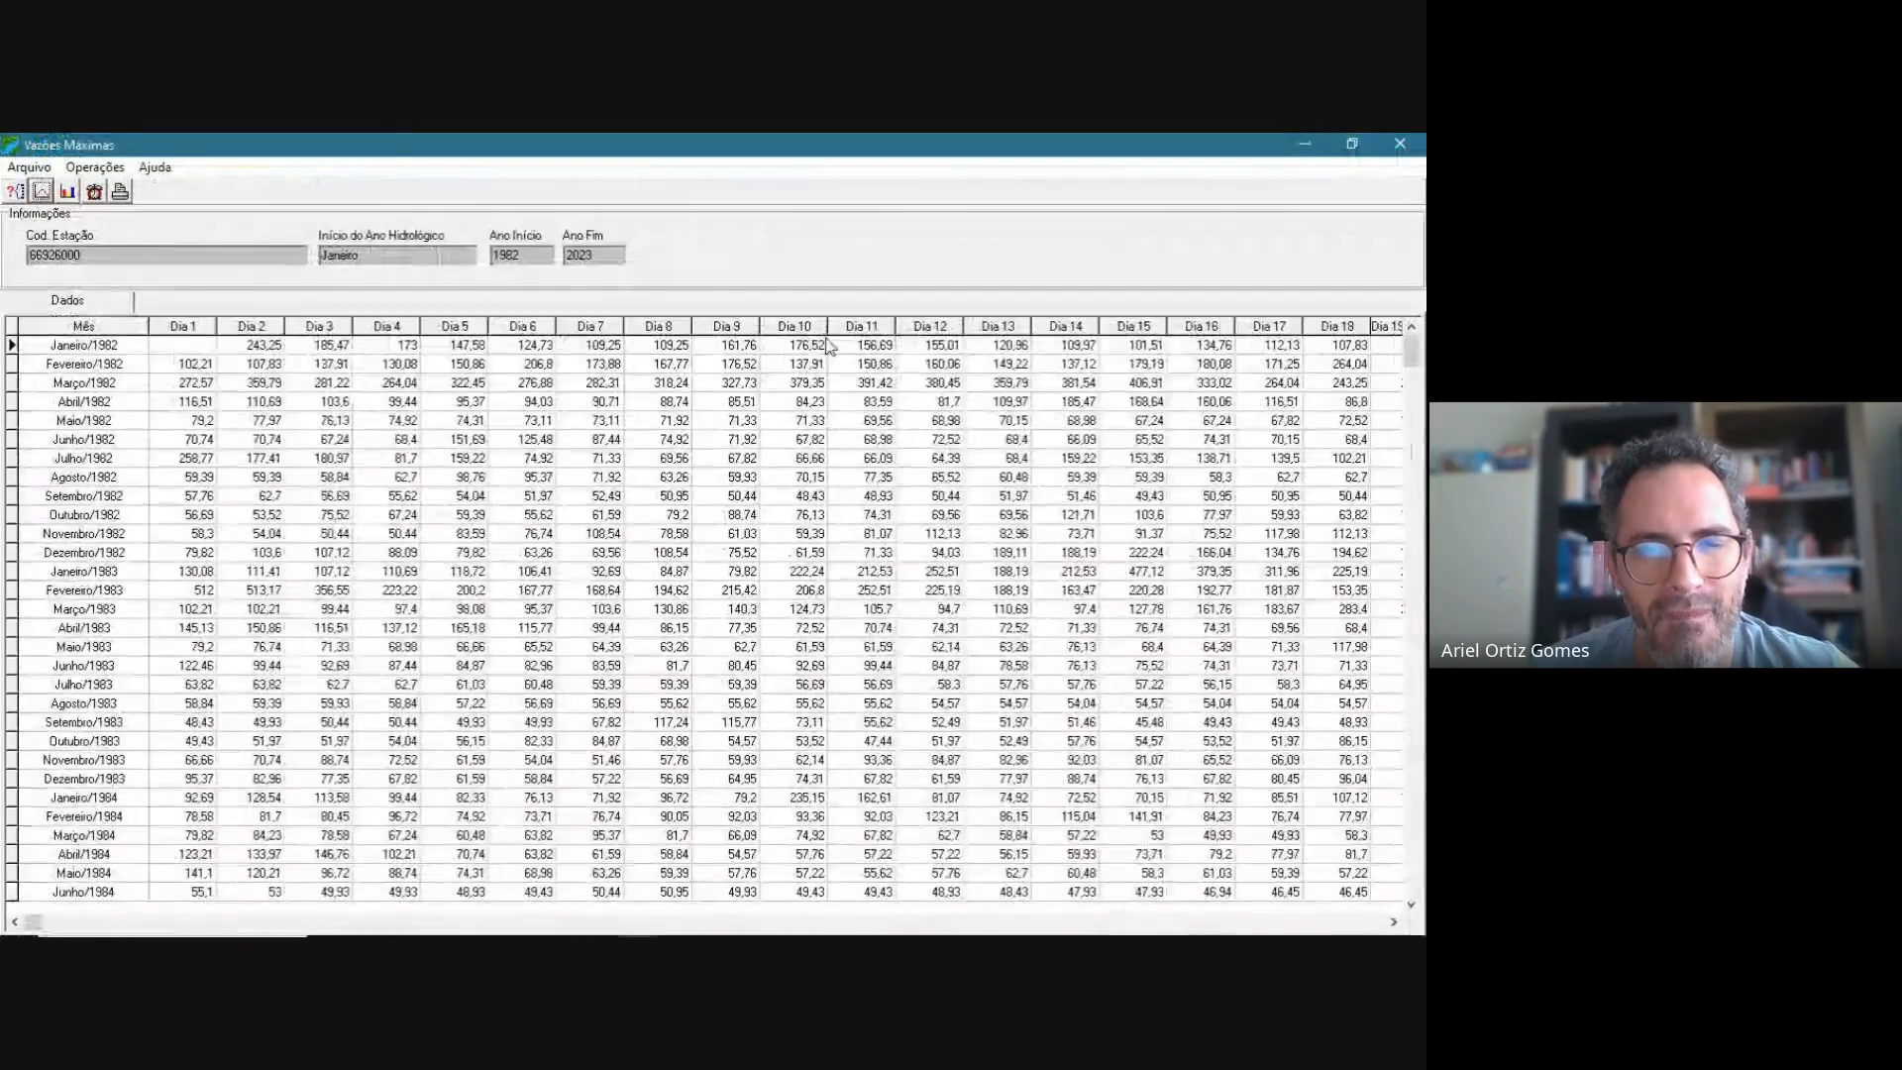
{"action": "left_click", "coordinate": [43, 194]}
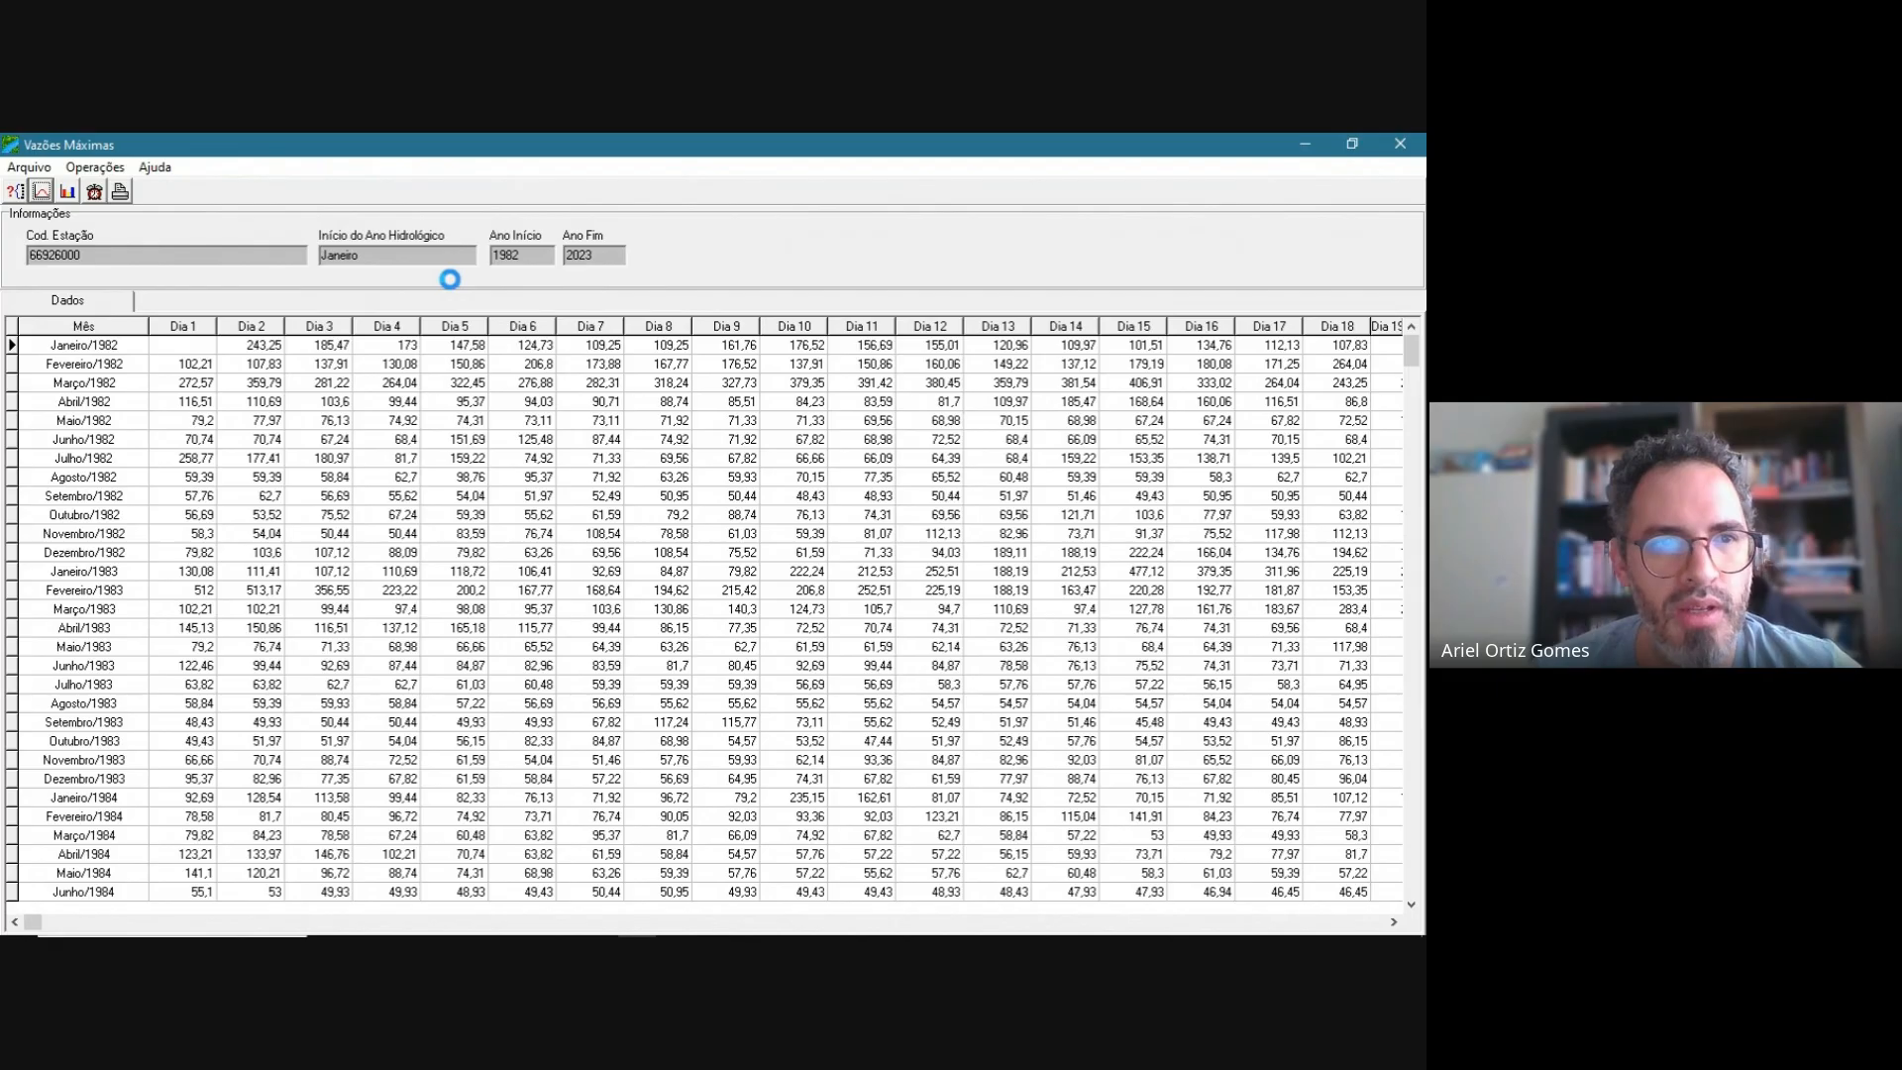
{"action": "left_click", "coordinate": [68, 191]}
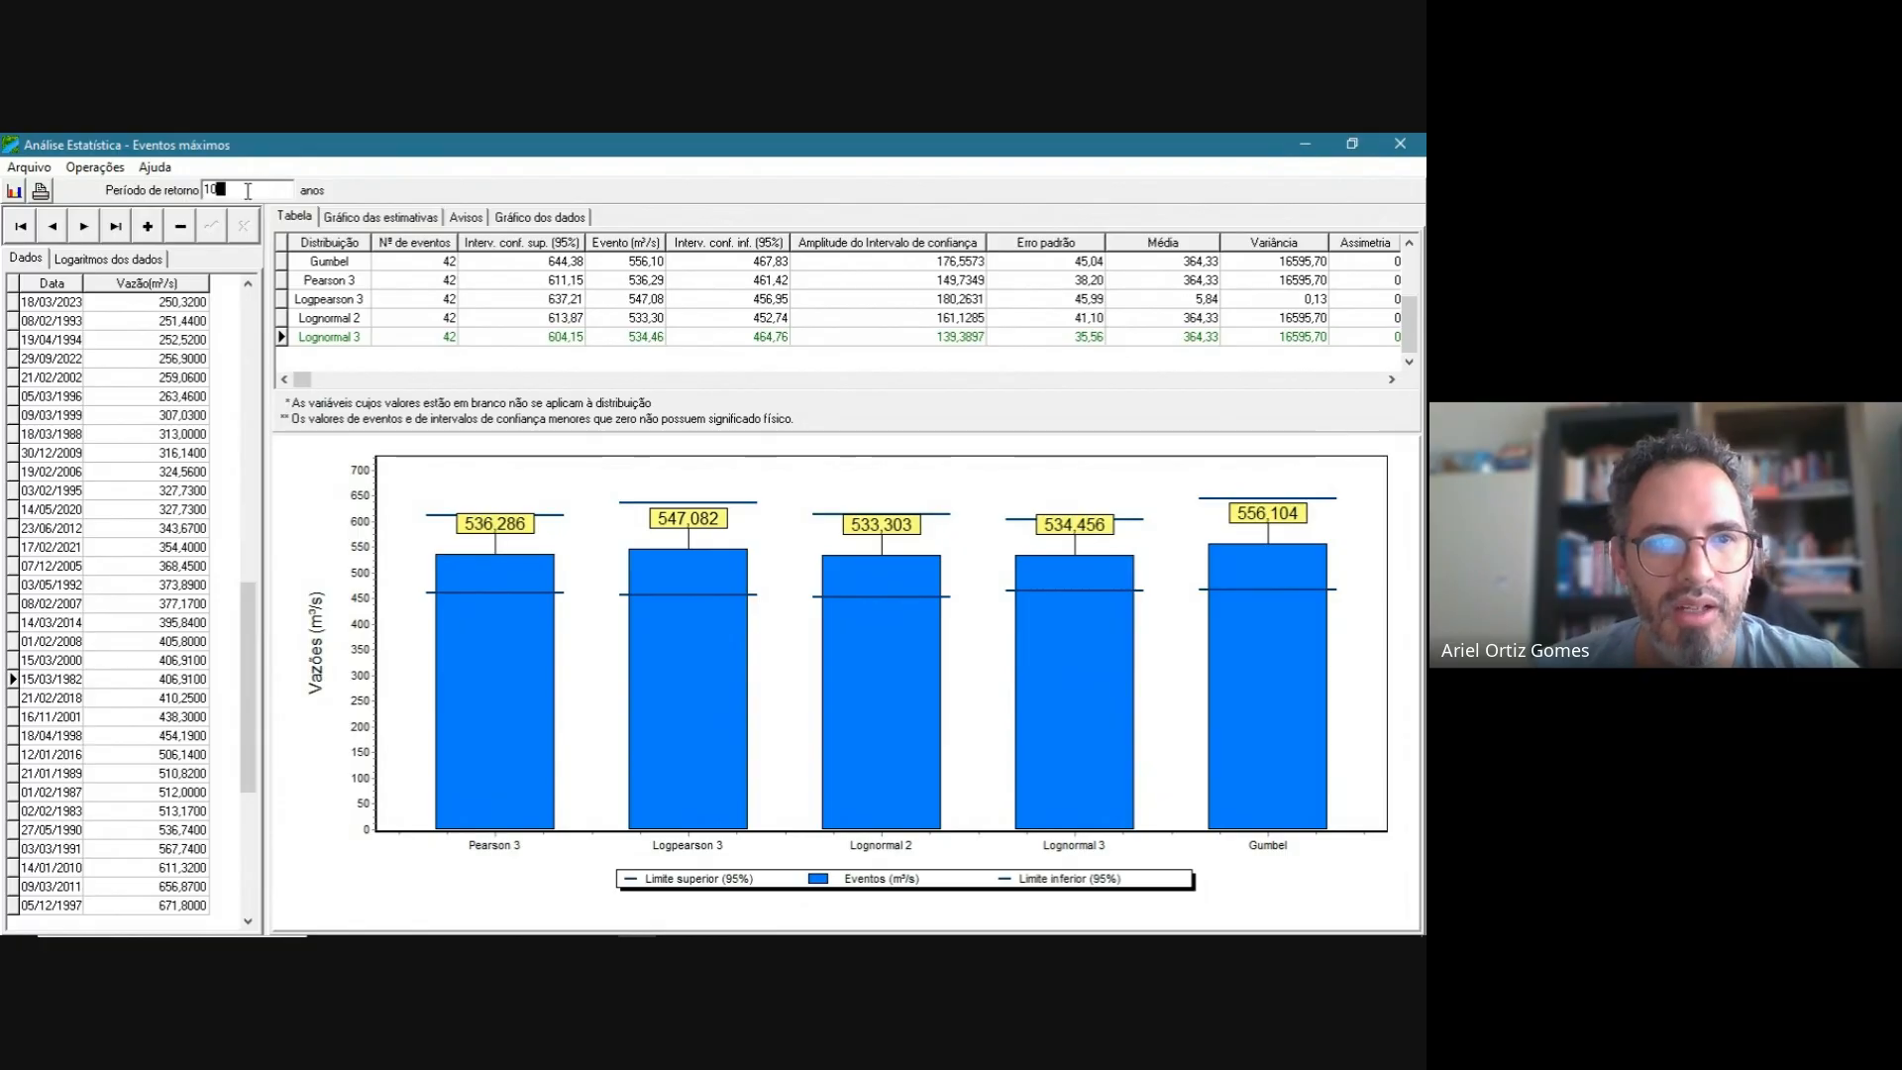
{"action": "type", "text": "0"}
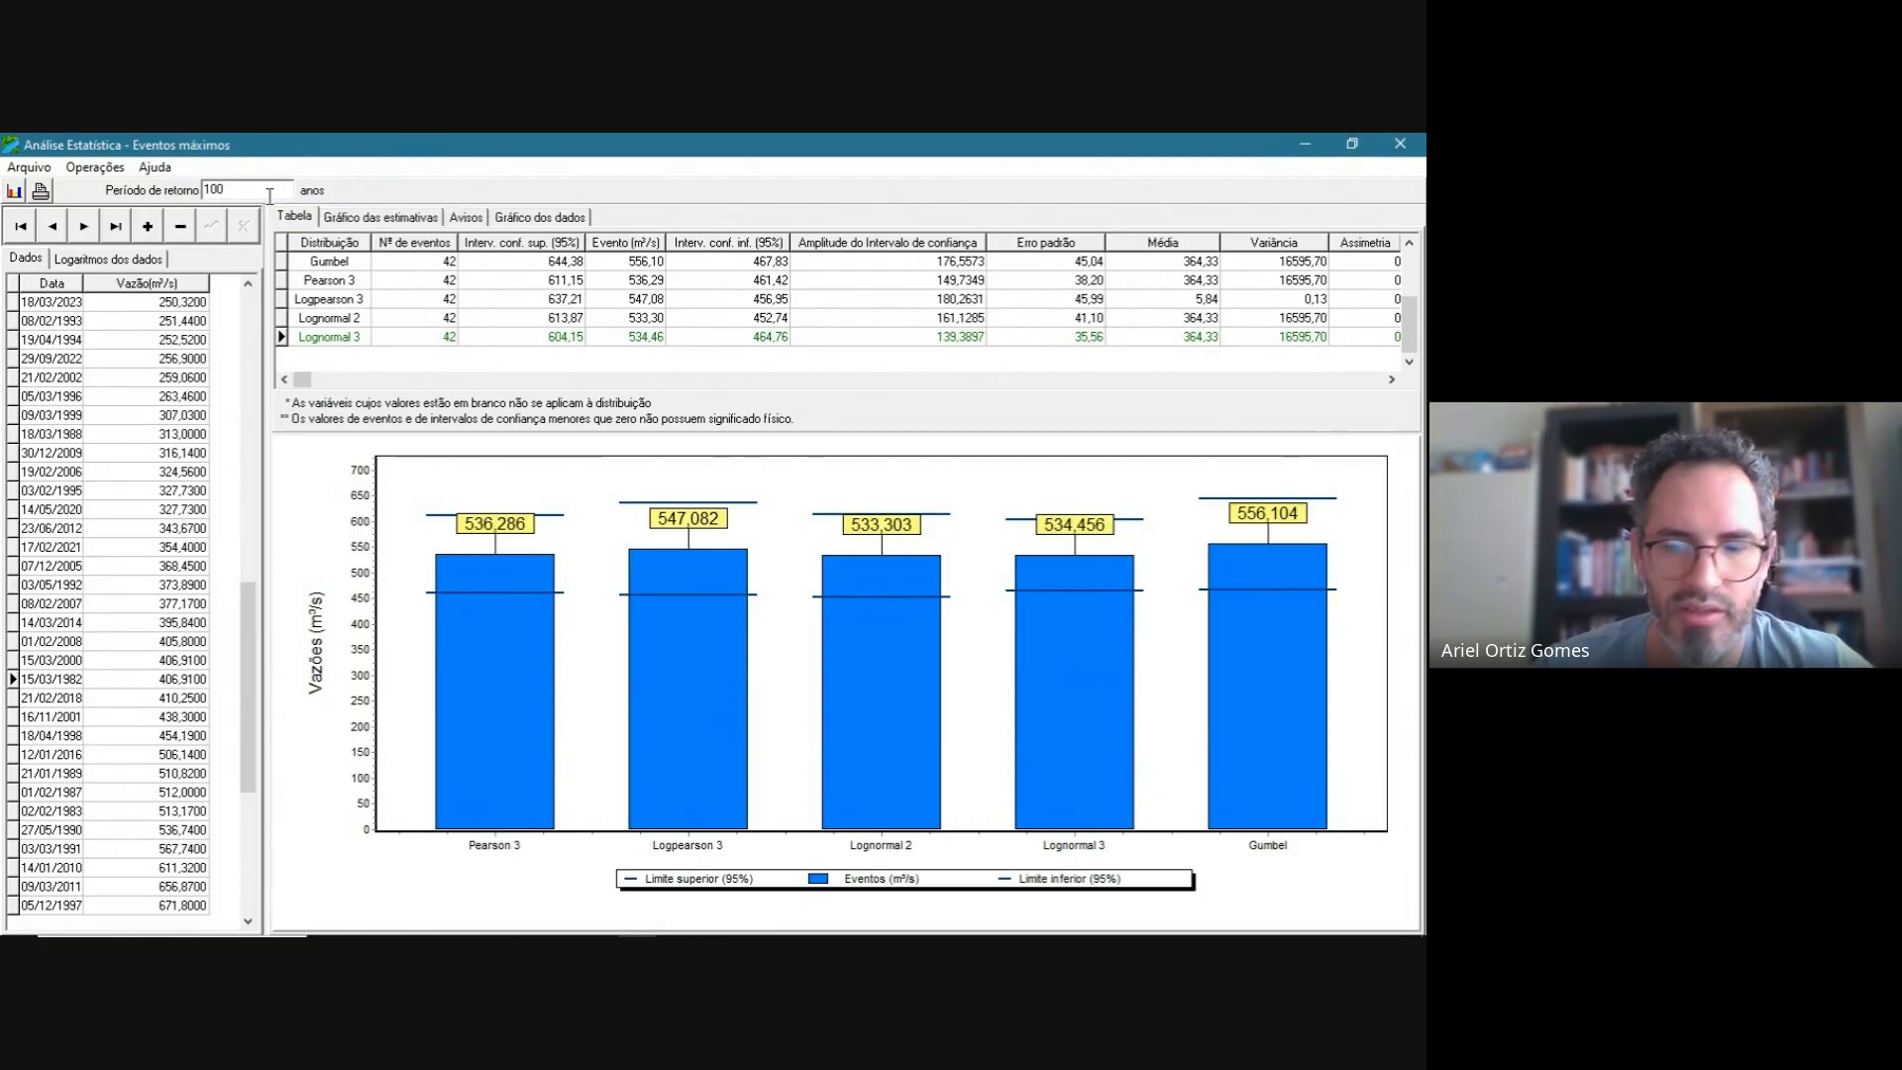
{"action": "key", "text": "Return"}
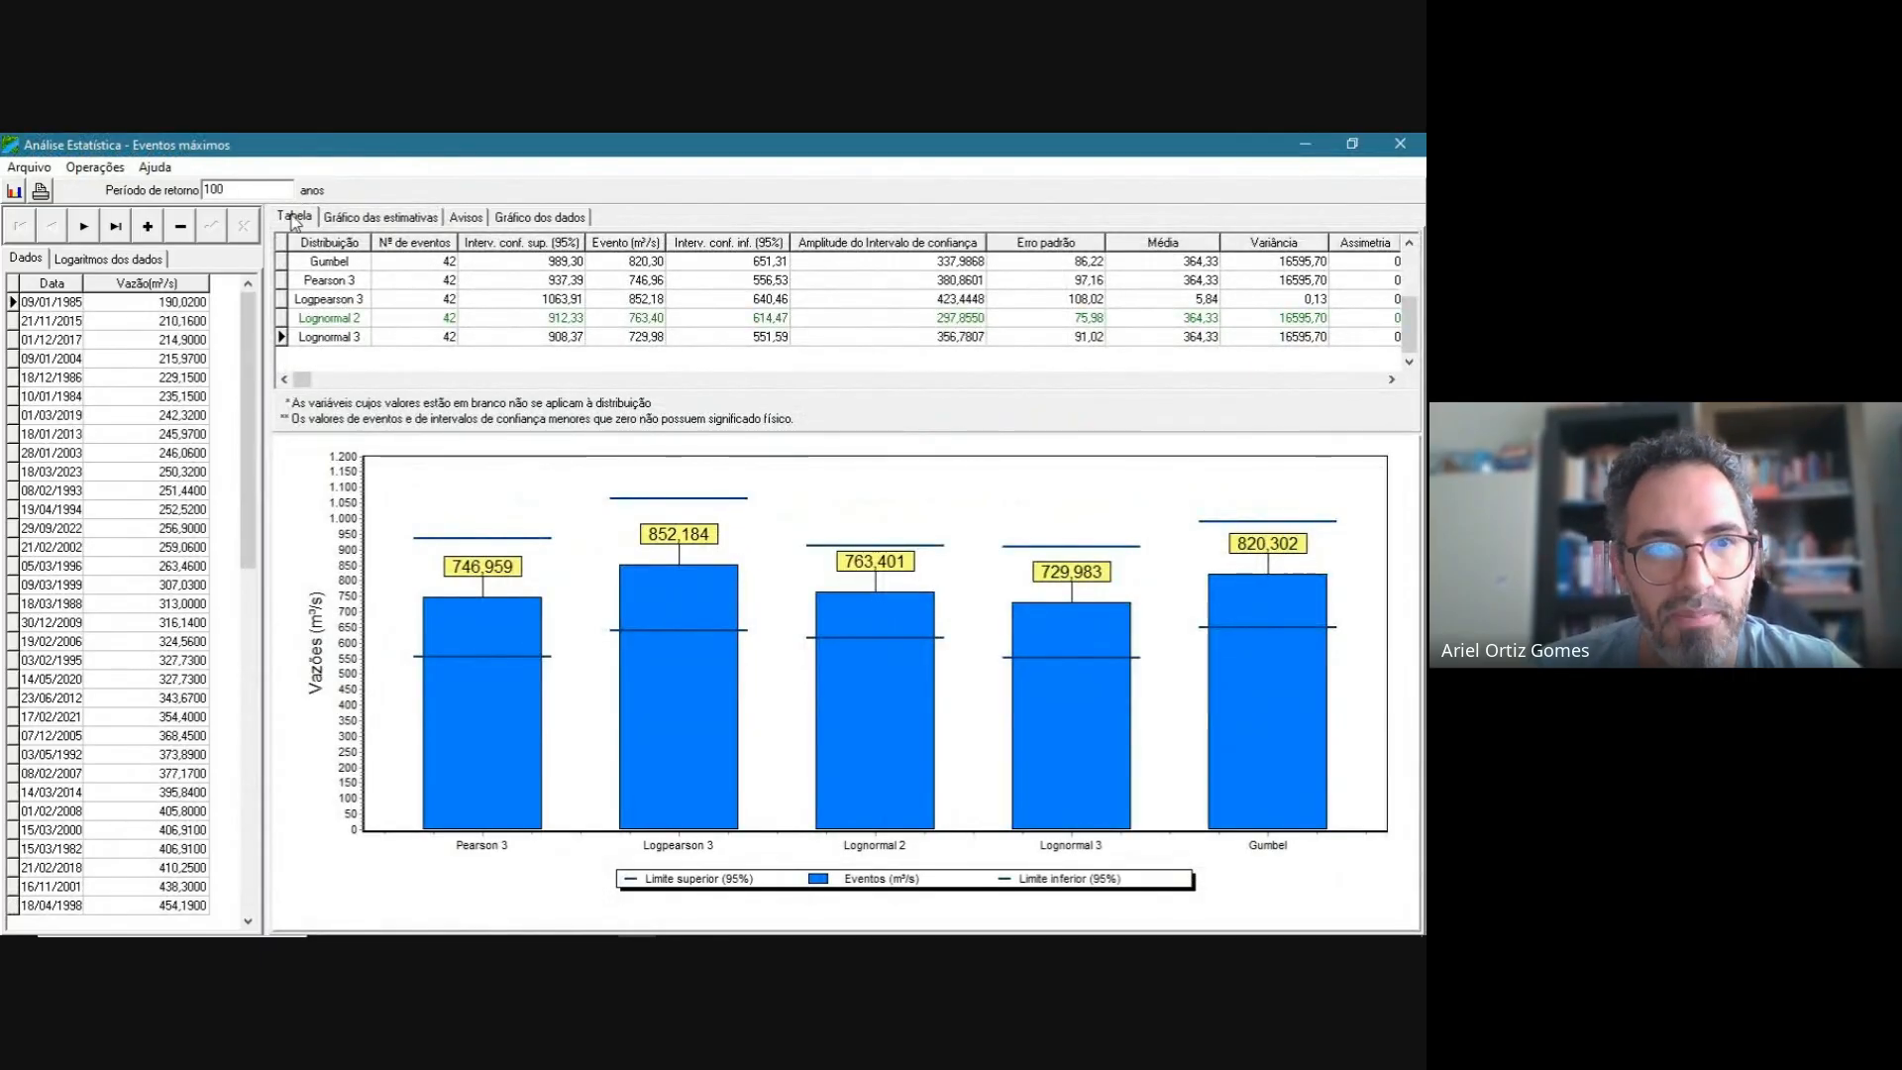
- Recalculate the maximum-event estimates for a 1000-year return period and close the maximum flow analysis
{"action": "key", "text": "shift+Tab"}
{"action": "type", "text": "1000"}
{"action": "key", "text": "Return"}
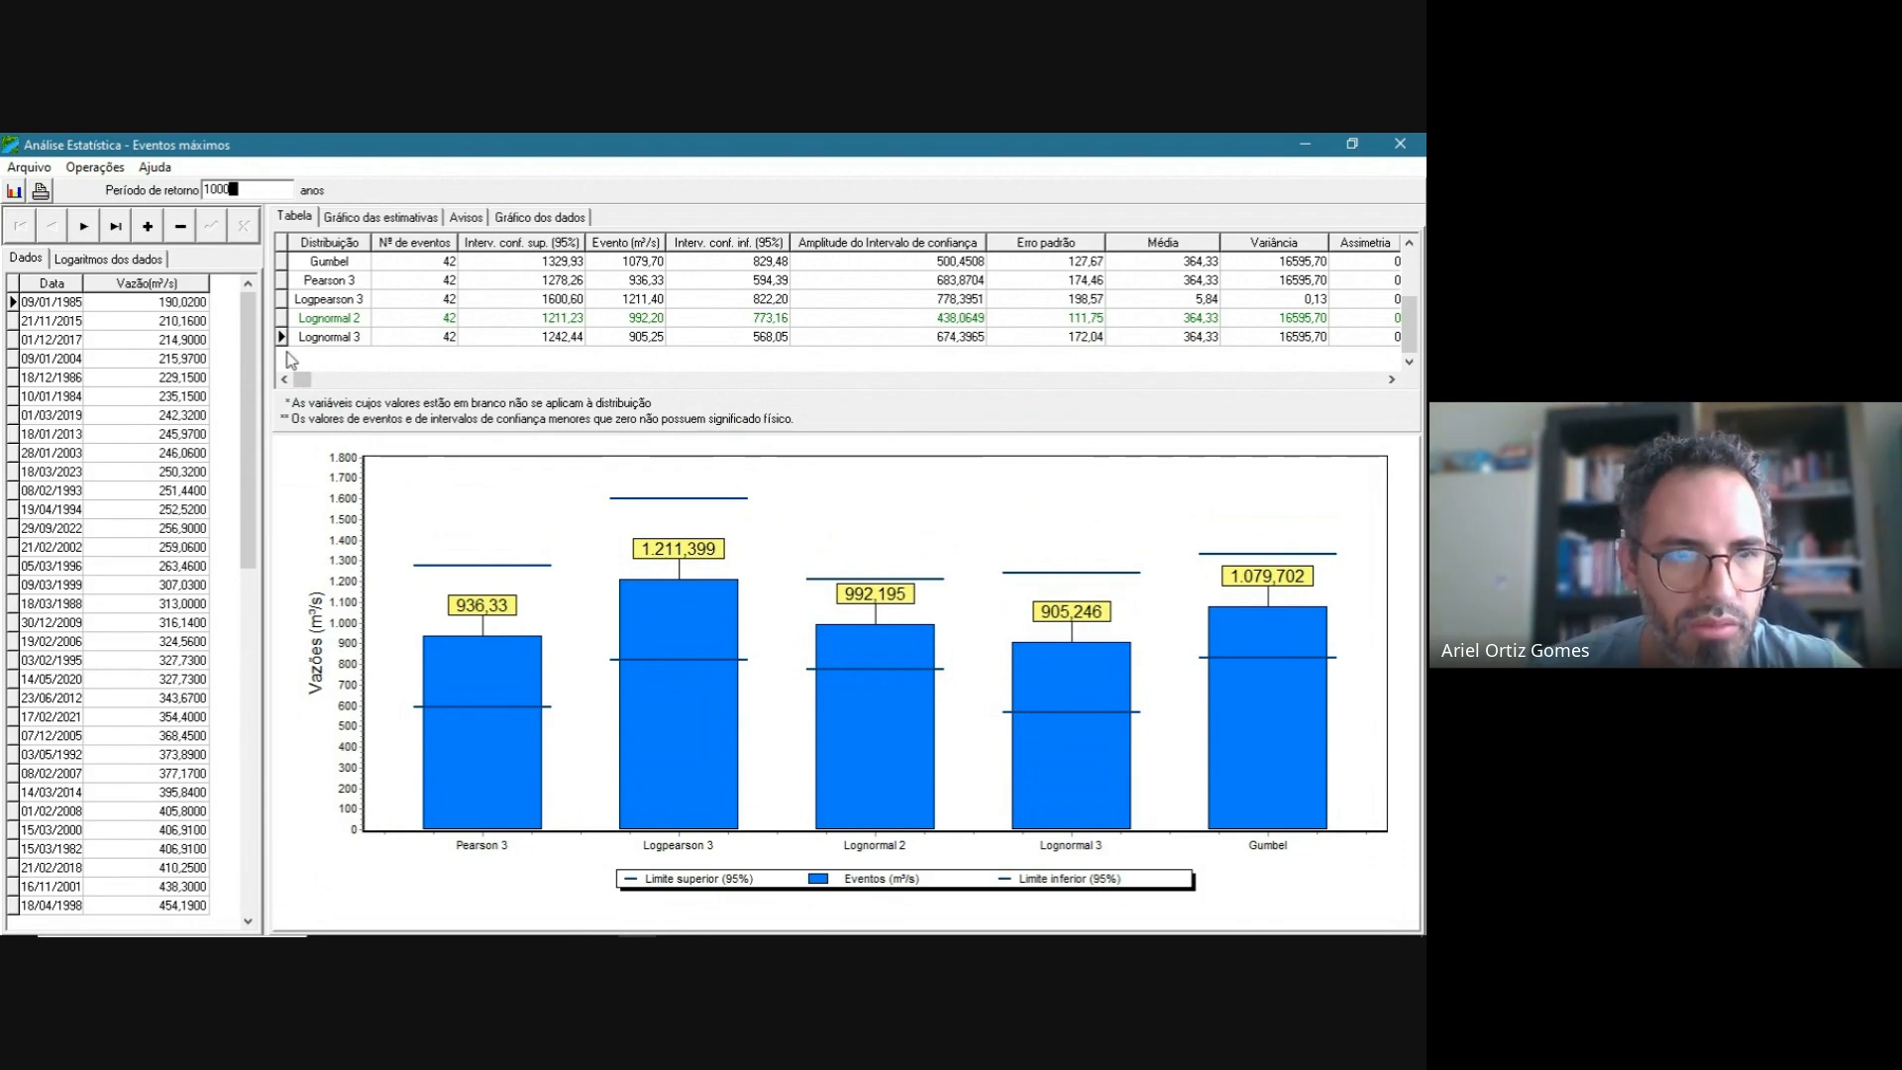
{"action": "left_click", "coordinate": [237, 331]}
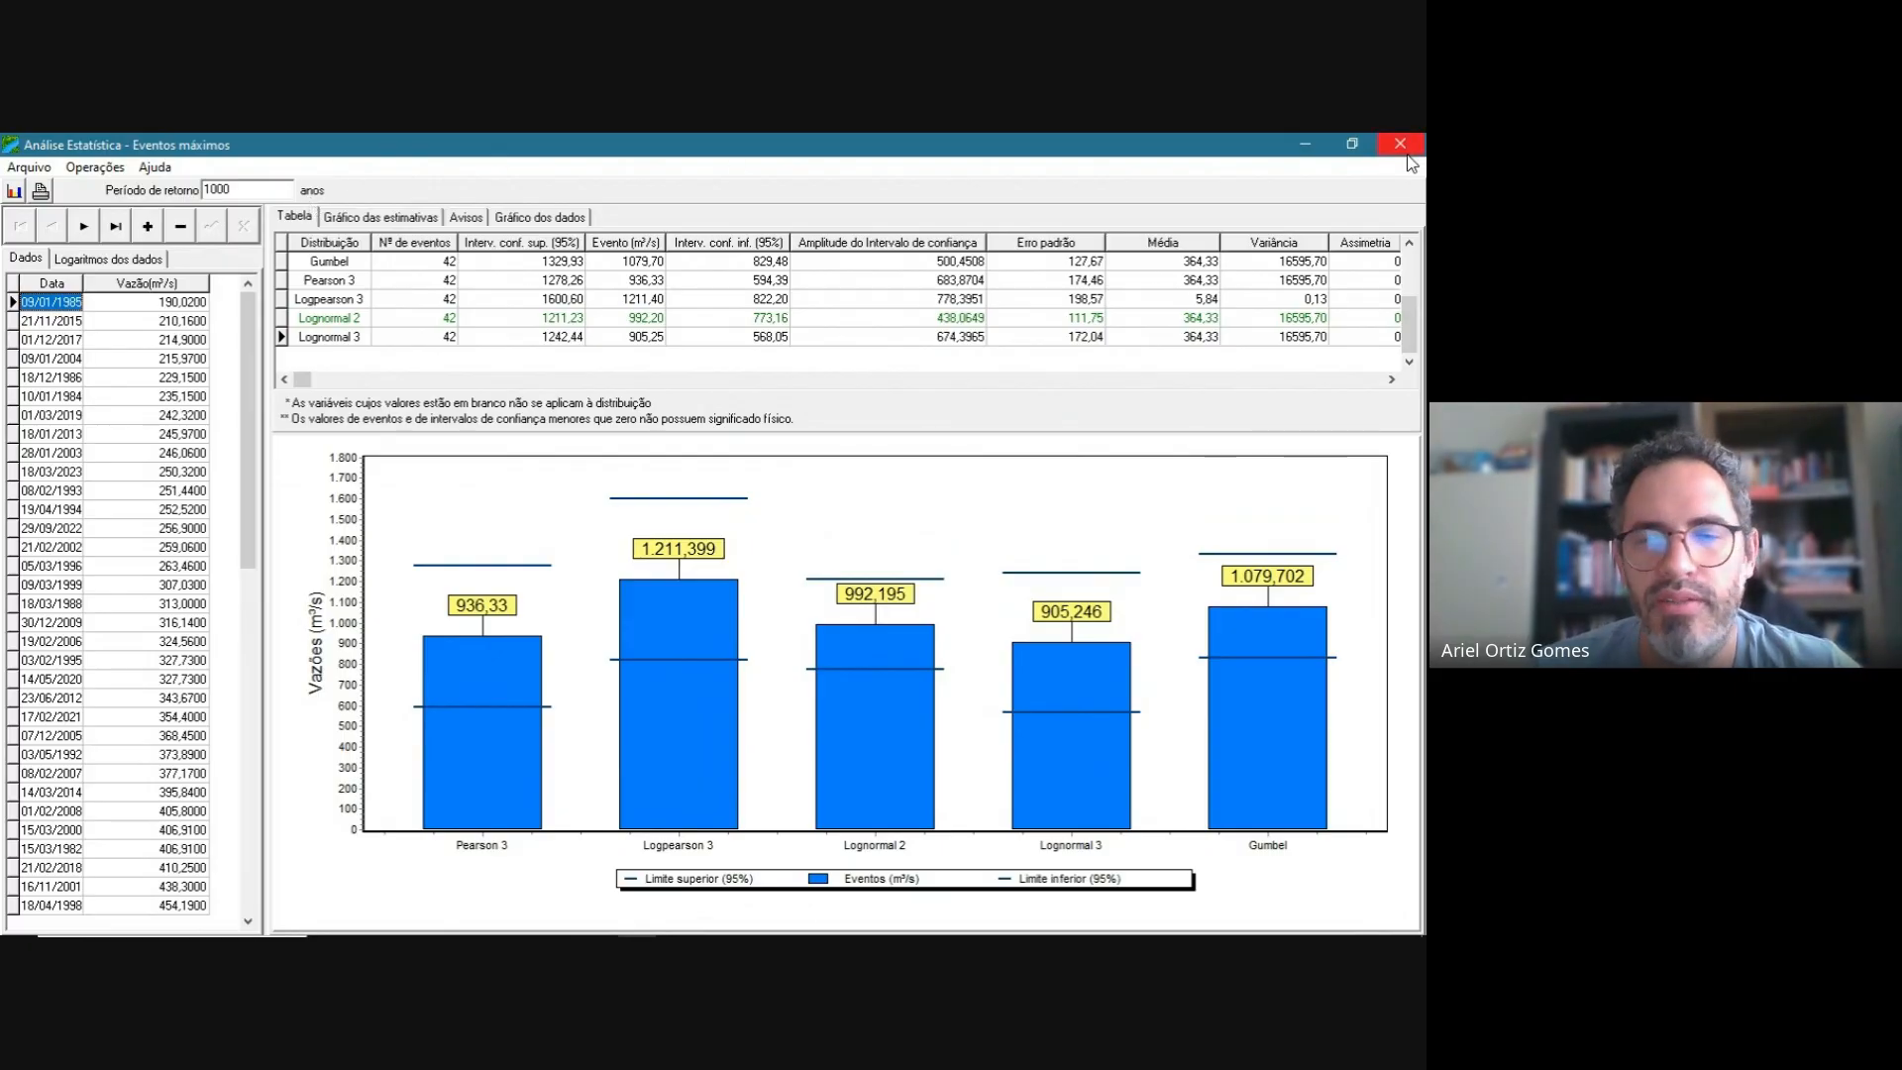
{"action": "left_click", "coordinate": [1401, 146]}
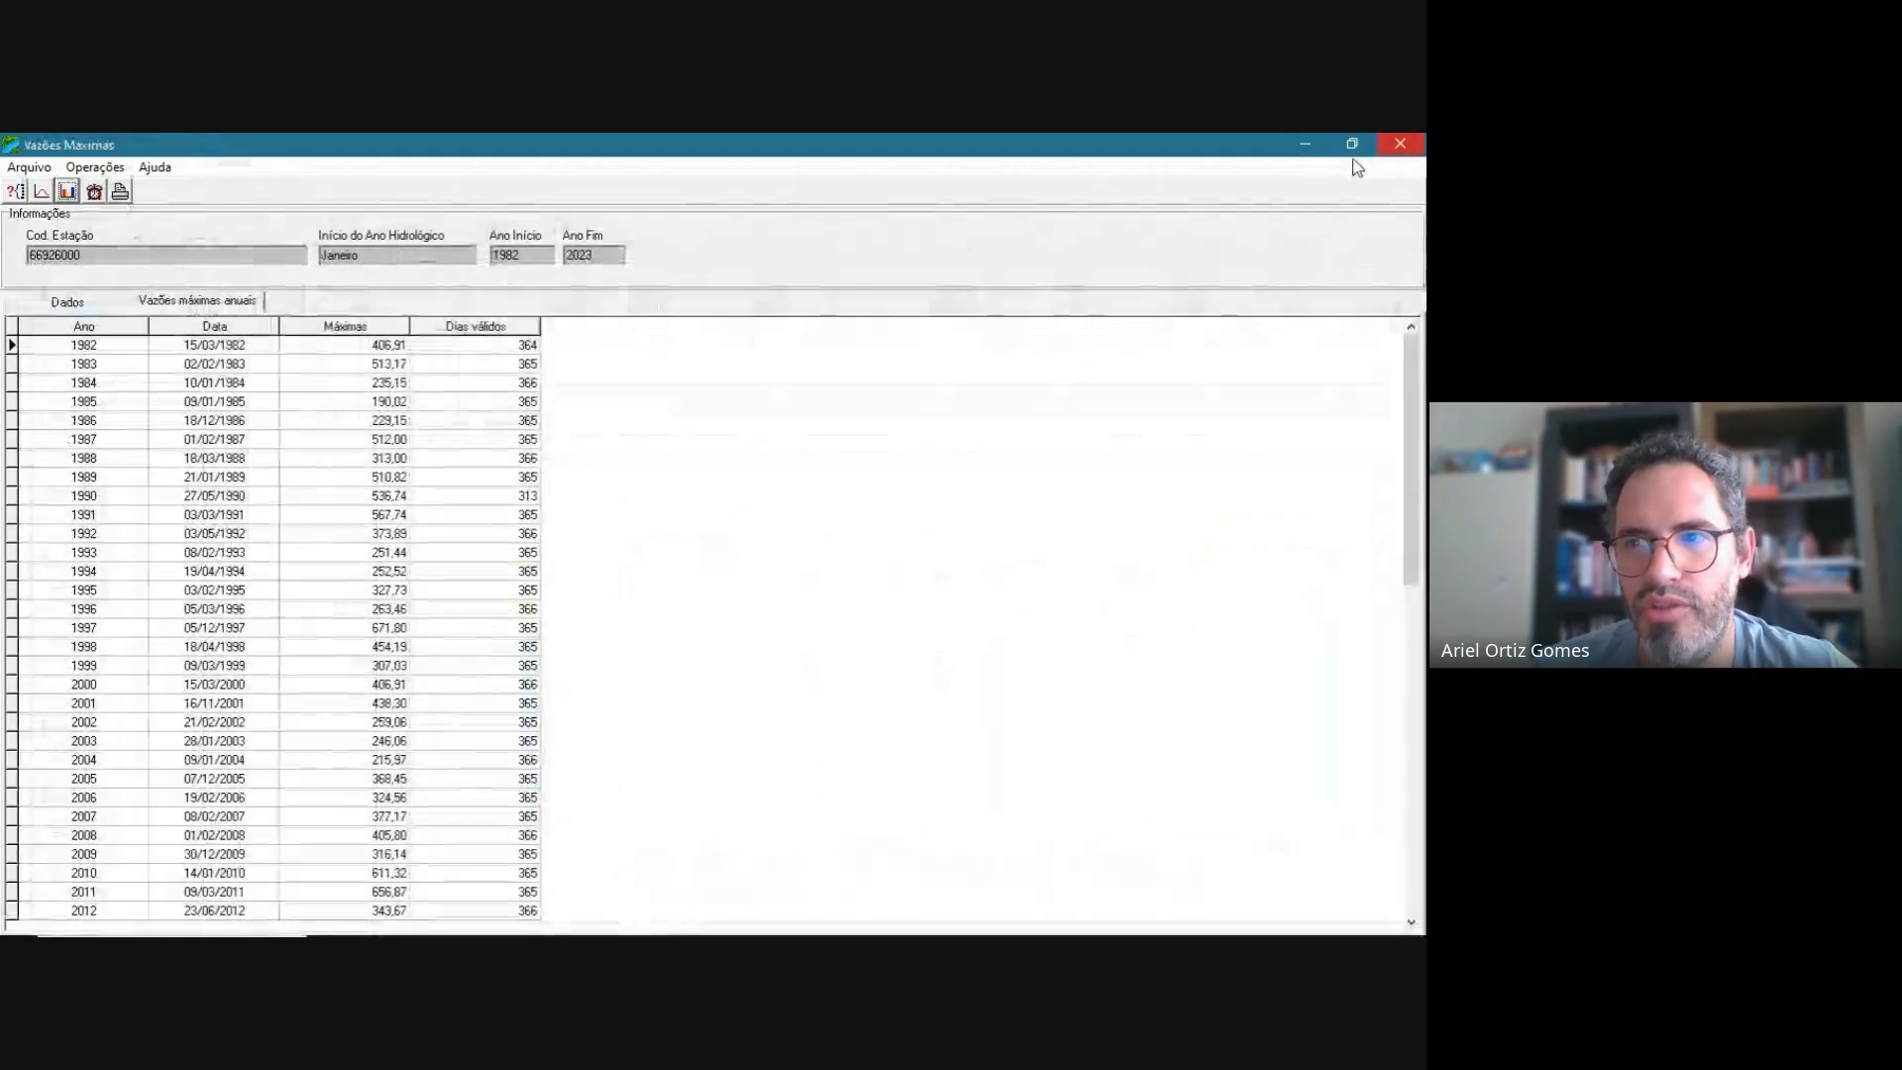
{"action": "left_click", "coordinate": [1399, 144]}
- Compute the flow duration curve and view the continuous curve's flow by permanence table, graph and frequency analysis
{"action": "left_click", "coordinate": [671, 197]}
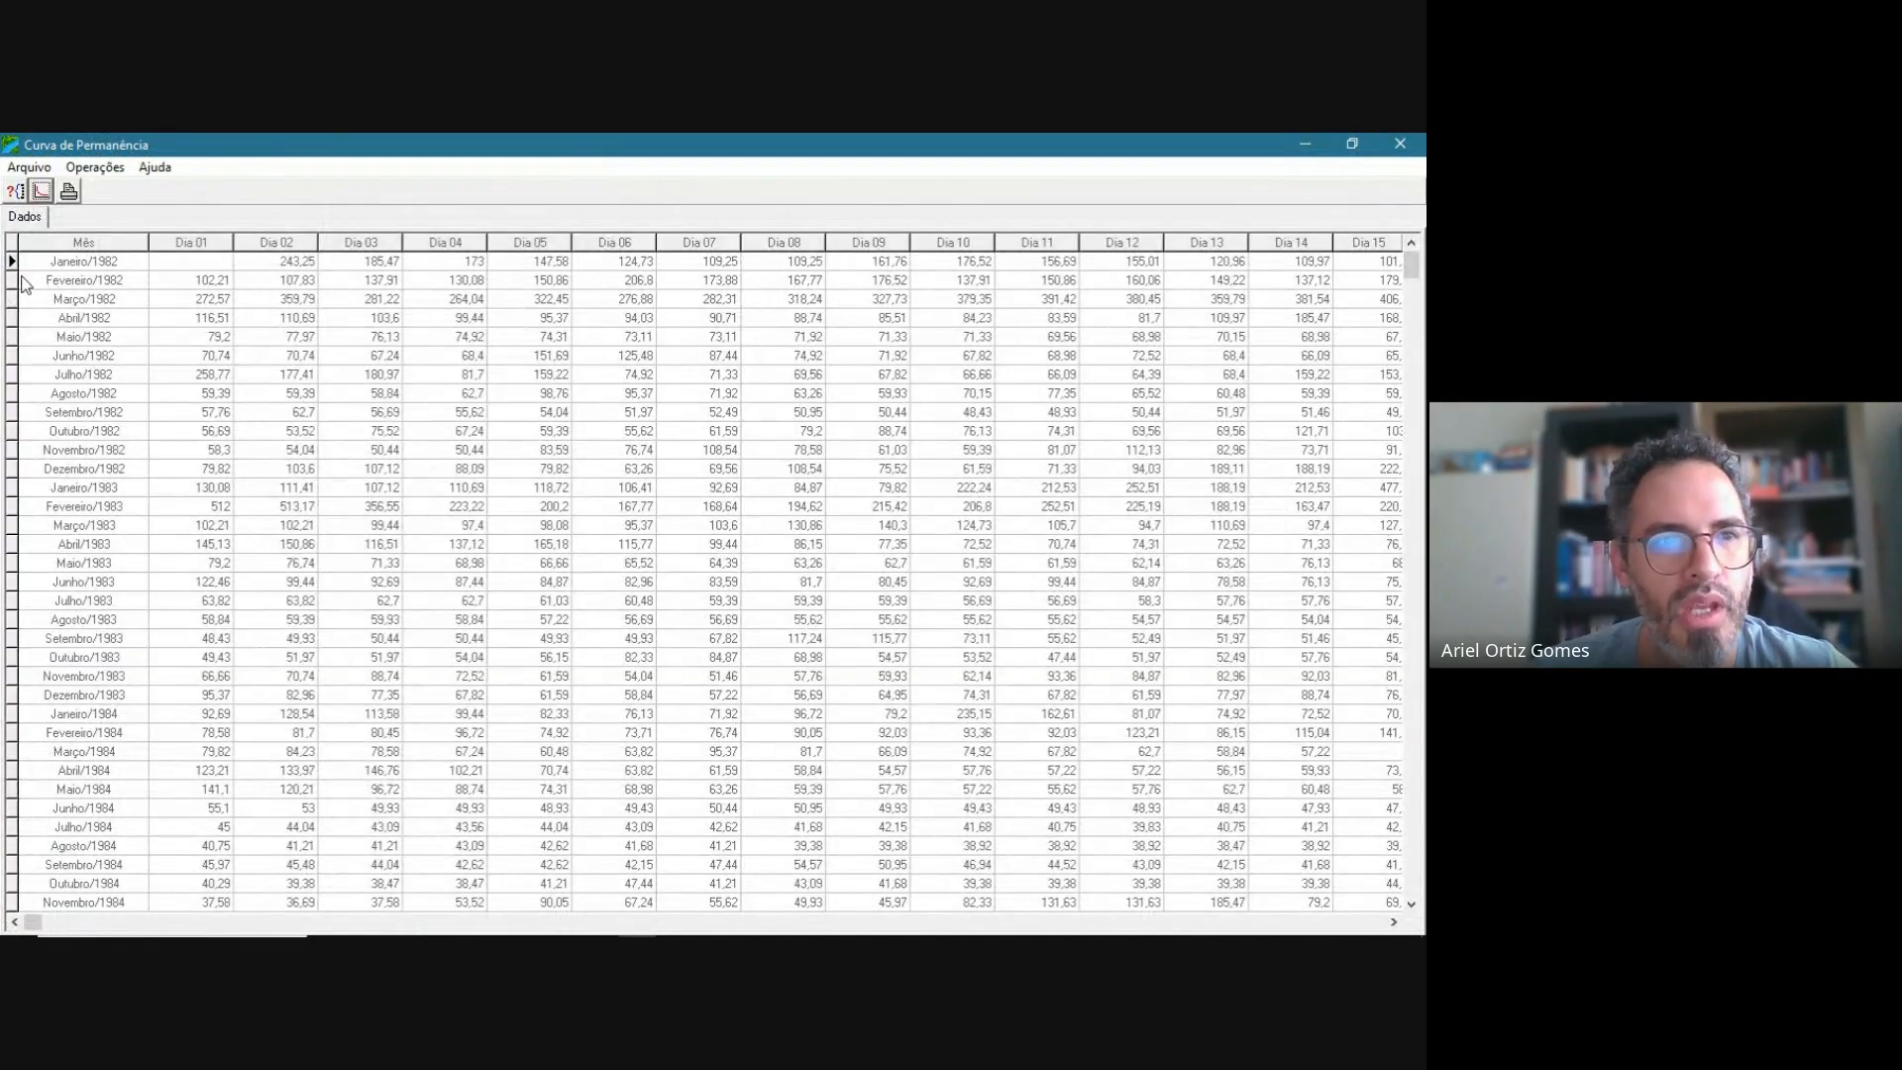
{"action": "left_click", "coordinate": [43, 197]}
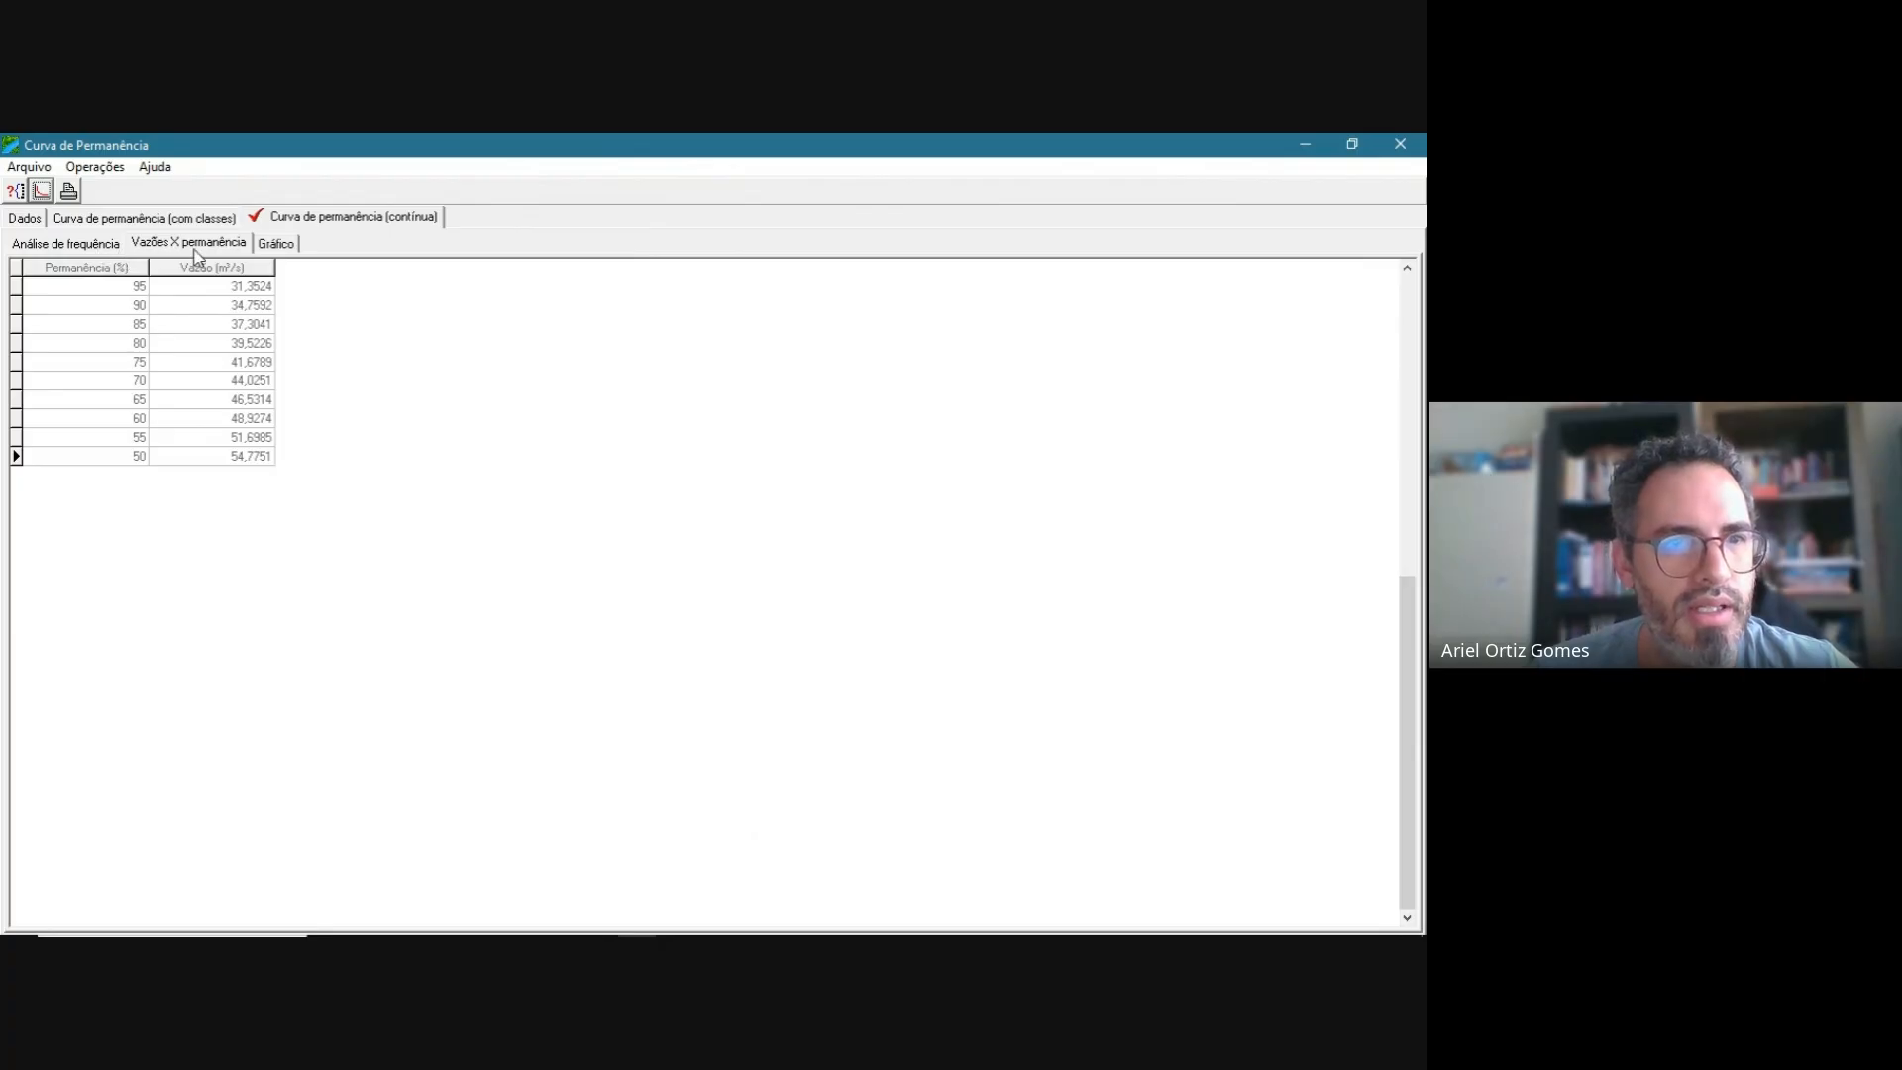
{"action": "left_click", "coordinate": [277, 244]}
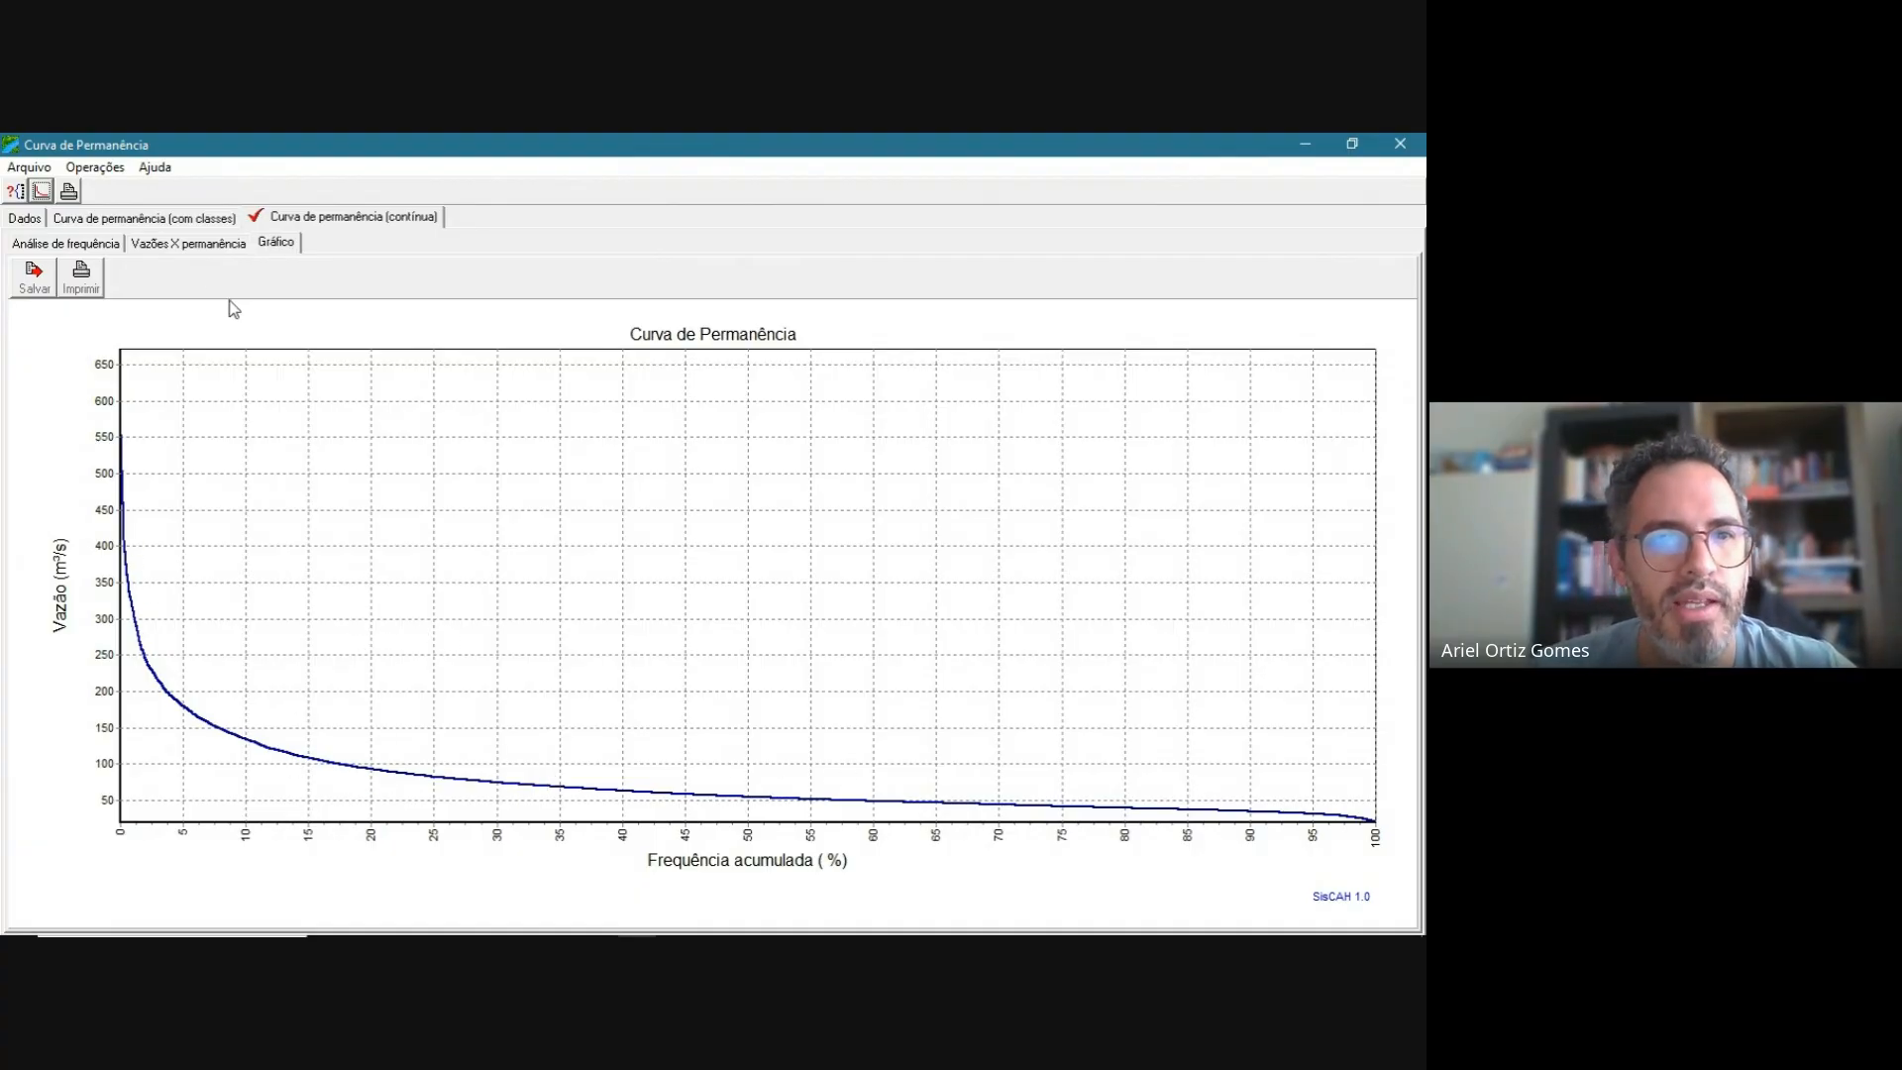
{"action": "left_click", "coordinate": [172, 243]}
{"action": "left_click", "coordinate": [100, 245]}
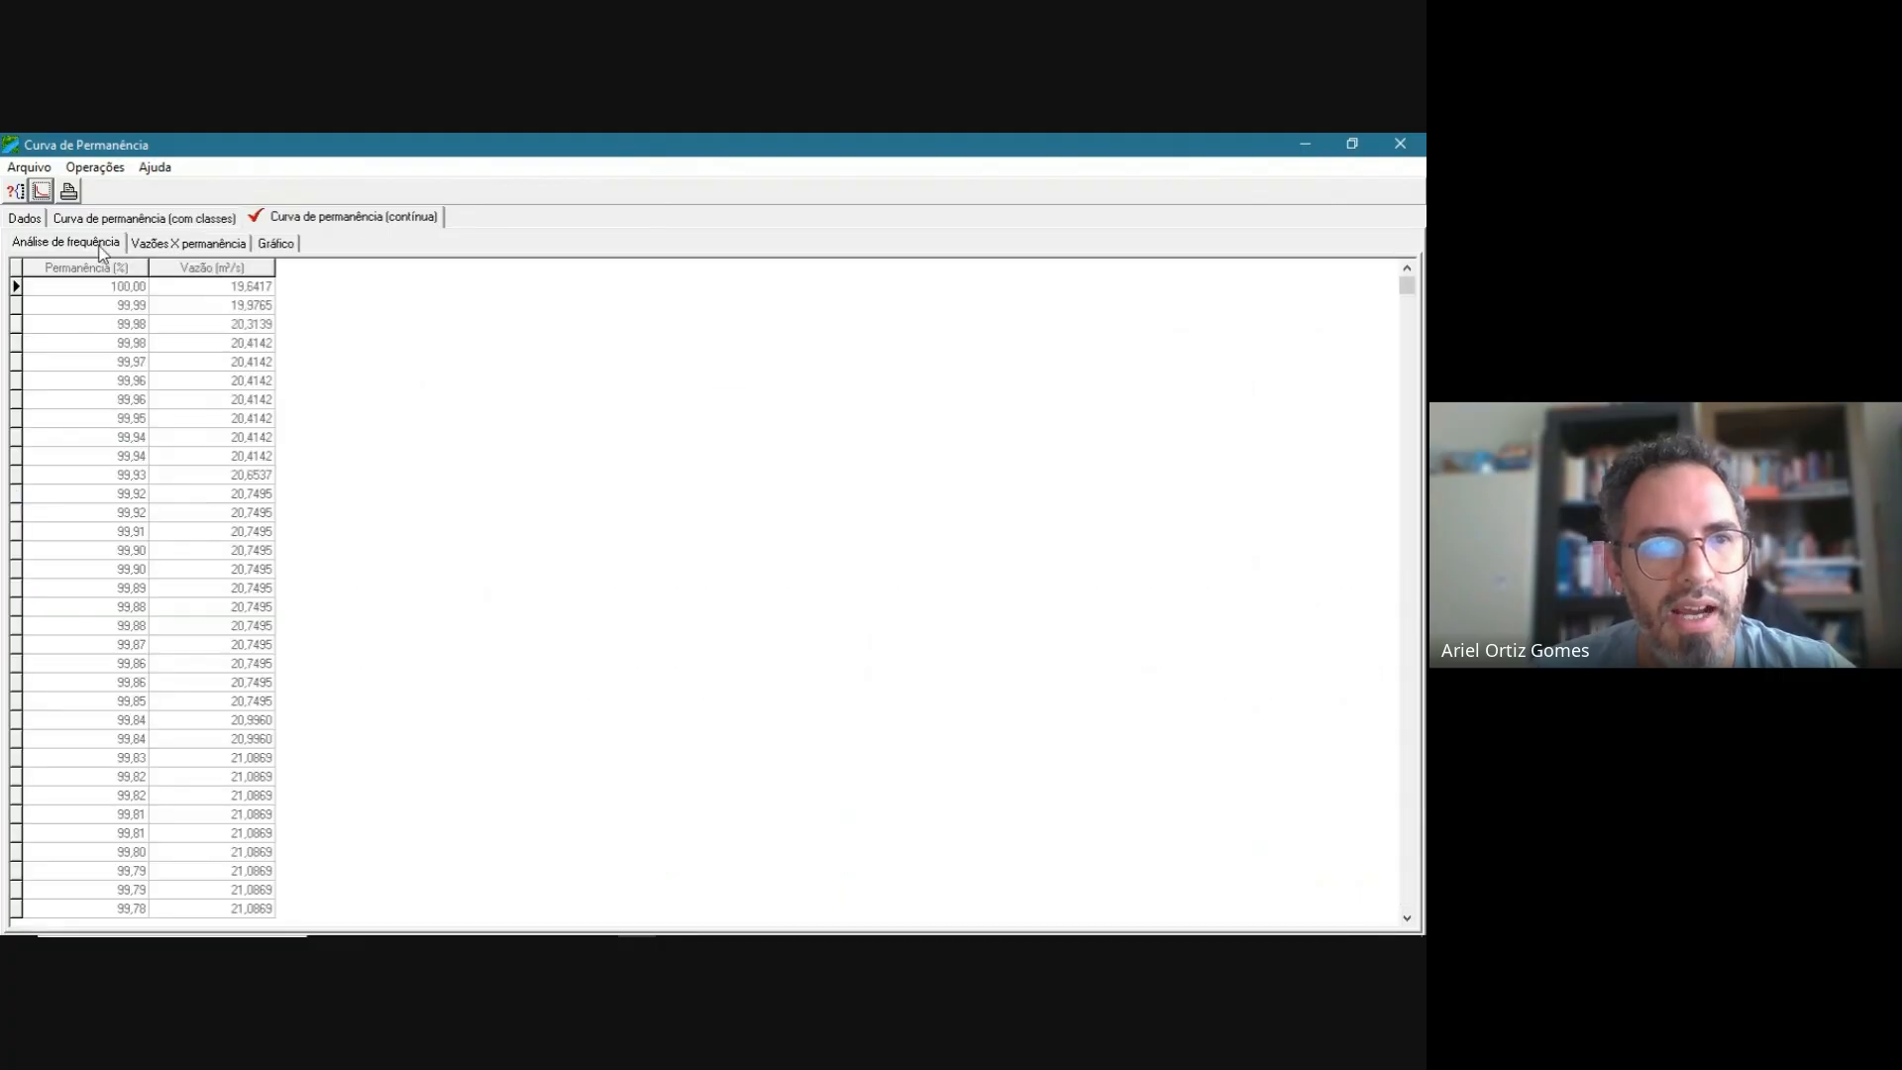
- View the frequency analysis of the class-based duration curve and close the duration curve analysis
{"action": "left_click", "coordinate": [32, 220]}
{"action": "left_click", "coordinate": [148, 218]}
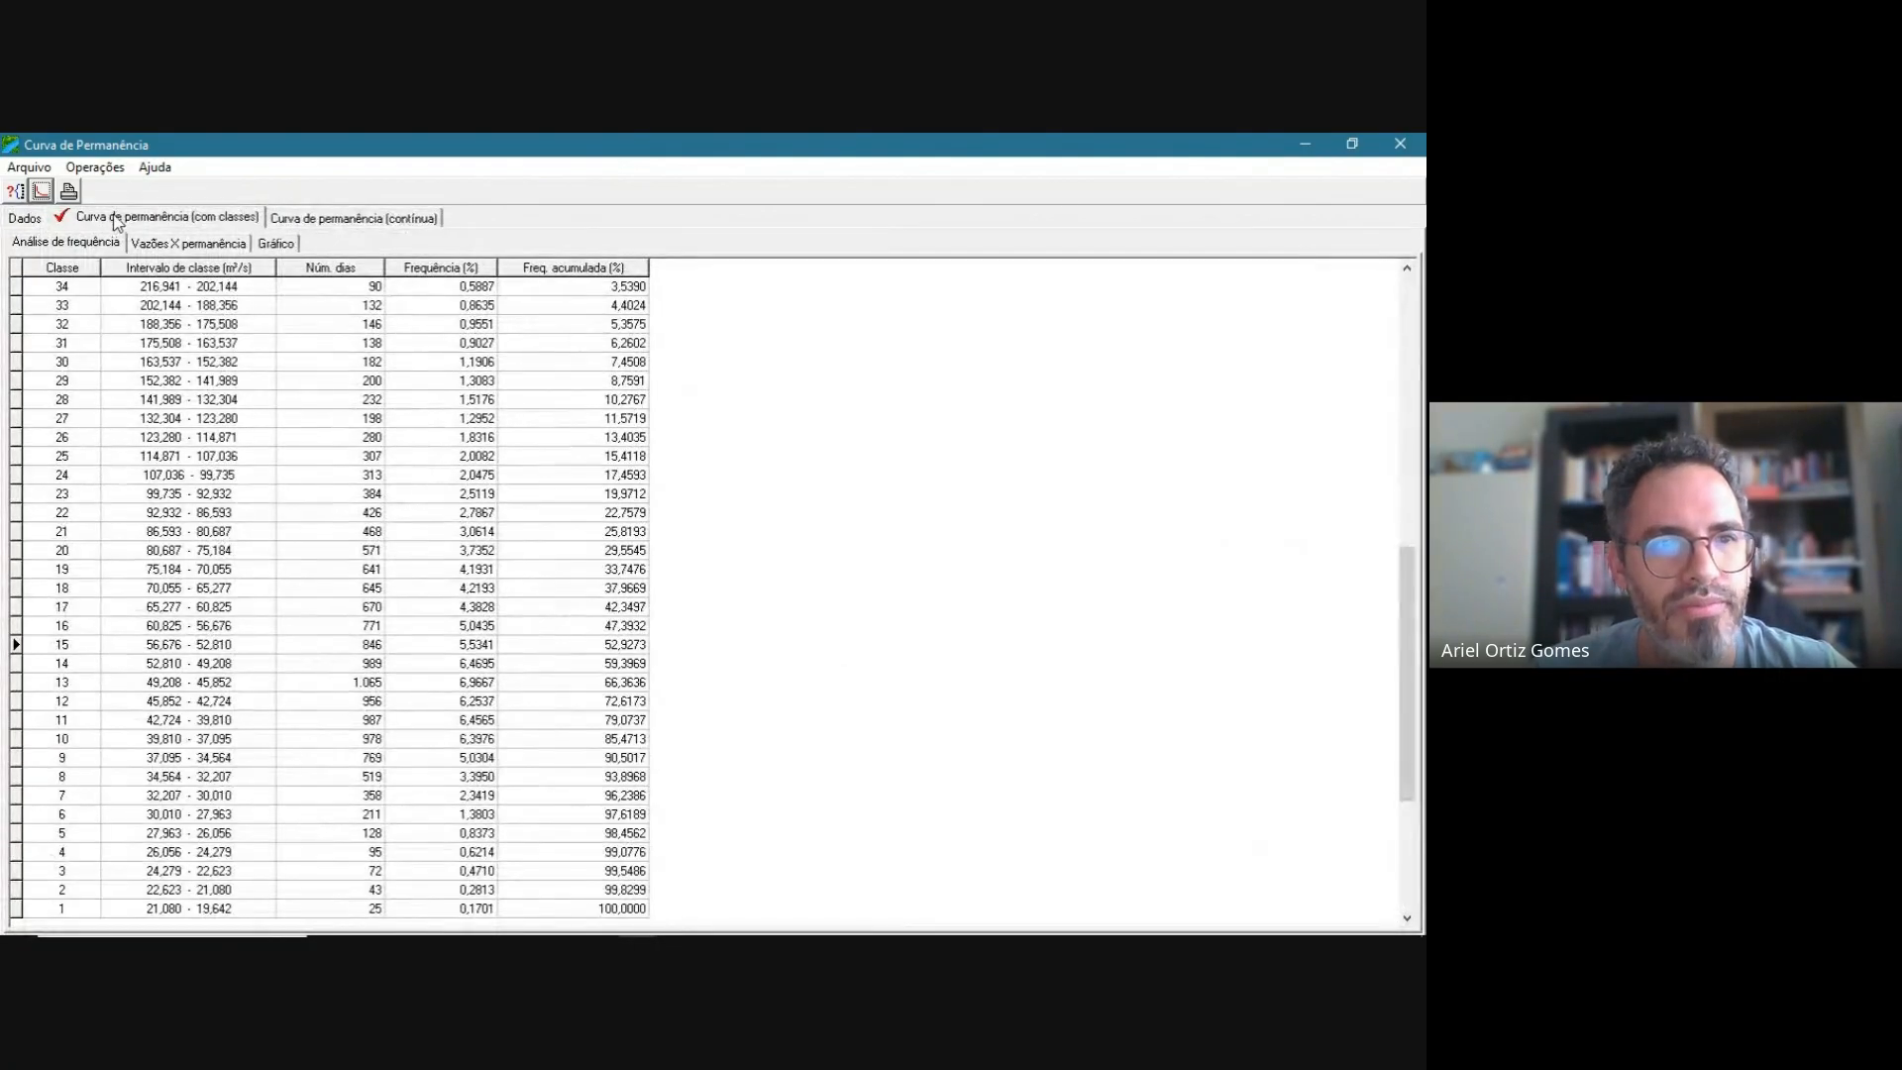
{"action": "left_click", "coordinate": [1400, 145]}
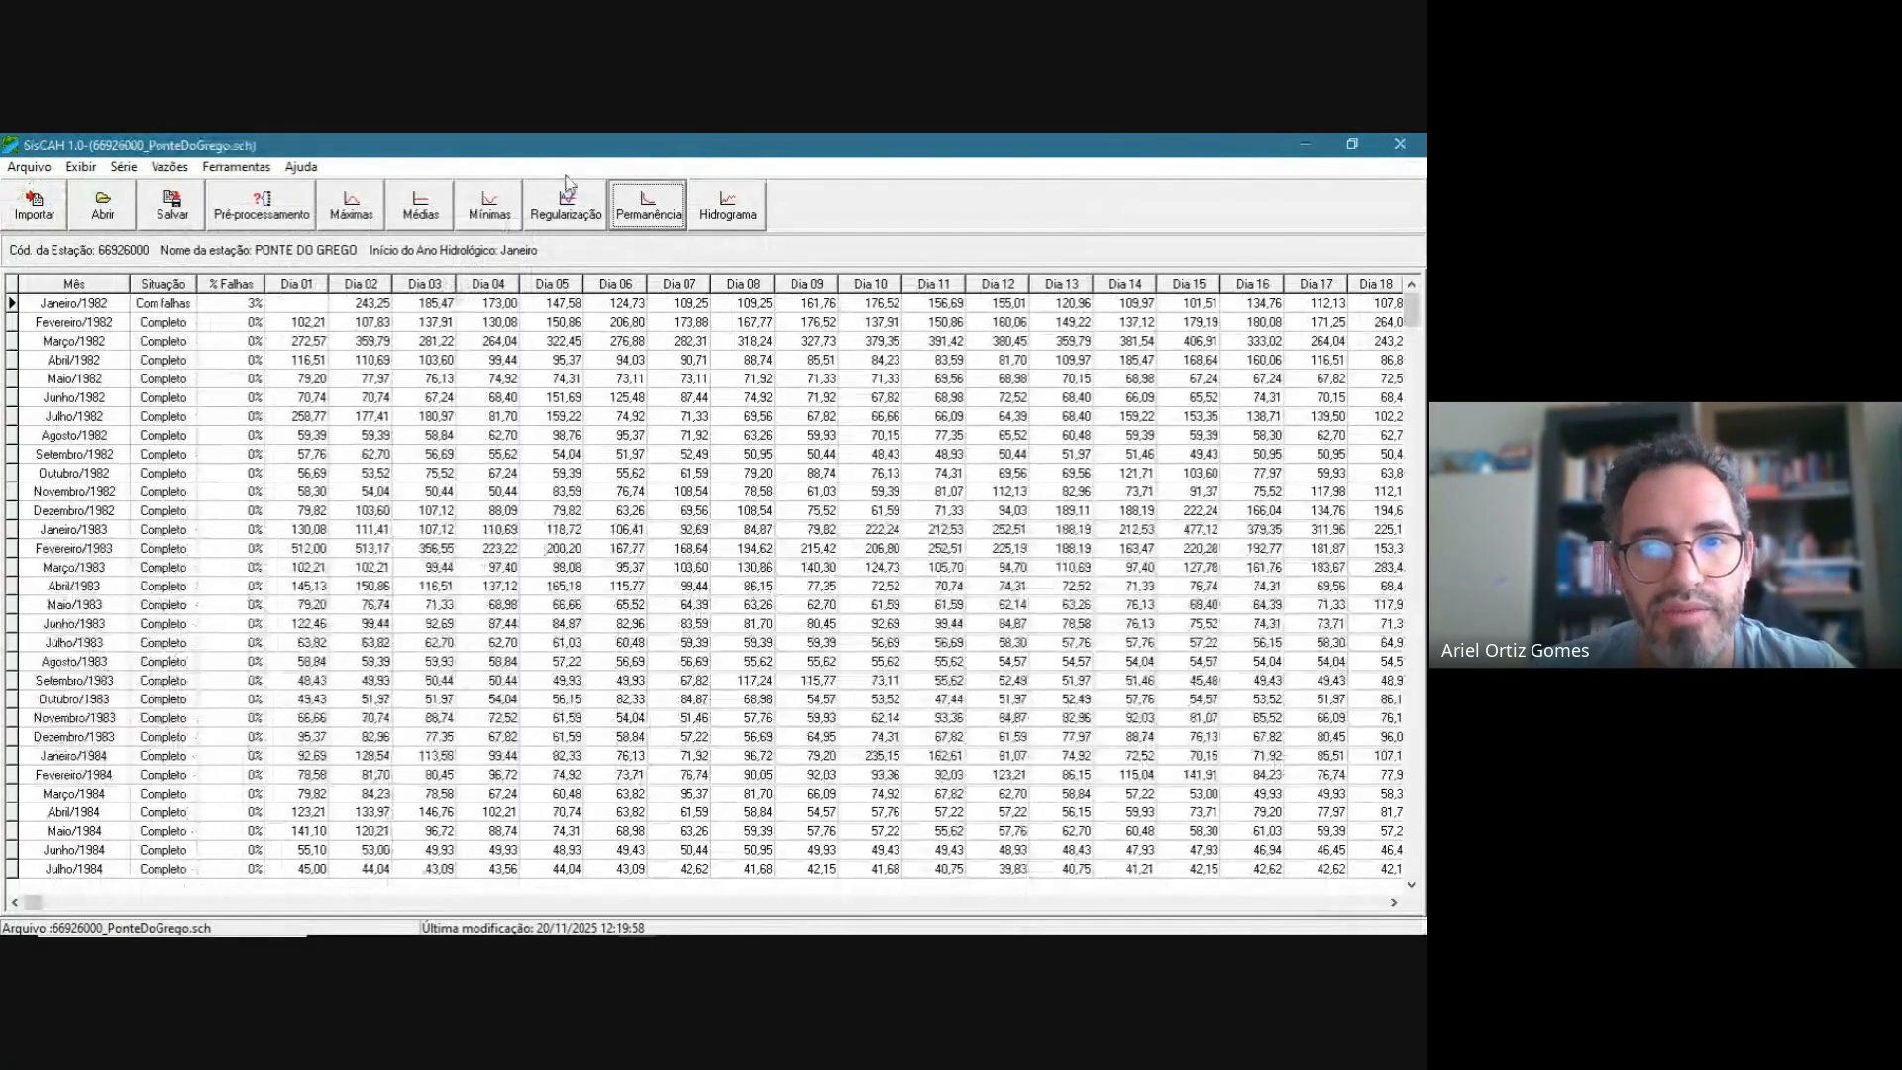
- Calculate the flow regularization for the station's daily series without considering evaporation
{"action": "left_click", "coordinate": [569, 208]}
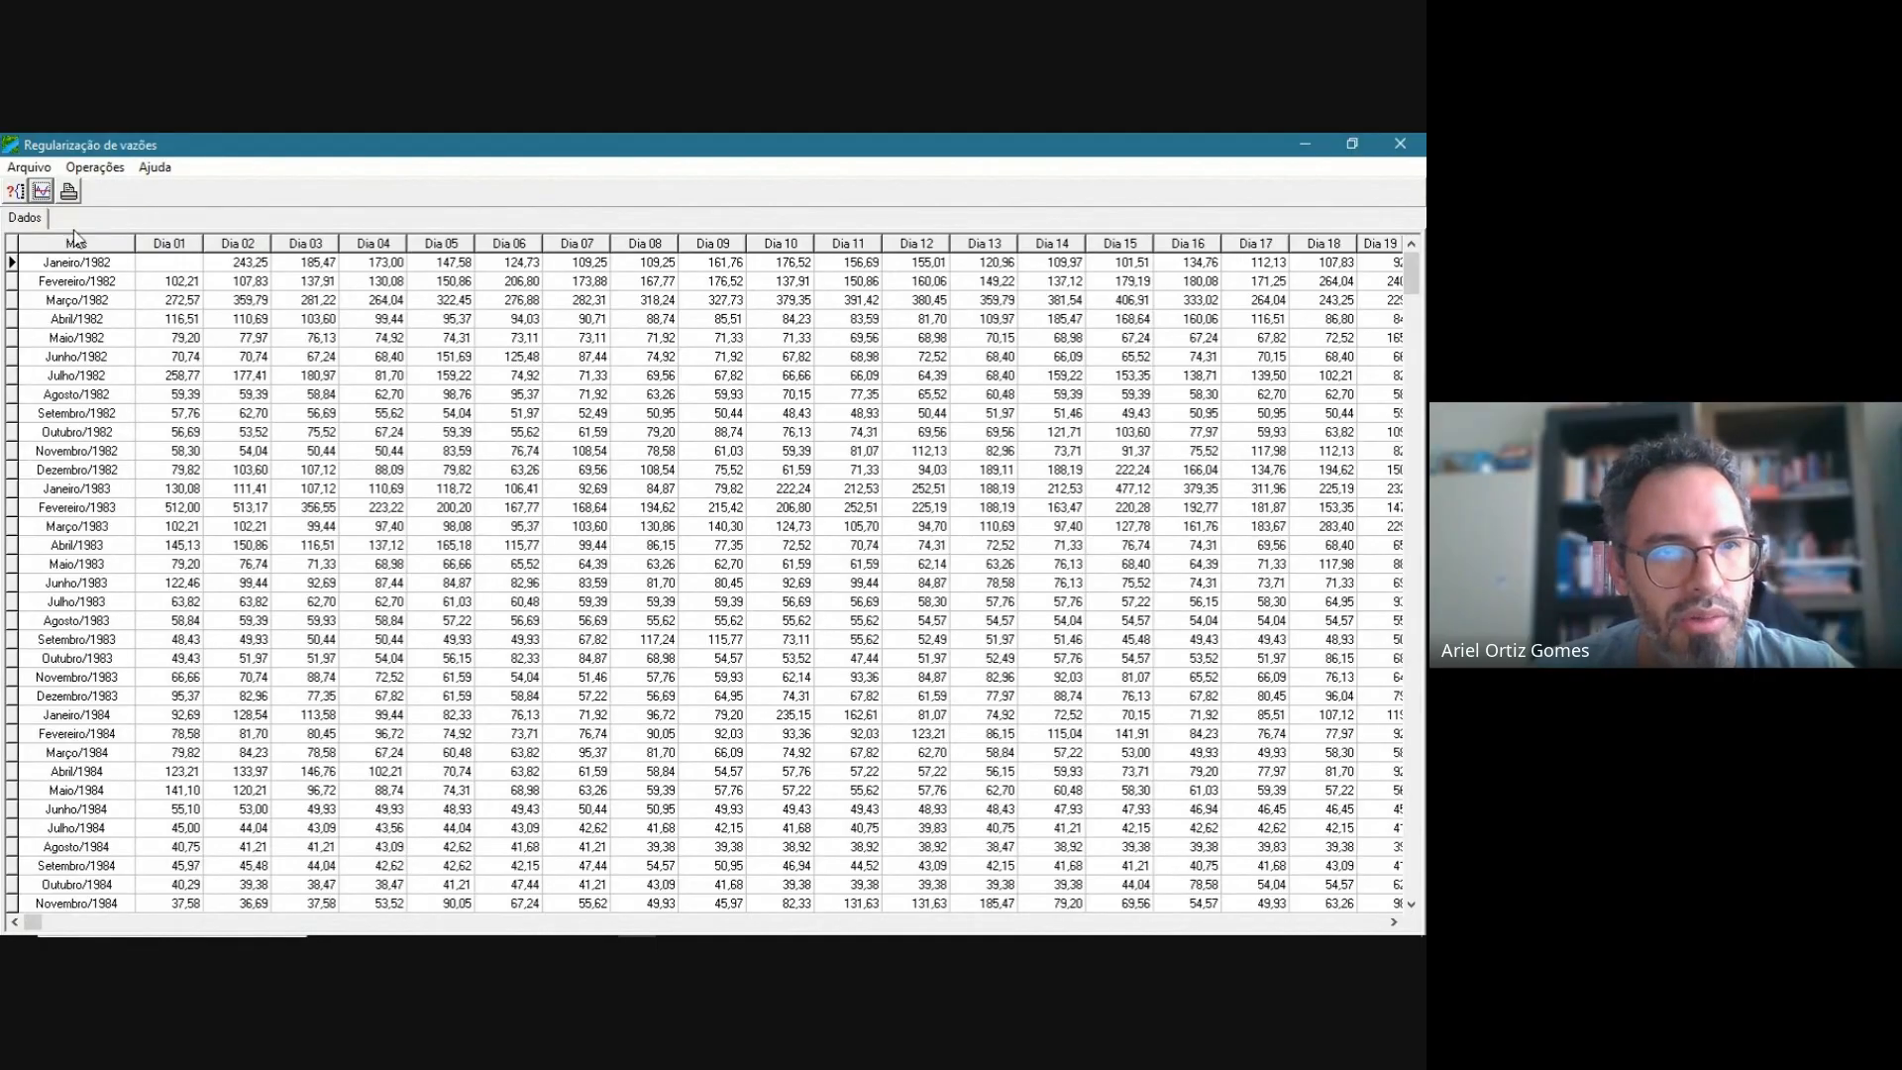
{"action": "left_click", "coordinate": [41, 192]}
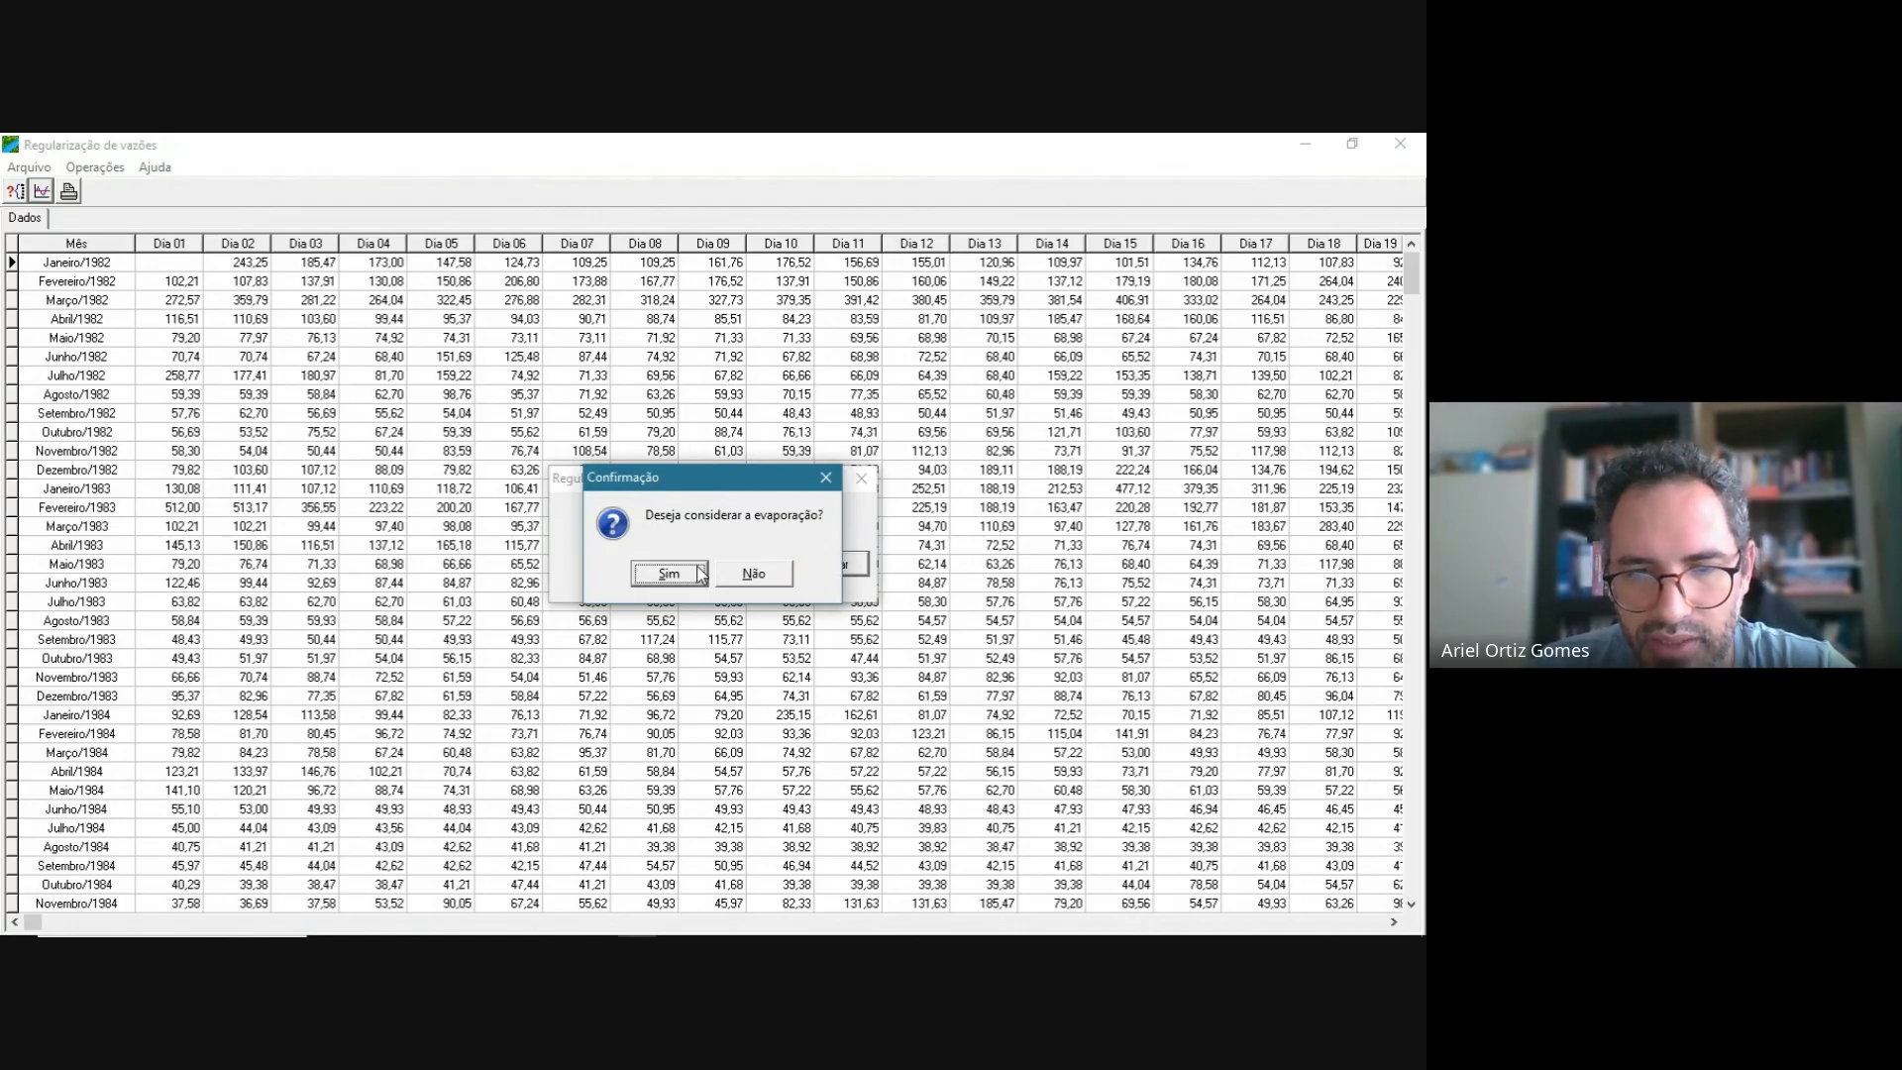
{"action": "left_click", "coordinate": [758, 576]}
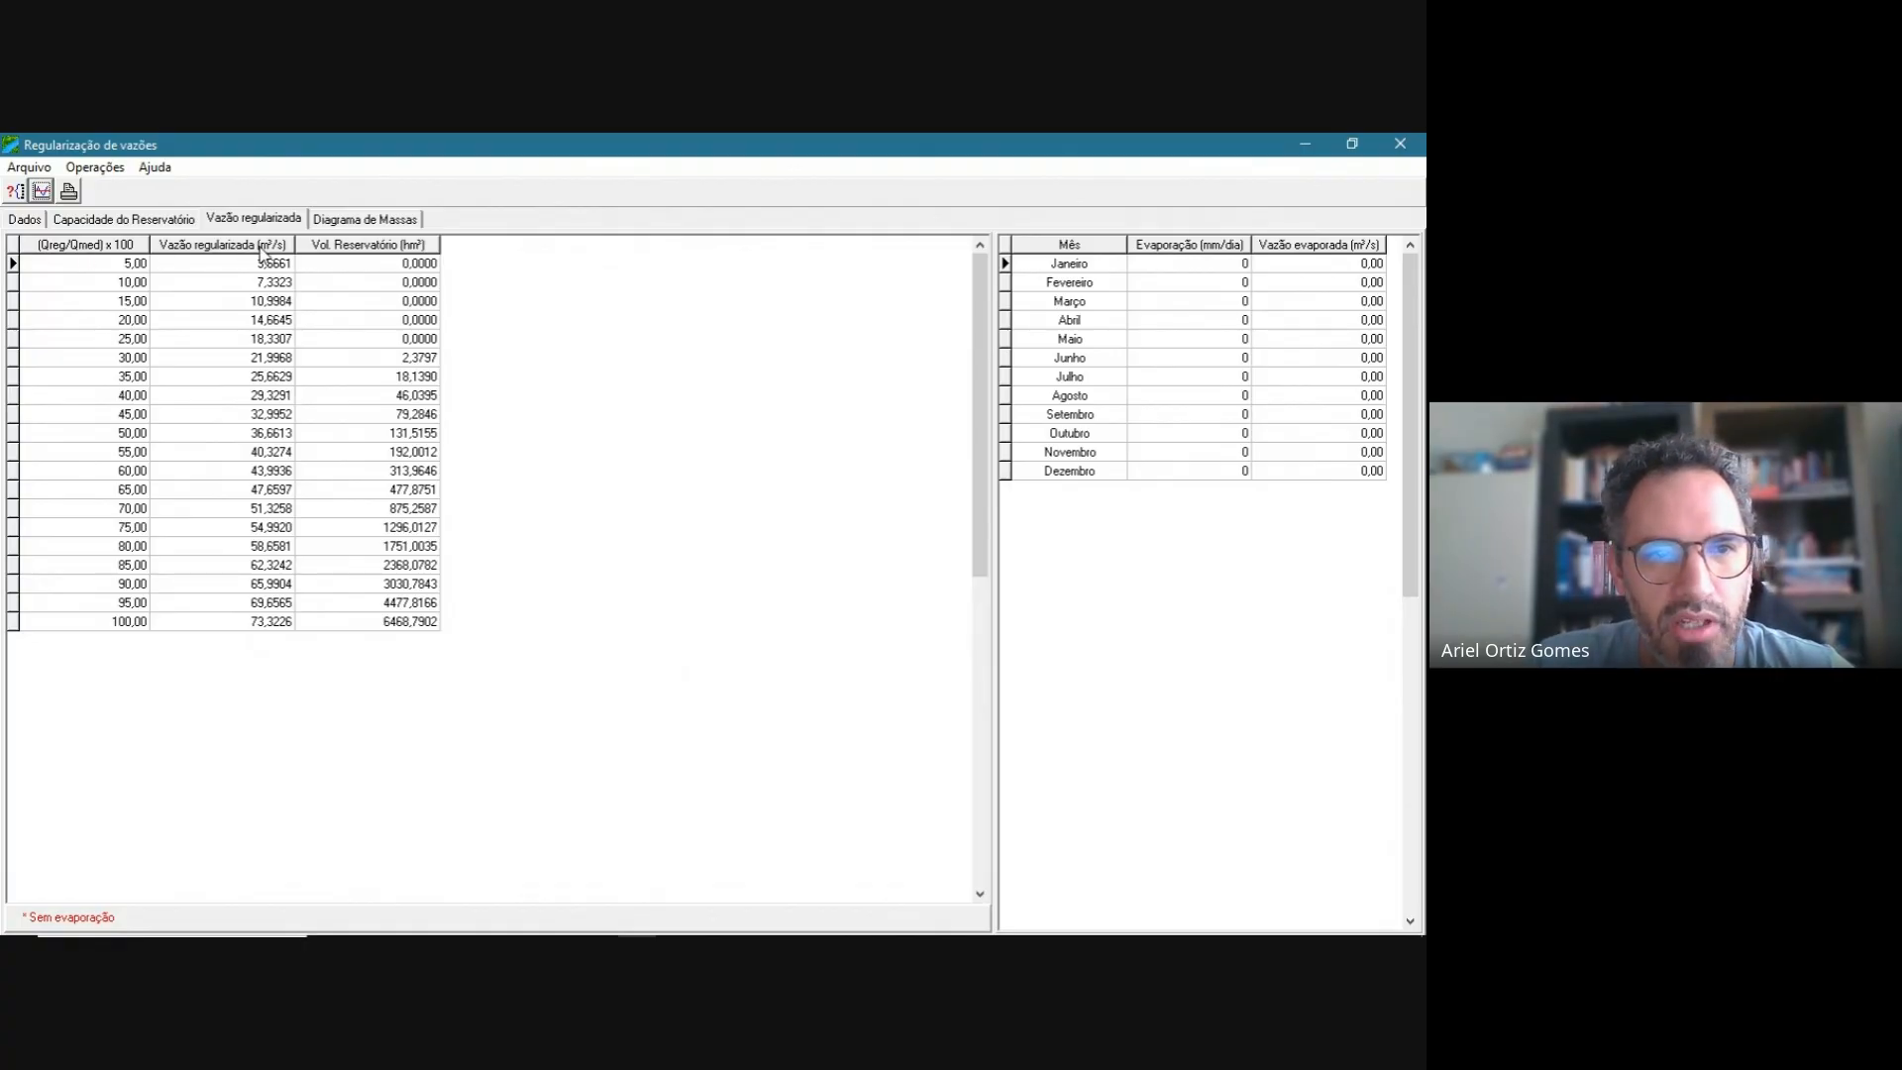
- Review the regularization results: reservoir capacity, regulated flow table and mass diagram
{"action": "left_click", "coordinate": [30, 221]}
{"action": "left_click", "coordinate": [115, 218]}
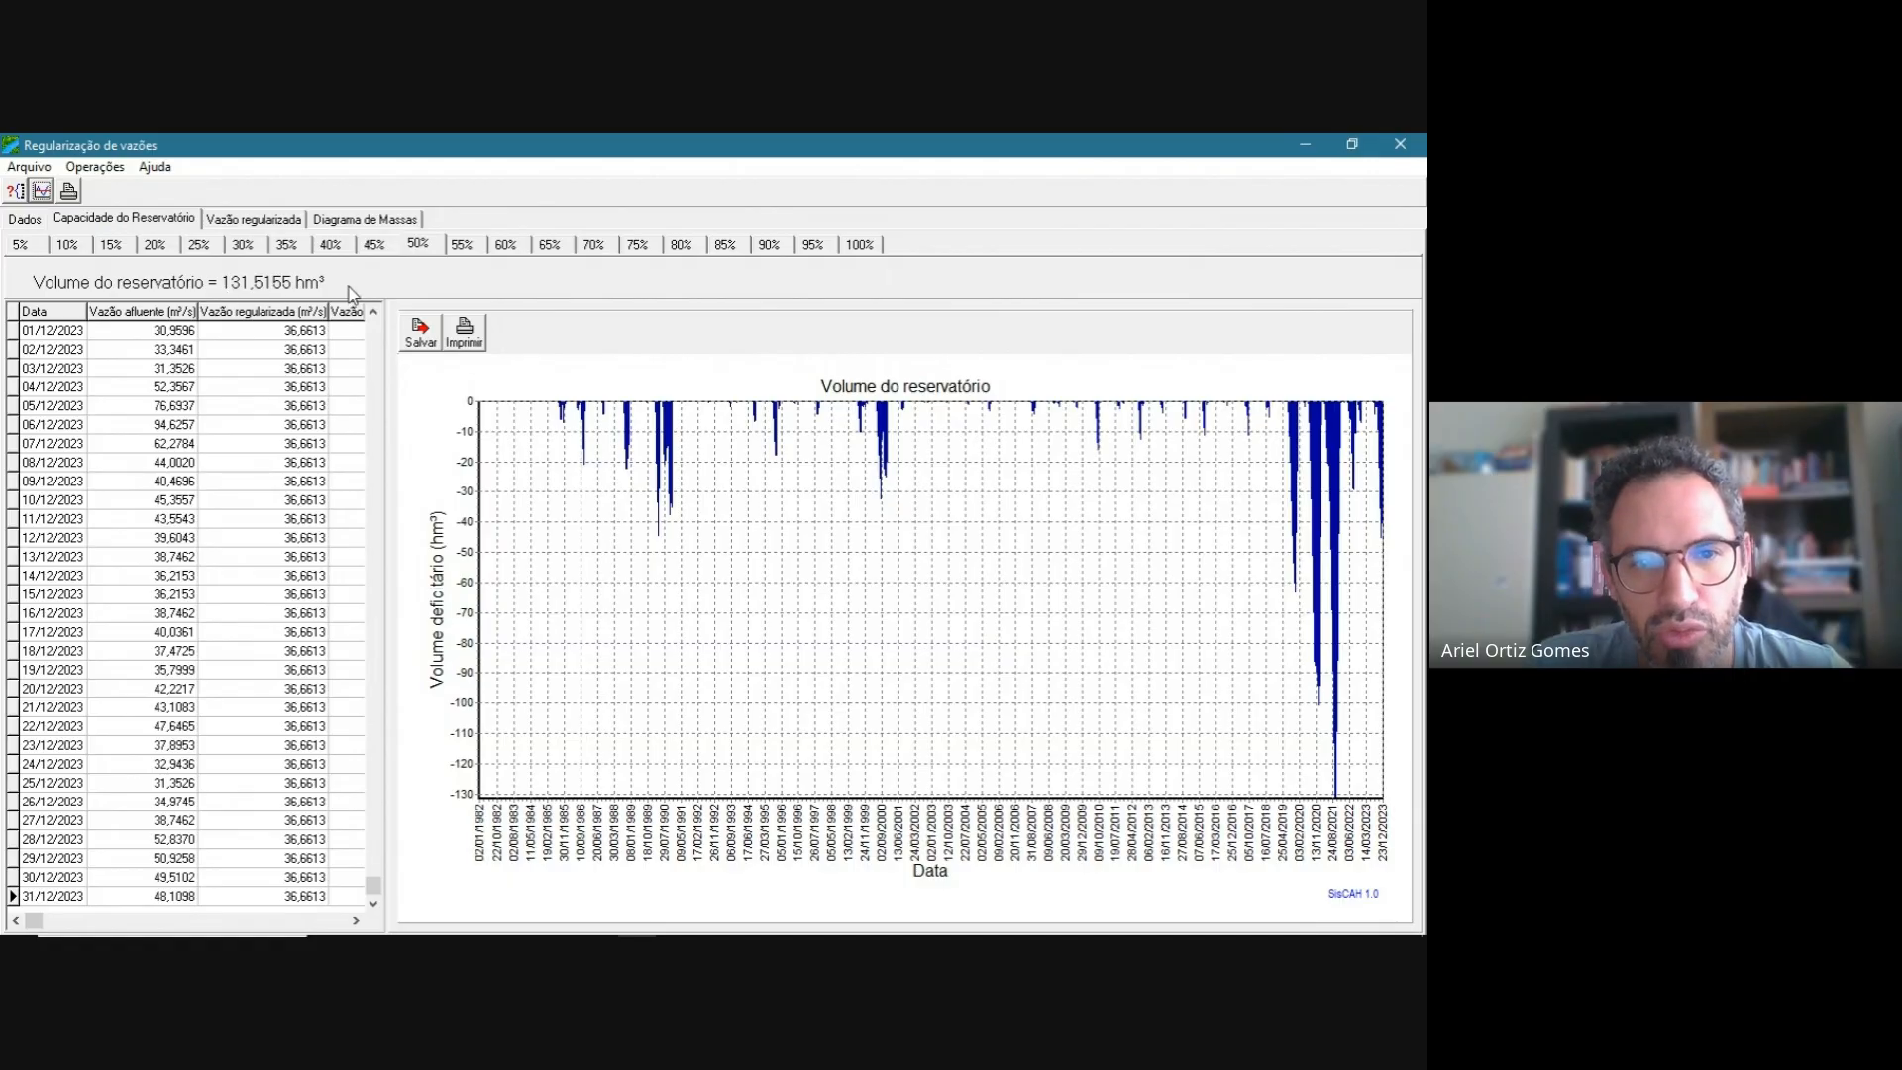
{"action": "left_click", "coordinate": [235, 220]}
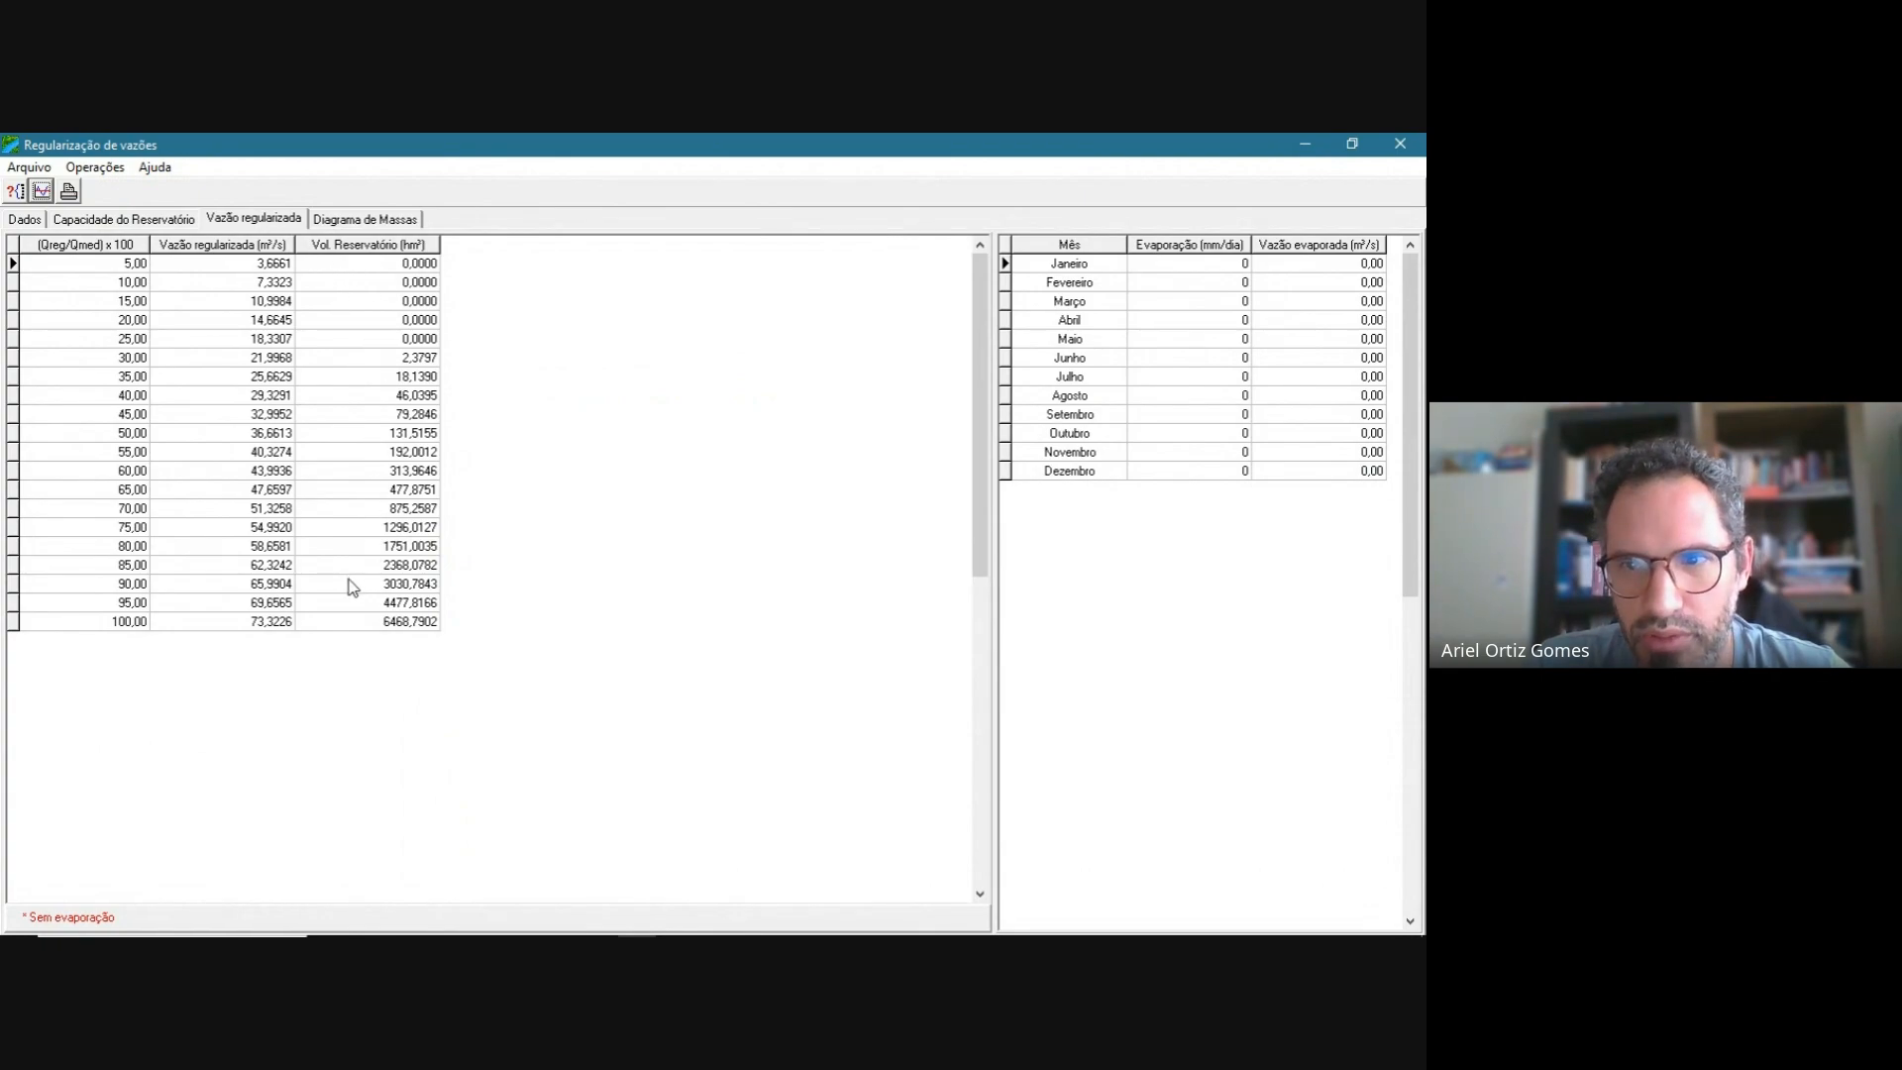
{"action": "left_click", "coordinate": [346, 222]}
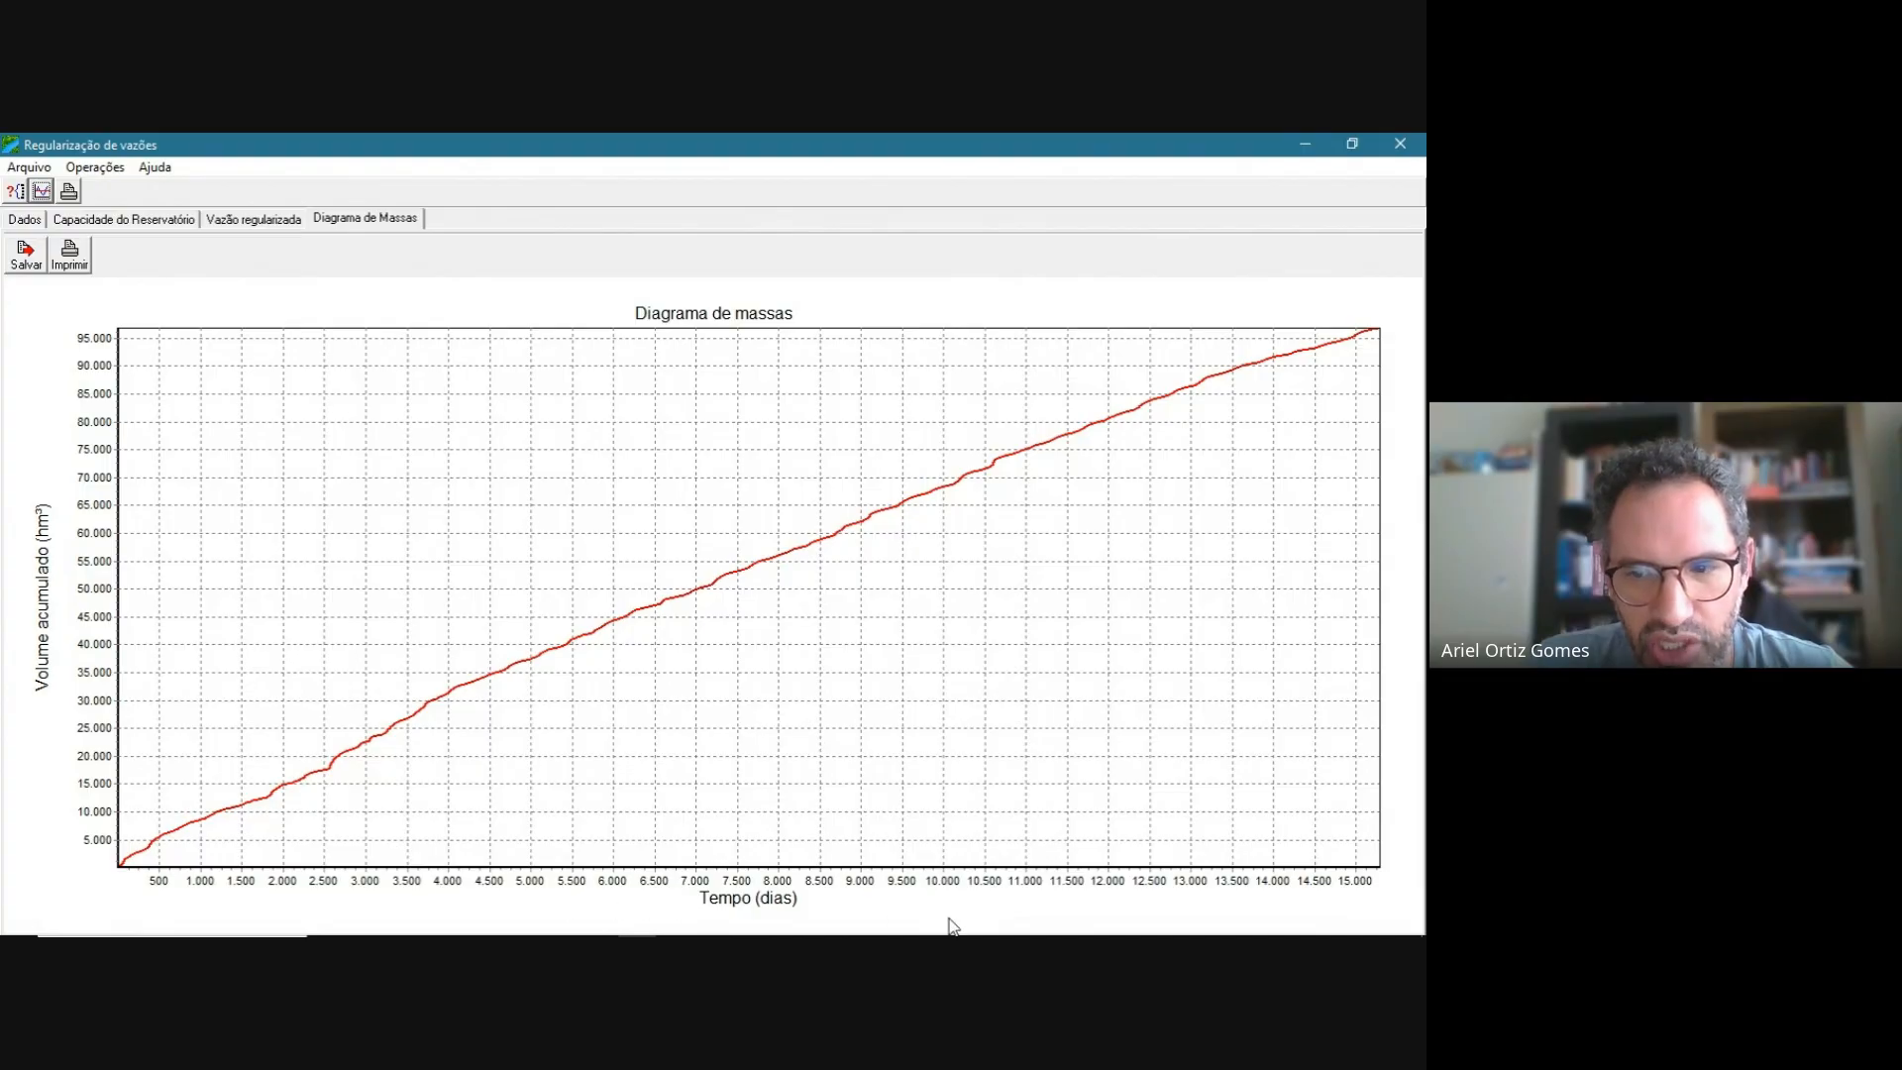
{"action": "left_click", "coordinate": [258, 224]}
{"action": "left_click", "coordinate": [87, 224]}
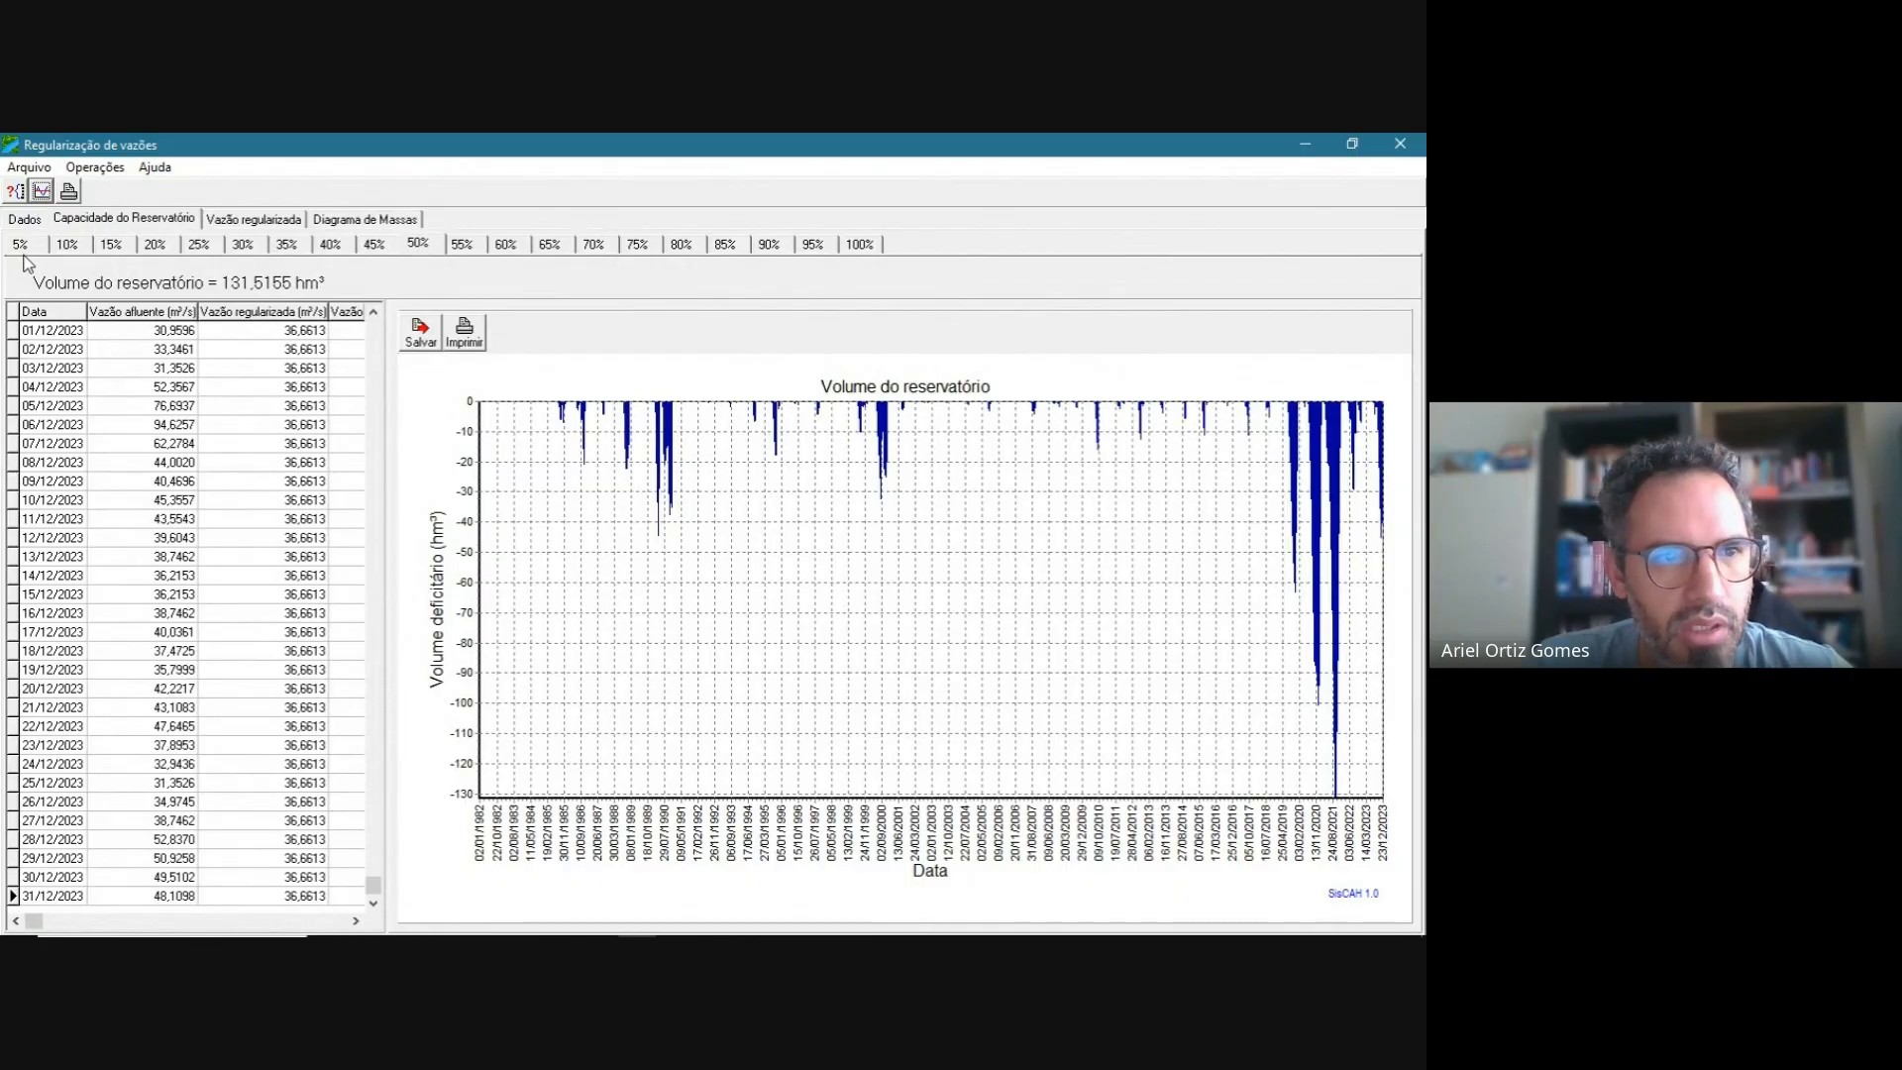
- Widen the reservoir capacity table and compare the 5%, 10%, 15%, 95% and 80% regulation levels, finishing with the mass diagram
{"action": "left_click", "coordinate": [59, 246]}
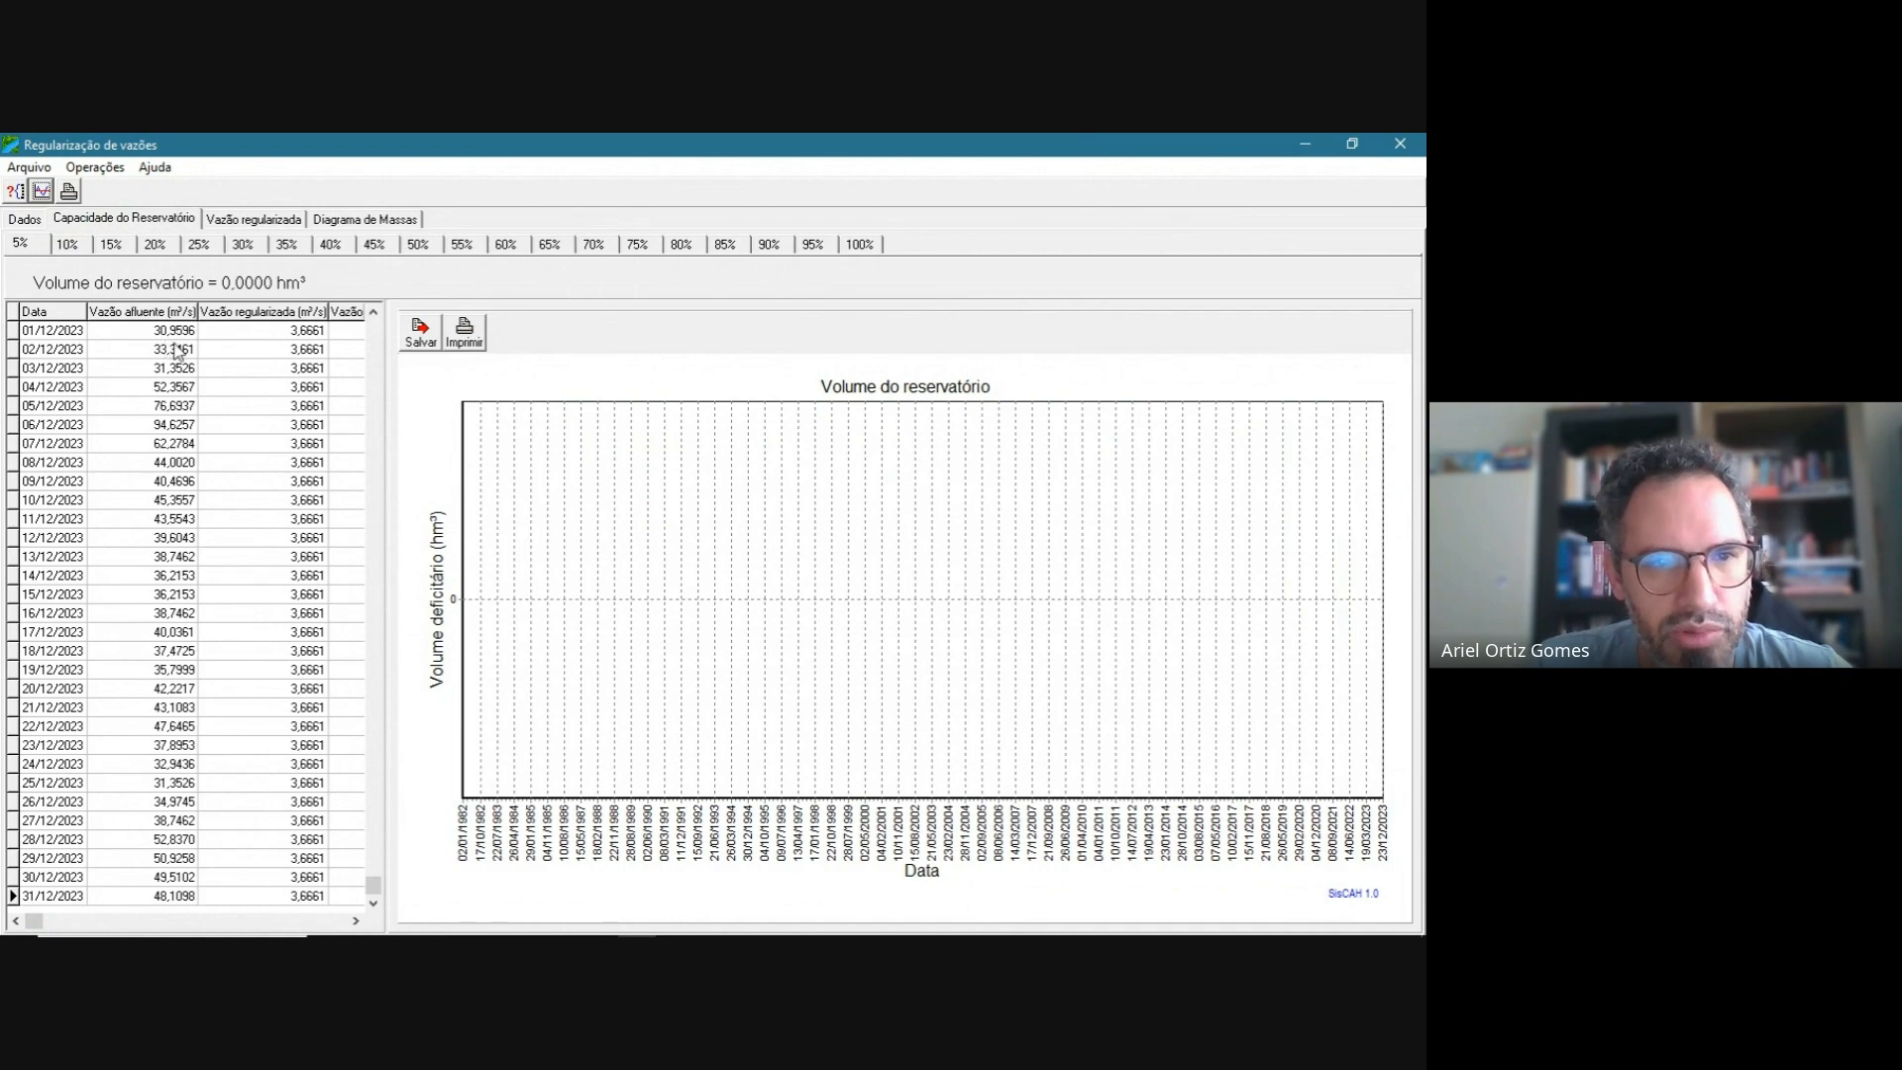
{"action": "left_click_drag", "start_coordinate": [388, 341], "coordinate": [592, 381]}
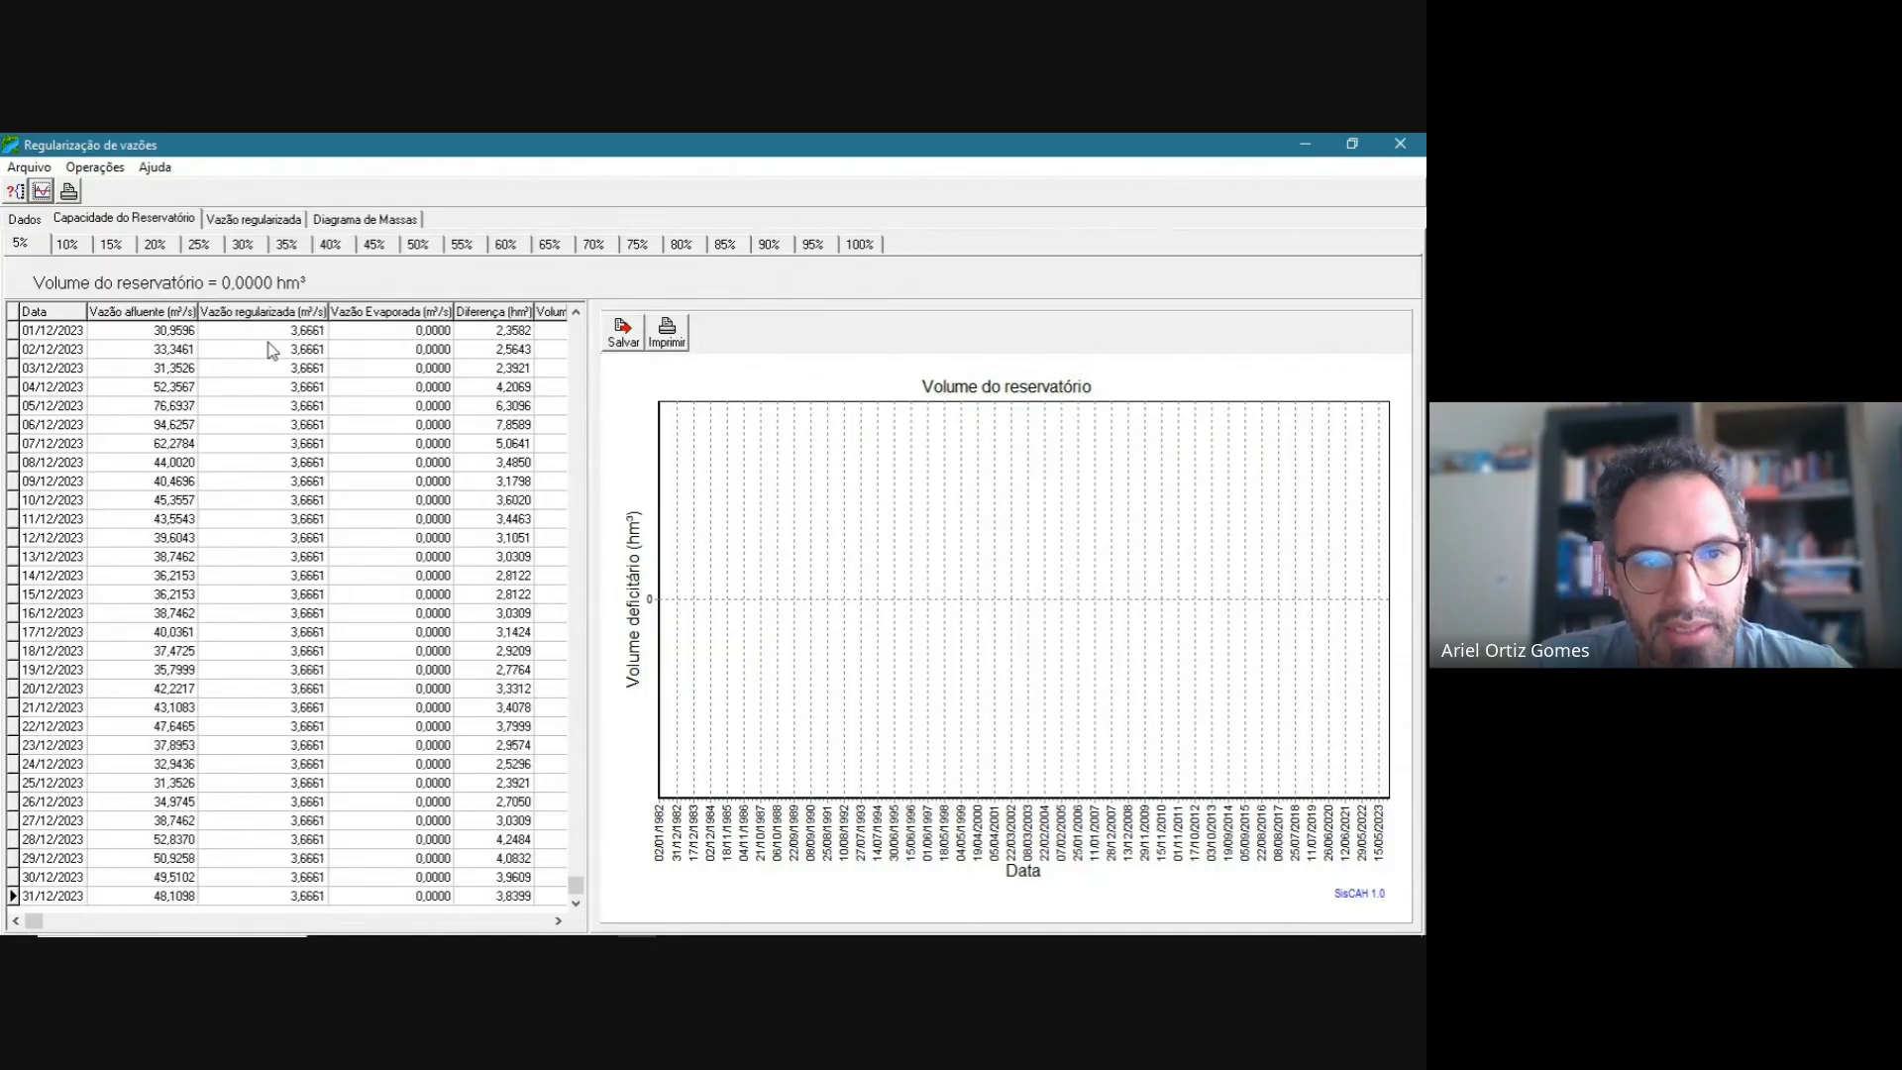
{"action": "left_click", "coordinate": [66, 245]}
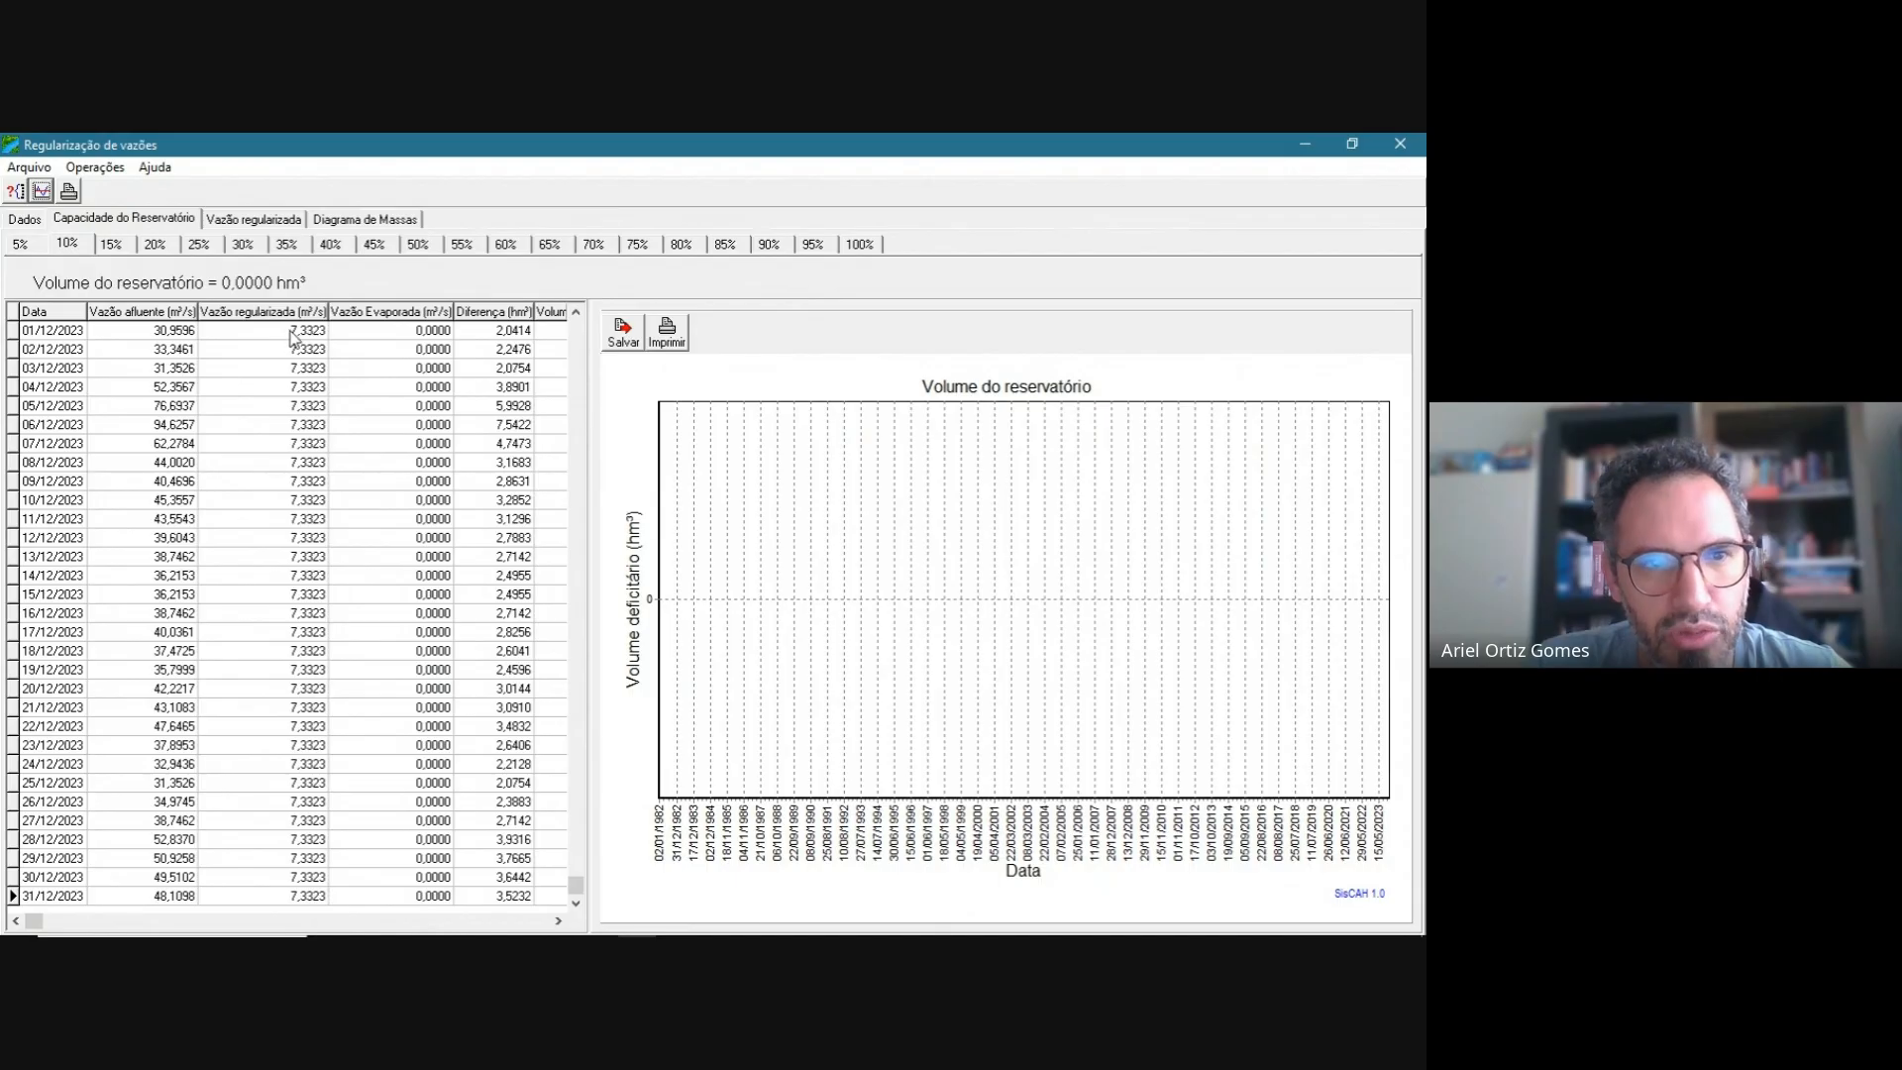
{"action": "left_click", "coordinate": [115, 243]}
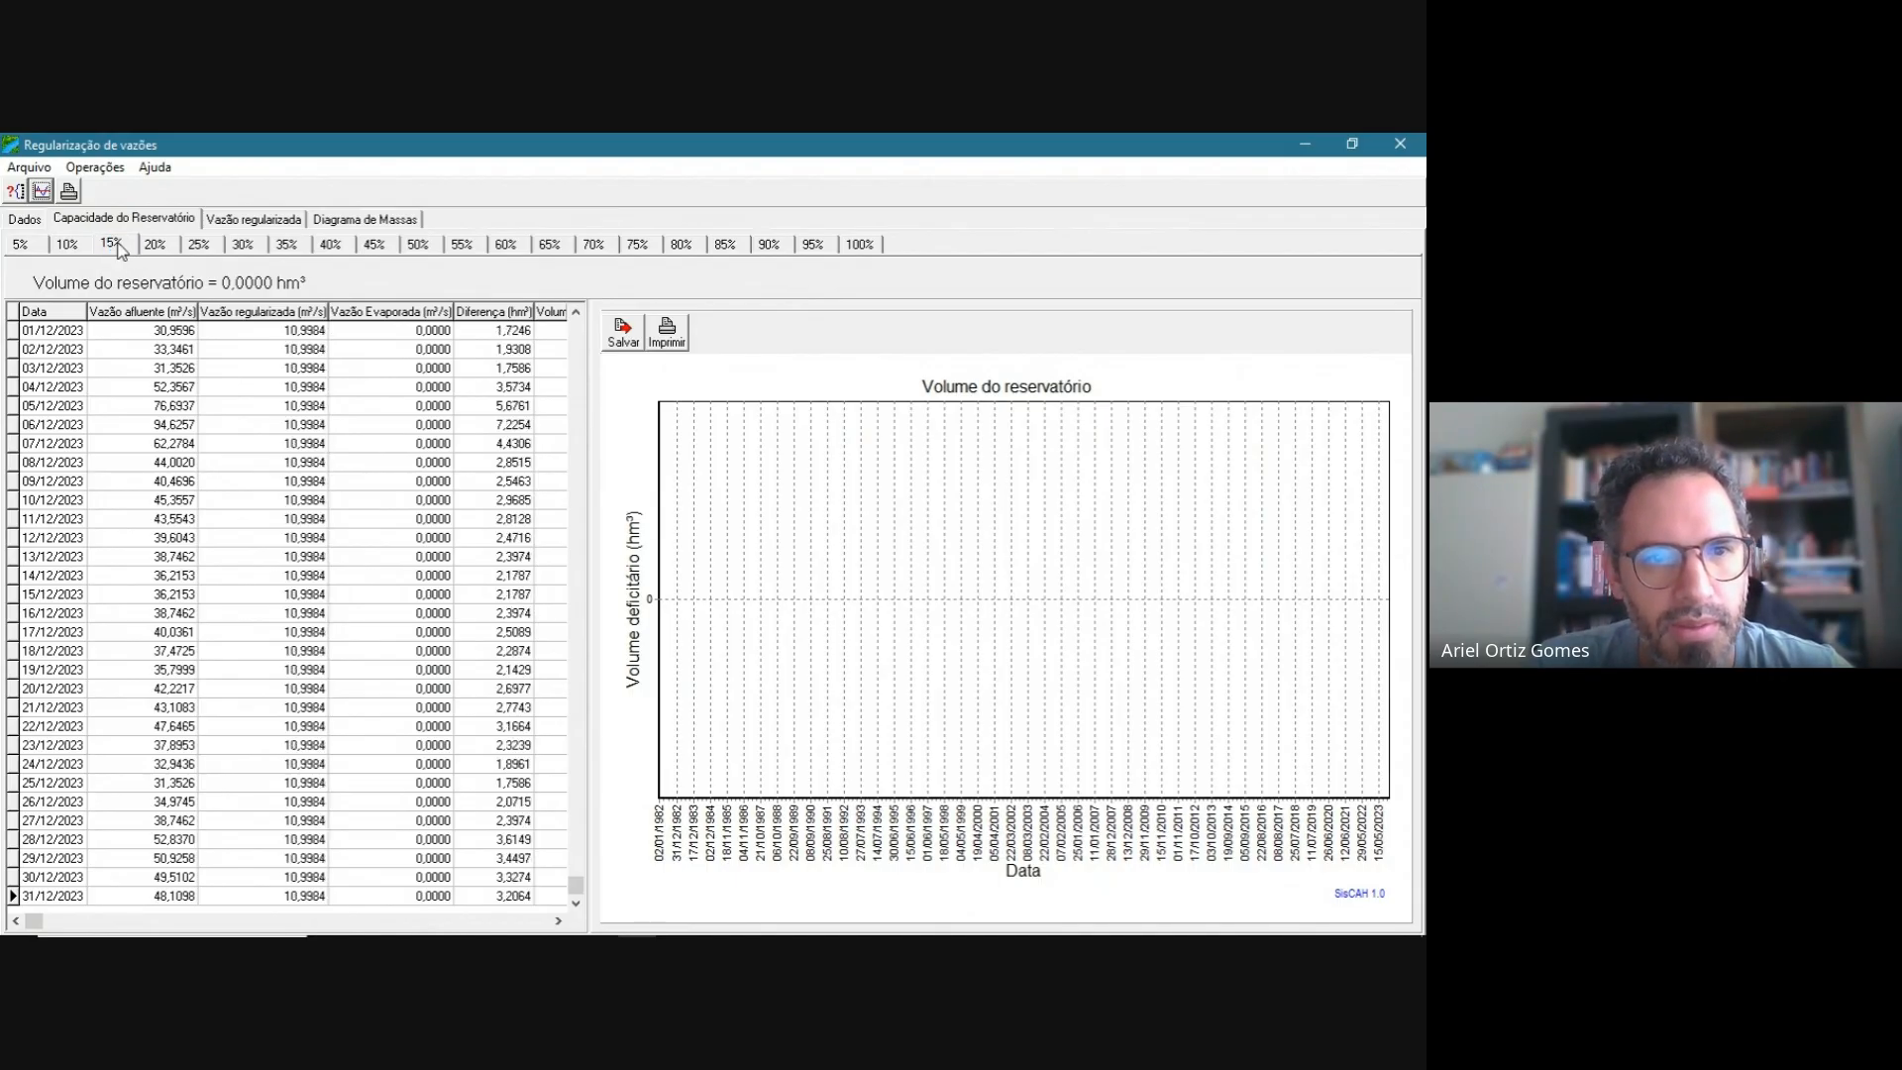
{"action": "left_click", "coordinate": [812, 245]}
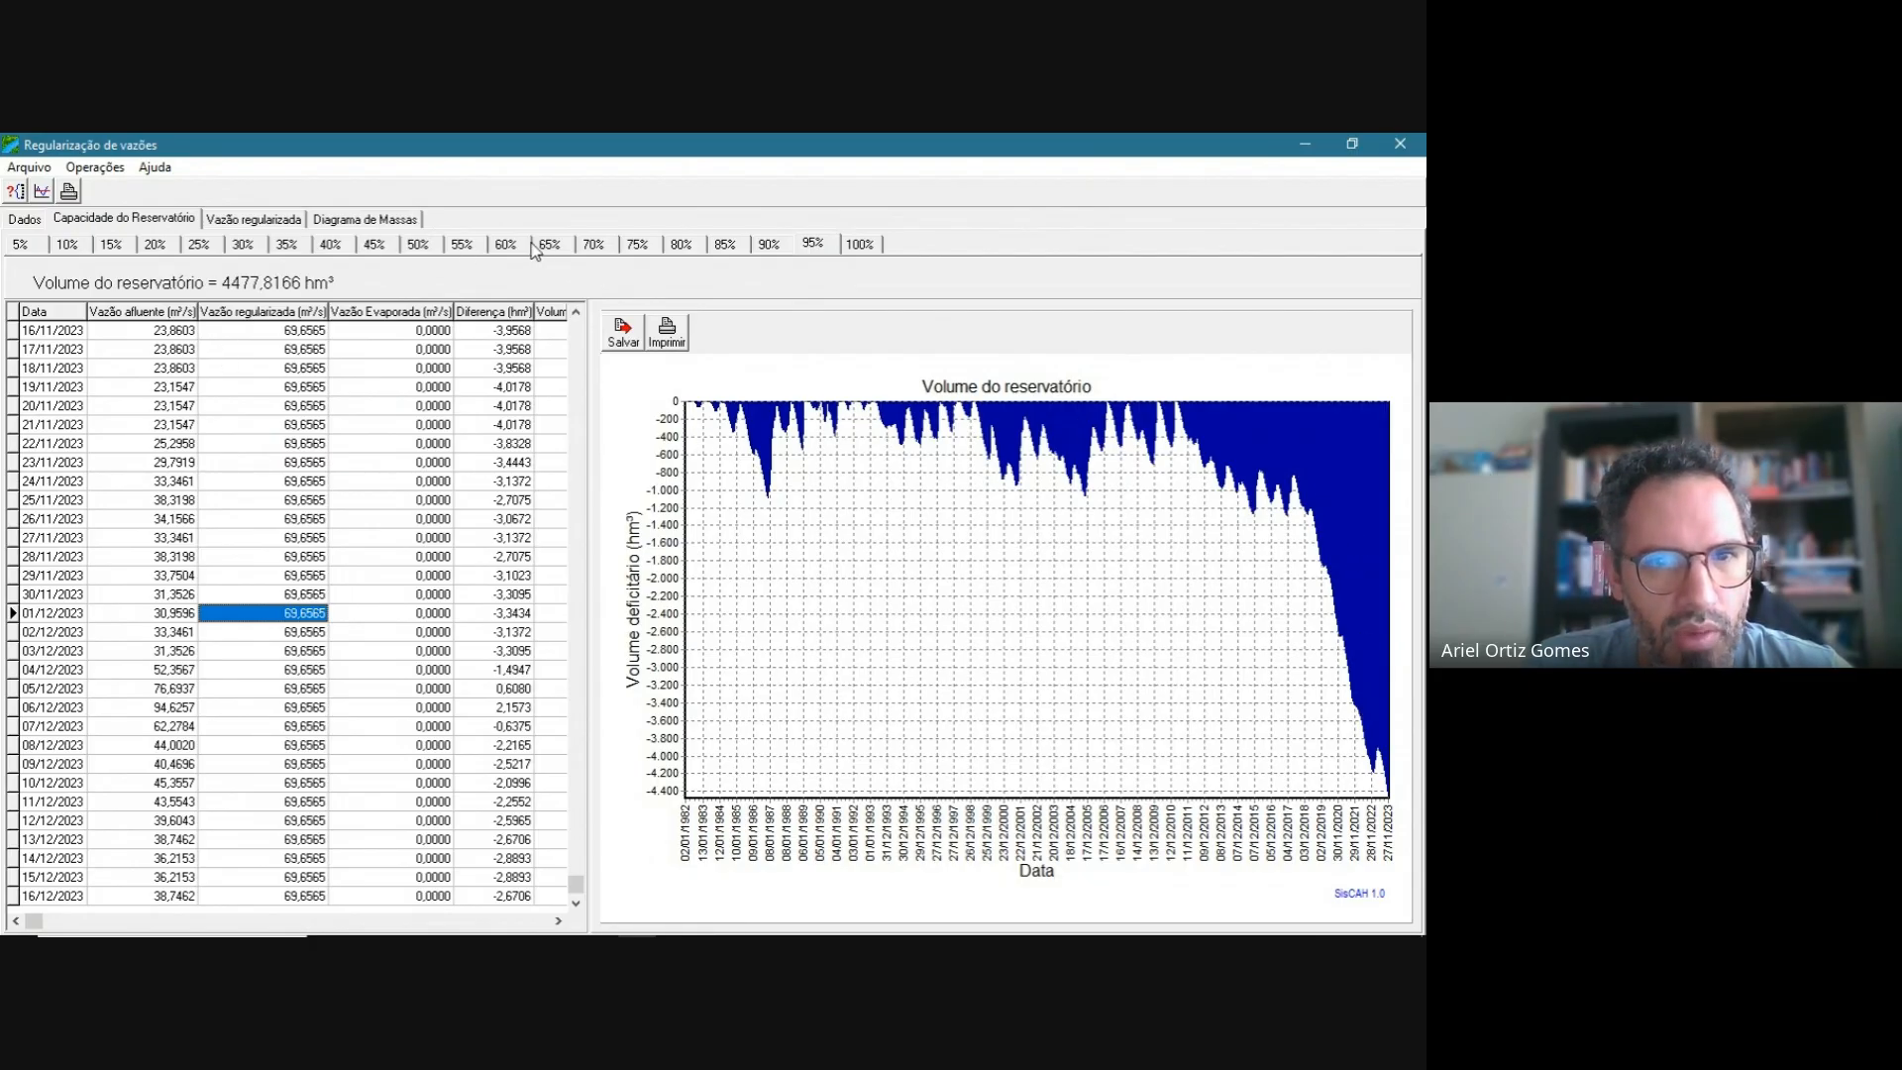
{"action": "left_click", "coordinate": [682, 244]}
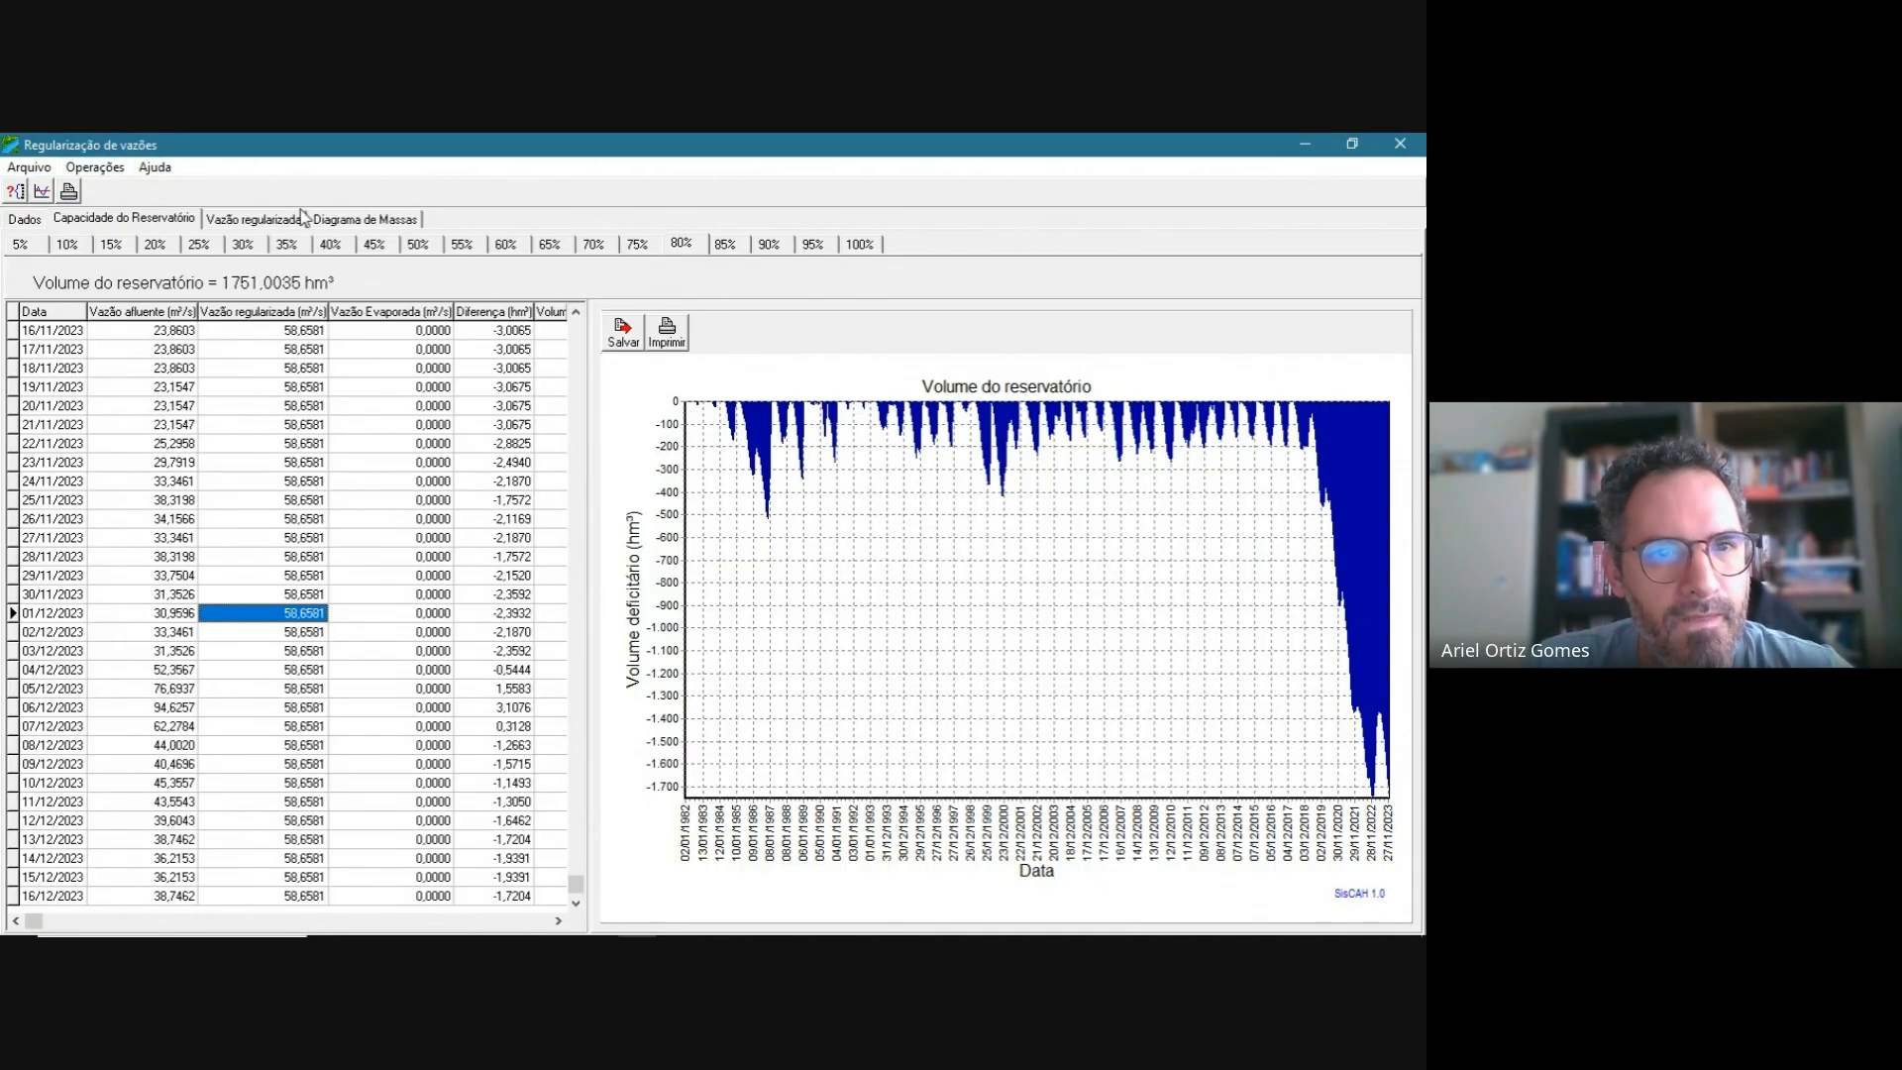
{"action": "left_click", "coordinate": [367, 221]}
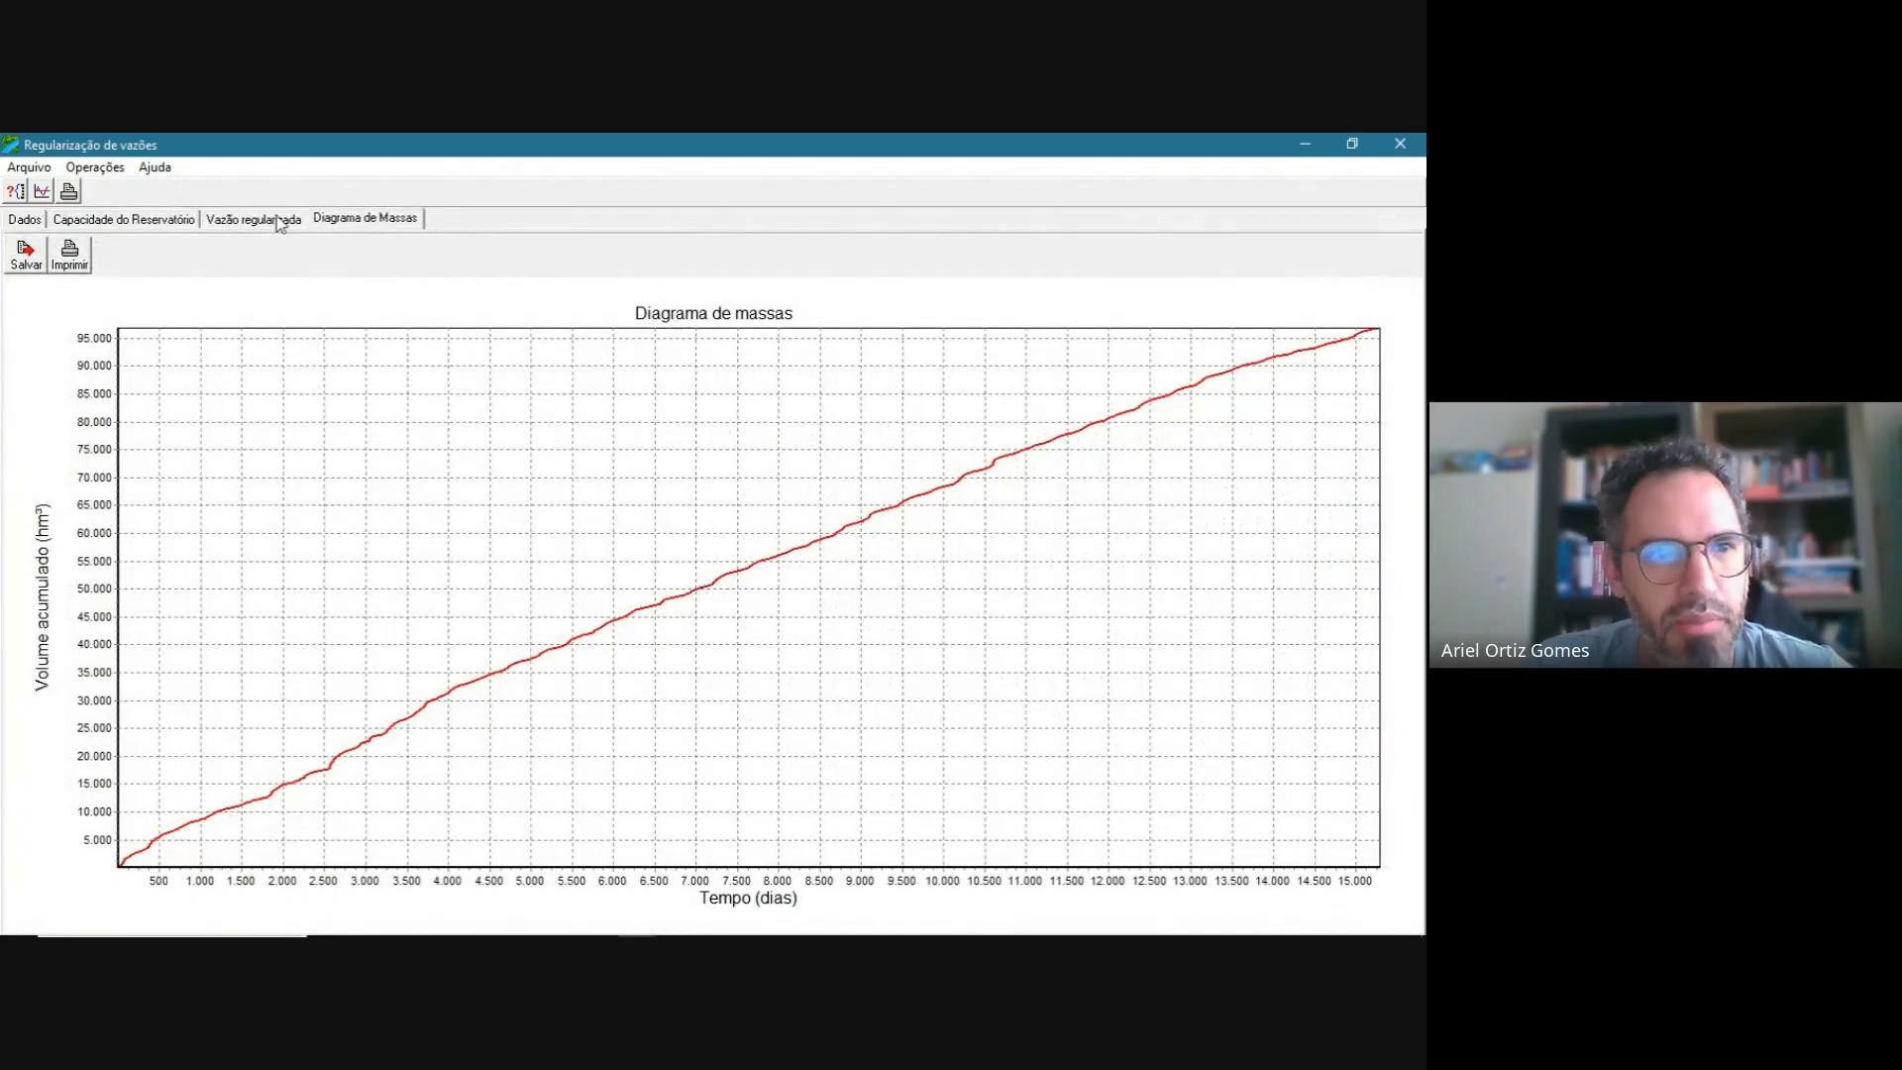
- Open the flow regularization topic in the technical documentation section of the SisCAH help
{"action": "left_click", "coordinate": [147, 169]}
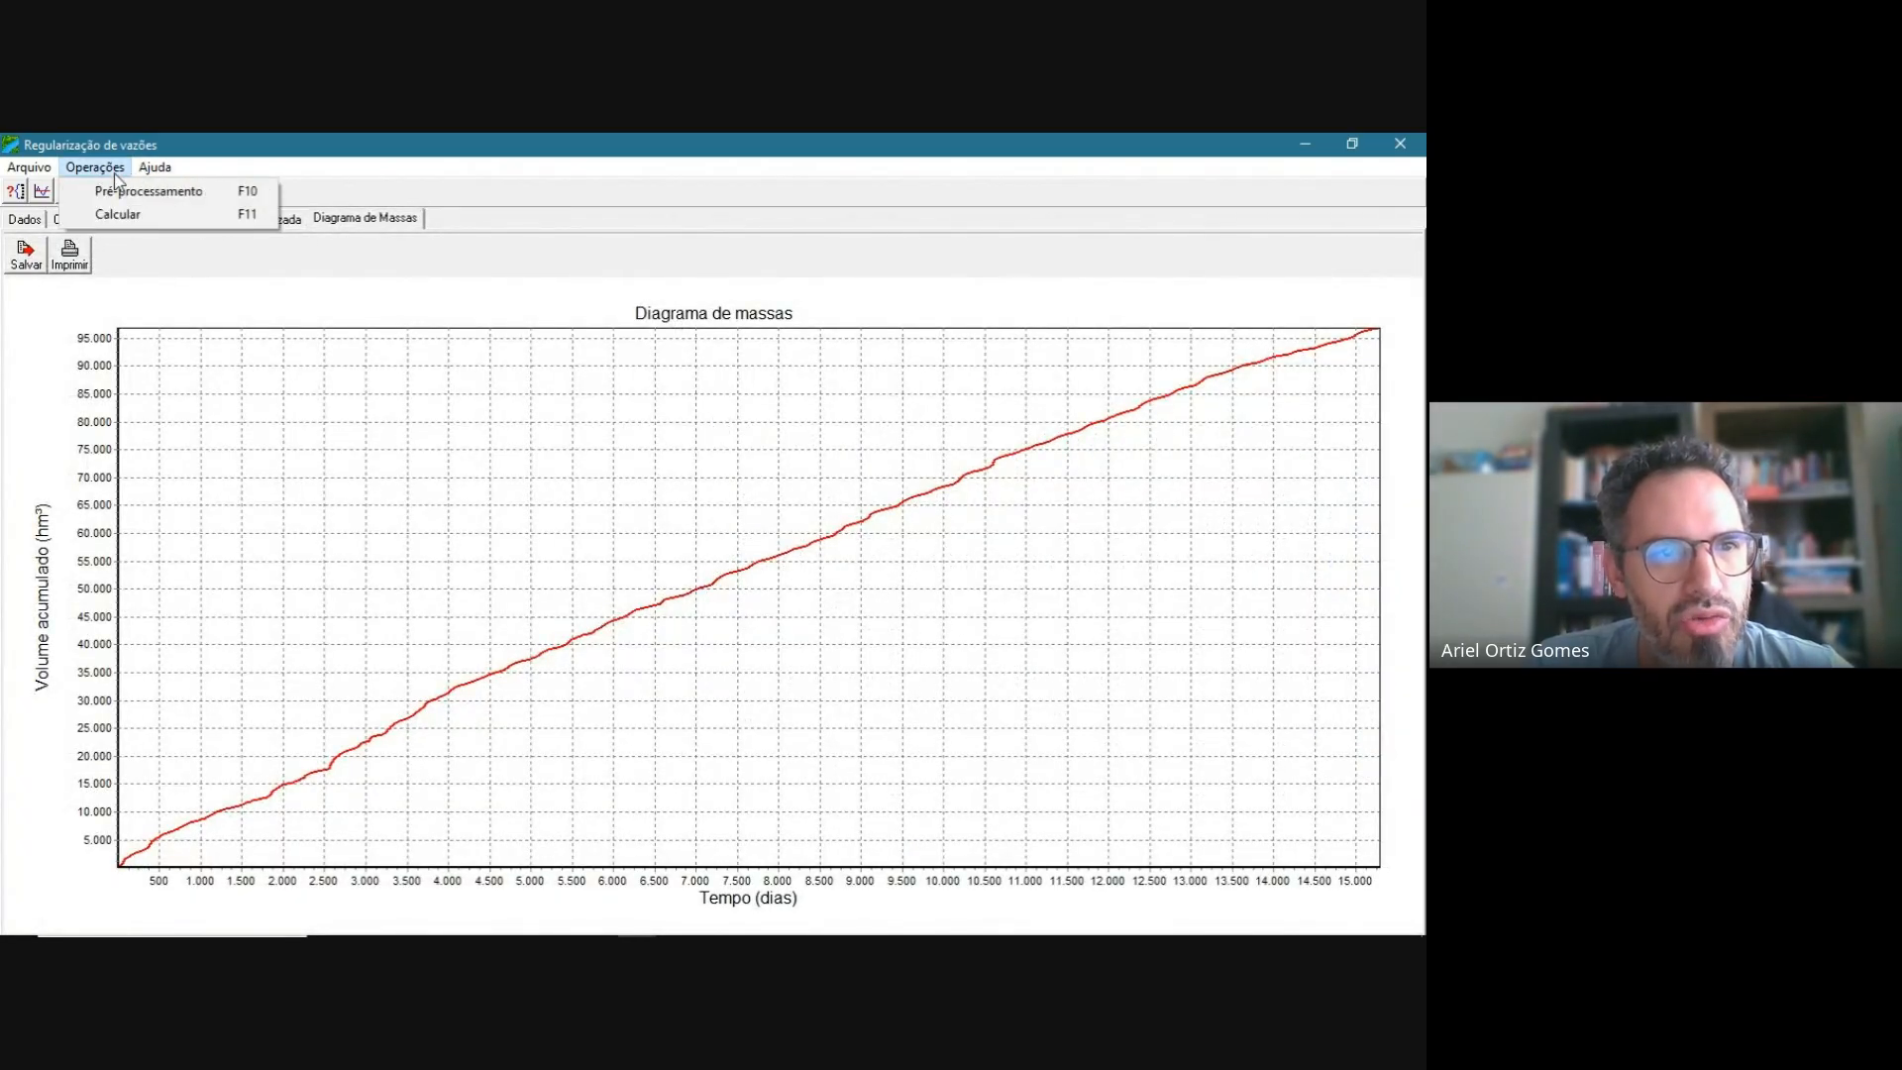
{"action": "left_click", "coordinate": [223, 194]}
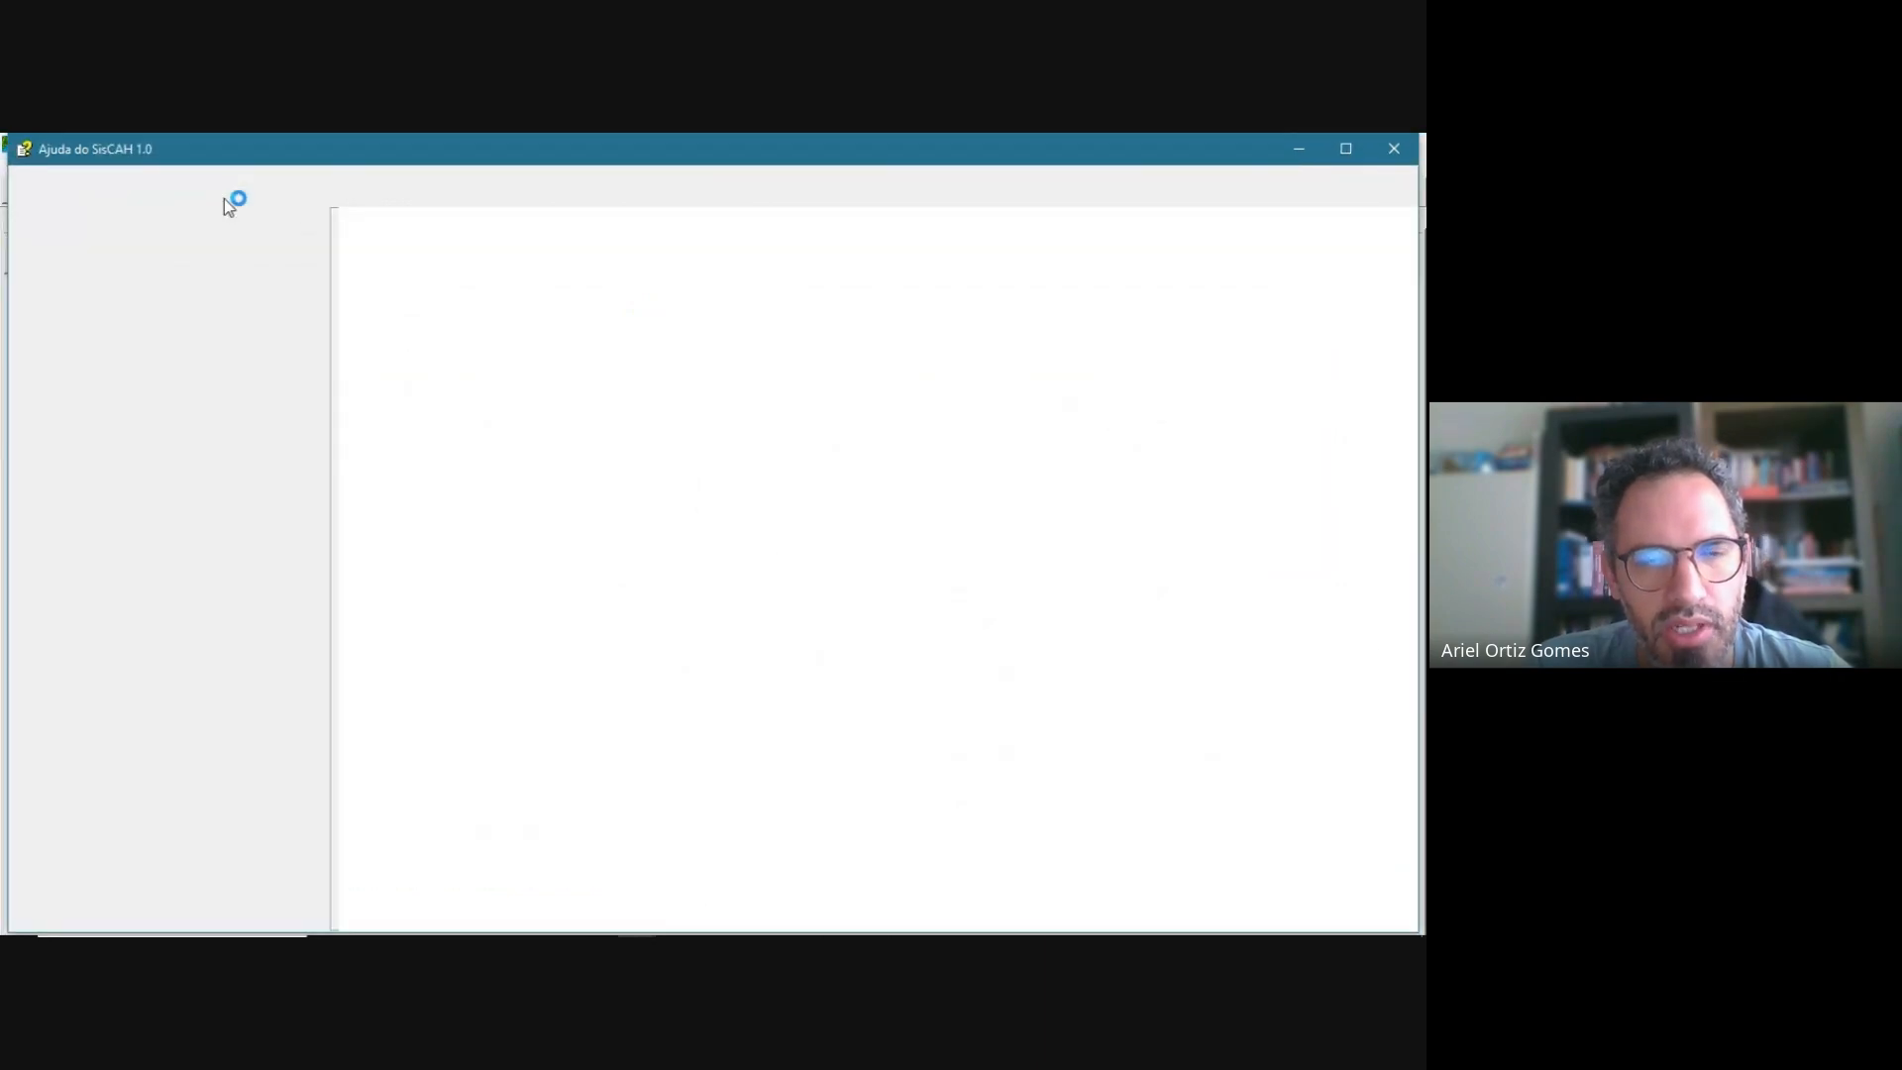
{"action": "left_click", "coordinate": [29, 265]}
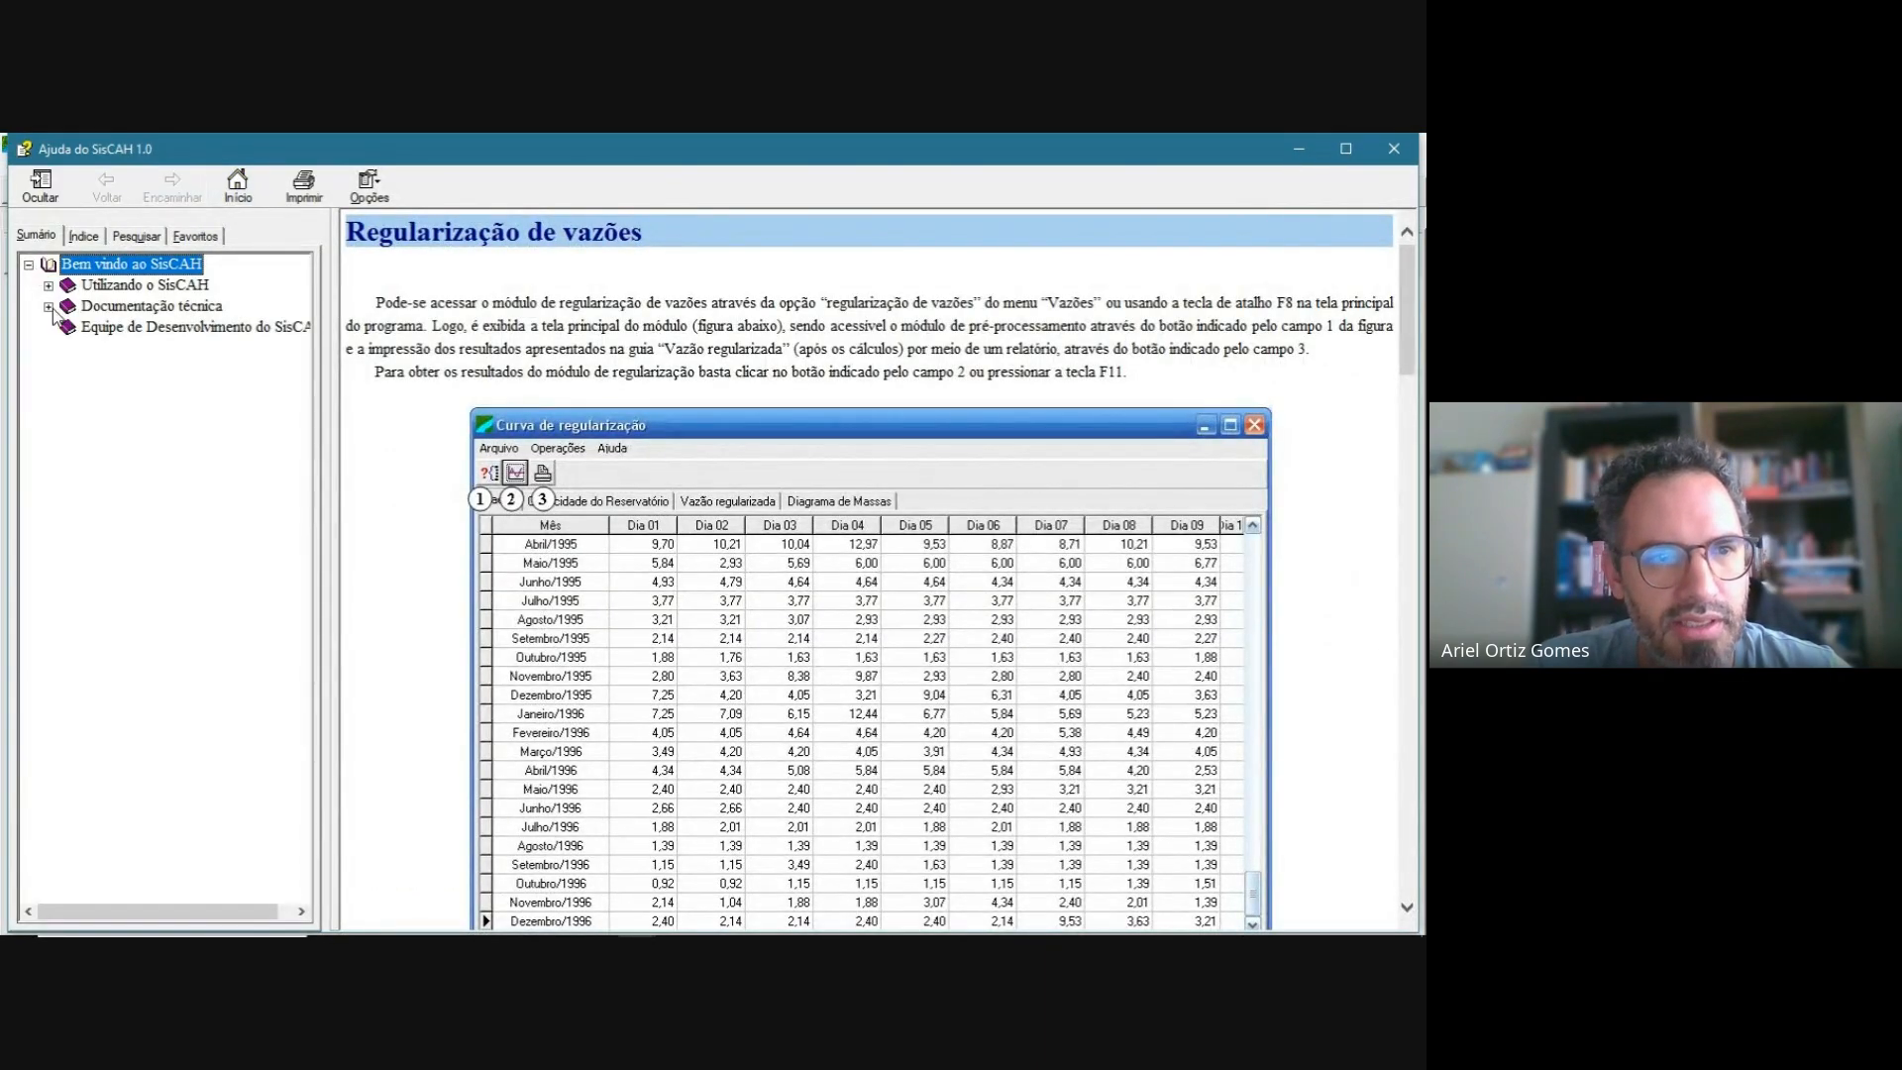
{"action": "left_click", "coordinate": [50, 307]}
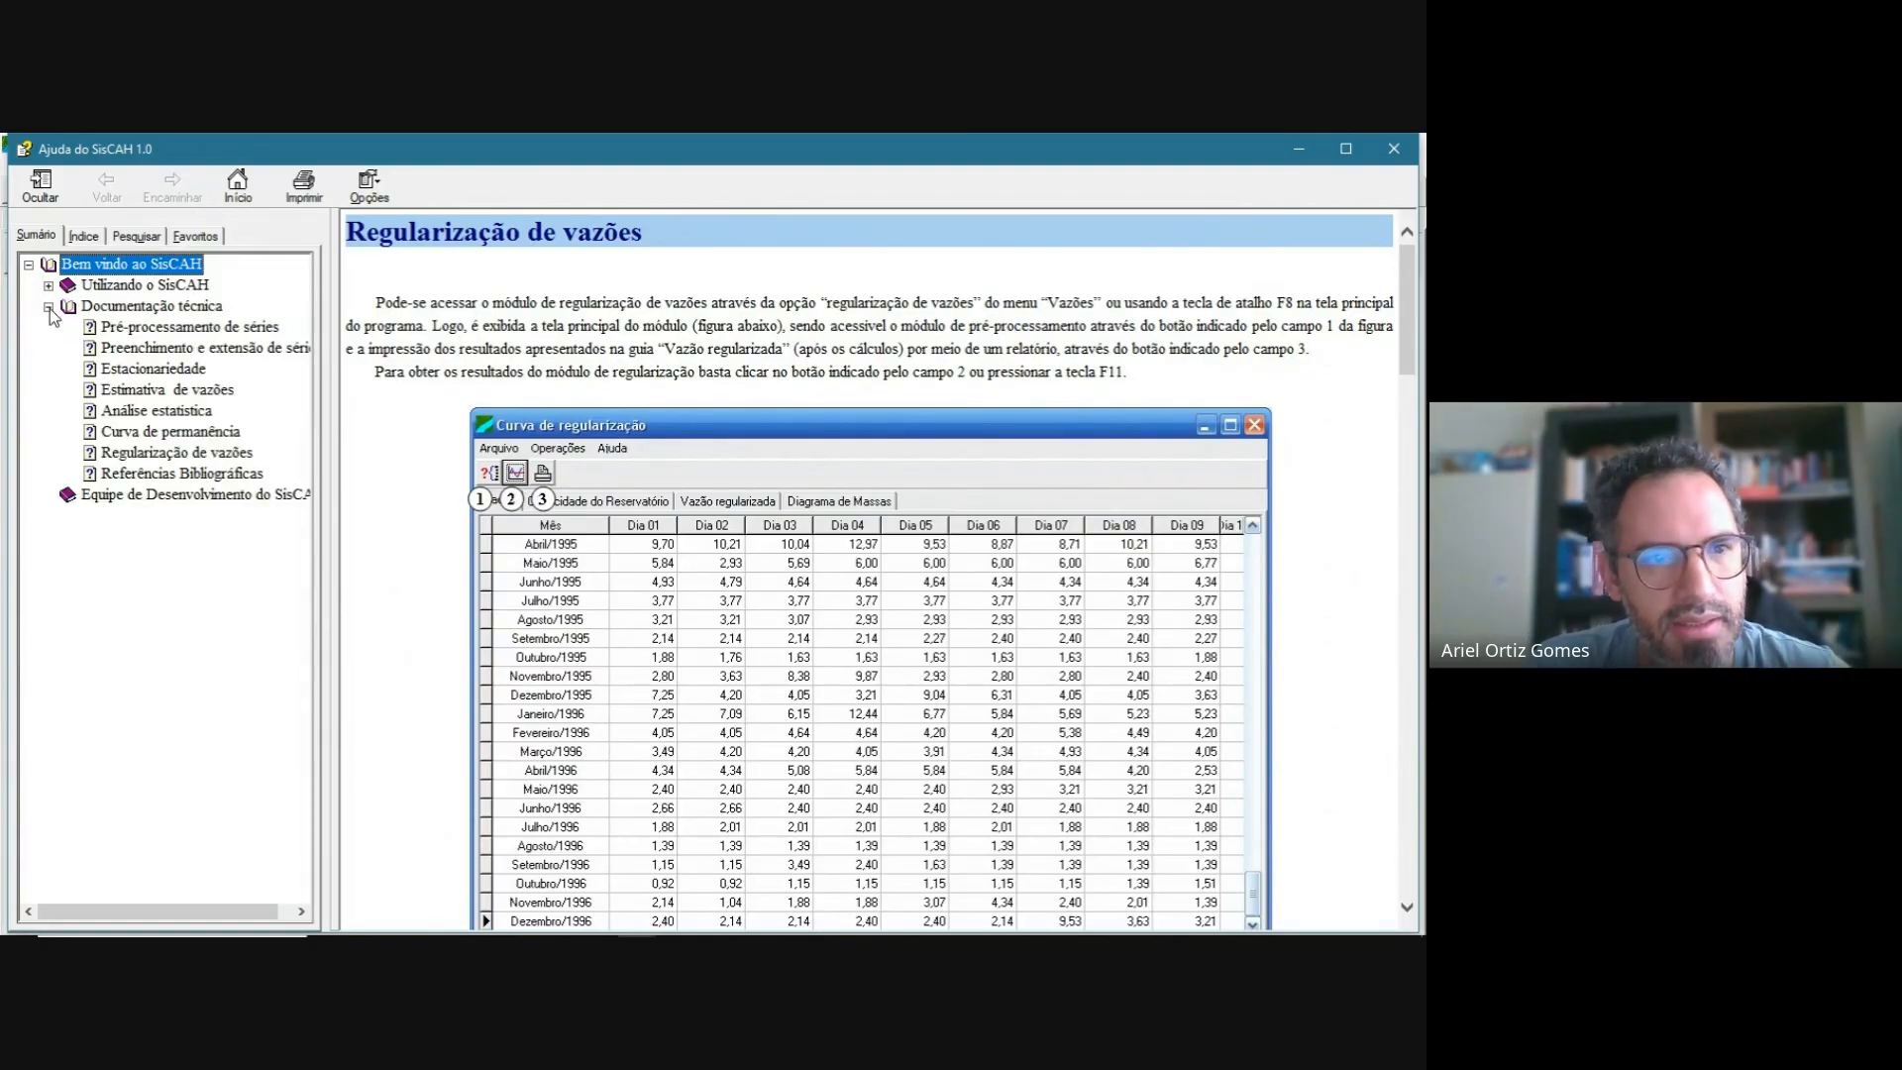
{"action": "left_click", "coordinate": [135, 455]}
- Read how the regularization curve is established, highlighting the daily series, mean flow, 20 regulated flows and 0,05 increment, and close the help
{"action": "scroll", "coordinate": [627, 488], "scroll_direction": "down", "scroll_amount": 2}
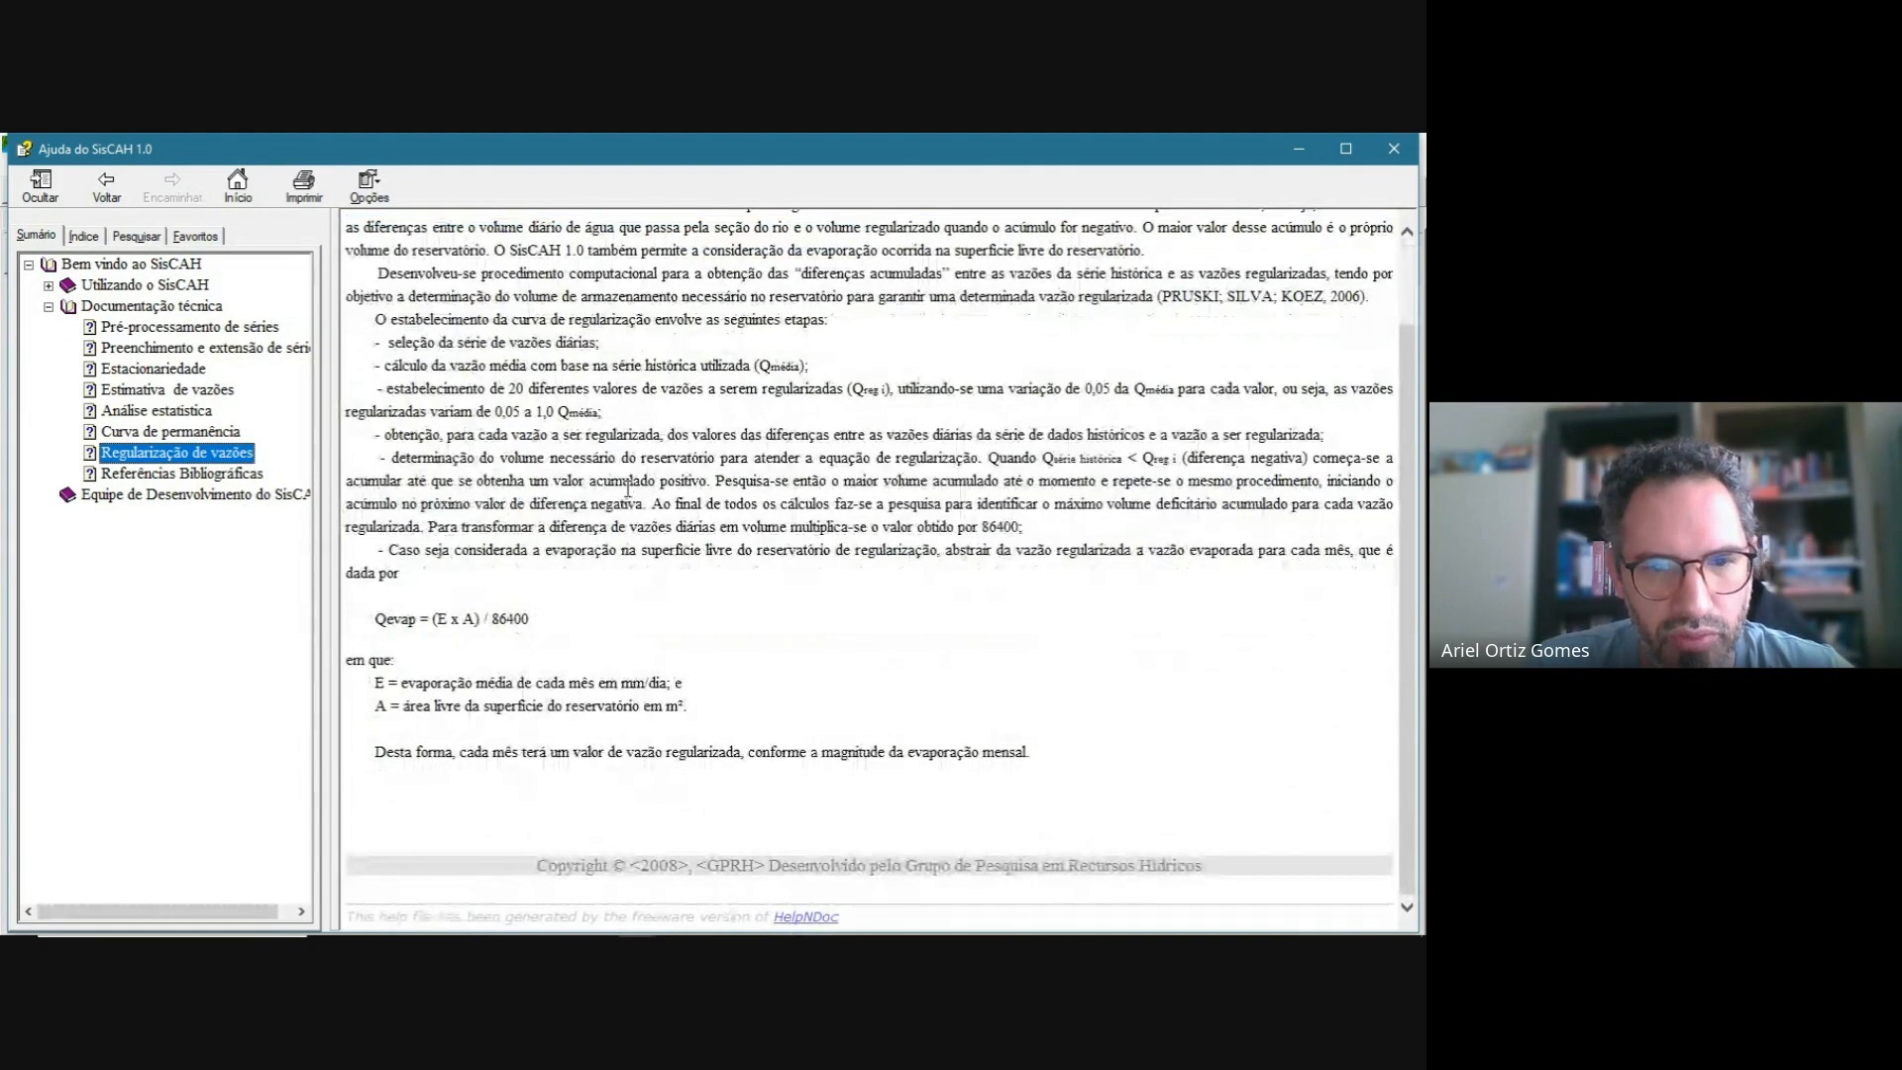
{"action": "scroll", "coordinate": [536, 550], "scroll_direction": "up", "scroll_amount": 2}
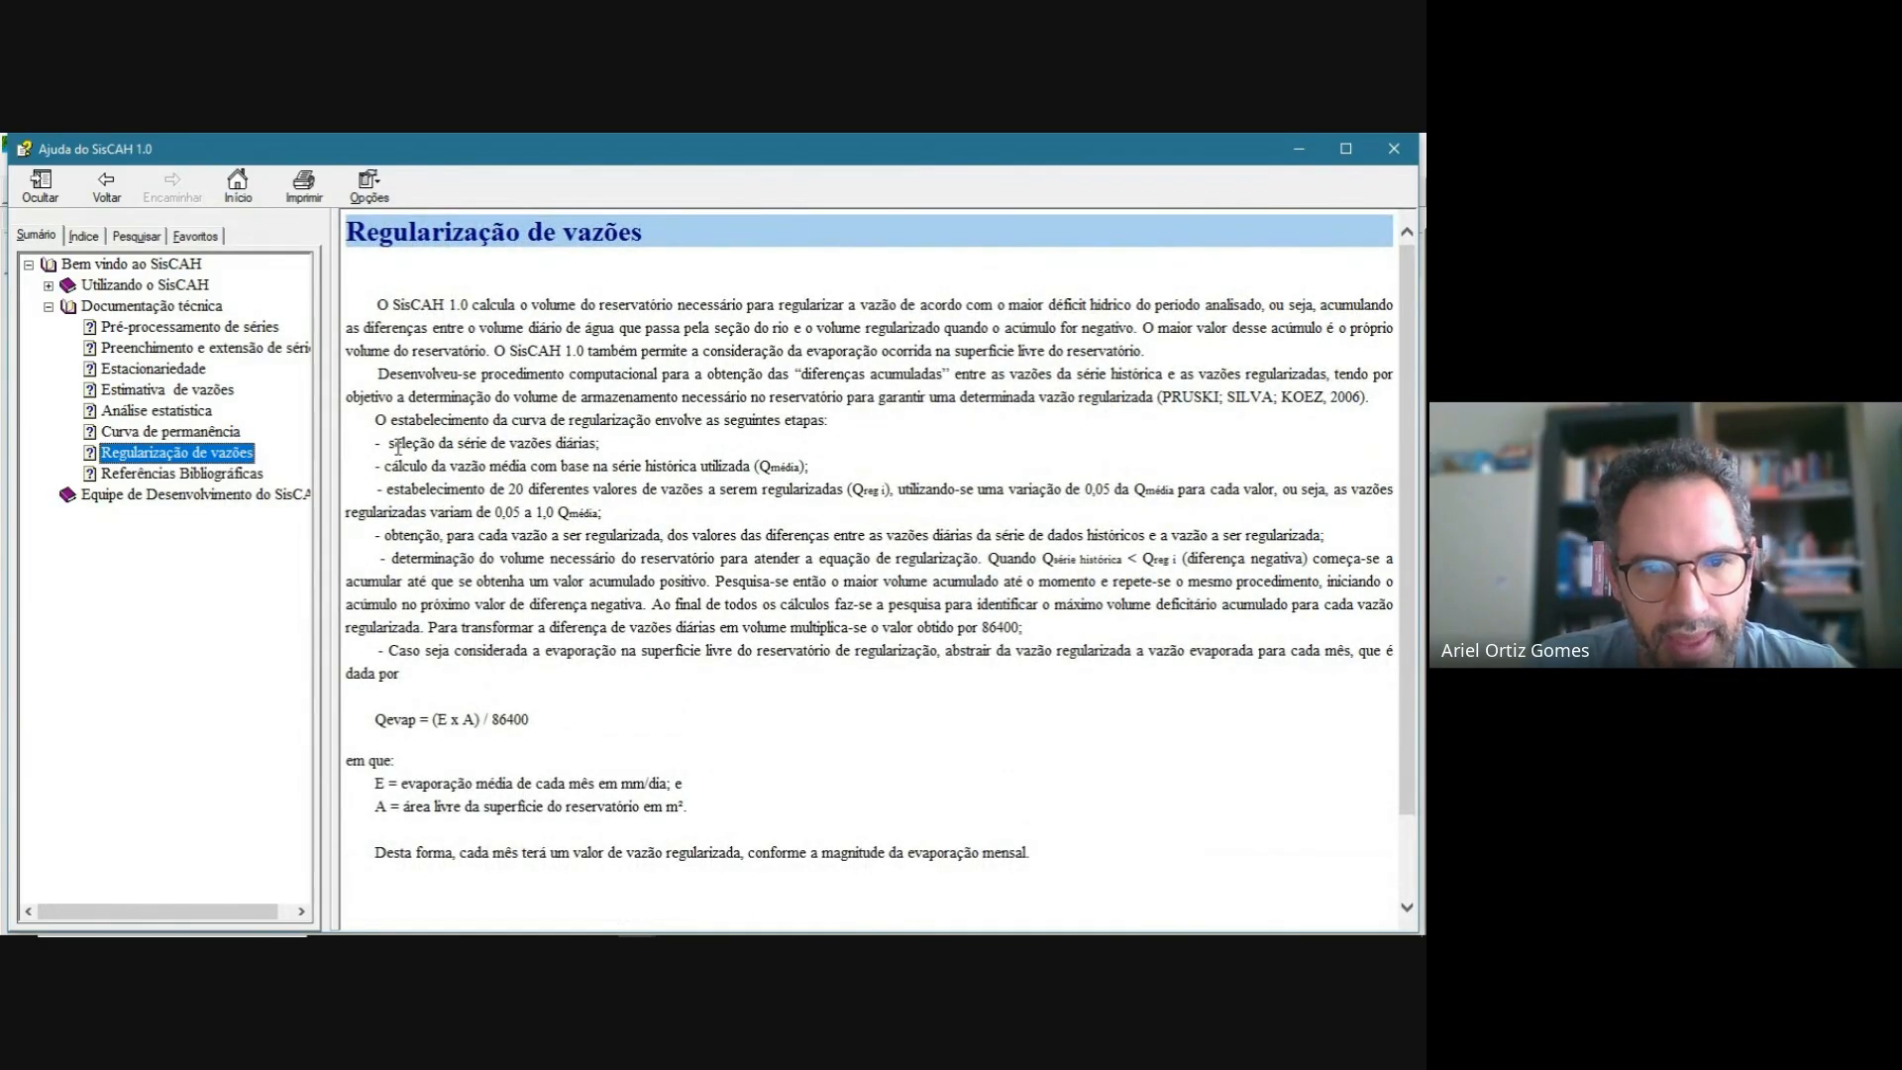
{"action": "left_click_drag", "start_coordinate": [389, 443], "coordinate": [600, 442]}
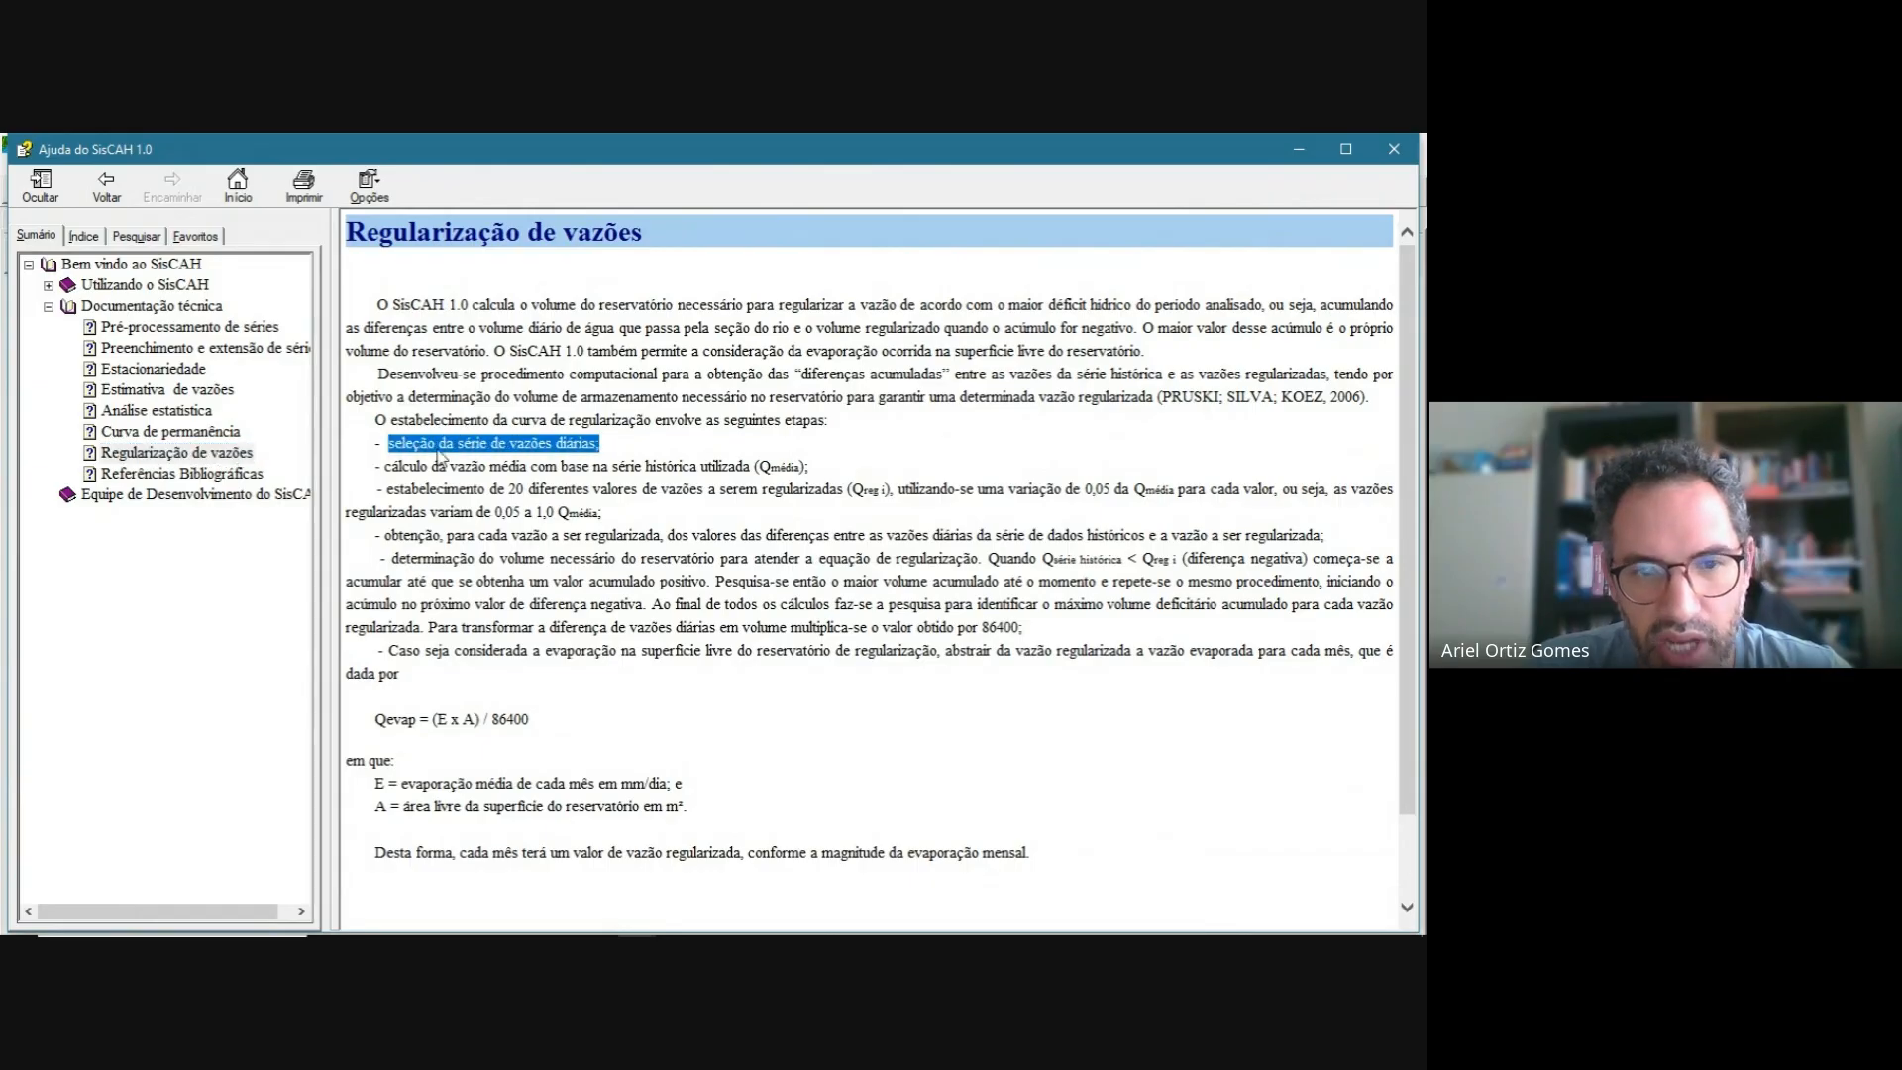
{"action": "left_click_drag", "start_coordinate": [384, 466], "coordinate": [811, 475]}
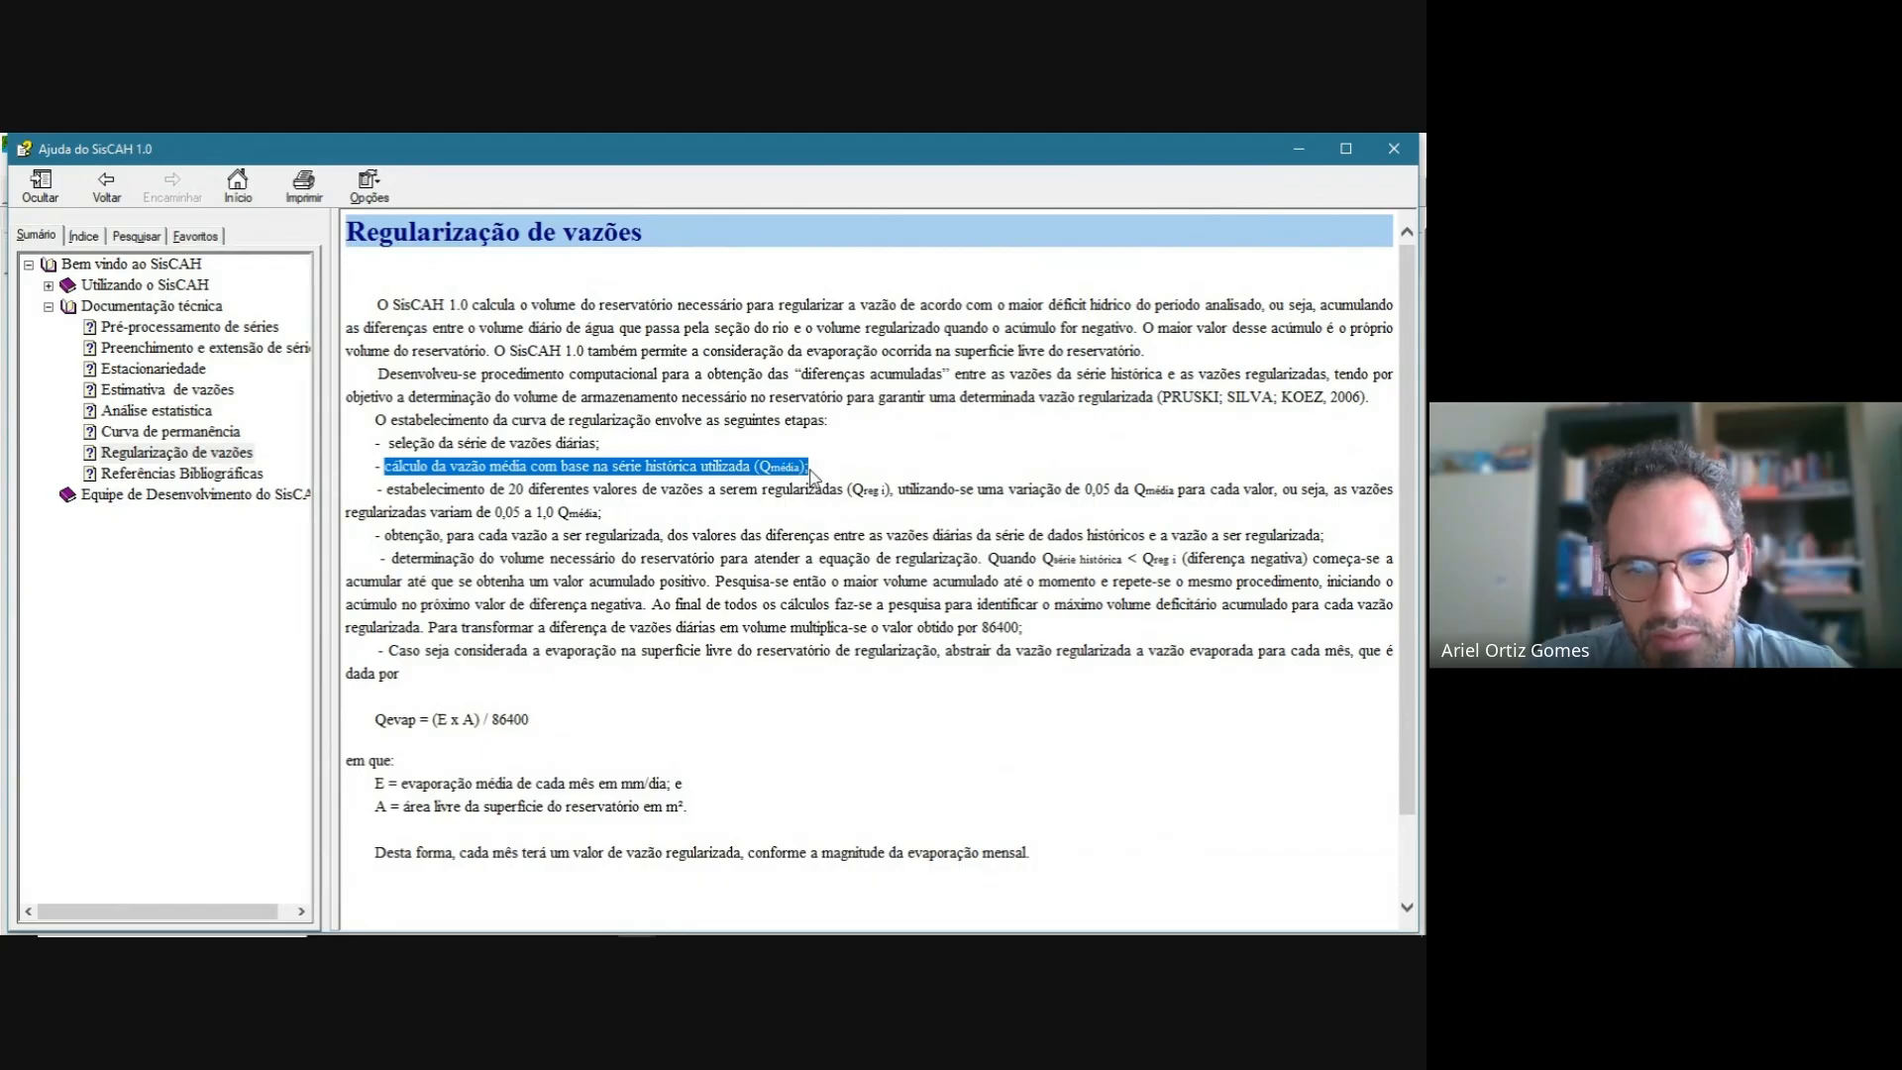
{"action": "left_click", "coordinate": [383, 496]}
{"action": "left_click_drag", "start_coordinate": [385, 495], "coordinate": [887, 488]}
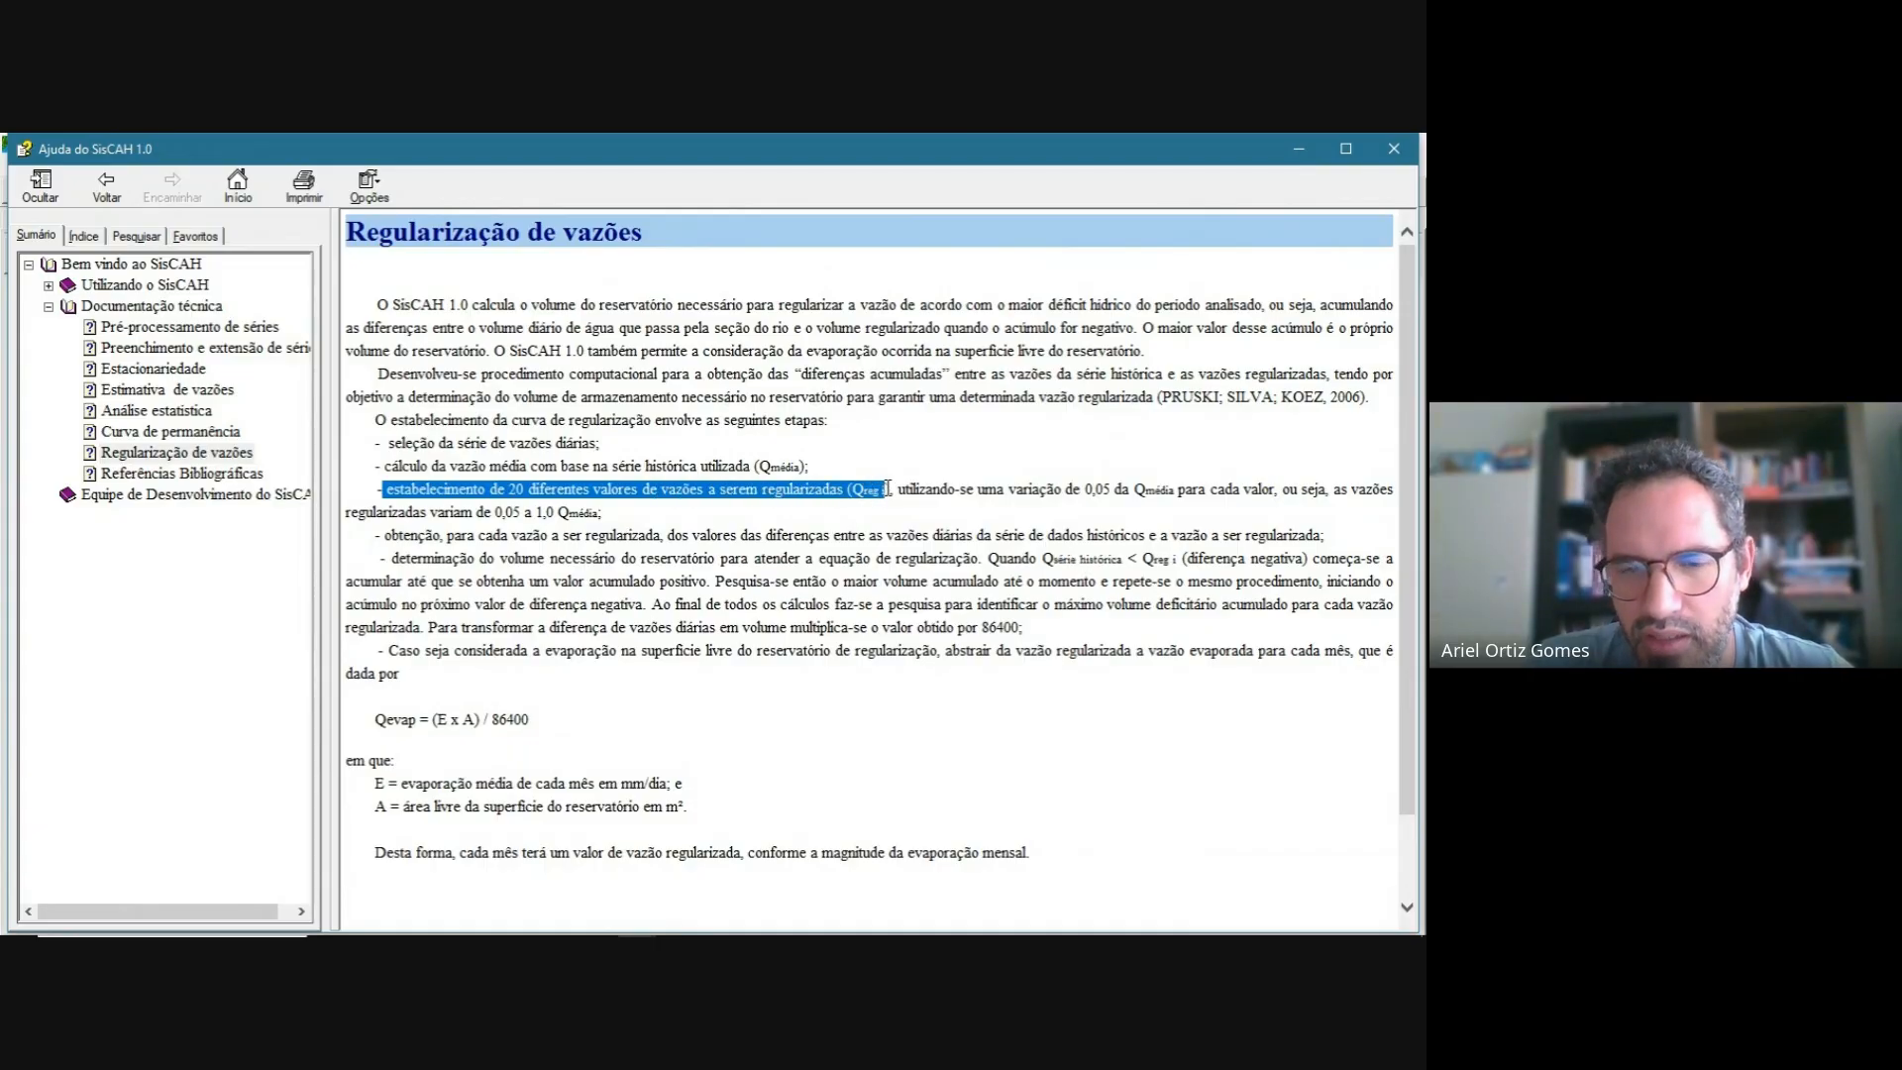
{"action": "left_click_drag", "start_coordinate": [1091, 489], "coordinate": [1107, 492]}
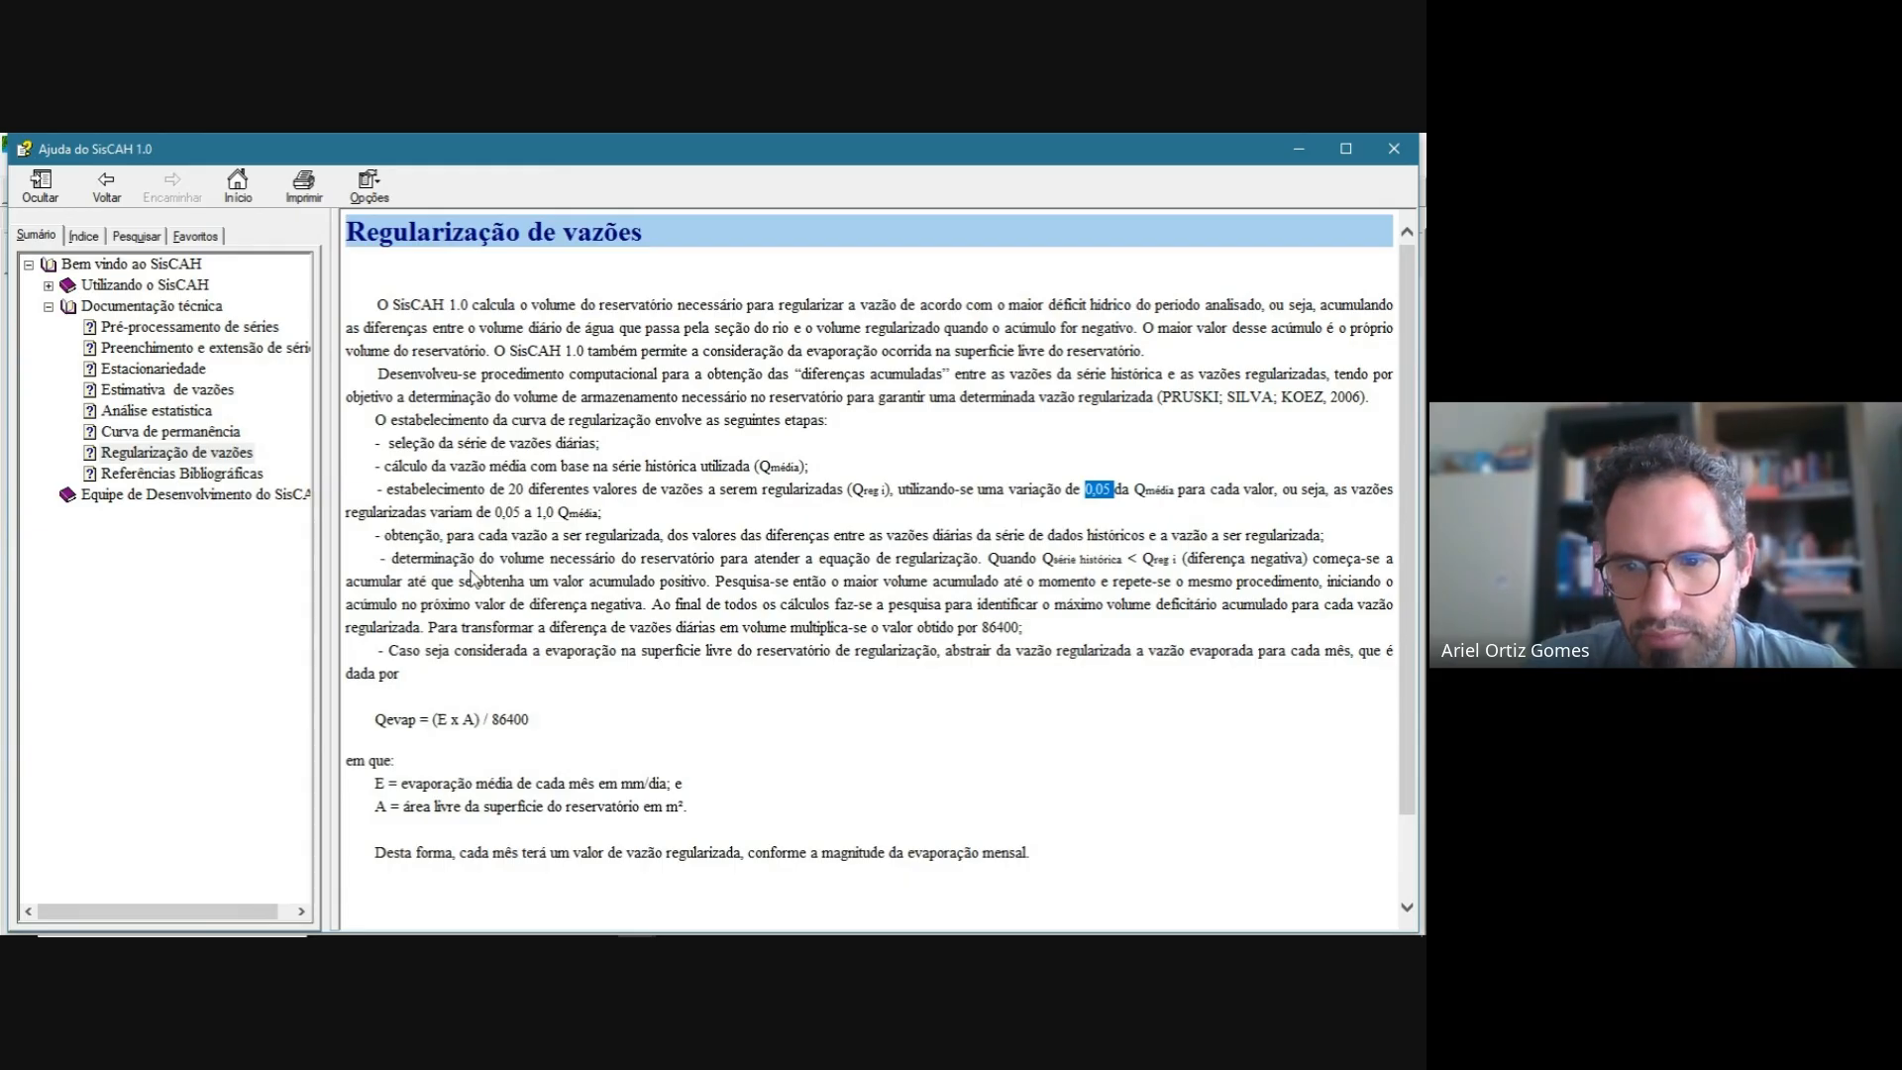
{"action": "scroll", "coordinate": [474, 620], "scroll_direction": "down", "scroll_amount": 2}
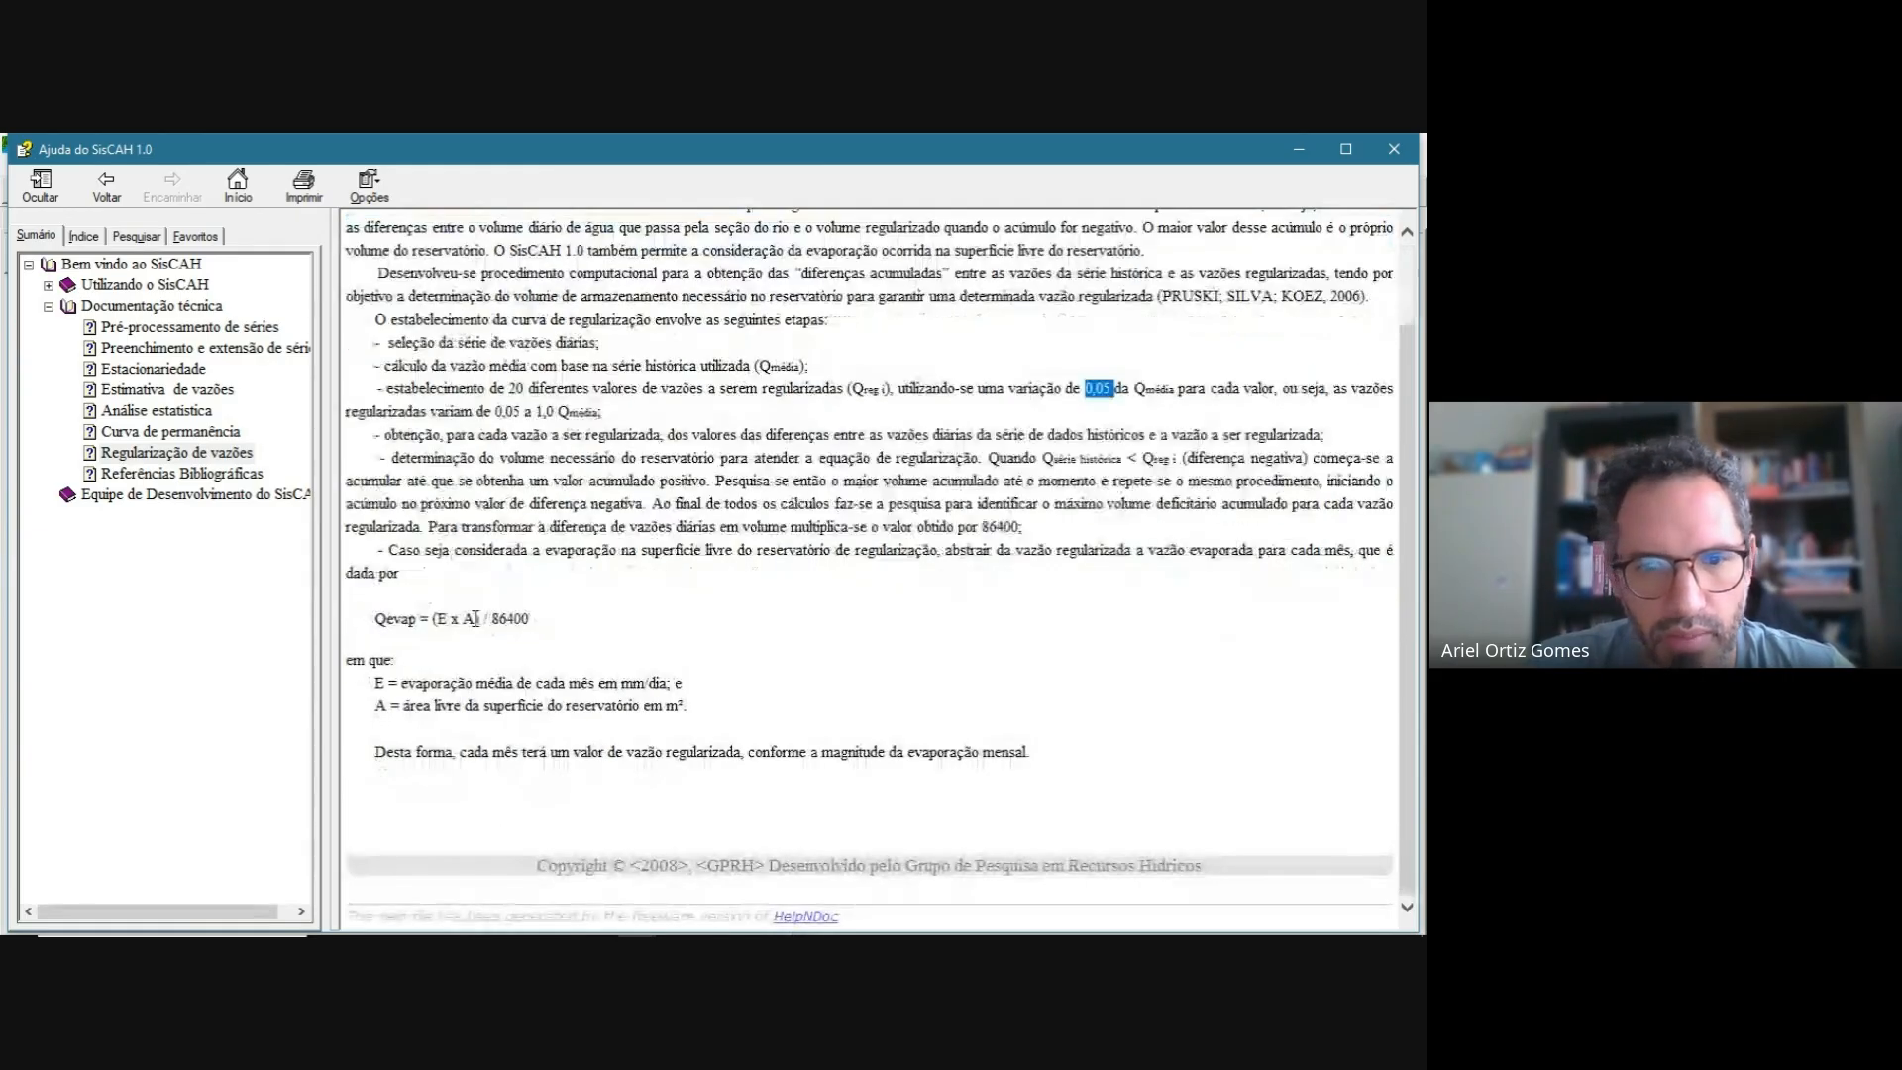
{"action": "scroll", "coordinate": [474, 619], "scroll_direction": "up", "scroll_amount": 2}
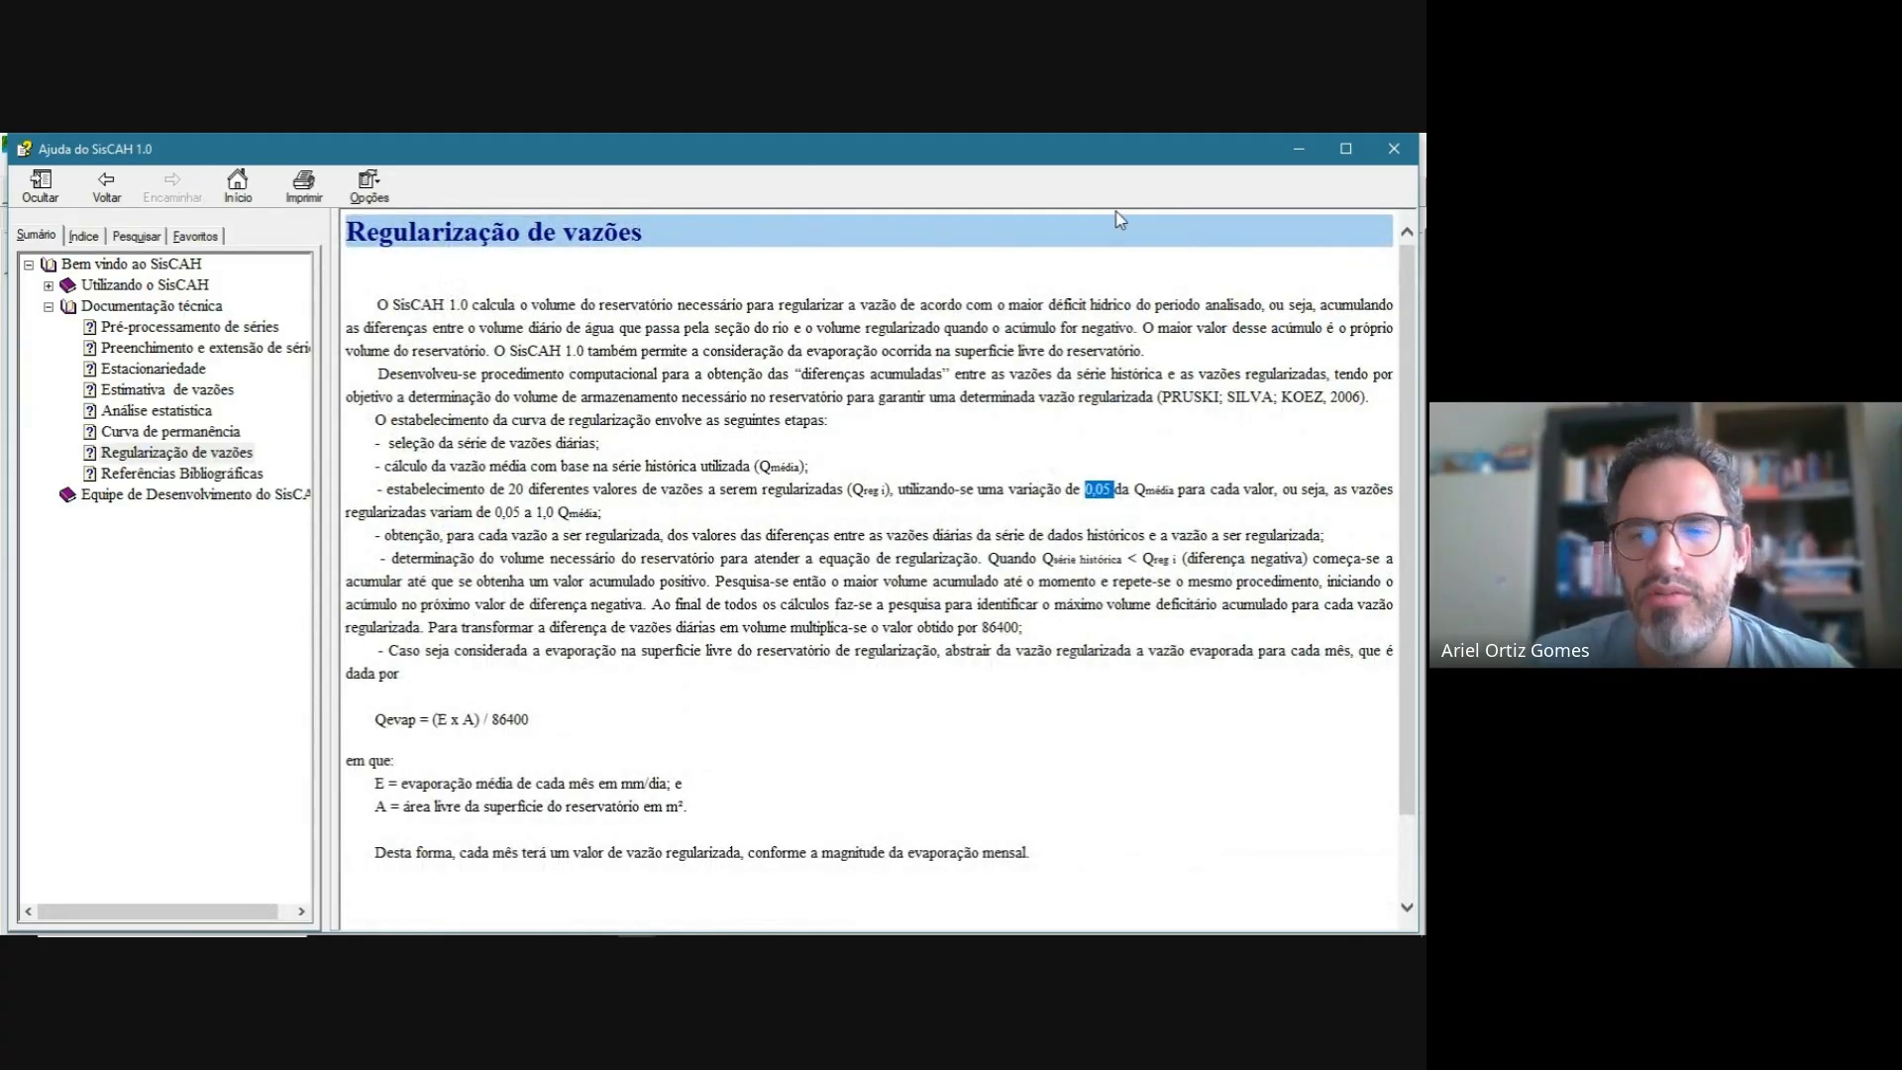
{"action": "left_click", "coordinate": [1393, 148]}
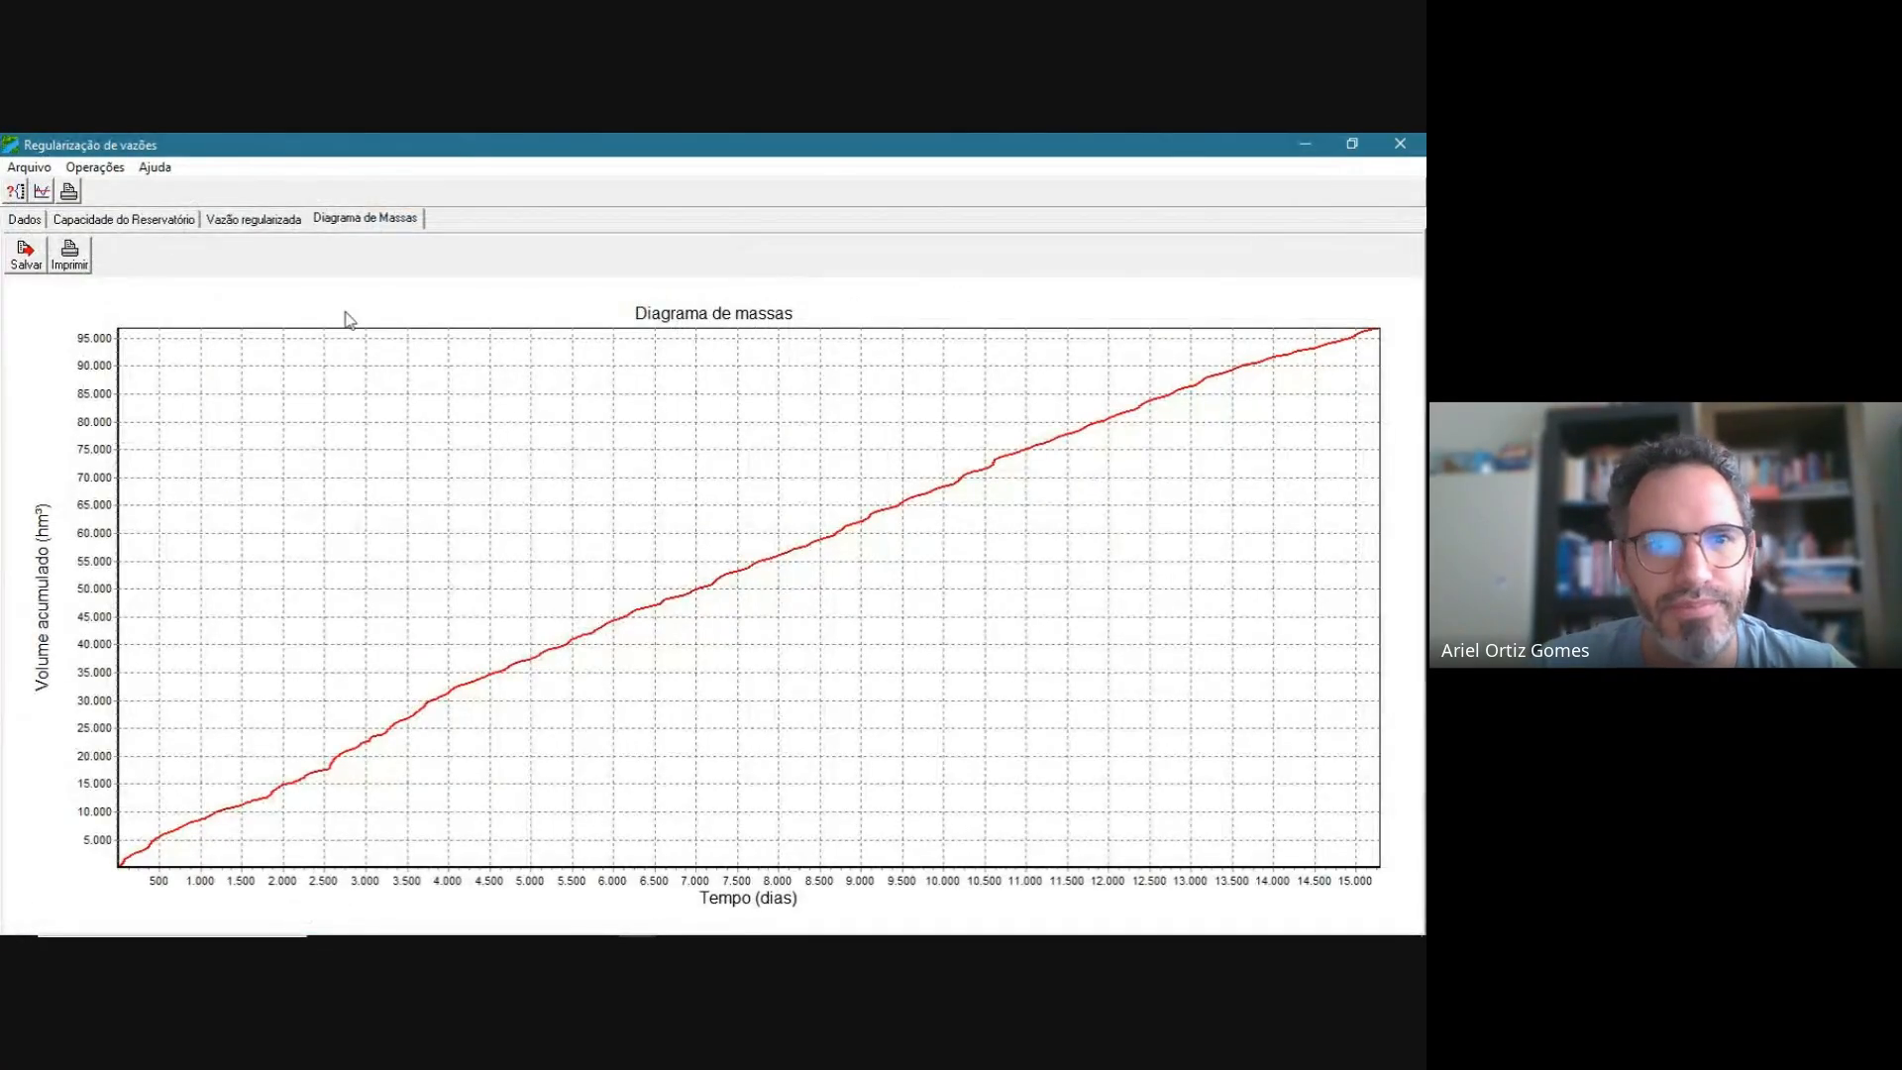
- Close the flow regularization analysis and return to the station's daily flow data
{"action": "left_click", "coordinate": [95, 168]}
{"action": "left_click", "coordinate": [431, 164]}
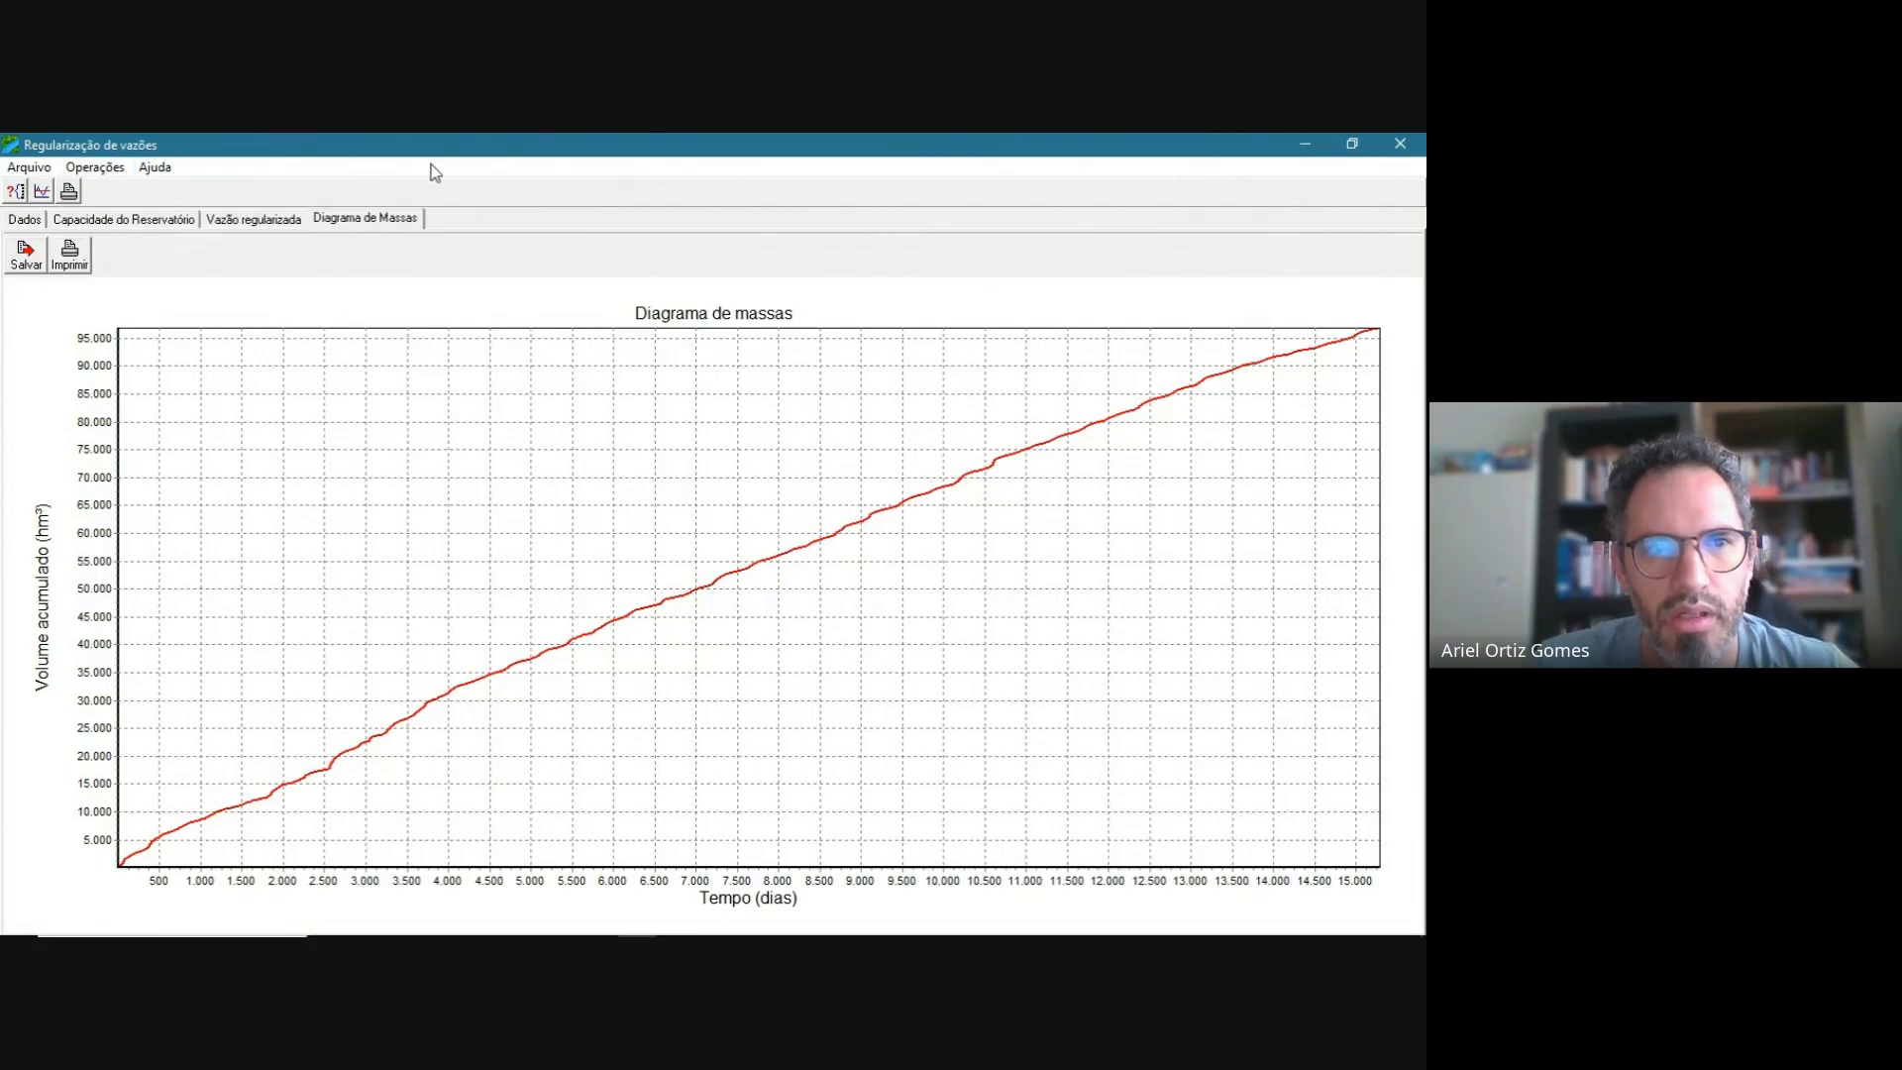
{"action": "left_click", "coordinate": [1419, 147]}
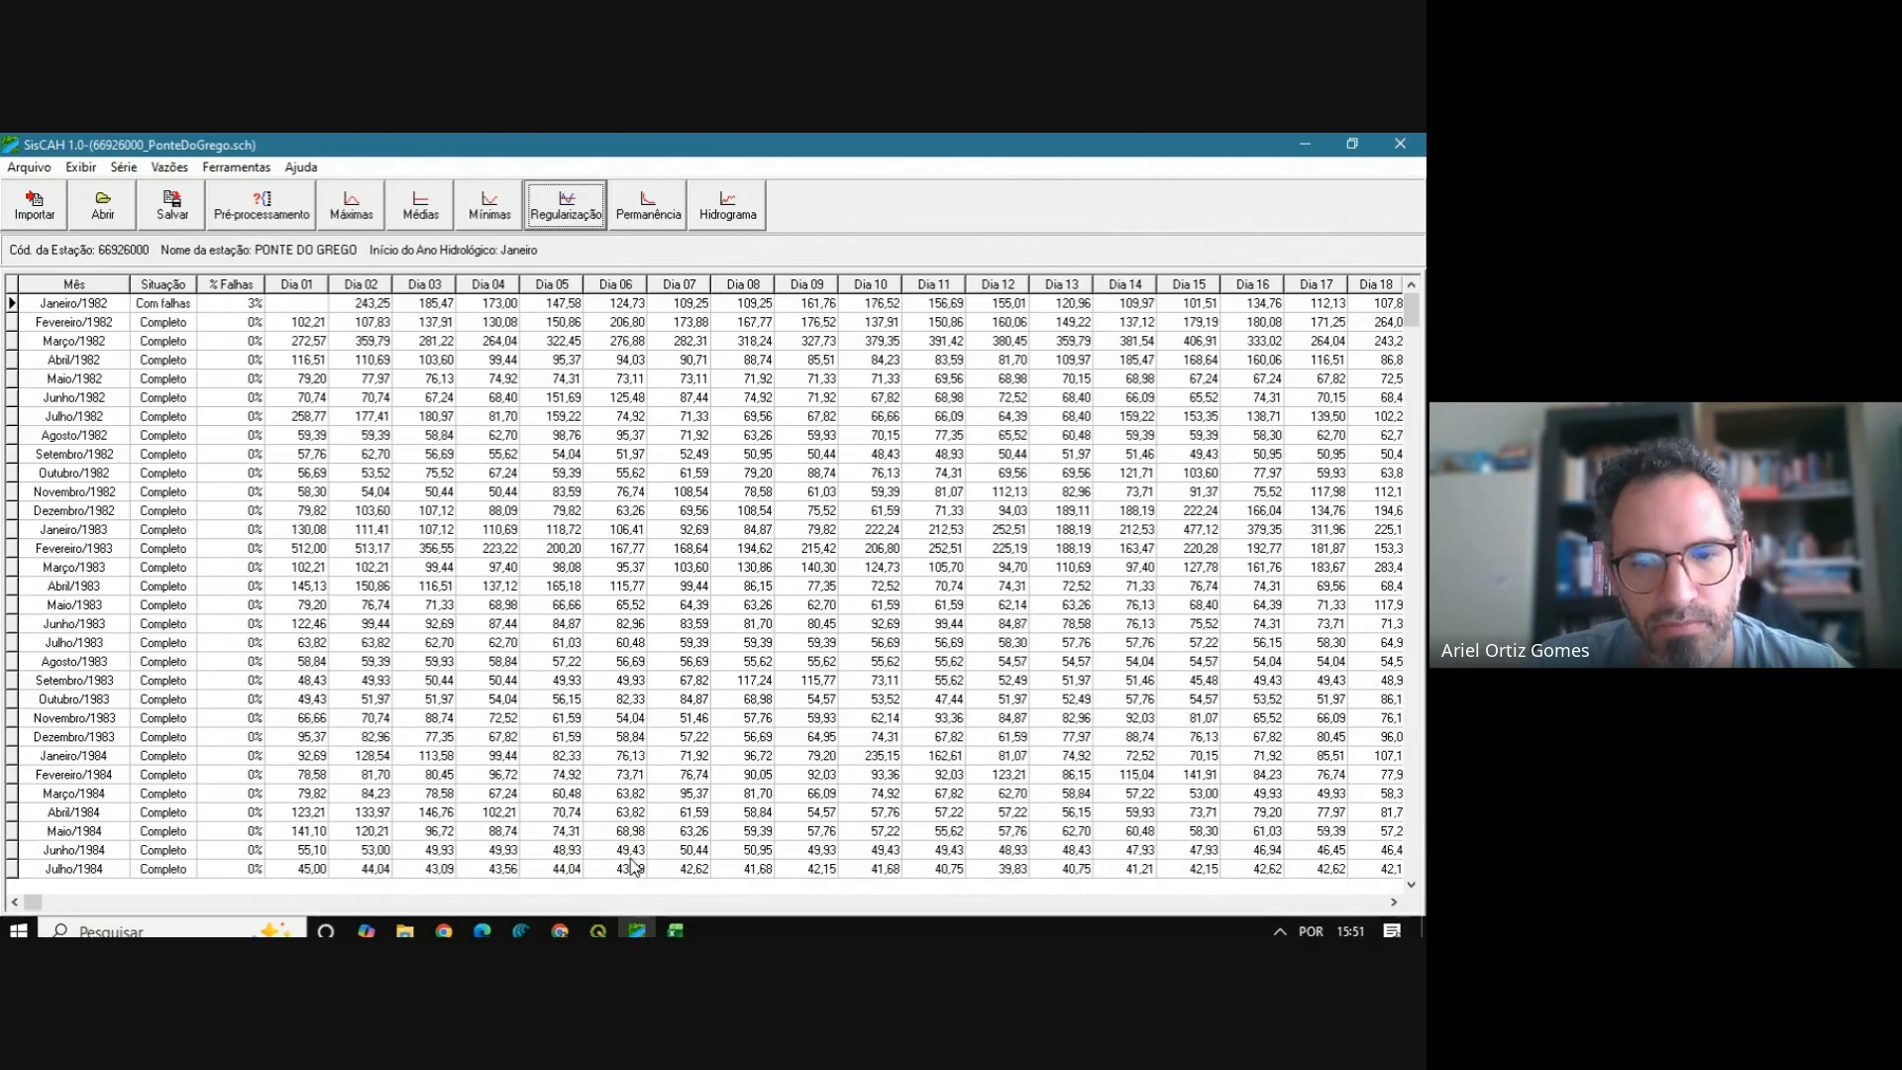
- Switch to the Google Meet call in the browser and open its recording management and the recording pop-up's closing options
{"action": "left_click", "coordinate": [599, 926]}
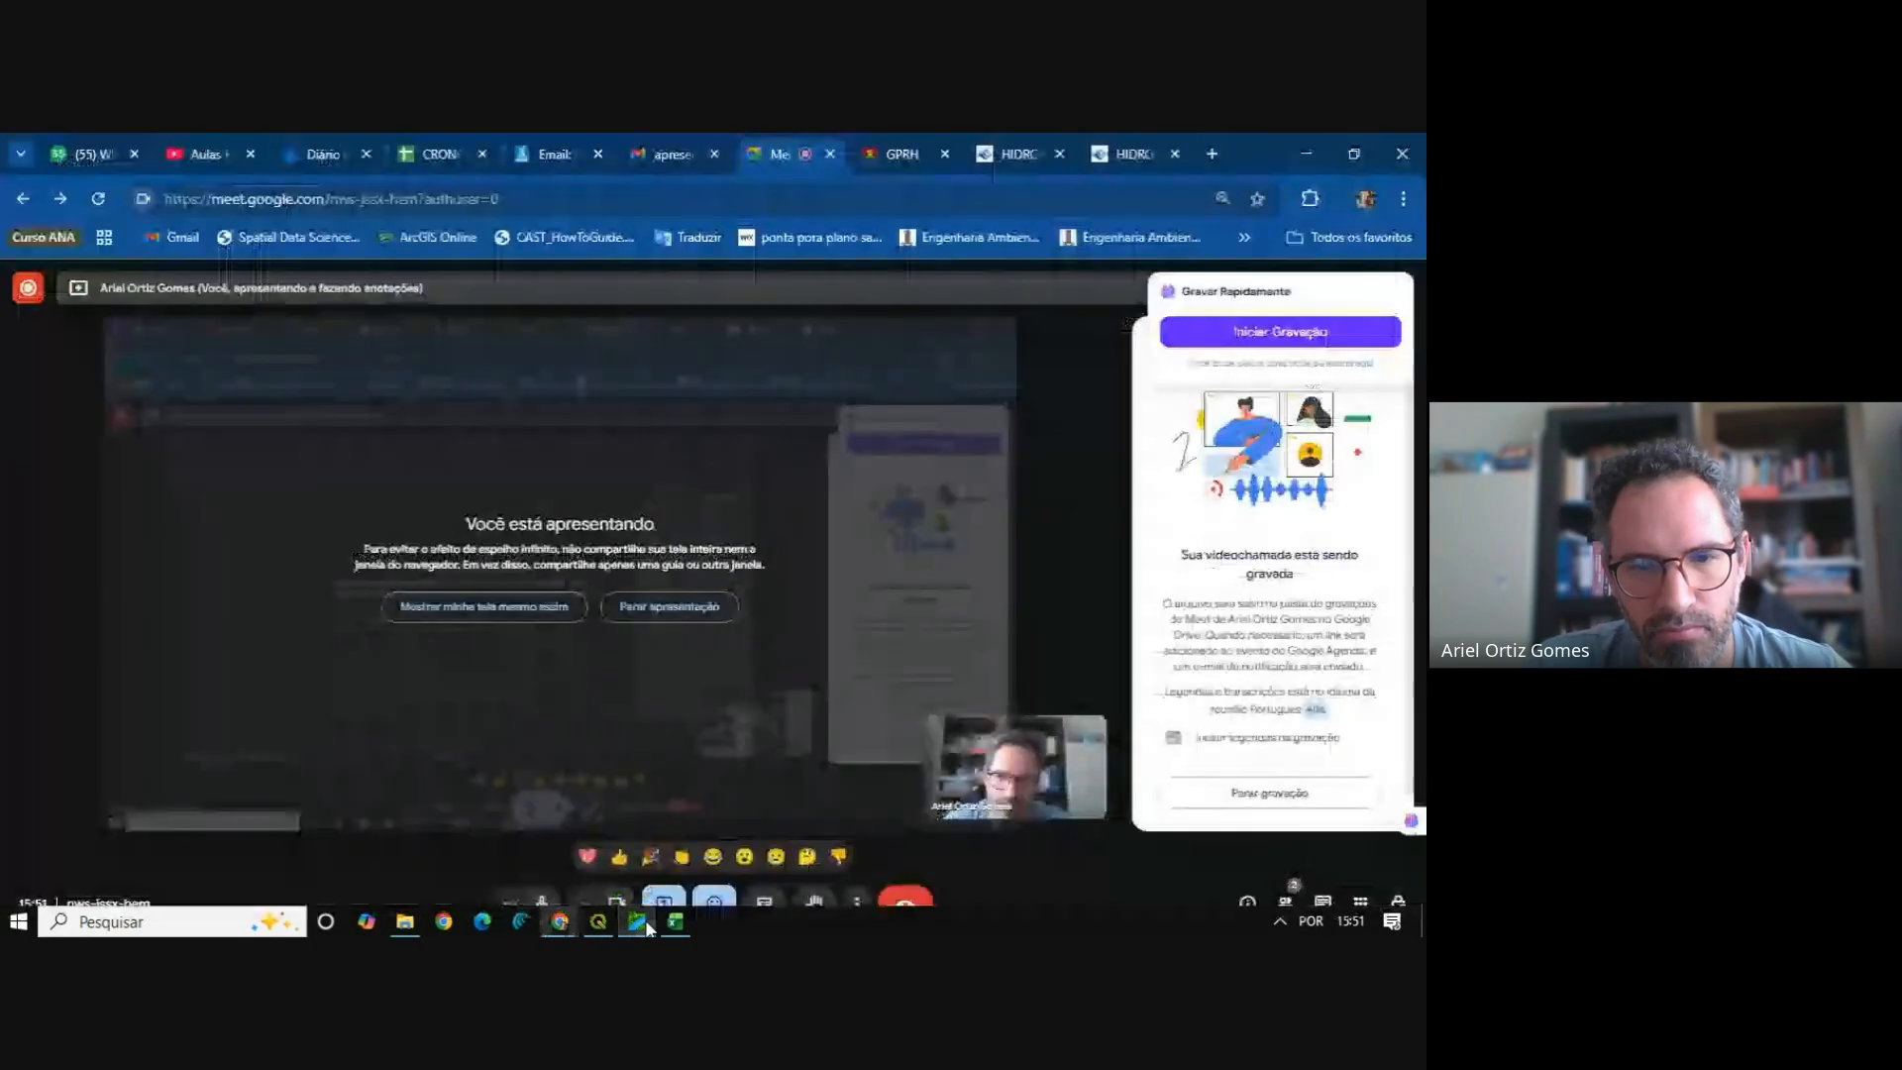
{"action": "left_click", "coordinate": [645, 919]}
{"action": "left_click", "coordinate": [645, 919]}
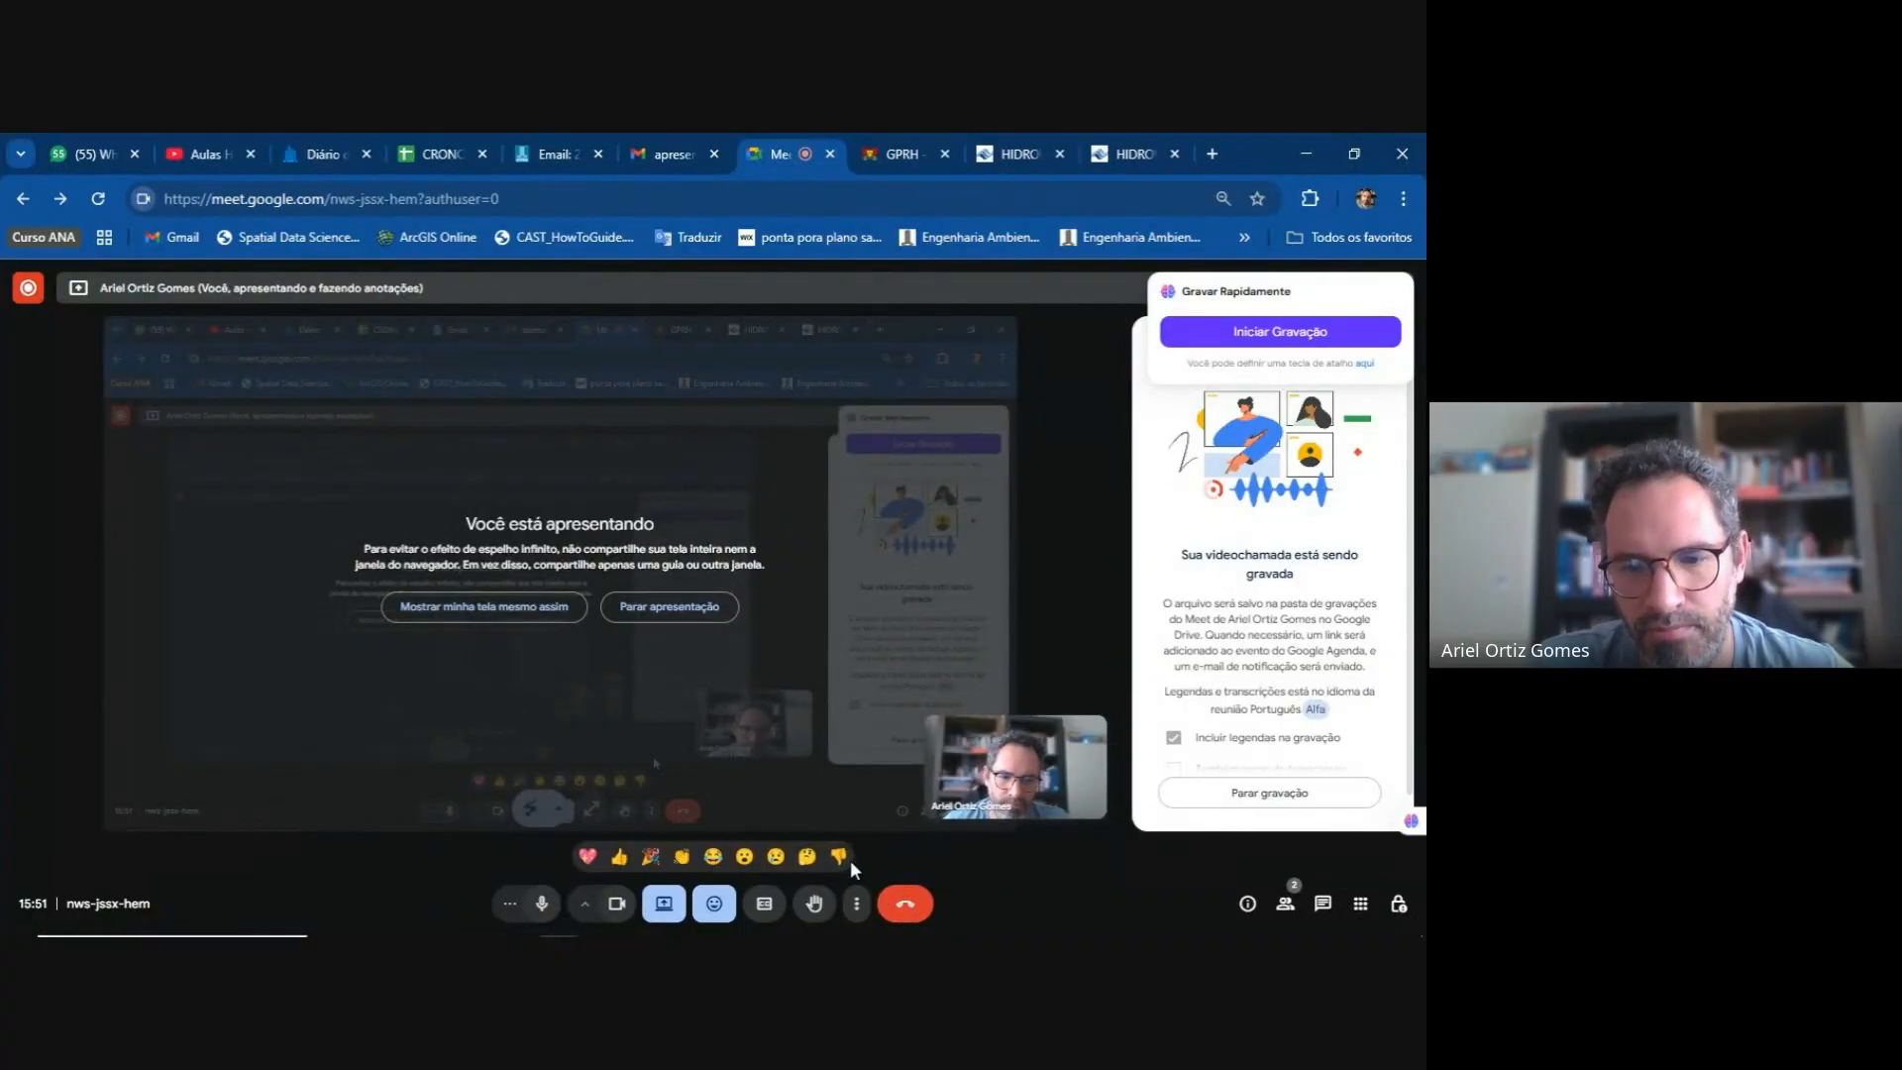
{"action": "left_click", "coordinate": [856, 904]}
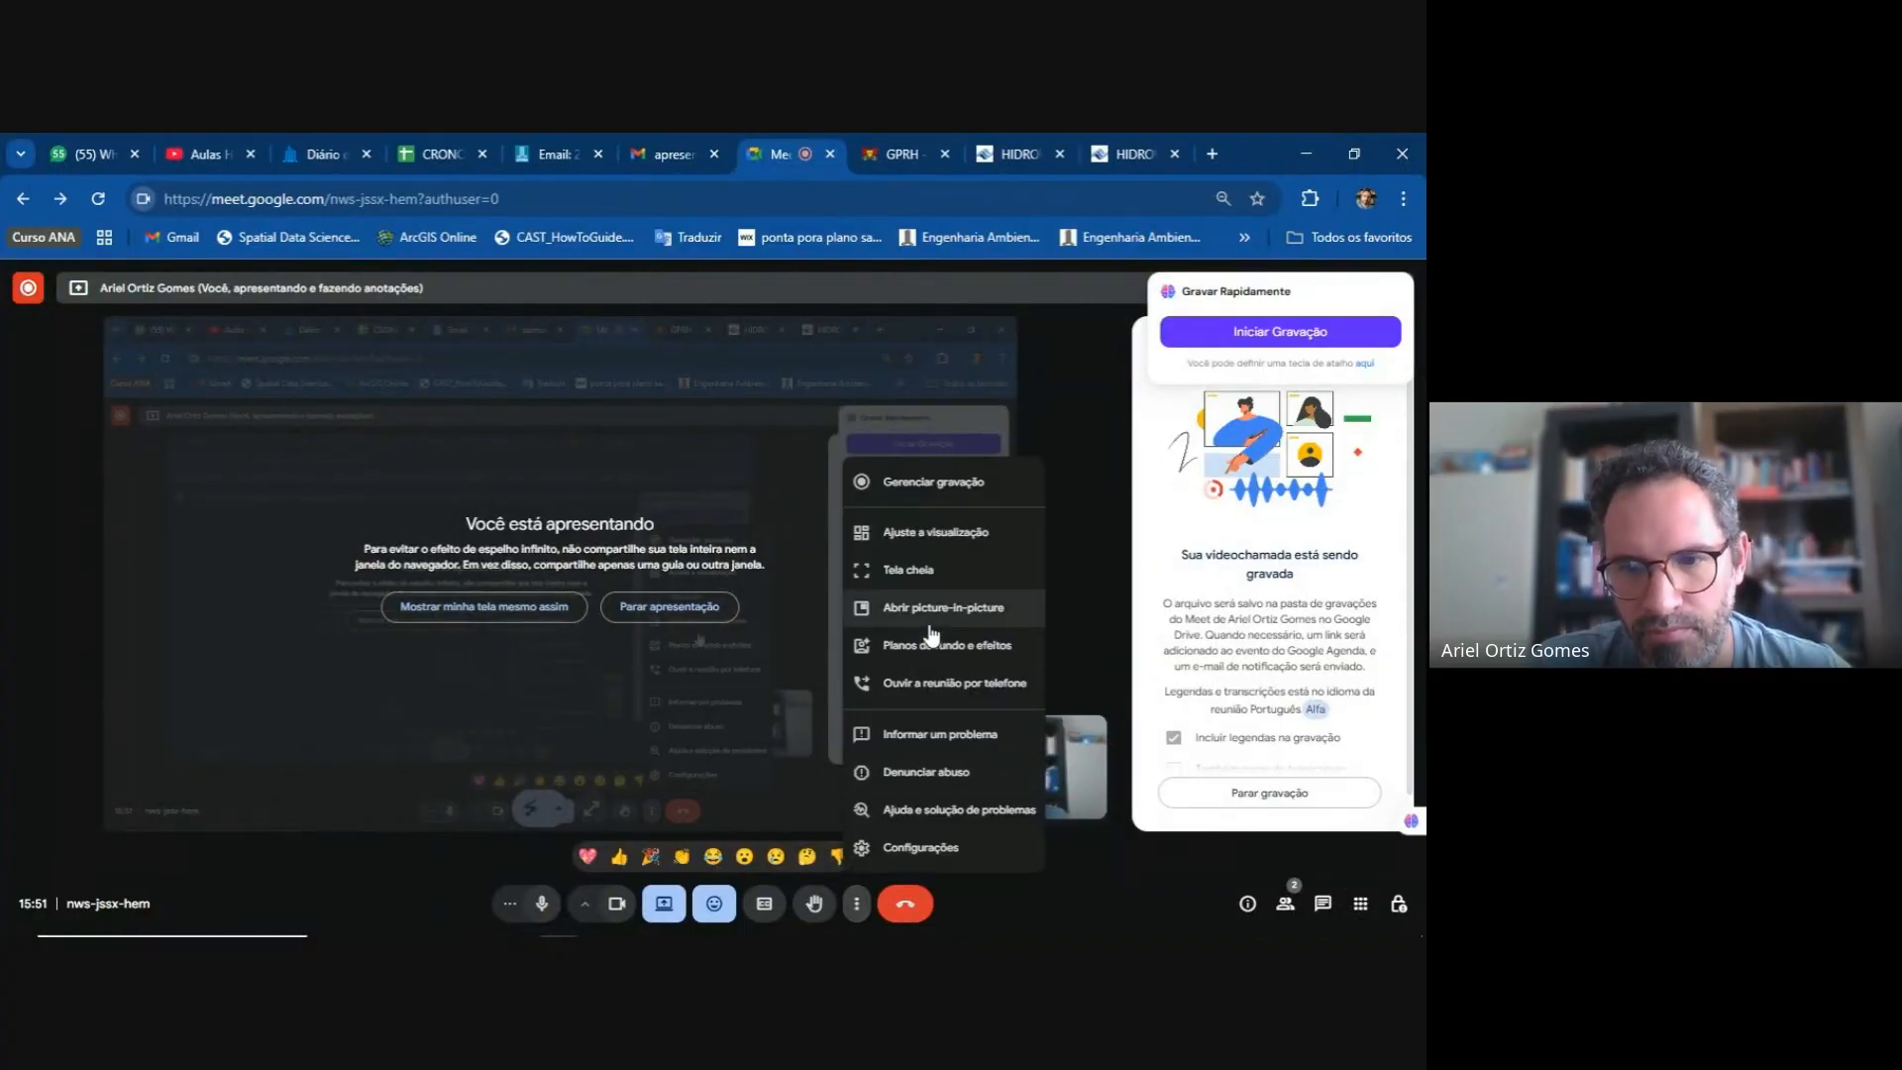
{"action": "left_click", "coordinate": [954, 485]}
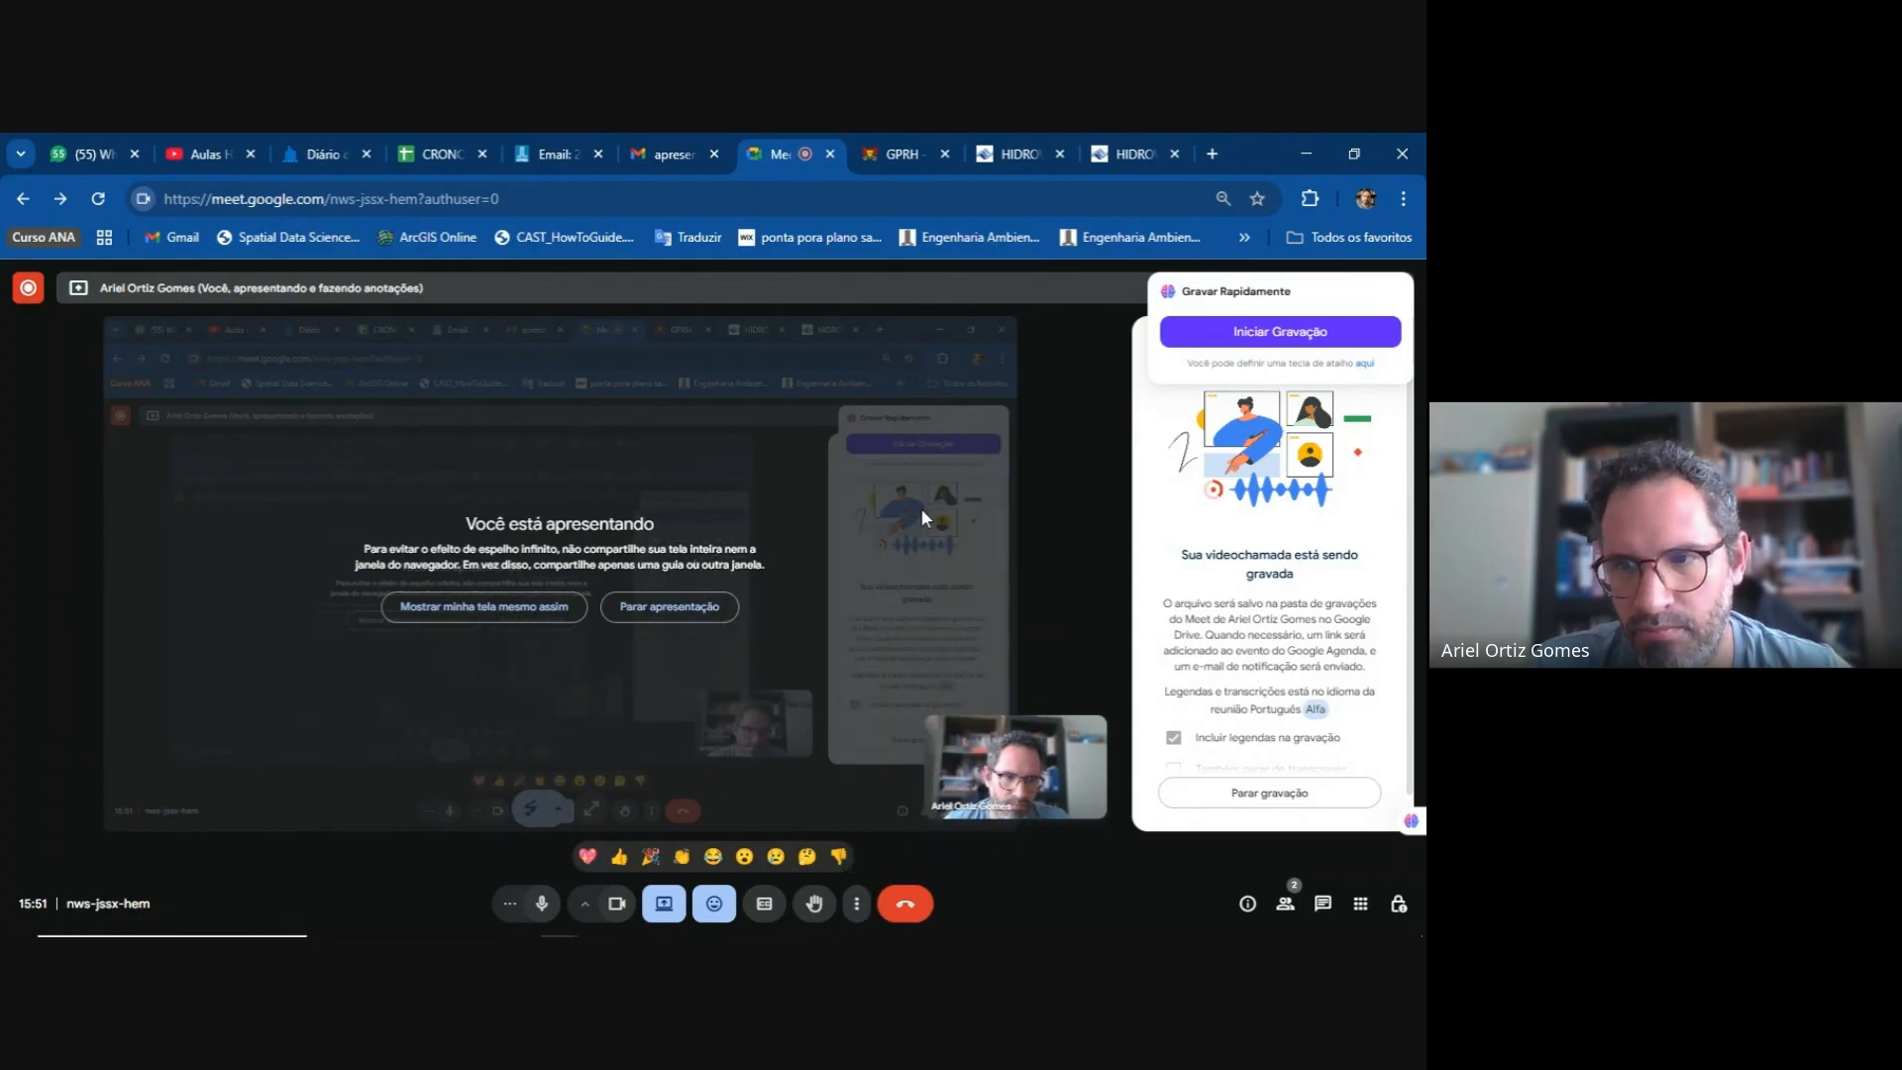
{"action": "left_click", "coordinate": [1412, 274]}
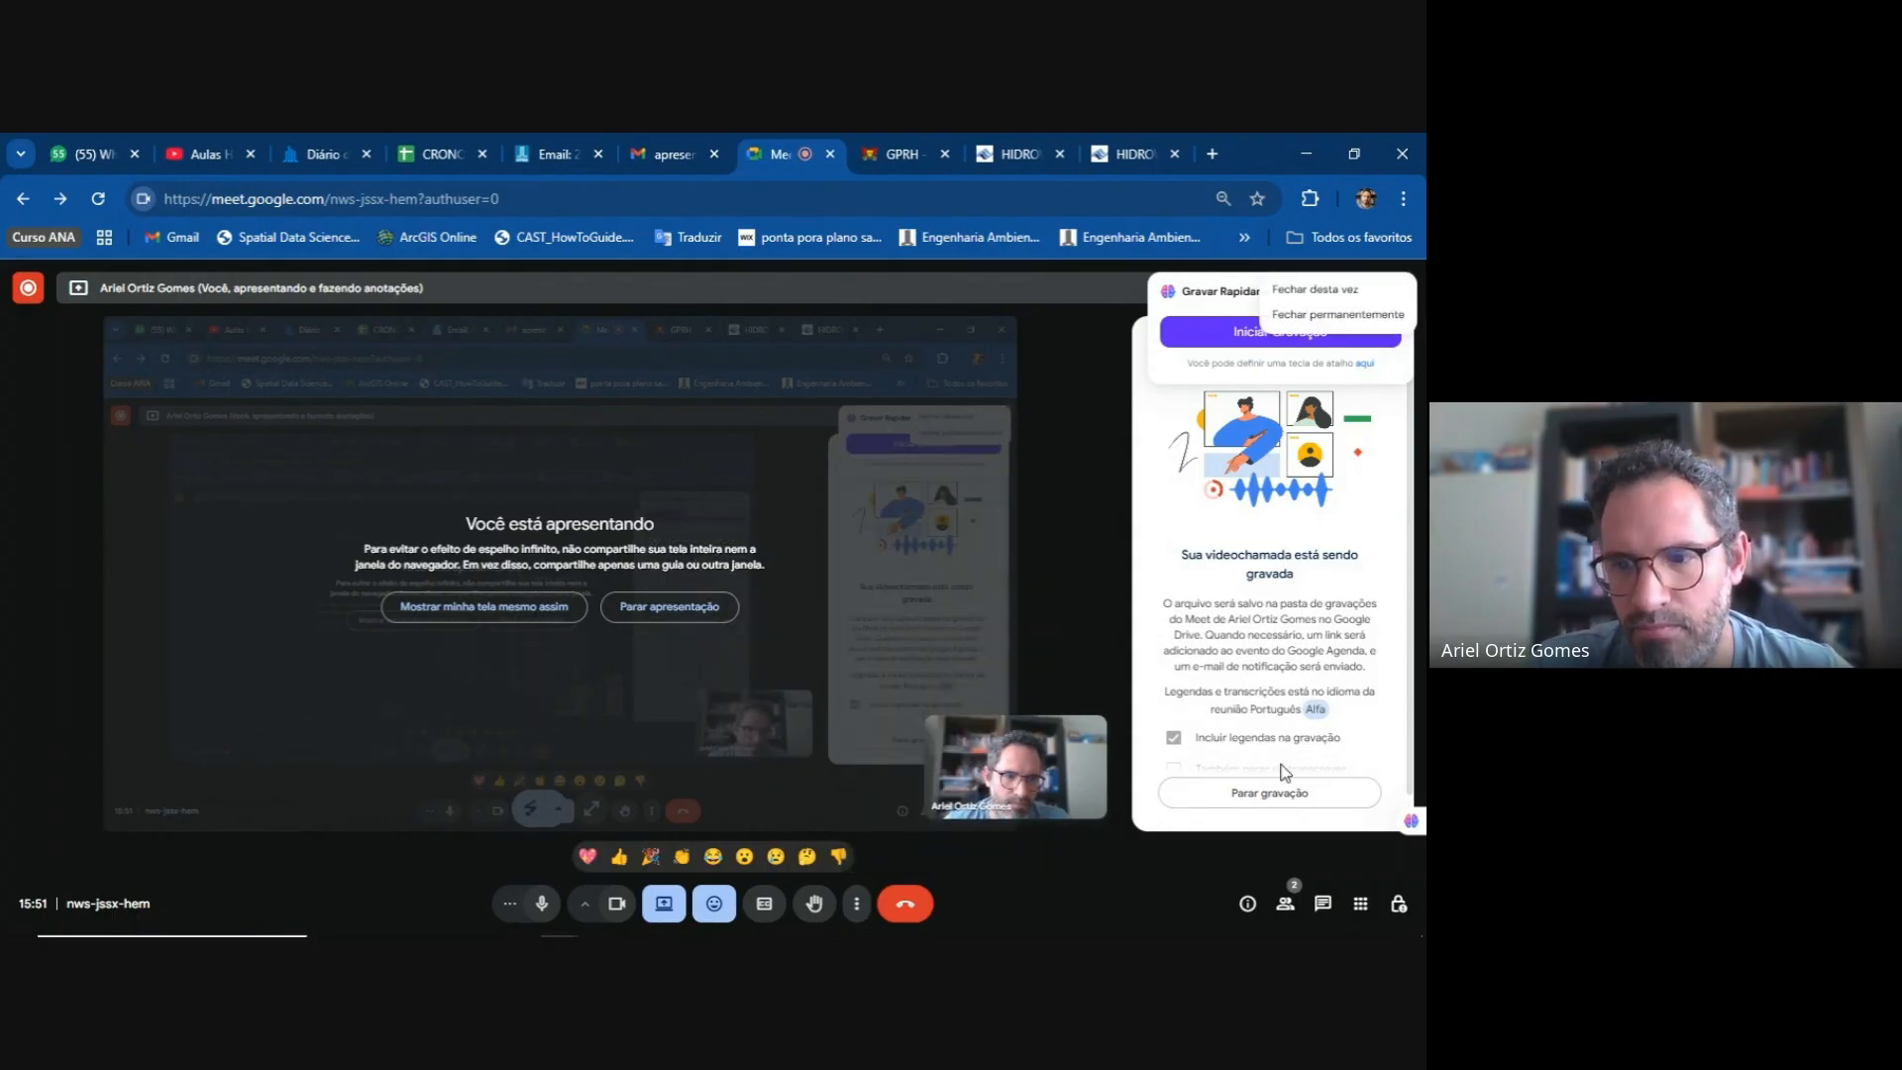